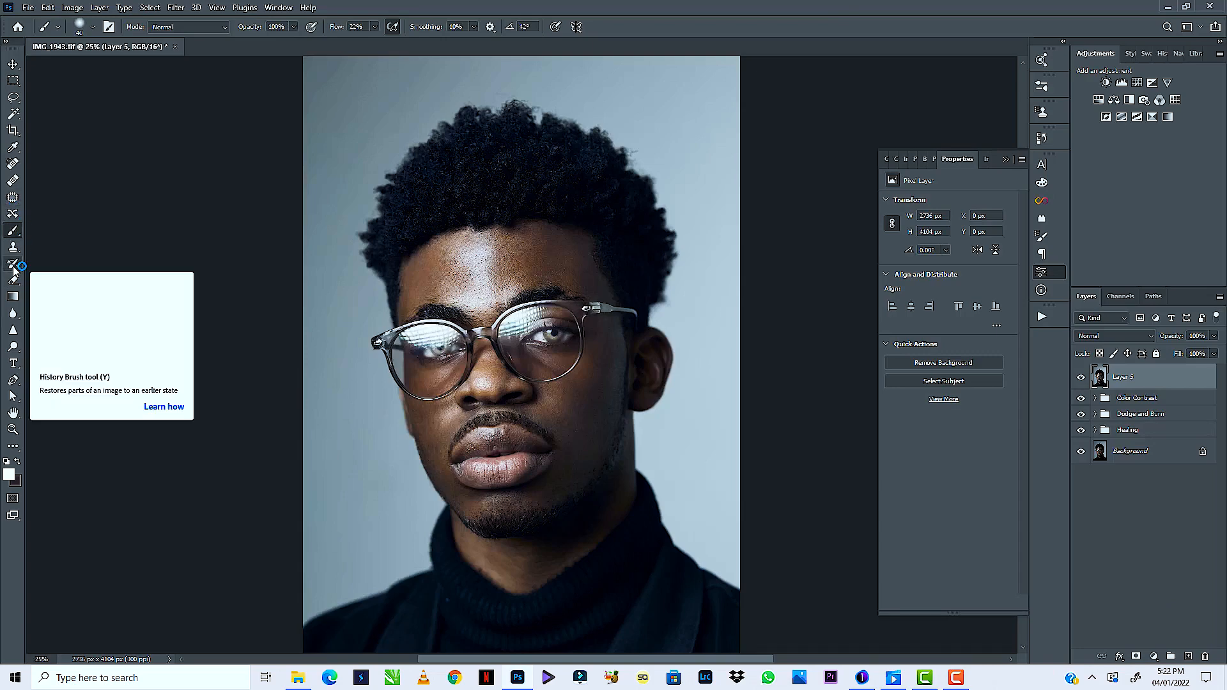
Create a new empty path to hold the Pen tool outlines of the glasses' lenses
click(5, 378)
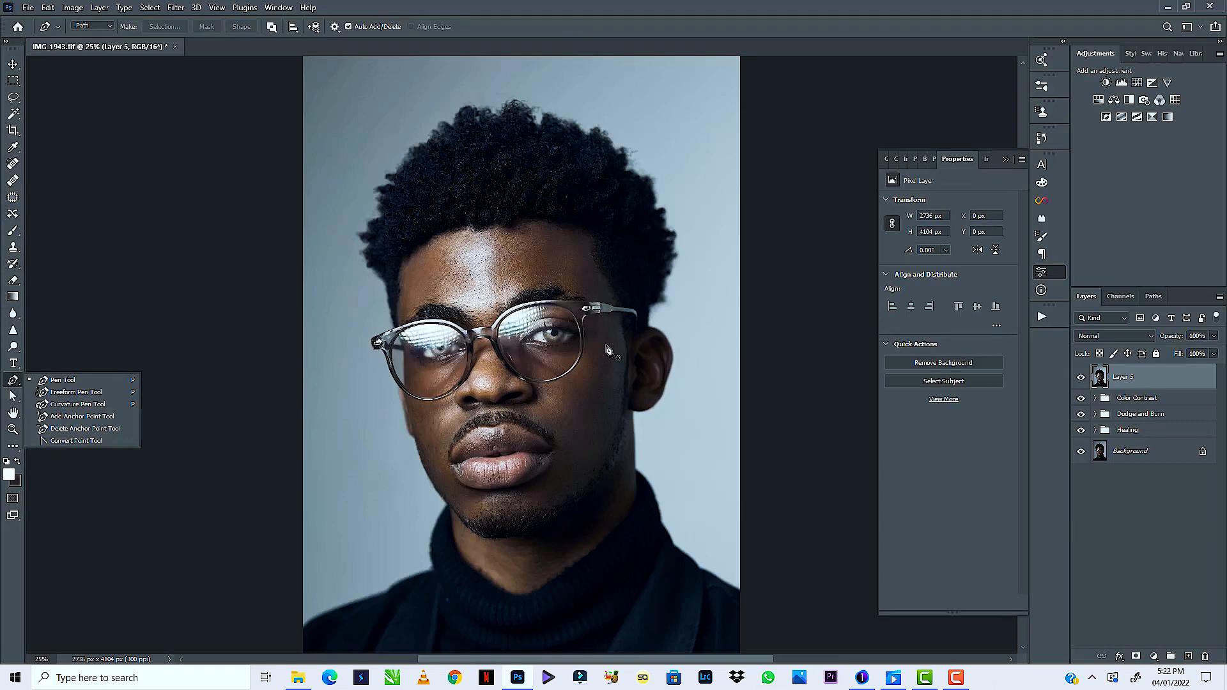
key(ctrl+plus)
key(ctrl+plus)
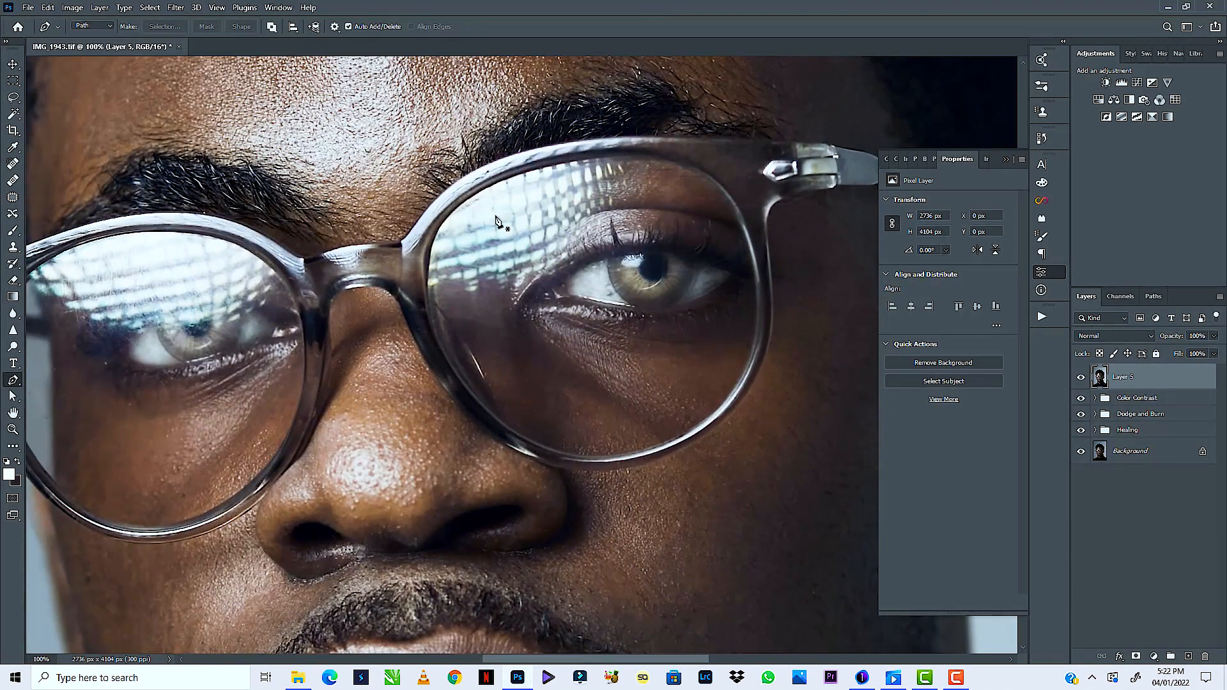
click(1152, 297)
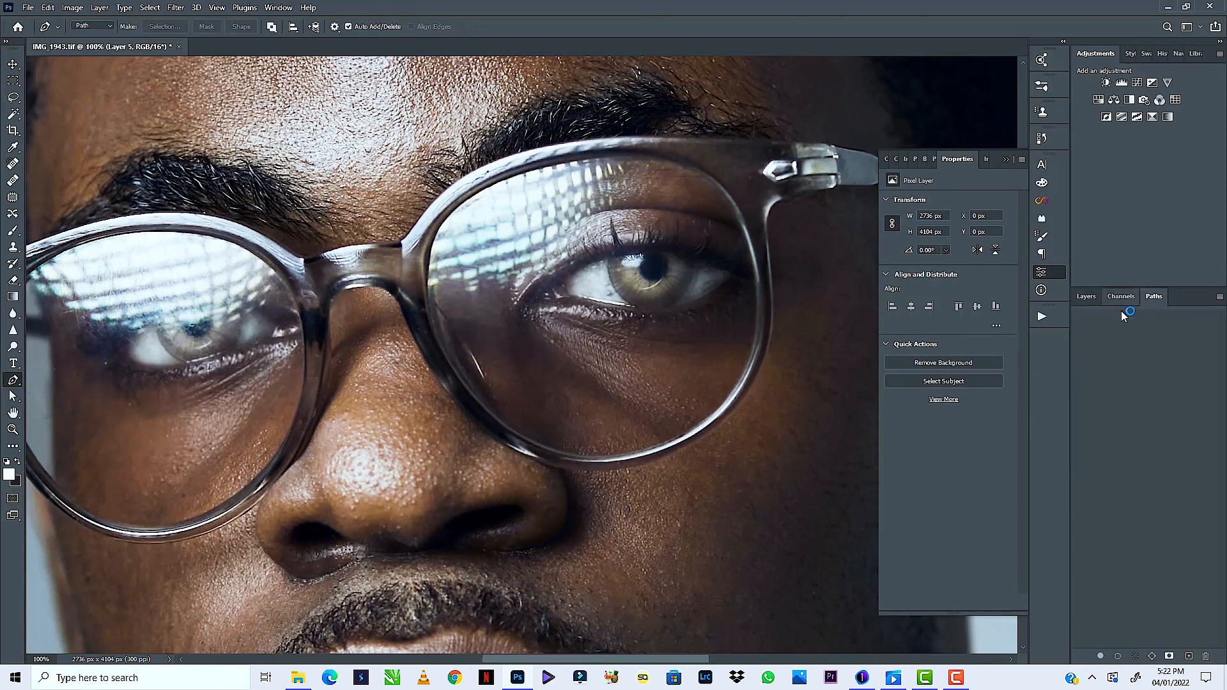
click(1189, 656)
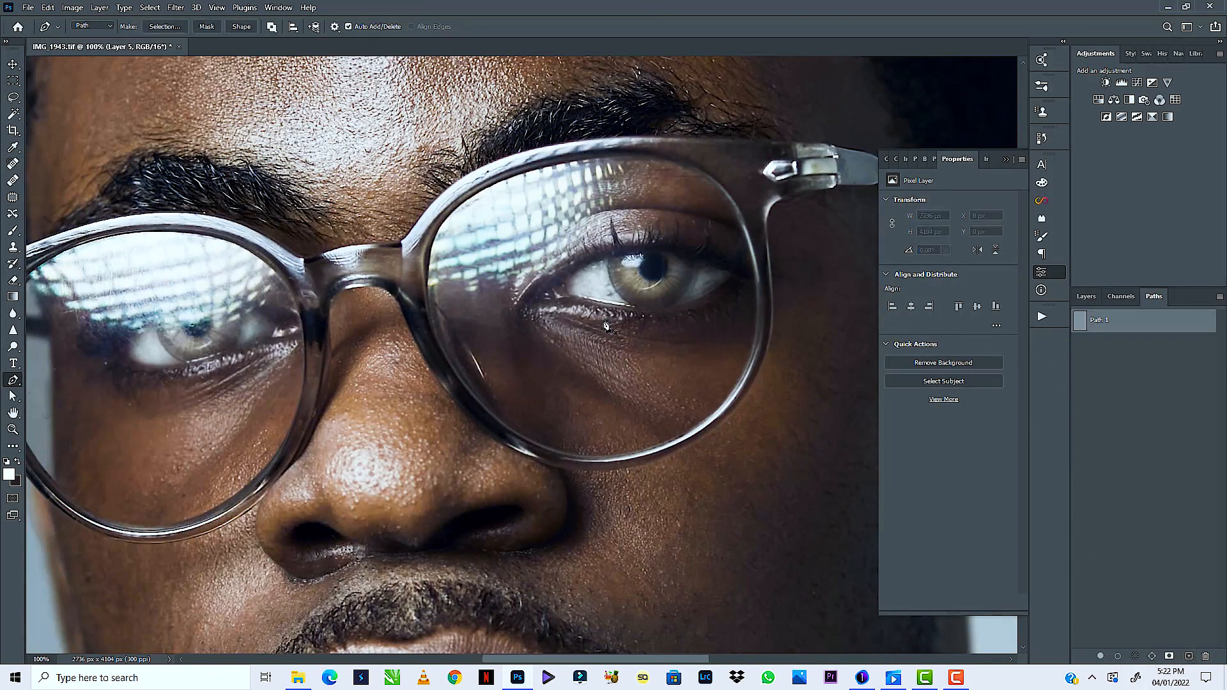
Trace the inner rim of the right-hand lens with the Pen tool as a closed, curved subpath
click(474, 194)
click(535, 168)
click(550, 166)
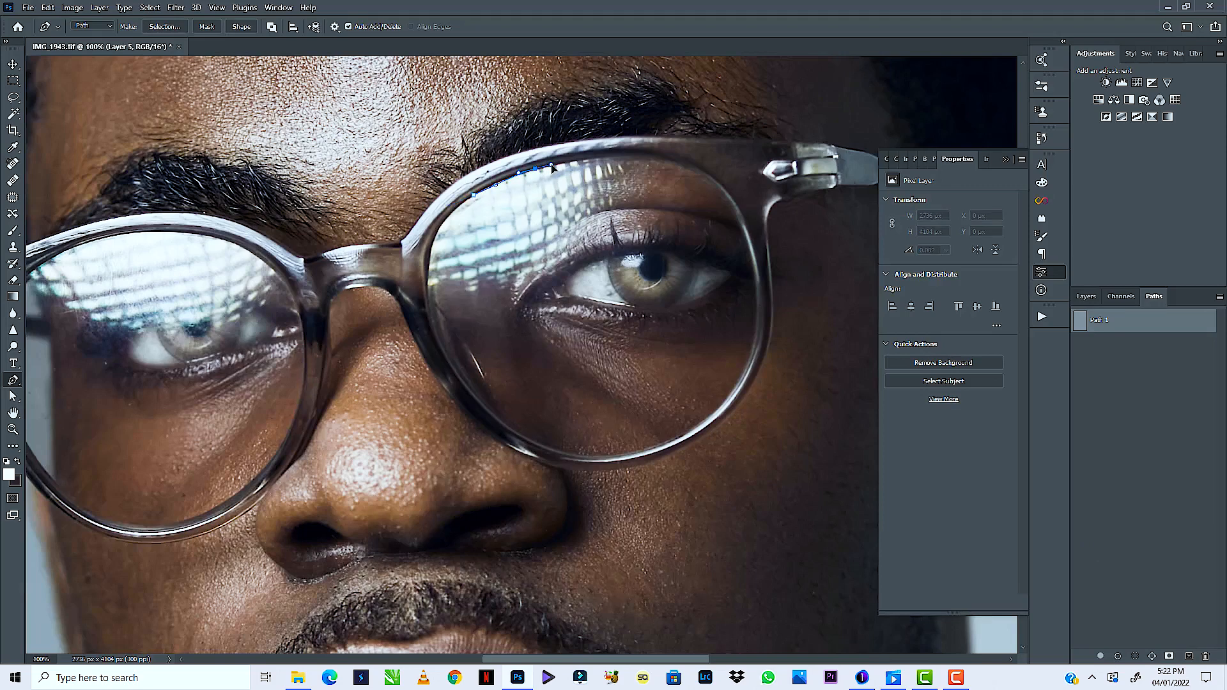
click(640, 157)
click(660, 160)
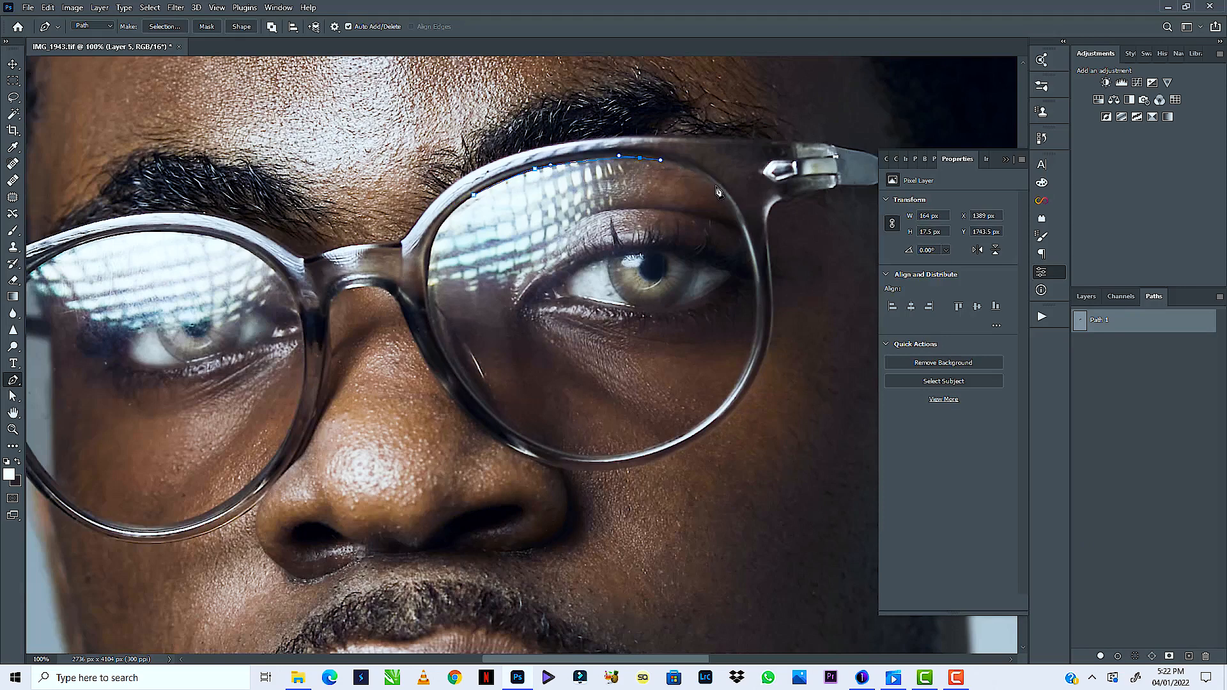
click(717, 186)
drag(721, 193, 736, 203)
drag(754, 281, 756, 309)
drag(740, 382, 721, 405)
drag(656, 446, 546, 448)
drag(492, 407, 482, 399)
drag(435, 329, 431, 312)
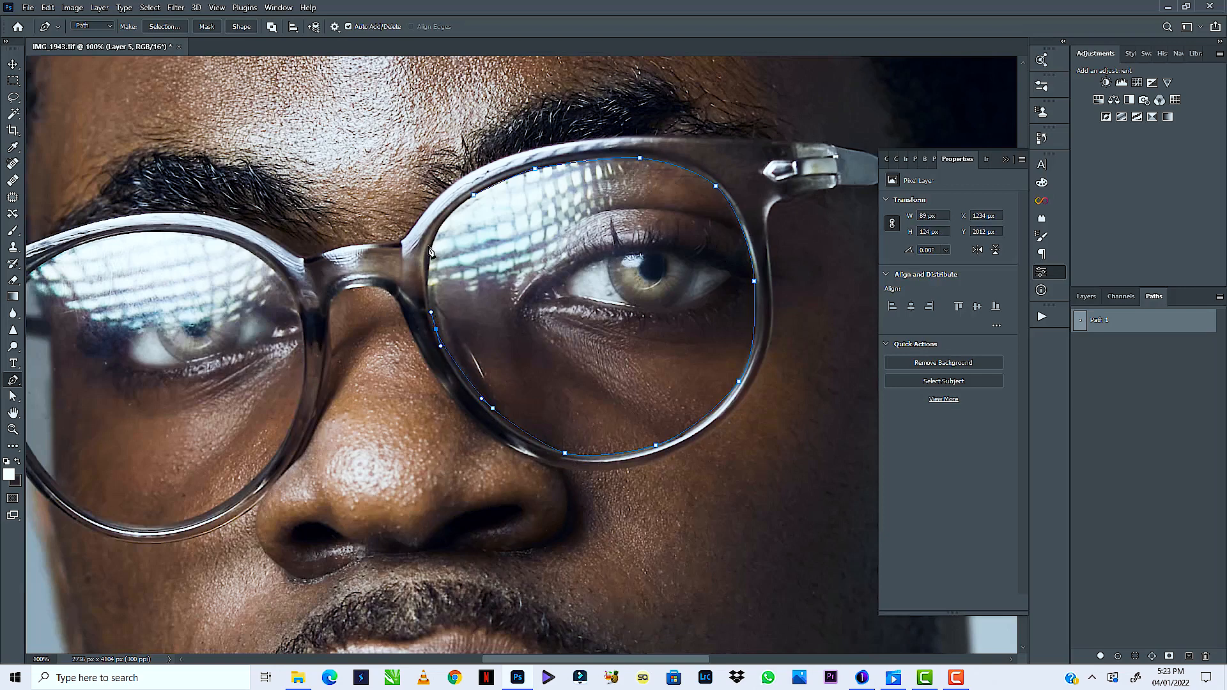
drag(430, 251, 459, 207)
click(473, 197)
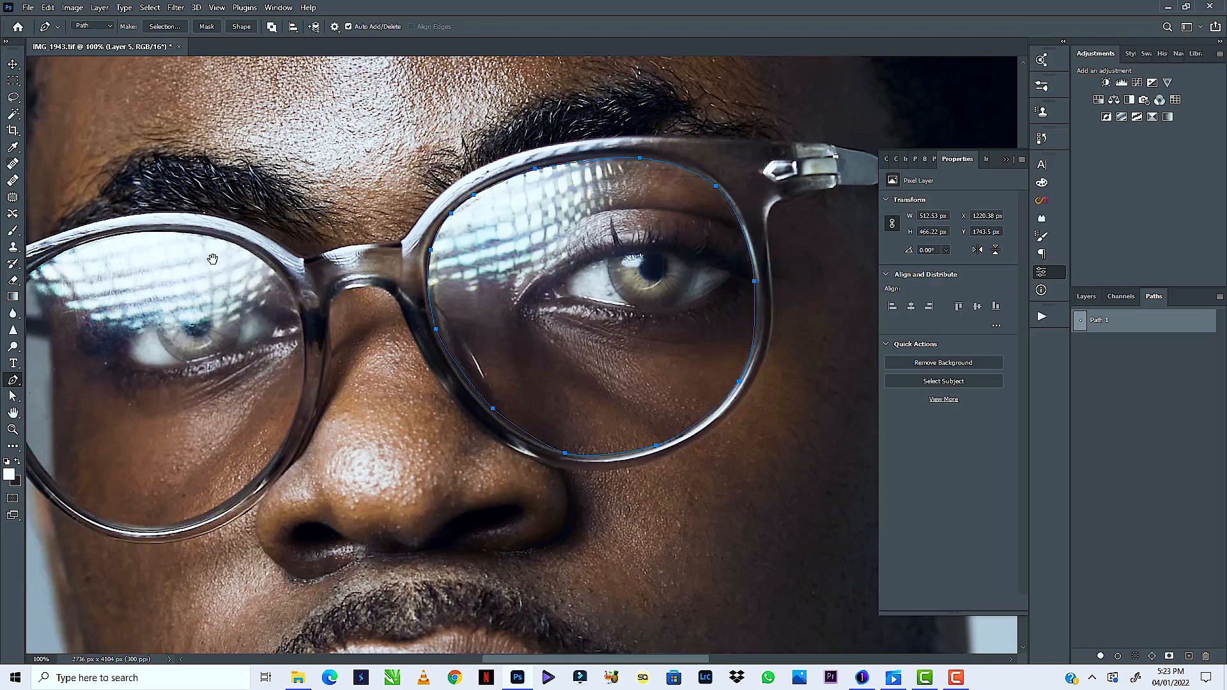
Trace the inner rim of the left-hand lens as a second closed subpath on the same path
drag(303, 255, 550, 234)
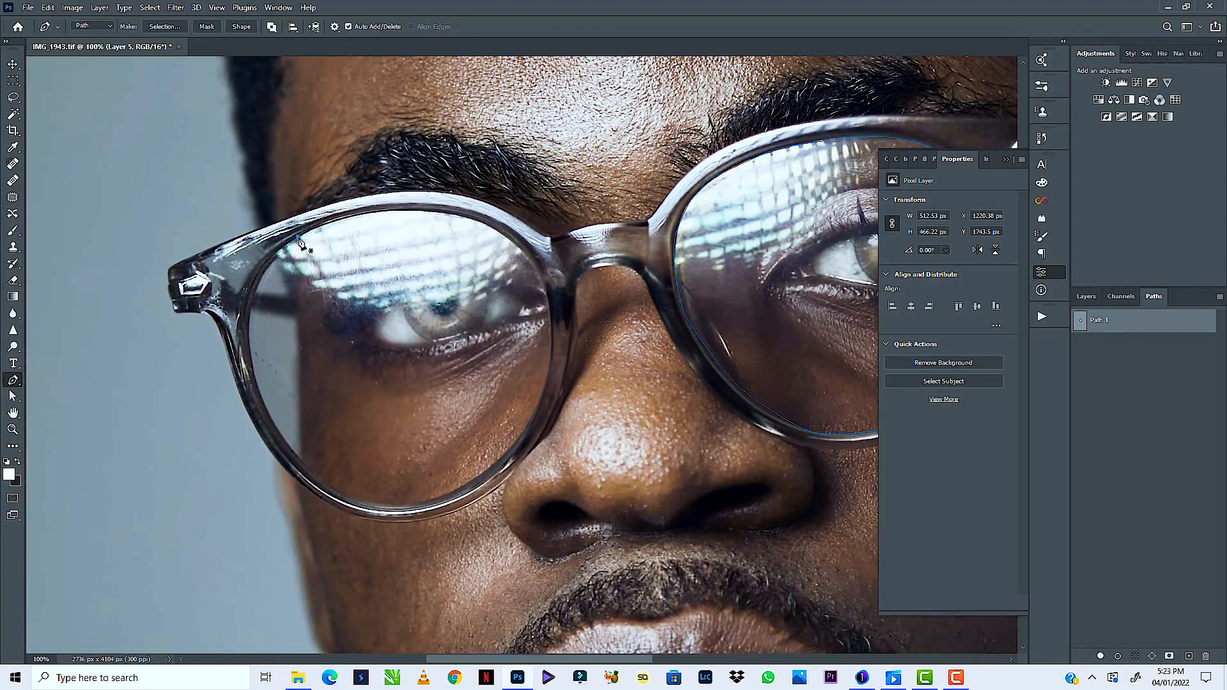
click(298, 237)
click(314, 226)
drag(351, 218, 528, 255)
drag(550, 312, 551, 327)
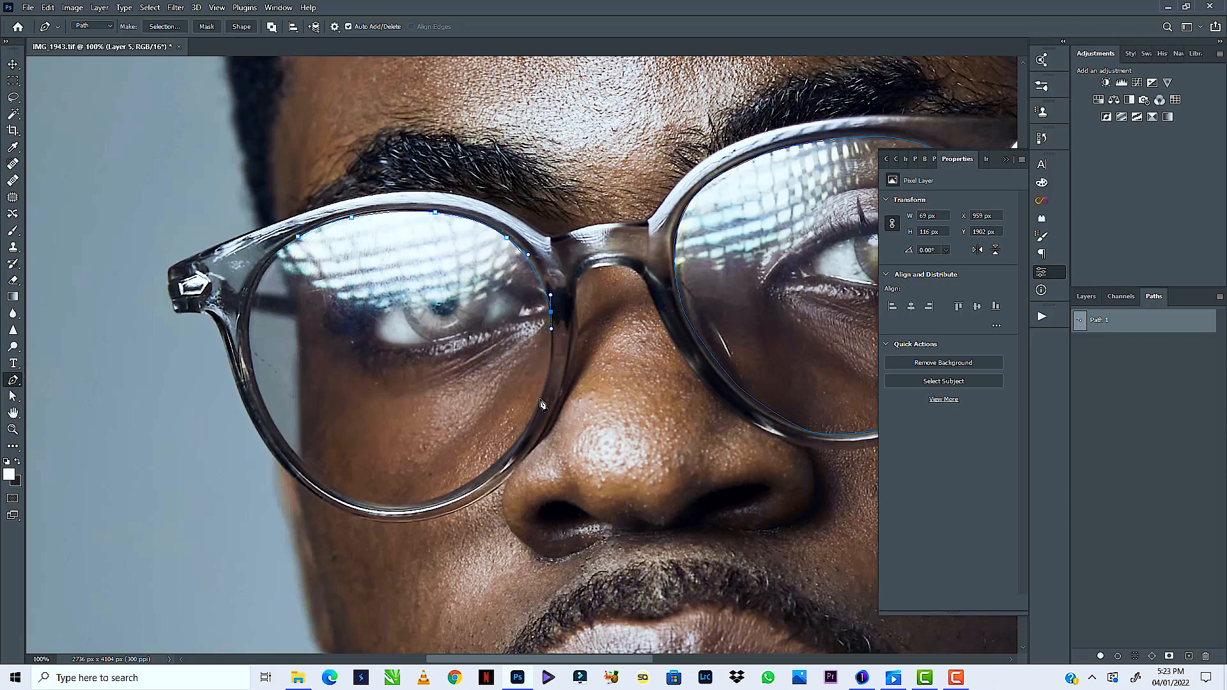
drag(540, 400, 525, 427)
drag(483, 474, 366, 505)
drag(302, 461, 291, 452)
drag(257, 384, 252, 363)
drag(250, 308, 287, 244)
click(297, 236)
Create a vector mask on Layer 5 from Path 1, which outlines both lenses
drag(738, 292, 501, 243)
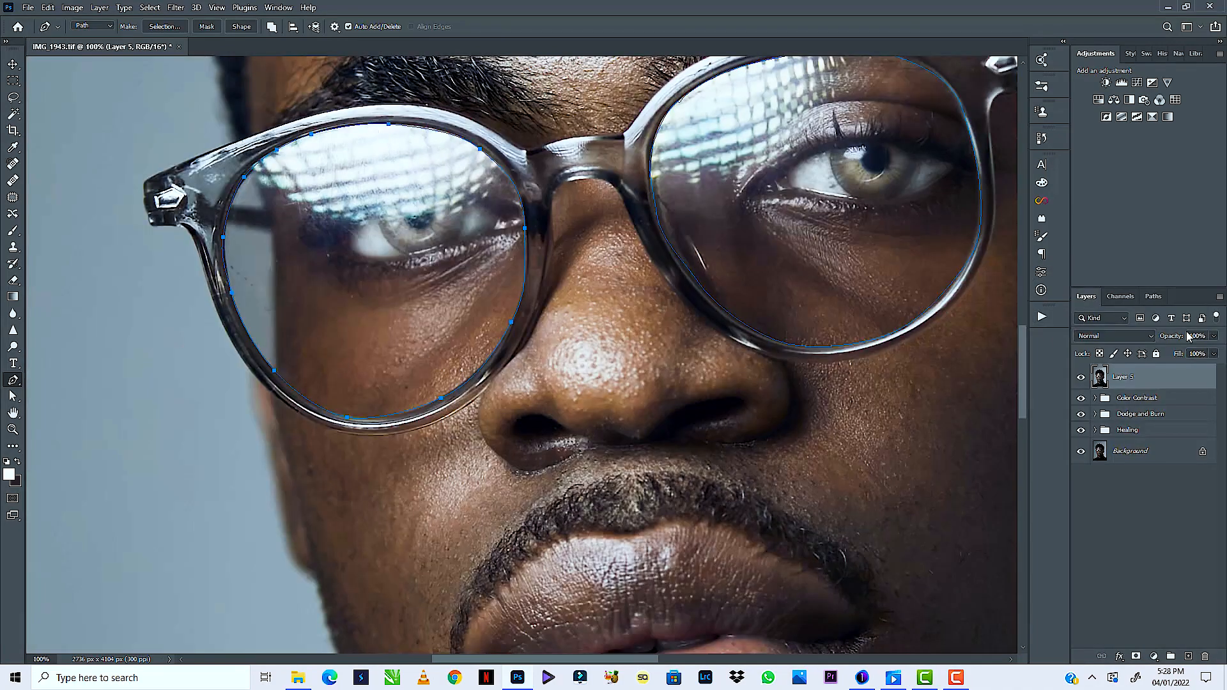
click(1153, 296)
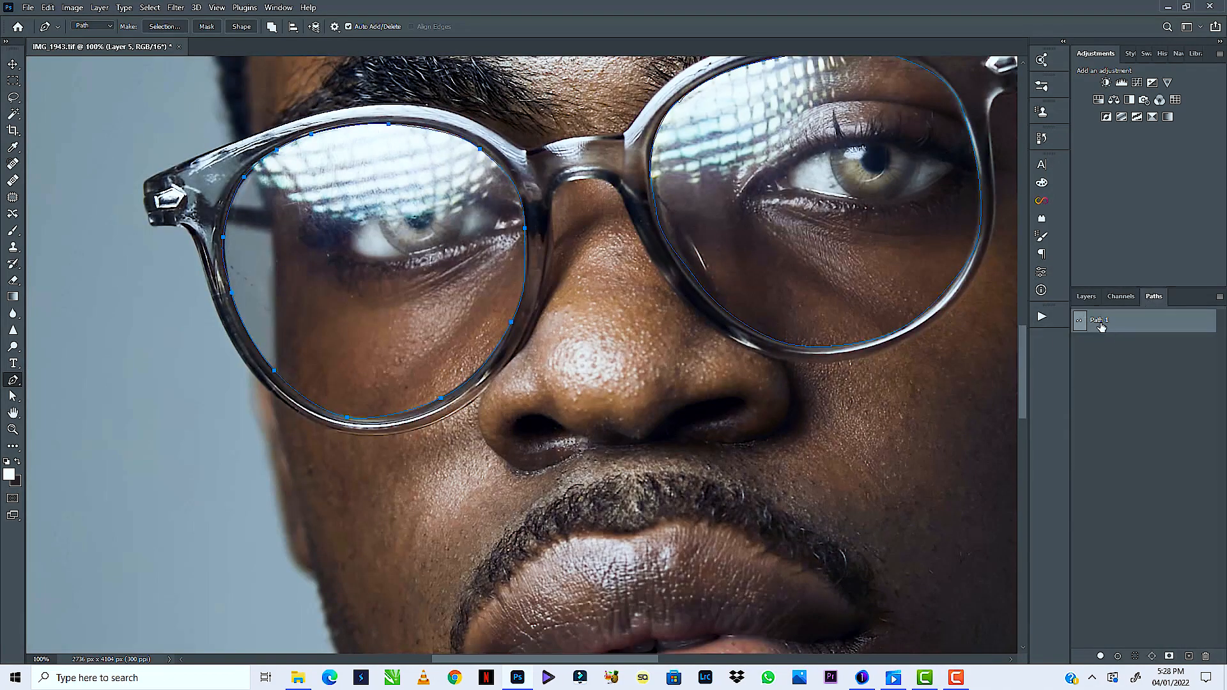
right_click(760, 194)
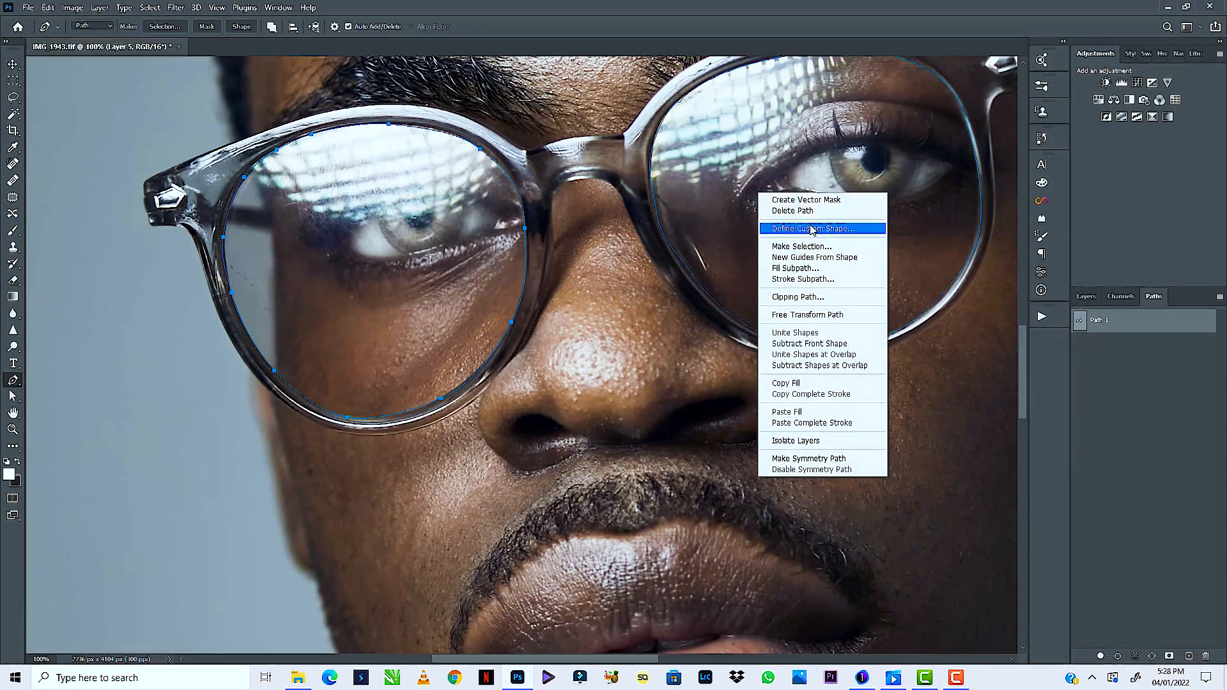
click(802, 200)
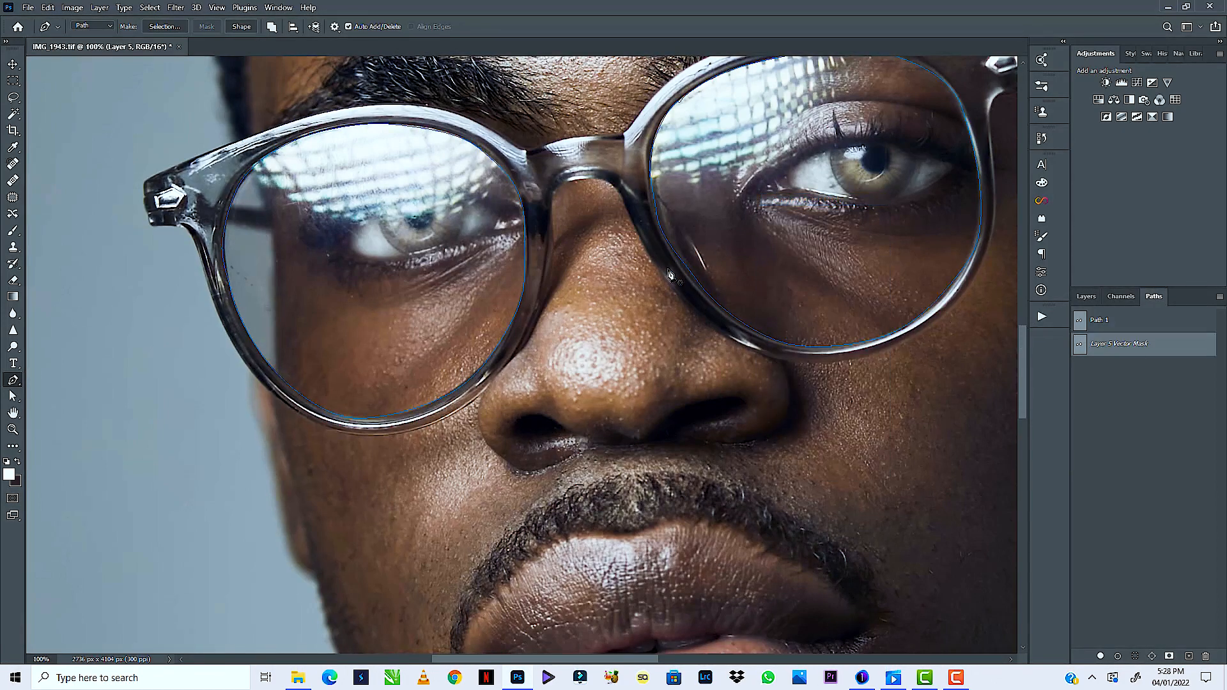
Convert the lens outlines into a new anti-aliased selection
right_click(410, 217)
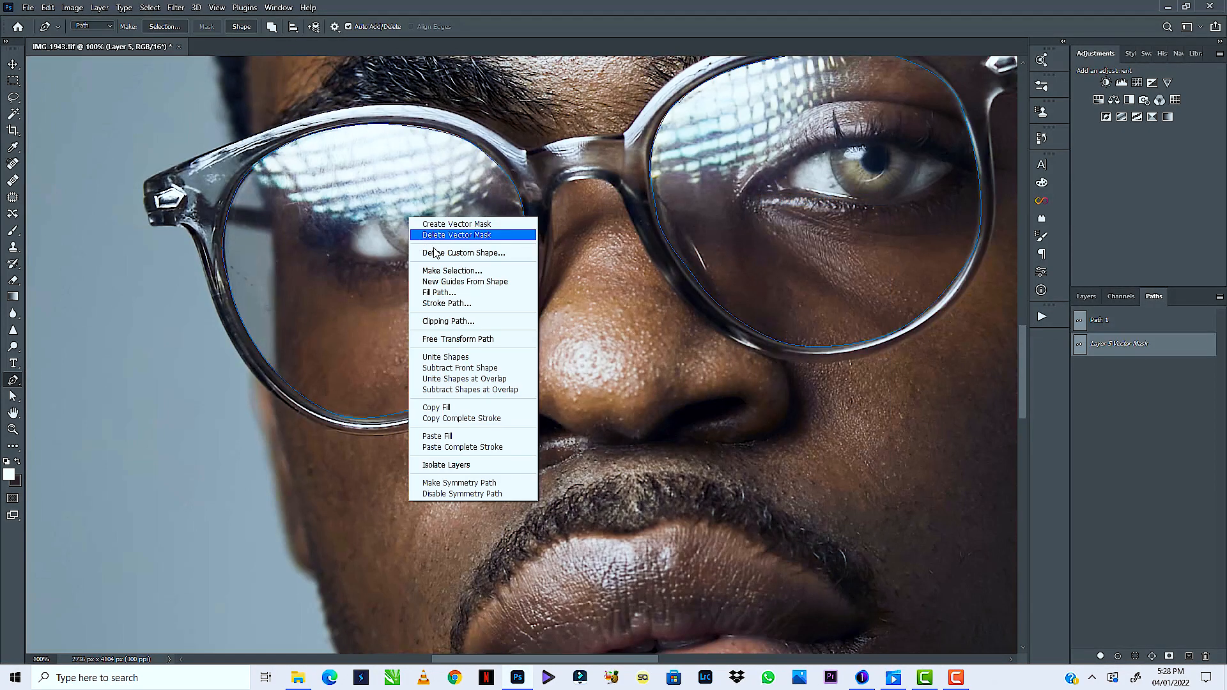
click(469, 271)
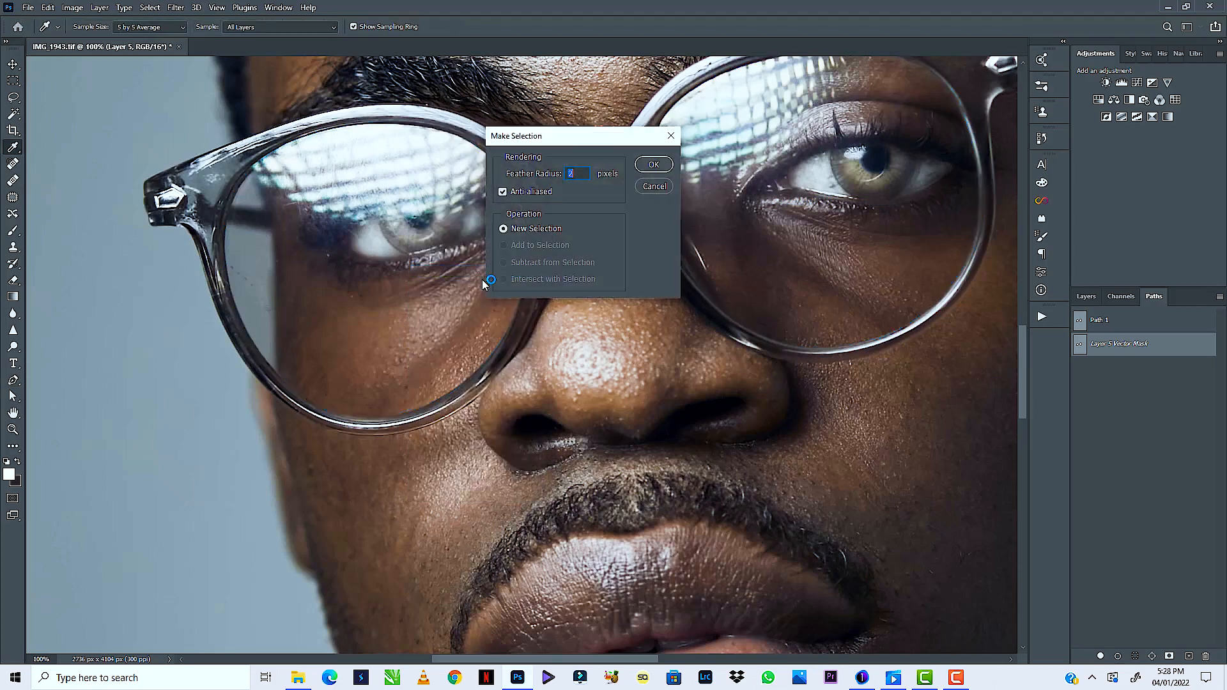
click(655, 172)
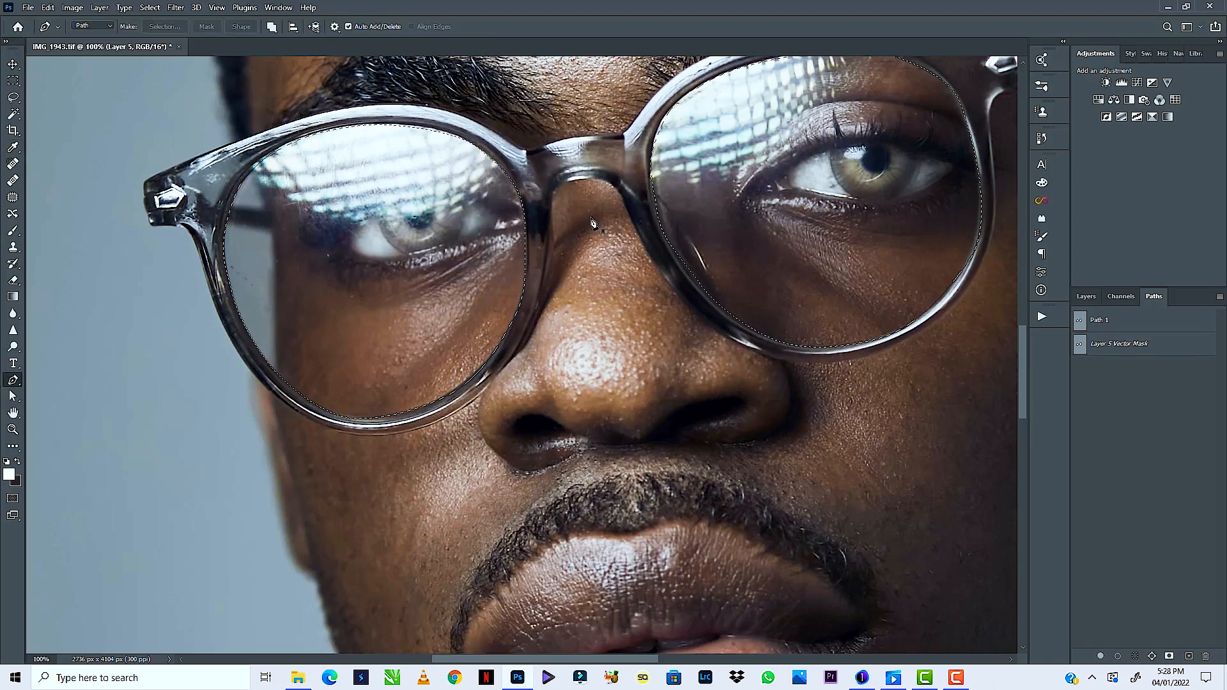
Add a layer mask to Layer 5 from the lens selection, alongside its vector mask
click(1086, 297)
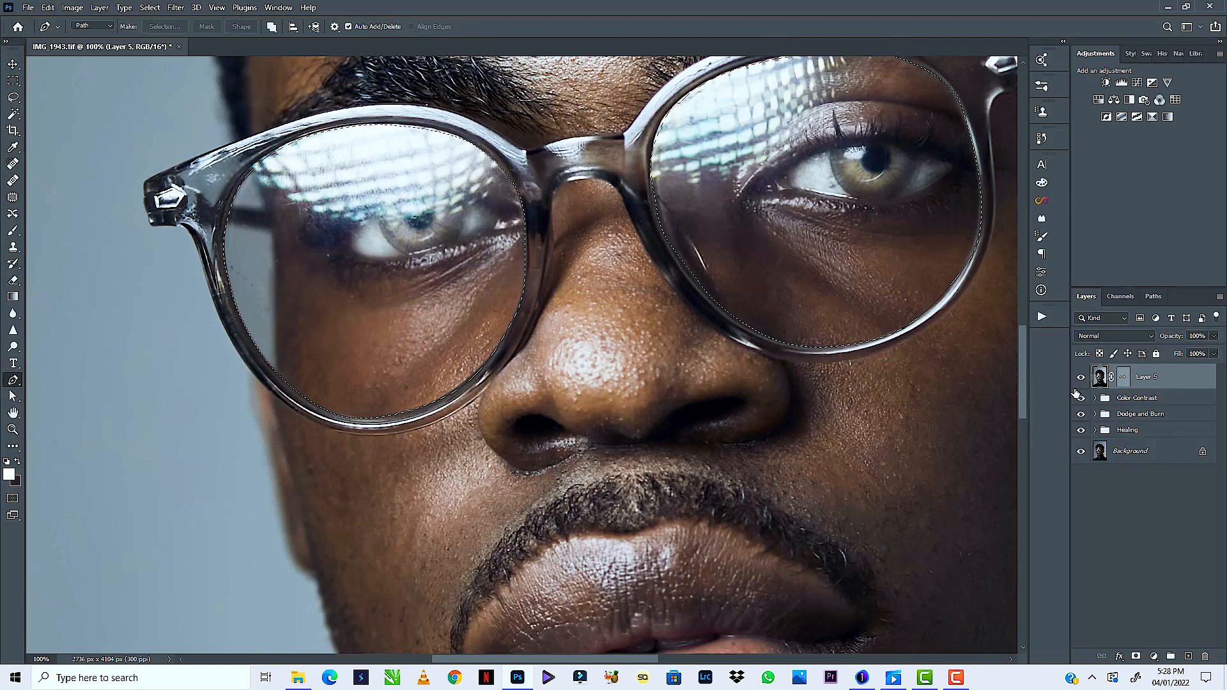
click(1125, 380)
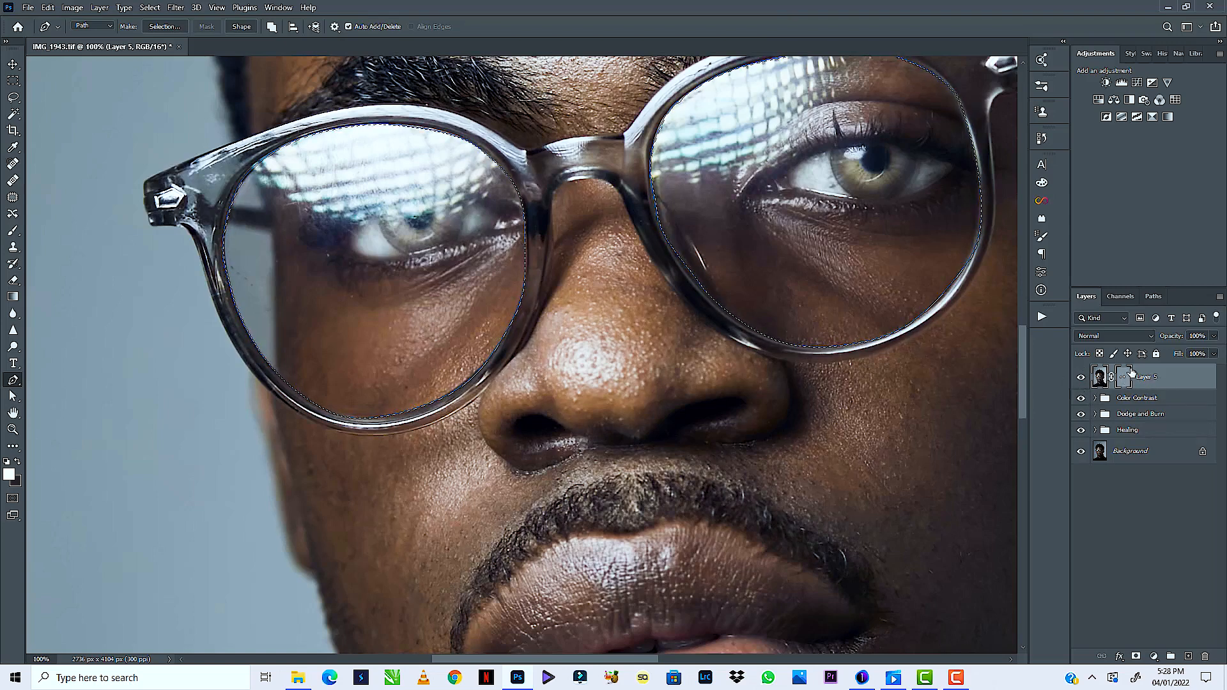
click(1122, 385)
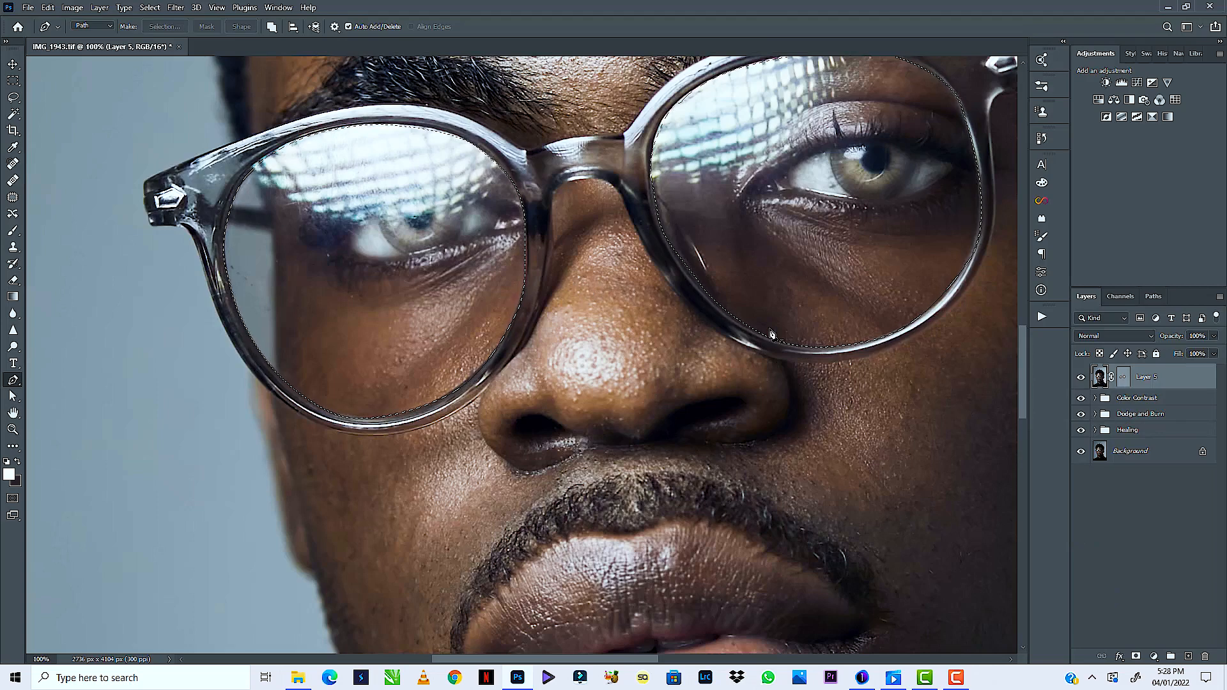
click(1136, 656)
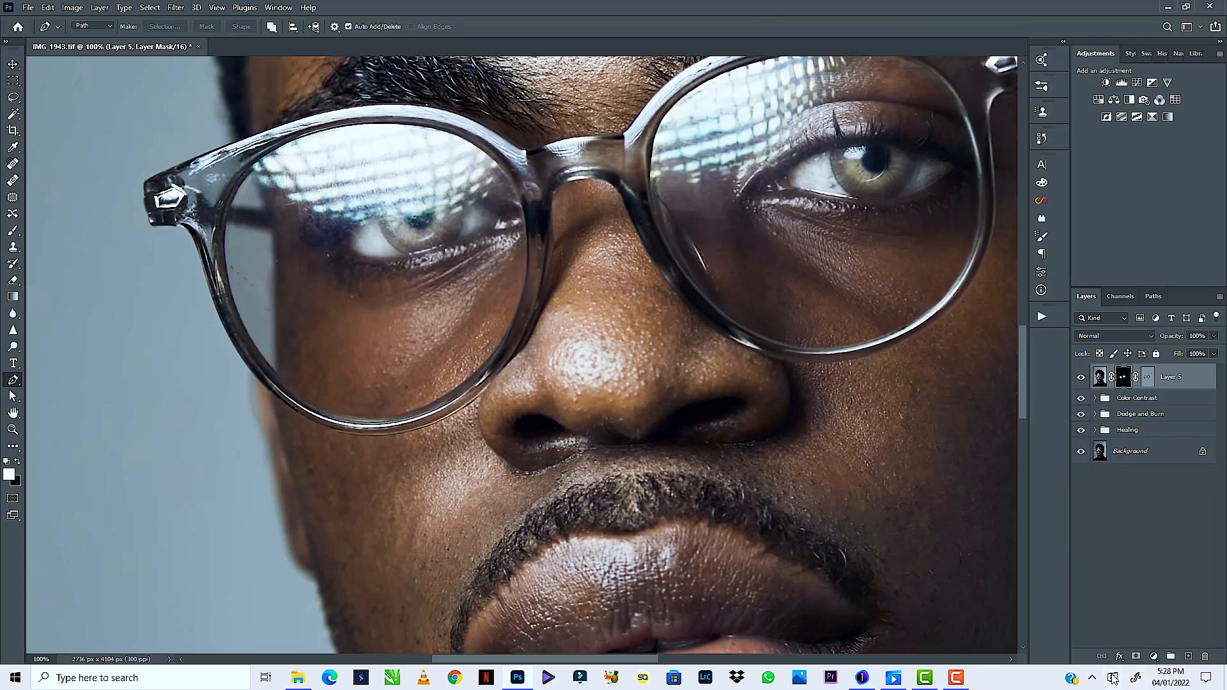
Target Layer 5's image and run the Frequency Separation (16 bit) action, accepting its Median filter setting
click(1100, 378)
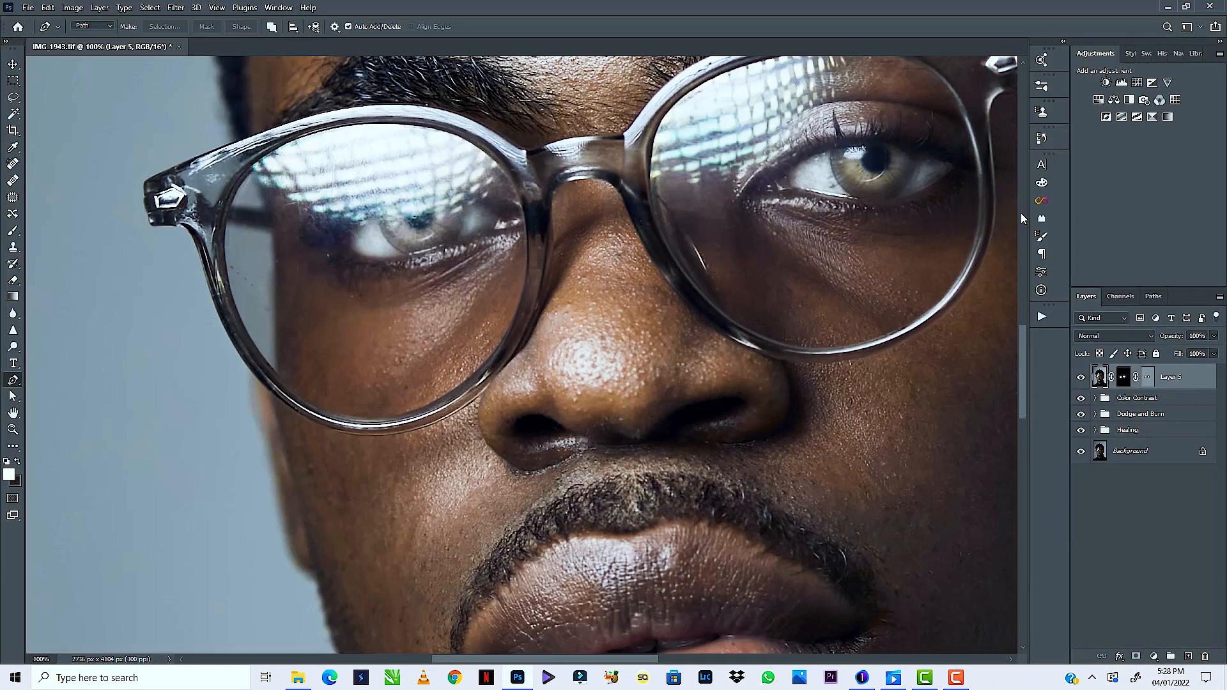
click(1042, 316)
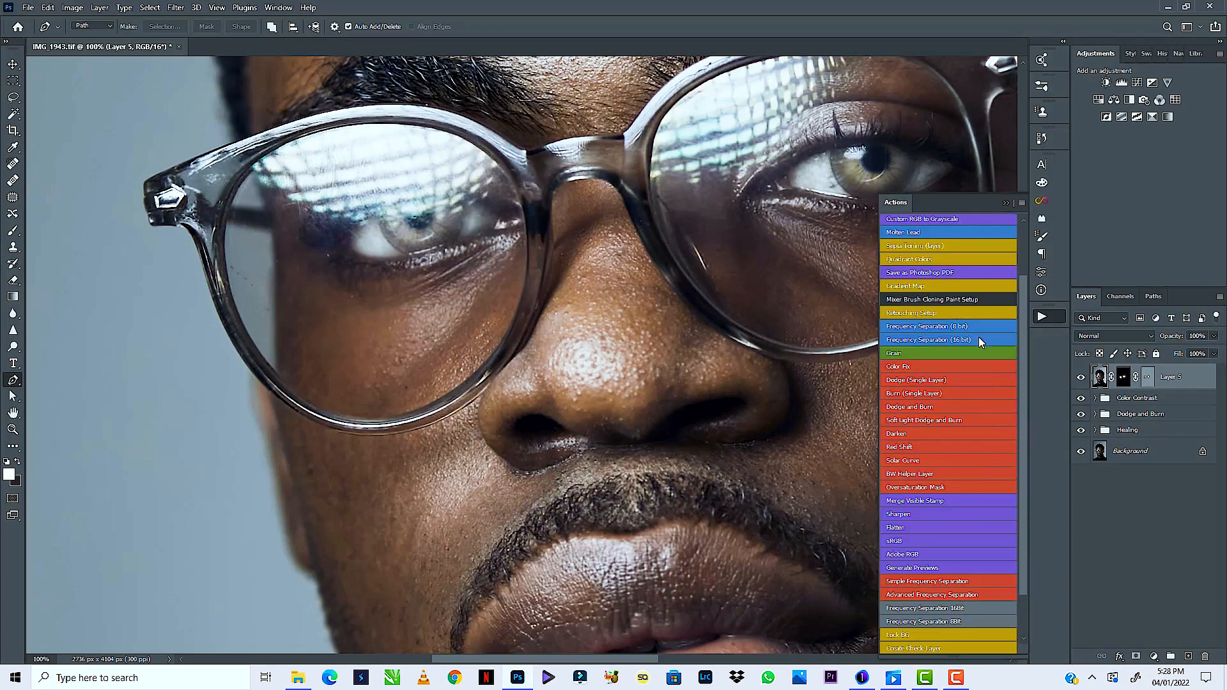
mouse_move(1025, 352)
mouse_down()
mouse_move(1019, 393)
mouse_move(1018, 358)
mouse_up()
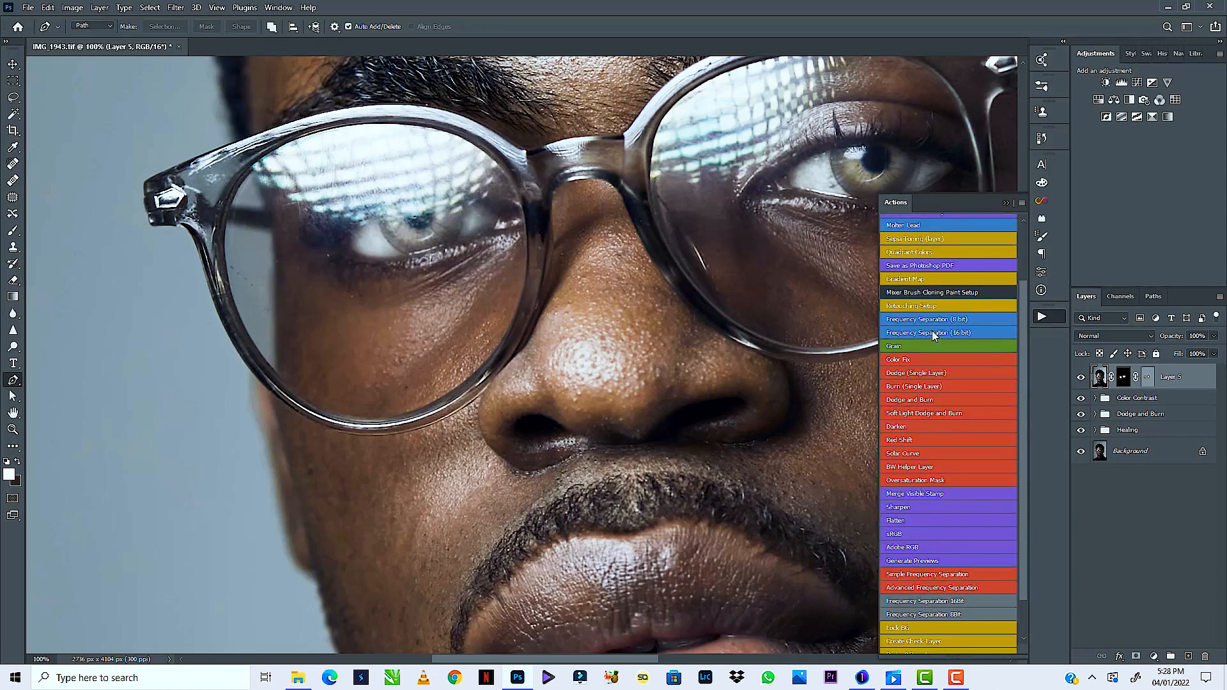
click(934, 336)
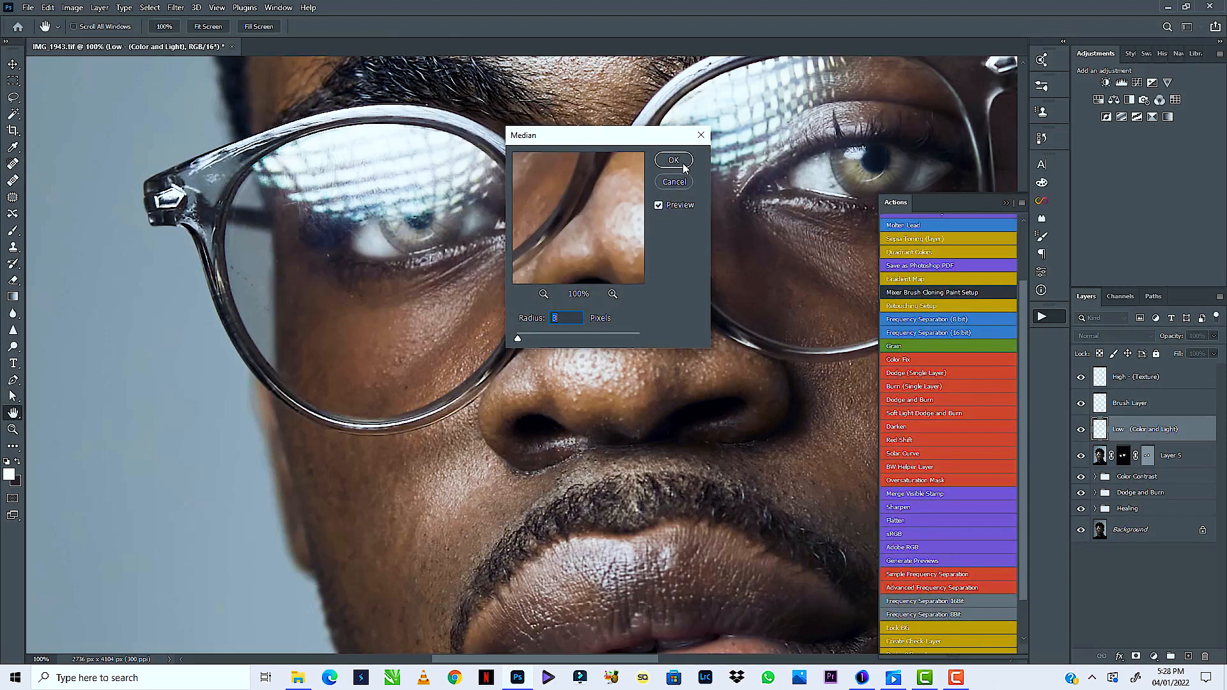
click(674, 159)
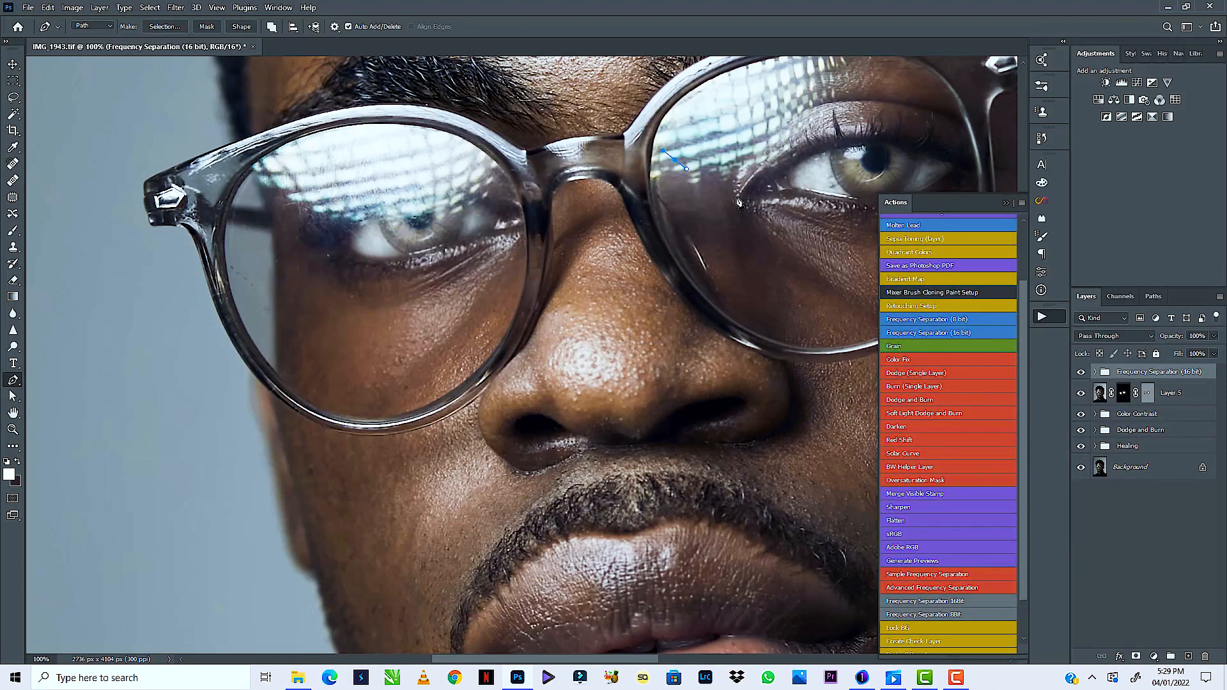
Inspect the layers inside the Frequency Separation (16 bit) group and move Layer 5's layer mask onto the group
click(1095, 374)
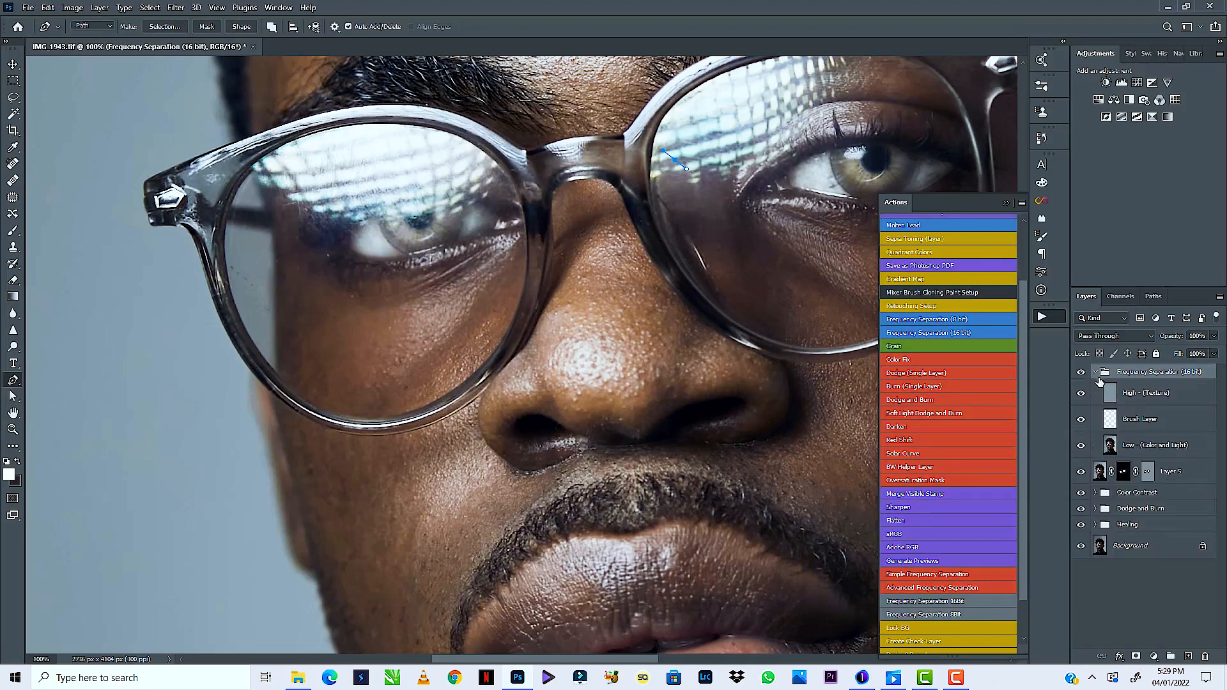
click(1095, 372)
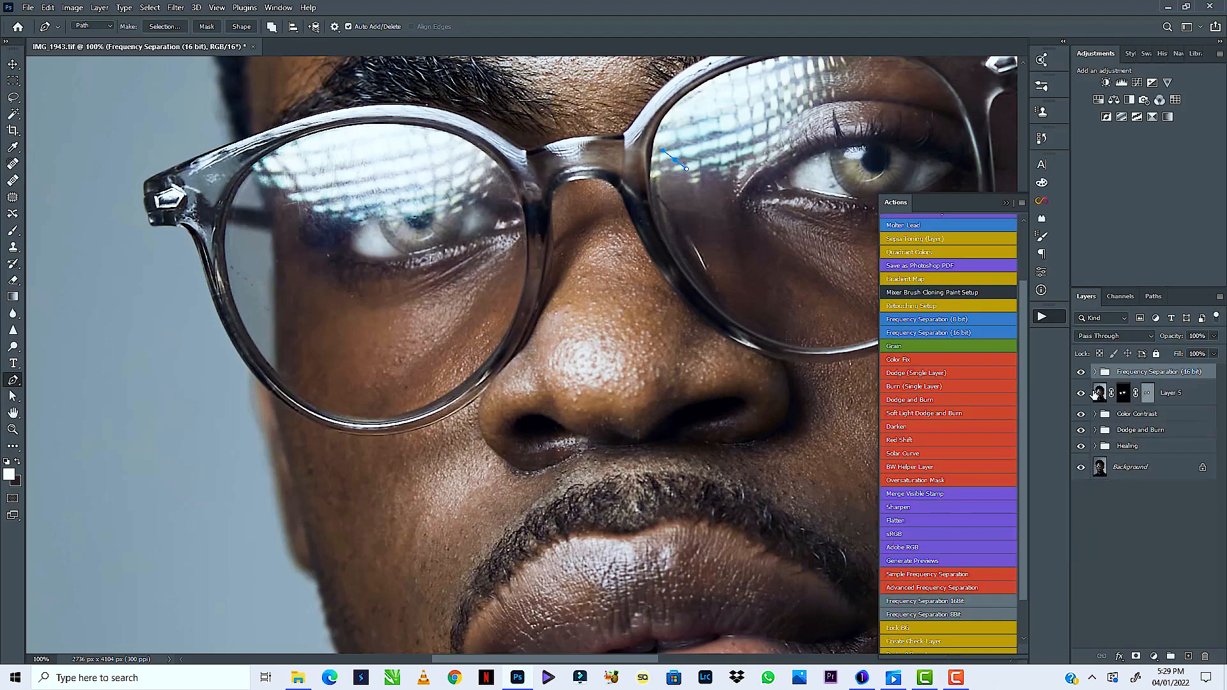
drag(1125, 402, 1123, 372)
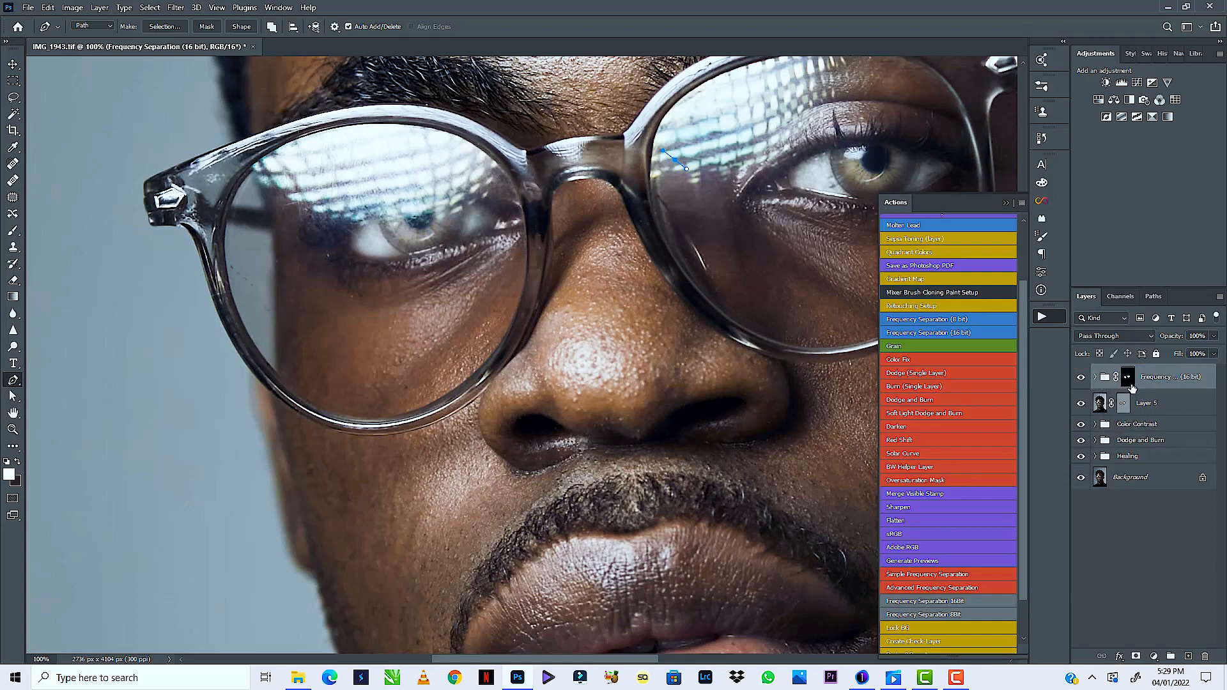
Toggle the High - (Texture) layer's visibility inside the Frequency Separation group to compare the image with and without it
click(1095, 377)
click(1095, 378)
click(1095, 377)
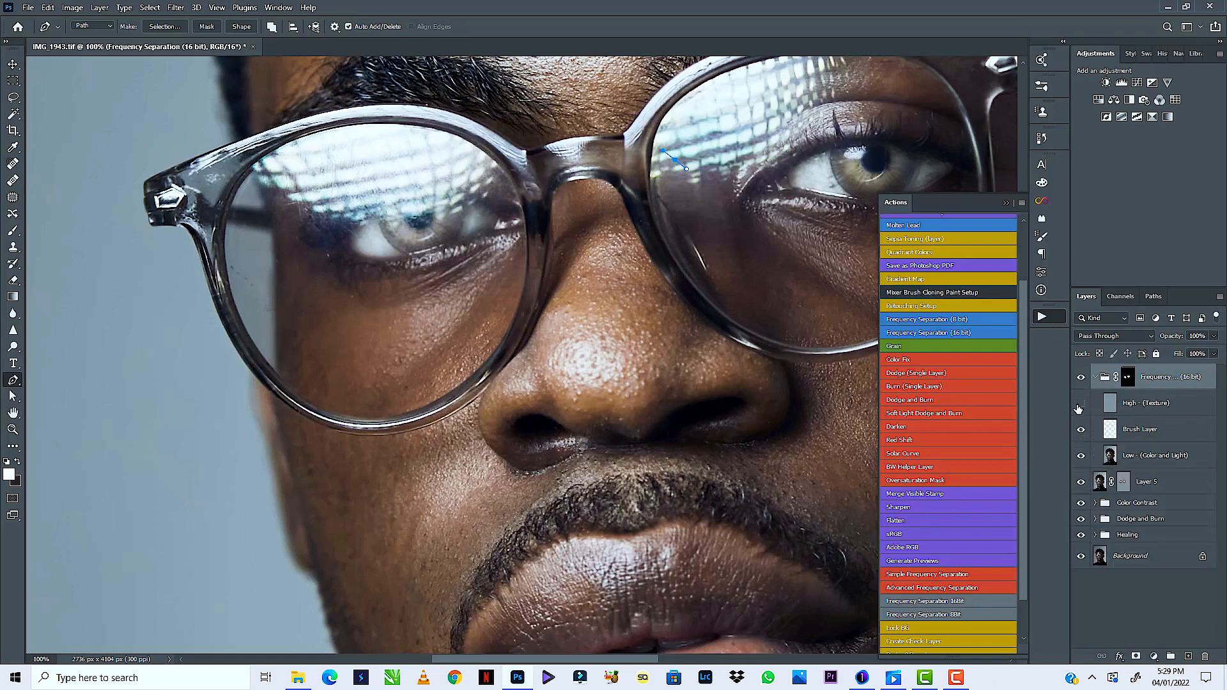
click(1080, 403)
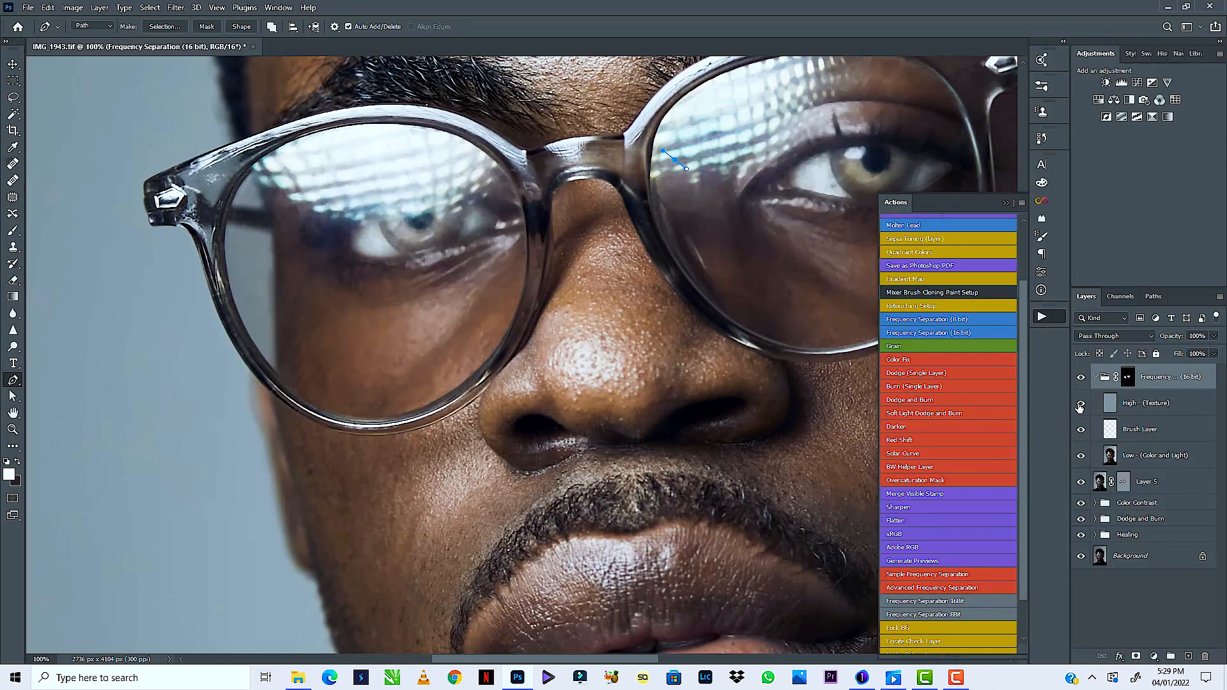
click(1080, 405)
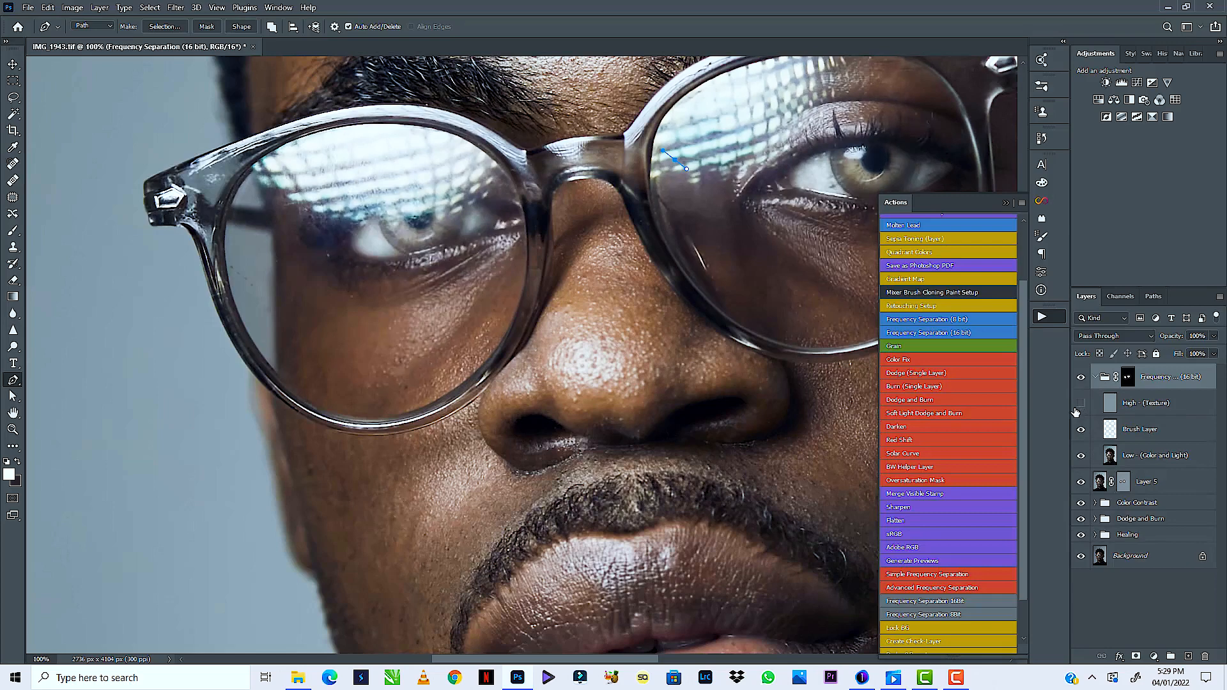
click(1080, 404)
click(1093, 379)
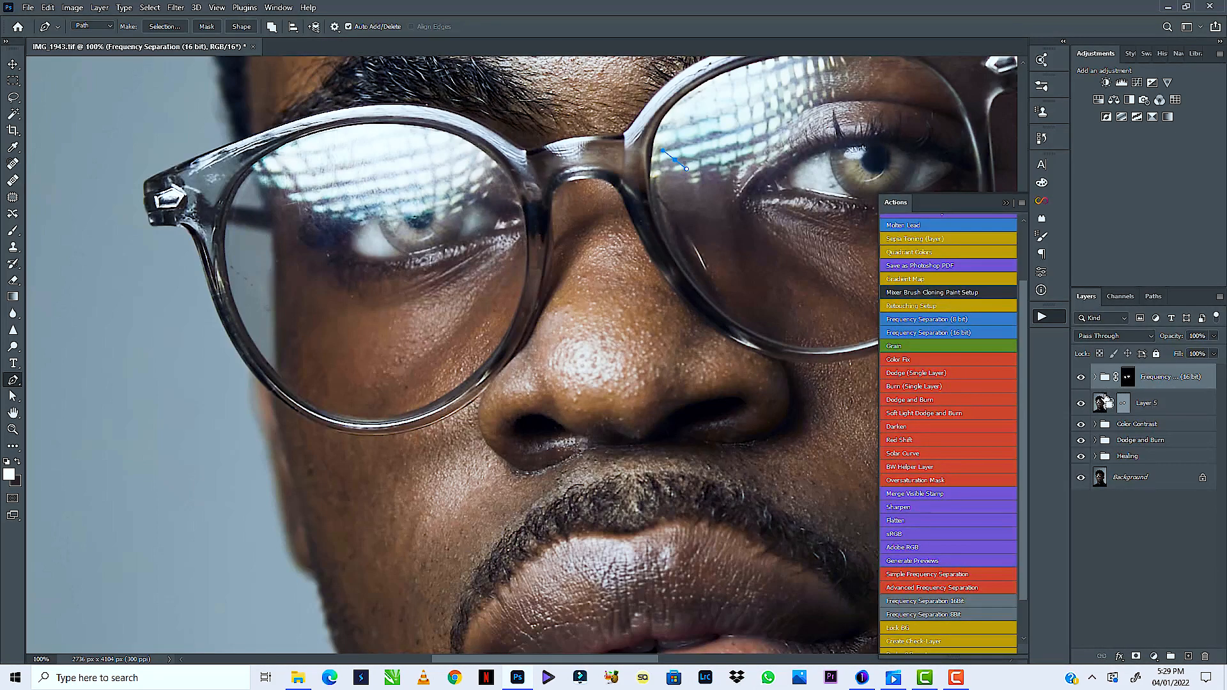
Return the layer mask from the Frequency Separation (16 bit) group to Layer 5
drag(1125, 391, 1123, 402)
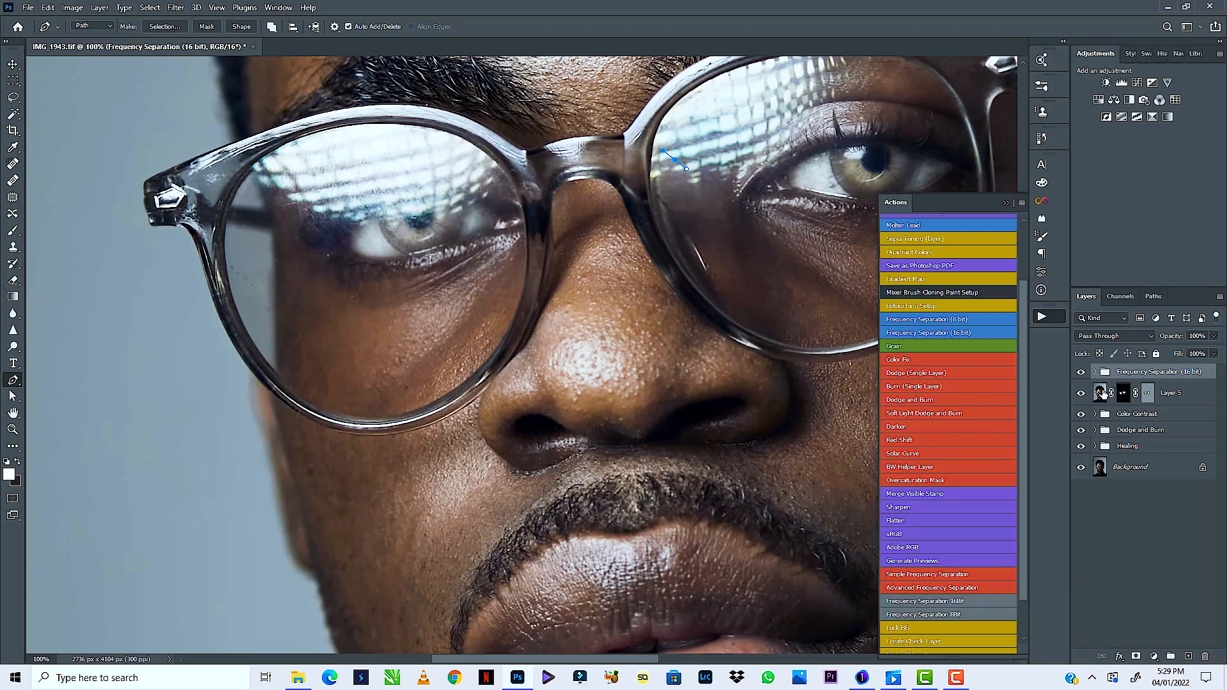
key(Escape)
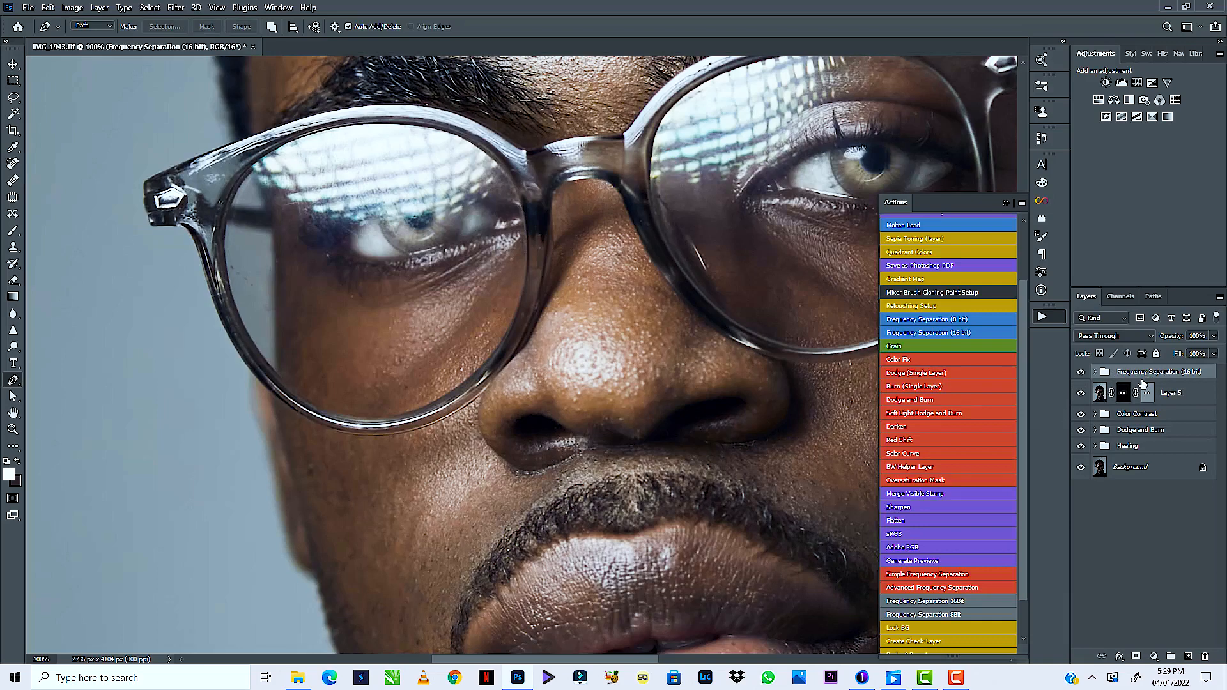
Delete the existing Frequency Separation (16 bit) group above Layer 5
click(1186, 395)
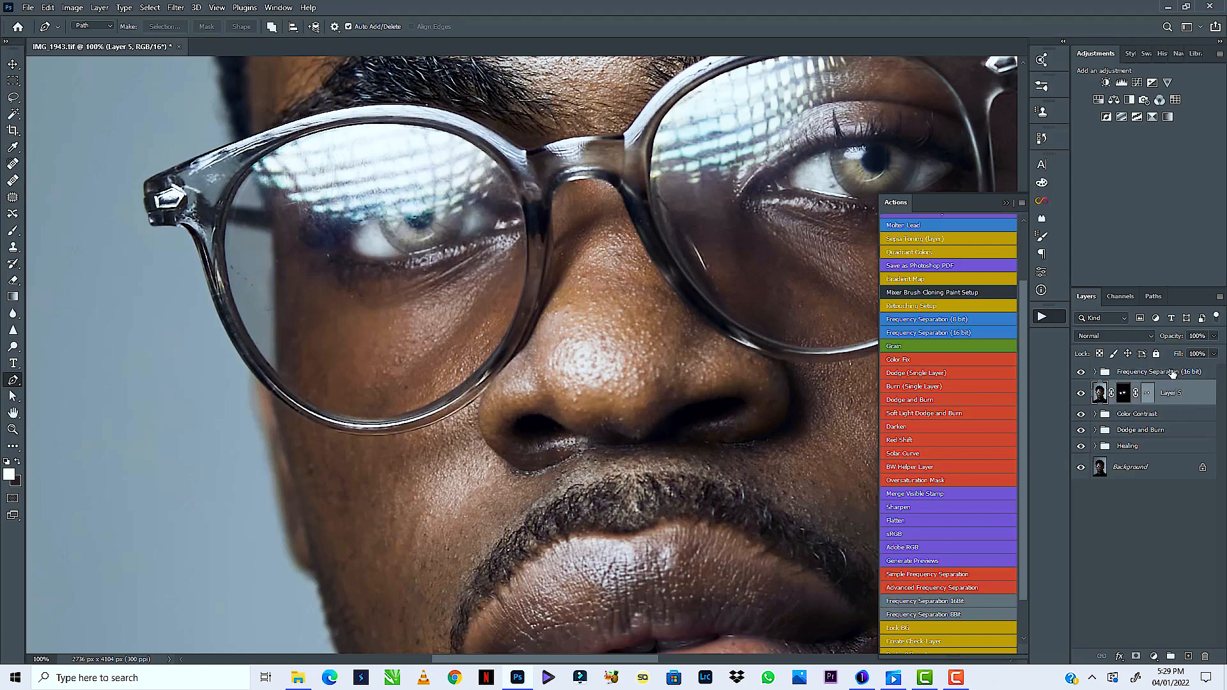
click(1173, 375)
key(Delete)
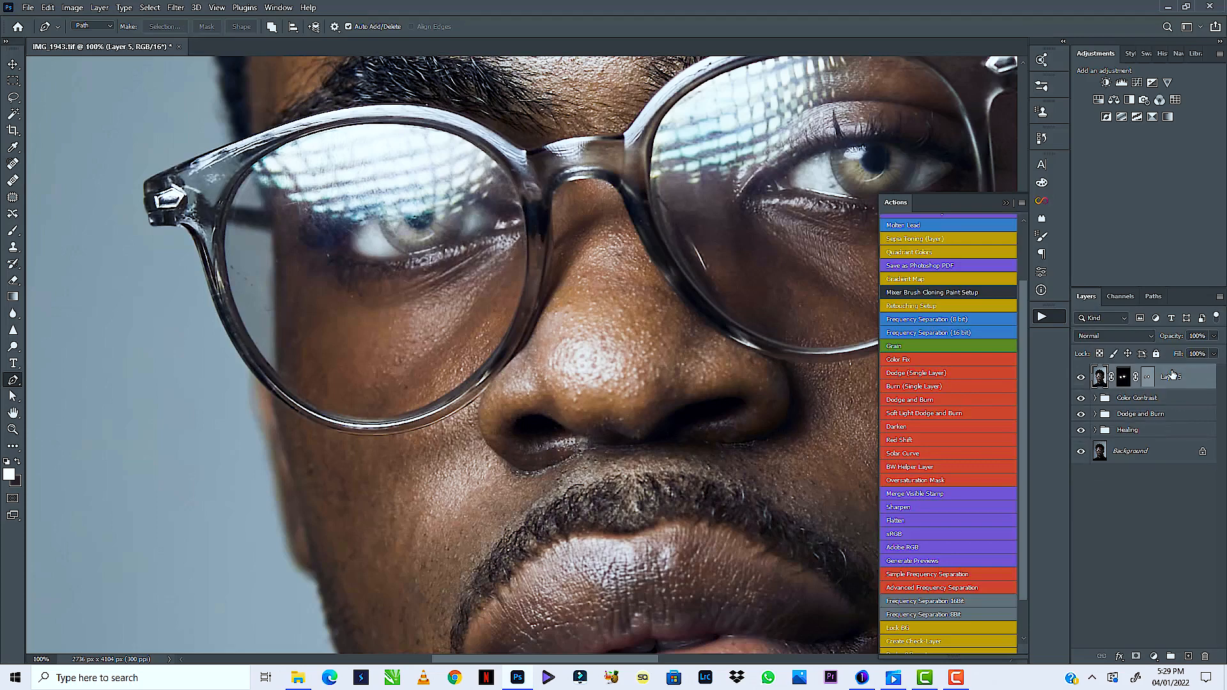
Run the Frequency Separation (16 bit) action with a Median radius of 10 pixels and move Layer 5's lens mask onto the new group
click(908, 334)
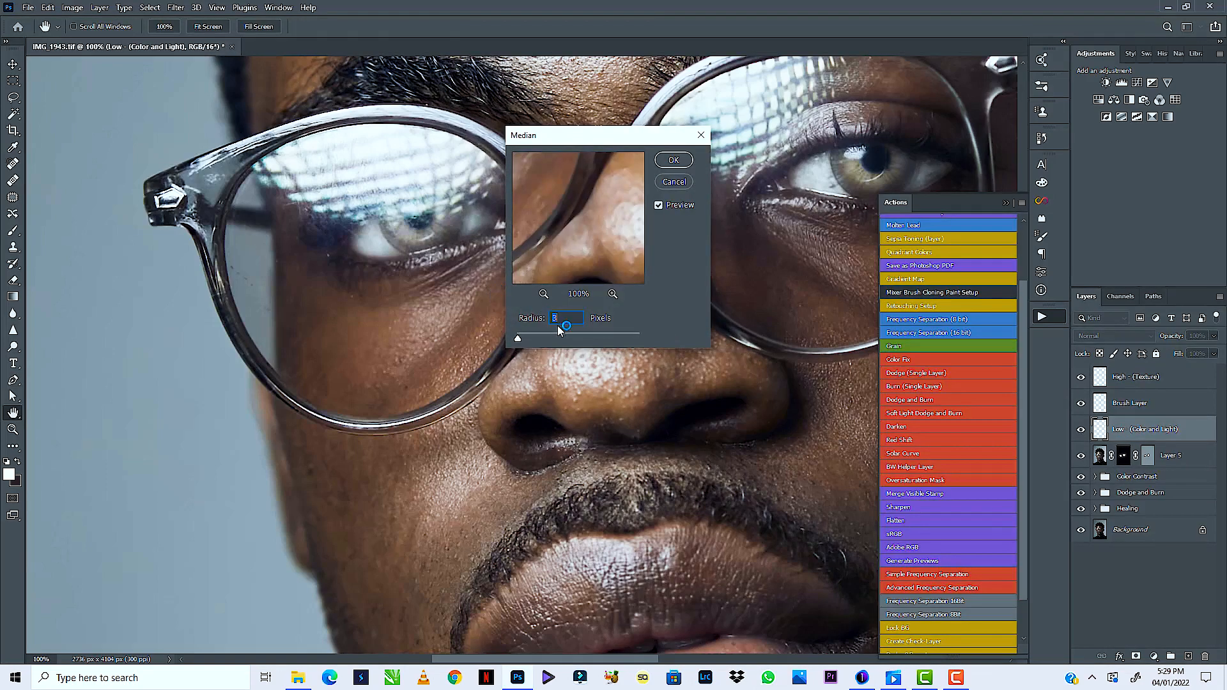
text(10)
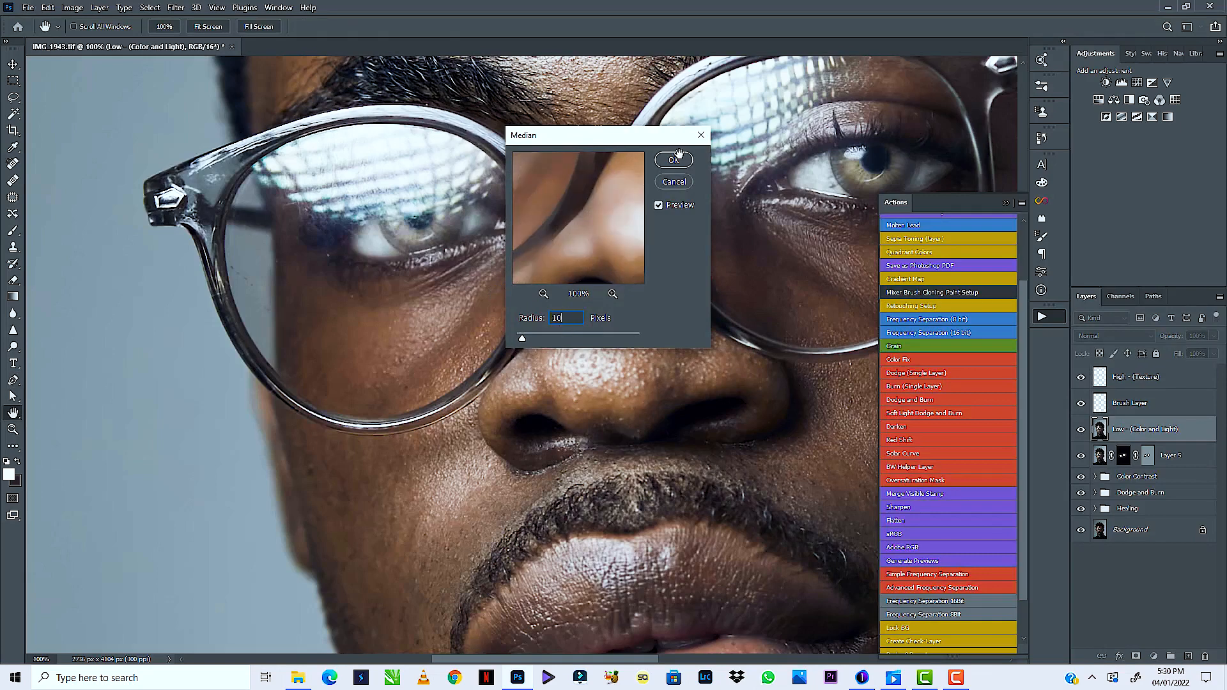
click(683, 165)
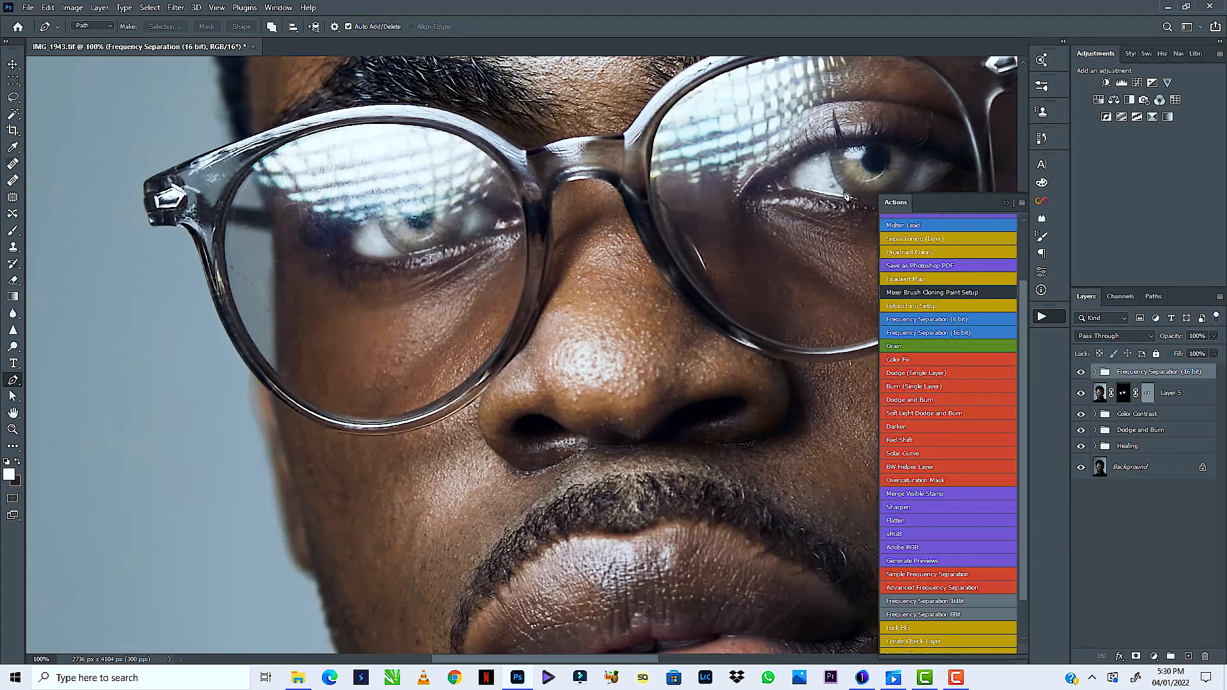
drag(1129, 402, 1129, 377)
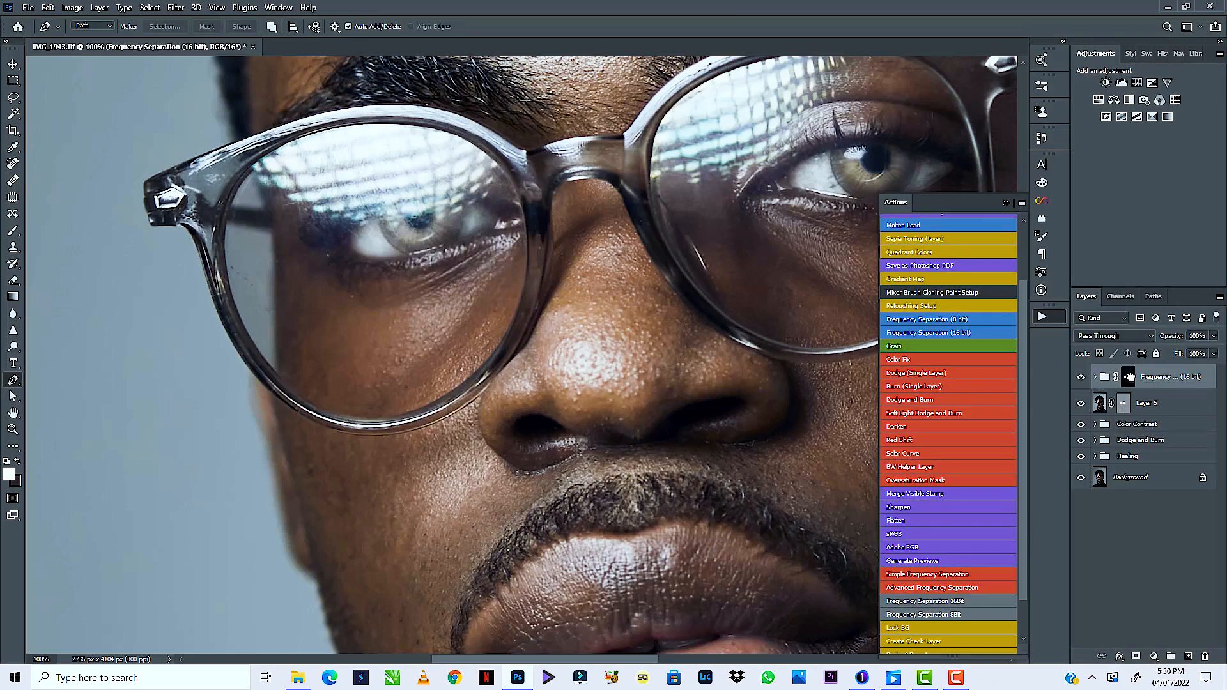
Duplicate the High - (Texture) layer inside the group, set the copy's blend mode to Normal and clip it to the original
click(1095, 377)
click(1151, 407)
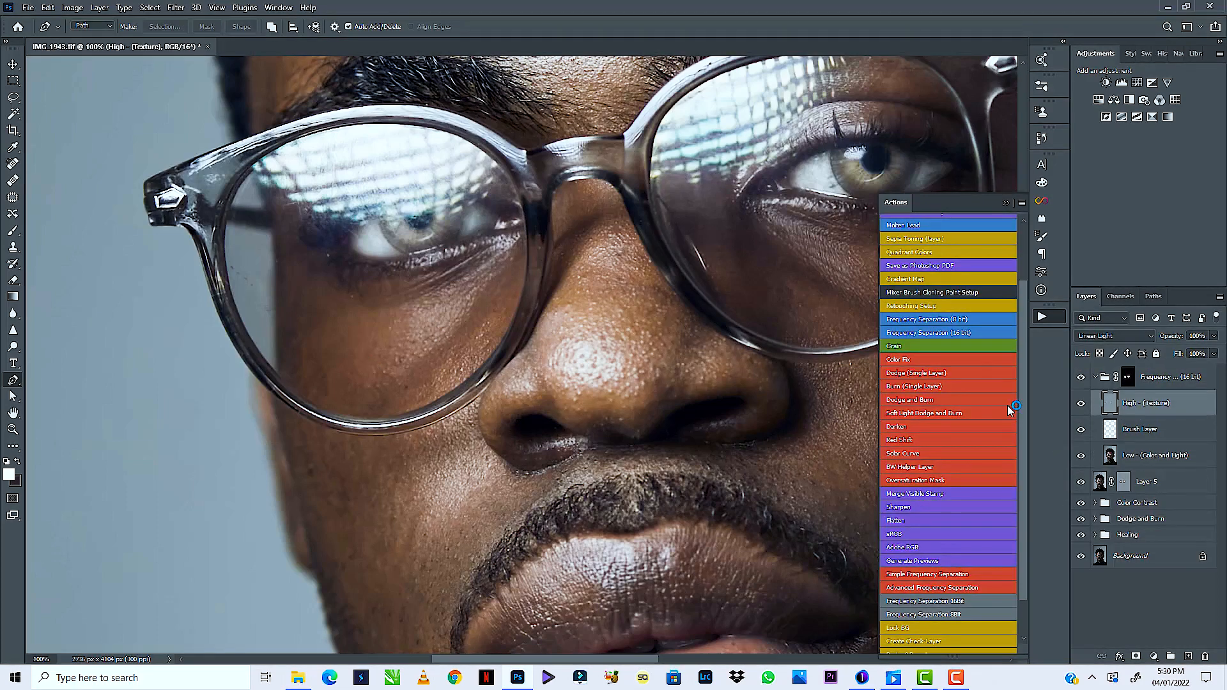
key(ctrl+j)
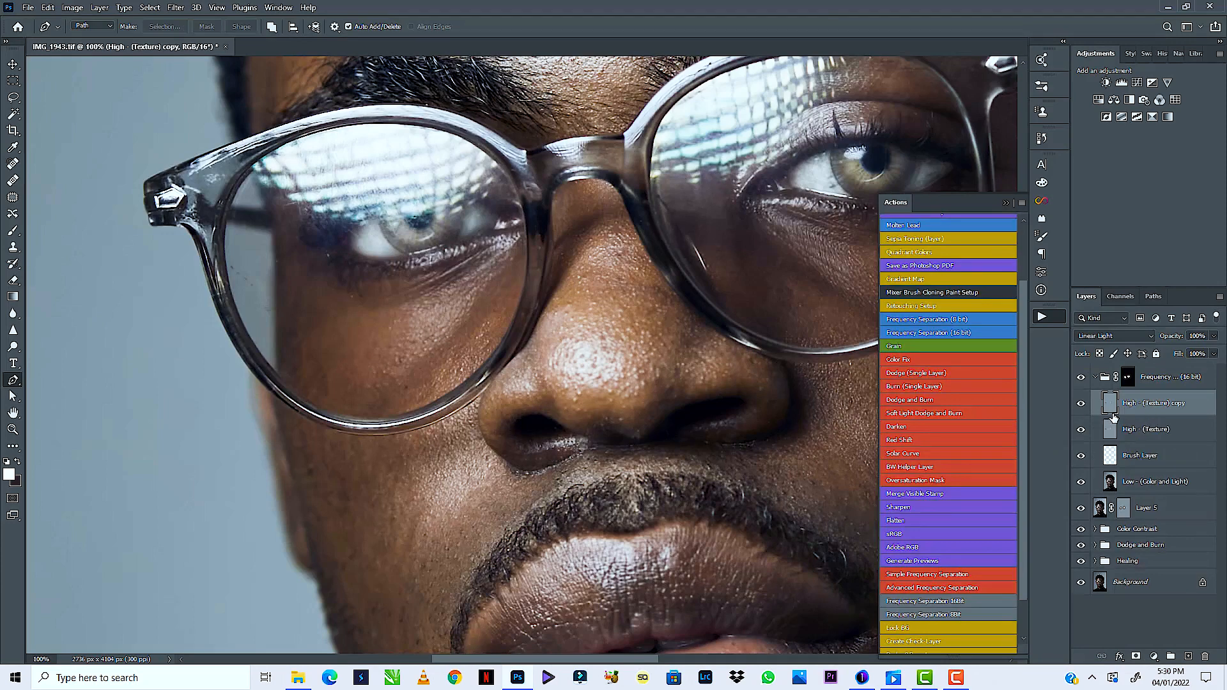
click(1115, 338)
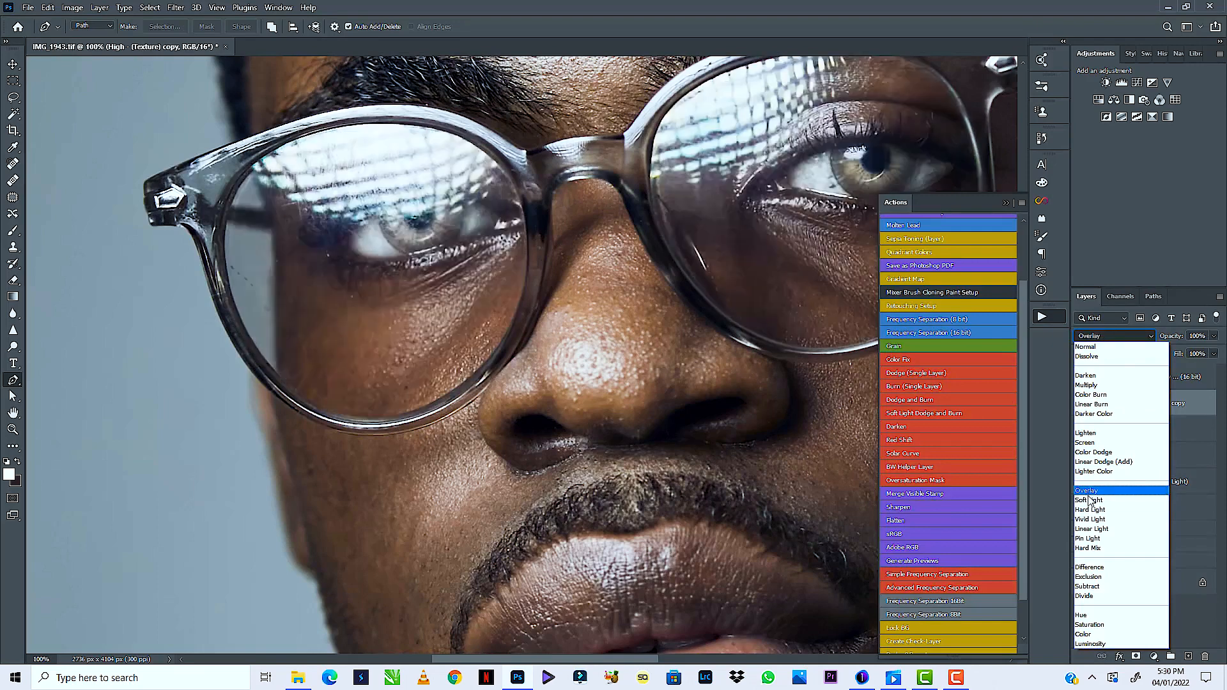
click(1086, 346)
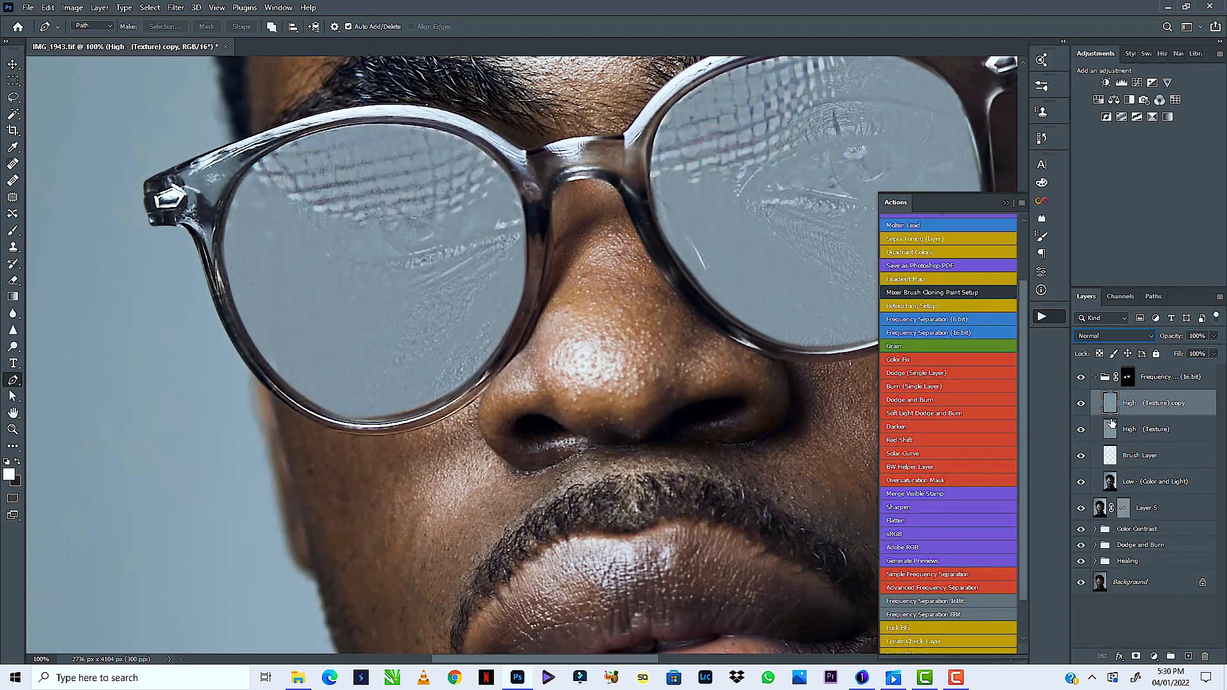
alt+click(1112, 415)
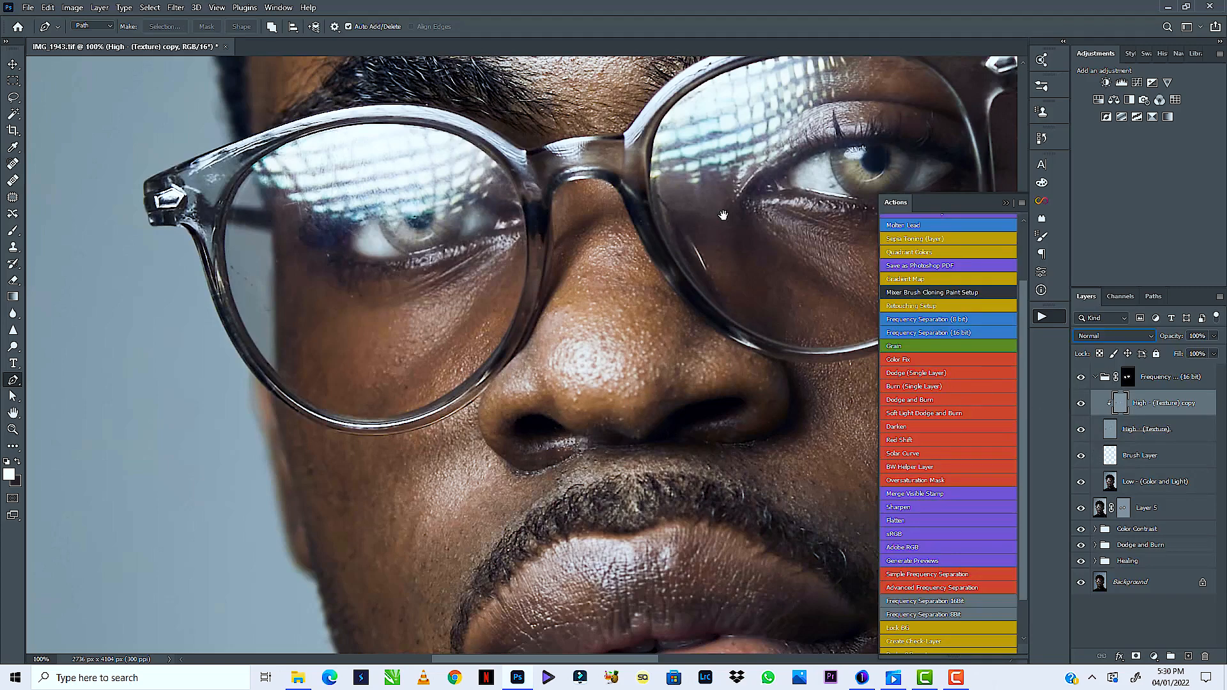
Duplicate the Low - (Color and Light) layer and clip the copy to the original
drag(698, 272, 634, 409)
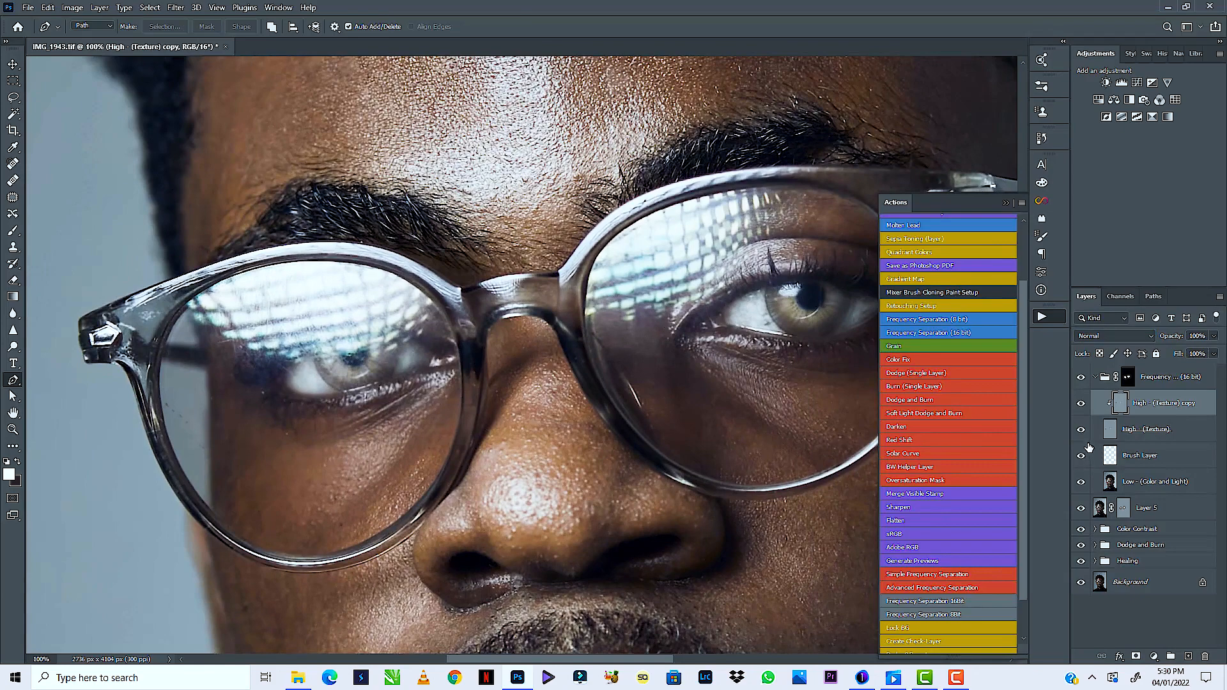
click(1124, 487)
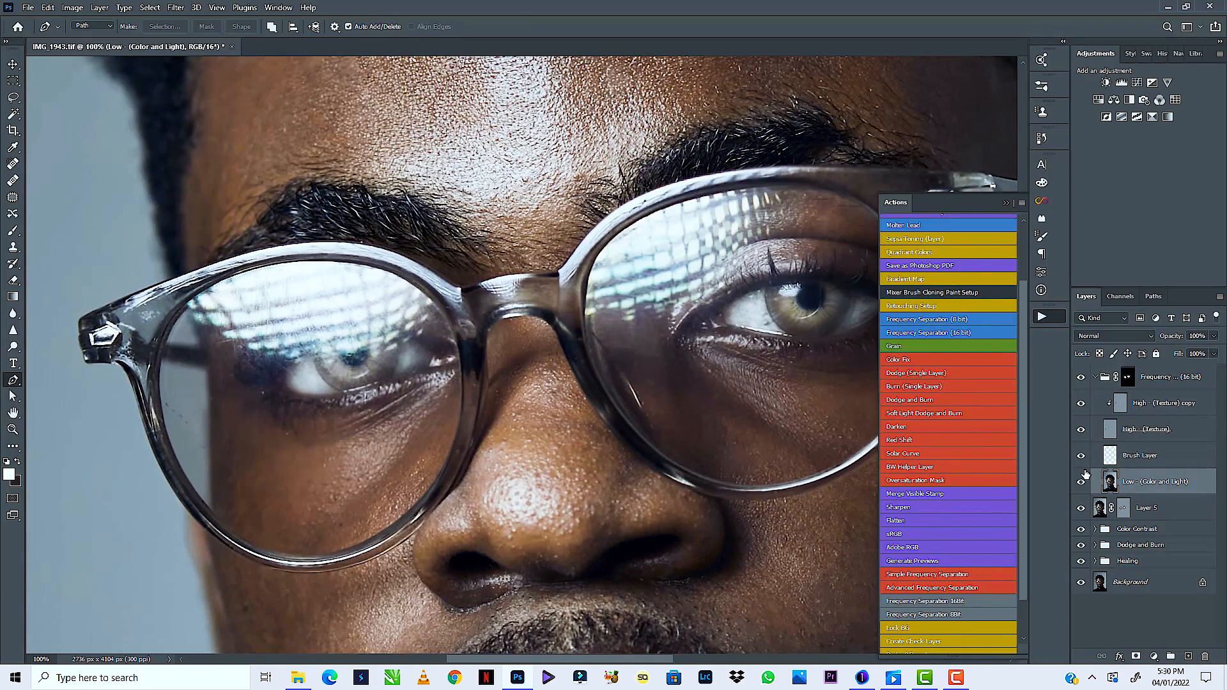
key(ctrl+j)
key(ctrl+alt+g)
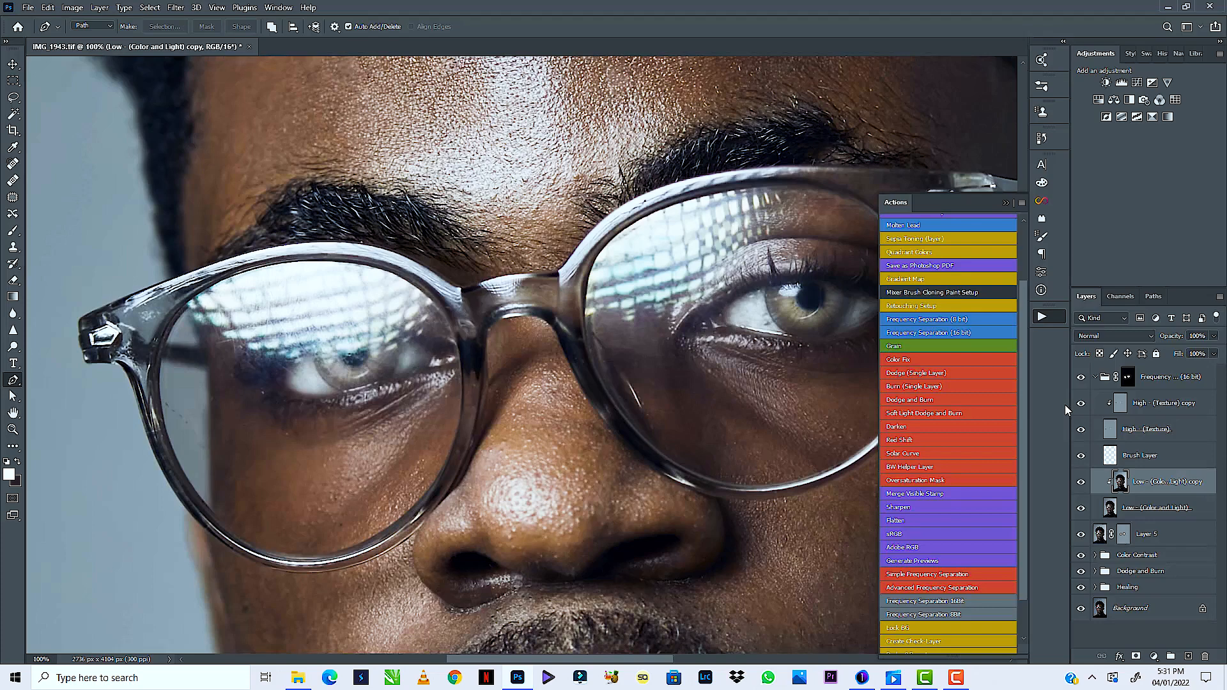
Hide the High - (Texture) layer and set the Mixer Brush's Wet value to 35%
drag(732, 253, 665, 248)
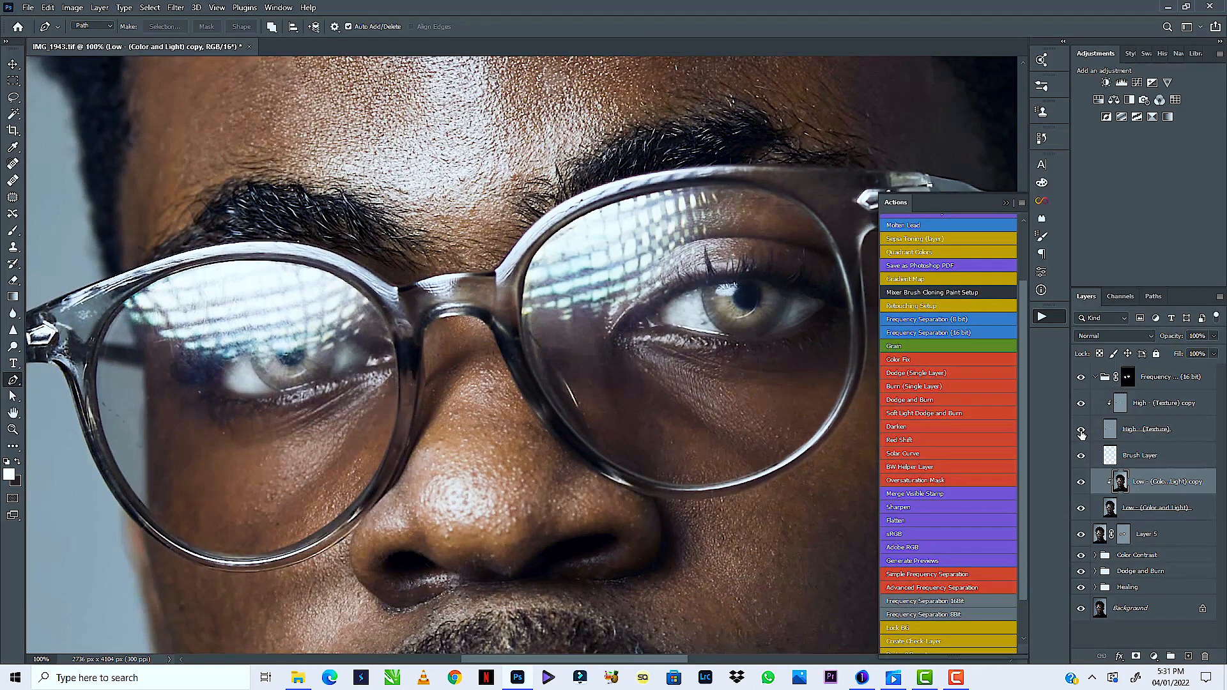
click(1081, 431)
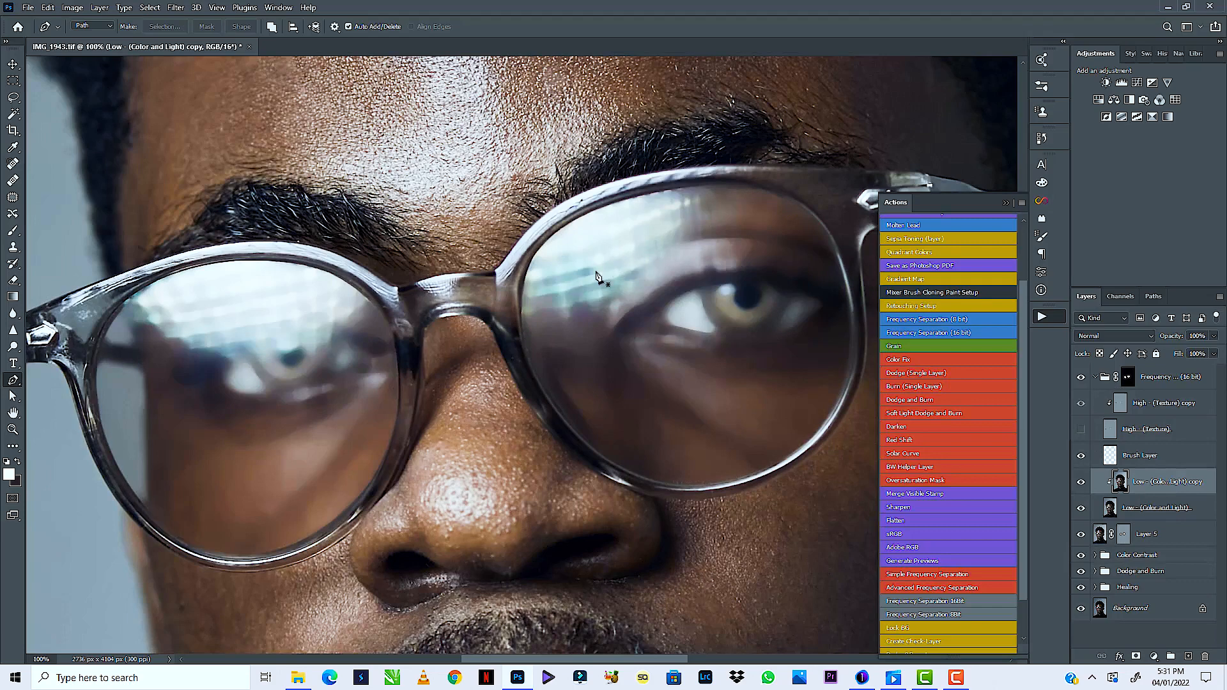
click(13, 446)
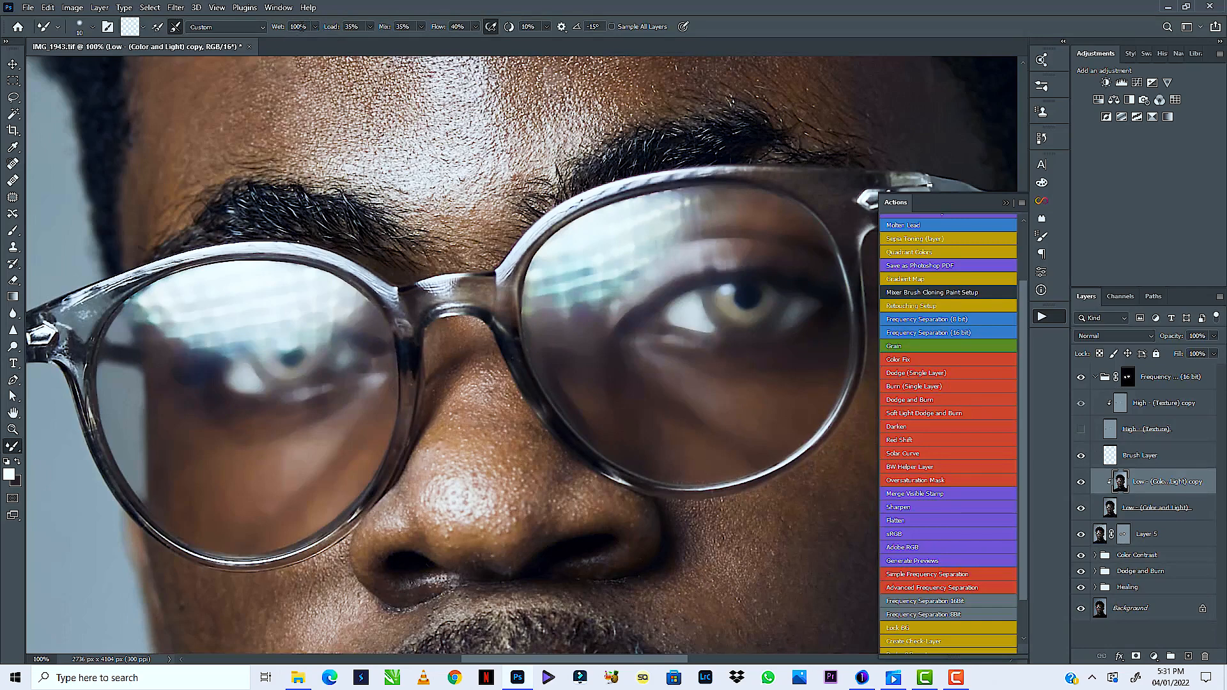
drag(303, 28, 261, 36)
text(35)
key(Return)
Blend the reflection above the eye in the right-hand lens on the Low copy with the Mixer Brush, adjusting the brush size
key(bracketright)
key(bracketright)
key(bracketright)
key(bracketleft)
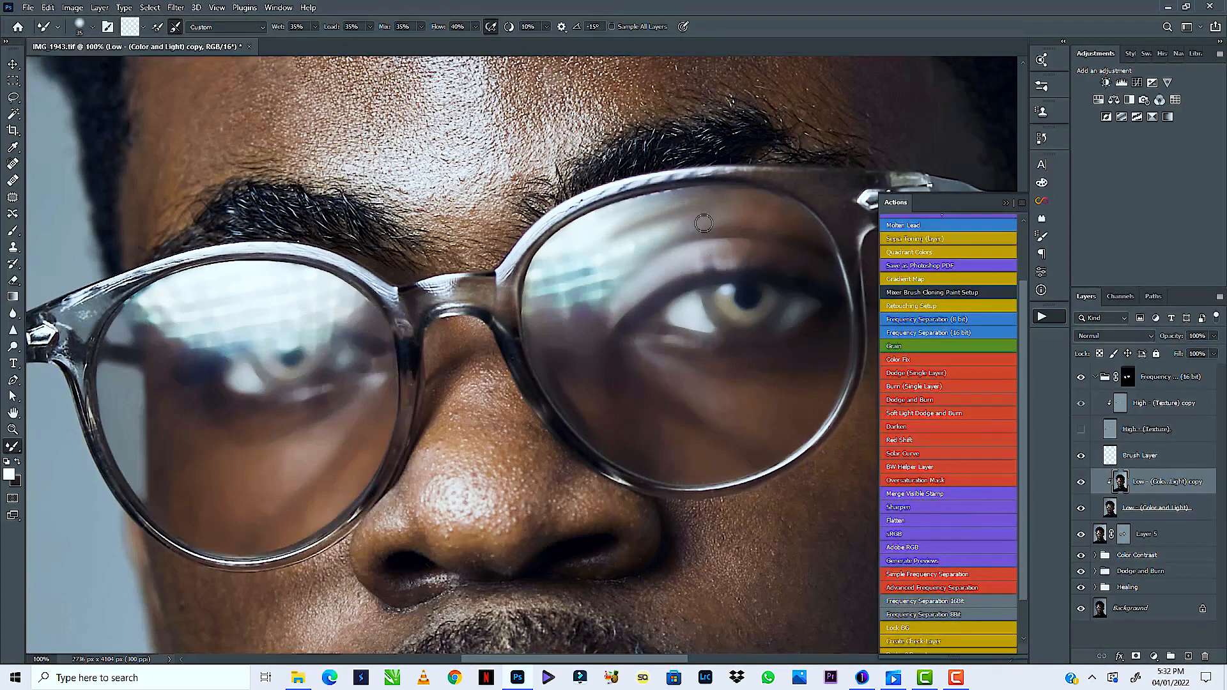
key(bracketright)
key(bracketright)
key(bracketright)
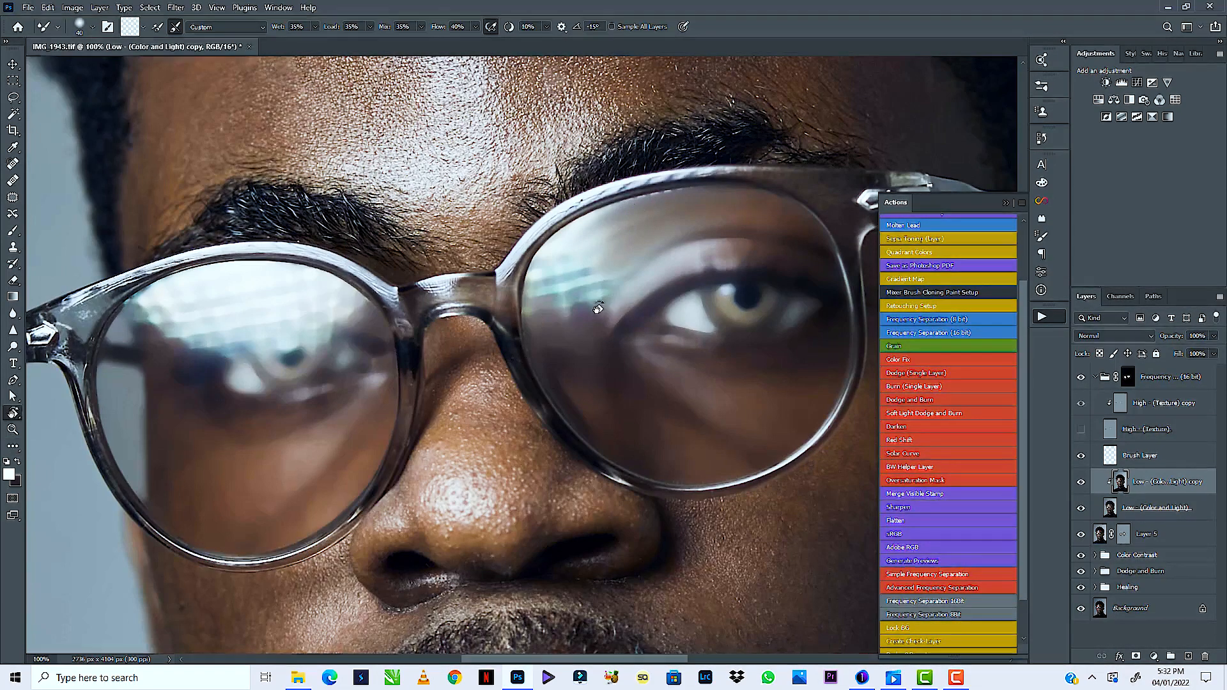
Smooth out the greenish reflection patches beside the nose bridge in the right-hand lens with the Mixer Brush
key(r)
drag(542, 243, 399, 249)
key(b)
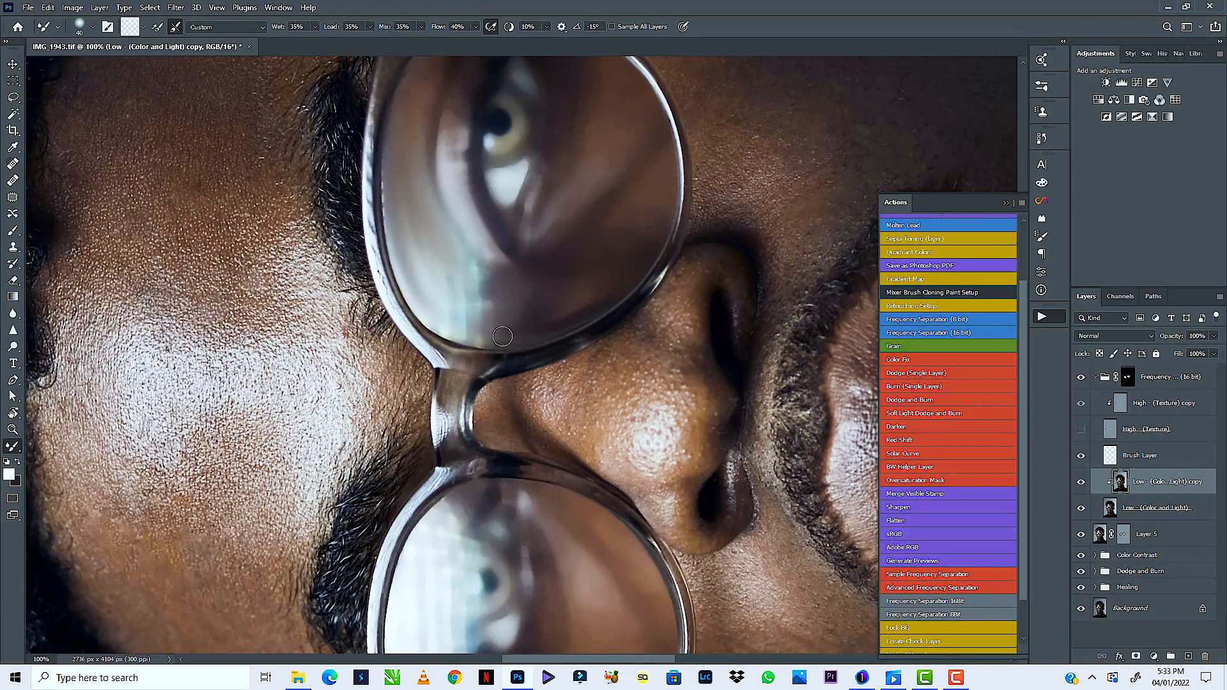
key(r)
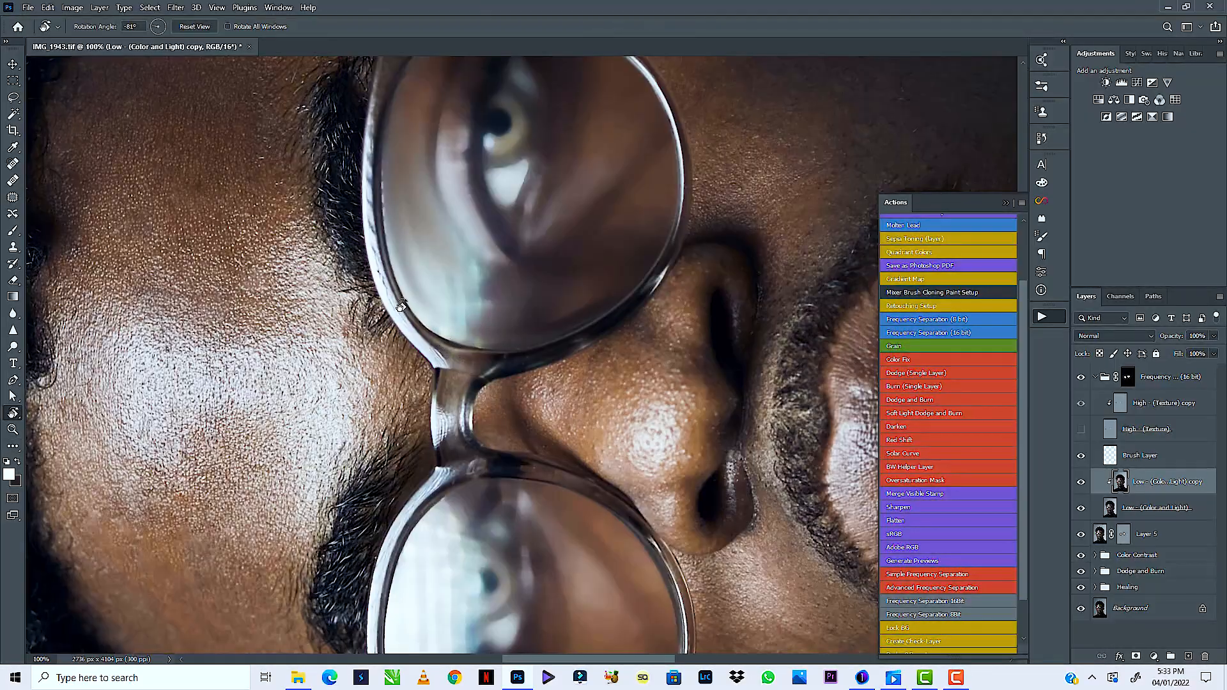
mouse_move(450, 352)
mouse_down()
mouse_move(511, 409)
mouse_move(559, 387)
mouse_move(518, 406)
mouse_move(457, 356)
mouse_up()
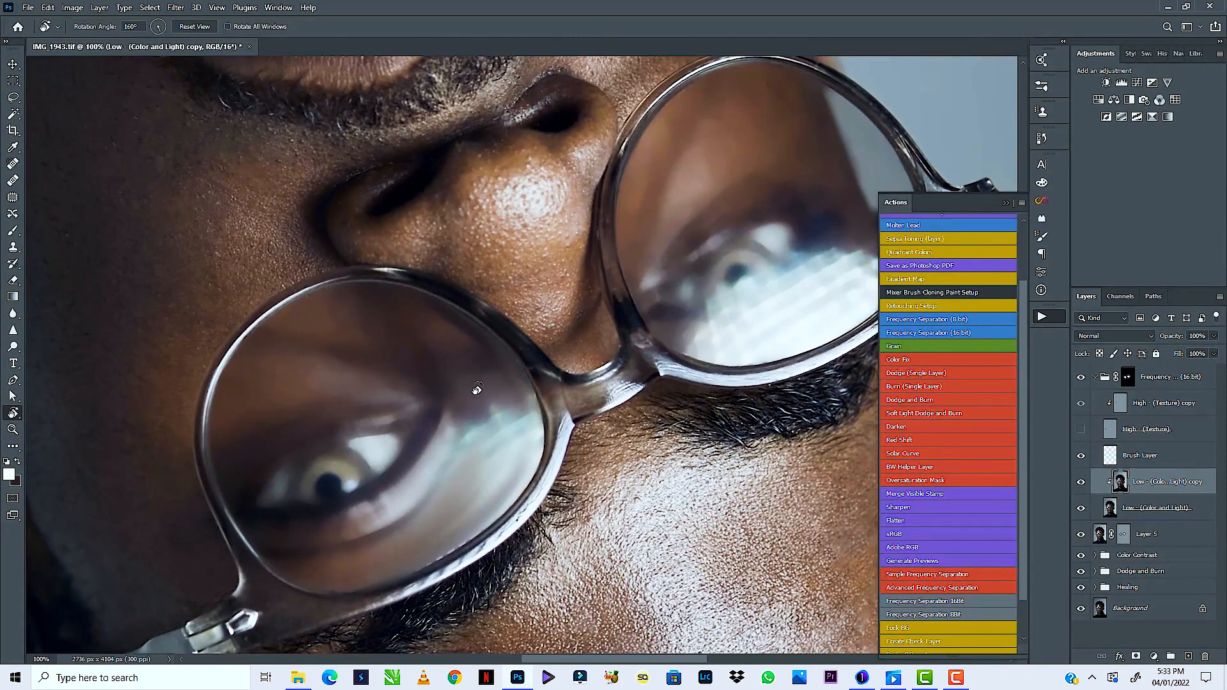
key(b)
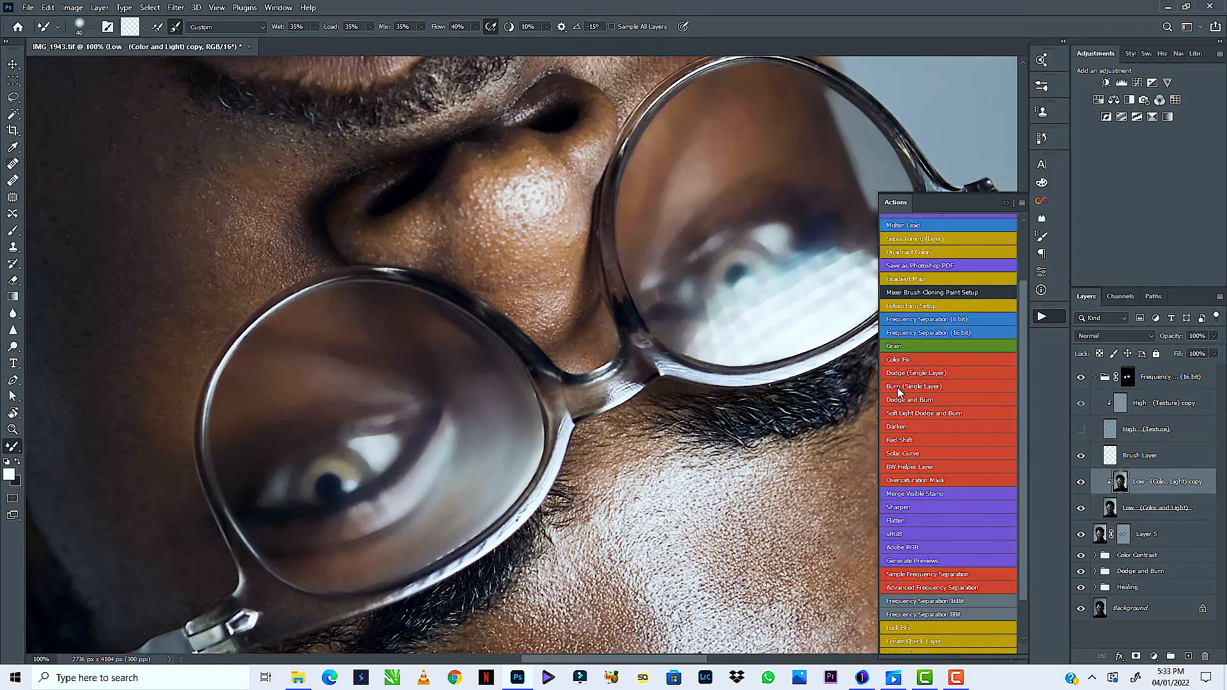
Paint over the pale reflection near the nose bridge with a larger Brush at 5% flow, using a dark skin tone sampled inside the lens
click(17, 234)
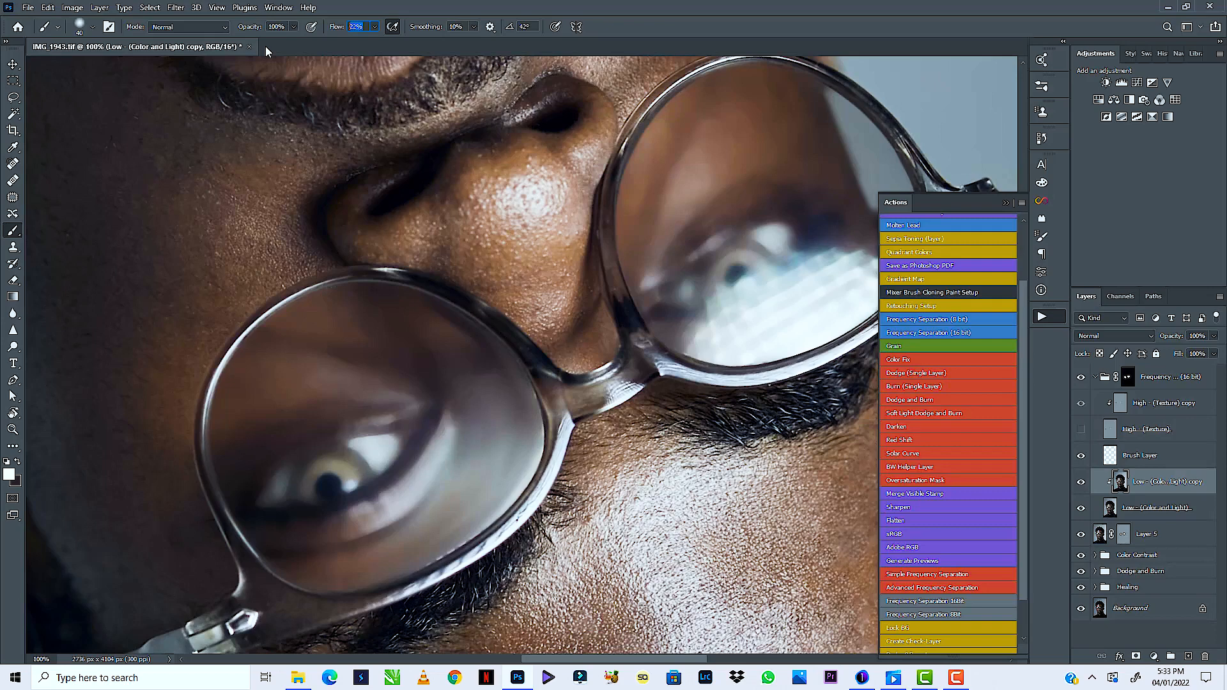
text(5)
alt+click(478, 361)
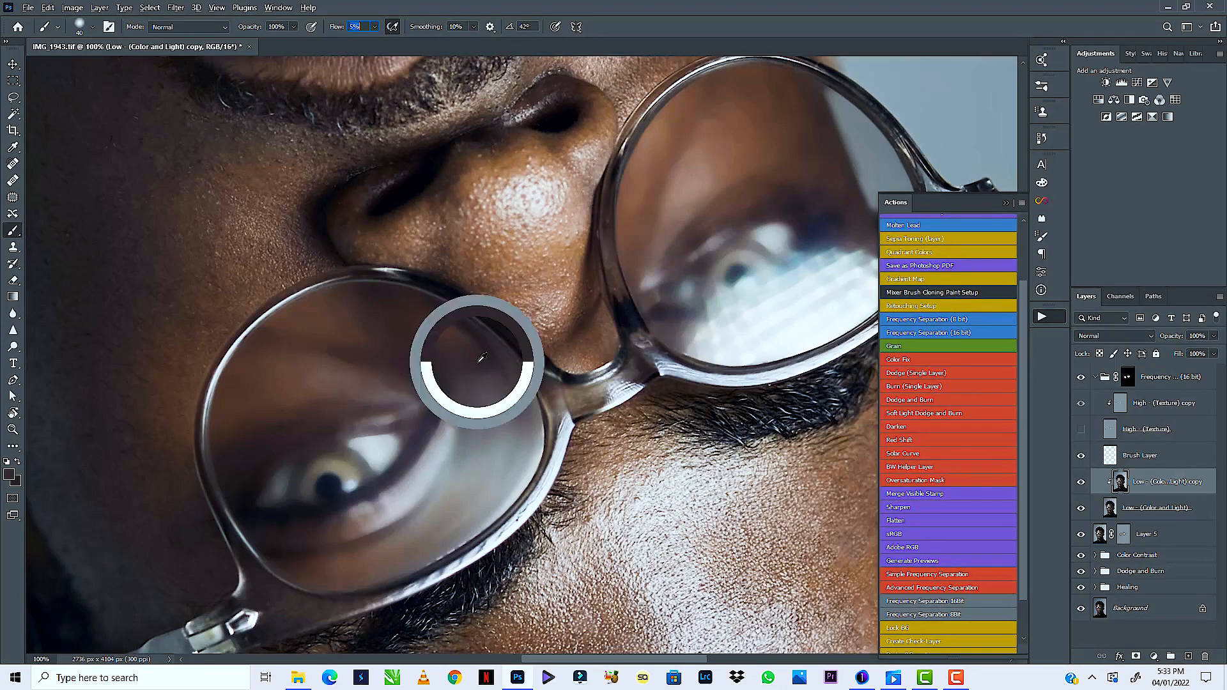
key(bracketright)
key(bracketright)
key(bracketright)
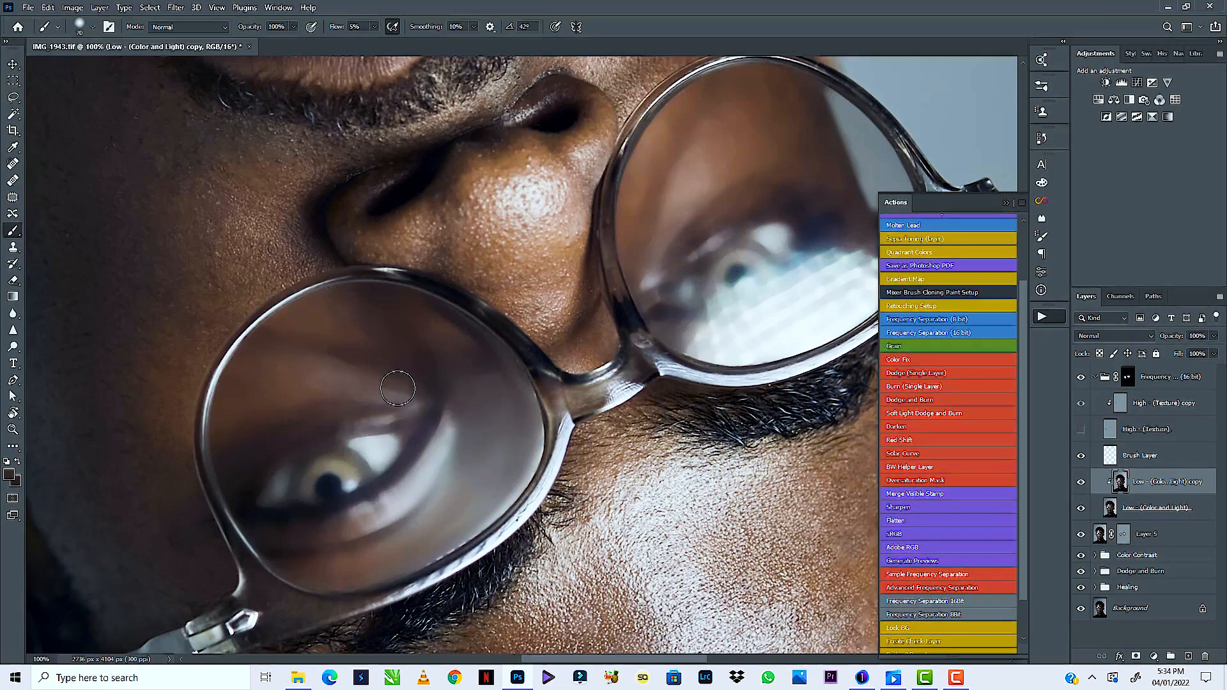
Compare the lenses with and without the Frequency Separation group and the Low - (Color and Light) copy
key(r)
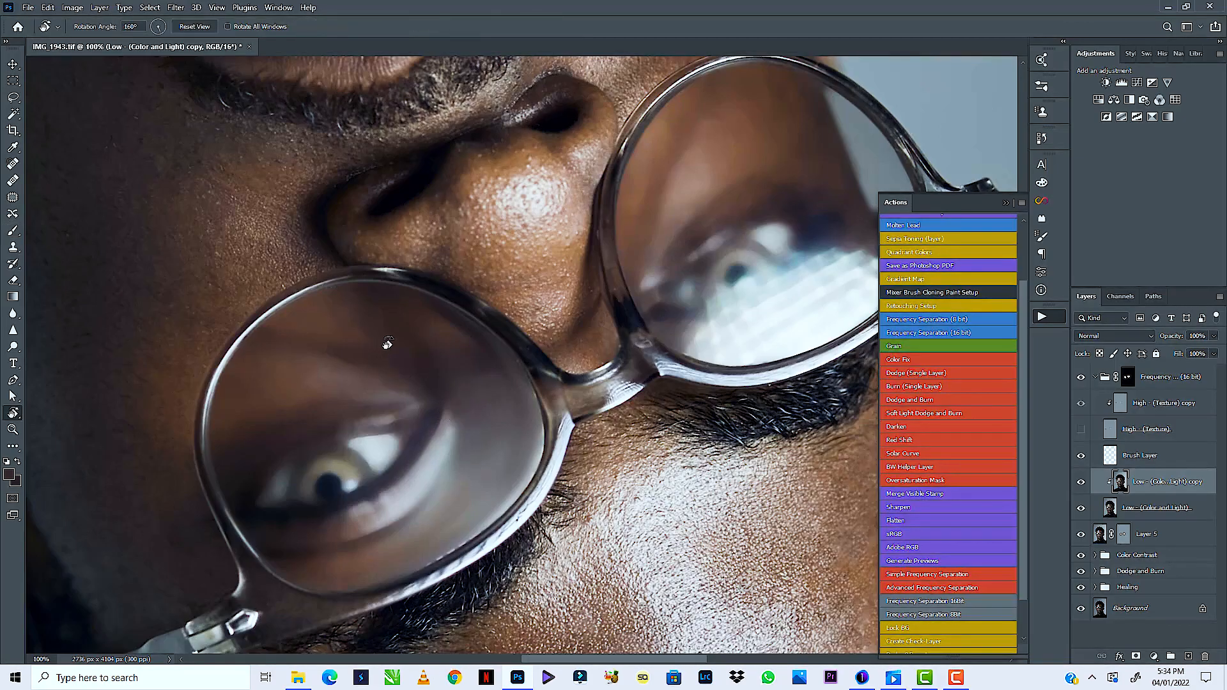
mouse_move(384, 343)
mouse_down()
mouse_move(512, 486)
mouse_move(661, 450)
mouse_move(665, 425)
mouse_move(652, 438)
mouse_move(589, 400)
mouse_up()
scroll(572, 393, down, 5)
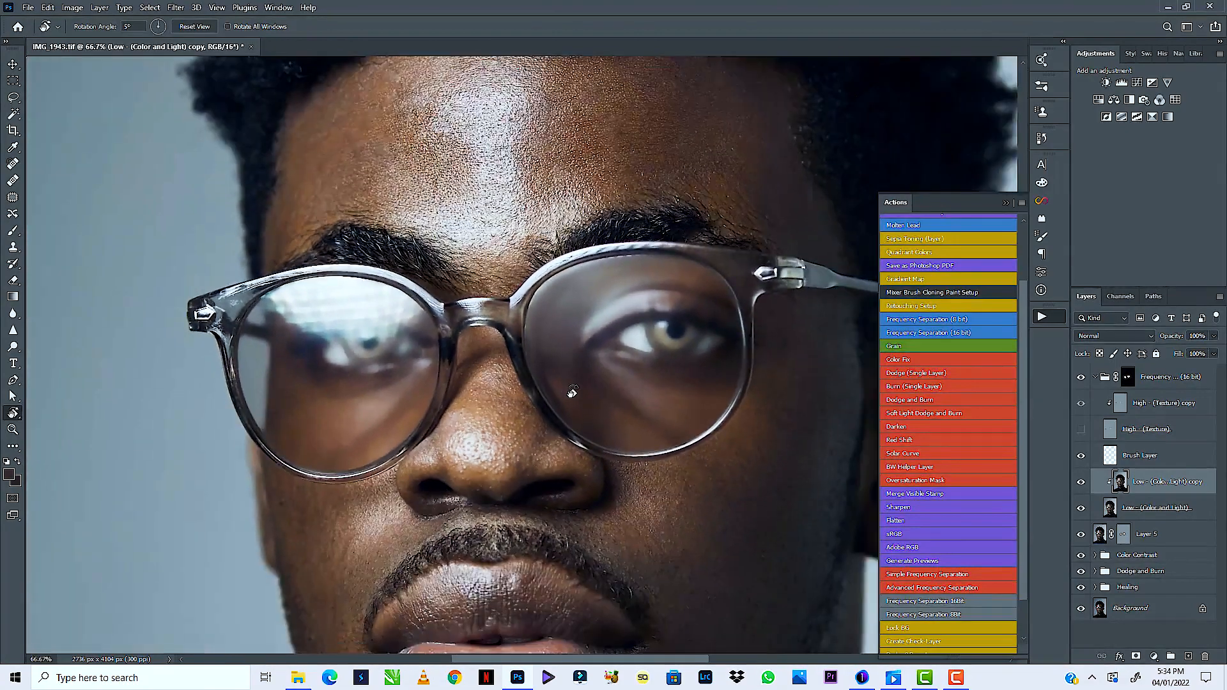
scroll(572, 393, up, 5)
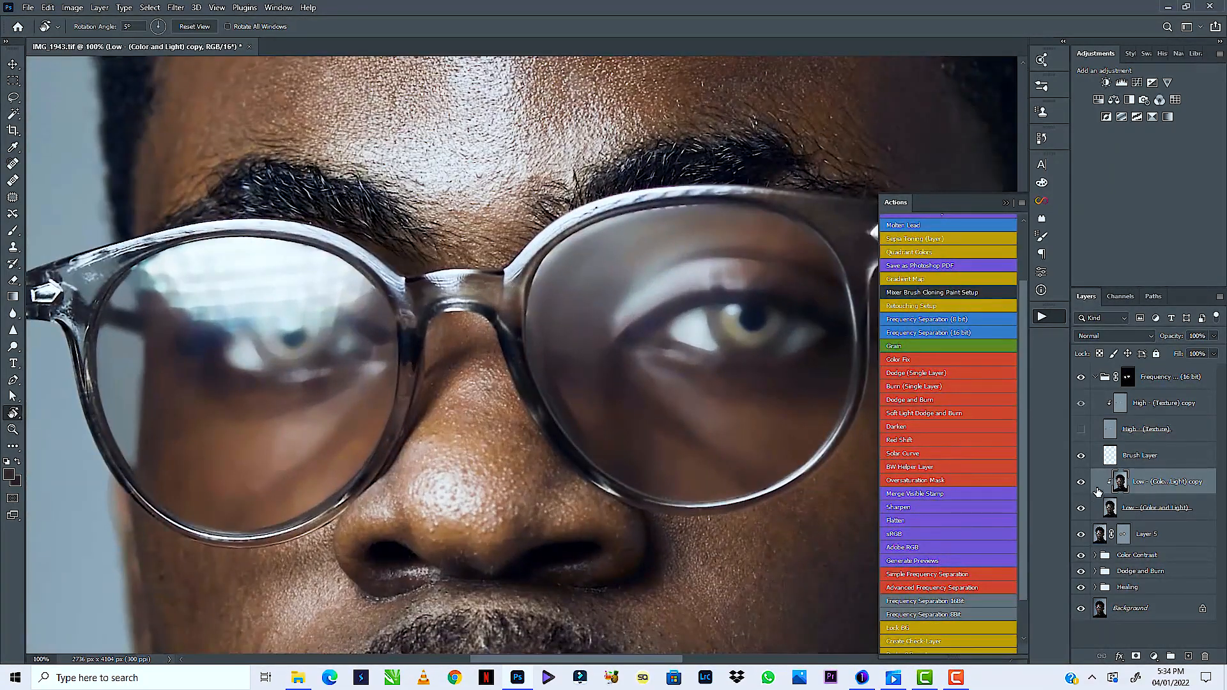
click(1082, 380)
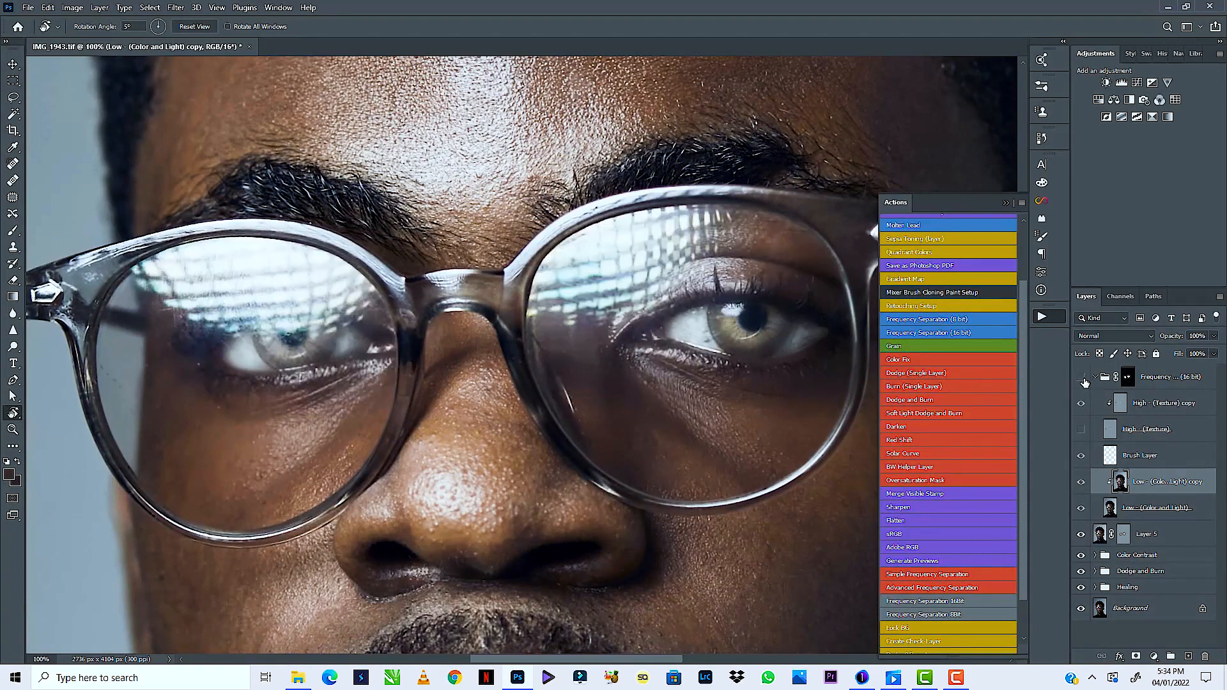
click(1081, 379)
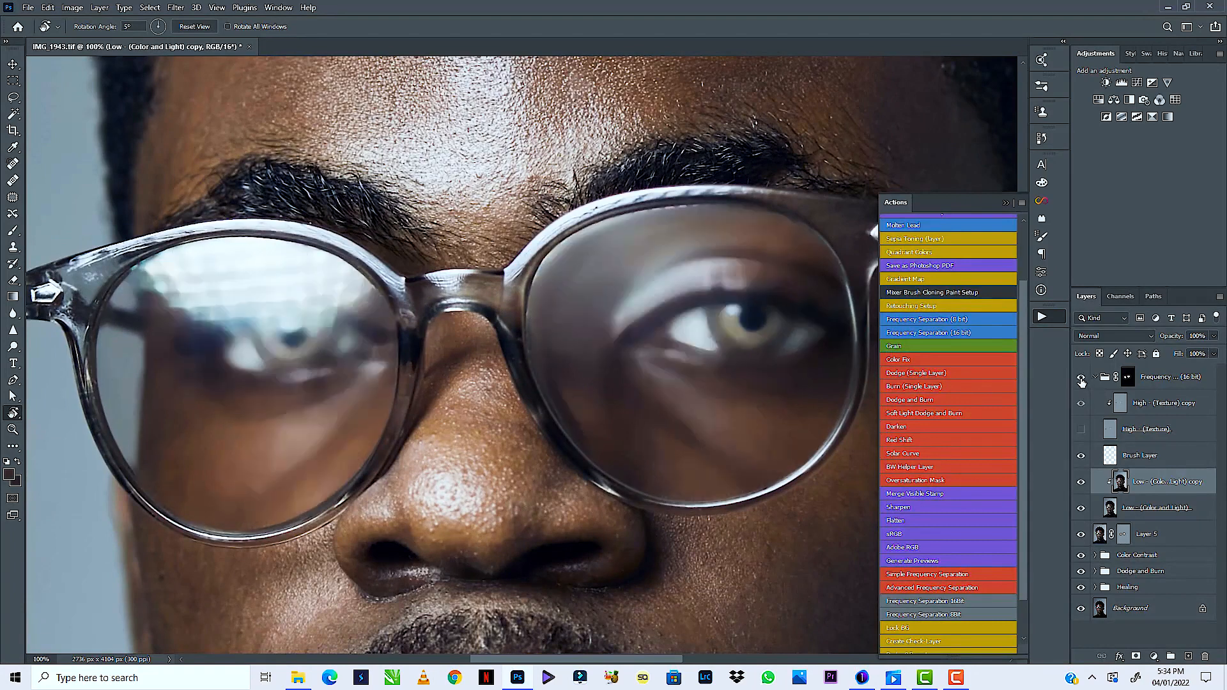
click(1081, 485)
click(1081, 486)
Refine the tones in the right-hand lens on the Low copy with a smaller Brush and the Mixer Brush
key(b)
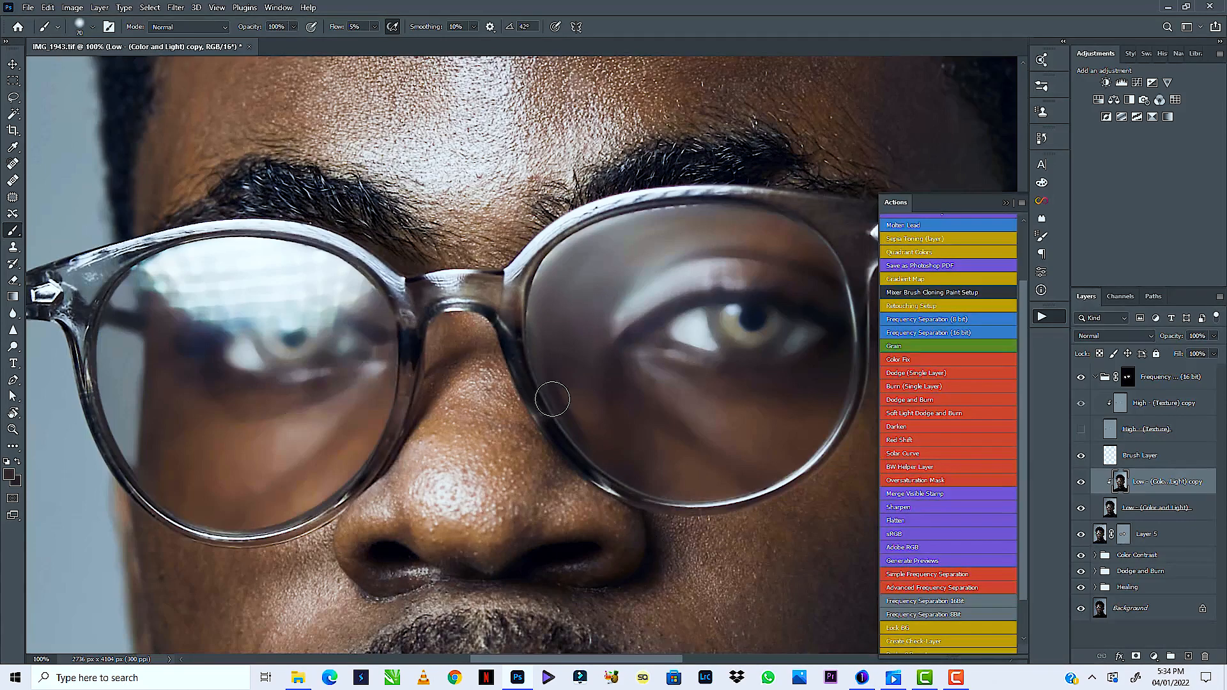
key(bracketleft)
key(bracketleft)
key(bracketleft)
click(13, 447)
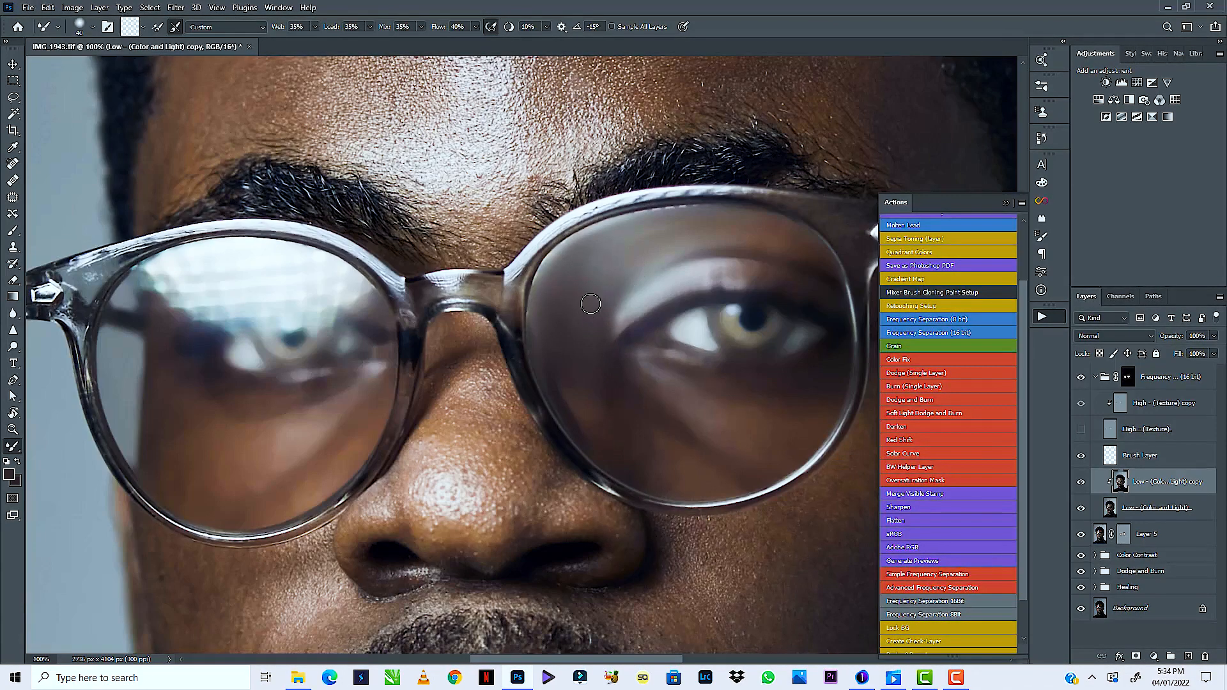
Examine the retouched lens in the whole portrait and again up close
key(ctrl+minus)
key(ctrl+minus)
key(ctrl+minus)
key(ctrl+minus)
key(ctrl+minus)
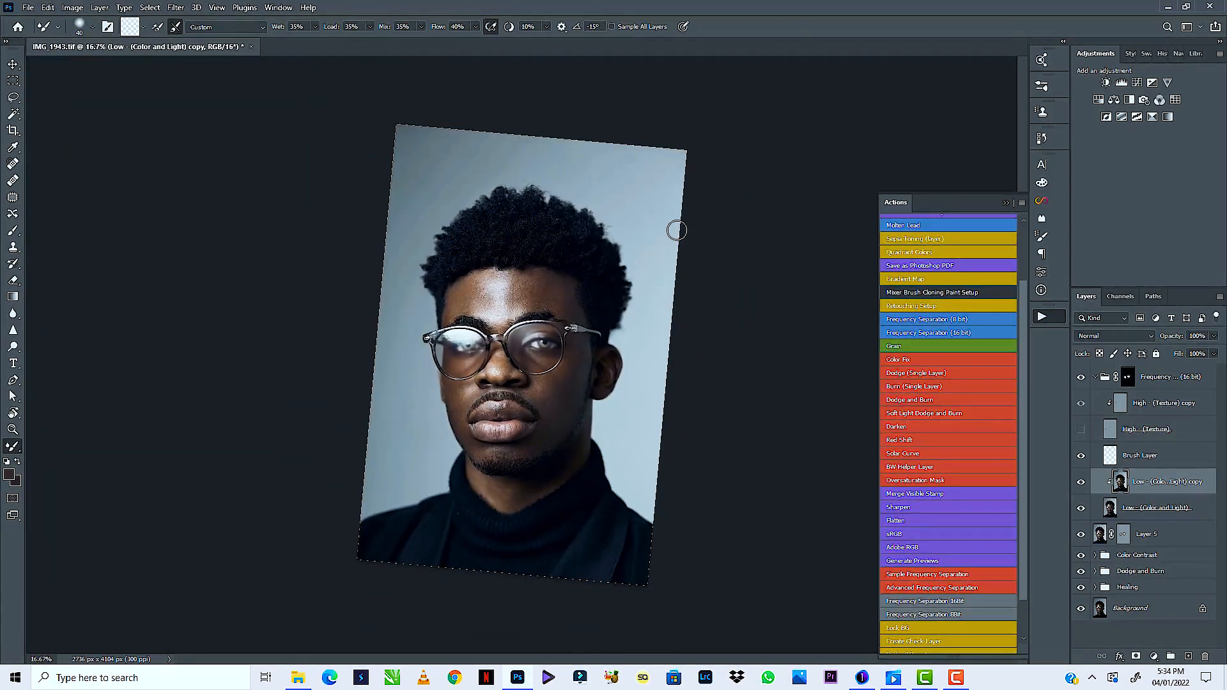
key(ctrl+plus)
key(ctrl+plus)
key(ctrl+plus)
key(ctrl+plus)
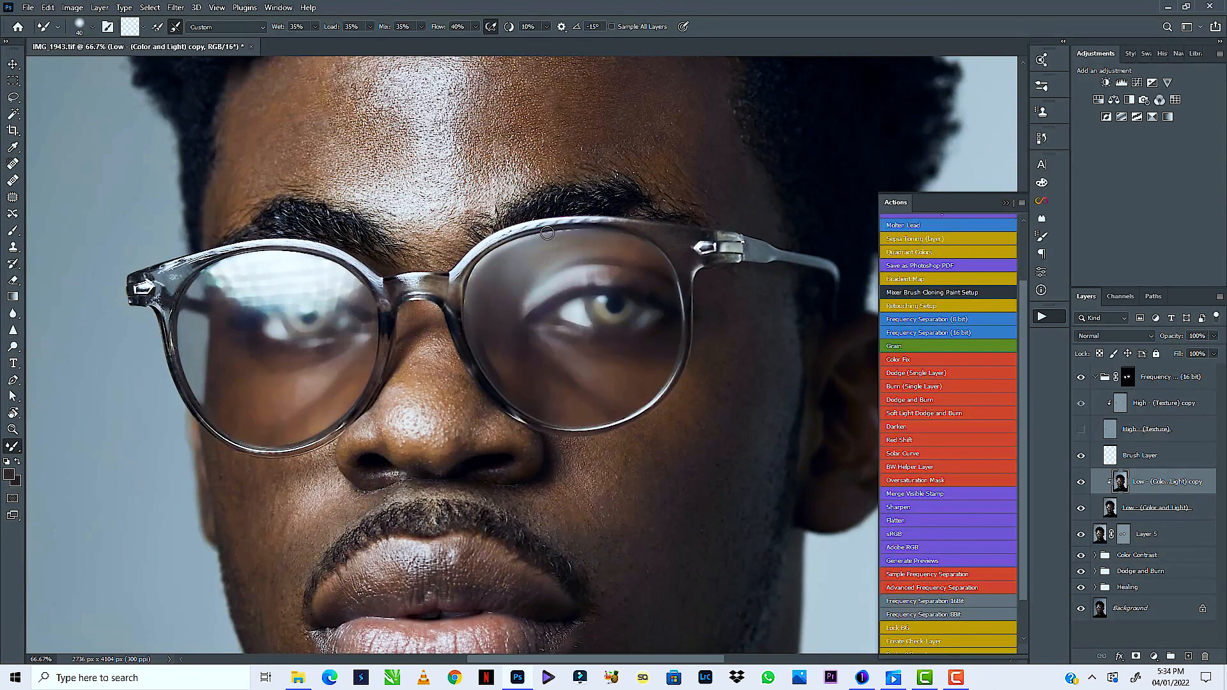
Compare the right-hand lens with and without the Low - (Color and Light) copy layer
click(1081, 486)
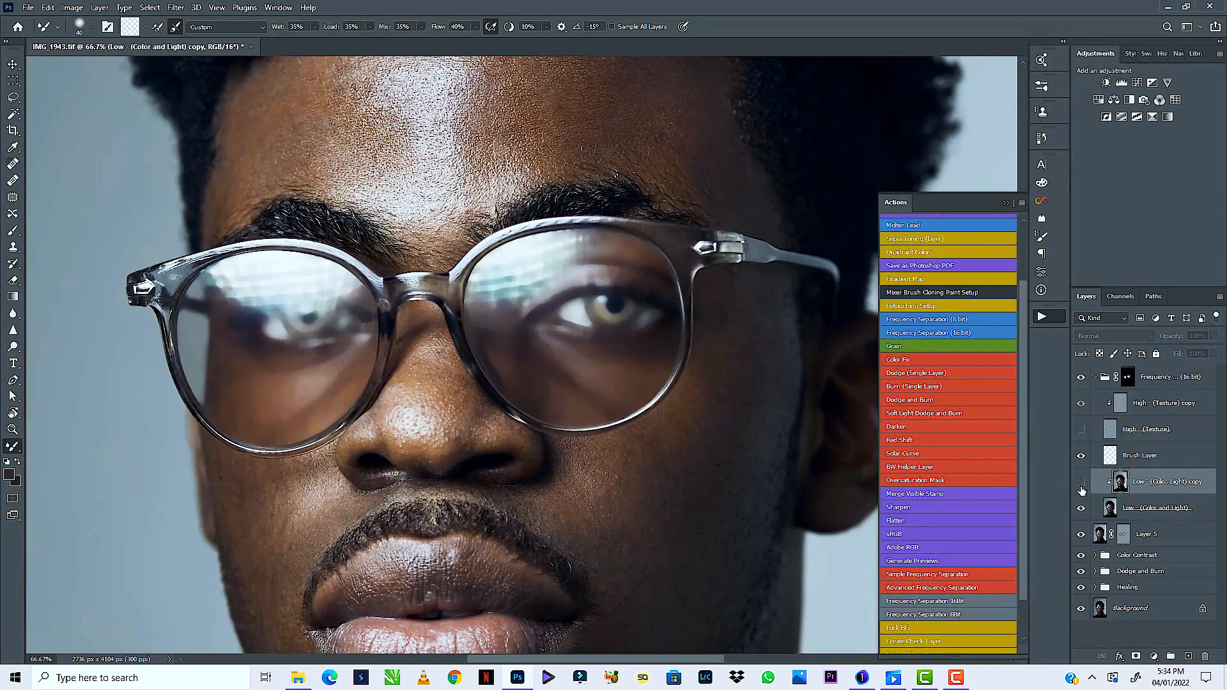
click(1080, 488)
click(1079, 492)
click(1079, 494)
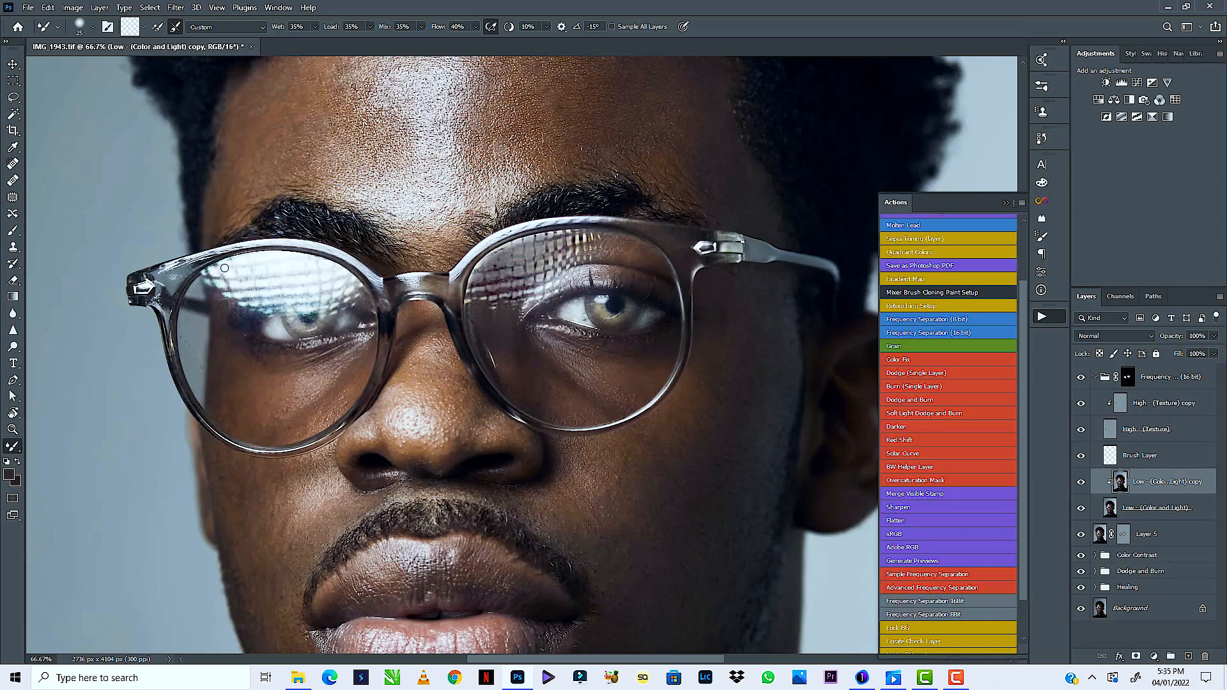
Set up a smaller Clone Stamp with 22% flow and Current Layer sampling for work on the High - (Texture) copy layer
click(13, 248)
key(bracketleft)
key(bracketleft)
key(bracketleft)
key(bracketleft)
key(bracketleft)
key(bracketleft)
key(bracketleft)
key(bracketleft)
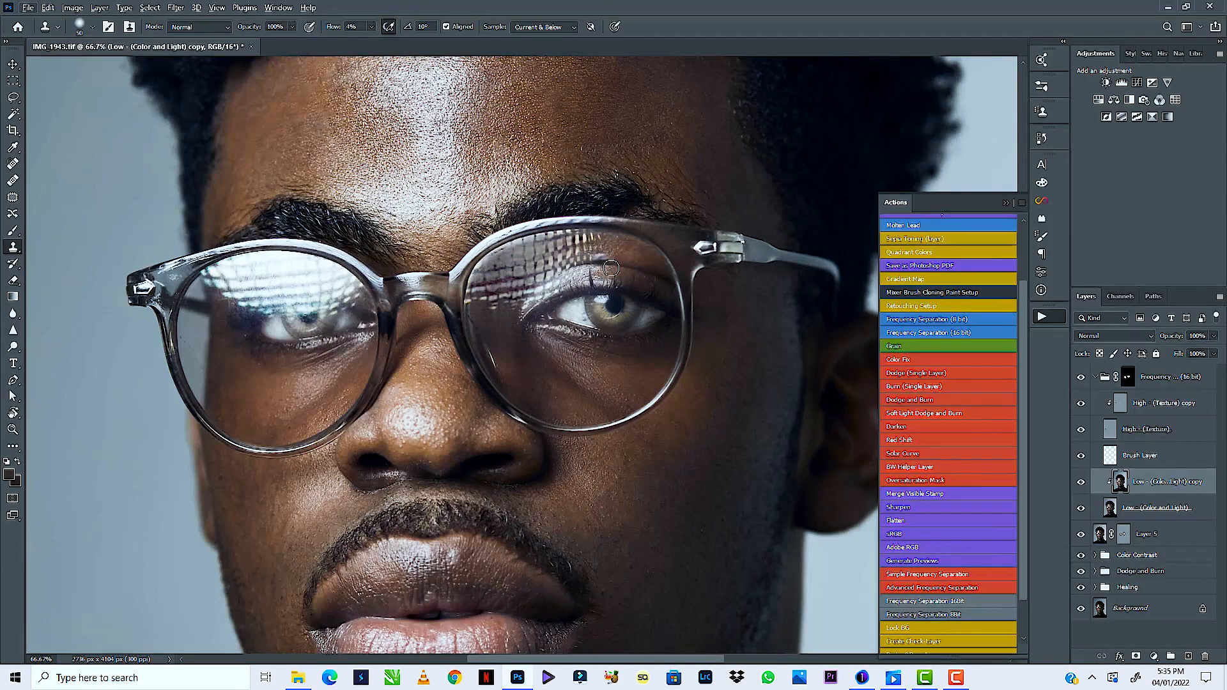
click(1122, 405)
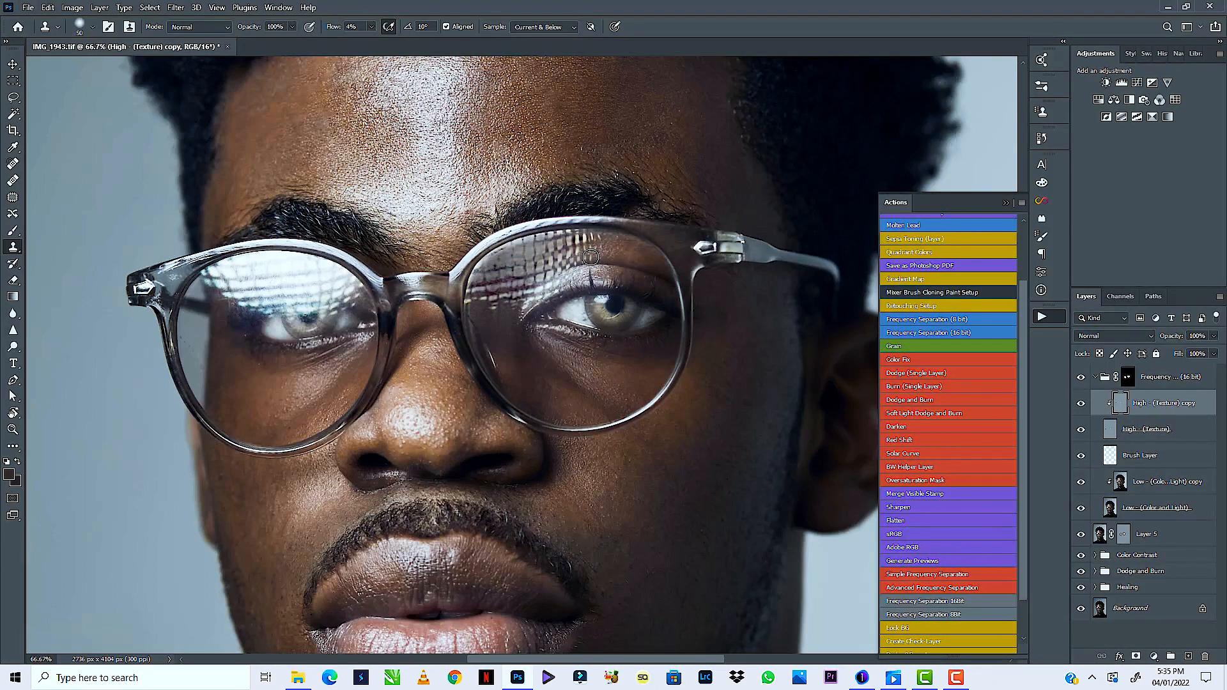
drag(591, 257, 562, 265)
click(540, 29)
click(534, 37)
Clone clean skin texture over the grid reflection in the upper middle of the right-hand lens, above the eyelid
key(z)
click(553, 280)
click(553, 280)
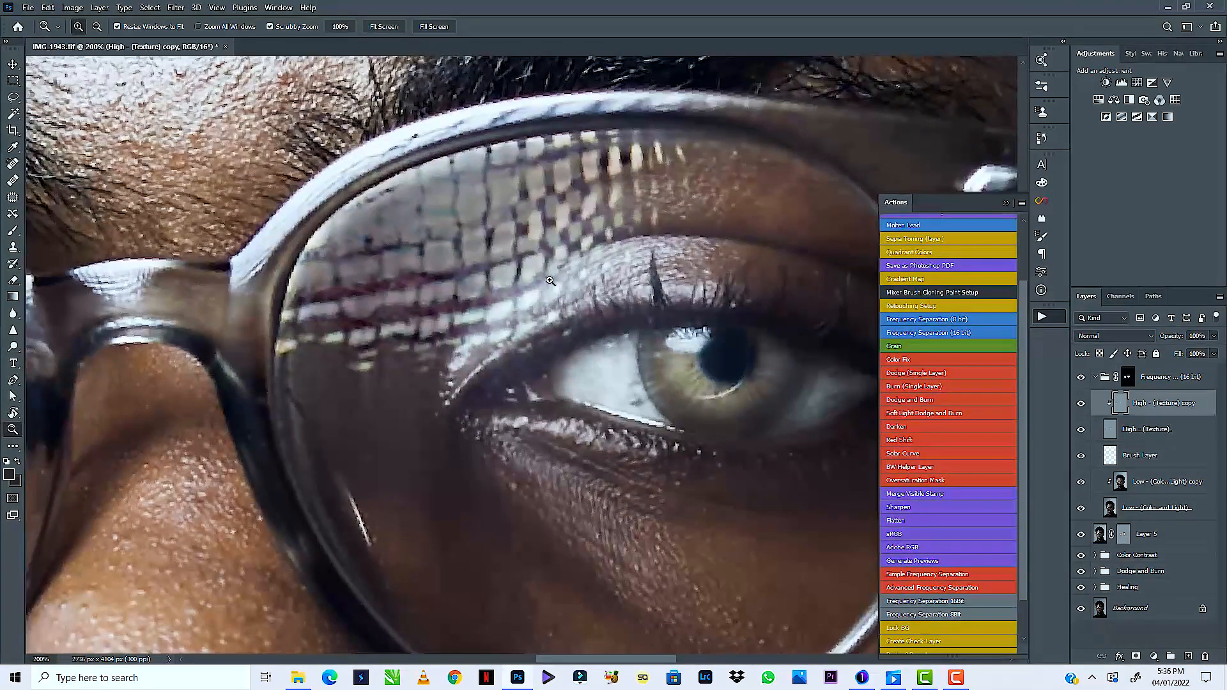
key(s)
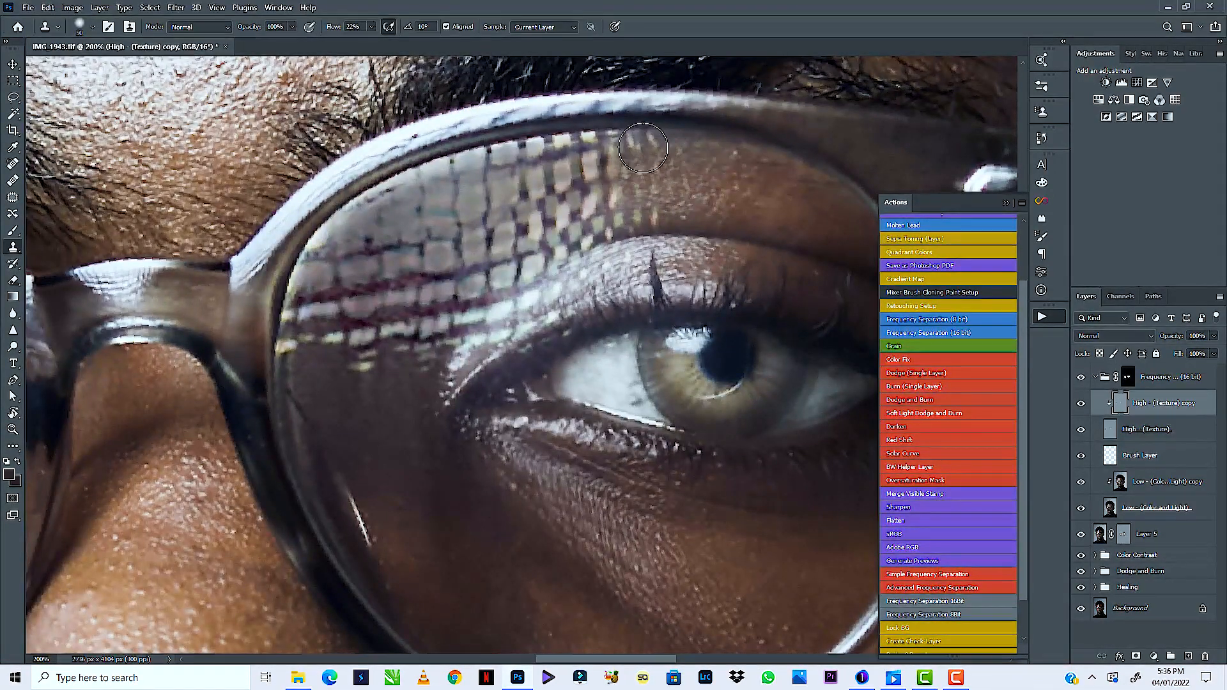
mouse_move(636, 149)
mouse_down()
mouse_move(584, 156)
mouse_move(624, 196)
mouse_move(602, 202)
mouse_move(624, 199)
mouse_move(595, 216)
mouse_move(657, 218)
mouse_move(595, 221)
mouse_move(677, 204)
mouse_move(532, 205)
mouse_move(626, 182)
mouse_move(540, 180)
mouse_move(576, 172)
mouse_move(532, 172)
mouse_move(588, 156)
mouse_move(546, 182)
mouse_up()
alt+click(685, 193)
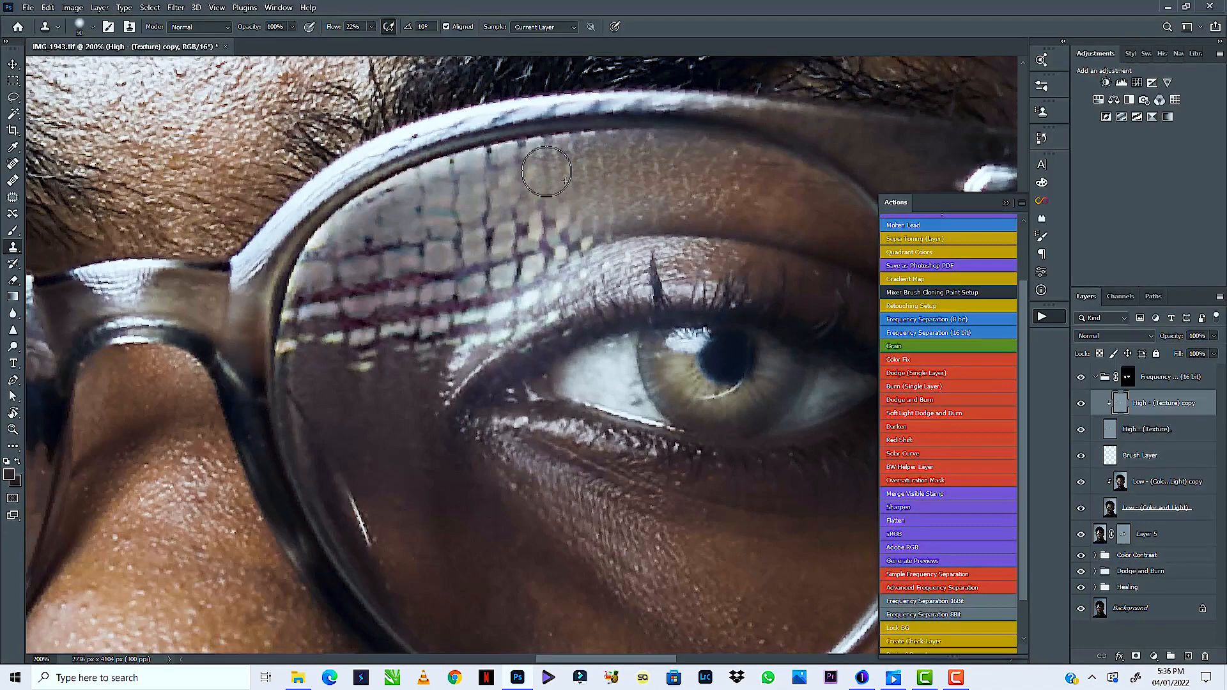
mouse_move(569, 231)
mouse_down()
mouse_move(542, 249)
mouse_move(573, 229)
mouse_move(551, 222)
mouse_move(593, 205)
mouse_move(503, 237)
mouse_move(547, 211)
mouse_move(512, 217)
mouse_up()
alt+click(605, 183)
mouse_move(555, 165)
mouse_down()
mouse_move(511, 184)
mouse_move(566, 160)
mouse_move(458, 189)
mouse_move(571, 156)
mouse_move(422, 201)
mouse_up()
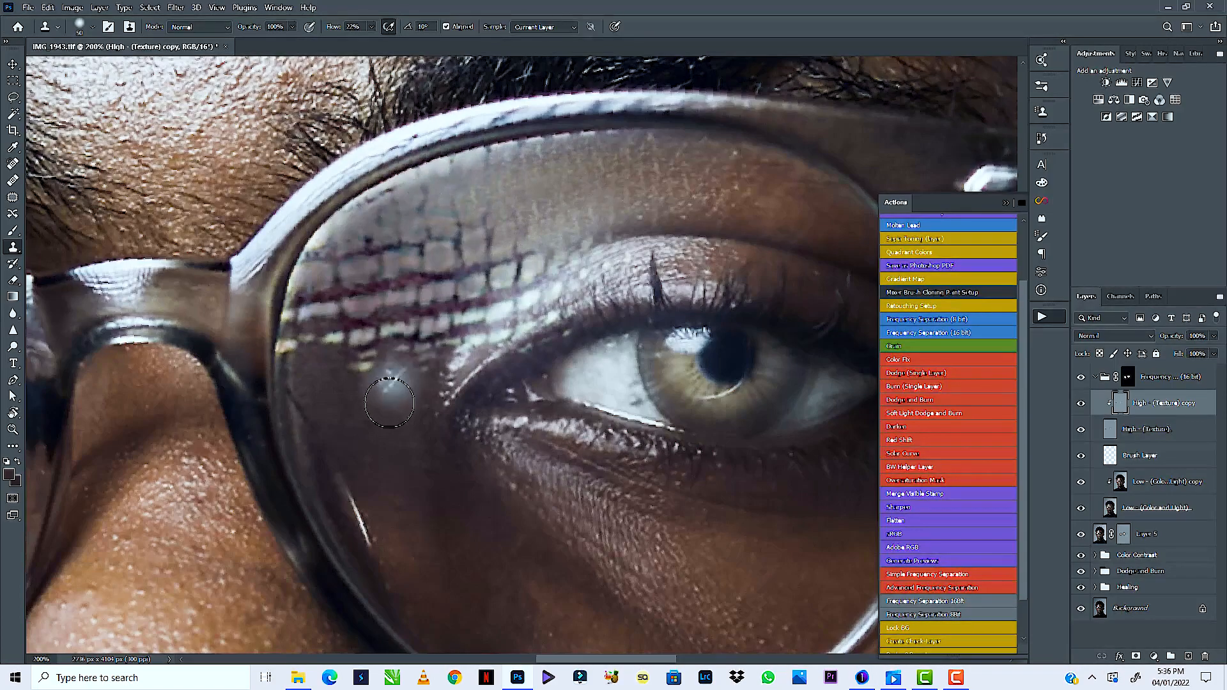
Clone smooth dark texture from below the reflection over the grid lines along the lens's nose-side edge
mouse_move(355, 359)
mouse_down()
mouse_move(362, 342)
mouse_move(367, 356)
mouse_move(338, 348)
mouse_move(331, 367)
mouse_up()
alt+click(329, 360)
mouse_move(331, 304)
mouse_down()
mouse_move(311, 377)
mouse_move(330, 269)
mouse_move(338, 371)
mouse_move(330, 355)
mouse_move(349, 309)
mouse_move(350, 342)
mouse_move(370, 328)
mouse_move(411, 366)
mouse_move(436, 345)
mouse_move(410, 345)
mouse_move(447, 298)
mouse_move(378, 353)
mouse_move(447, 279)
mouse_move(416, 292)
mouse_move(413, 275)
mouse_move(350, 306)
mouse_move(334, 350)
mouse_move(325, 274)
mouse_move(311, 301)
mouse_move(312, 358)
mouse_move(307, 346)
mouse_move(323, 349)
mouse_move(321, 306)
mouse_move(307, 328)
mouse_move(317, 269)
mouse_move(340, 232)
mouse_move(335, 246)
mouse_move(422, 223)
mouse_up()
alt+click(327, 347)
alt+click(368, 380)
alt+click(373, 359)
Remove the leftover grid marks in the lens's upper nose-side area with a smaller Clone Stamp and fresh texture samples
key(bracketleft)
key(bracketleft)
key(bracketleft)
key(bracketleft)
alt+click(315, 362)
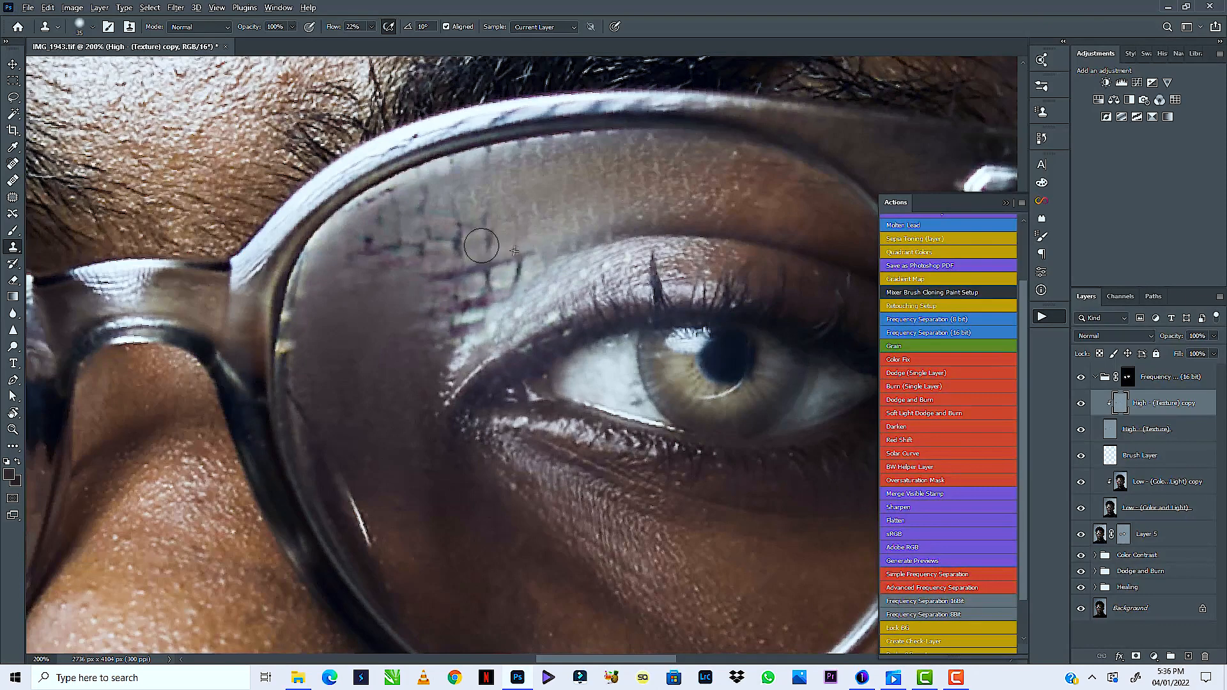
drag(477, 225, 449, 249)
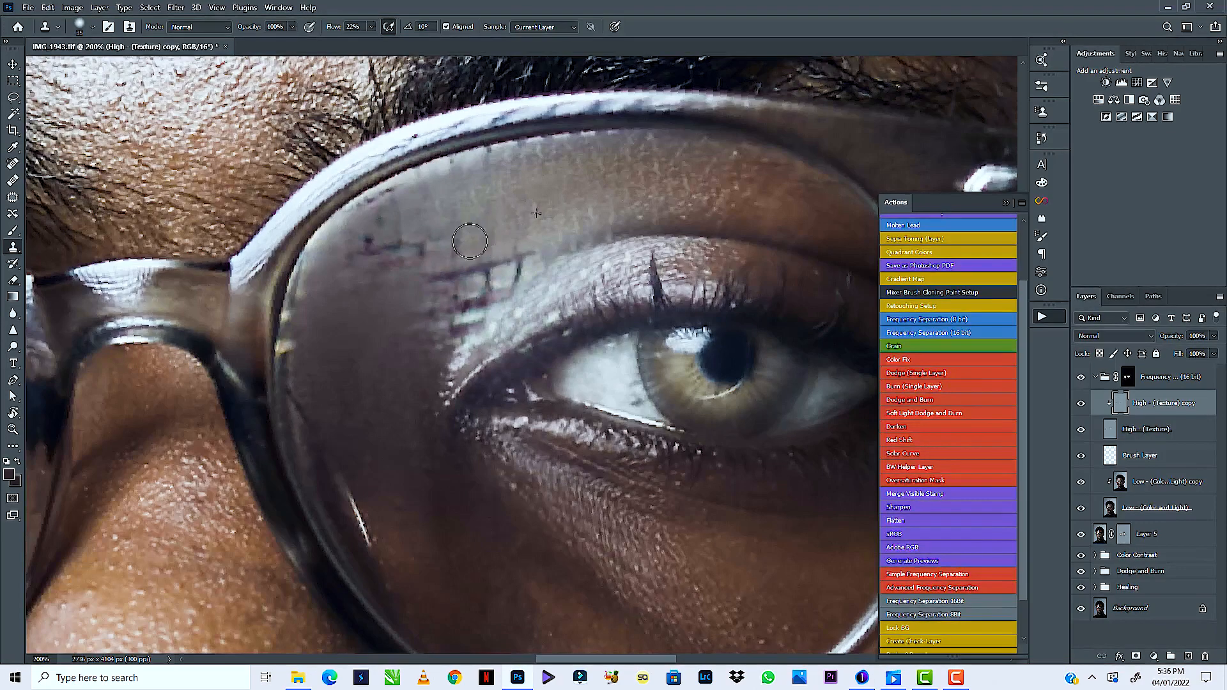
mouse_move(472, 238)
mouse_down()
mouse_move(395, 270)
mouse_move(442, 238)
mouse_move(381, 276)
mouse_move(371, 249)
mouse_up()
alt+click(380, 275)
mouse_move(404, 203)
mouse_down()
mouse_move(360, 239)
mouse_move(397, 203)
mouse_move(356, 264)
mouse_move(401, 194)
mouse_up()
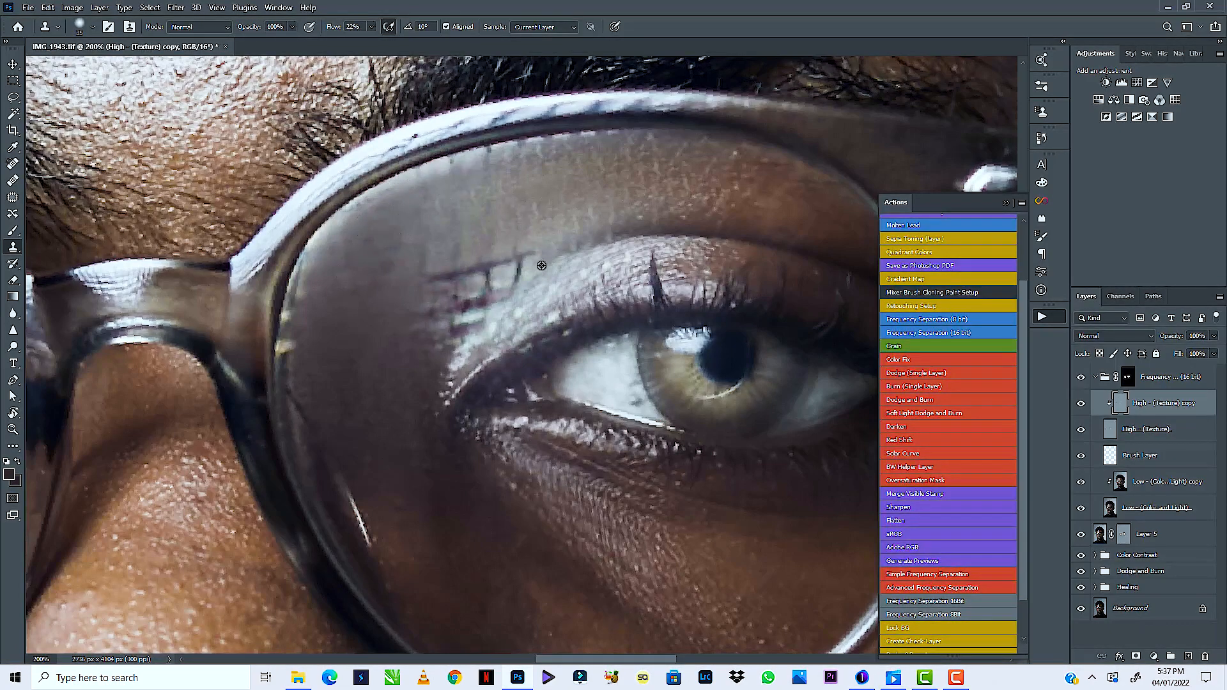
Clone over the dark grid lines between the inner corner of the eye and the upper lens area
mouse_move(558, 242)
mouse_down()
mouse_move(508, 264)
mouse_move(478, 260)
mouse_move(455, 296)
mouse_move(457, 266)
mouse_move(446, 290)
mouse_up()
alt+click(492, 245)
alt+click(466, 249)
mouse_move(508, 251)
mouse_down()
mouse_move(475, 279)
mouse_move(548, 235)
mouse_move(522, 250)
mouse_move(545, 271)
mouse_up()
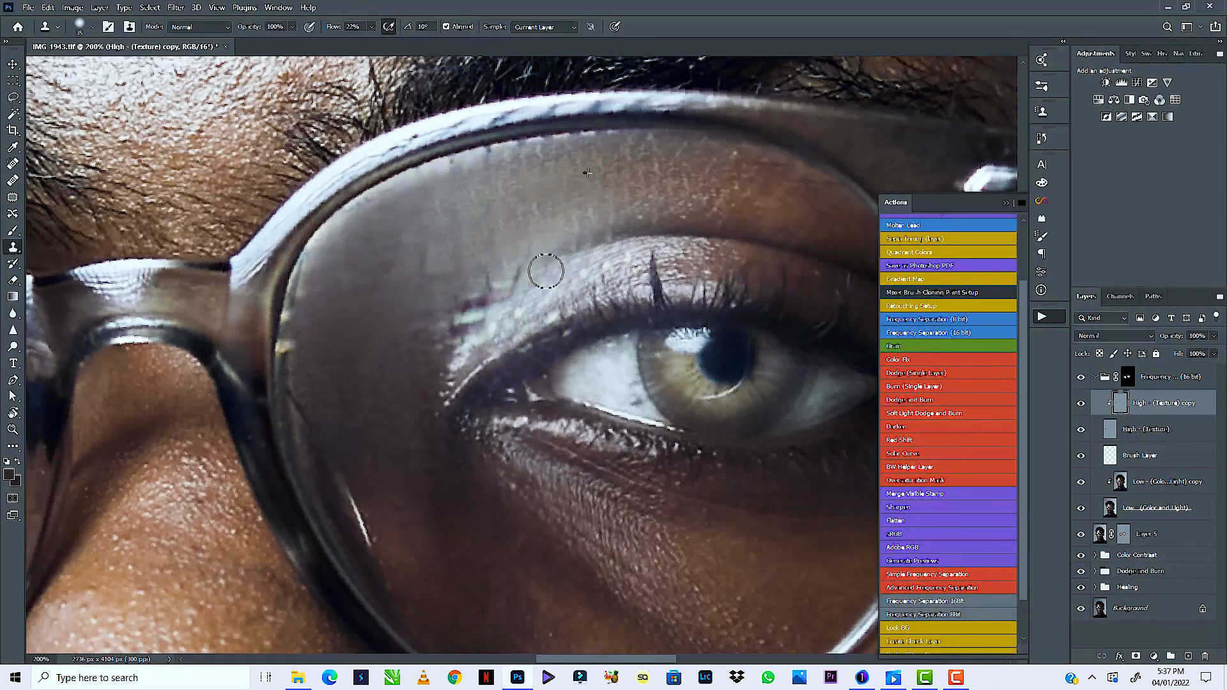
alt+click(417, 372)
mouse_move(466, 325)
mouse_down()
mouse_move(483, 301)
mouse_move(458, 342)
mouse_move(419, 352)
mouse_move(463, 307)
mouse_move(433, 340)
mouse_up()
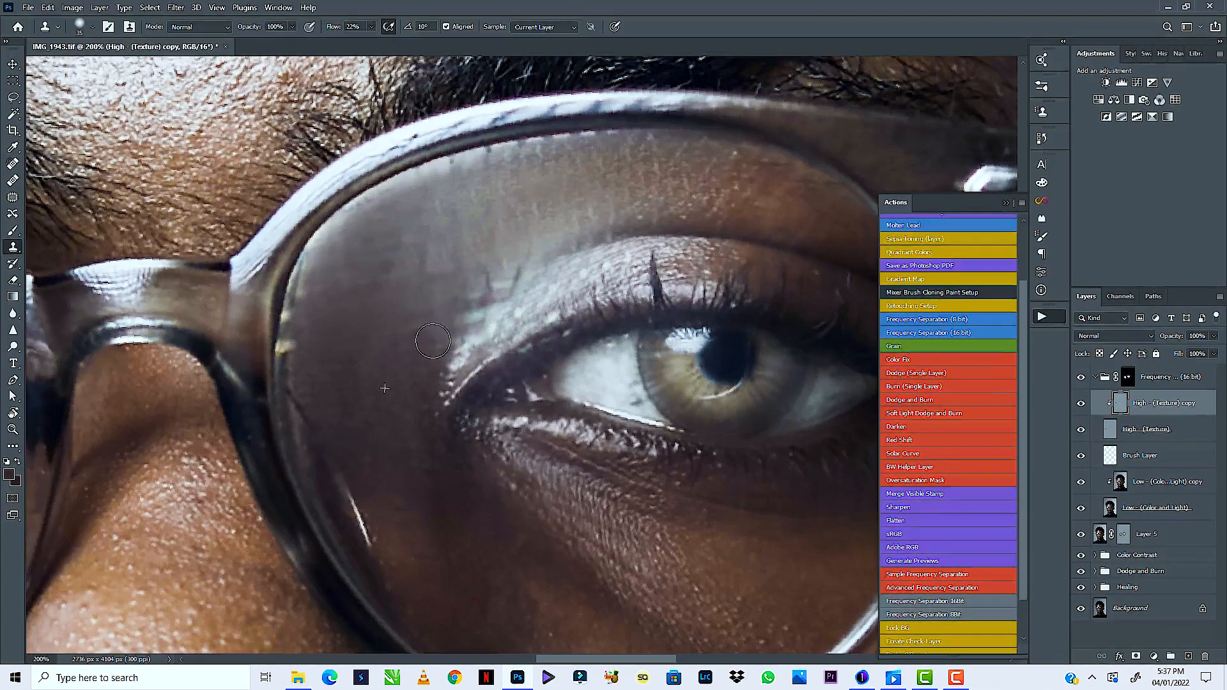
Clean the remaining pale grid marks along the inner eyelid with a smaller Clone Stamp
drag(476, 287, 487, 281)
alt+click(568, 279)
click(433, 294)
key([)
key([)
drag(519, 288, 478, 323)
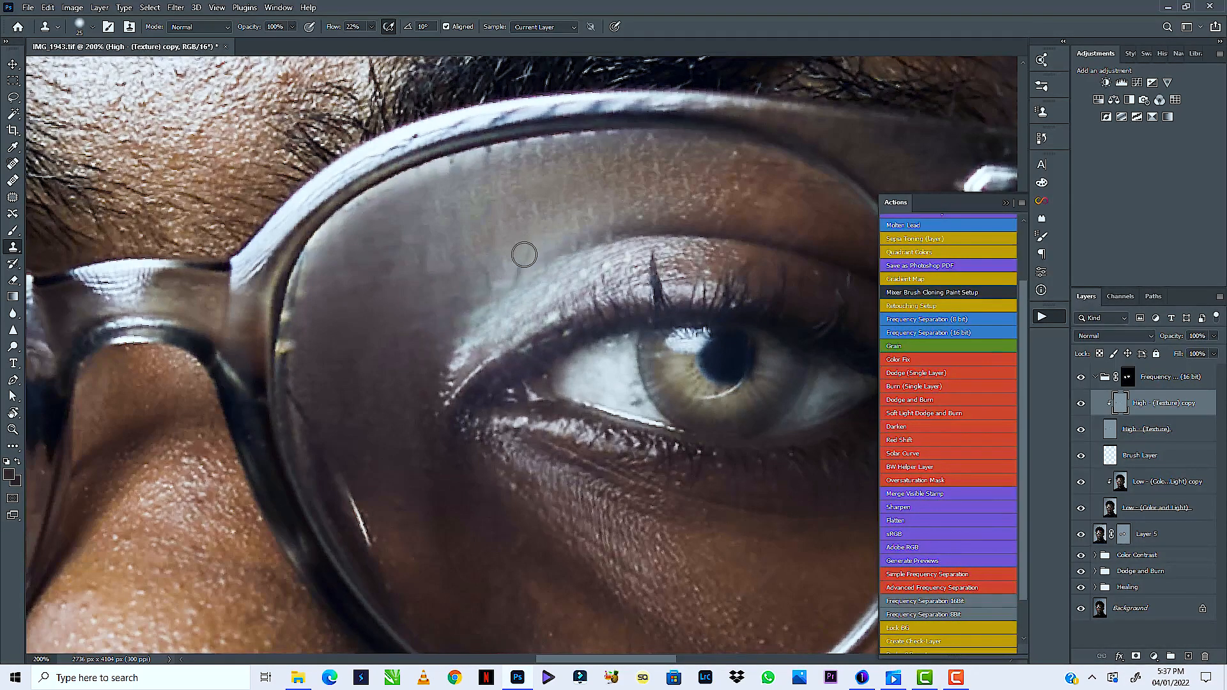
Even out the cloned texture between the eyelid crease and the nose-side rim using new samples from the upper lens
drag(527, 253, 463, 311)
alt+click(473, 224)
click(420, 287)
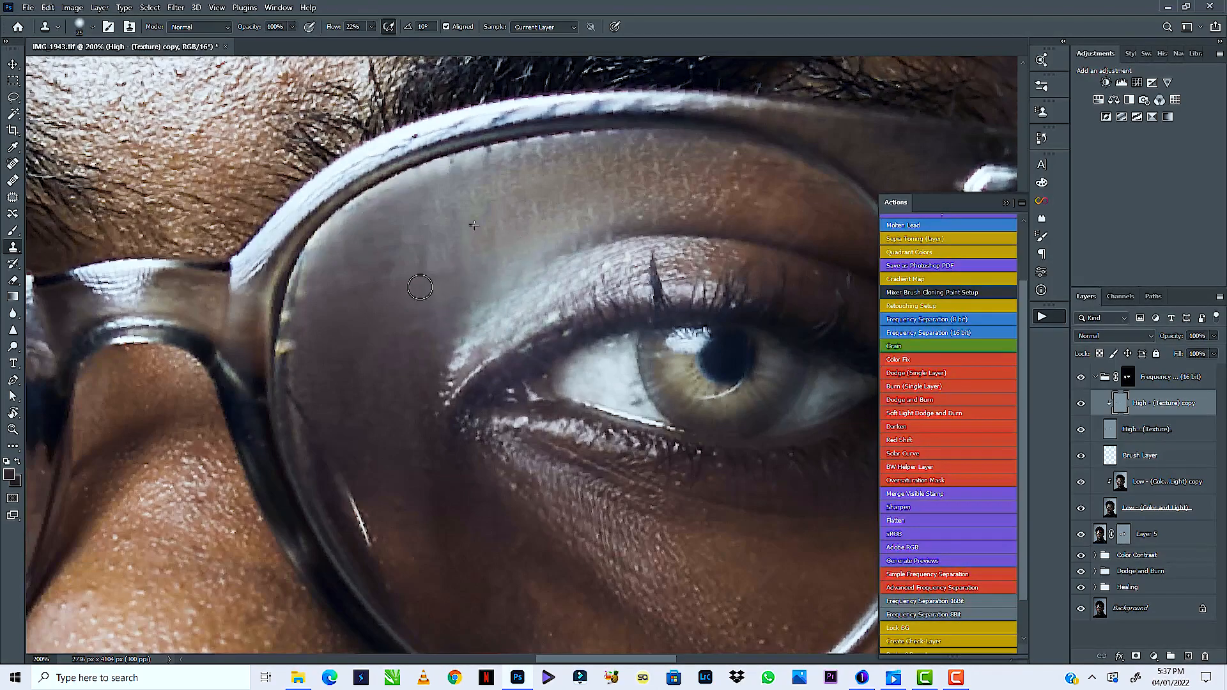
drag(415, 243, 384, 290)
alt+click(552, 186)
click(527, 261)
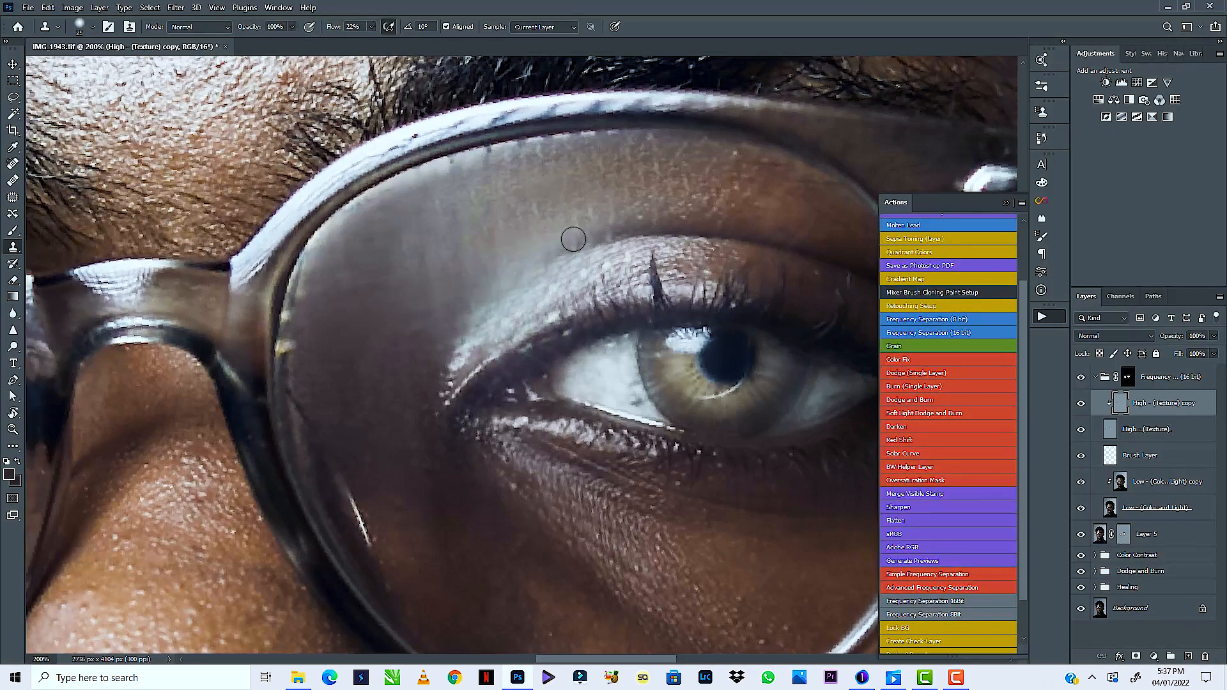
Compare the whole portrait with and without the Frequency Separation group
key(ctrl+minus)
key(ctrl+minus)
key(ctrl+minus)
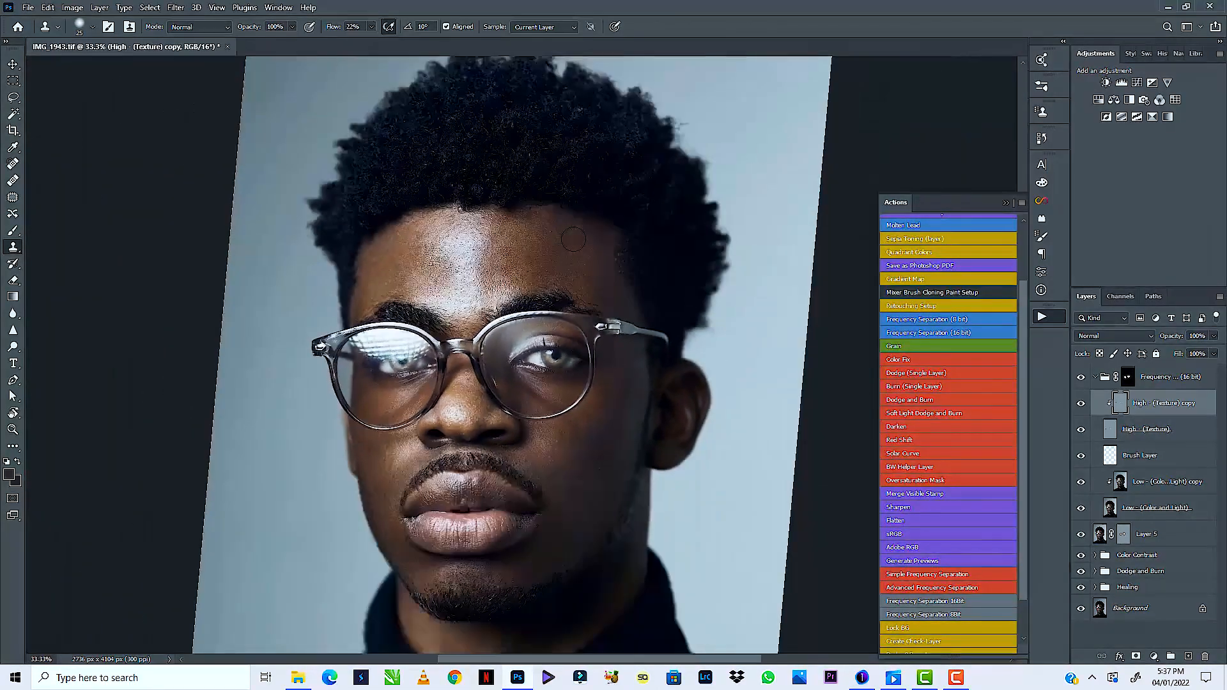
key(ctrl+0)
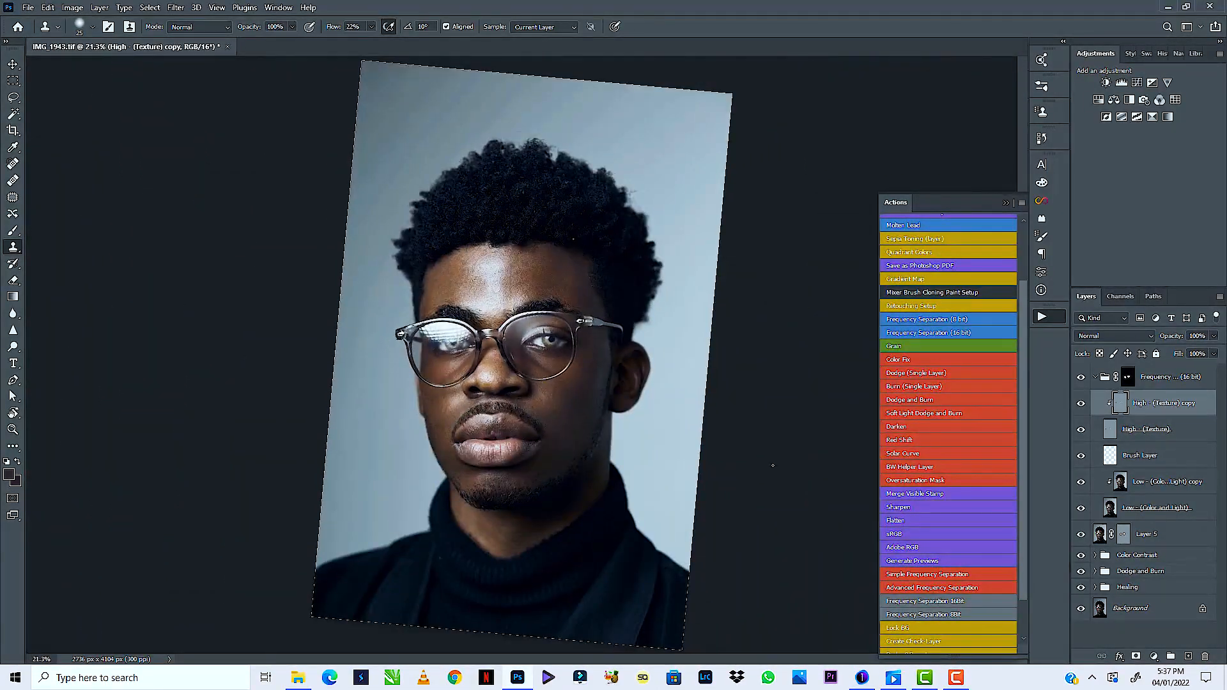
click(1081, 378)
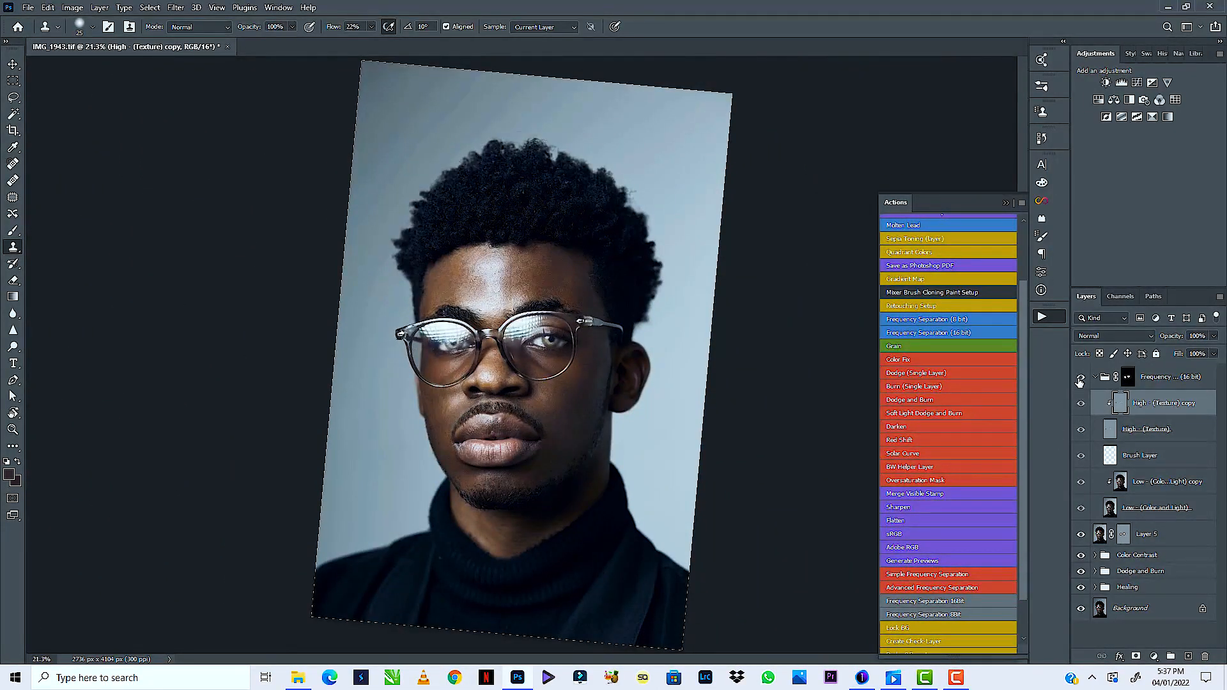
click(1080, 379)
click(1080, 379)
click(1080, 379)
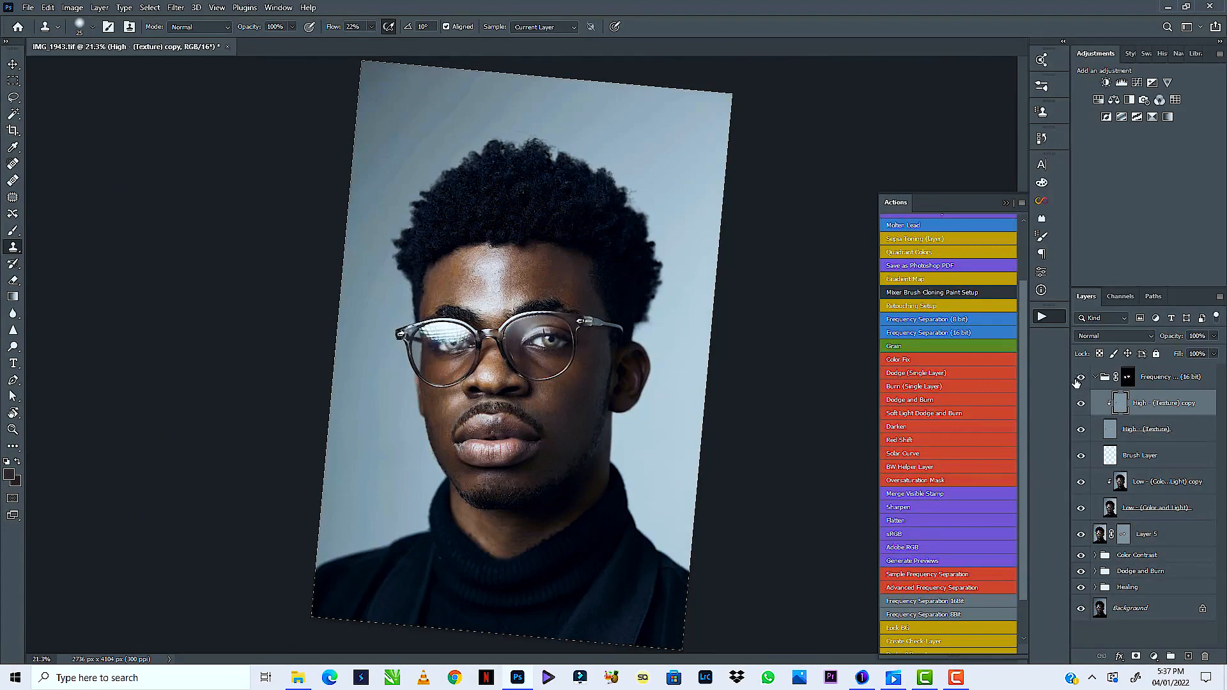
click(1080, 379)
click(1080, 379)
Clone skin texture sampled from the forehead over the smooth area above the right-hand eye with a larger Clone Stamp
key(z)
drag(544, 337, 514, 332)
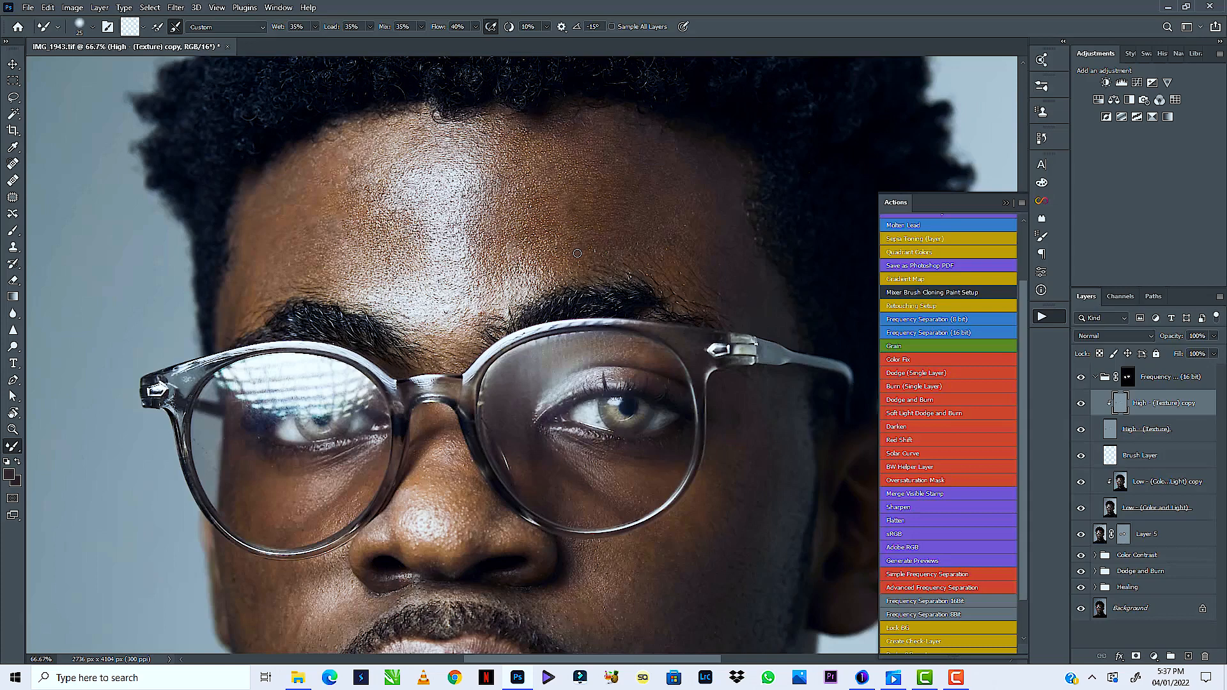
key(bracketright)
key(bracketright)
key(bracketright)
key(bracketright)
click(14, 249)
key(bracketright)
key(bracketright)
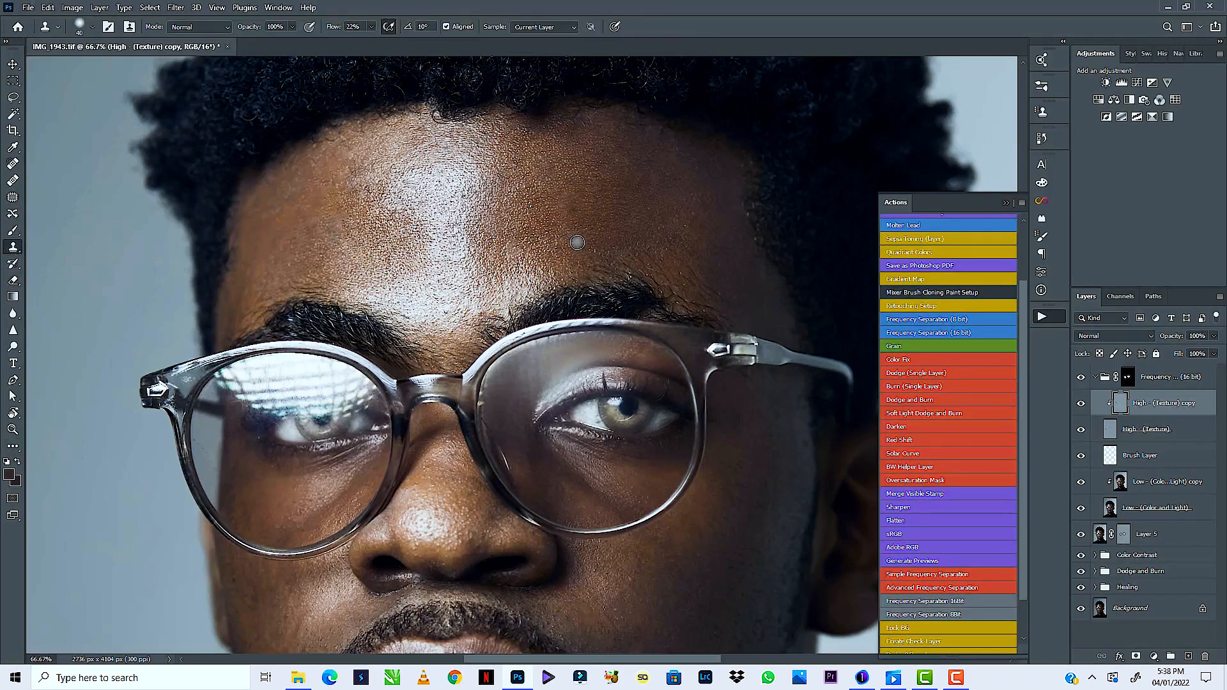
key(bracketright)
alt+click(571, 236)
mouse_move(591, 360)
mouse_down()
mouse_move(563, 355)
mouse_move(631, 350)
mouse_move(533, 361)
mouse_move(559, 349)
mouse_move(528, 367)
mouse_up()
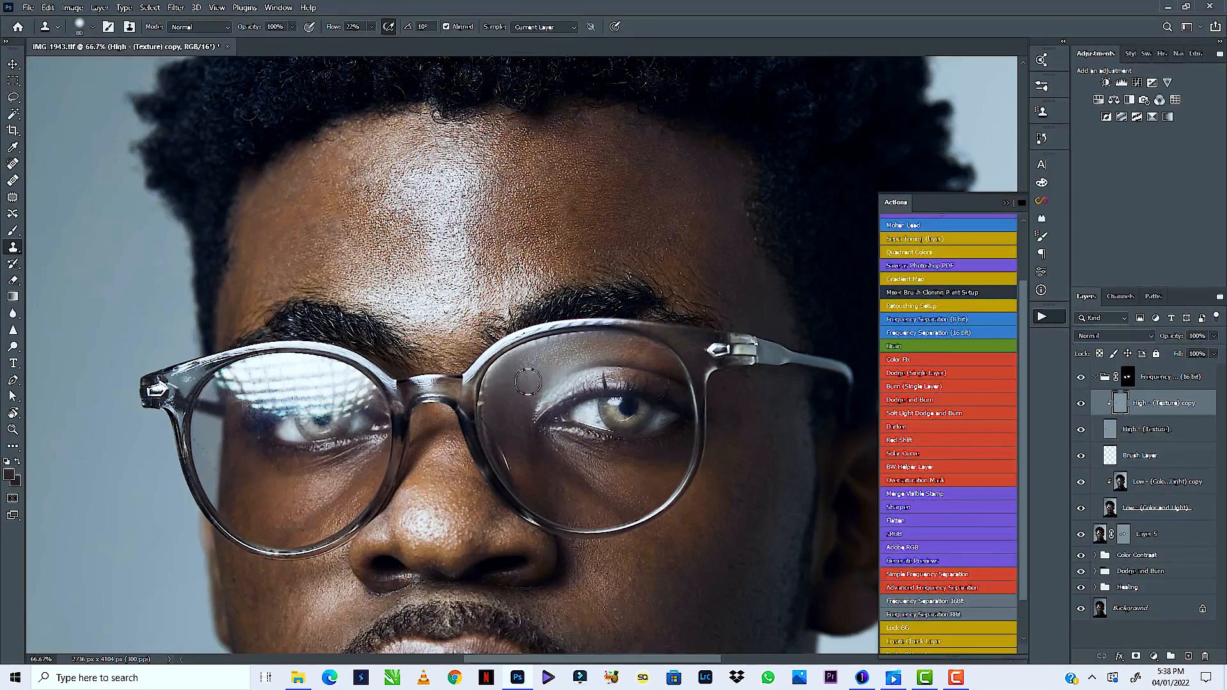
drag(617, 359, 644, 356)
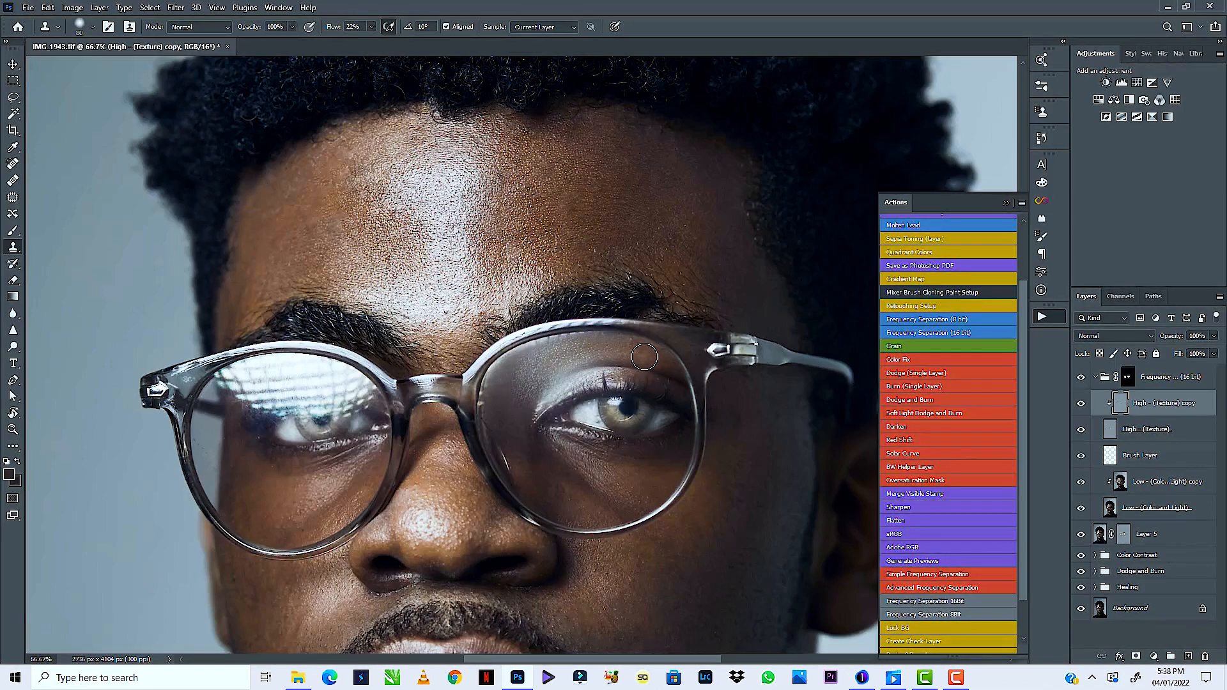
Extend the forehead texture toward the lens's nose-side area, resampling higher on the forehead
mouse_move(569, 360)
mouse_down()
mouse_move(547, 351)
mouse_move(520, 361)
mouse_up()
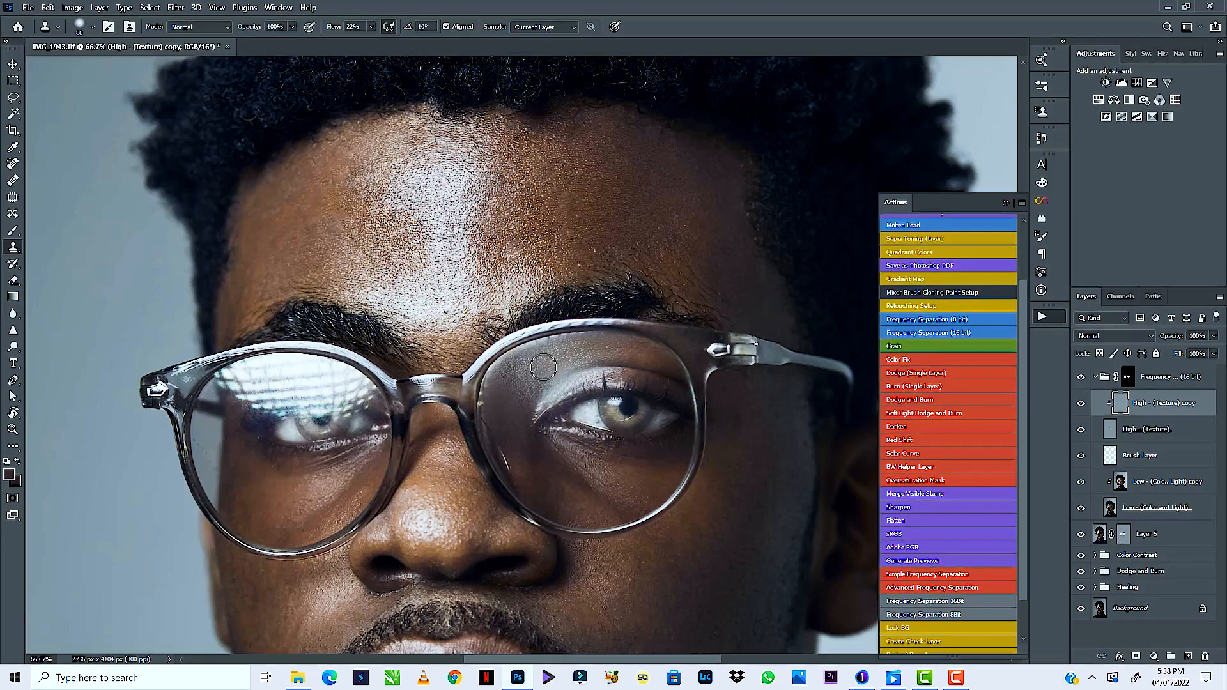
mouse_move(516, 390)
mouse_down()
mouse_move(499, 416)
mouse_move(511, 372)
mouse_move(504, 379)
mouse_move(528, 365)
mouse_move(505, 377)
mouse_move(527, 374)
mouse_move(510, 407)
mouse_move(545, 376)
mouse_move(509, 443)
mouse_move(522, 388)
mouse_move(511, 413)
mouse_move(524, 455)
mouse_move(512, 414)
mouse_move(539, 358)
mouse_move(511, 370)
mouse_move(490, 425)
mouse_move(505, 392)
mouse_move(494, 393)
mouse_move(510, 371)
mouse_move(493, 419)
mouse_move(489, 405)
mouse_move(528, 361)
mouse_move(514, 369)
mouse_move(544, 345)
mouse_move(515, 363)
mouse_move(590, 343)
mouse_up()
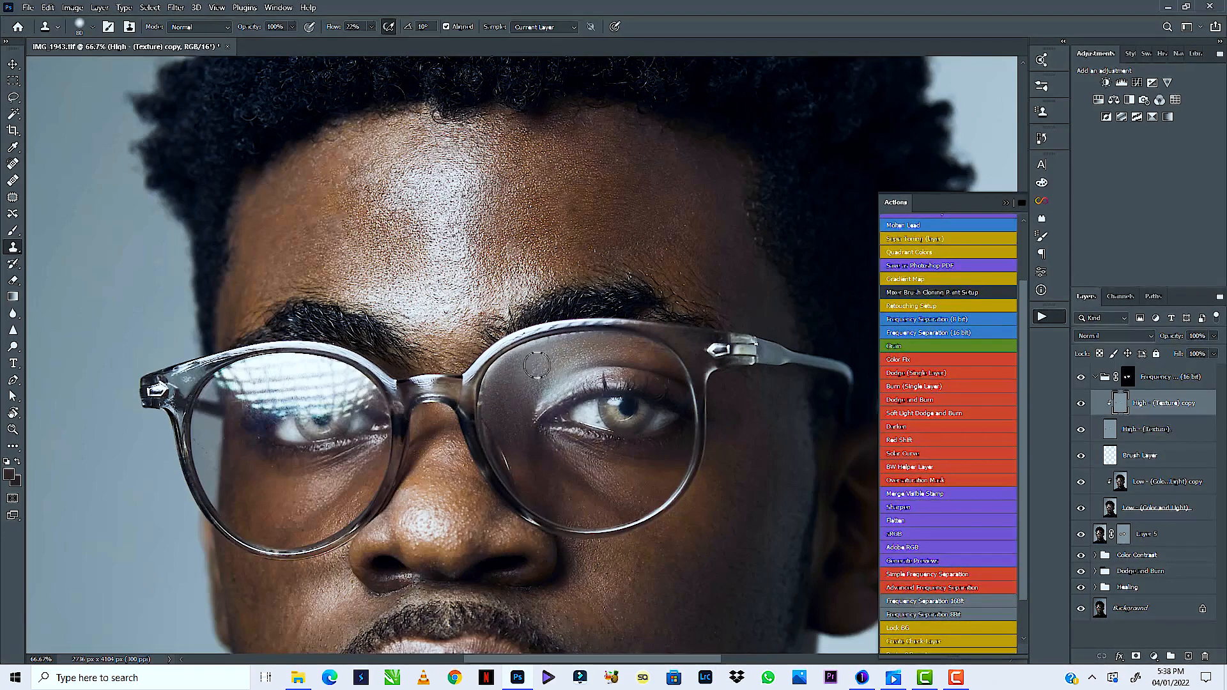
alt+click(600, 197)
mouse_move(529, 373)
mouse_down()
mouse_move(557, 353)
mouse_move(522, 371)
mouse_up()
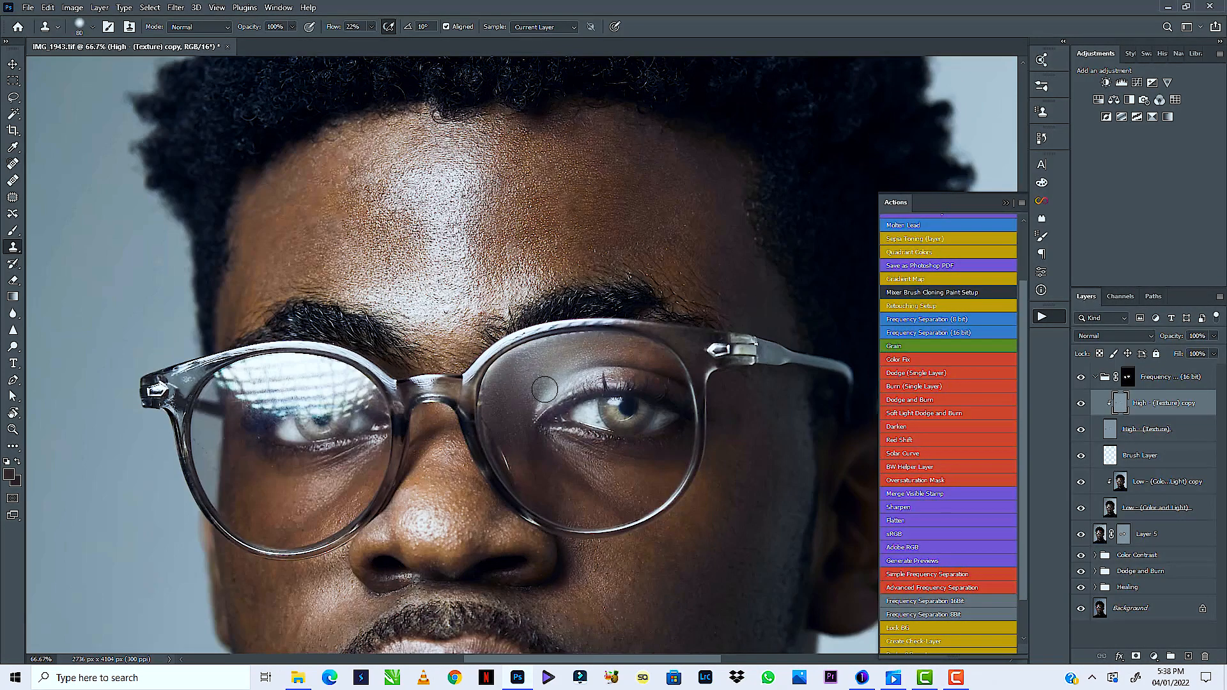
click(514, 403)
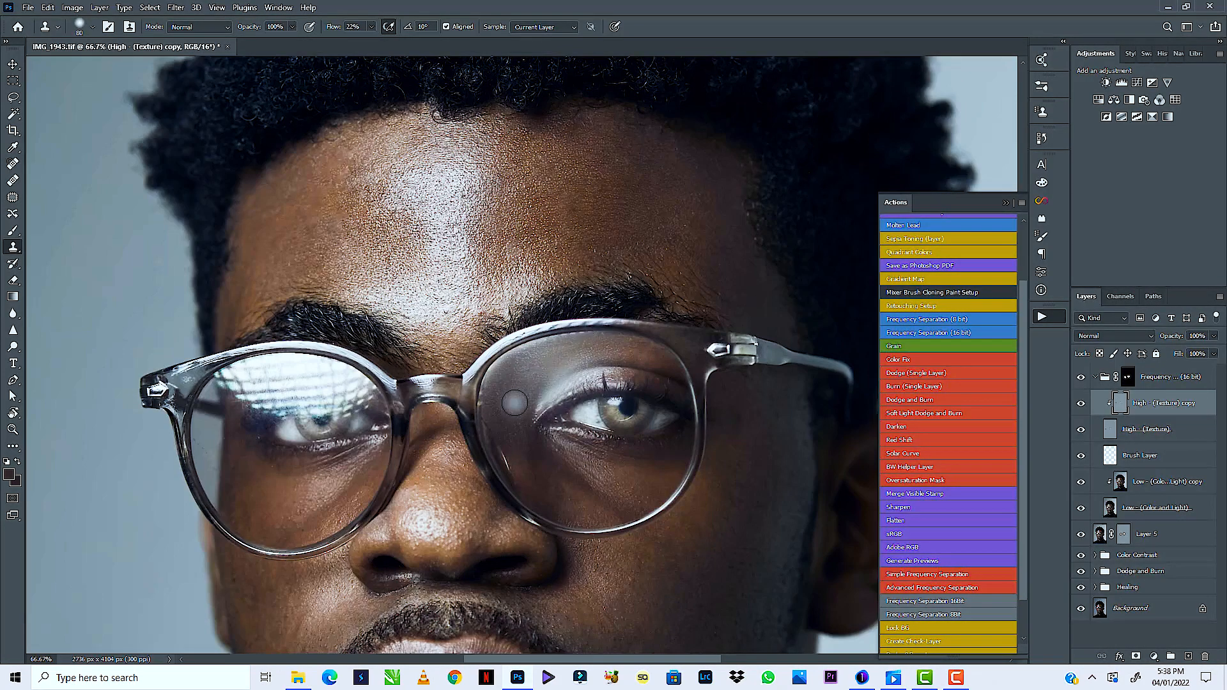
Even out the skin tone over the upper right-hand lens on the Low copy layer using the 5% flow Brush with colours sampled nearby
key(ctrl+0)
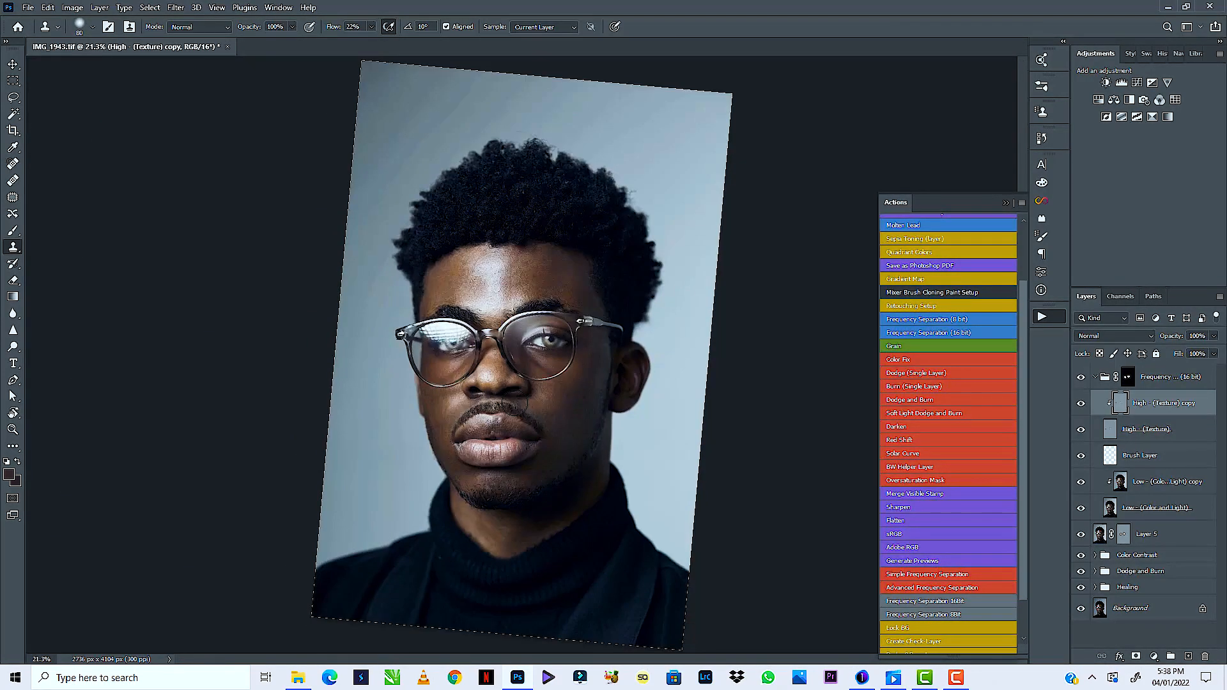
scroll(514, 402, up, 4)
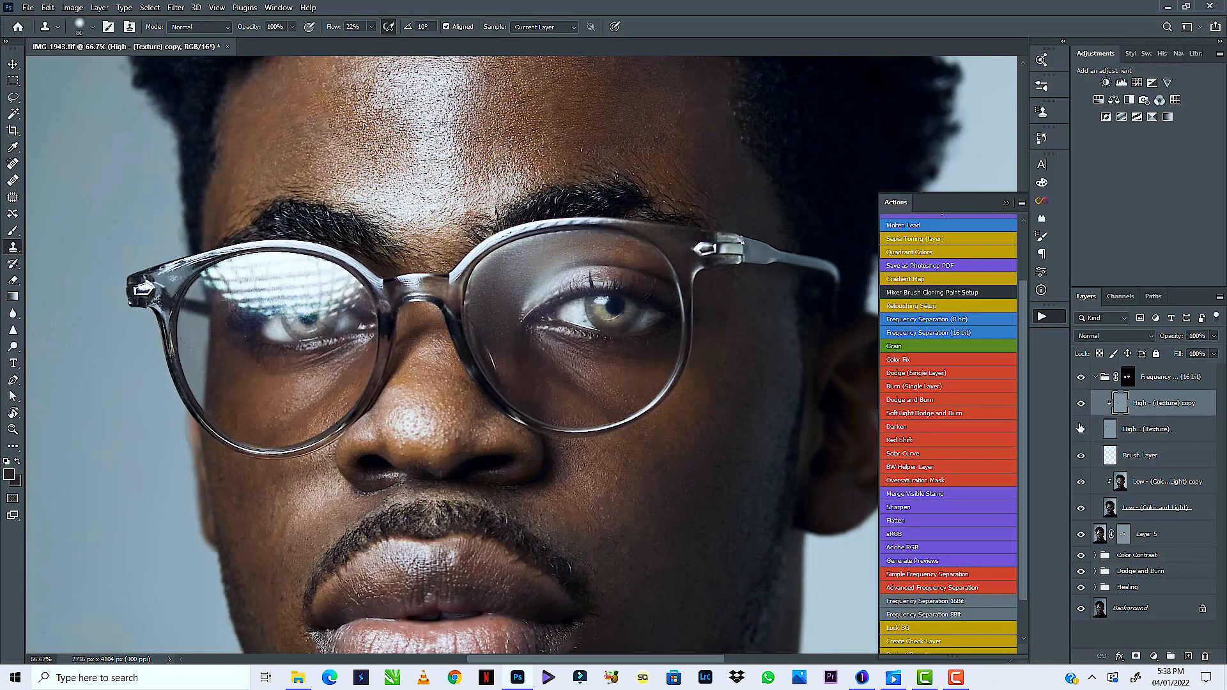
click(1124, 488)
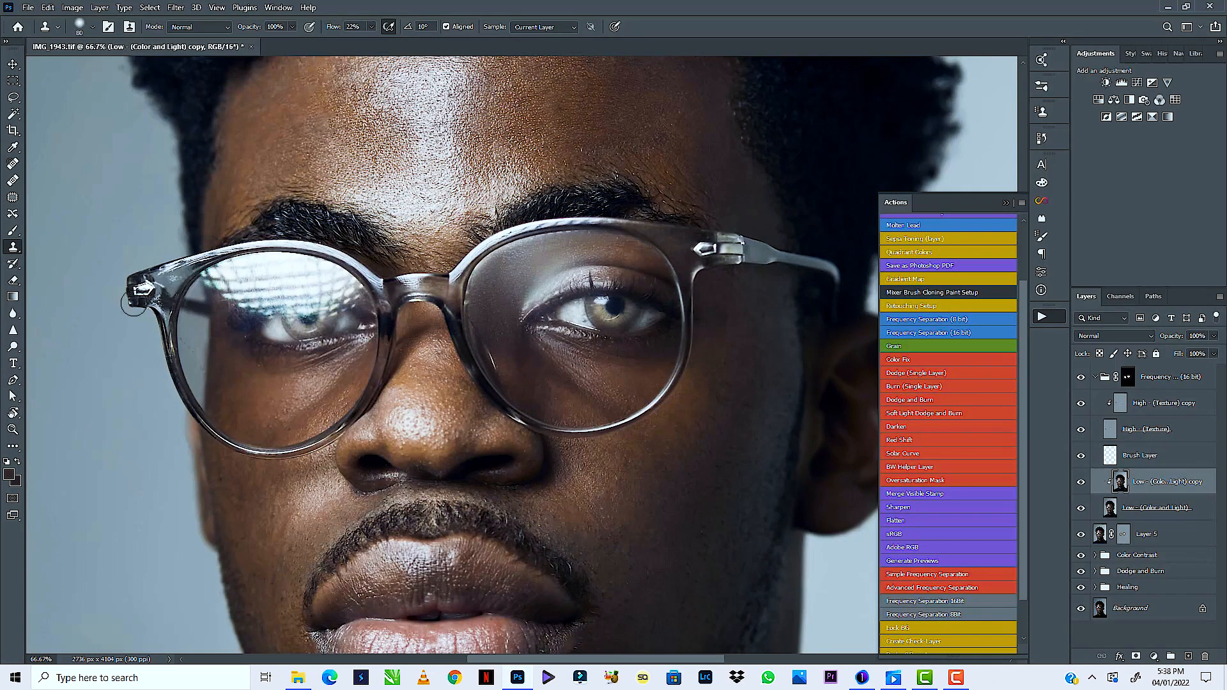
key(b)
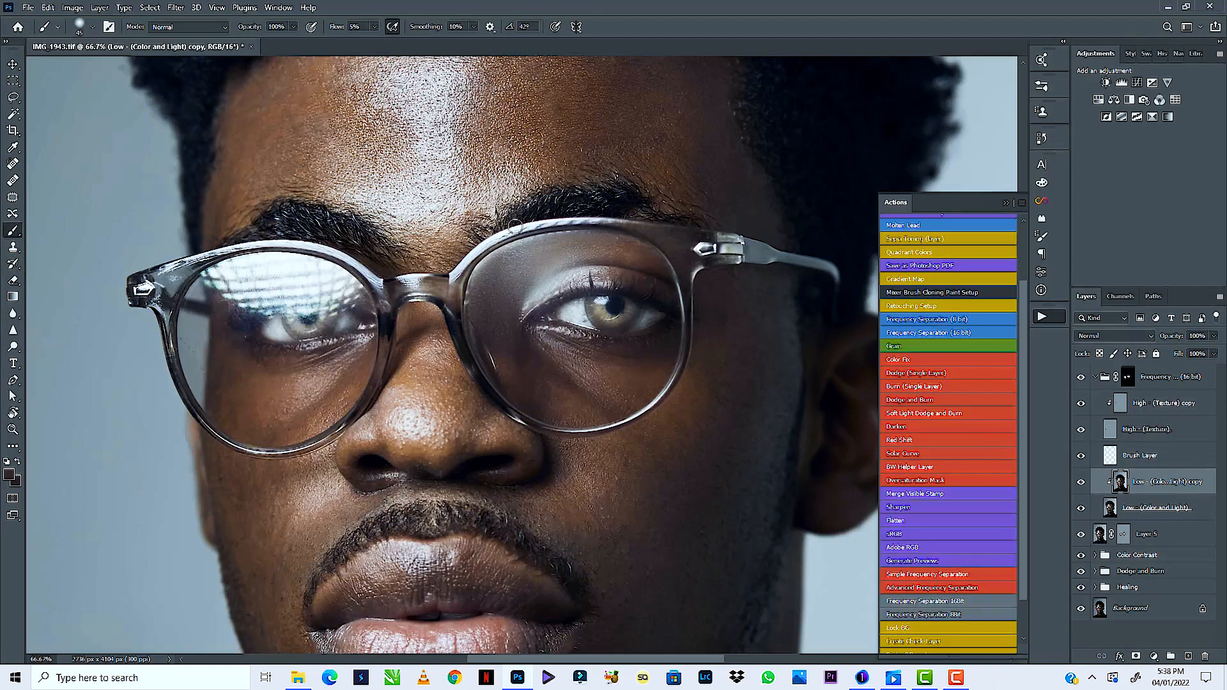
alt+click(491, 308)
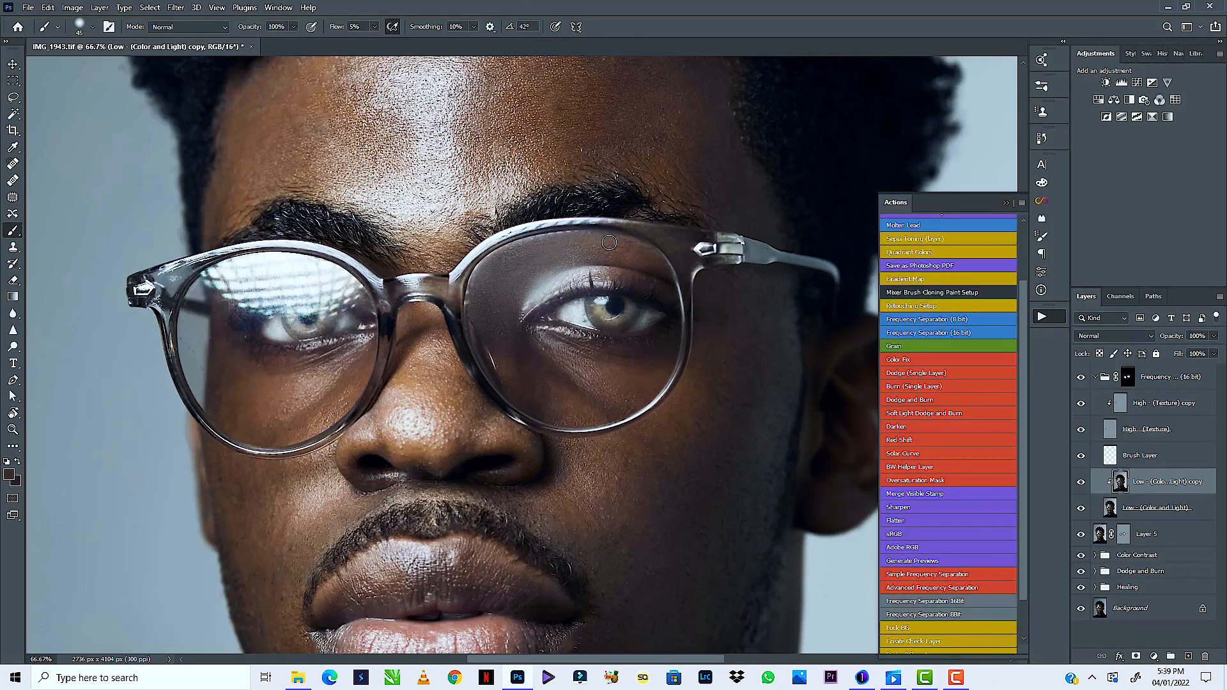
alt+click(563, 265)
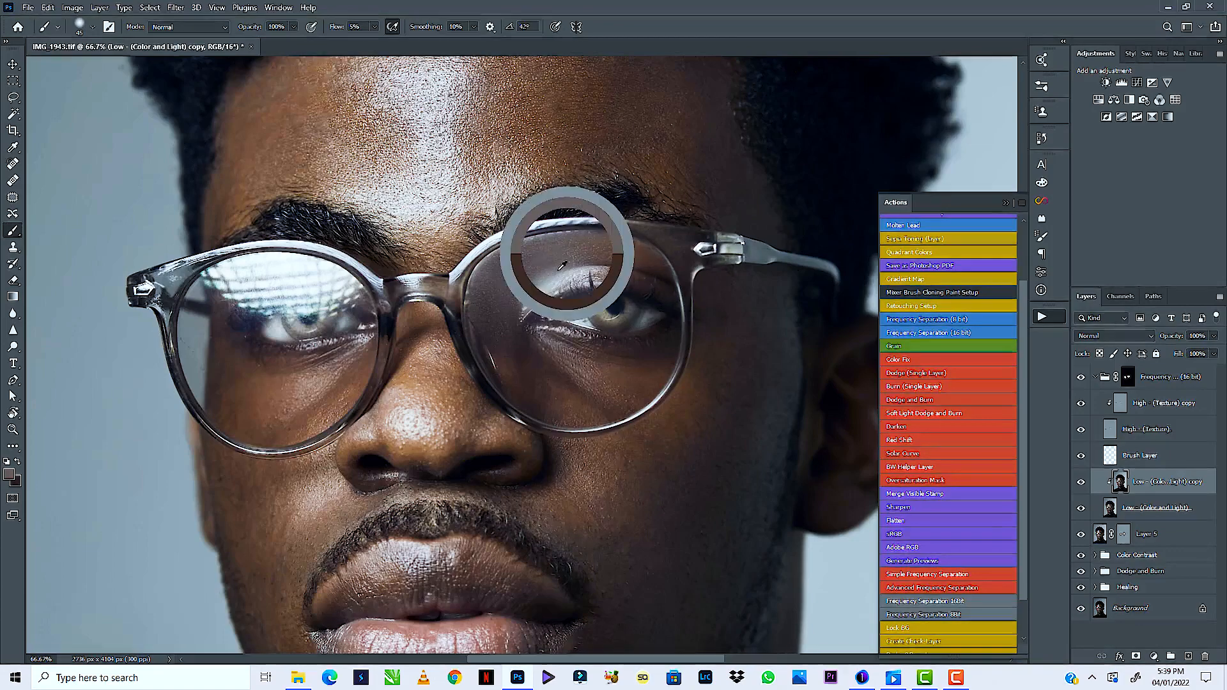
alt+click(512, 313)
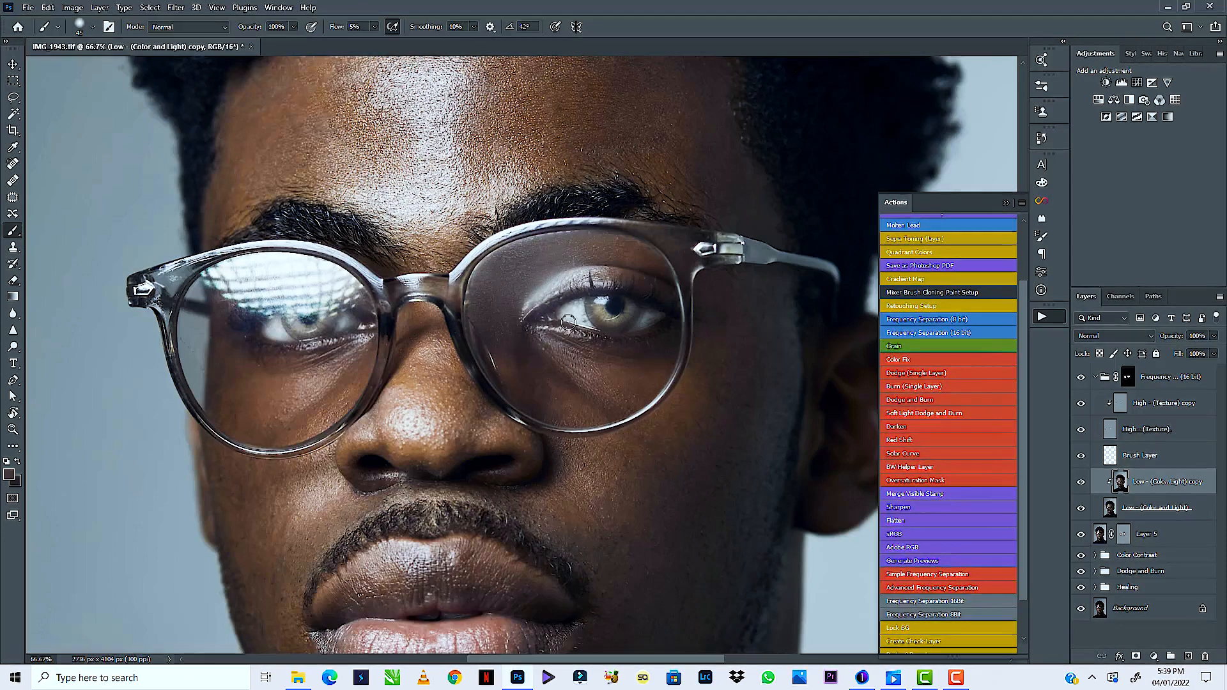
alt+click(633, 275)
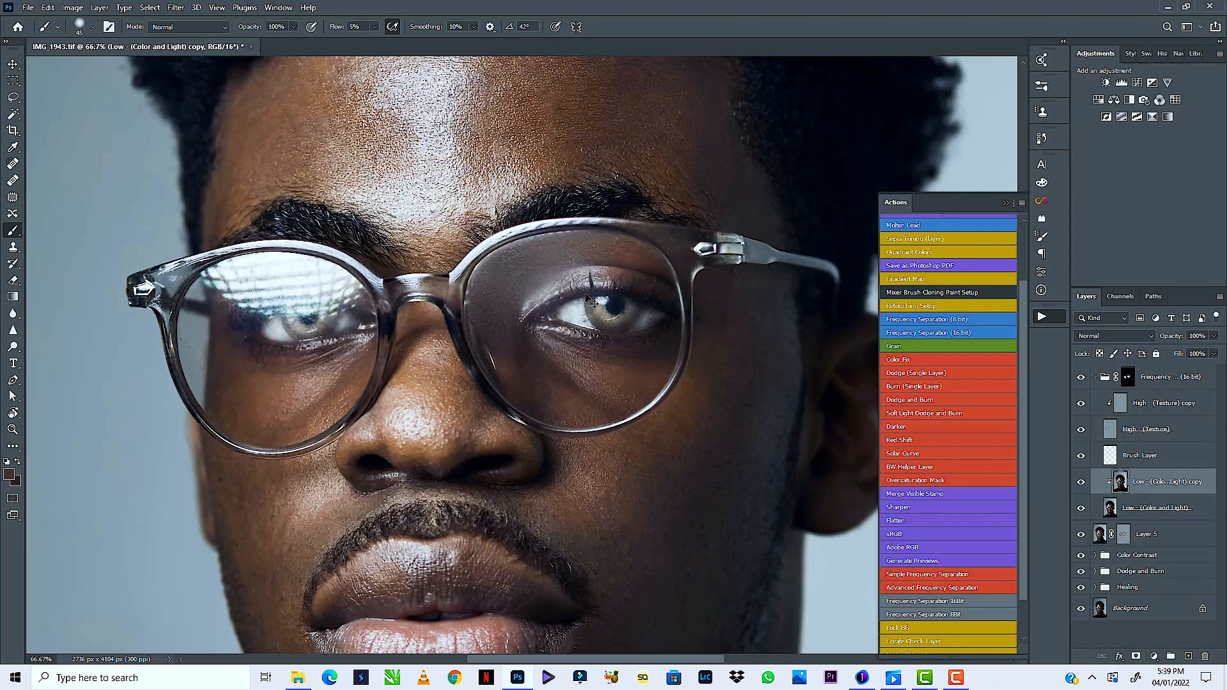
Compare the portrait with and without the Low (Color and Light) copy layer at a reduced view
key(ctrl+minus)
key(ctrl+minus)
key(ctrl+minus)
key(ctrl+minus)
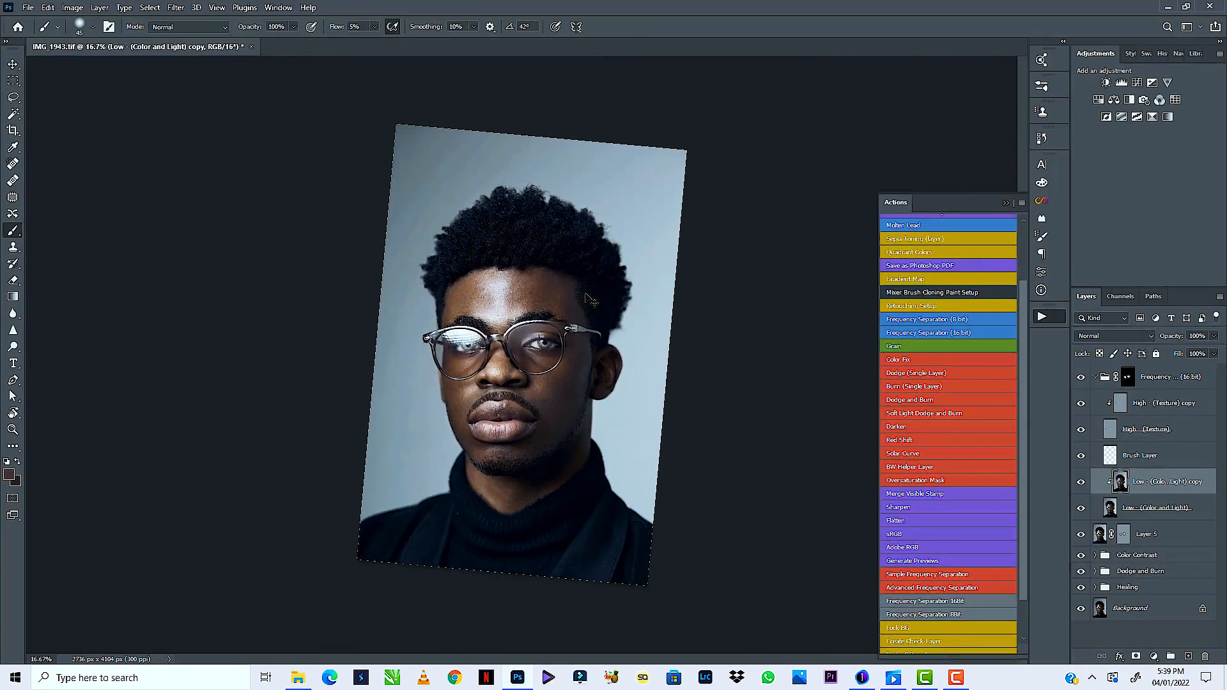
key(ctrl+plus)
key(ctrl+plus)
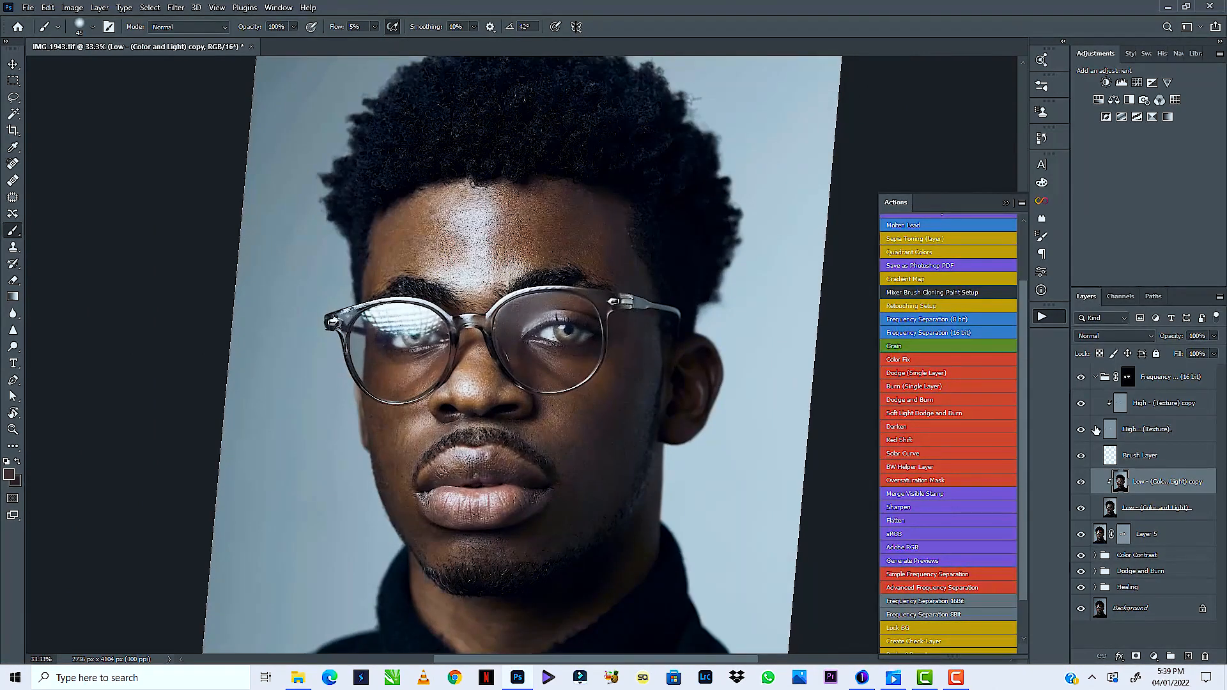
click(1081, 484)
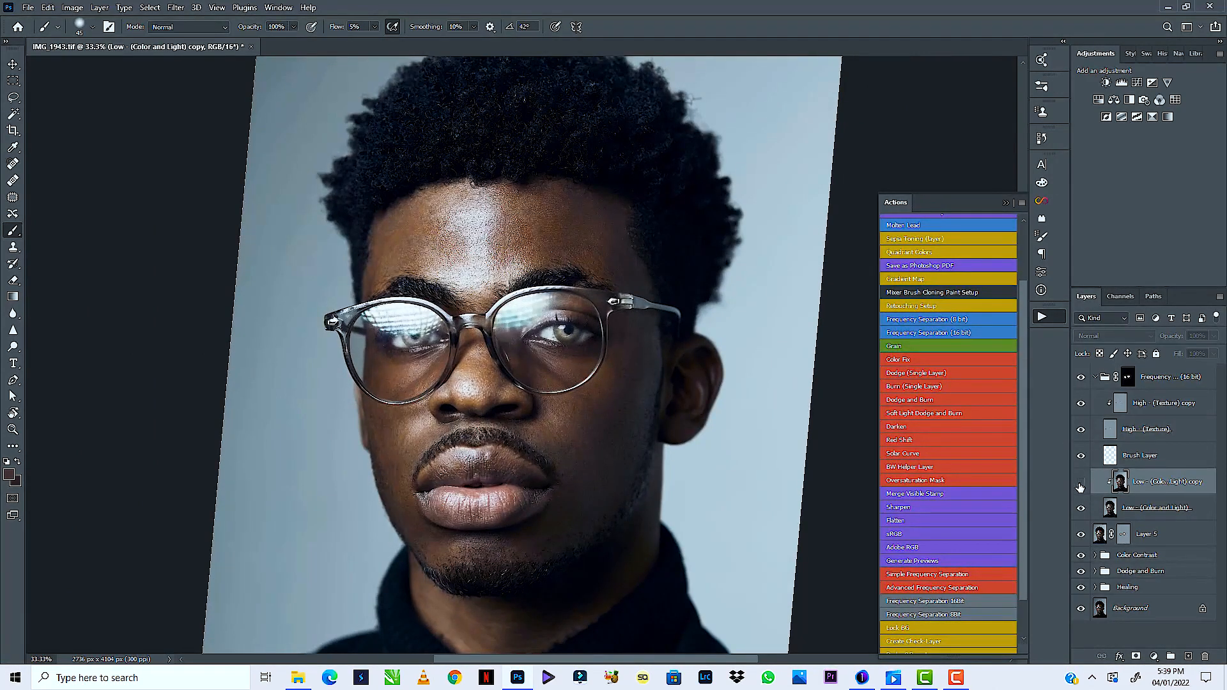
click(1080, 484)
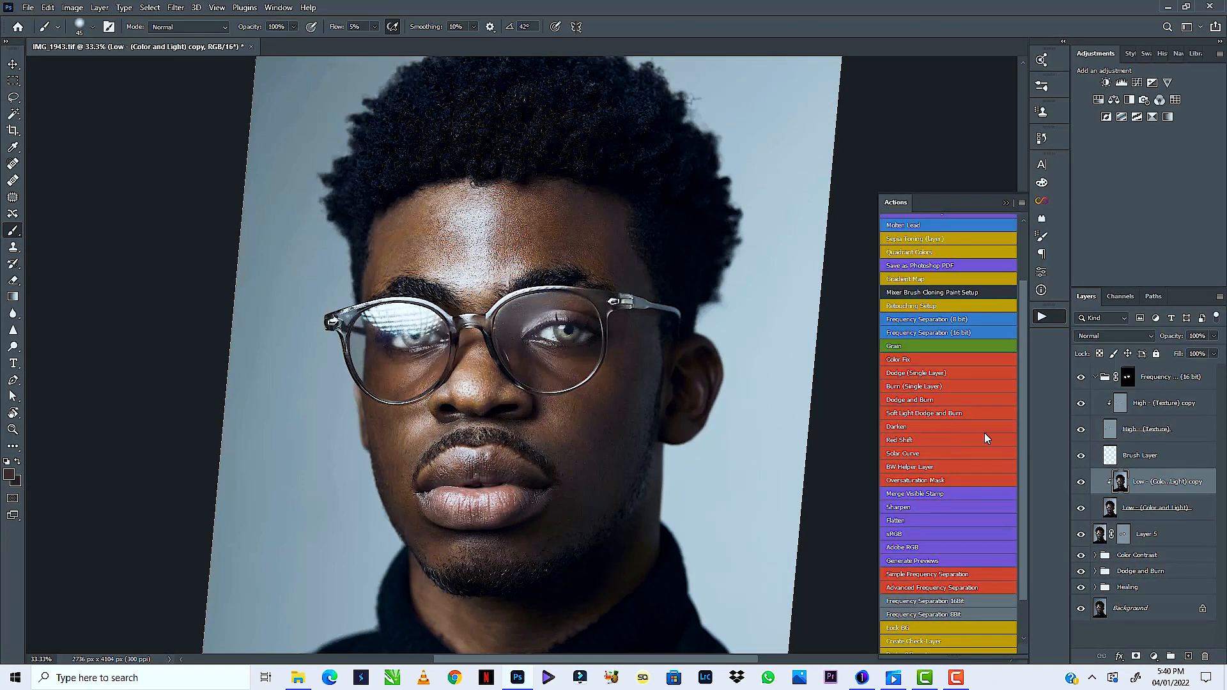
Paint over the remaining glare in the right-hand lens on the Brush Layer with a larger, low-flow Brush
click(1128, 458)
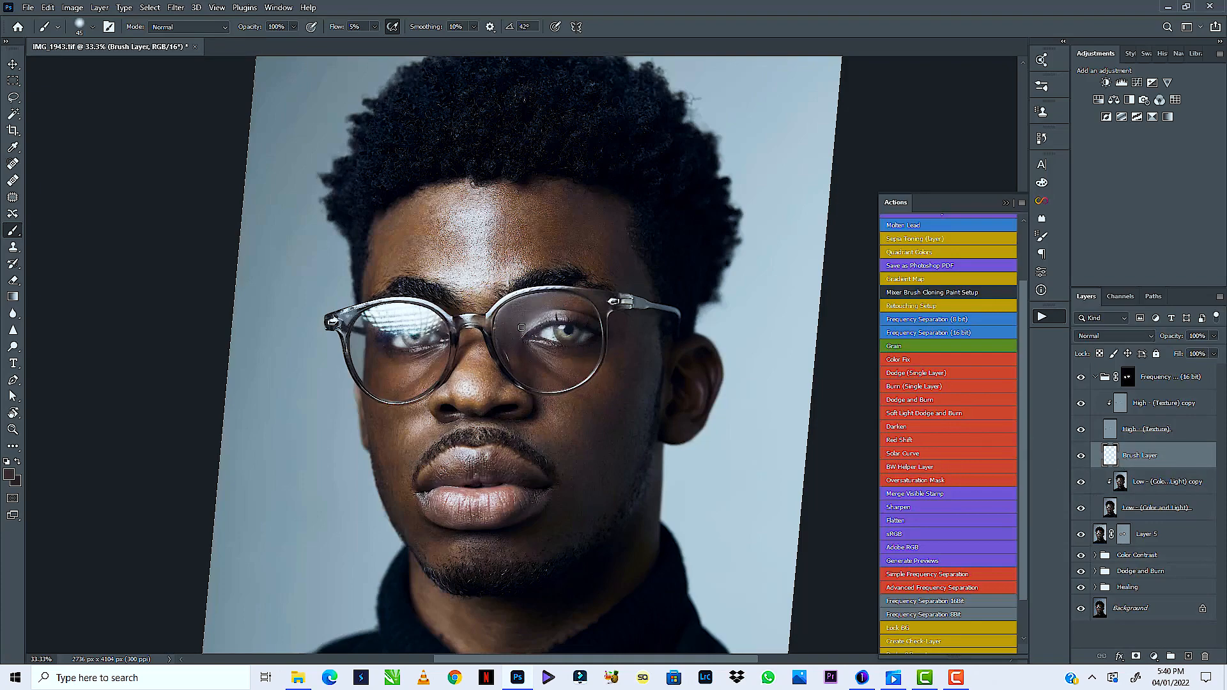
key(bracketright)
key(bracketright)
key(bracketright)
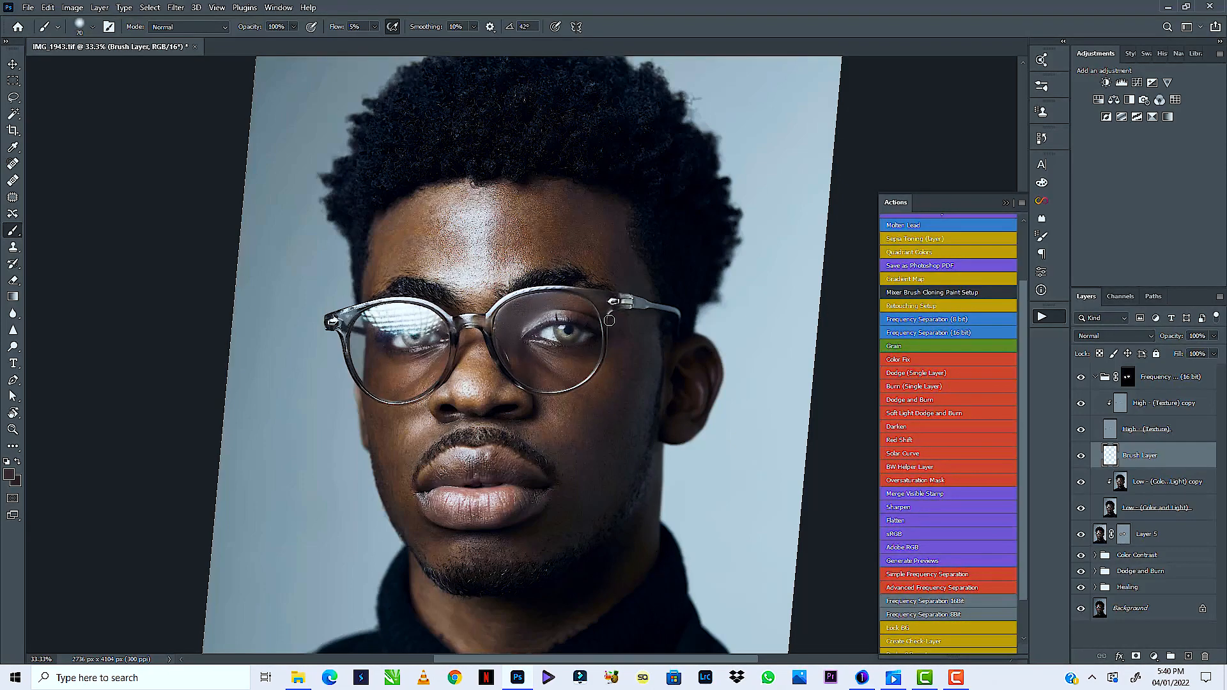
key(ctrl+plus)
key(ctrl+plus)
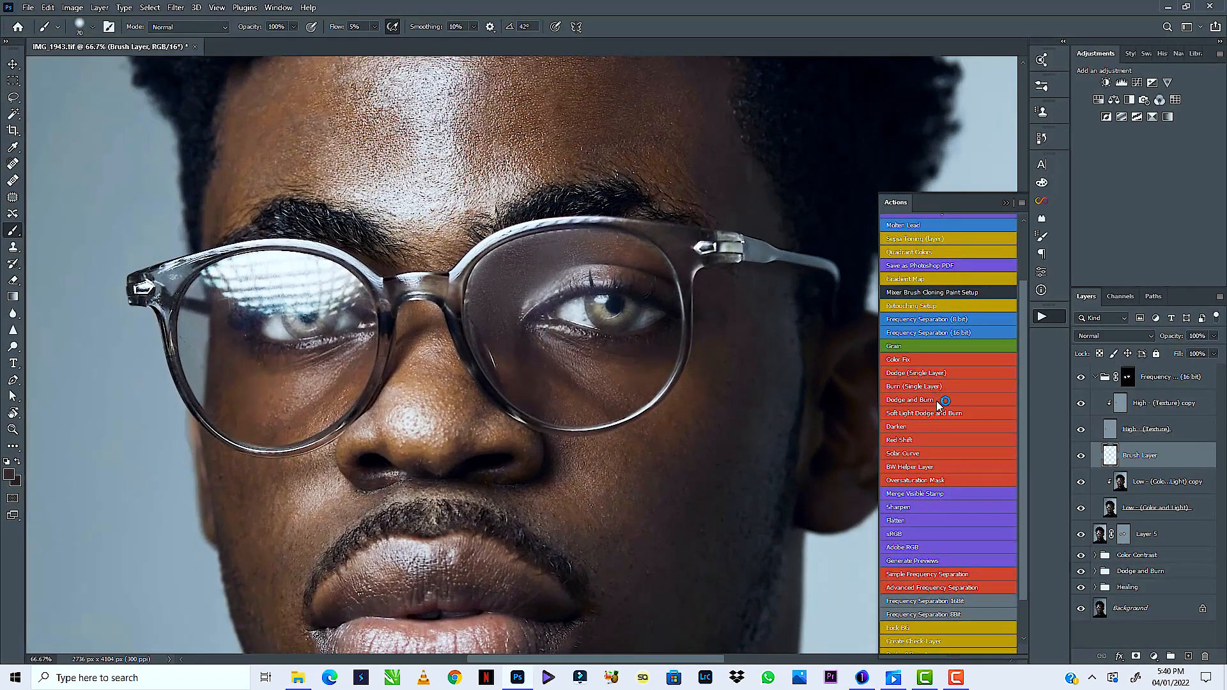
Compare the right-hand lens close up with and without the Brush Layer and Low copy corrections
click(1081, 456)
click(1079, 486)
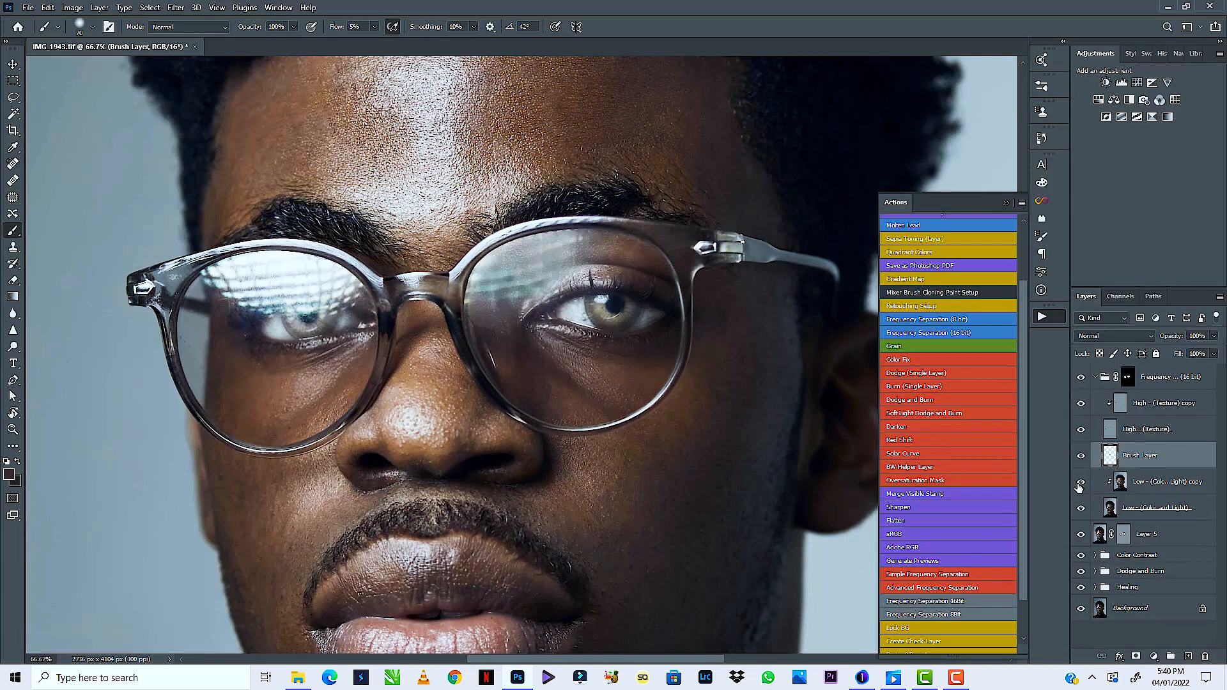
click(1079, 486)
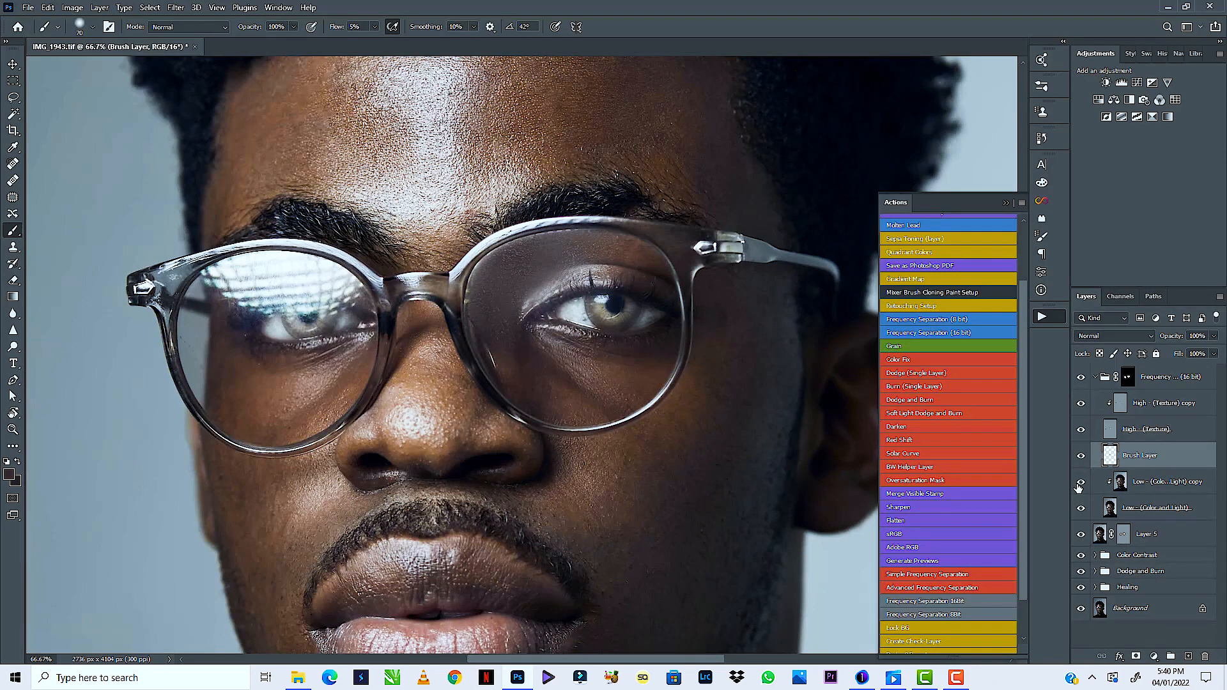
Paint skin colour sampled from the lower right-hand lens over its nose-side and upper areas on the Brush Layer
alt+click(507, 368)
mouse_move(496, 347)
mouse_down()
mouse_move(492, 256)
mouse_move(470, 298)
mouse_move(478, 283)
mouse_move(496, 352)
mouse_move(483, 324)
mouse_move(526, 365)
mouse_move(495, 342)
mouse_move(491, 297)
mouse_move(489, 321)
mouse_move(538, 353)
mouse_move(504, 326)
mouse_move(508, 296)
mouse_move(503, 324)
mouse_move(508, 280)
mouse_move(490, 292)
mouse_move(510, 339)
mouse_move(506, 269)
mouse_move(503, 280)
mouse_move(546, 234)
mouse_up()
alt+click(537, 353)
Compare the face with and without the whole Frequency Separation group
key(ctrl+0)
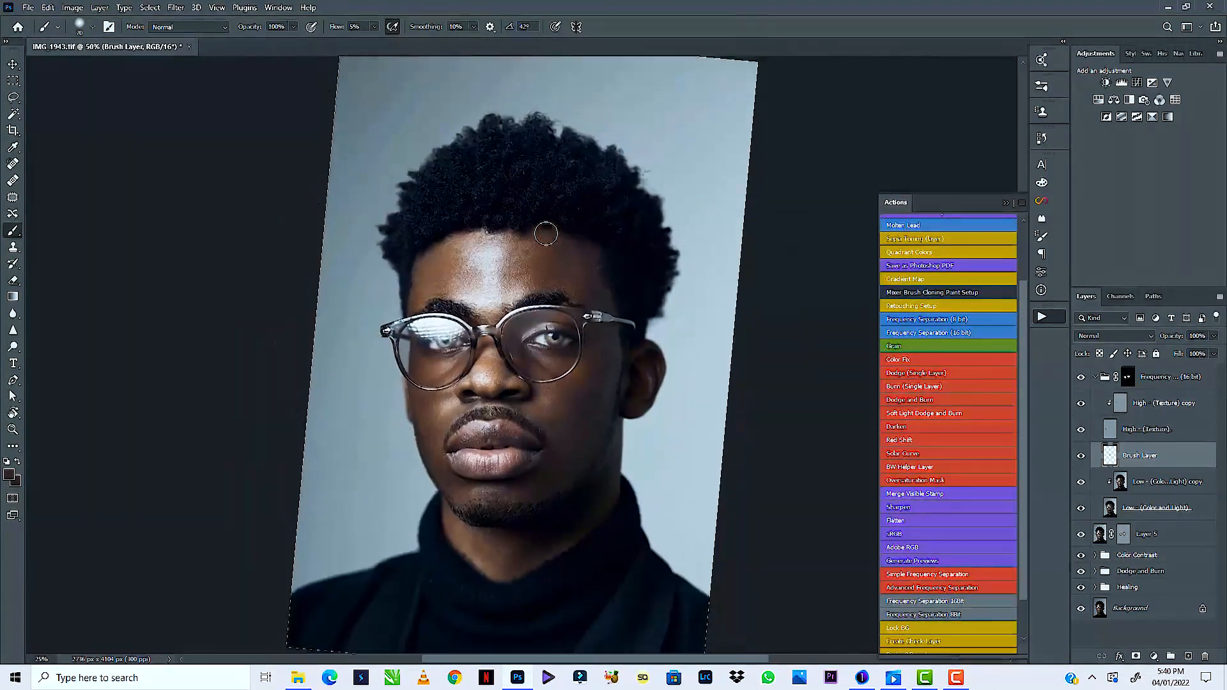
key(ctrl+plus)
key(ctrl+plus)
key(ctrl+plus)
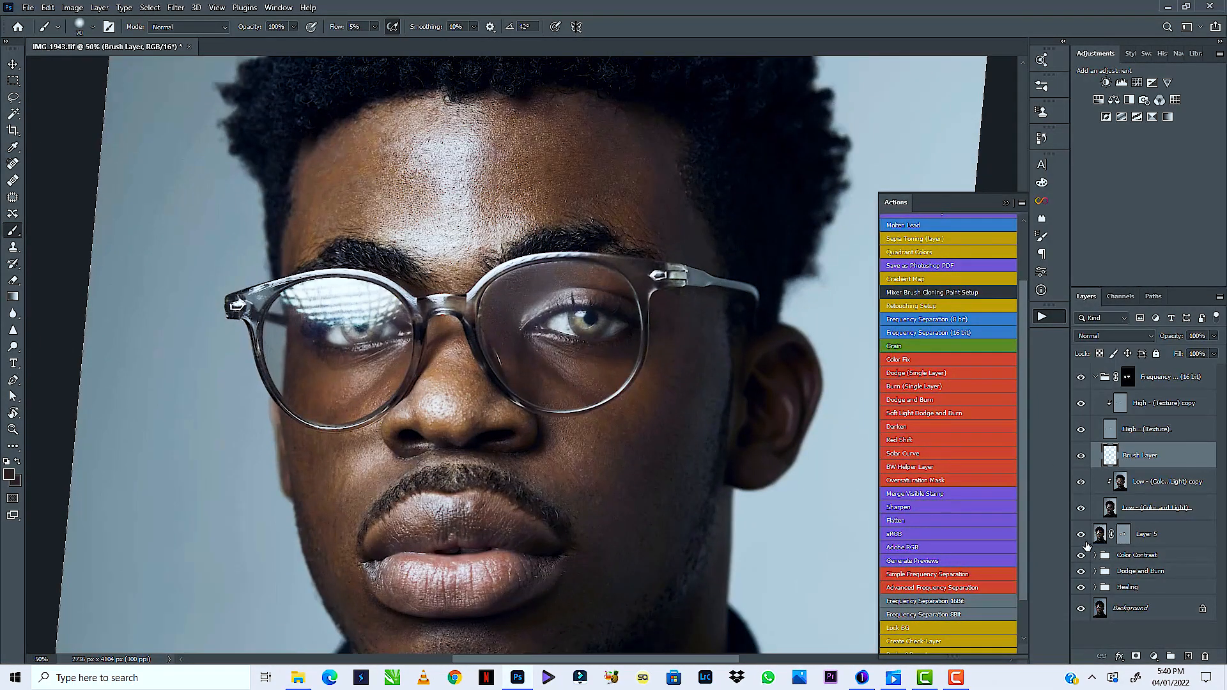
click(1081, 378)
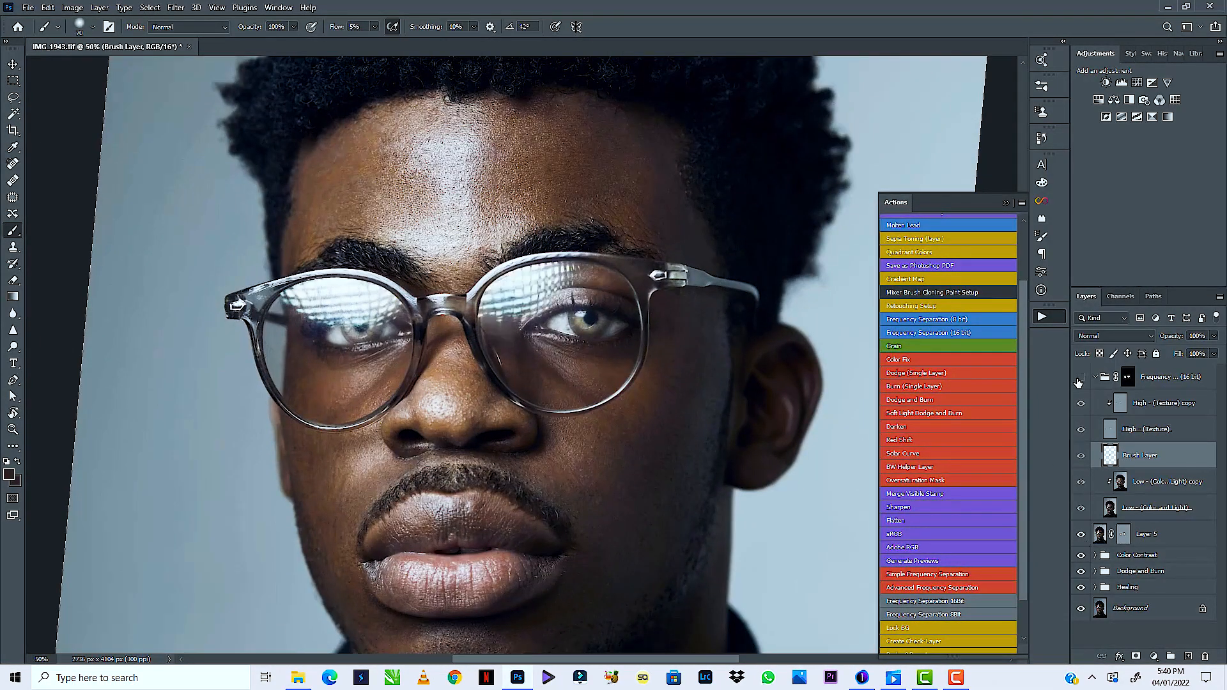
click(1080, 378)
click(1077, 378)
click(1078, 380)
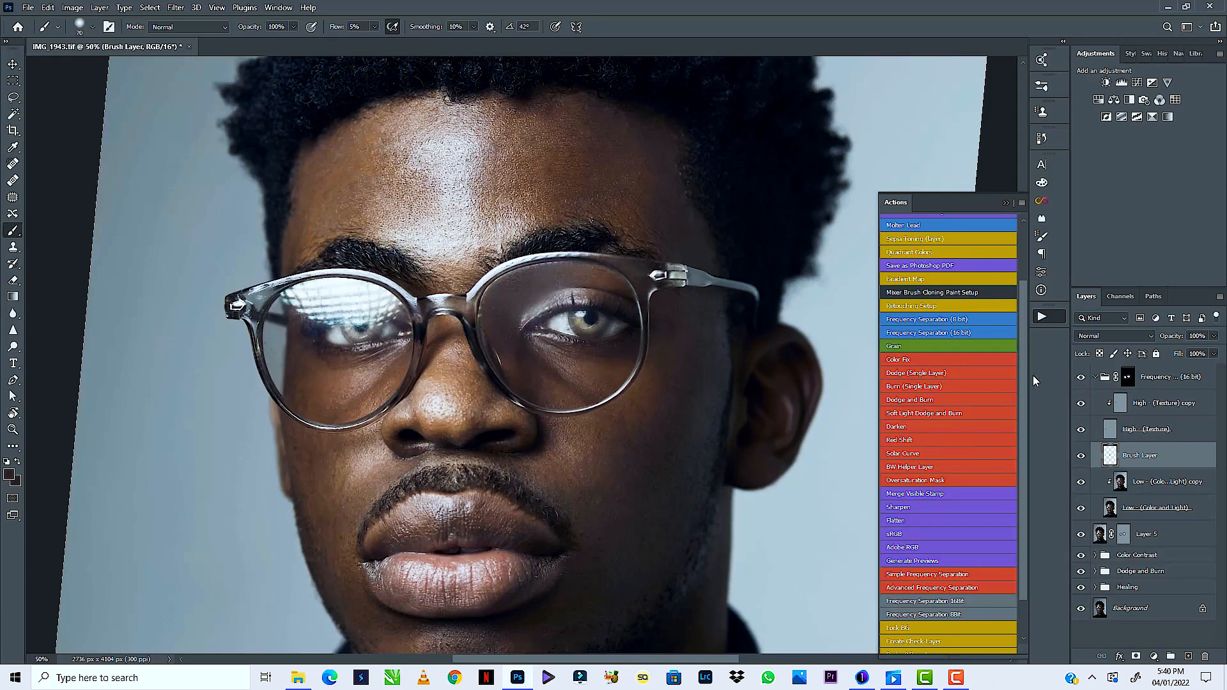
Blend the tonal transitions in the right-hand lens on the Low copy layer with a smaller Mixer Brush
click(1120, 484)
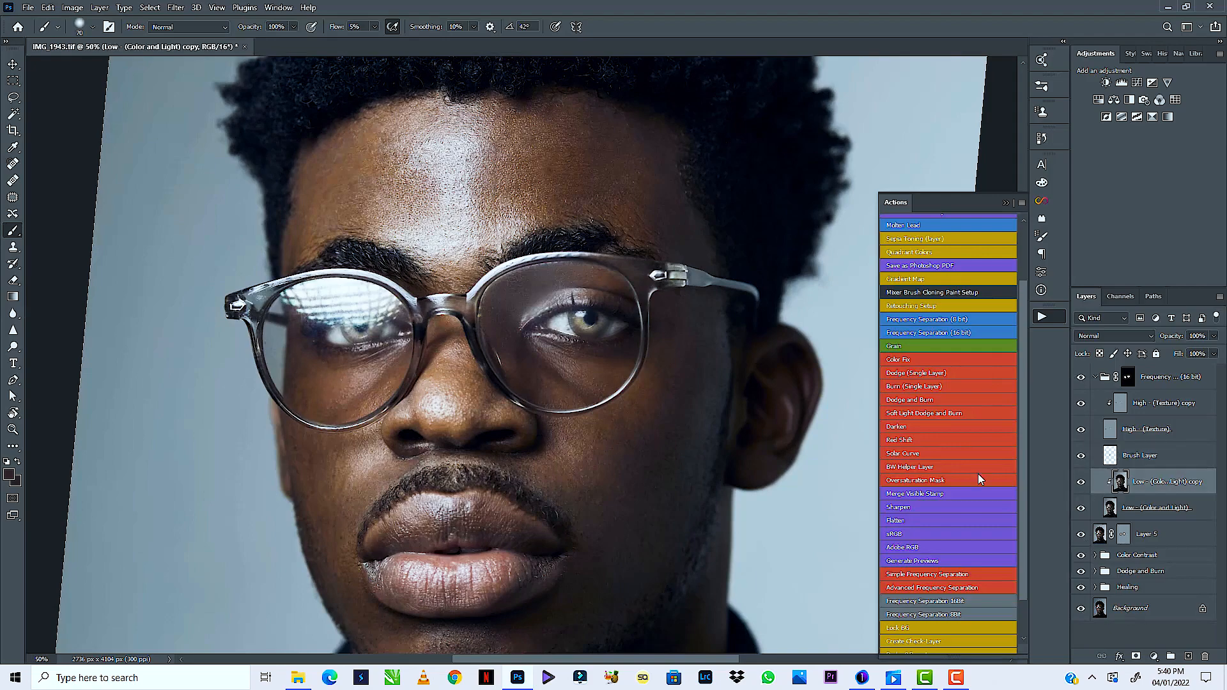
click(14, 447)
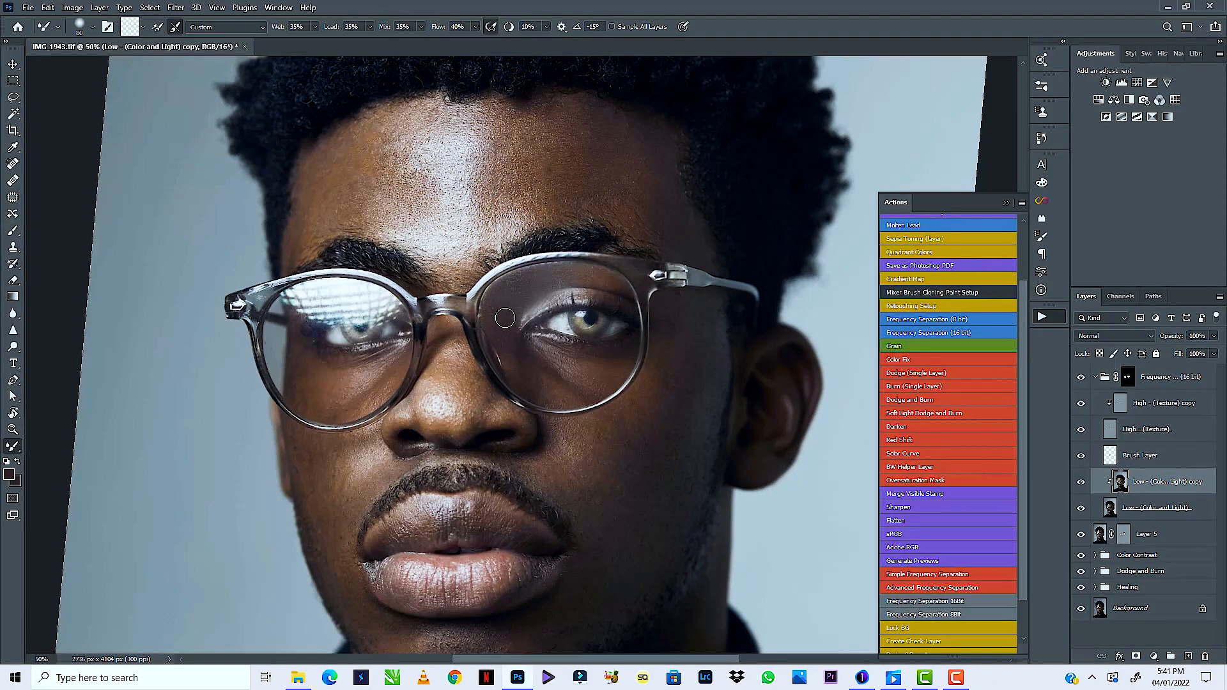
key(bracketleft)
key(bracketleft)
key(bracketleft)
Check the blended tones in the right-hand lens by temporarily hiding the High (Texture) layer
click(1080, 431)
click(1079, 432)
click(1080, 431)
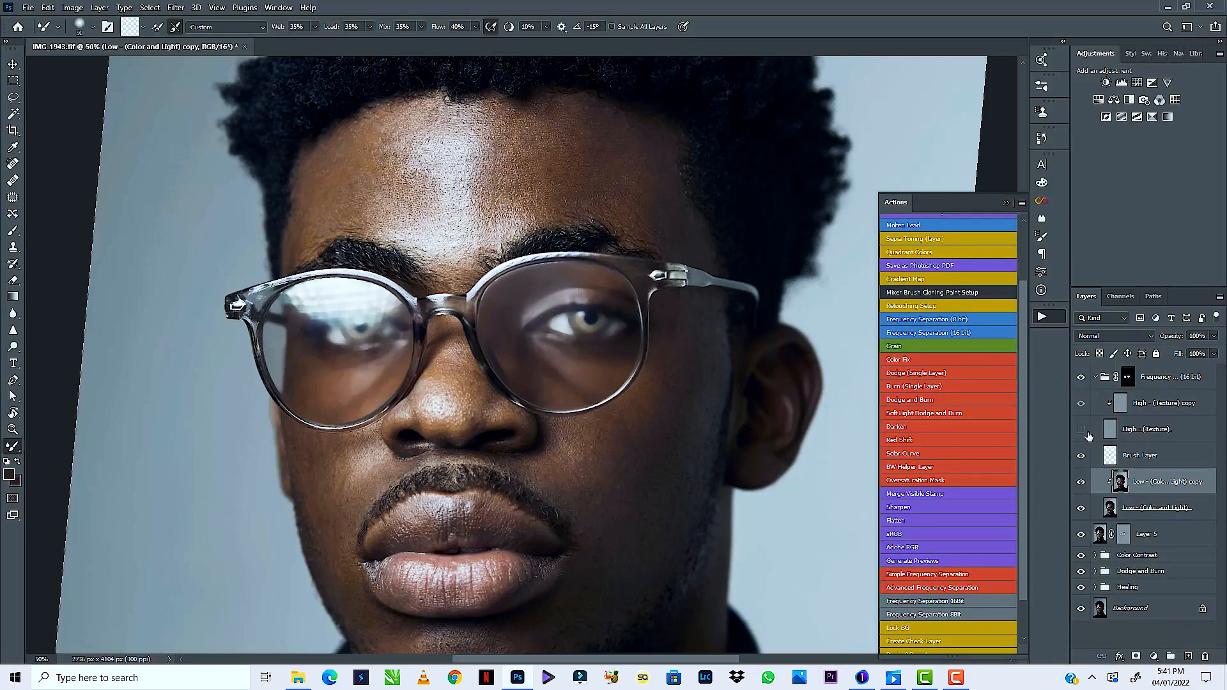
click(1080, 430)
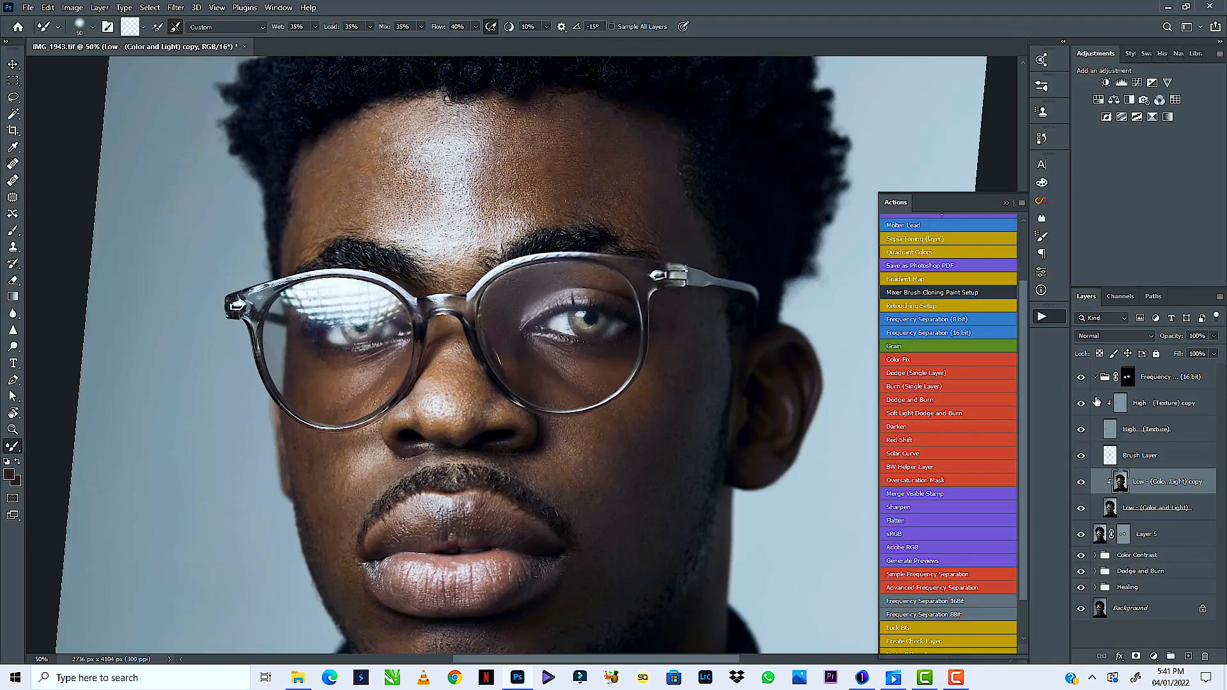
Refine the tone blend along the upper nose-side area of the right-hand lens with the Mixer Brush
key(ctrl+plus)
key(ctrl+plus)
key(ctrl+plus)
key(ctrl+minus)
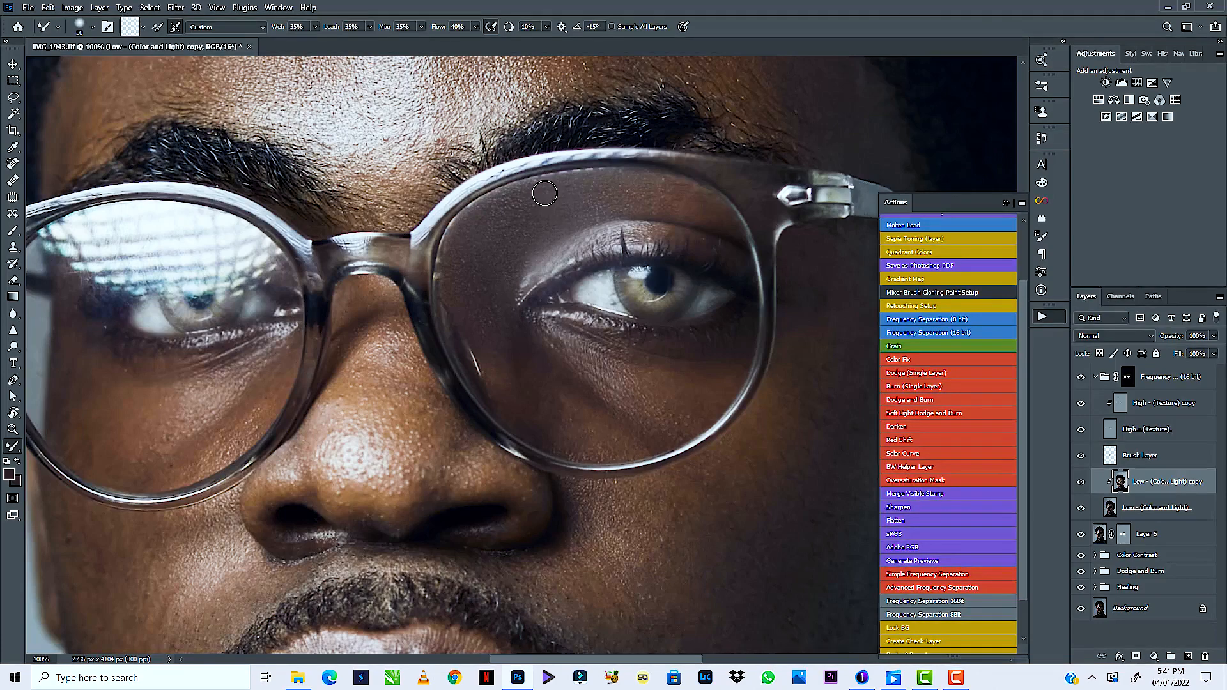
drag(500, 280, 546, 234)
key(ctrl+minus)
key(ctrl+minus)
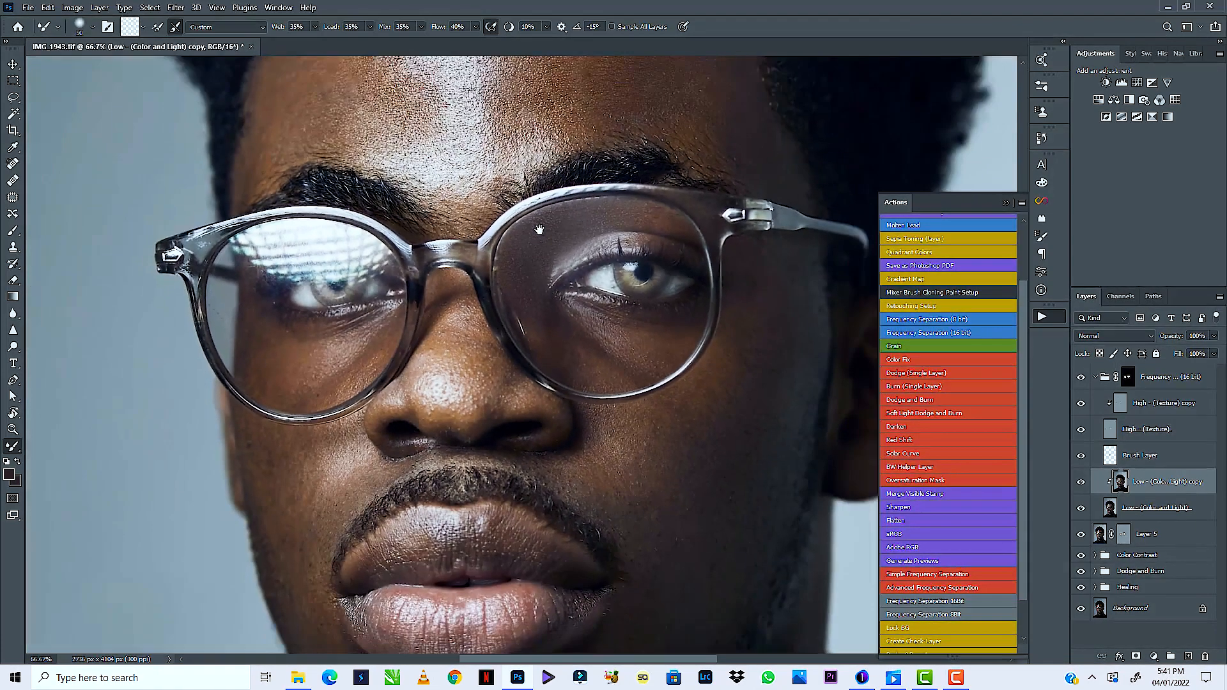
Smooth the tones around the right-hand upper eyelid with a smaller Mixer Brush and review the whole portrait
key(ctrl+minus)
key(ctrl+plus)
key(ctrl+plus)
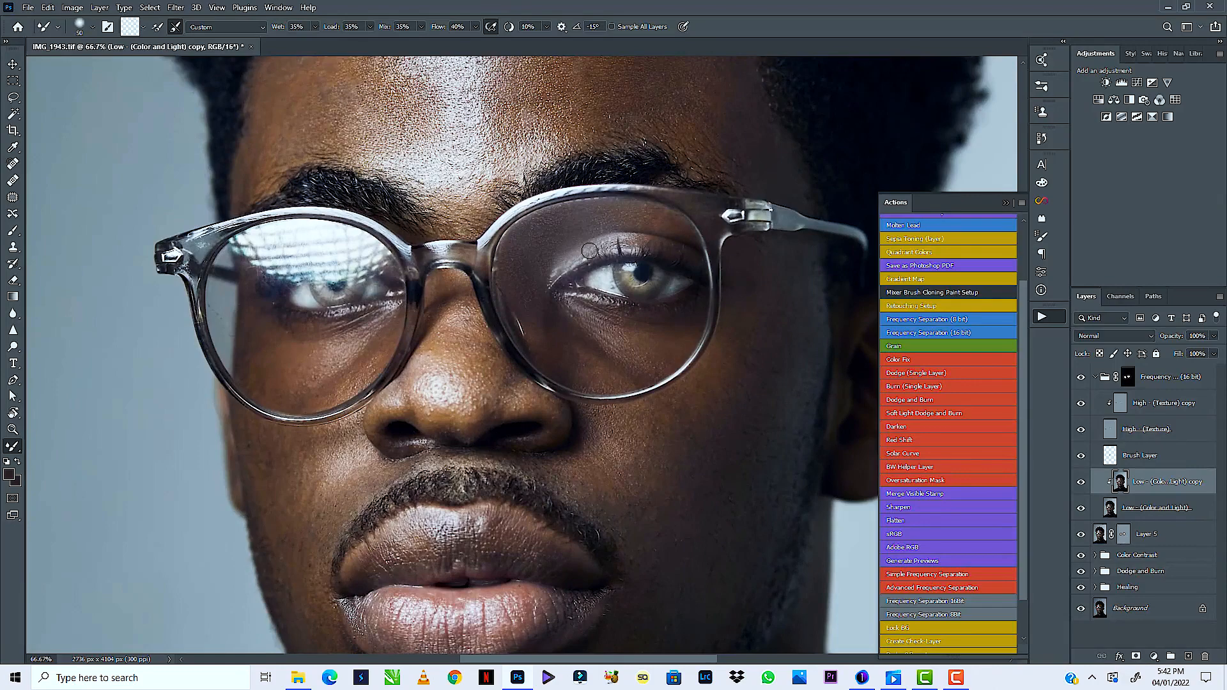
key(bracketleft)
key(bracketleft)
key(bracketleft)
key(ctrl+minus)
key(ctrl+minus)
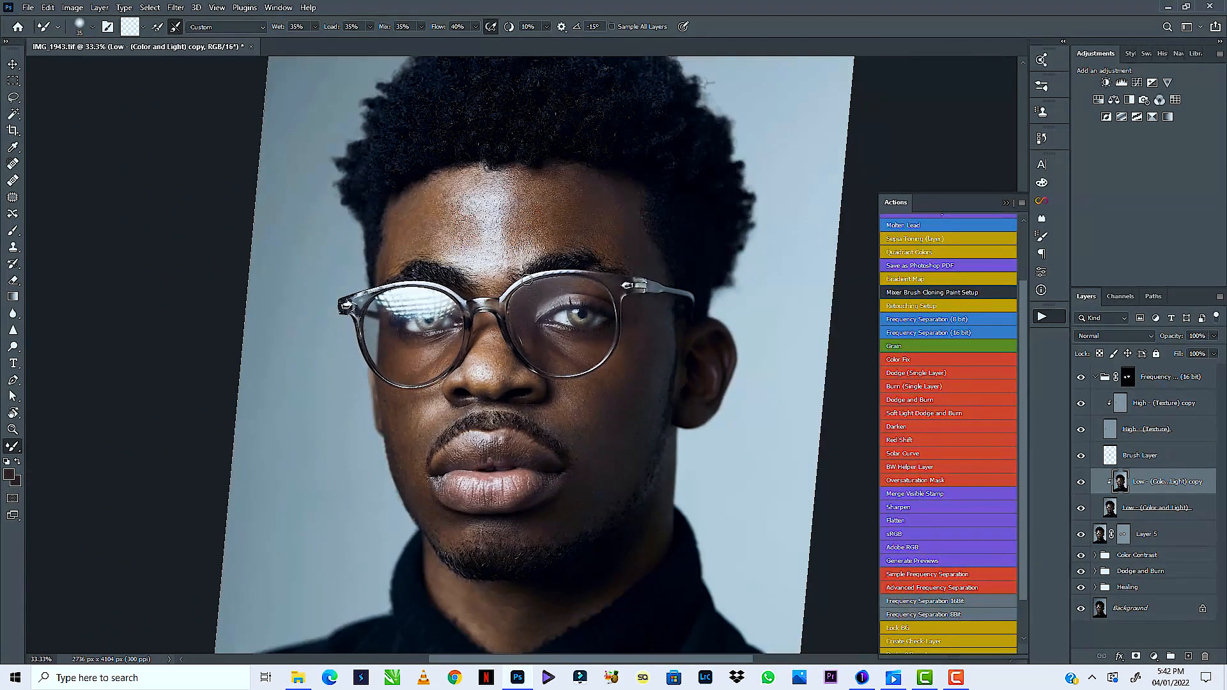
key(ctrl+minus)
key(ctrl+minus)
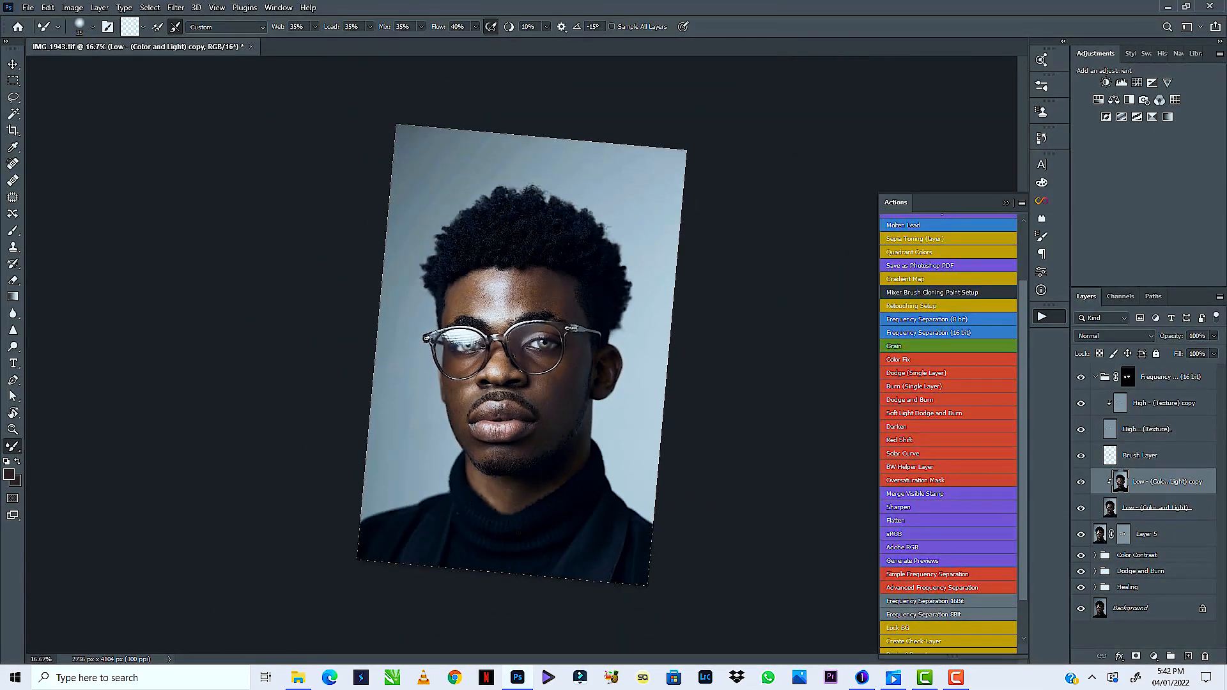
Hide the High (Texture) layer and blend away the window reflection in the left-hand lens with the Mixer Brush
key(ctrl+plus)
key(ctrl+plus)
key(ctrl+plus)
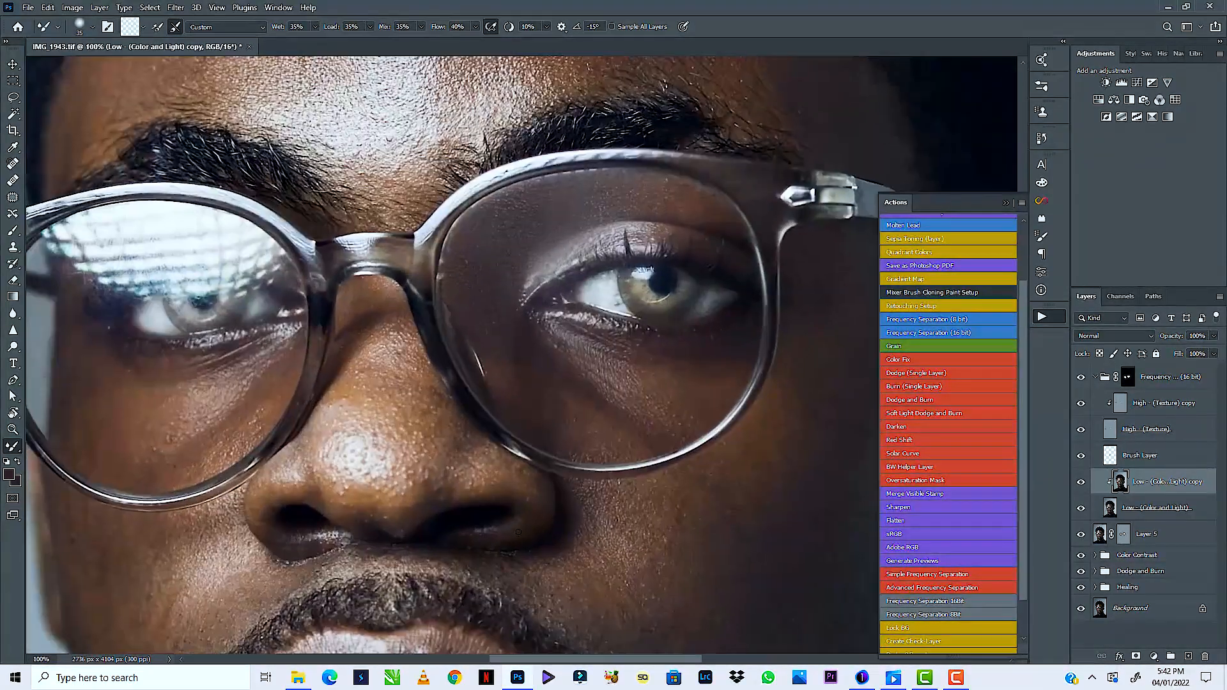
drag(101, 320, 322, 280)
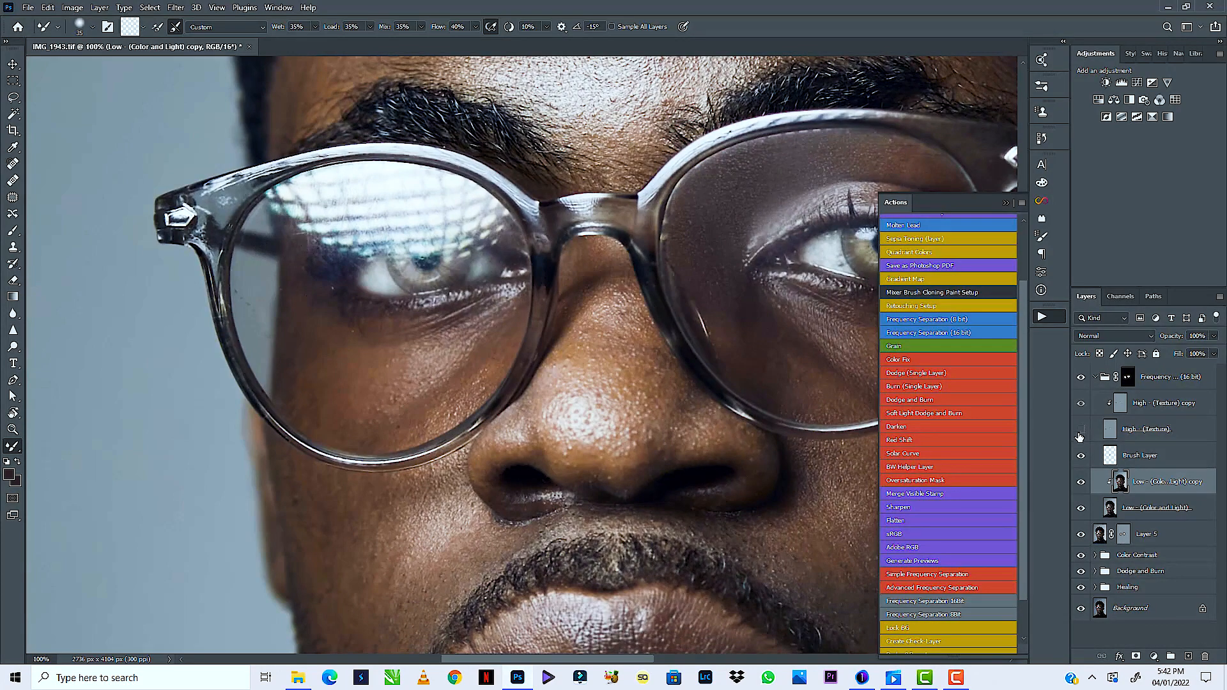
click(1079, 432)
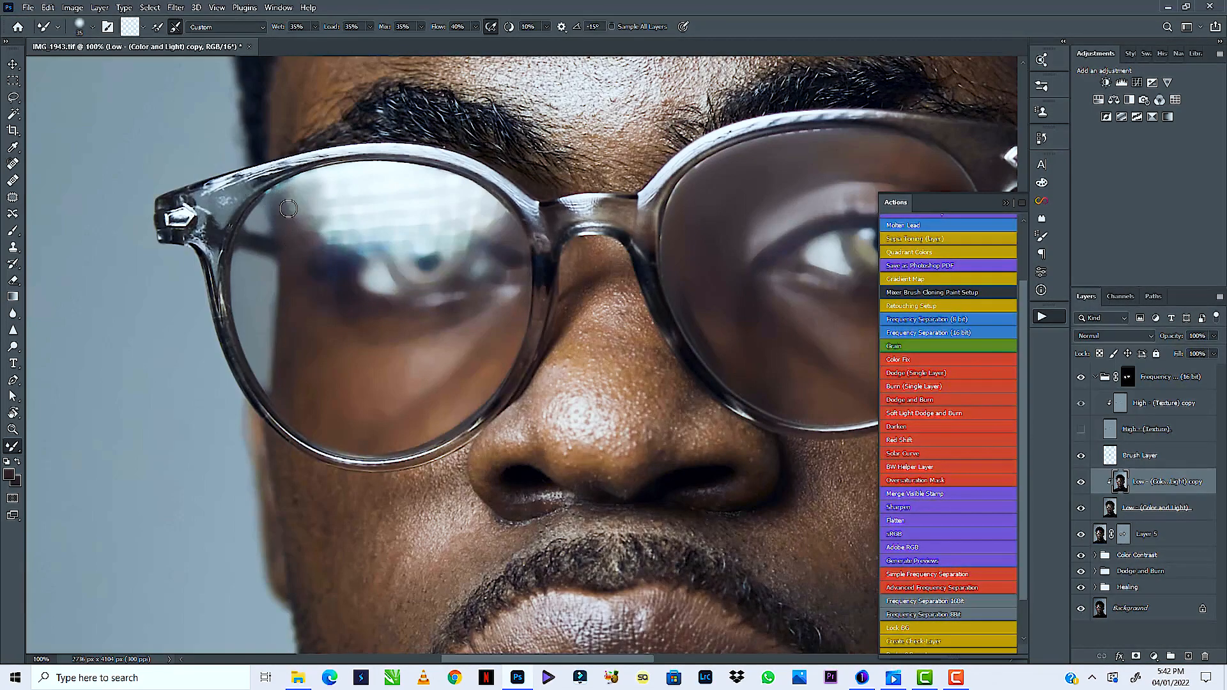
drag(284, 205, 250, 322)
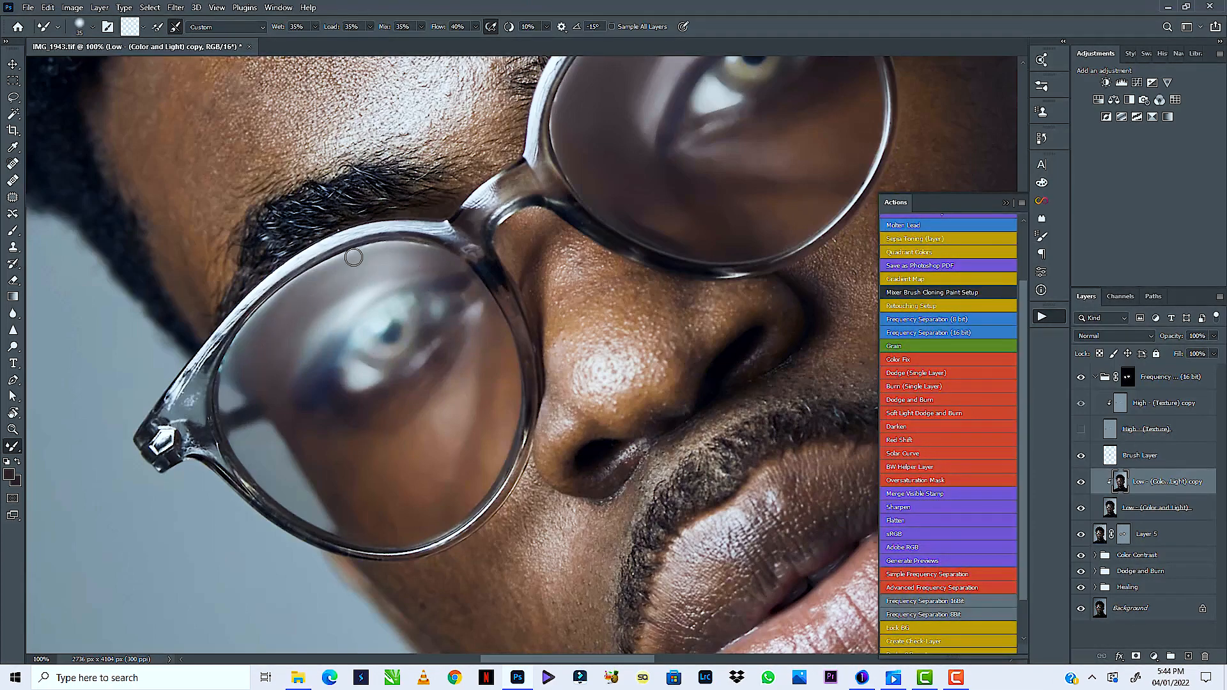
key(ctrl+0)
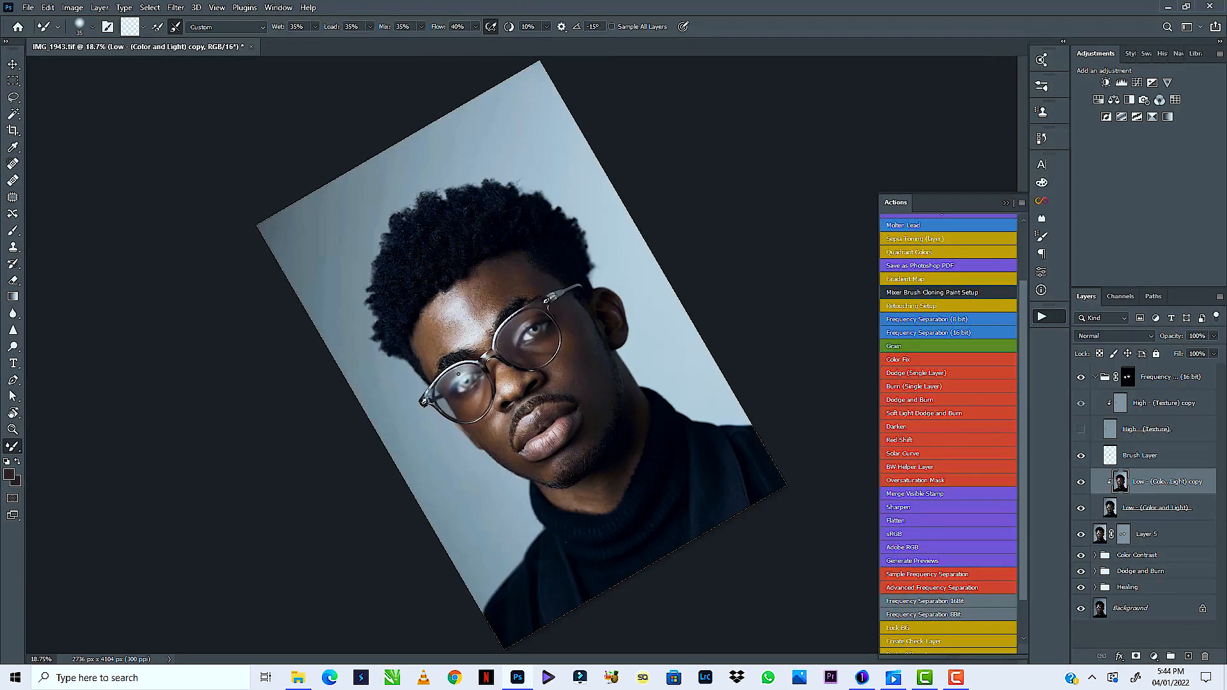
Straighten the rotated canvas to 0° and refine the upper eyelid line and iris tones in the left-hand lens with the Mixer Brush
key(r)
mouse_move(458, 374)
mouse_down()
mouse_move(529, 296)
mouse_move(572, 310)
mouse_move(534, 288)
mouse_move(516, 294)
mouse_up()
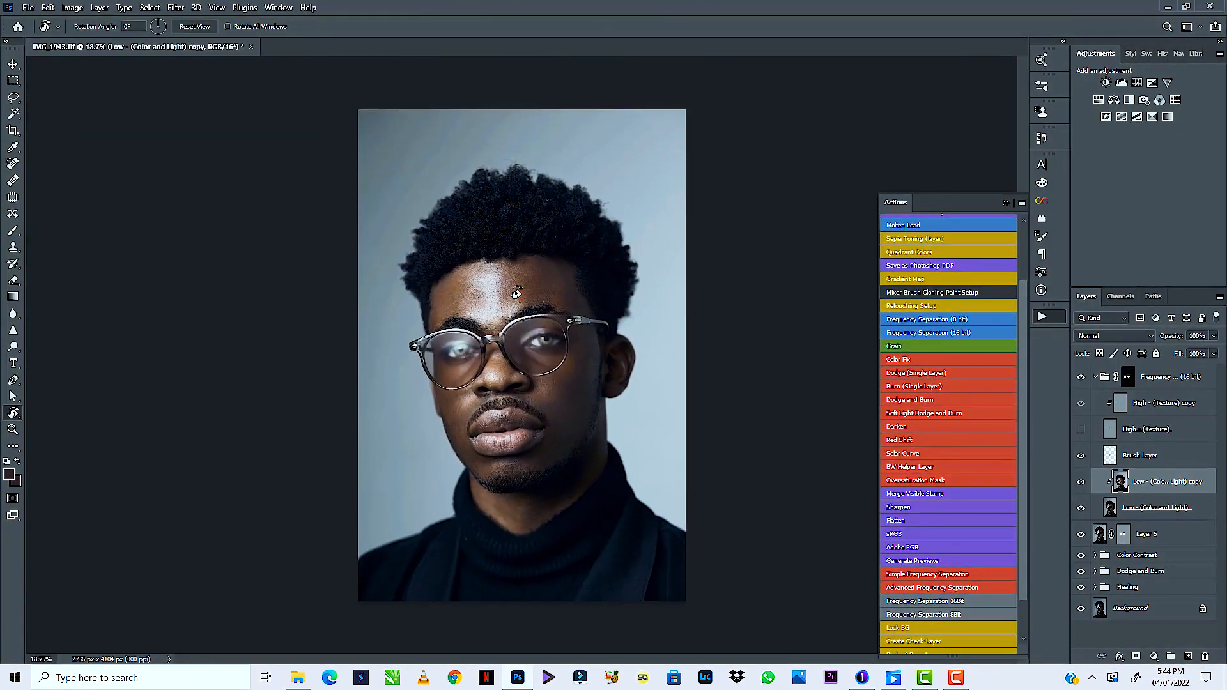
scroll(516, 294, up, 5)
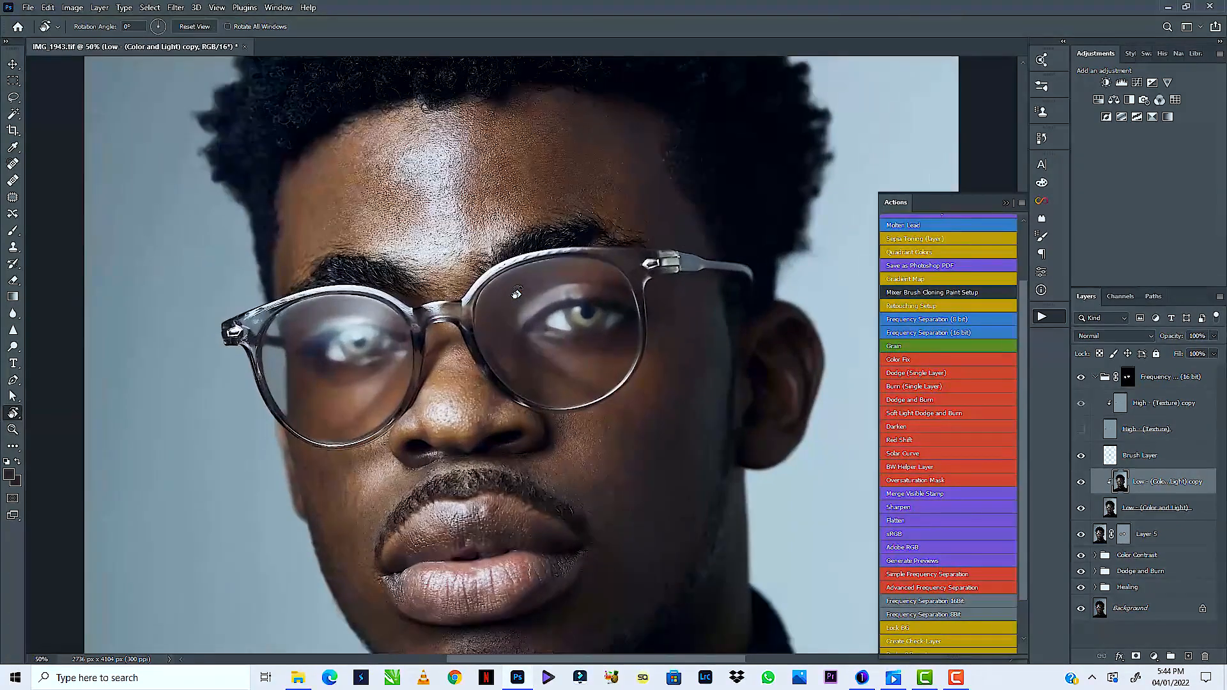
key(z)
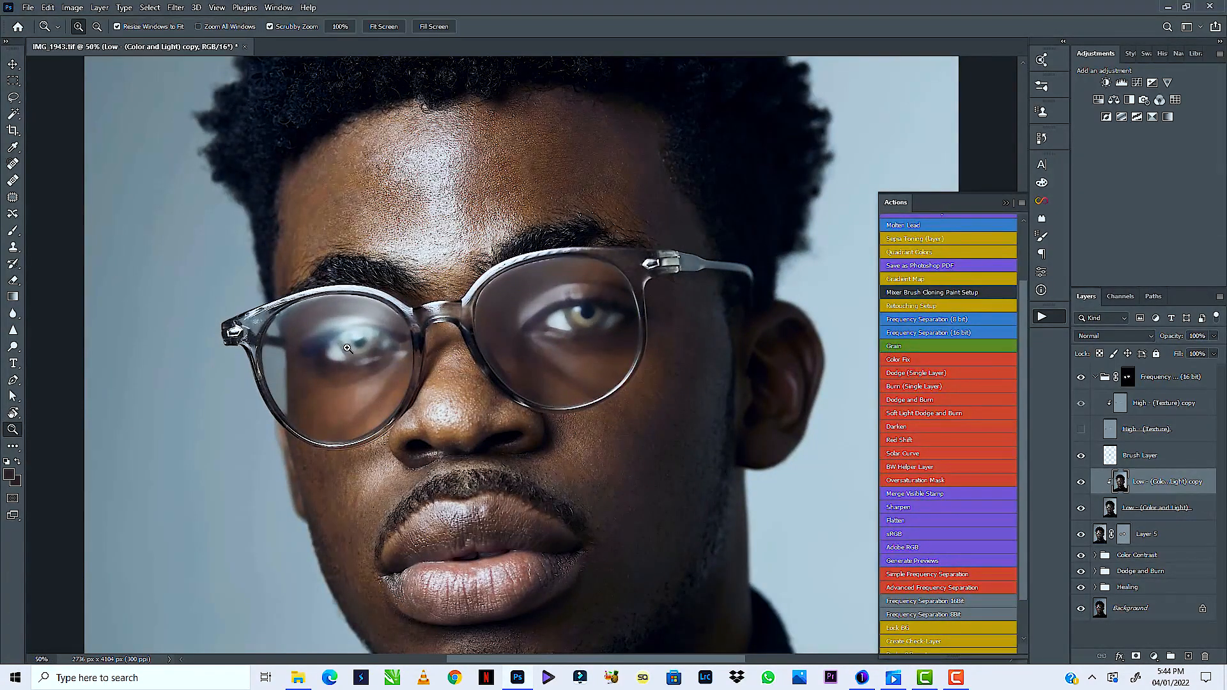
click(348, 348)
click(349, 354)
click(349, 353)
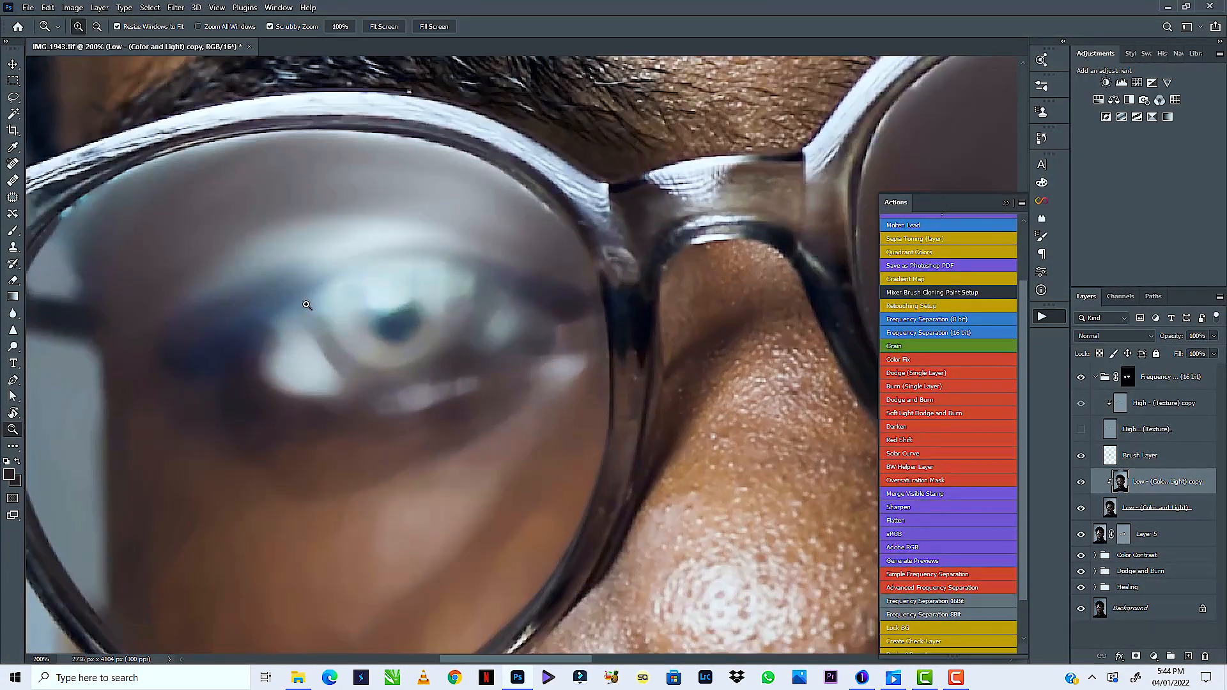
key(b)
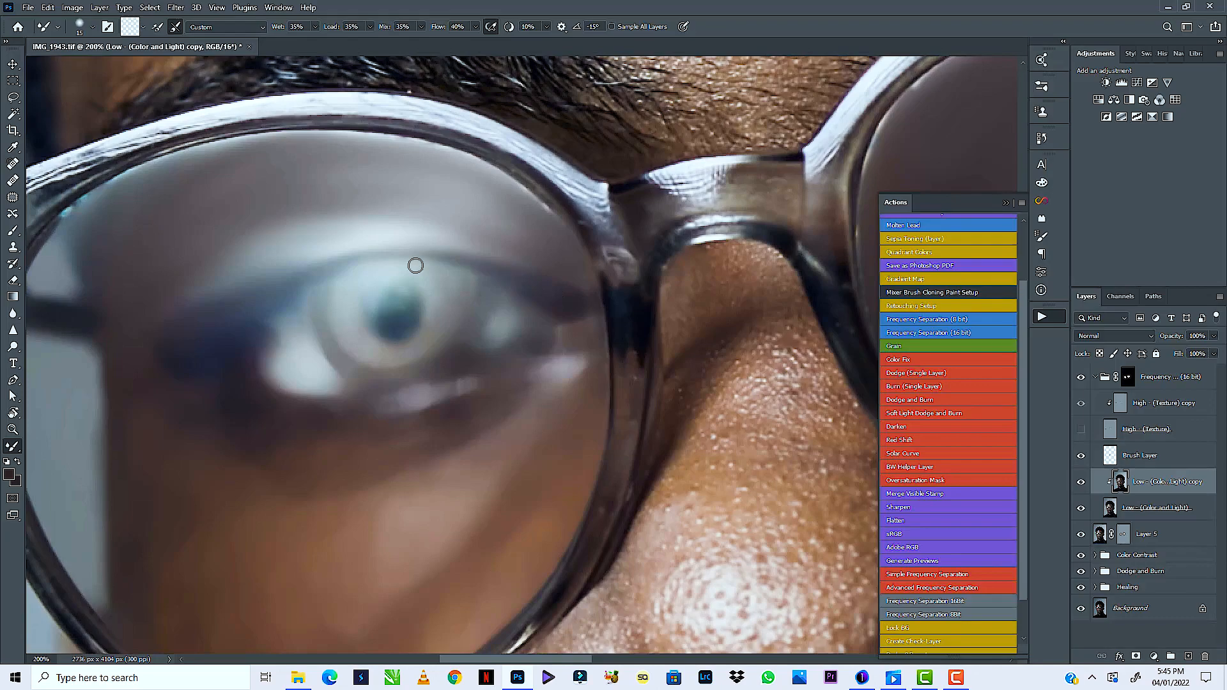
key(ctrl+0)
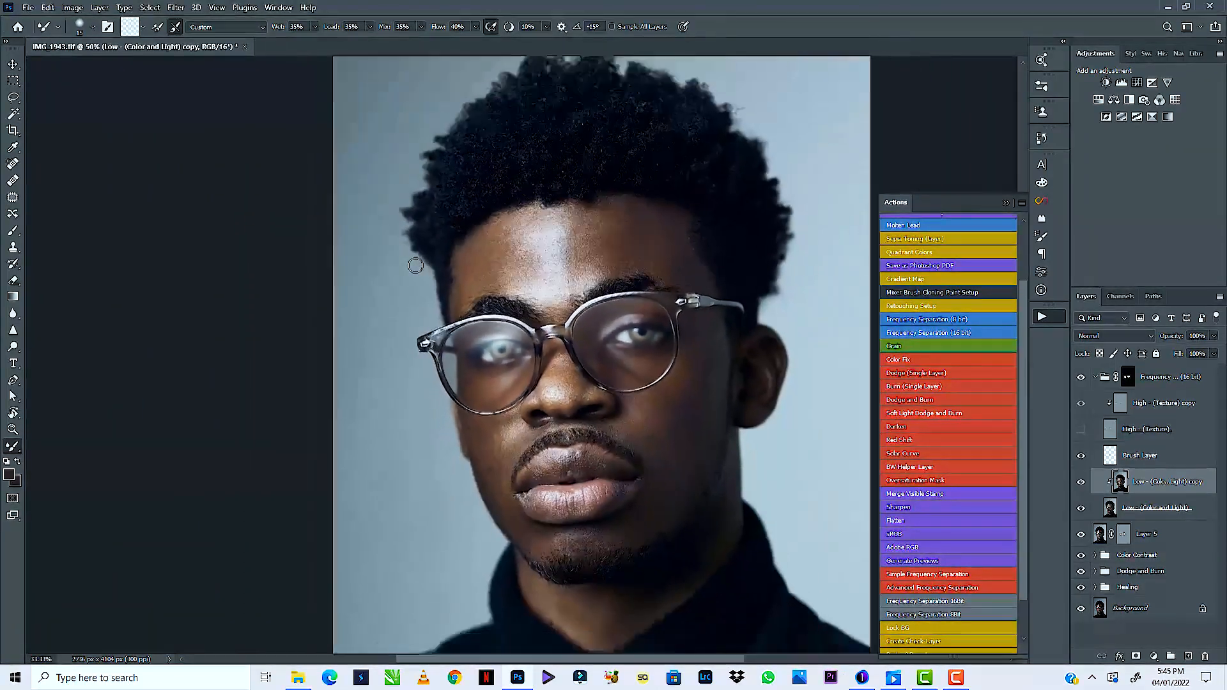
key(ctrl+plus)
key(ctrl+plus)
key(ctrl+plus)
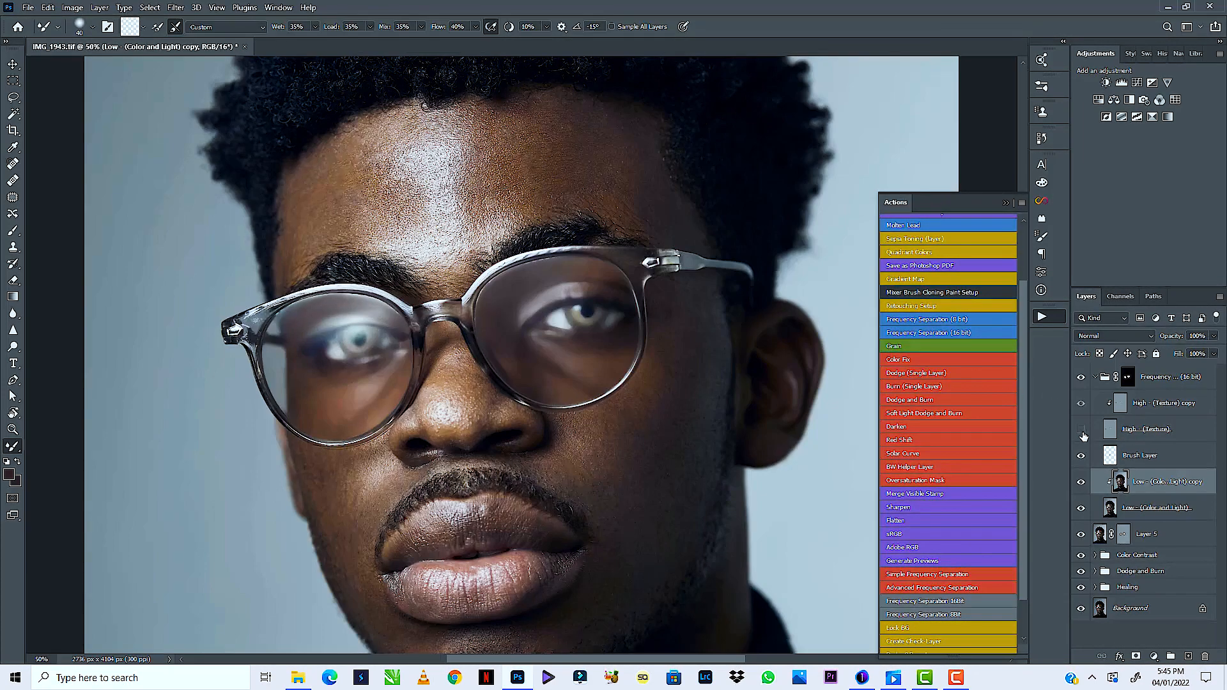
Show the High (Texture) layer and set up a smaller Clone Stamp on the clipped High (Texture) copy layer
click(1080, 430)
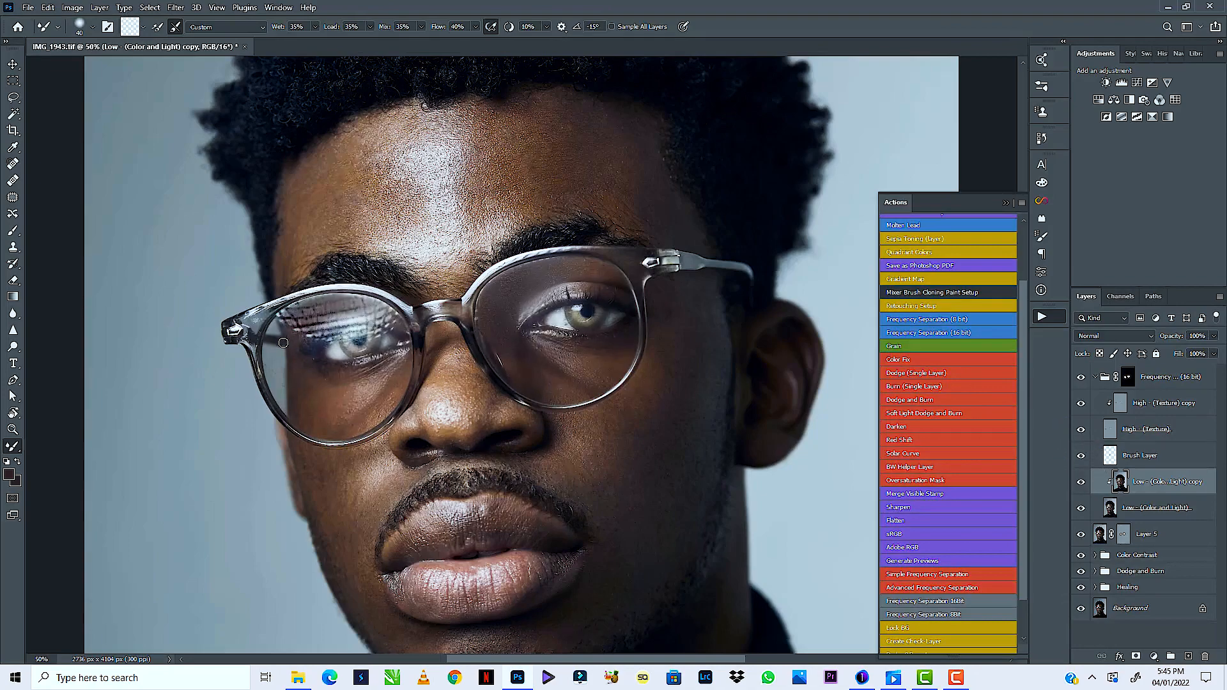
key(z)
click(333, 334)
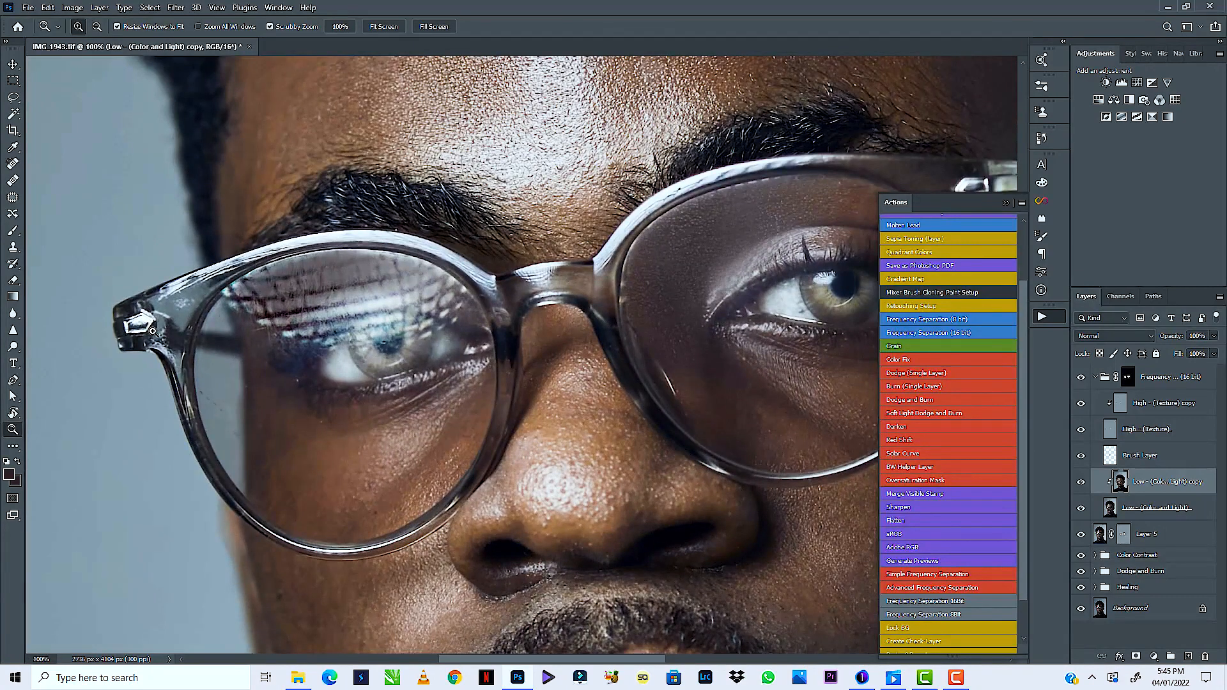
click(1110, 437)
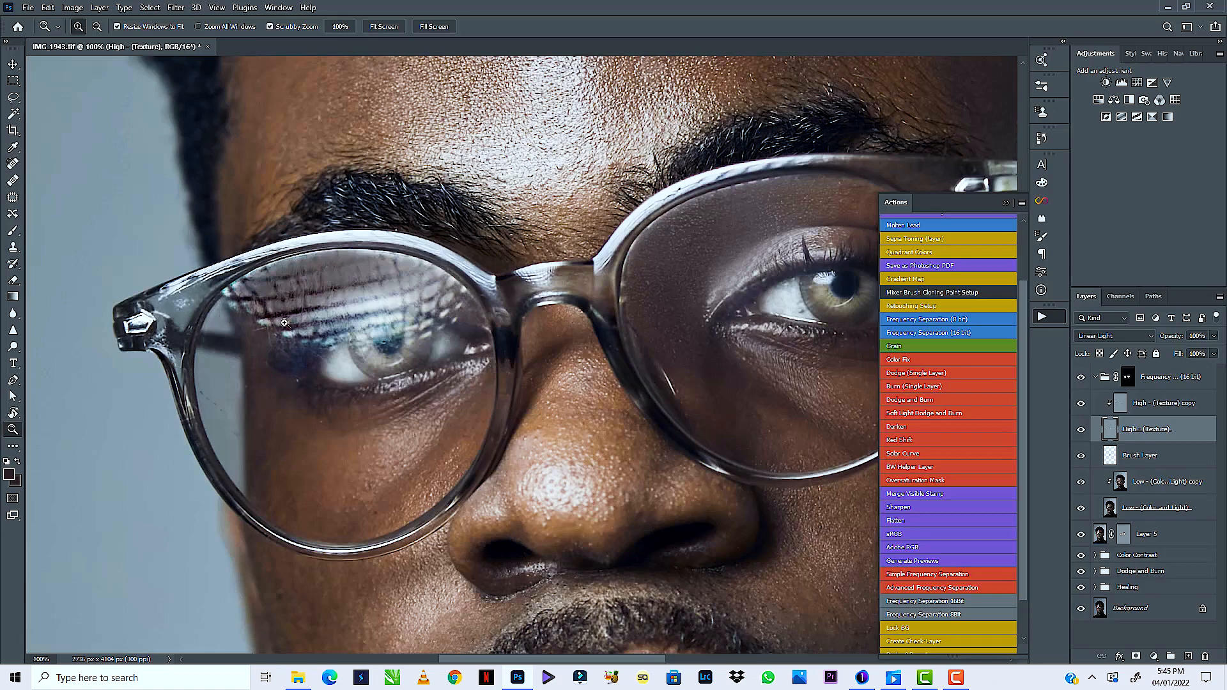
key(s)
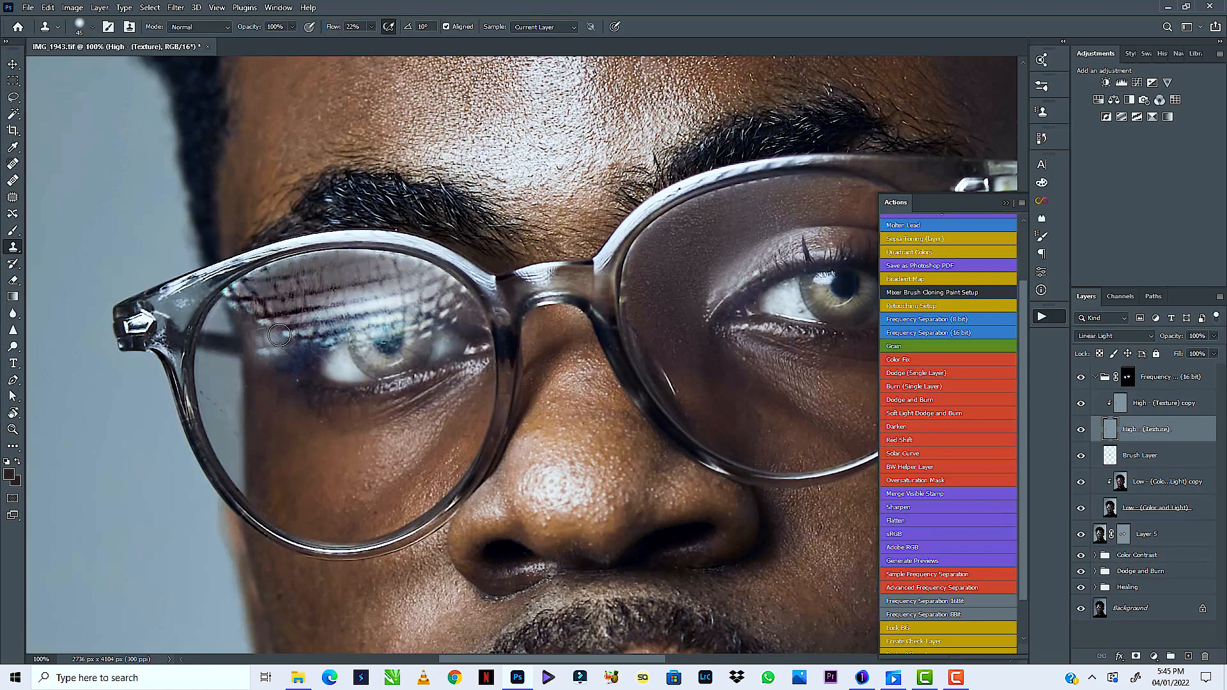
key(bracketleft)
key(bracketleft)
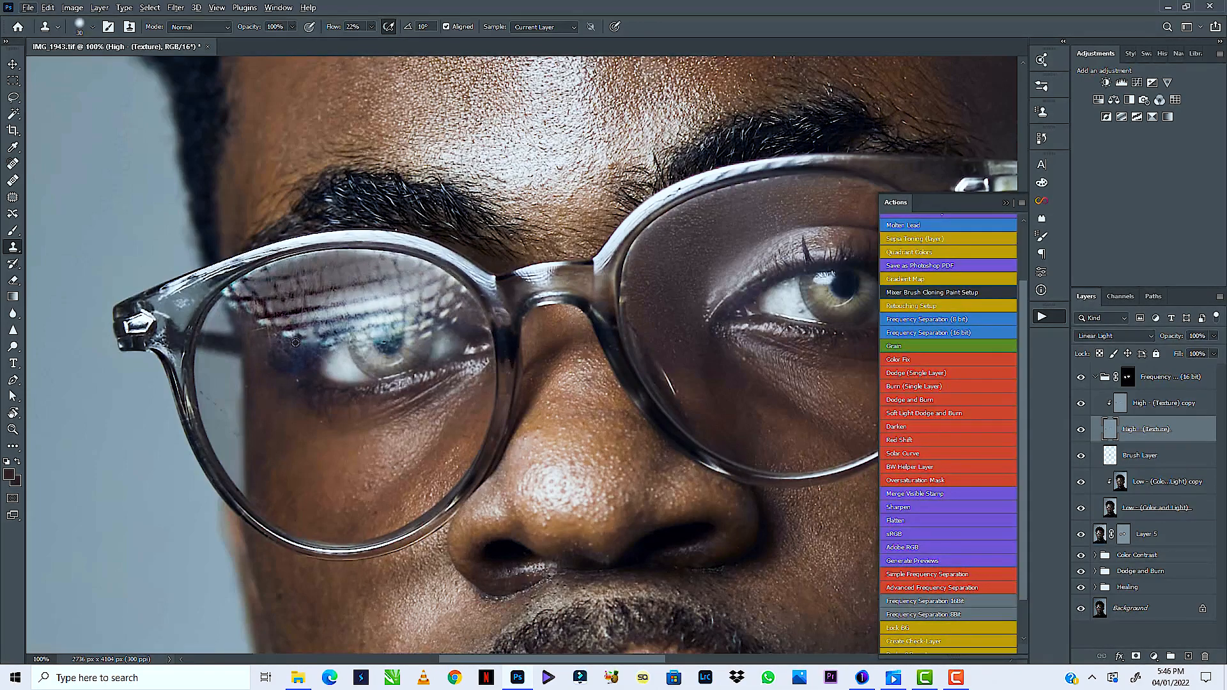
click(1119, 406)
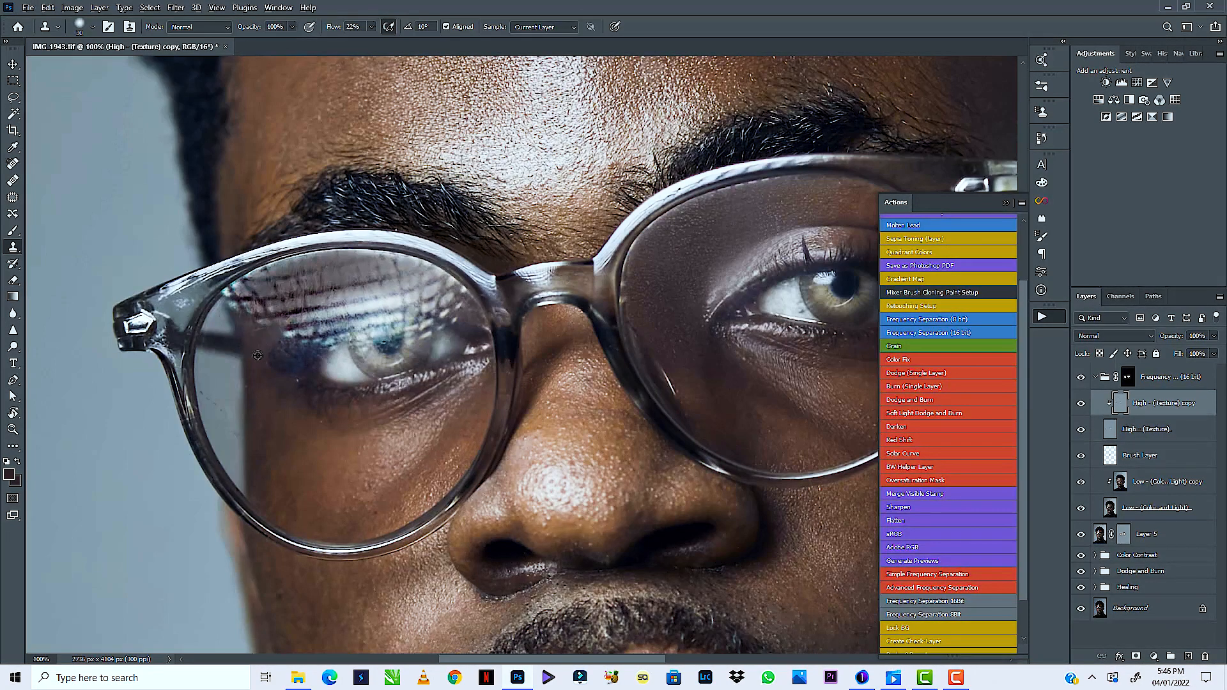
Clone clean skin texture over the outer and lower parts of the grid reflection in the left-hand lens
alt+click(258, 355)
mouse_move(260, 338)
mouse_down()
mouse_move(239, 294)
mouse_move(238, 308)
mouse_up()
alt+click(255, 326)
alt+click(245, 304)
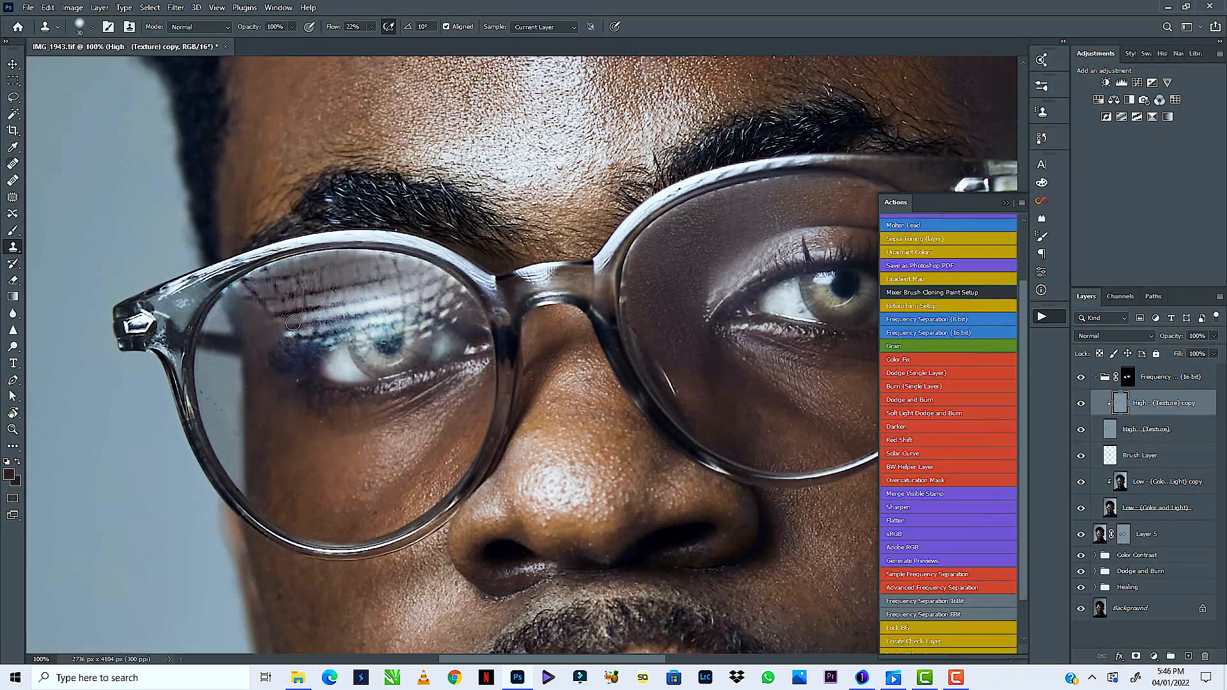
alt+click(317, 349)
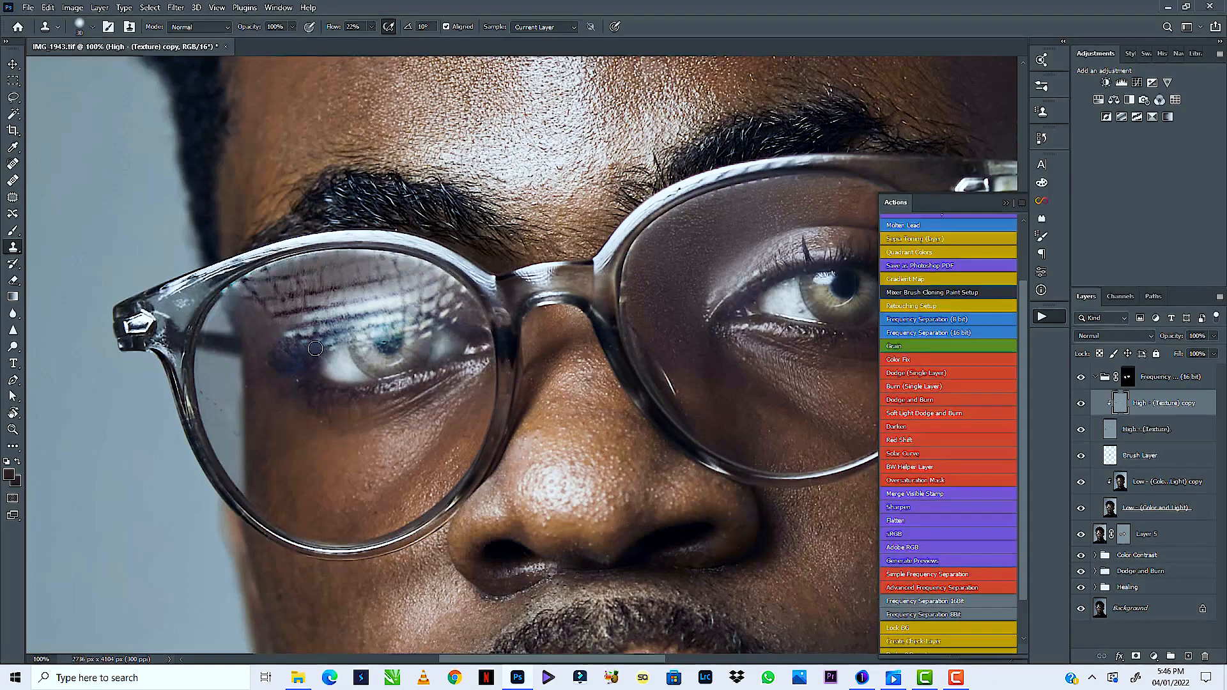
mouse_move(336, 332)
mouse_down()
mouse_move(295, 338)
mouse_move(359, 322)
mouse_up()
alt+click(272, 362)
alt+click(286, 349)
alt+click(296, 340)
alt+click(294, 342)
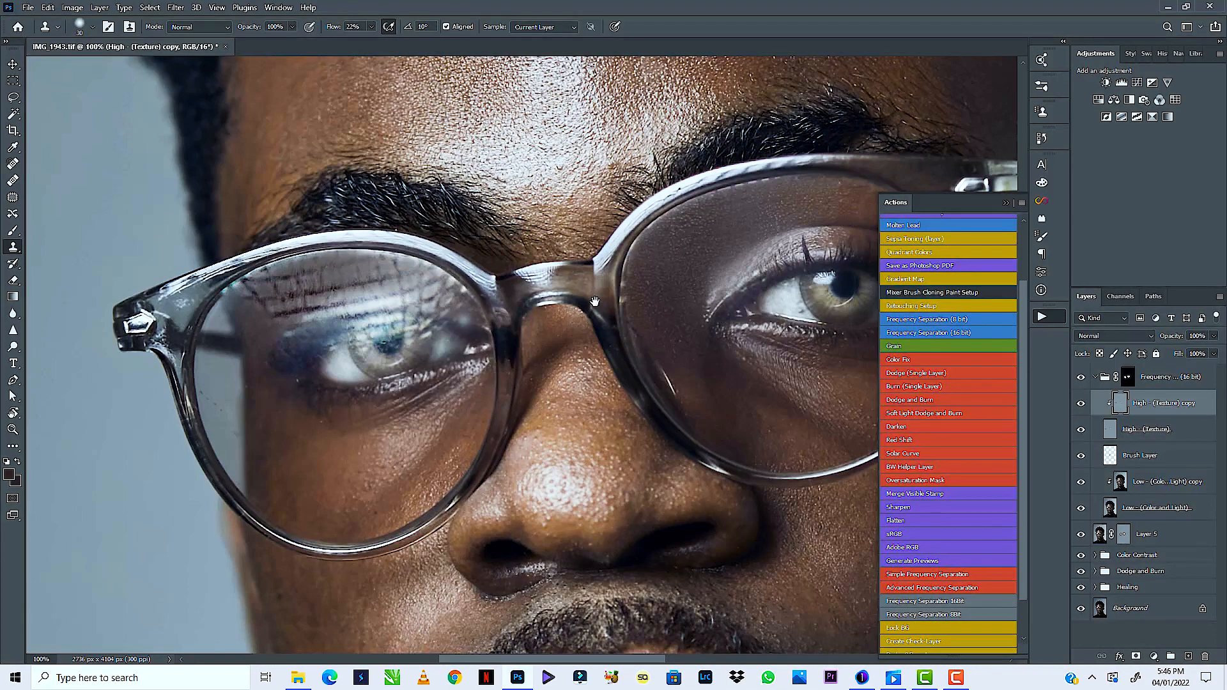
Set the clone source to flip horizontally and clone the right-hand eye's upper eyelid texture onto the left-hand eyelid
drag(594, 300, 458, 276)
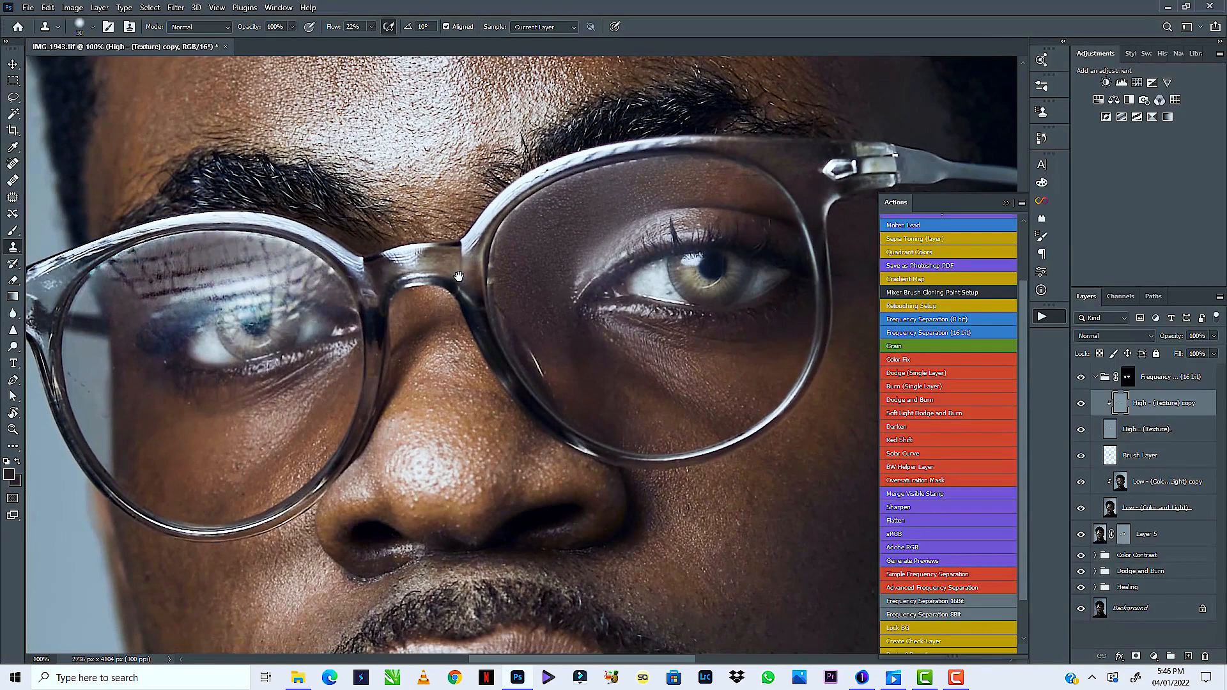
key(ctrl+minus)
key(ctrl+minus)
key(ctrl+minus)
key(ctrl+plus)
key(ctrl+plus)
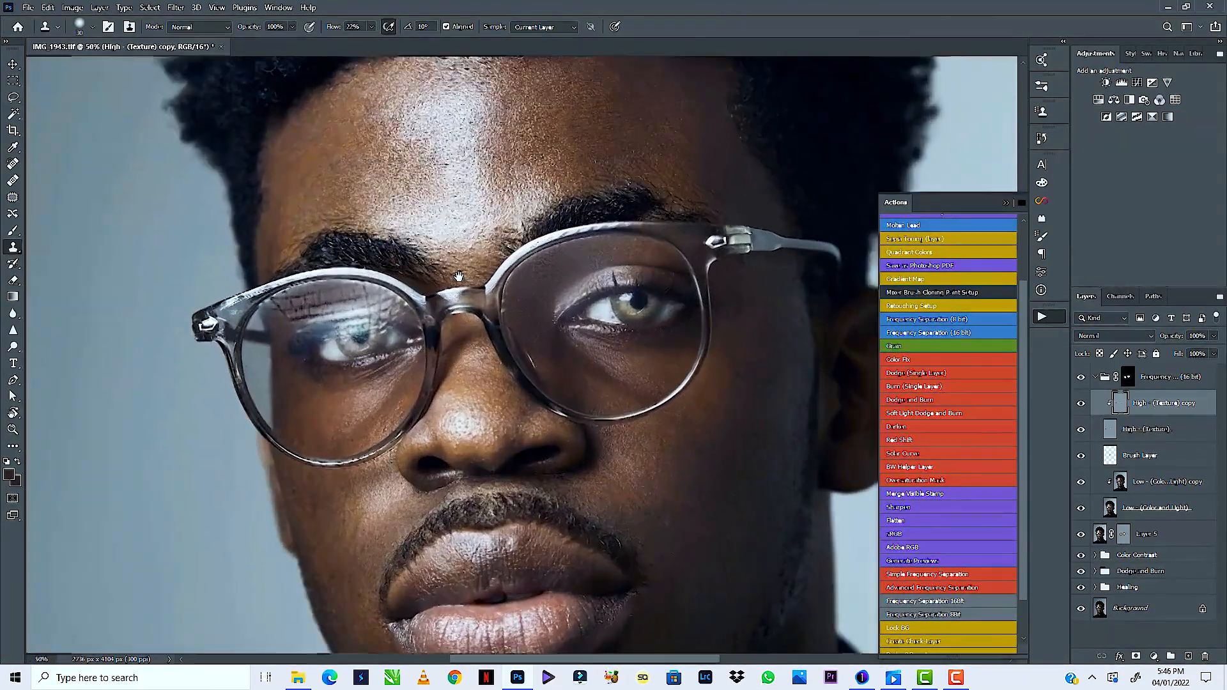
key(ctrl+plus)
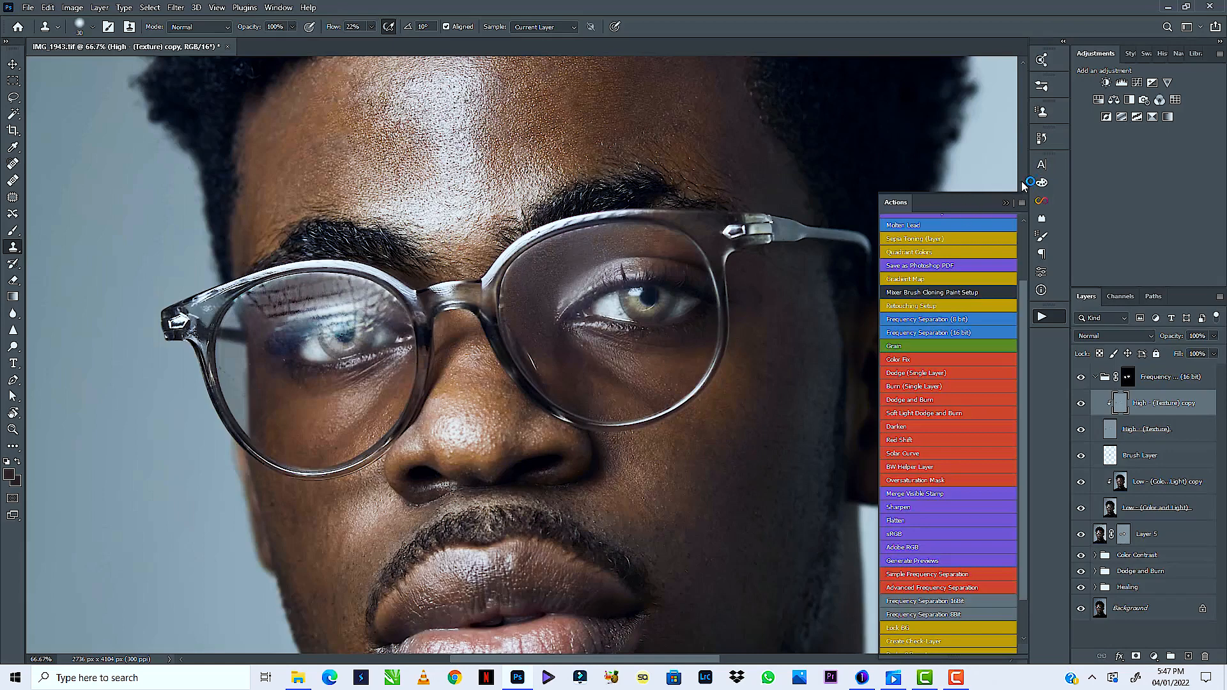
click(1042, 112)
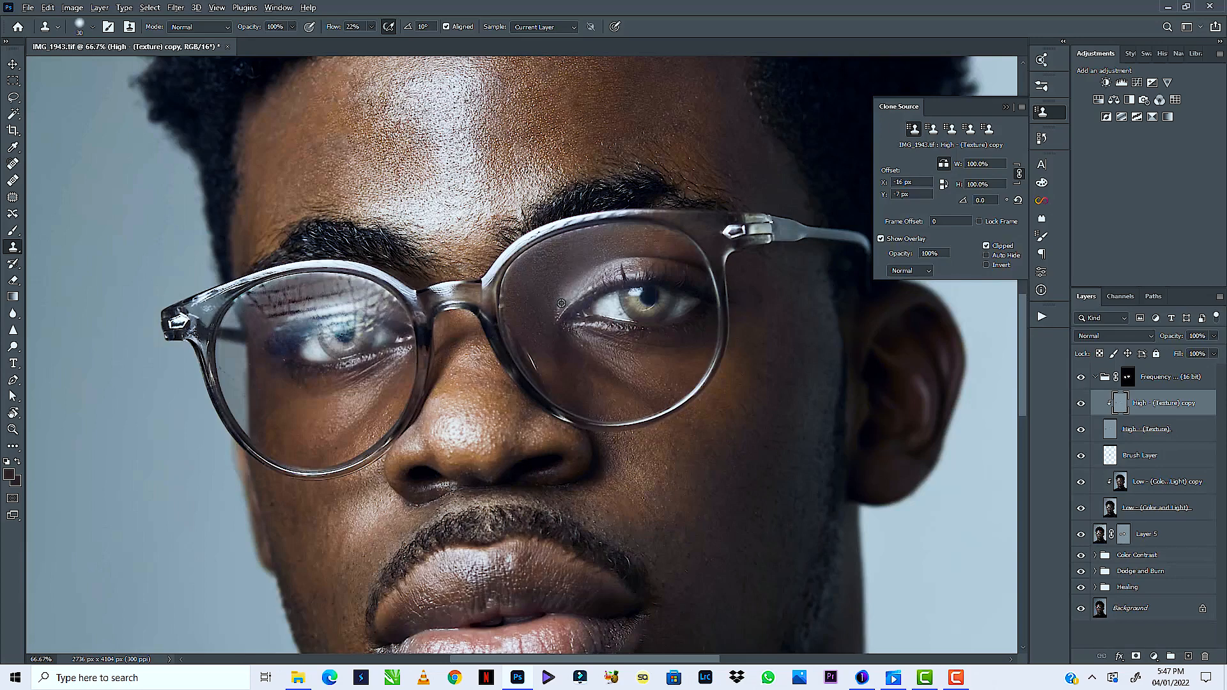
alt+click(588, 284)
mouse_move(397, 312)
mouse_down()
mouse_move(371, 307)
mouse_move(401, 317)
mouse_move(372, 299)
mouse_move(383, 306)
mouse_move(325, 310)
mouse_move(376, 291)
mouse_move(308, 307)
mouse_move(368, 295)
mouse_move(345, 287)
mouse_move(372, 290)
mouse_move(342, 280)
mouse_move(397, 293)
mouse_move(321, 286)
mouse_move(358, 286)
mouse_move(406, 318)
mouse_move(337, 304)
mouse_move(318, 315)
mouse_move(401, 325)
mouse_move(317, 305)
mouse_up()
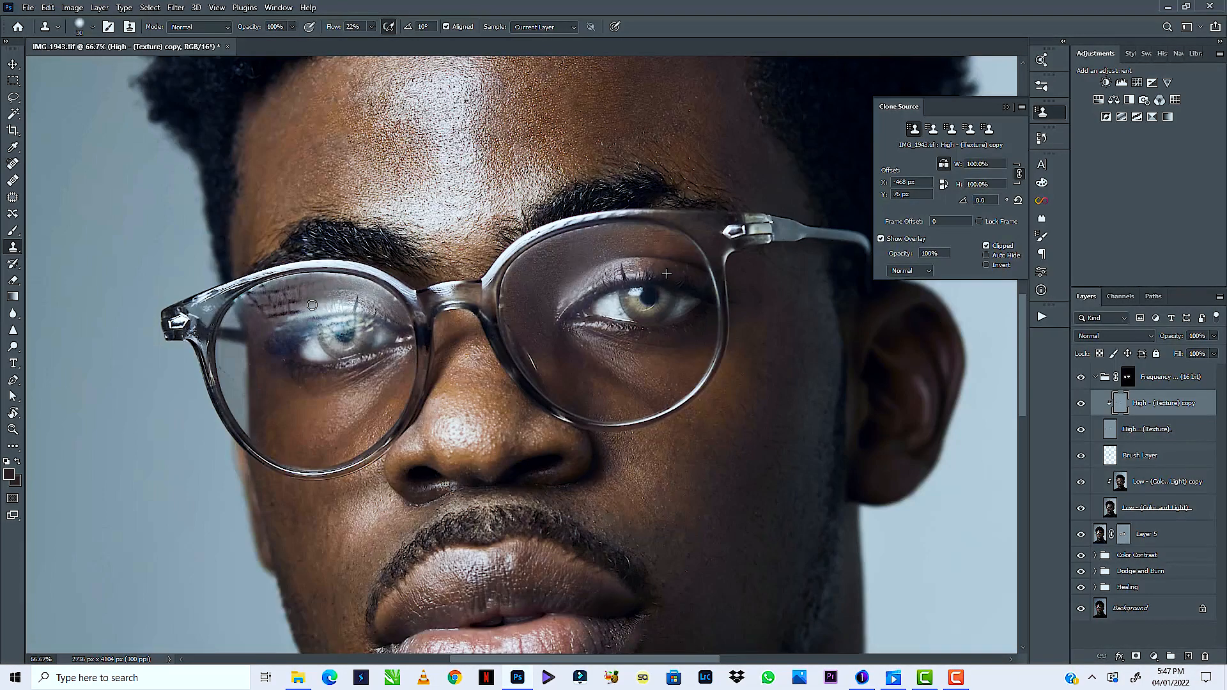
Raise the Clone Stamp flow to 49% and continue cloning mirrored eyelid and lash texture over the left-hand lens's reflection
click(370, 27)
drag(373, 40, 388, 41)
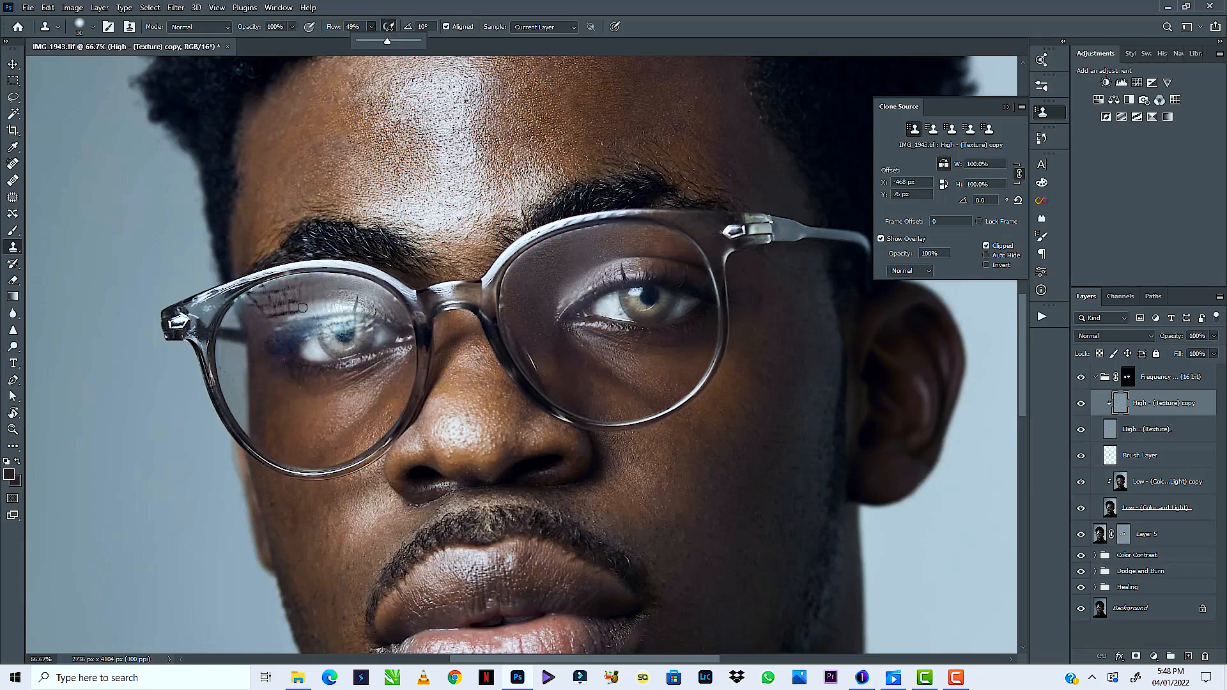
drag(349, 305, 342, 307)
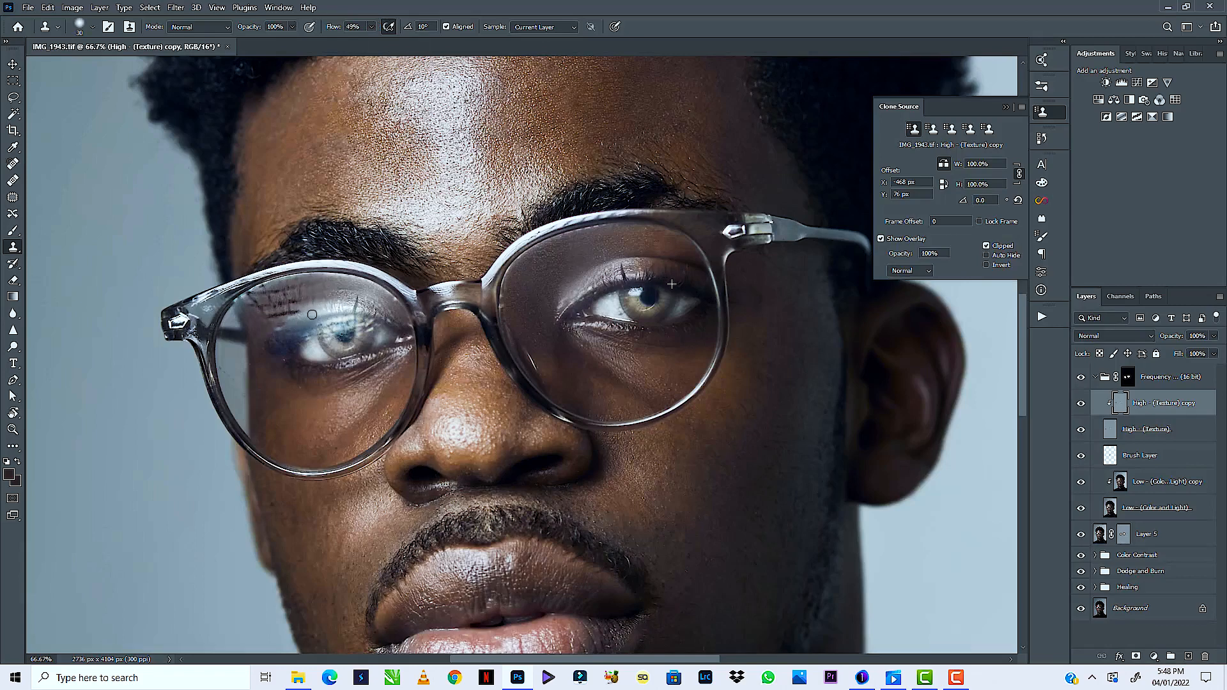
drag(312, 314, 292, 325)
drag(284, 304, 266, 314)
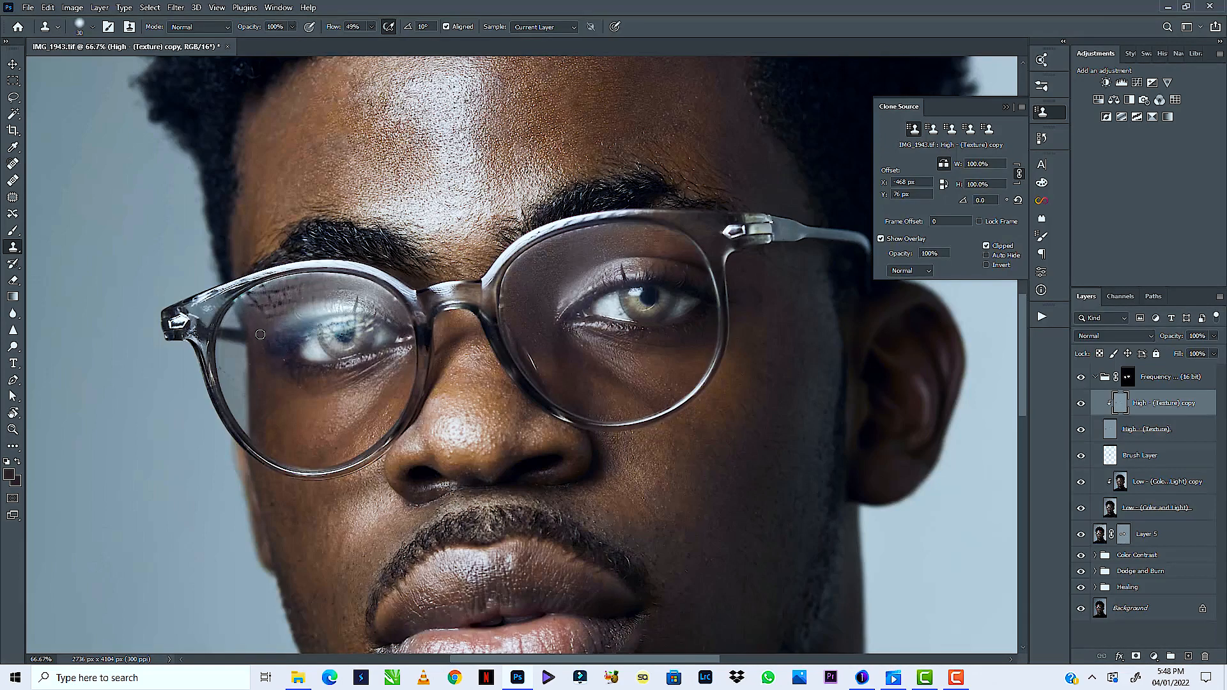
Try to clone skin texture from above the right-hand eyelid over the grid reflection in the left-hand lens
alt+click(644, 243)
mouse_move(275, 299)
mouse_down()
mouse_move(262, 324)
mouse_move(316, 294)
mouse_move(291, 297)
mouse_move(325, 296)
mouse_move(287, 291)
mouse_move(306, 285)
mouse_move(269, 325)
mouse_move(277, 317)
mouse_move(264, 315)
mouse_move(263, 335)
mouse_move(287, 331)
mouse_move(268, 350)
mouse_move(323, 312)
mouse_move(260, 342)
mouse_move(285, 307)
mouse_up()
alt+click(257, 327)
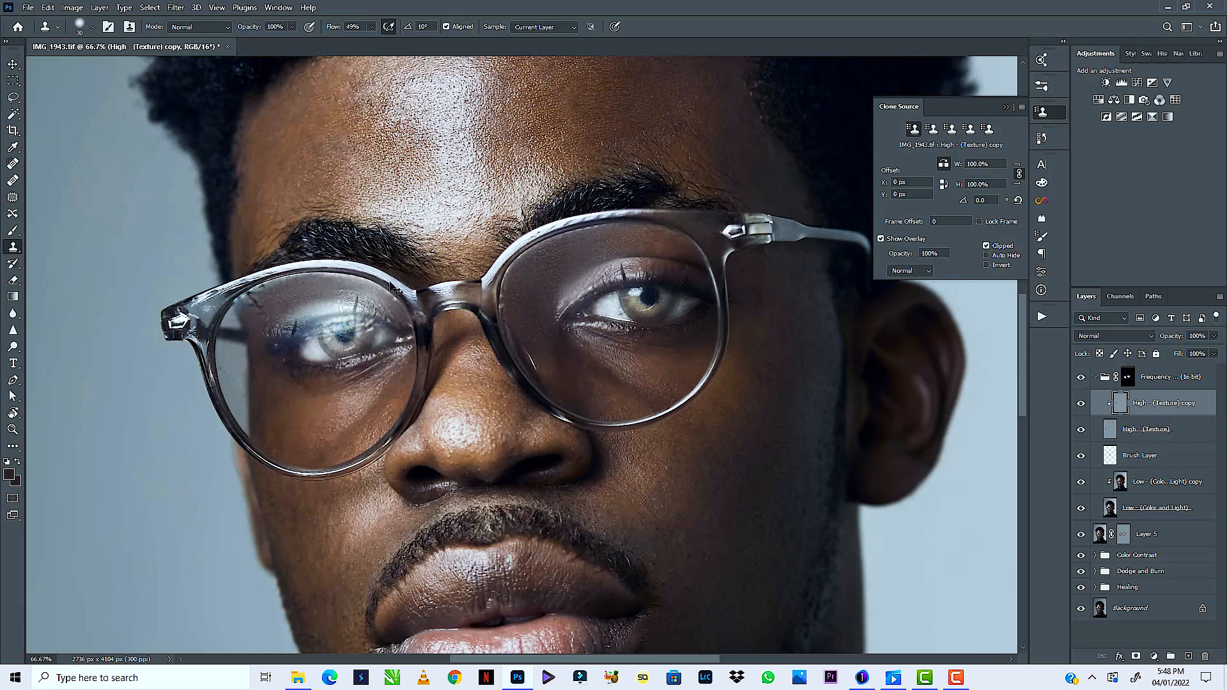
key(ctrl+z)
key(ctrl+z)
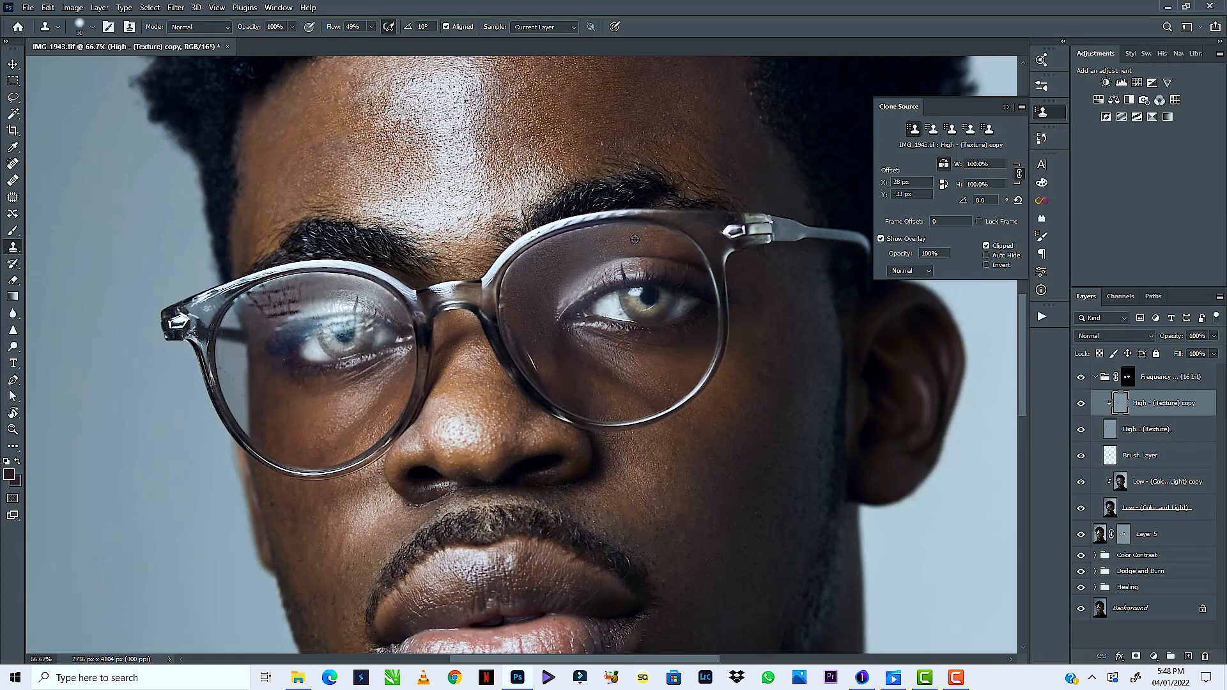
Clone texture over the grid reflection above the left-hand eyelid and undo the stroke sampled near the right-hand lens's nose side
alt+click(265, 269)
mouse_move(273, 292)
mouse_down()
mouse_move(439, 264)
mouse_move(265, 314)
mouse_move(283, 290)
mouse_move(310, 299)
mouse_move(280, 317)
mouse_move(337, 294)
mouse_move(296, 294)
mouse_move(373, 300)
mouse_move(315, 309)
mouse_move(316, 294)
mouse_move(294, 306)
mouse_move(331, 289)
mouse_up()
alt+click(655, 246)
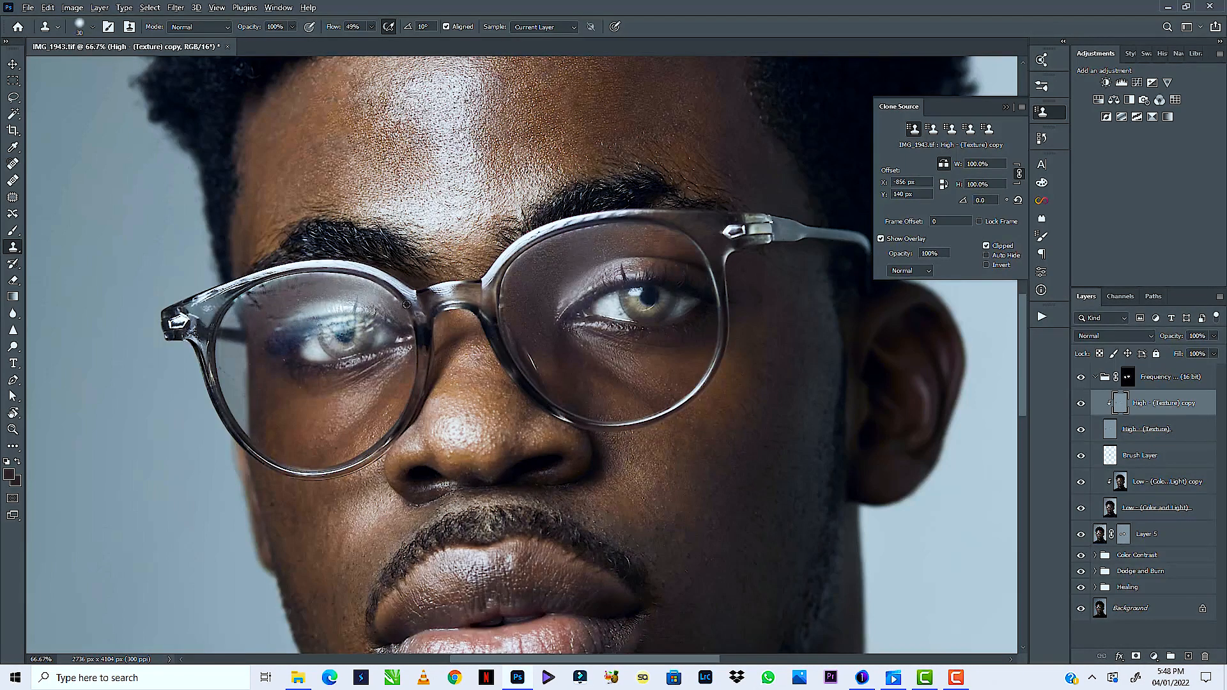
alt+click(534, 278)
mouse_move(251, 317)
mouse_down()
mouse_move(287, 283)
mouse_move(276, 298)
mouse_move(296, 312)
mouse_move(281, 312)
mouse_up()
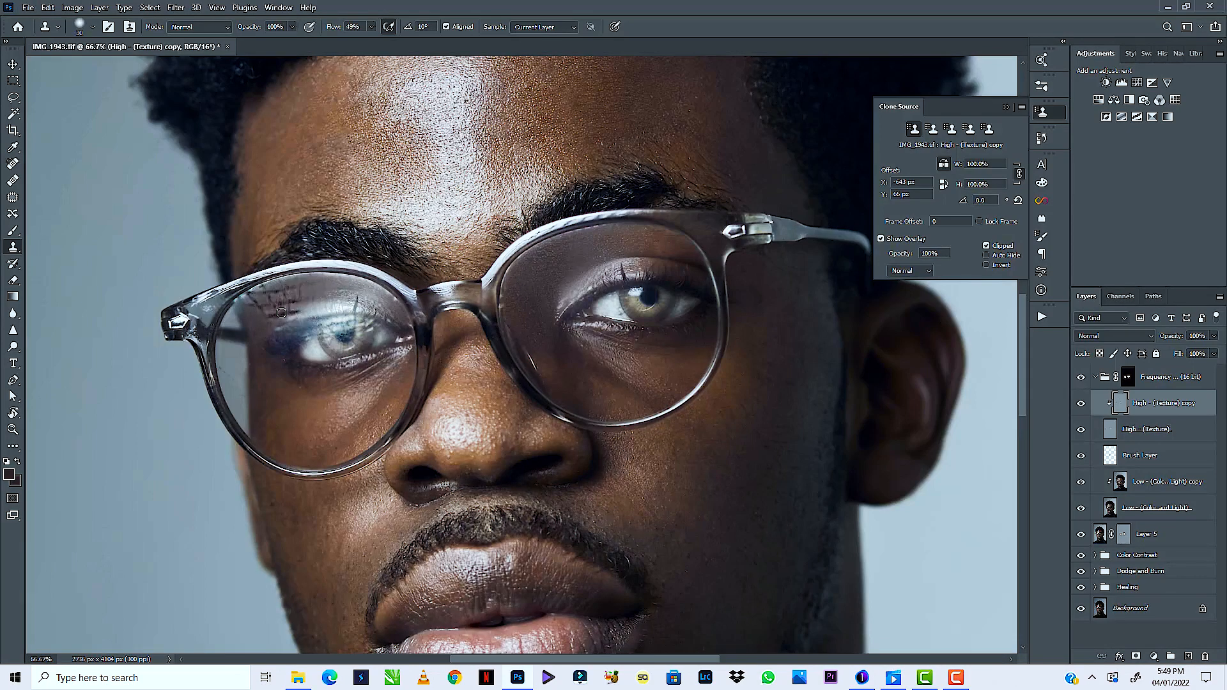
key(ctrl+z)
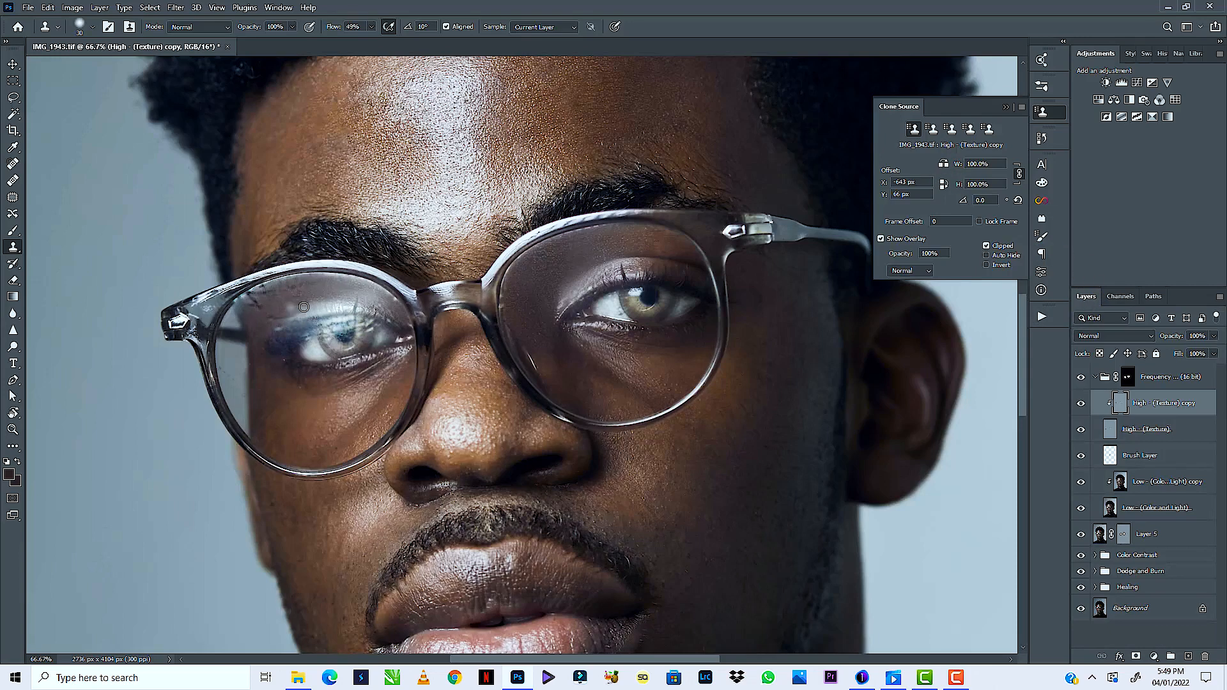
Turn off clone source mirroring and clone nearby clean texture over the leftover reflection in the left-hand lens's upper outer area
alt+click(313, 289)
drag(283, 293, 261, 292)
alt+click(277, 297)
drag(302, 278, 261, 291)
alt+click(280, 289)
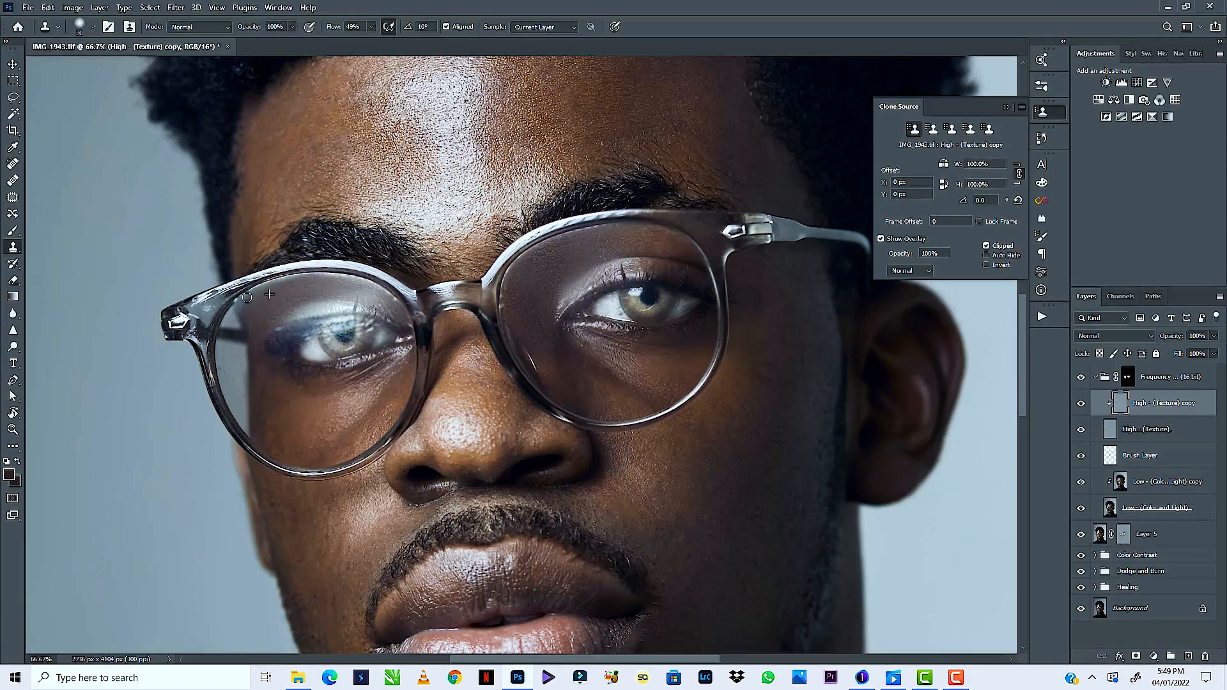
click(246, 319)
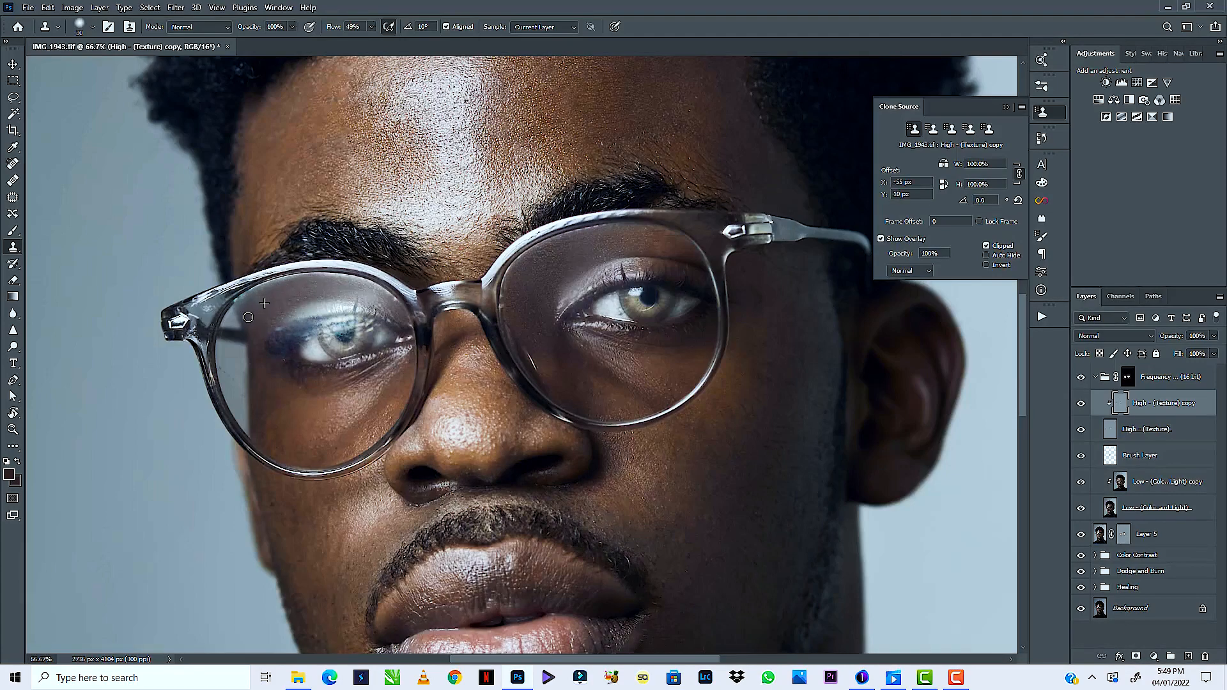
Clean the texture around the left-hand eyelid and outer eye corner with short Clone Stamp strokes and review the whole portrait
alt+click(352, 299)
click(390, 304)
alt+click(311, 341)
drag(293, 323, 295, 325)
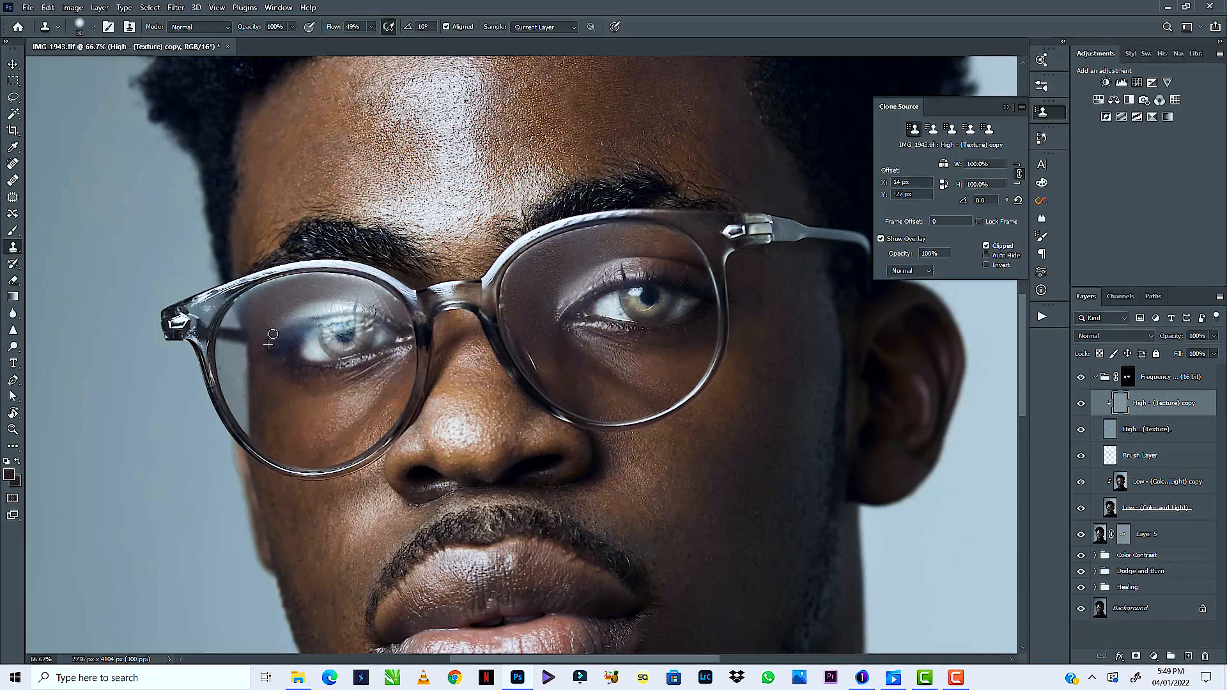
alt+click(291, 336)
drag(322, 320, 315, 319)
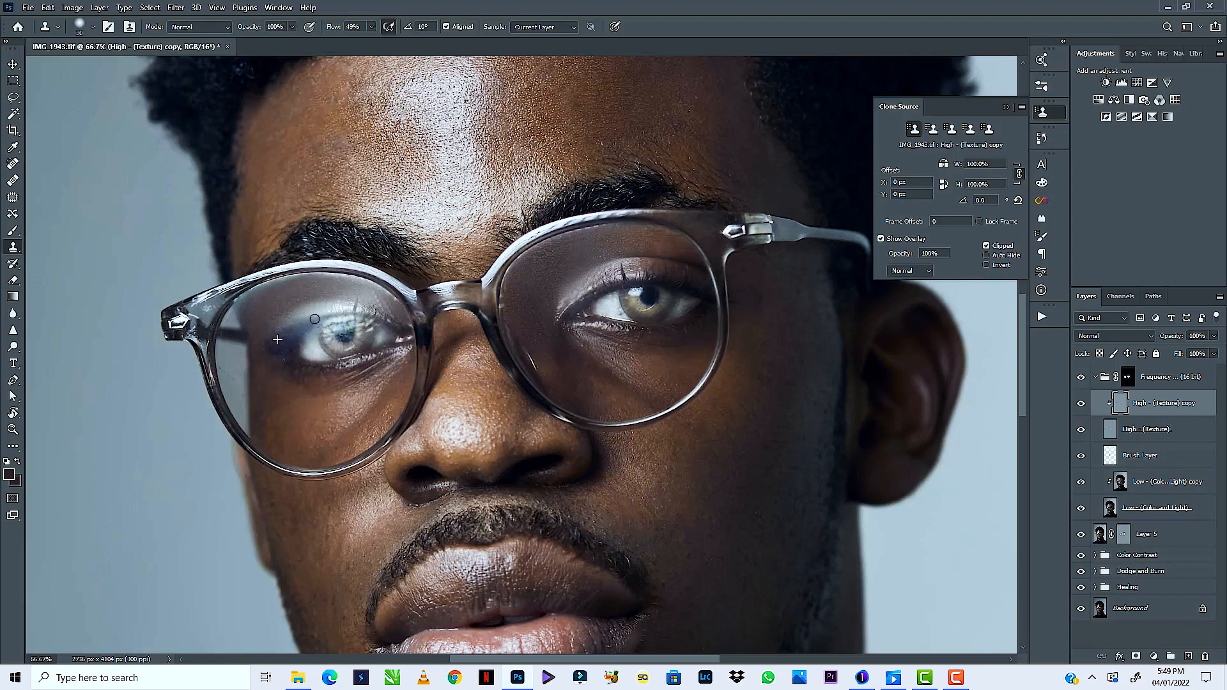
click(396, 271)
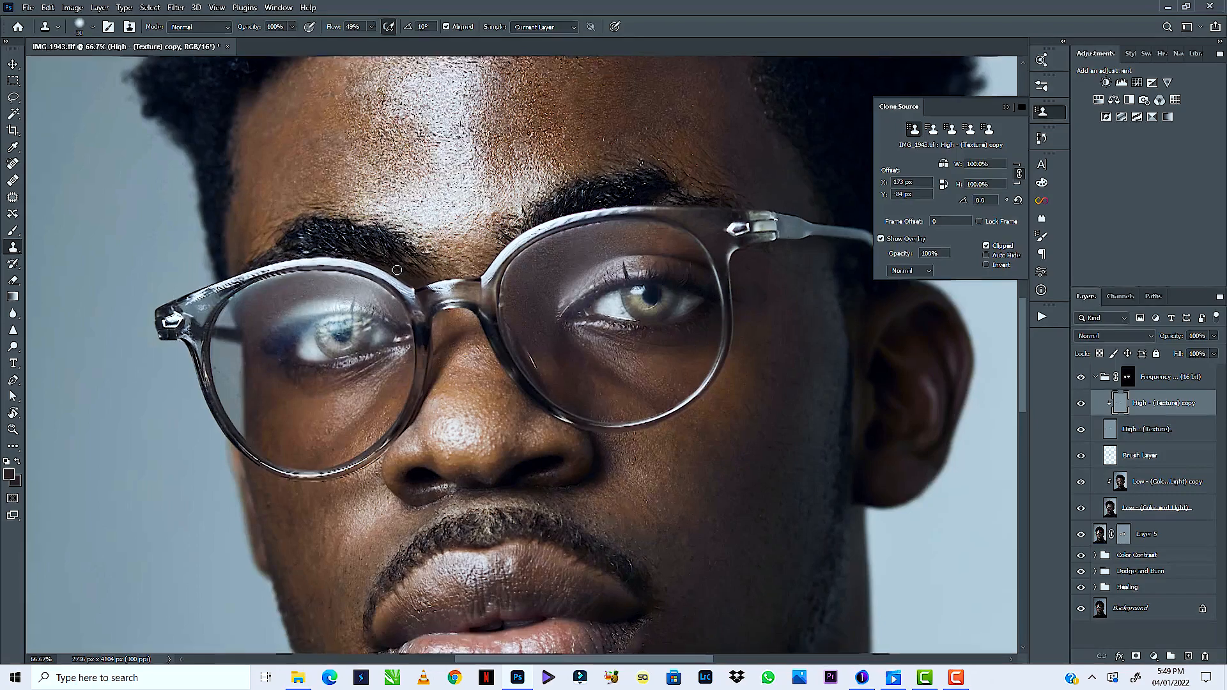
key(ctrl+0)
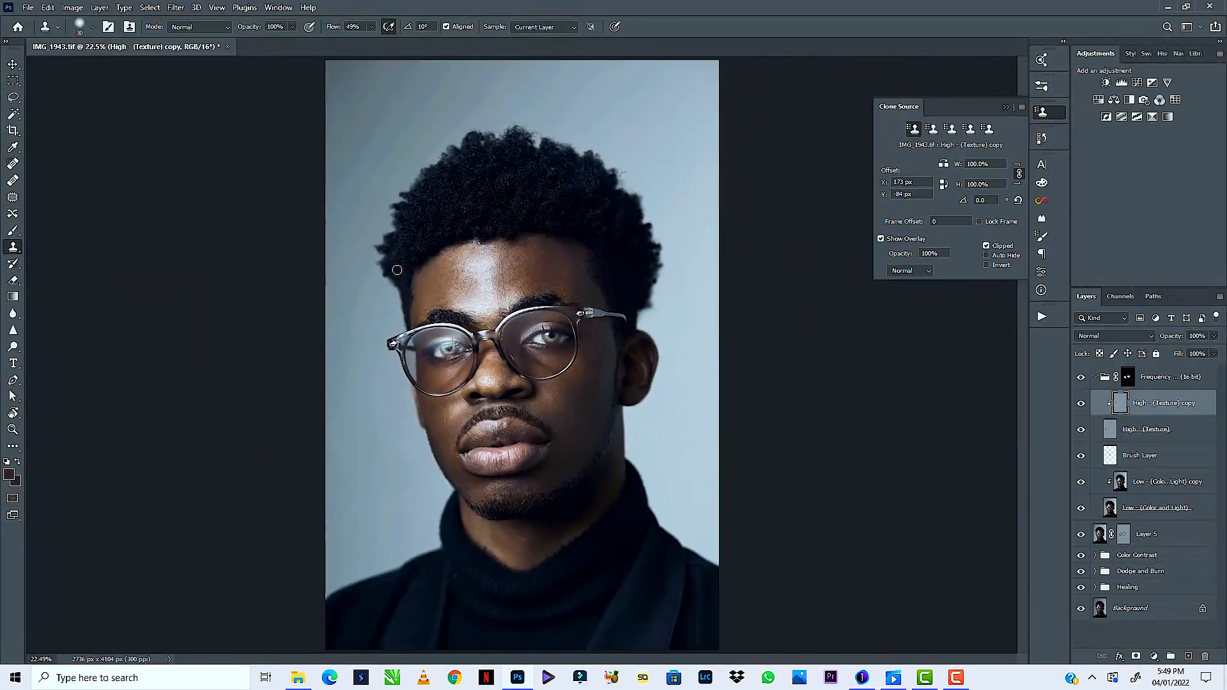
Compare the glasses before and after by toggling the High texture copy and the Frequency Separation group's visibility
key(ctrl+plus)
key(ctrl+plus)
key(ctrl+plus)
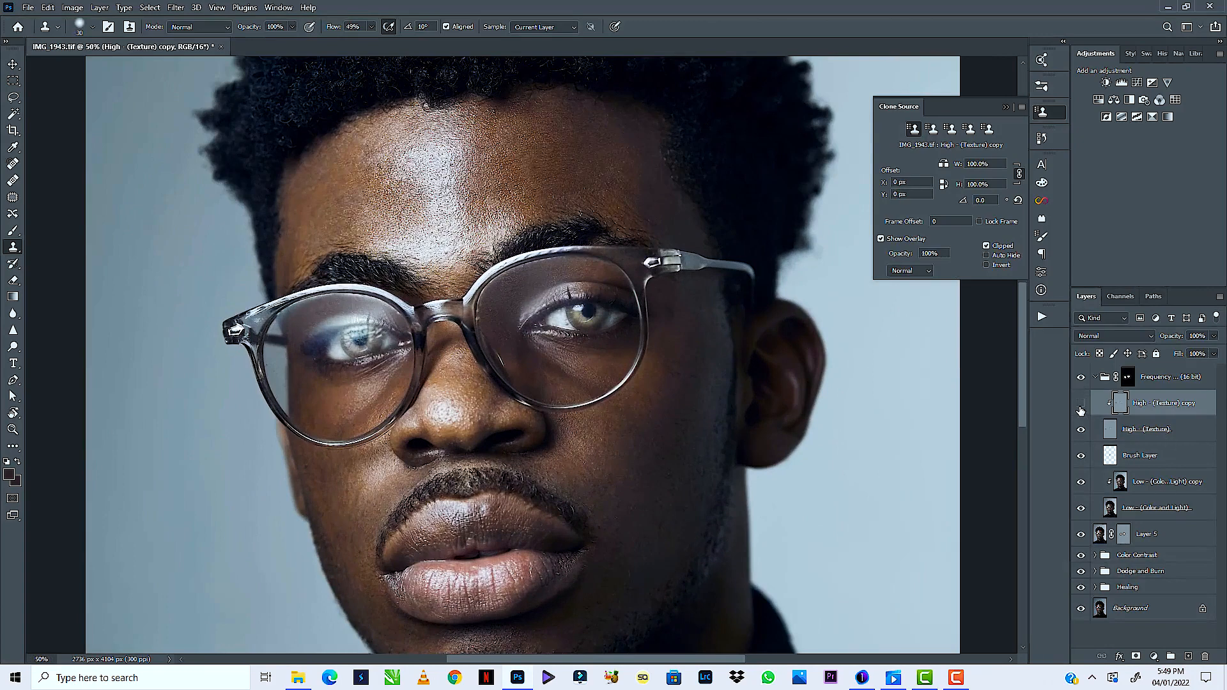
click(1080, 403)
click(1081, 377)
click(1081, 378)
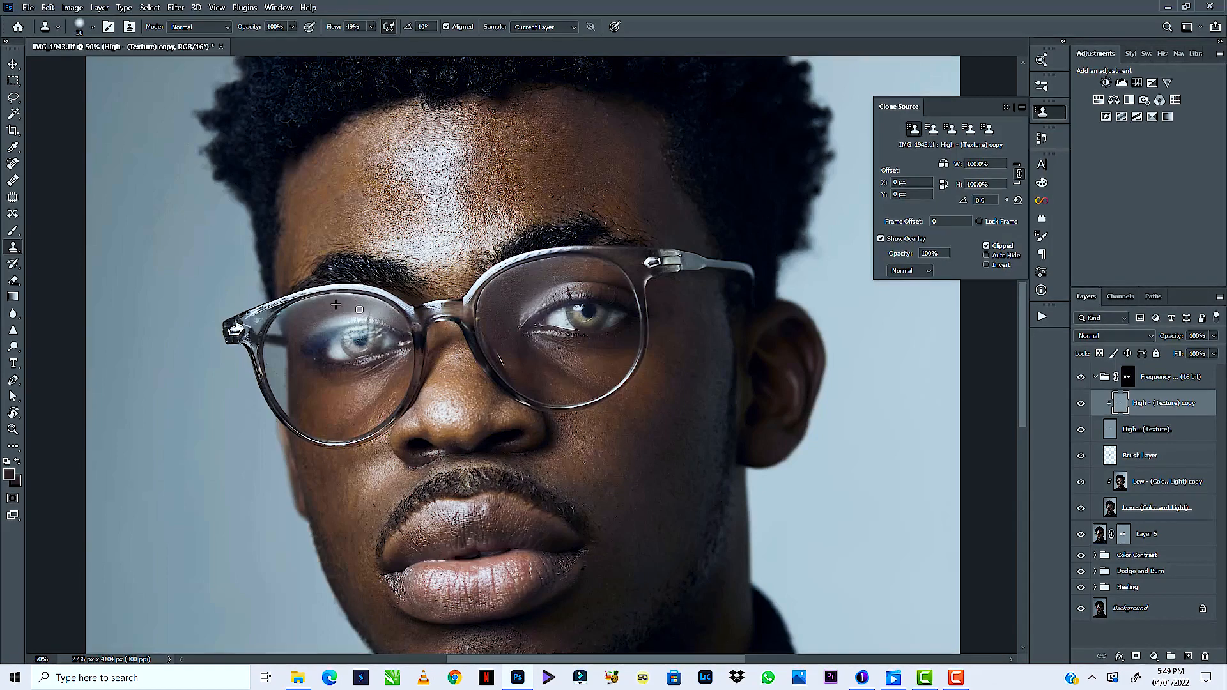
Clone clean texture above the left-hand eyelid, and with a smaller brush over the reflected streaks on the iris's nose side
drag(349, 298, 356, 305)
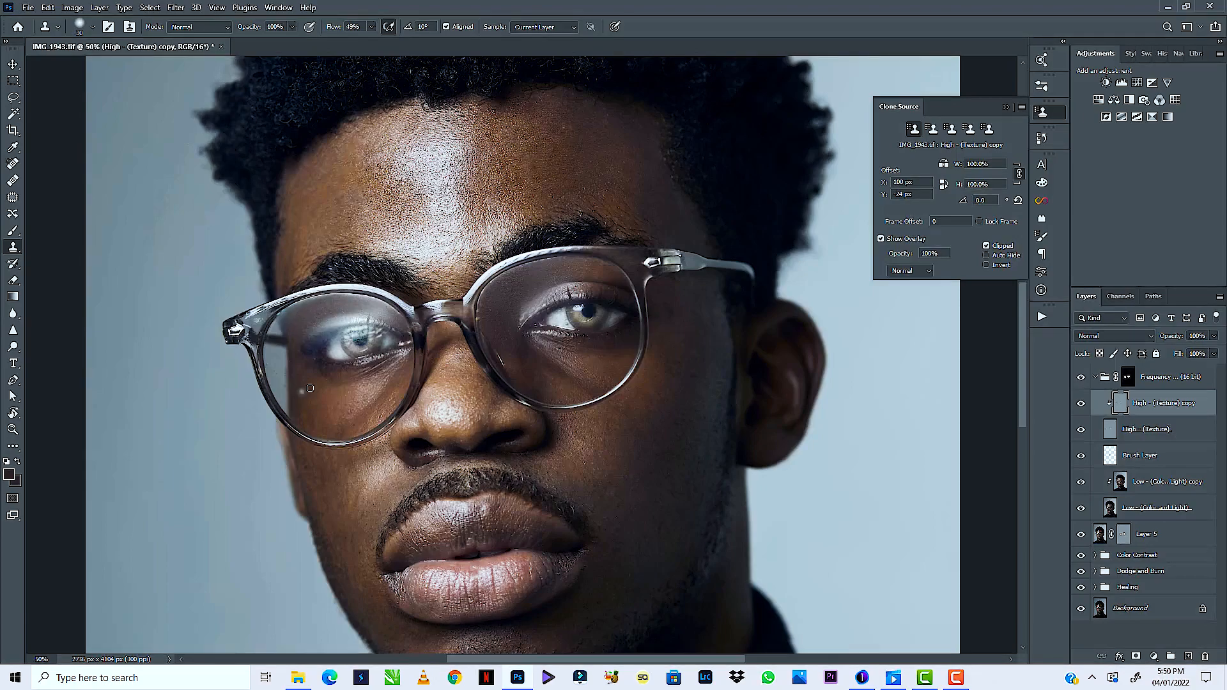
key(ctrl+space)
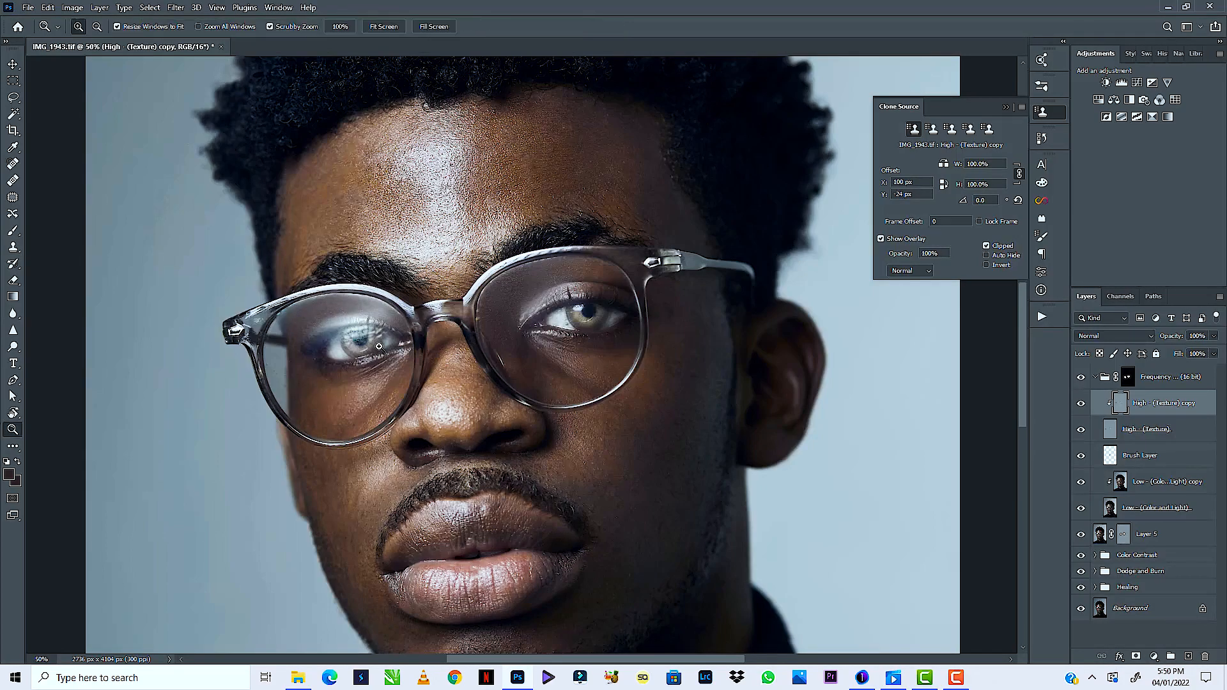
click(381, 345)
click(381, 345)
click(380, 345)
click(379, 345)
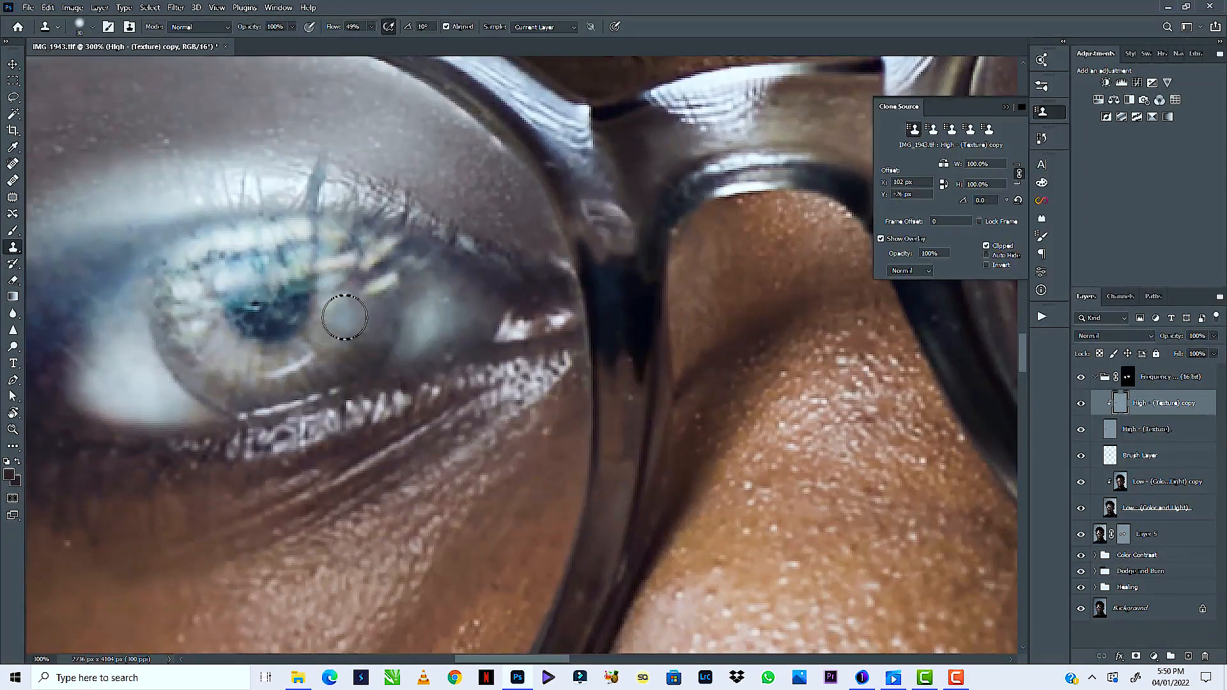
key(bracketleft)
key(bracketleft)
key(bracketleft)
key(bracketleft)
key(bracketleft)
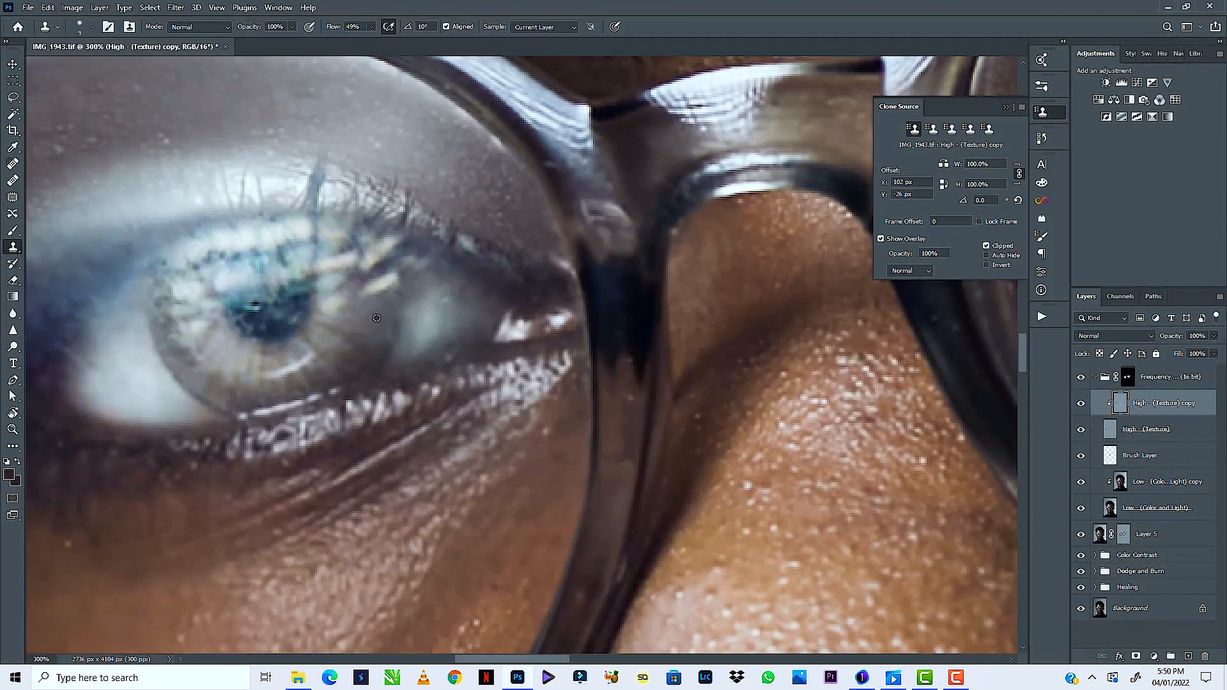
alt+click(387, 280)
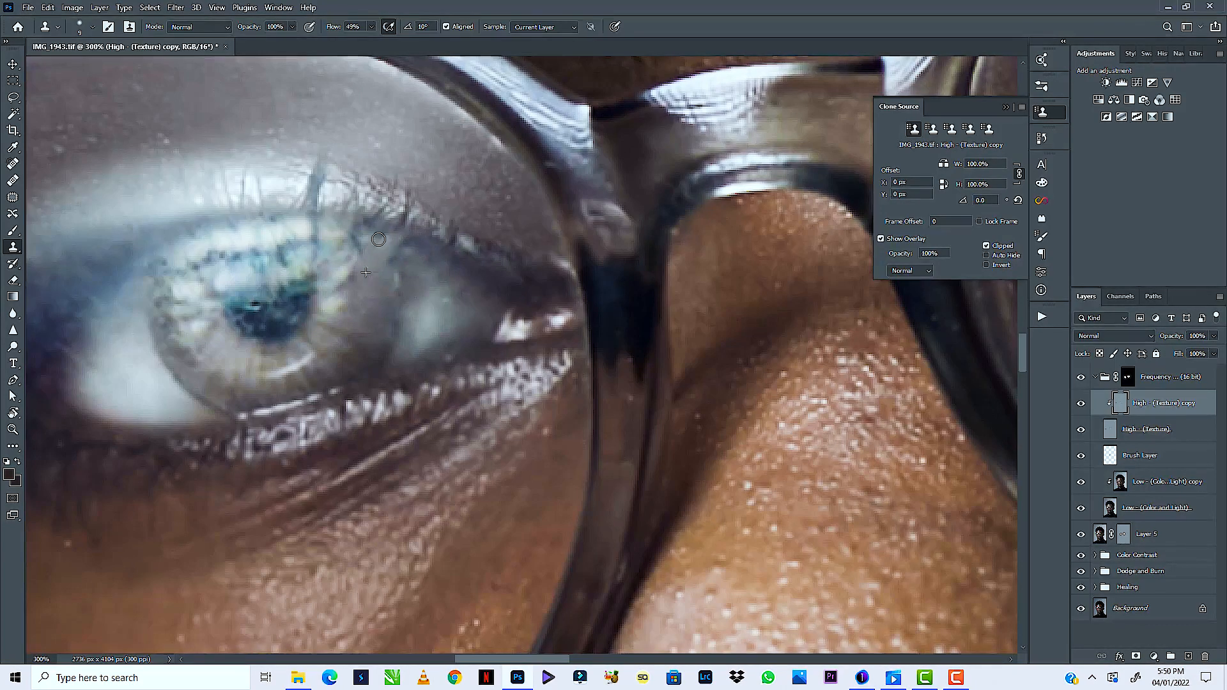
mouse_move(374, 251)
mouse_down()
mouse_move(347, 230)
mouse_move(363, 296)
mouse_move(328, 235)
mouse_move(355, 248)
mouse_move(328, 303)
mouse_move(338, 263)
mouse_move(325, 237)
mouse_up()
alt+click(347, 266)
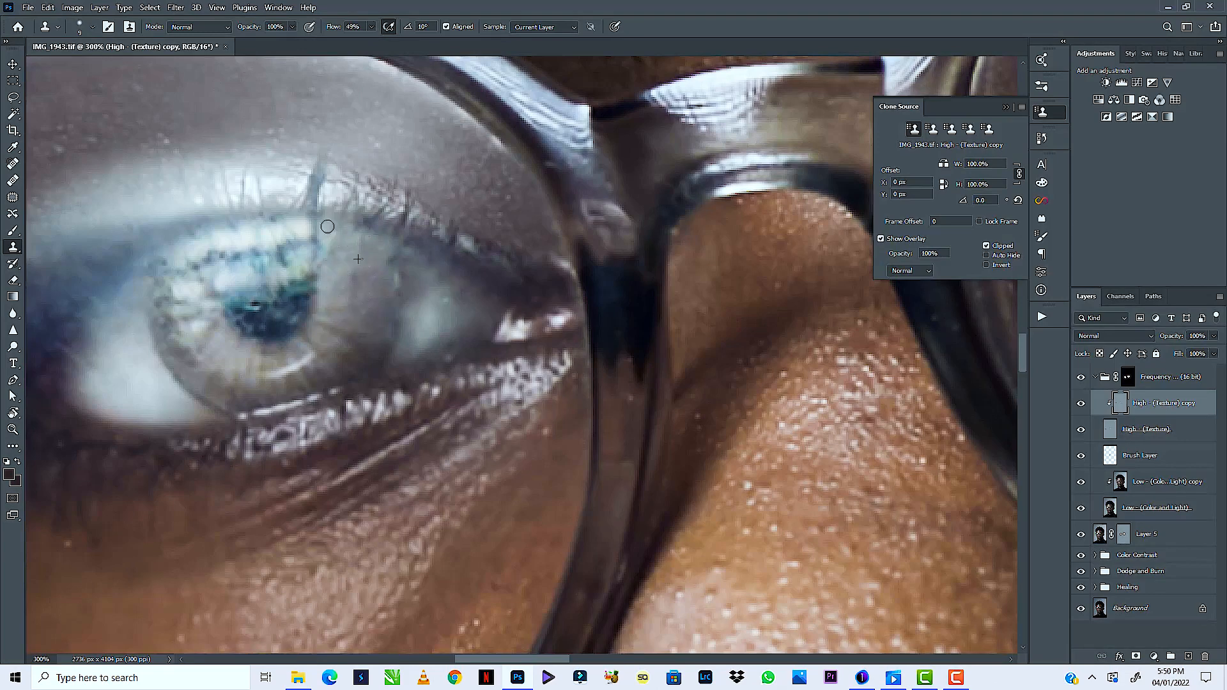
Clone nearby iris texture over the grid reflection on the upper iris and pupil of the left-hand eye
alt+click(181, 298)
mouse_move(170, 252)
mouse_down()
mouse_move(206, 282)
mouse_move(221, 252)
mouse_up()
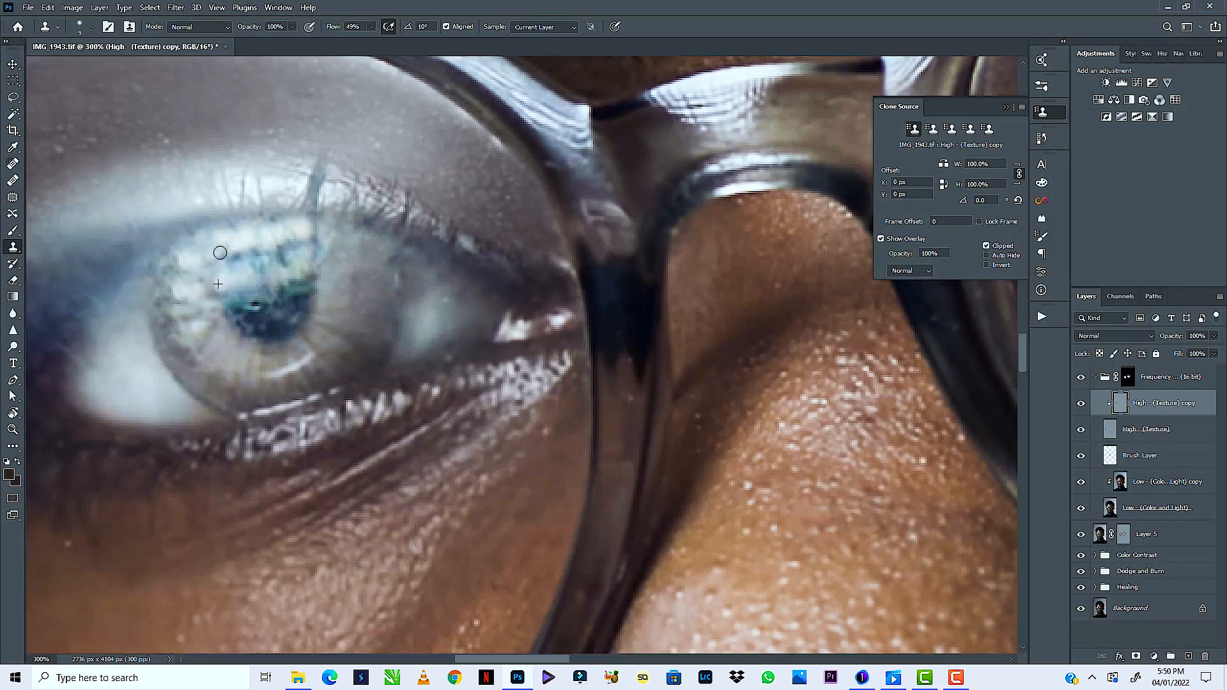
alt+click(350, 245)
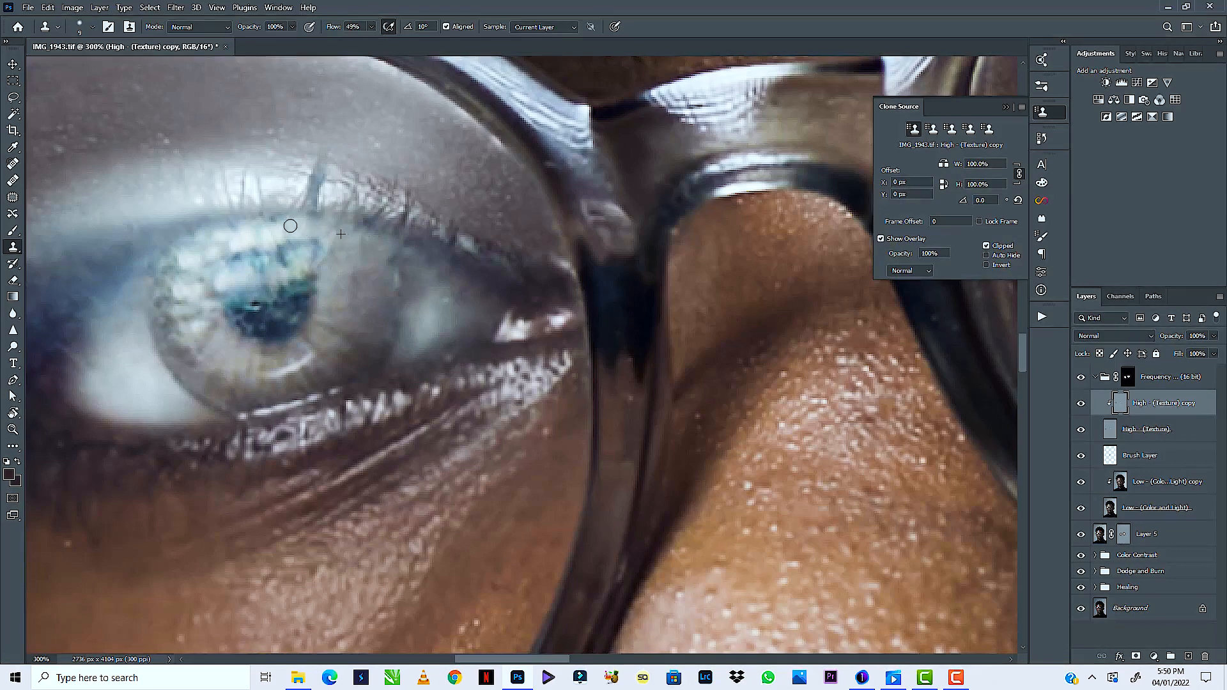
alt+click(276, 283)
drag(274, 260, 269, 260)
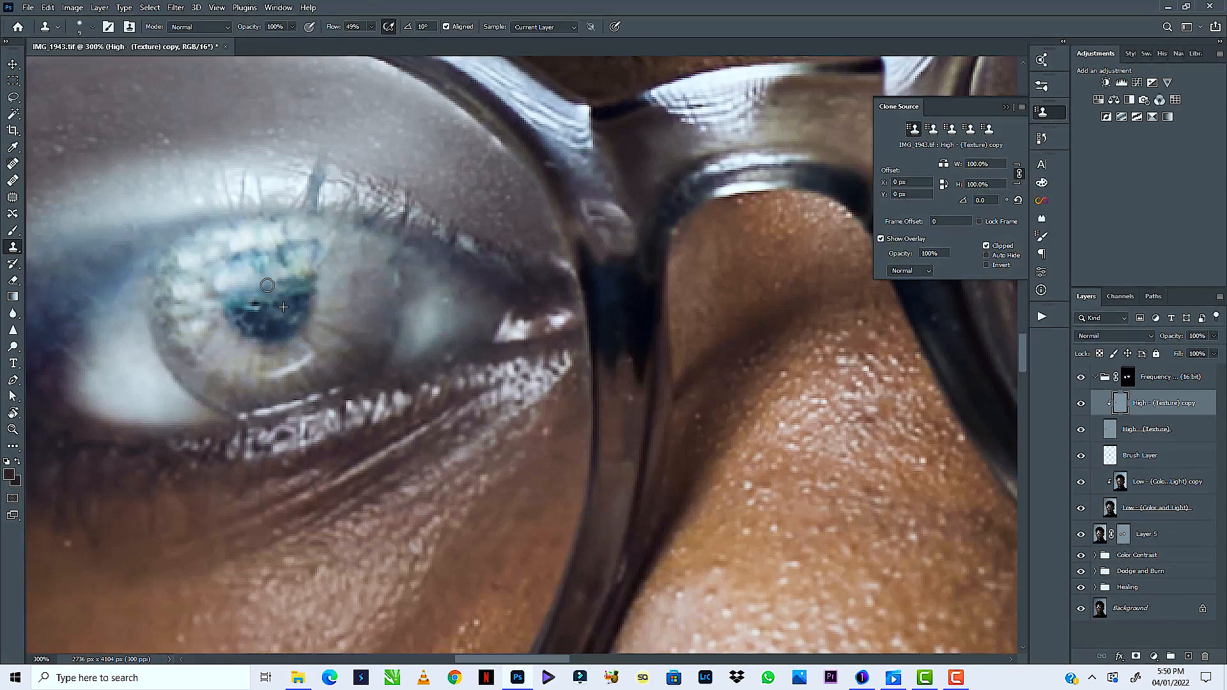
mouse_move(297, 276)
mouse_down()
mouse_move(231, 285)
mouse_move(233, 269)
mouse_move(275, 259)
mouse_move(303, 290)
mouse_move(292, 261)
mouse_move(321, 236)
mouse_move(264, 230)
mouse_up()
alt+click(322, 236)
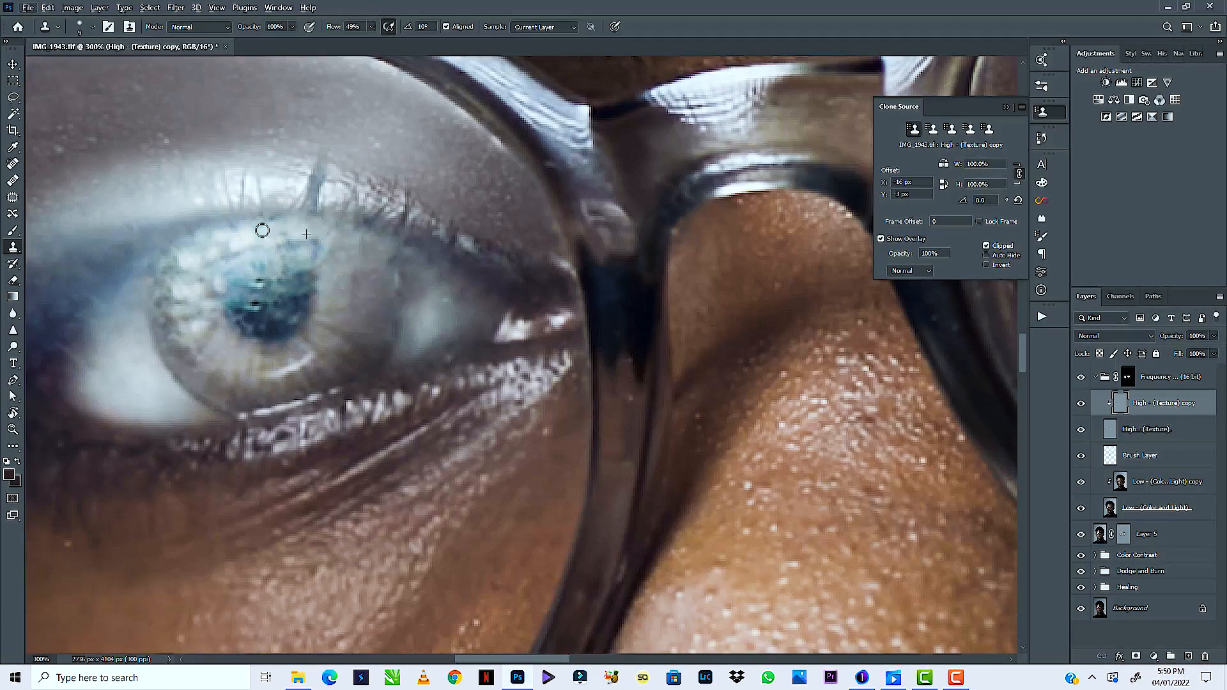
alt+click(176, 284)
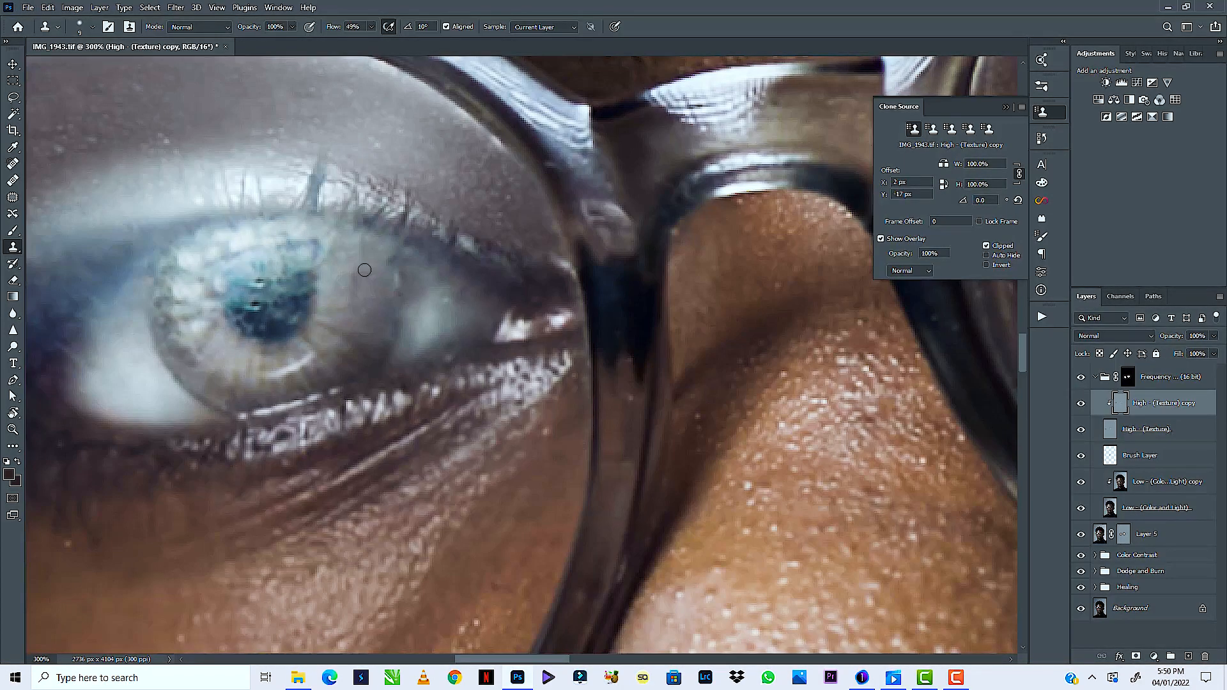
alt+click(356, 223)
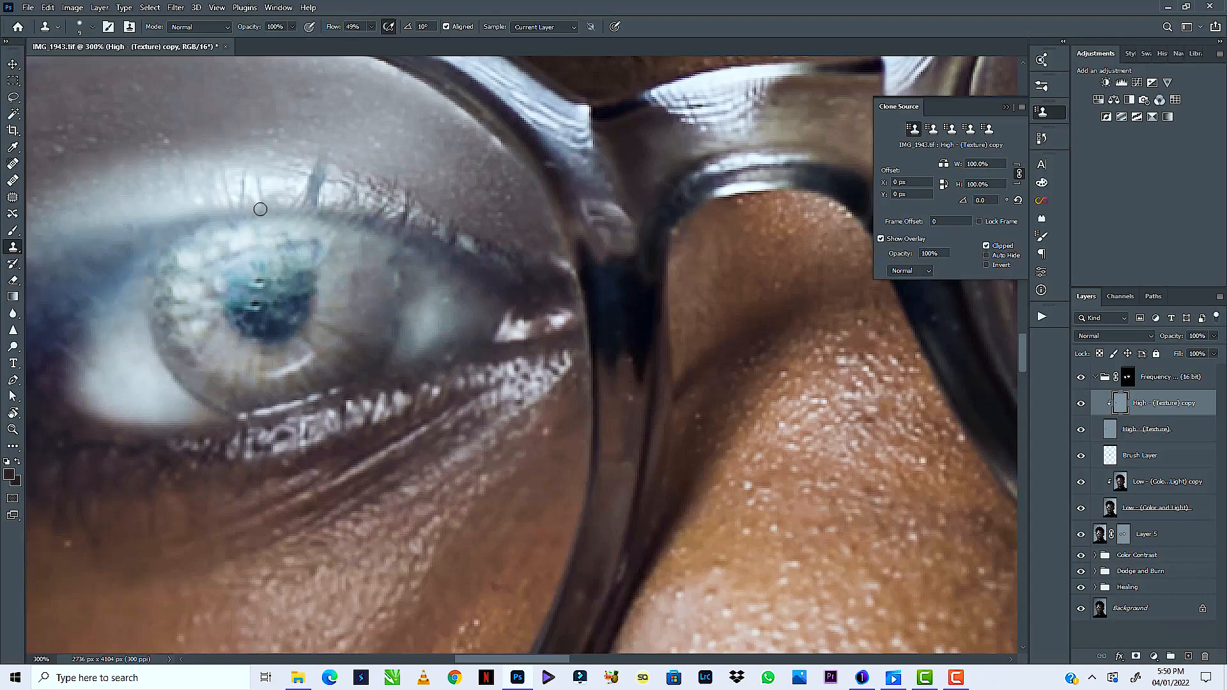
Review the whole portrait with the Frequency Separation group switched off and on
key(ctrl+minus)
key(ctrl+minus)
key(ctrl+minus)
key(ctrl+minus)
key(ctrl+minus)
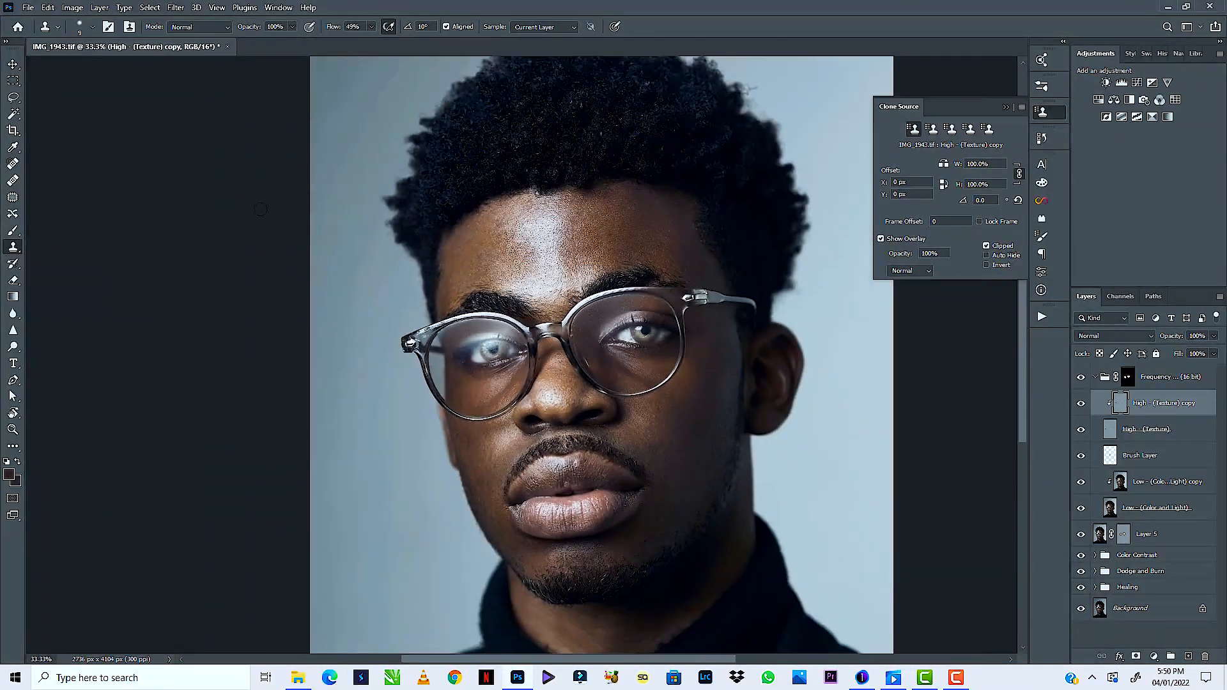
key(ctrl+0)
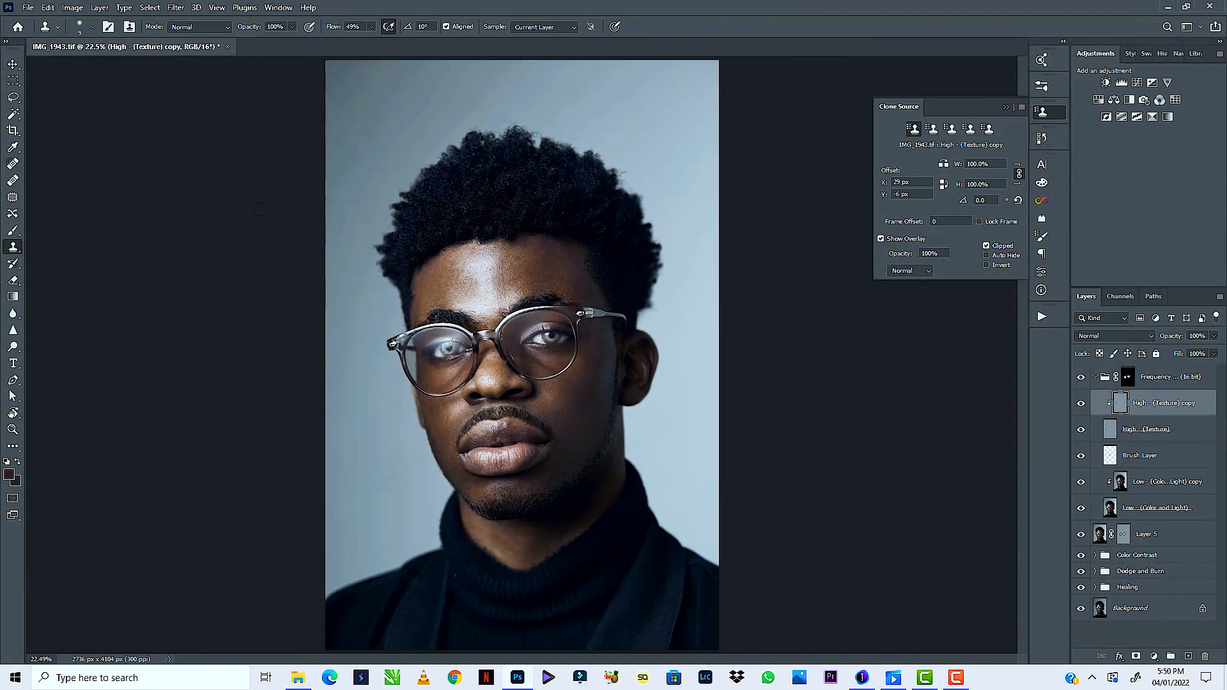
click(1081, 378)
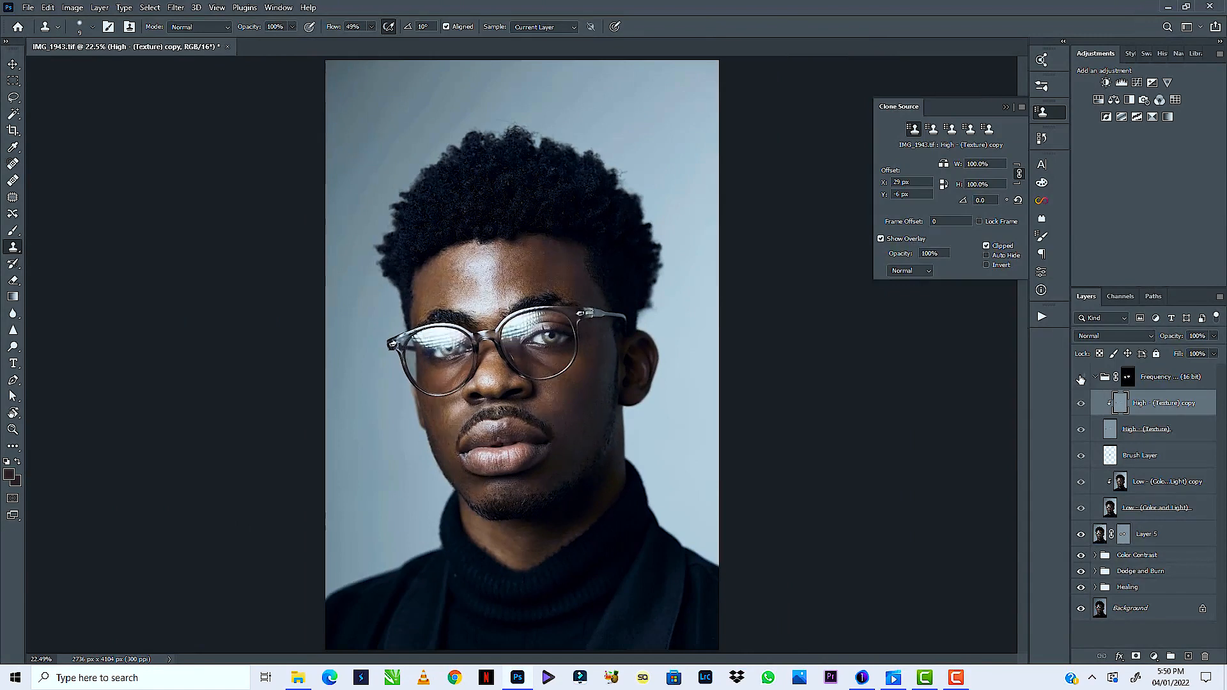
click(1081, 378)
click(1082, 378)
click(1082, 377)
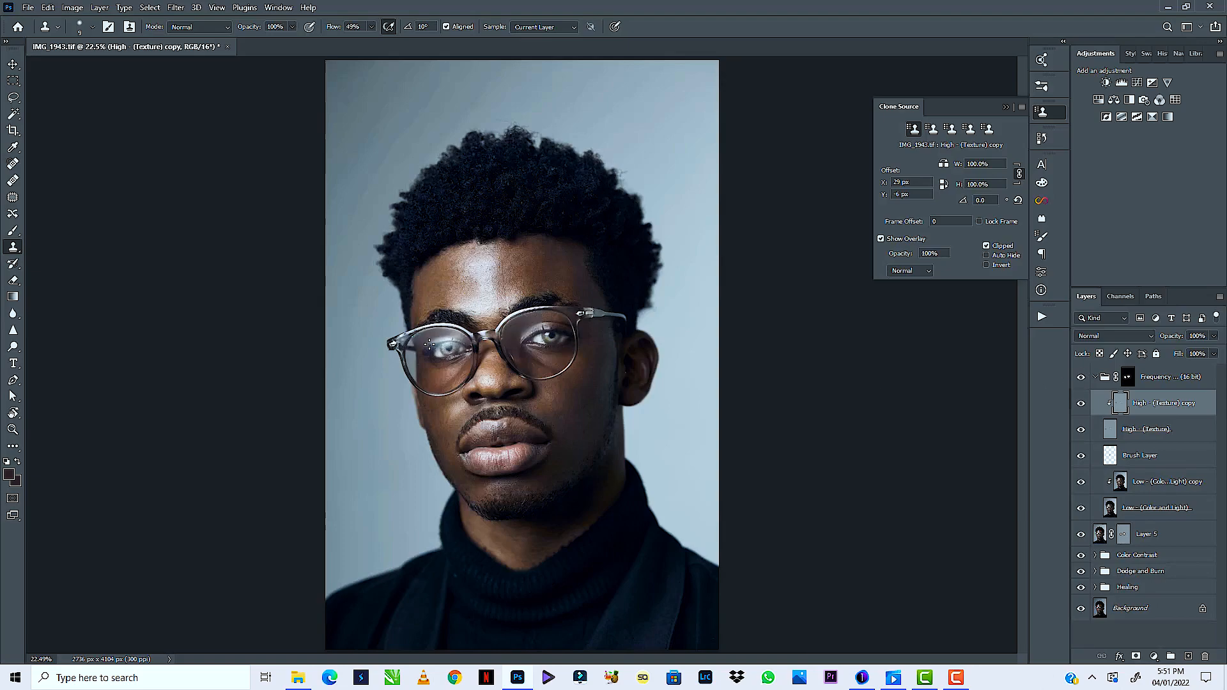
On Brush Layer, paint sampled dark skin tone at 5% flow over the haze along the left-hand lens's upper area
key(z)
drag(463, 361, 460, 355)
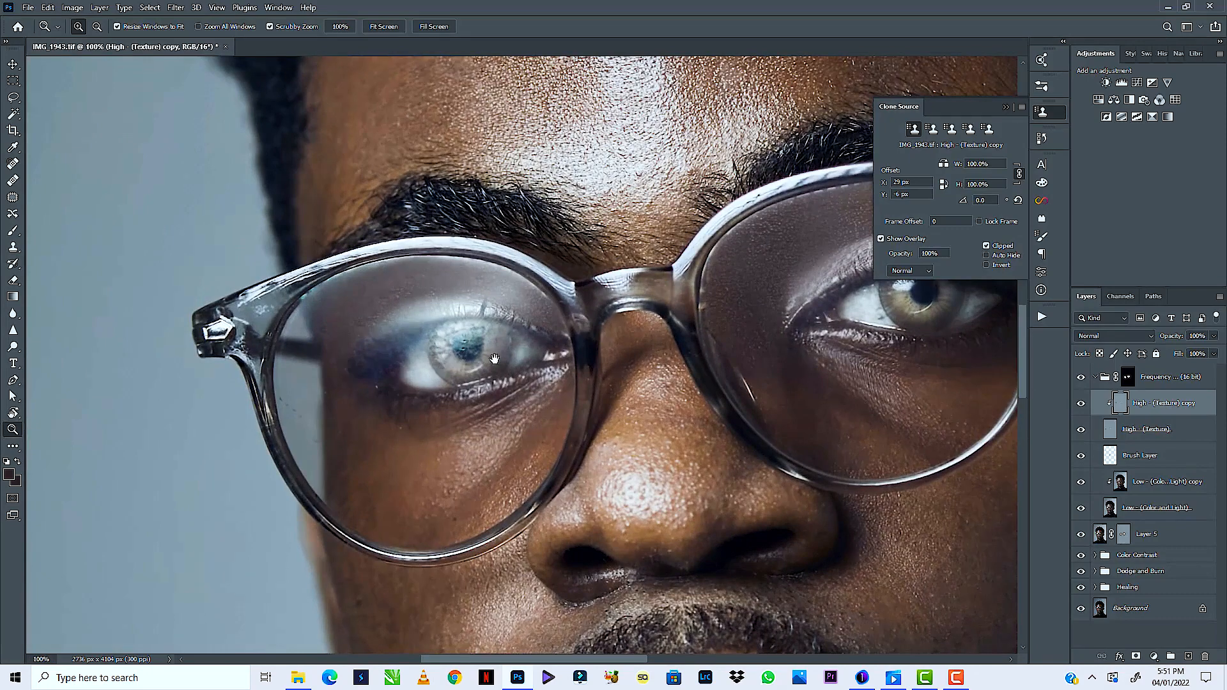
drag(494, 359, 440, 383)
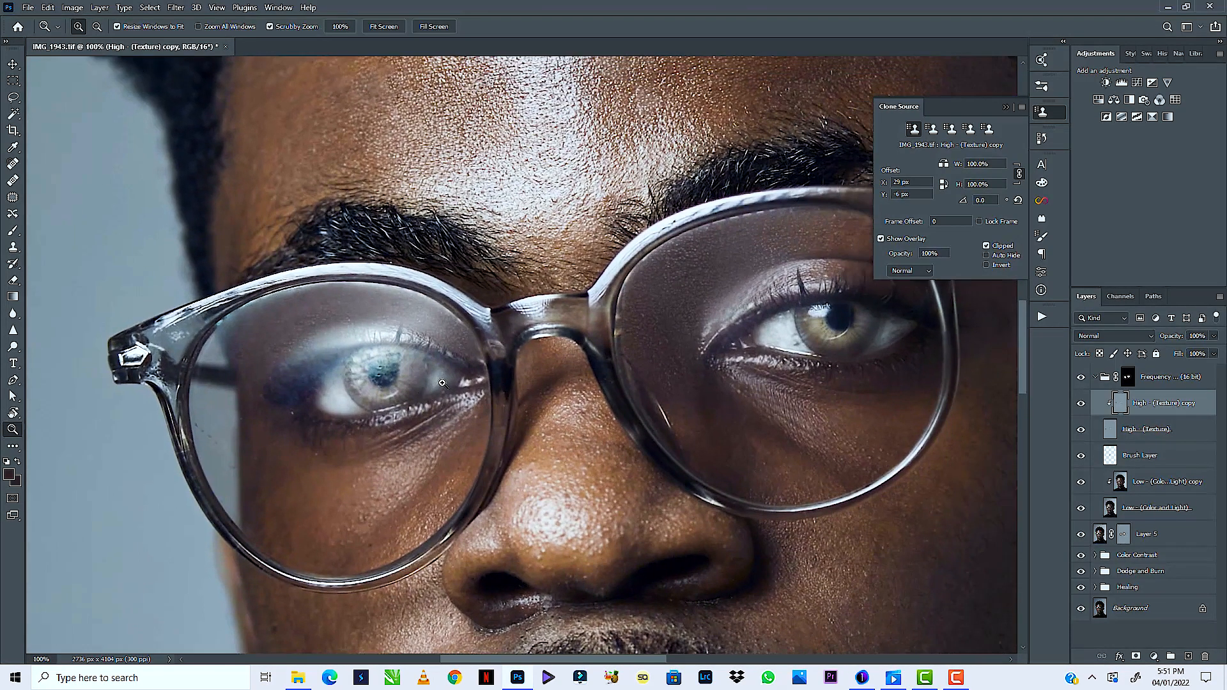
click(1143, 458)
key(b)
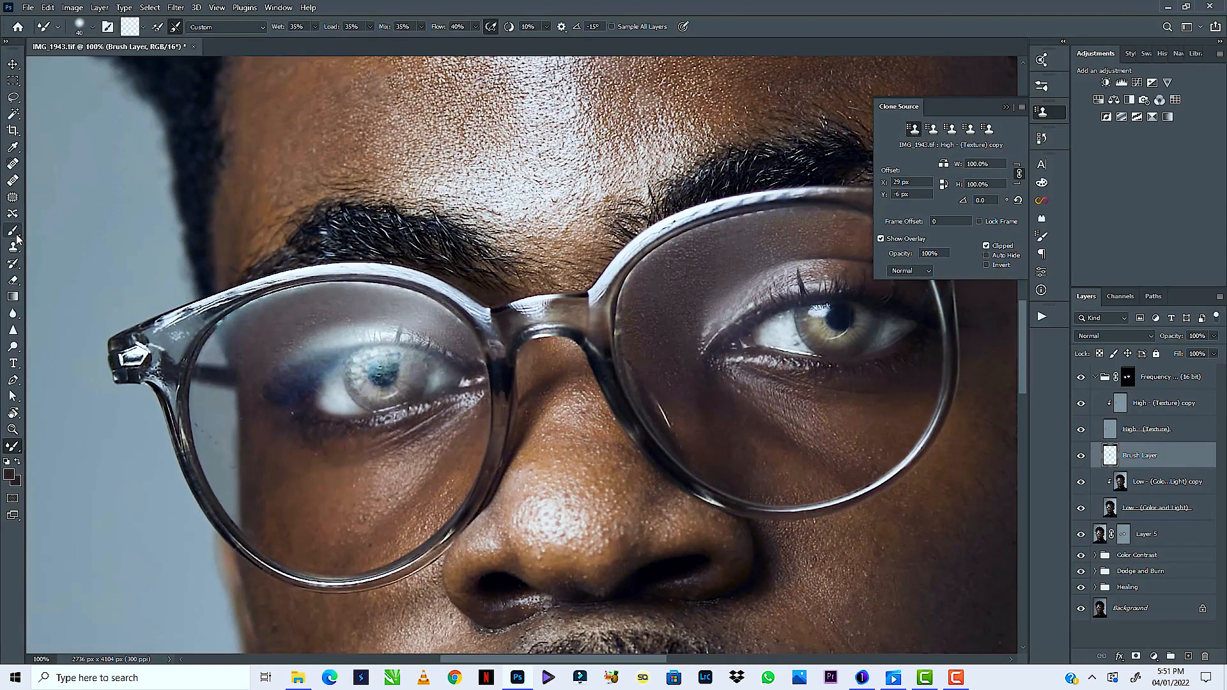
key(shift+b)
alt+click(262, 422)
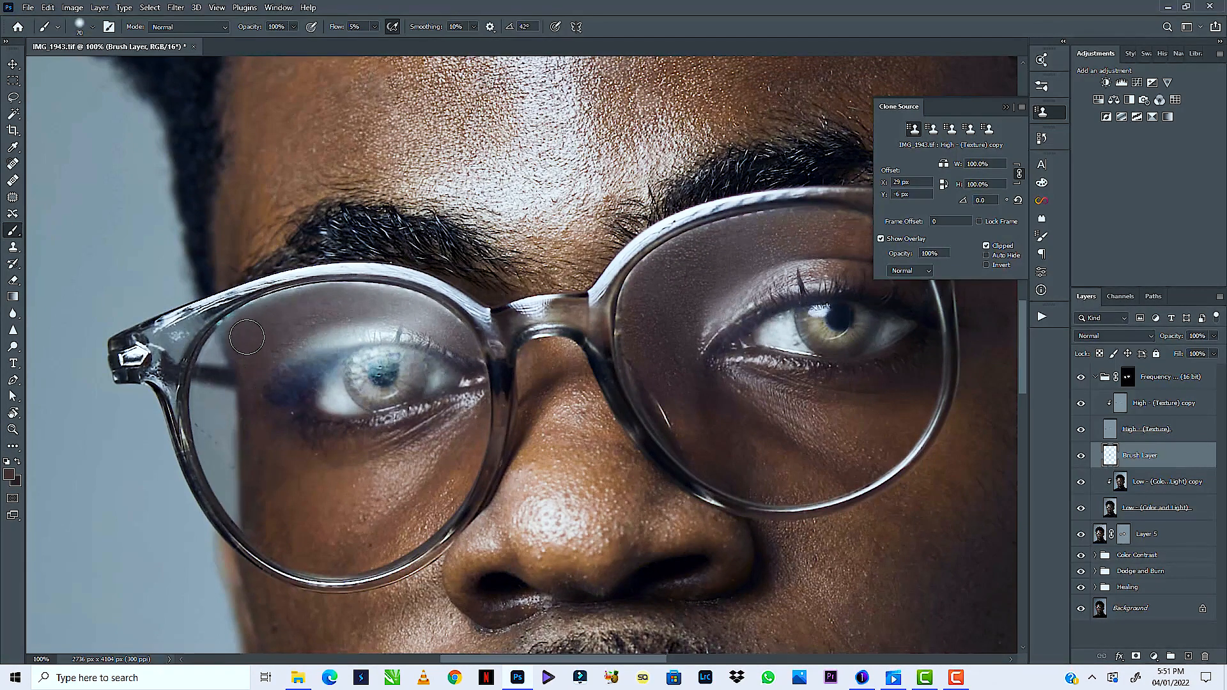
key(bracketleft)
key(bracketleft)
key(bracketleft)
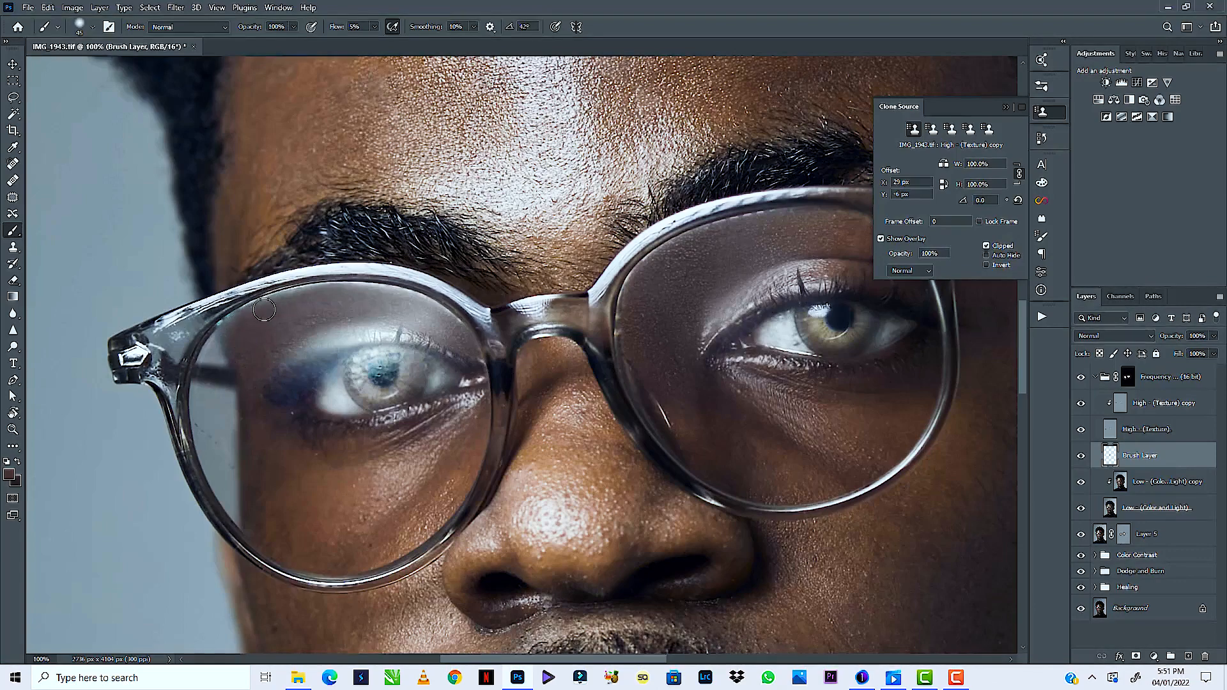
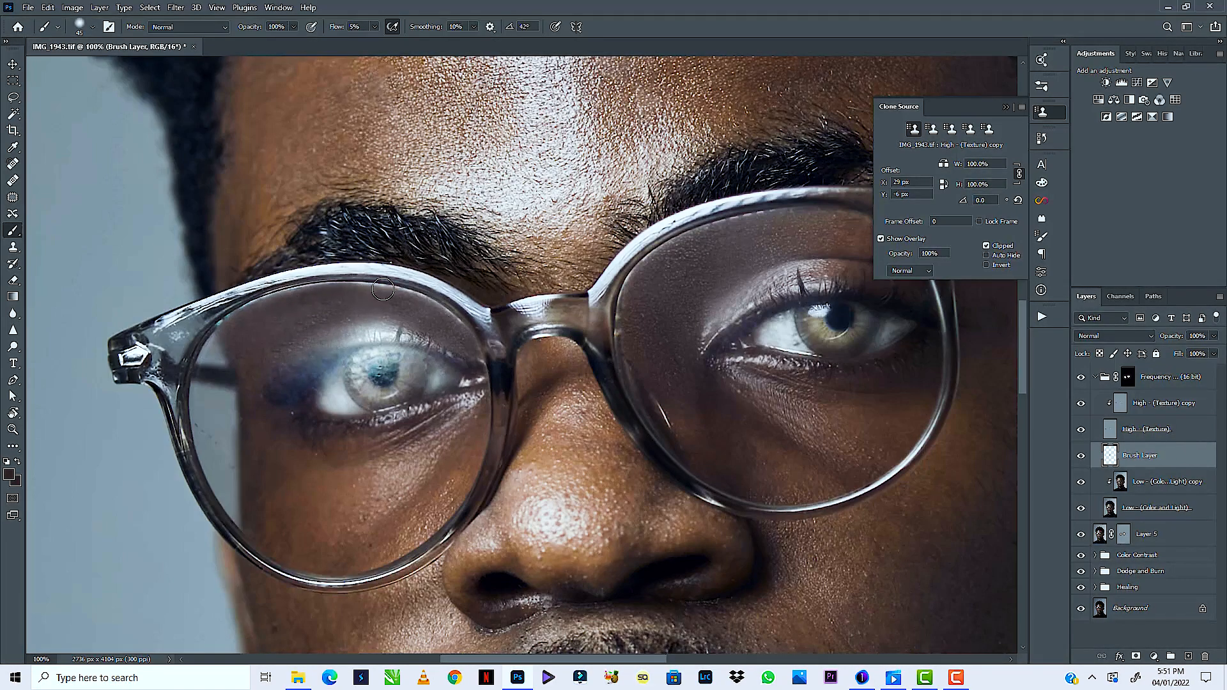
Compare the portrait with Brush Layer hidden and shown
key(ctrl+minus)
key(ctrl+minus)
key(ctrl+minus)
key(ctrl+minus)
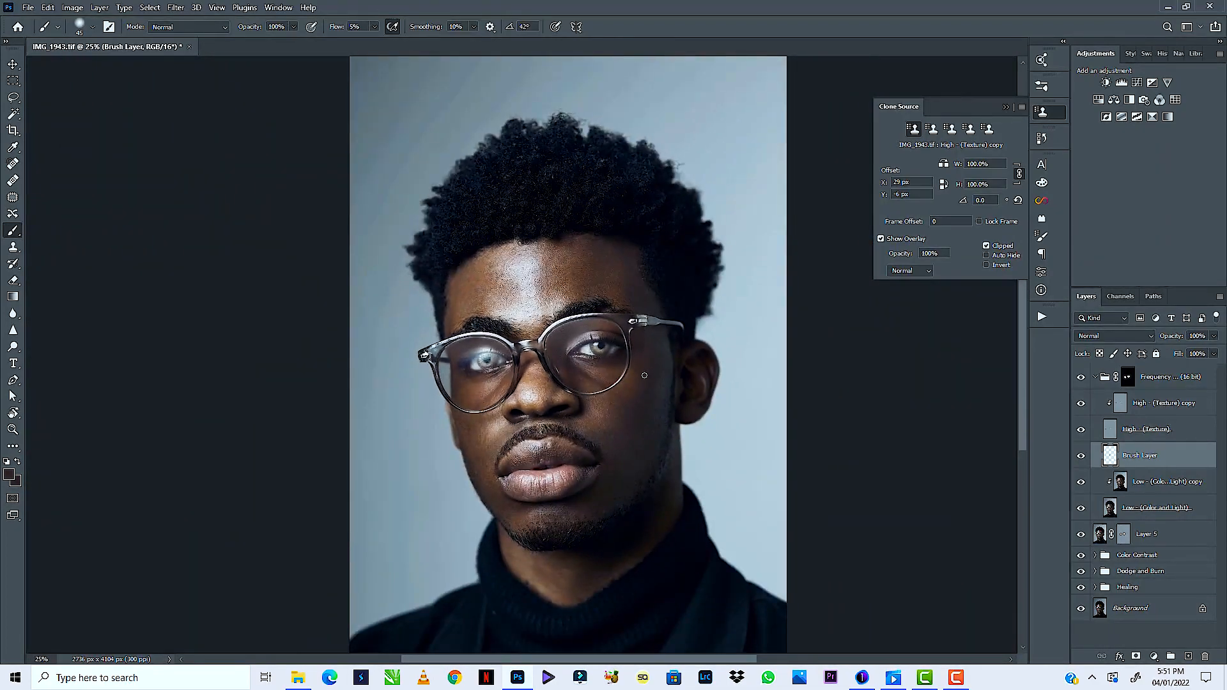
click(1081, 454)
click(1081, 455)
Lasso a forehead patch with 15 px feather on the High texture copy and duplicate it to a new layer
key(z)
click(499, 333)
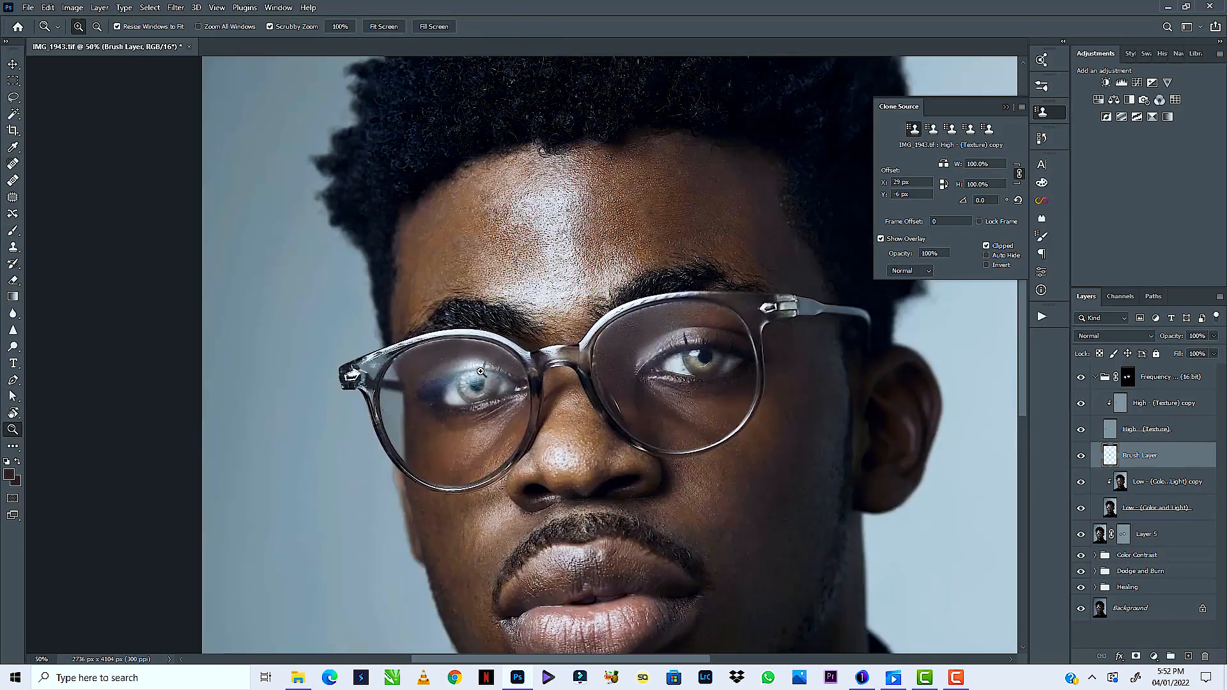
click(504, 367)
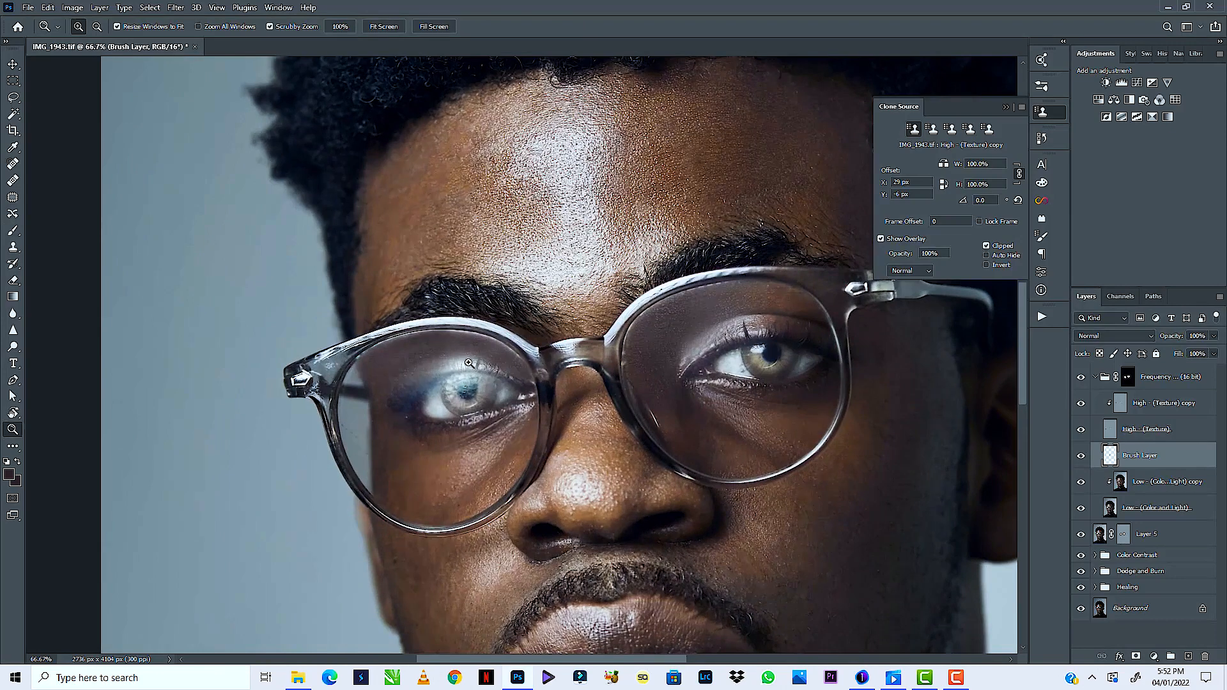
click(1121, 404)
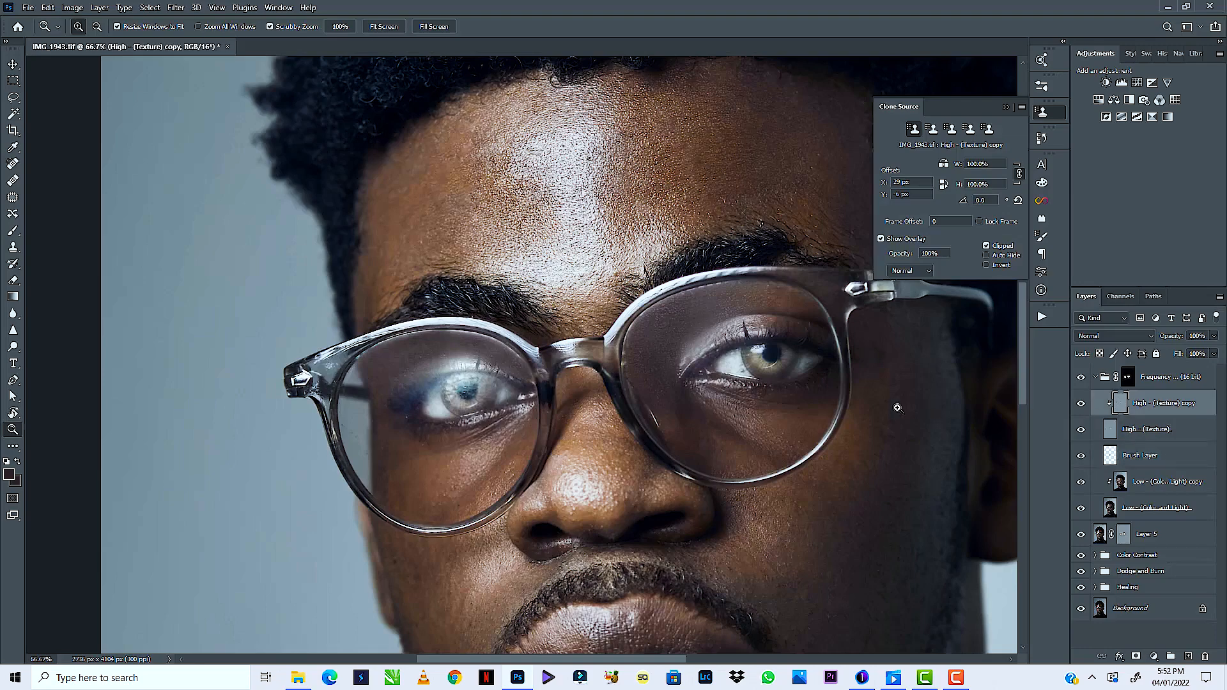
key(l)
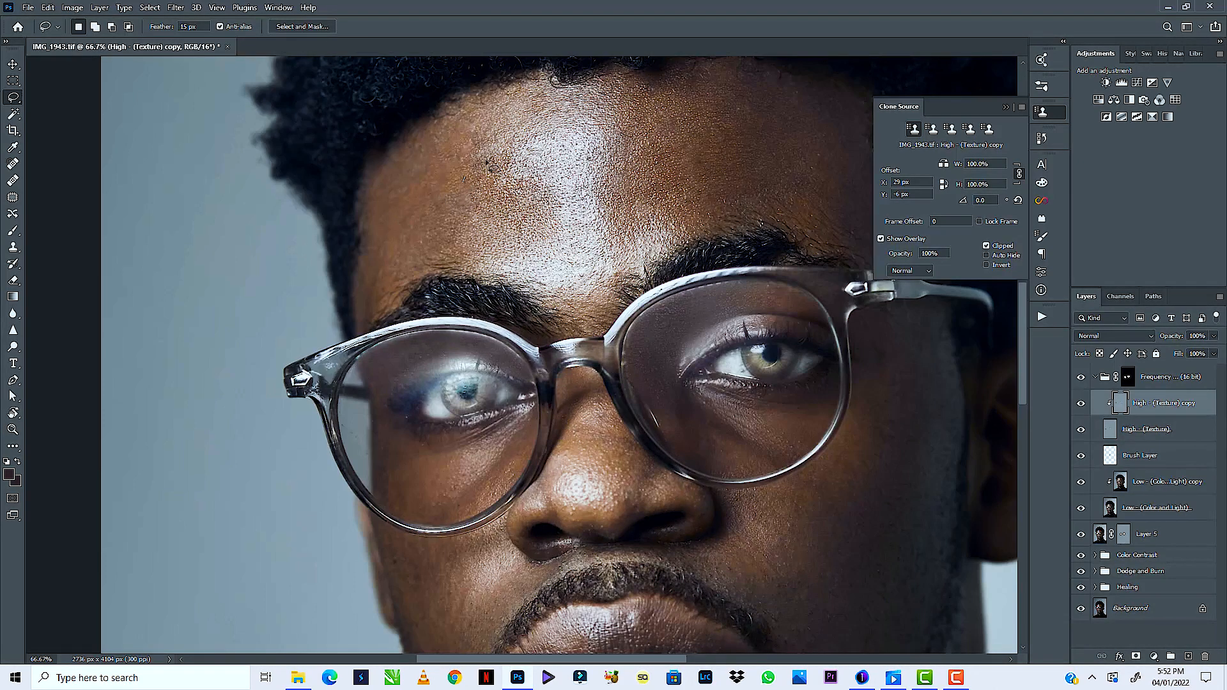
mouse_move(492, 165)
mouse_down()
mouse_move(613, 176)
mouse_move(553, 276)
mouse_move(455, 262)
mouse_move(468, 179)
mouse_move(471, 212)
mouse_up()
key(ctrl+j)
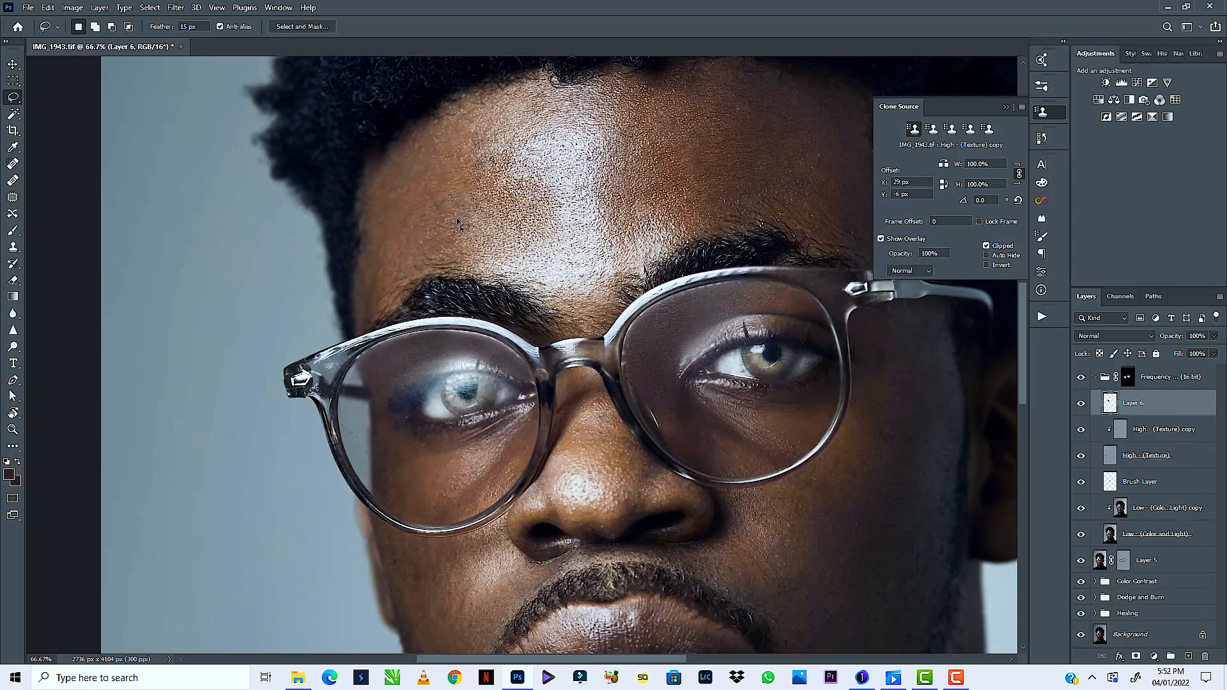
key(v)
click(513, 214)
drag(479, 293, 462, 316)
drag(447, 400, 483, 352)
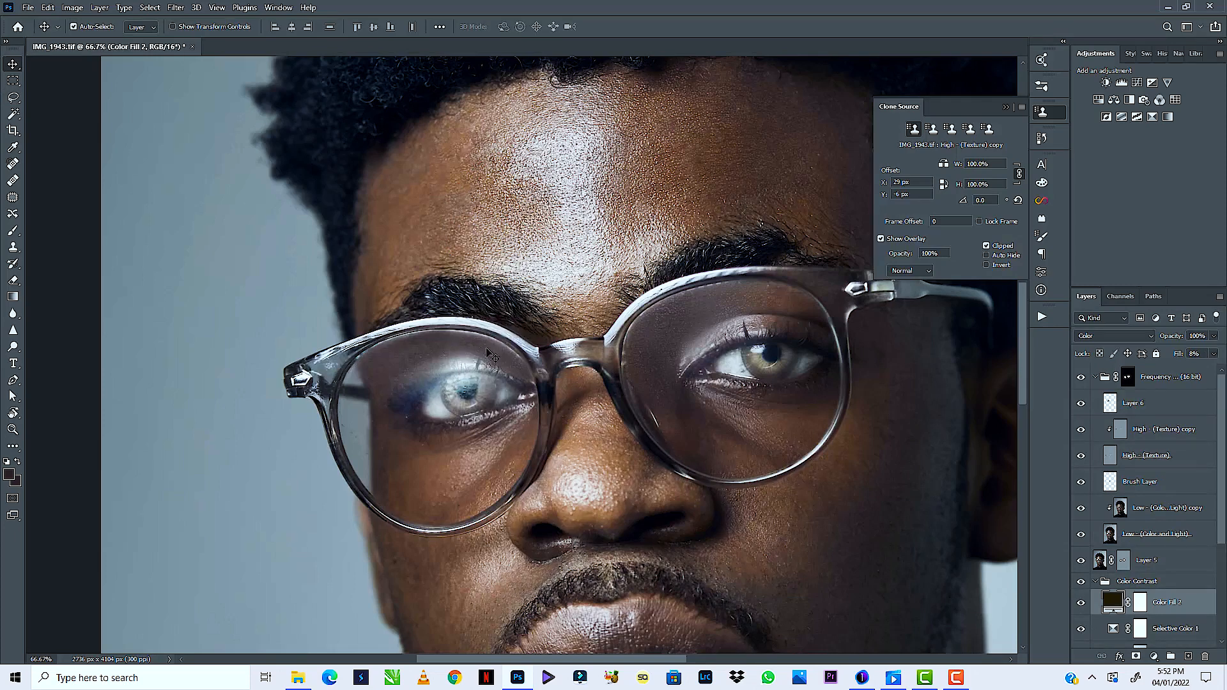
click(1141, 404)
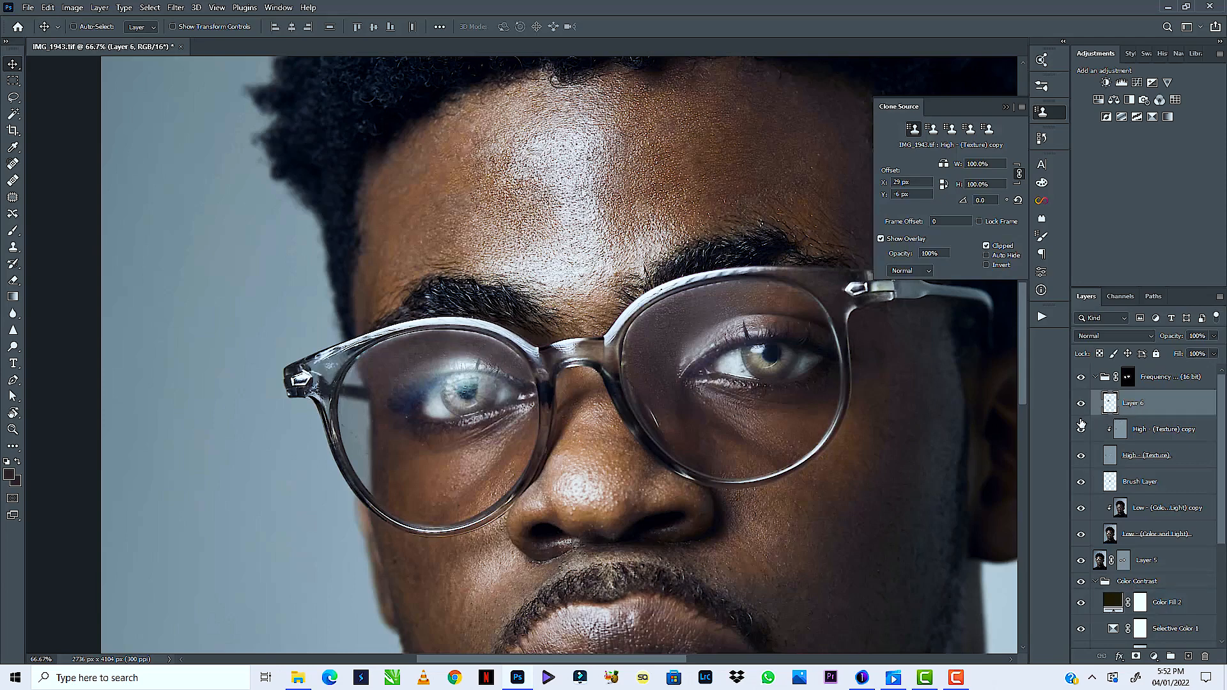
Move the copied forehead texture patch over the upper part of the left-hand lens and rotate it about 9° counterclockwise
key(ctrl+t)
drag(486, 227, 432, 364)
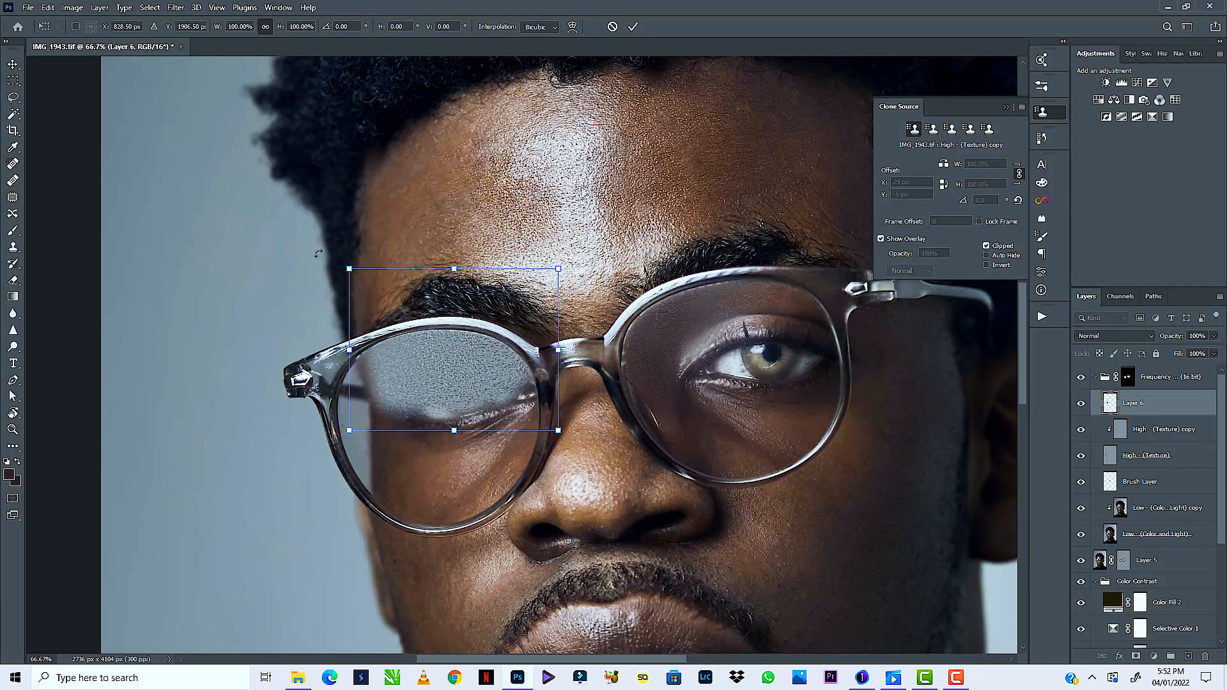
drag(335, 248, 321, 268)
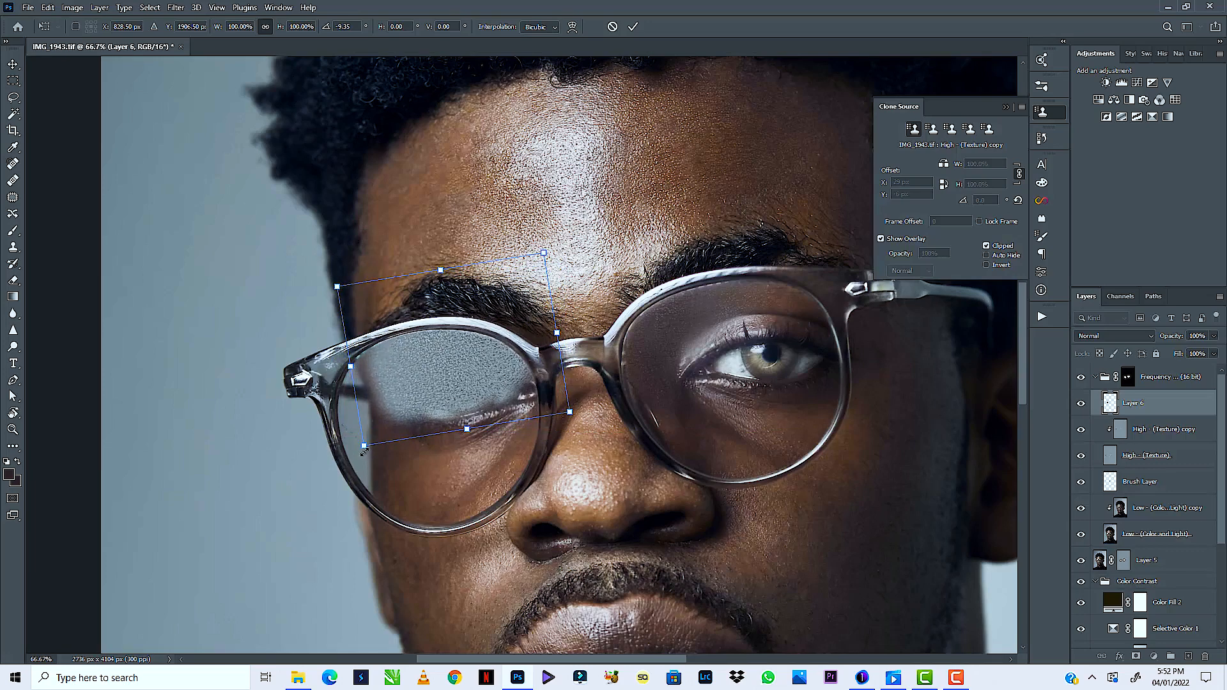
Warp the texture patch's lower-left corner outward and bend its sides to fit the left-hand lens, and apply the transform
click(573, 26)
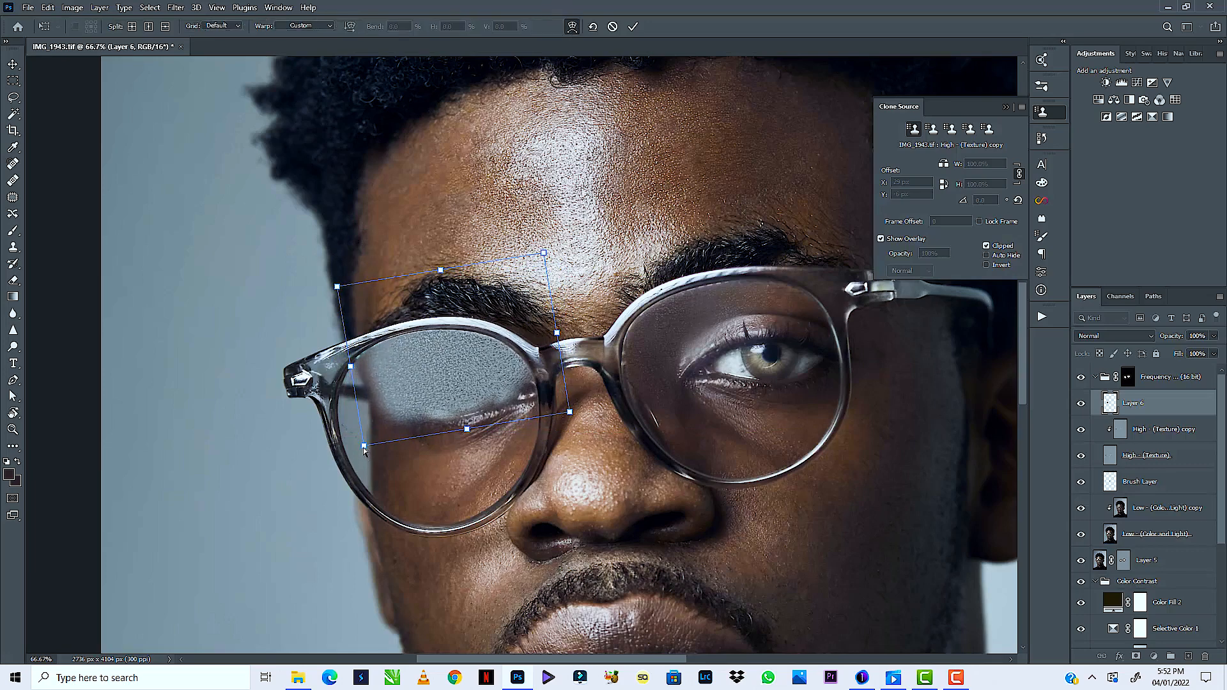
drag(363, 445, 336, 468)
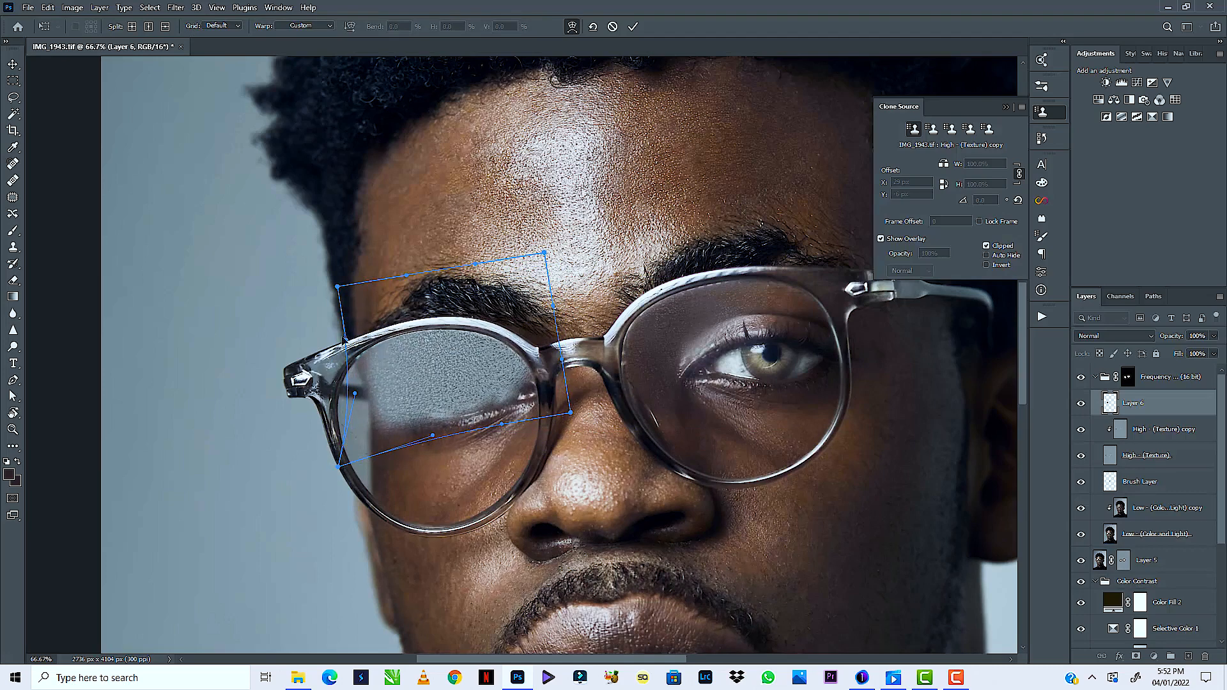
drag(343, 340, 331, 344)
drag(553, 307, 566, 332)
key(Return)
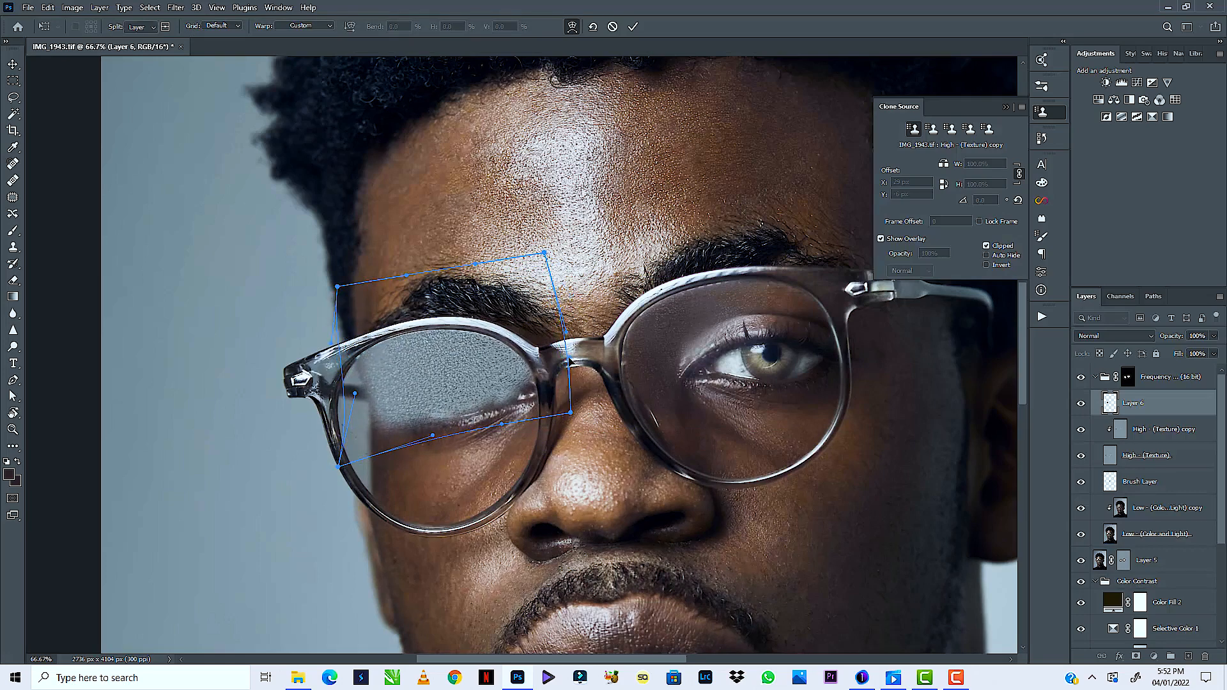
Blend Layer 6 in Linear Light, try a reduced opacity, and lower its fill to 18%
click(1105, 336)
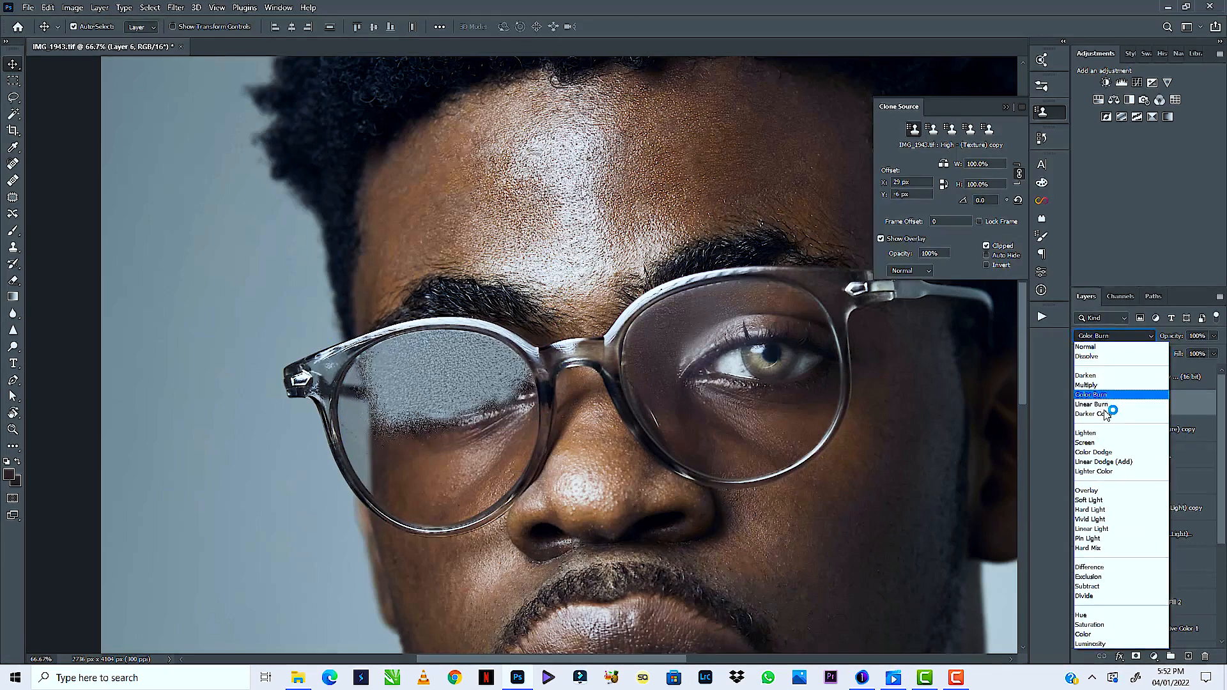
click(1092, 529)
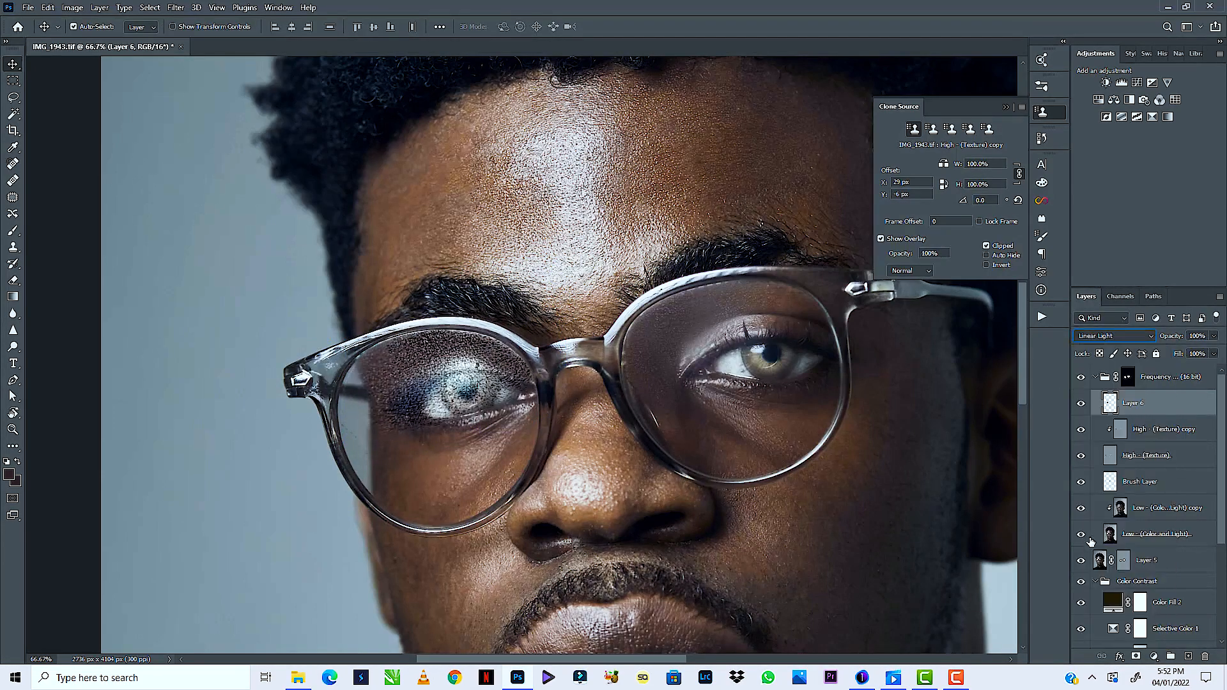
click(1213, 336)
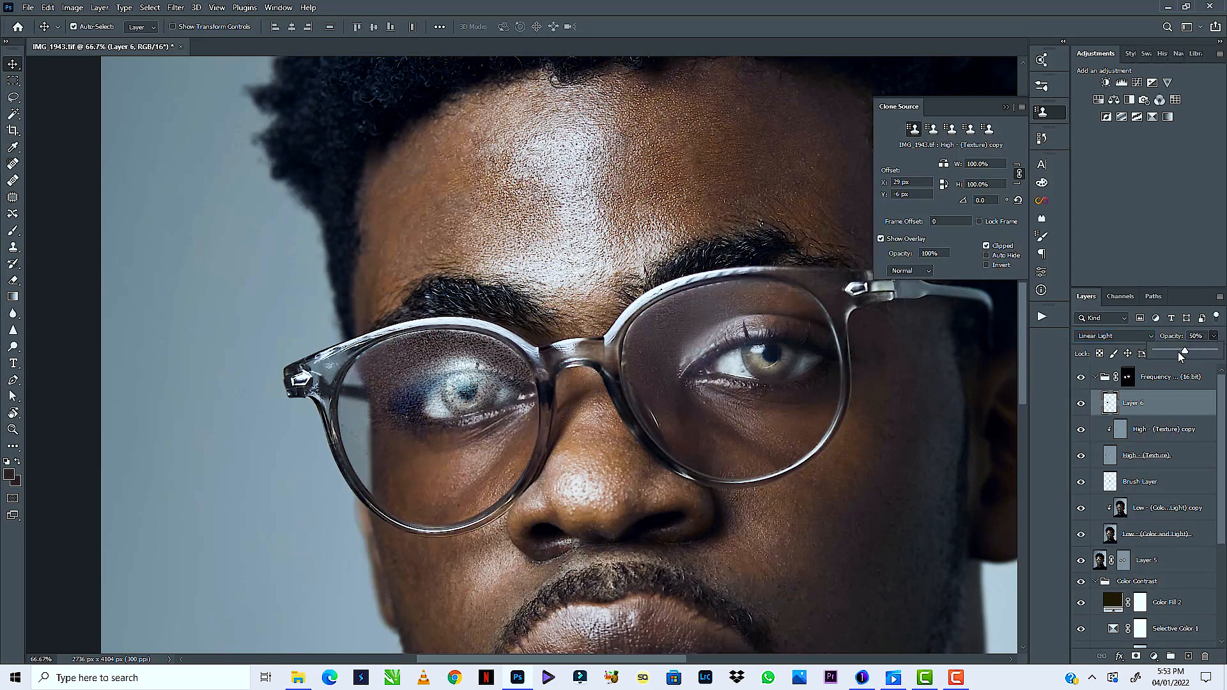
drag(1170, 350, 1169, 352)
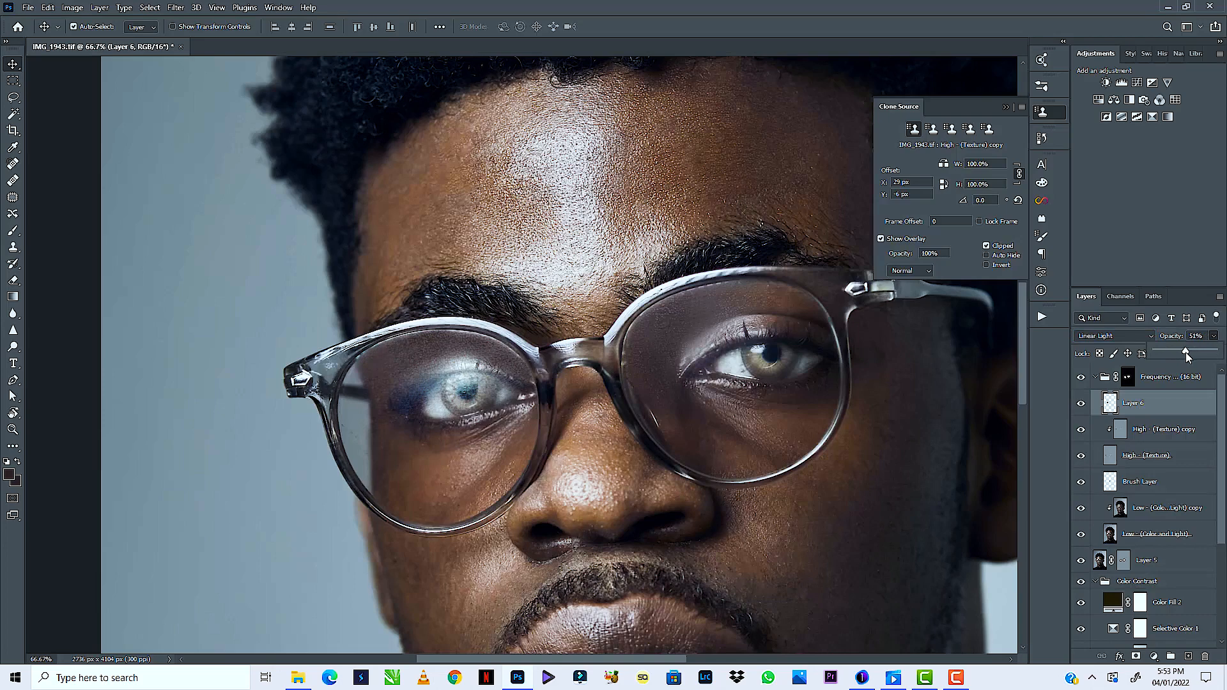
drag(1186, 351, 1163, 369)
click(1213, 353)
drag(1160, 369, 1168, 371)
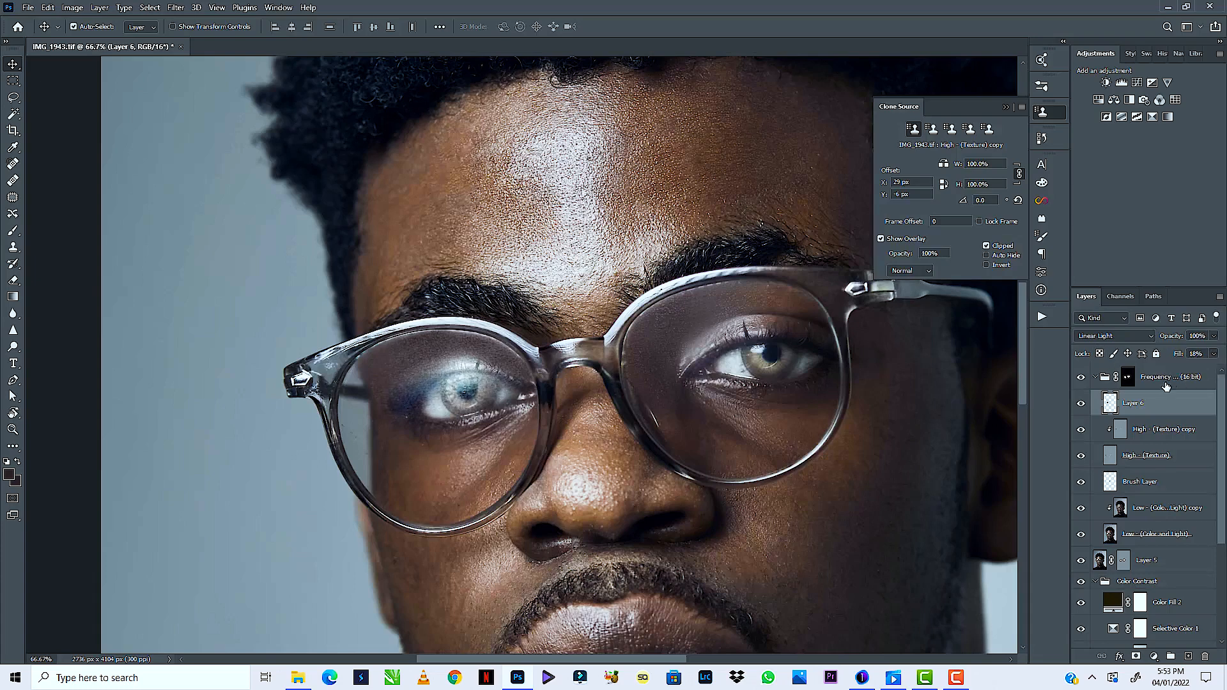
Set Layer 6 to Normal blending, clipped to the High texture copy, with 93% opacity
click(1125, 337)
click(1098, 348)
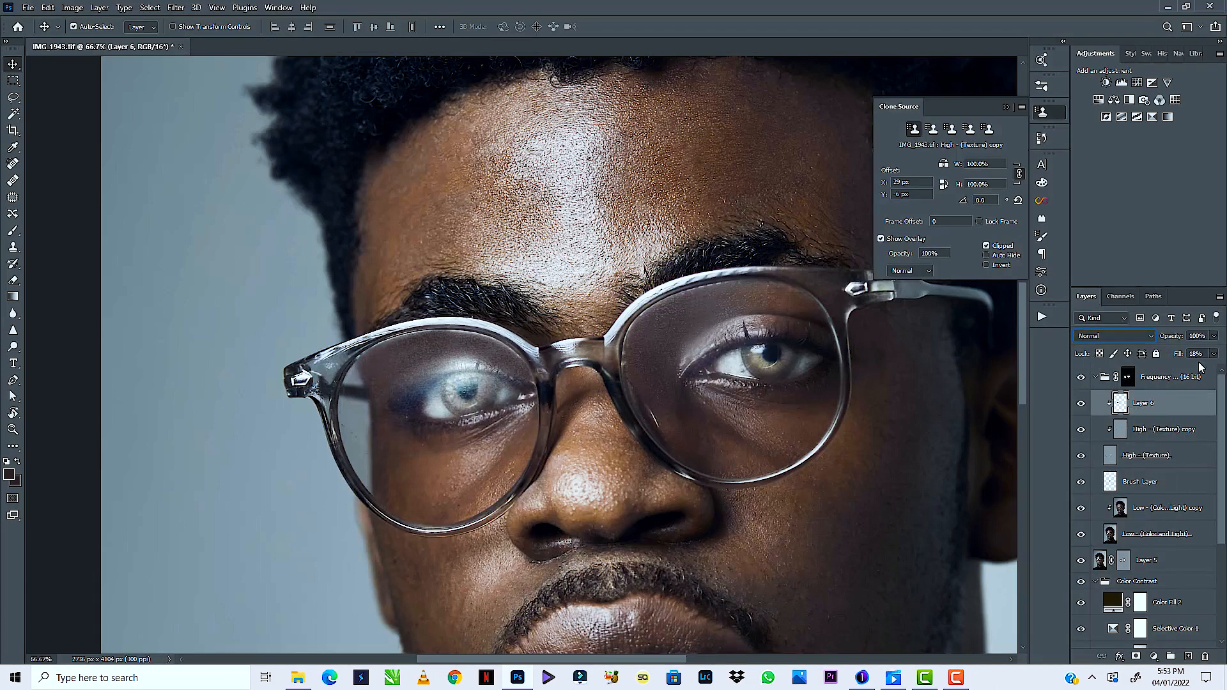
click(1213, 338)
Add a black mask to Layer 6 and paint white at 100% flow to reveal texture across the left-hand lens's upper area
alt+click(1135, 658)
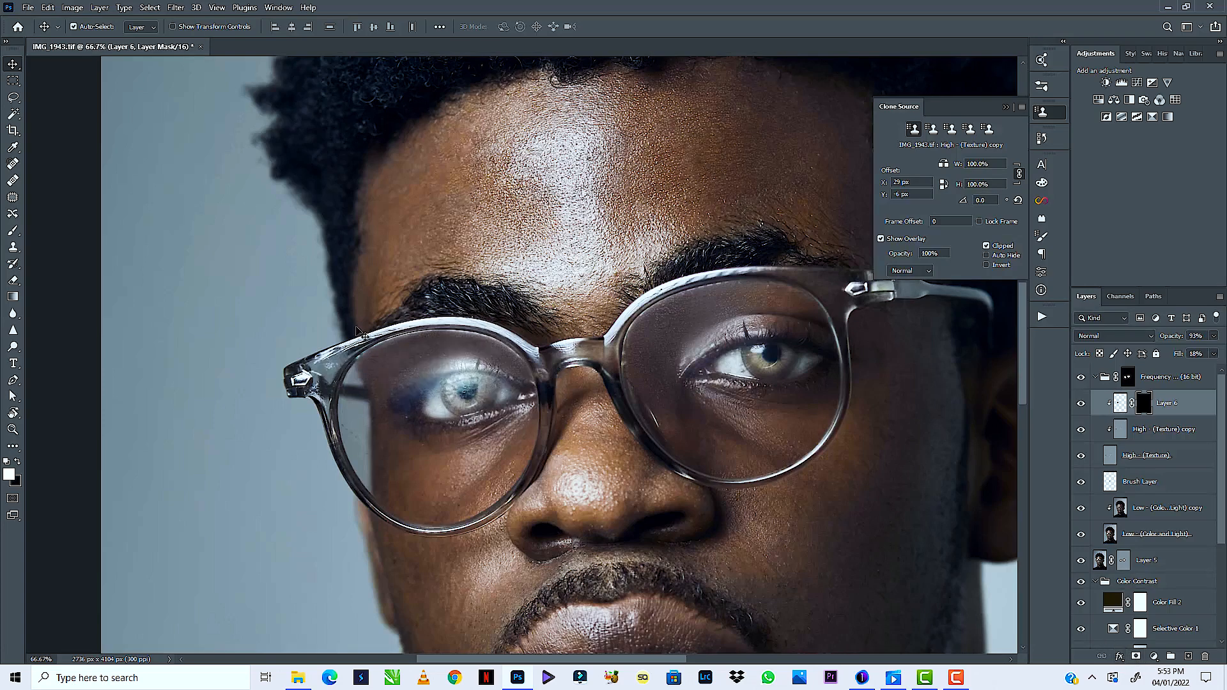
key(b)
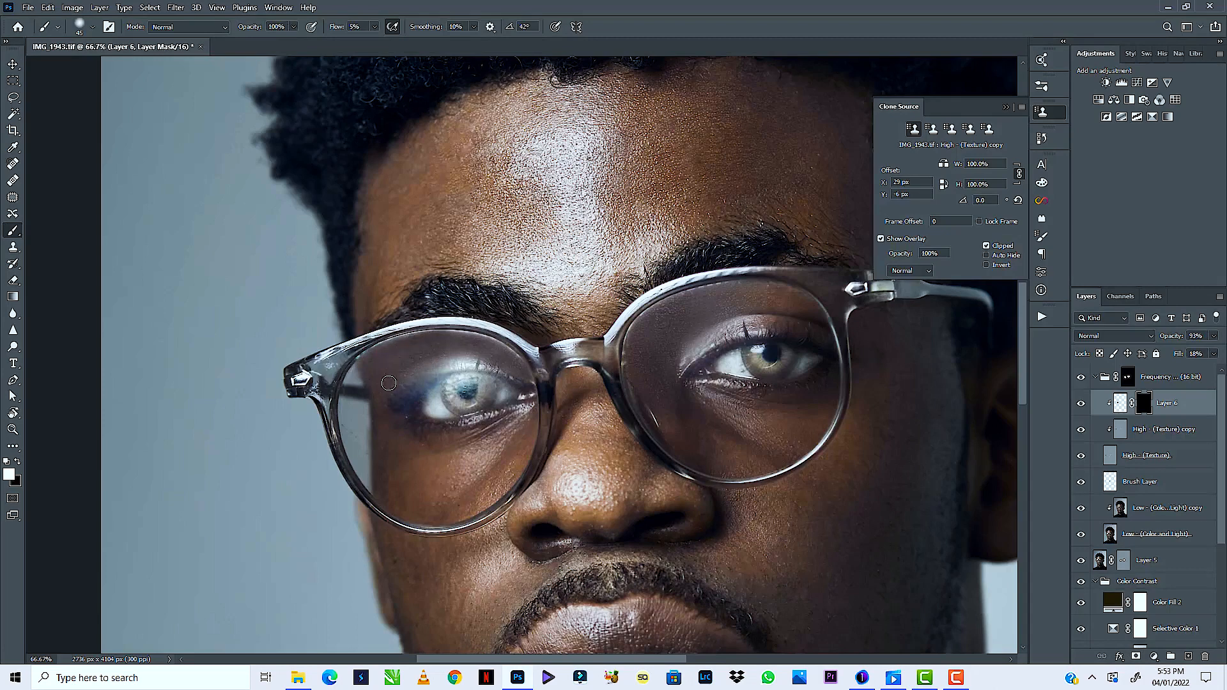
click(374, 28)
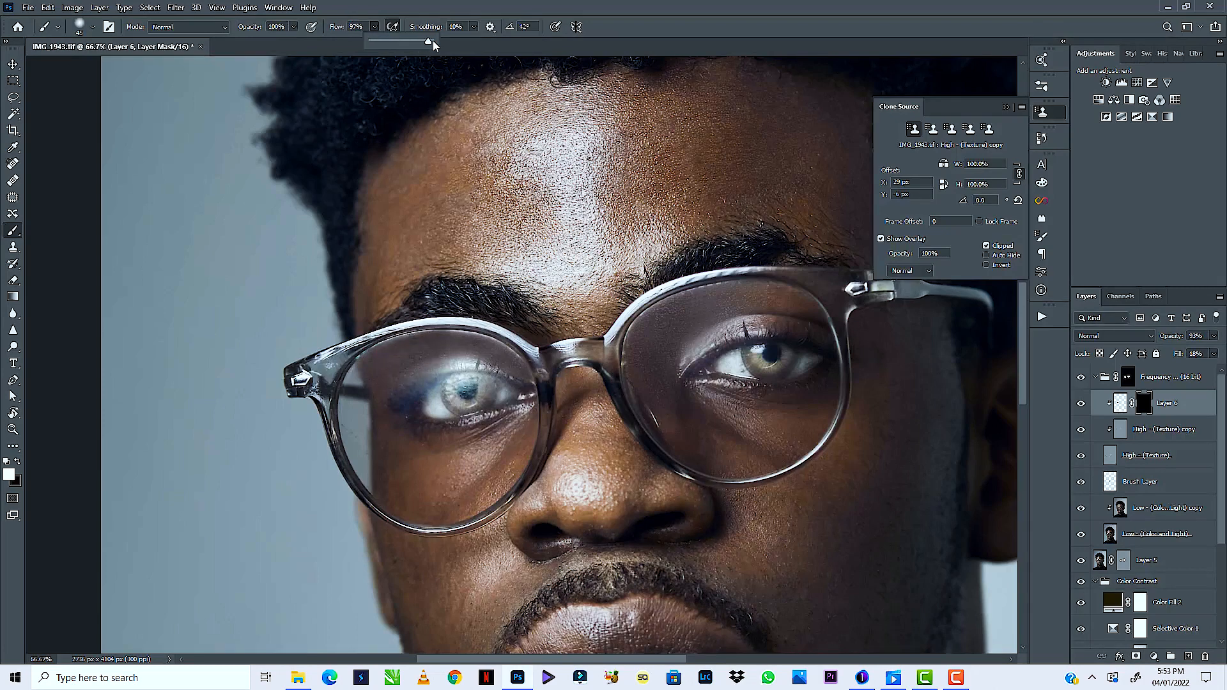
click(396, 382)
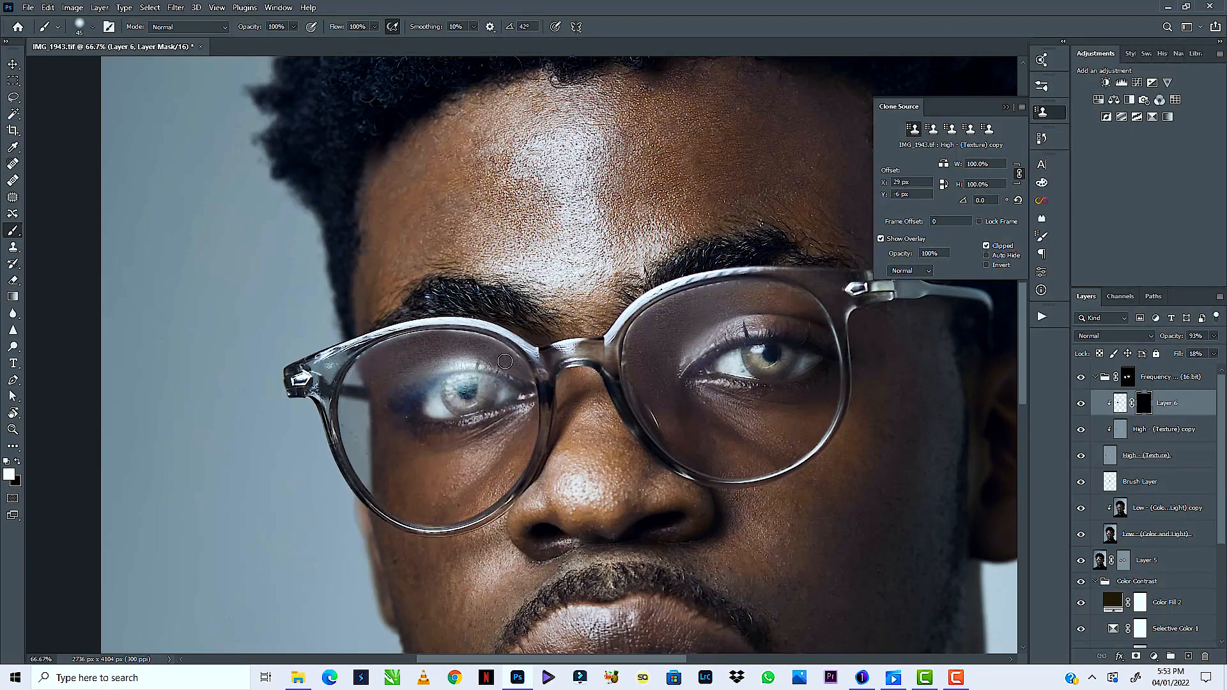
Examine the texture blend in the glasses at full-portrait and close-up magnifications, with the Frequency Separation group collapsed
key(ctrl+minus)
key(ctrl+minus)
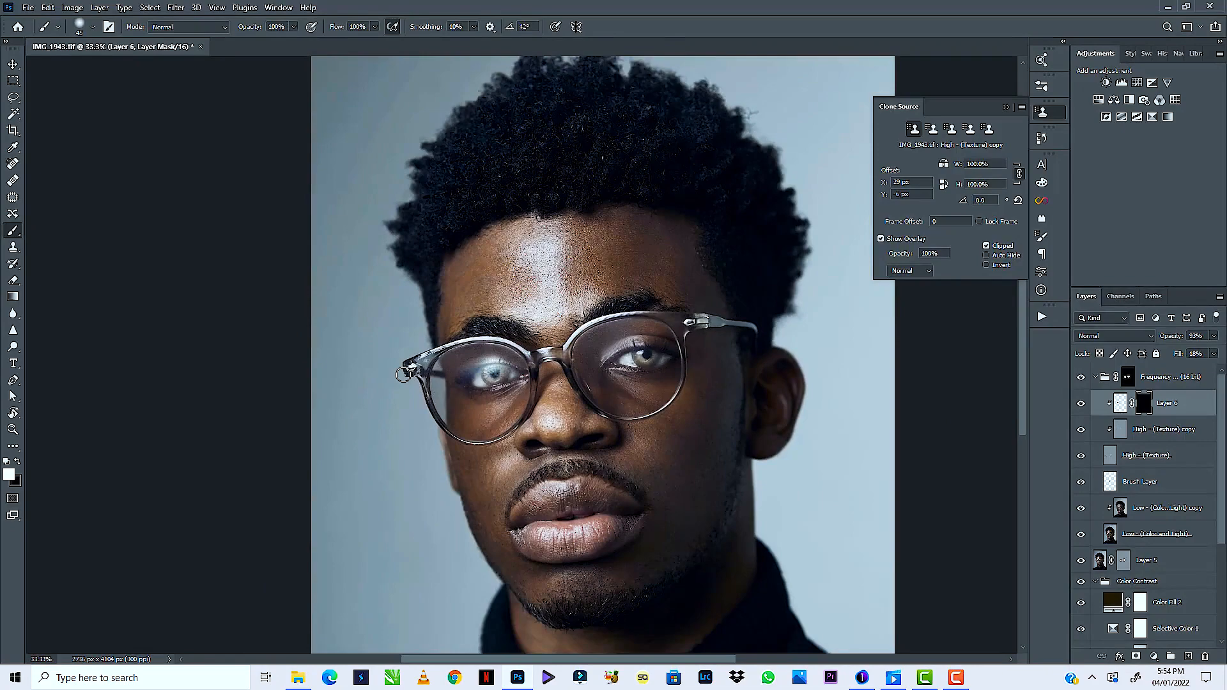
key(ctrl+minus)
key(ctrl+plus)
key(ctrl+plus)
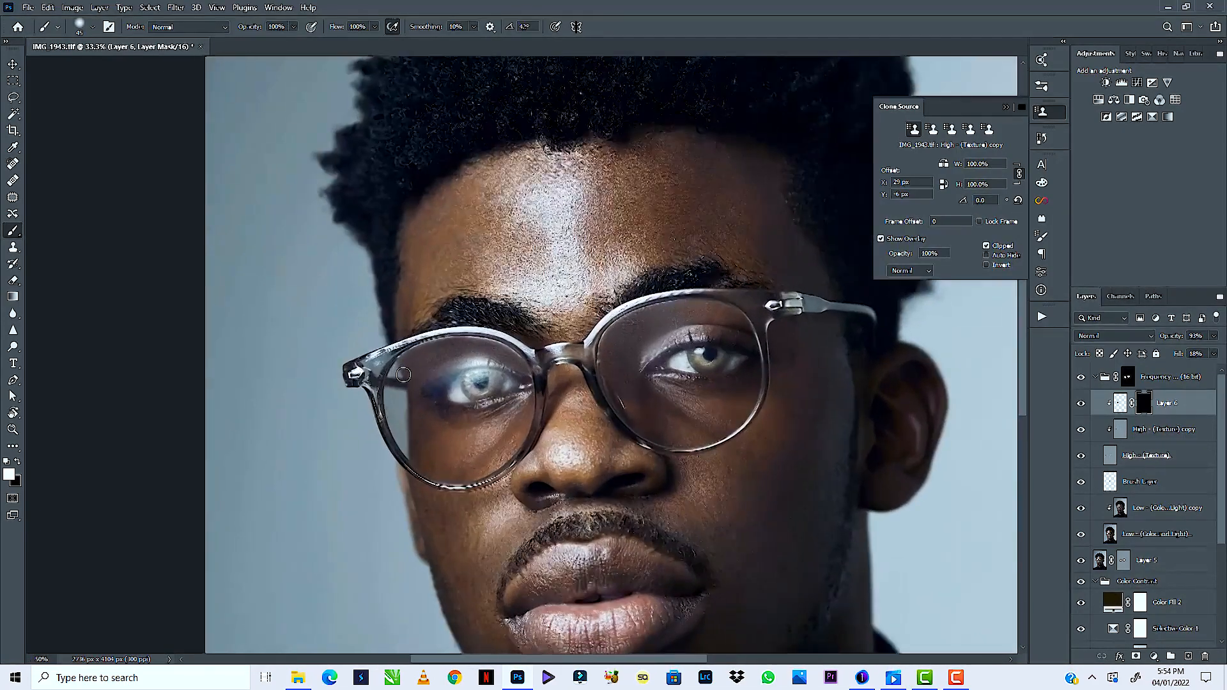
key(ctrl+plus)
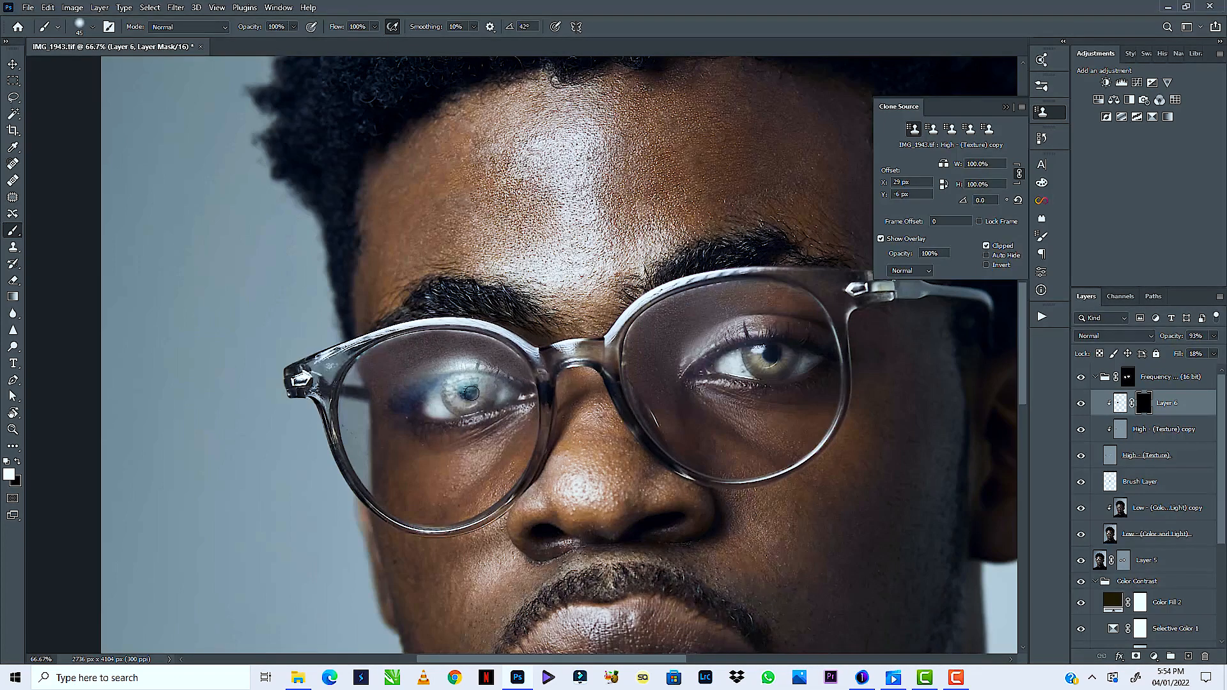
click(1096, 377)
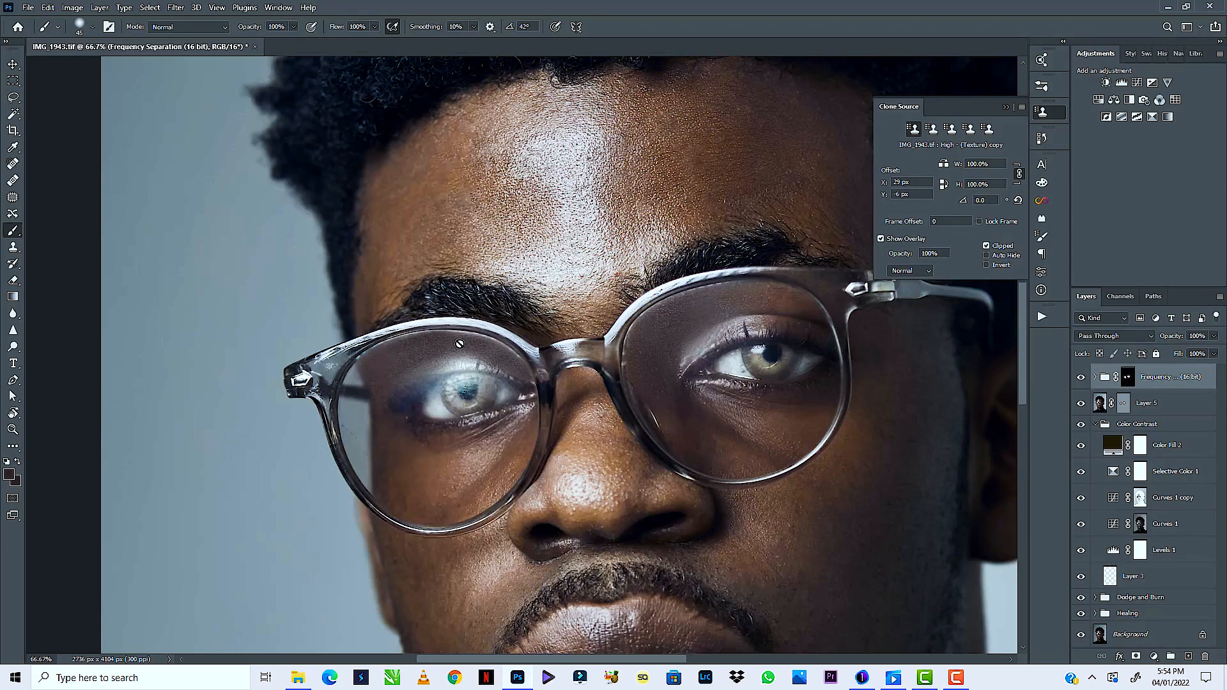
scroll(460, 344, down, 3)
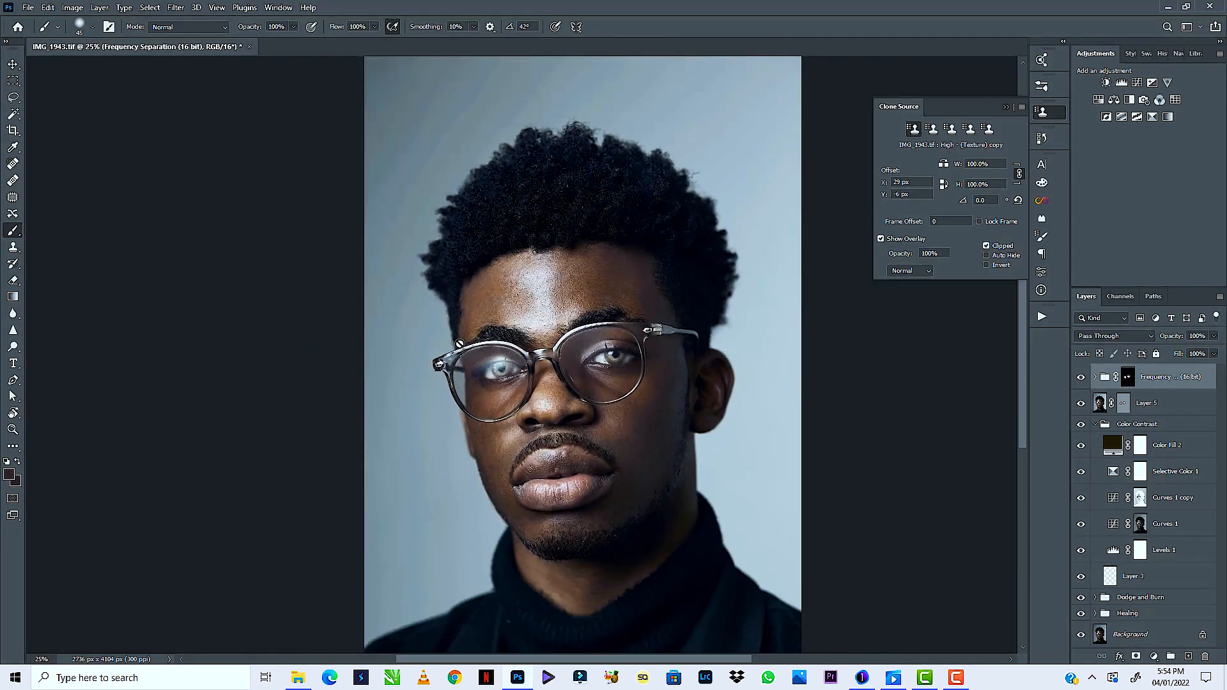
scroll(459, 344, up, 2)
scroll(460, 344, down, 1)
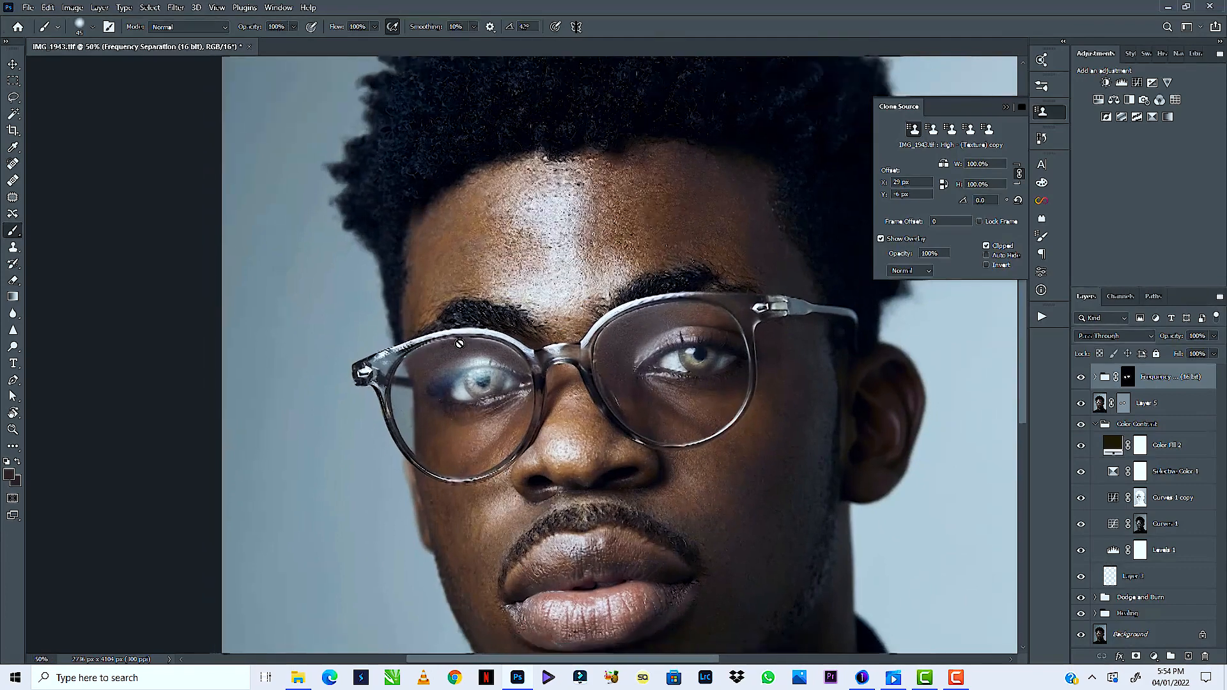
scroll(524, 348, up, 1)
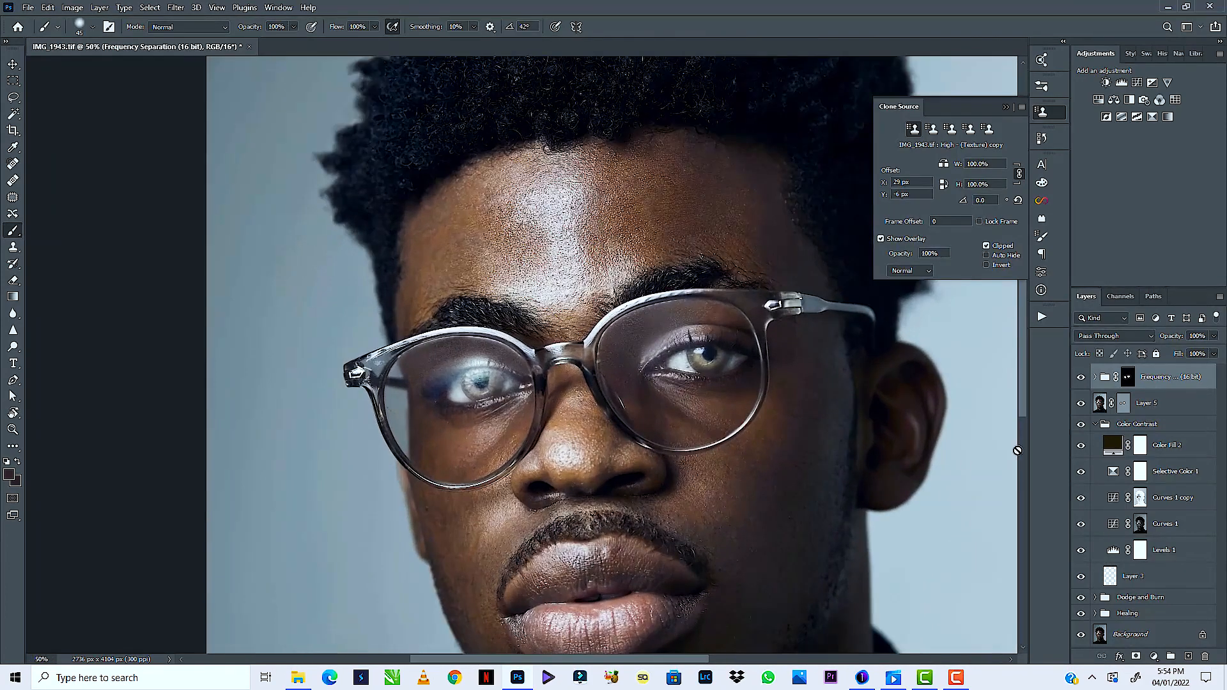
On the Low color and light copy, paint sampled skin tones at 5% flow around the left-hand lens, comparing it hidden and shown
click(1096, 378)
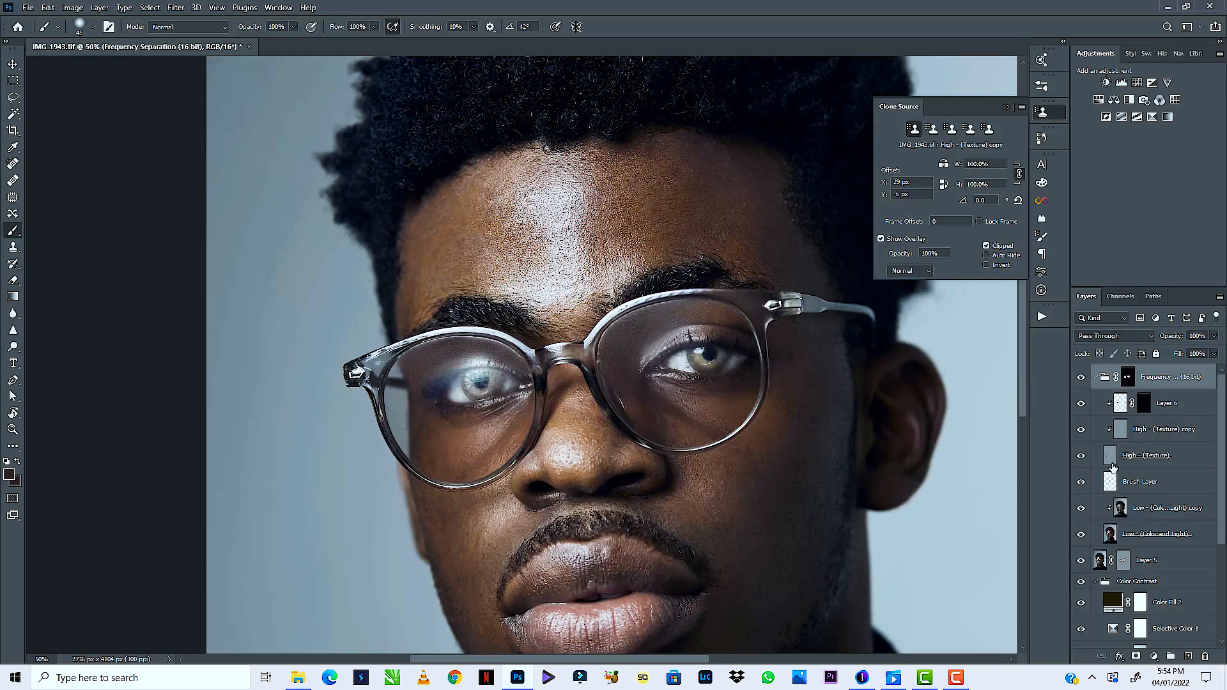
click(1110, 492)
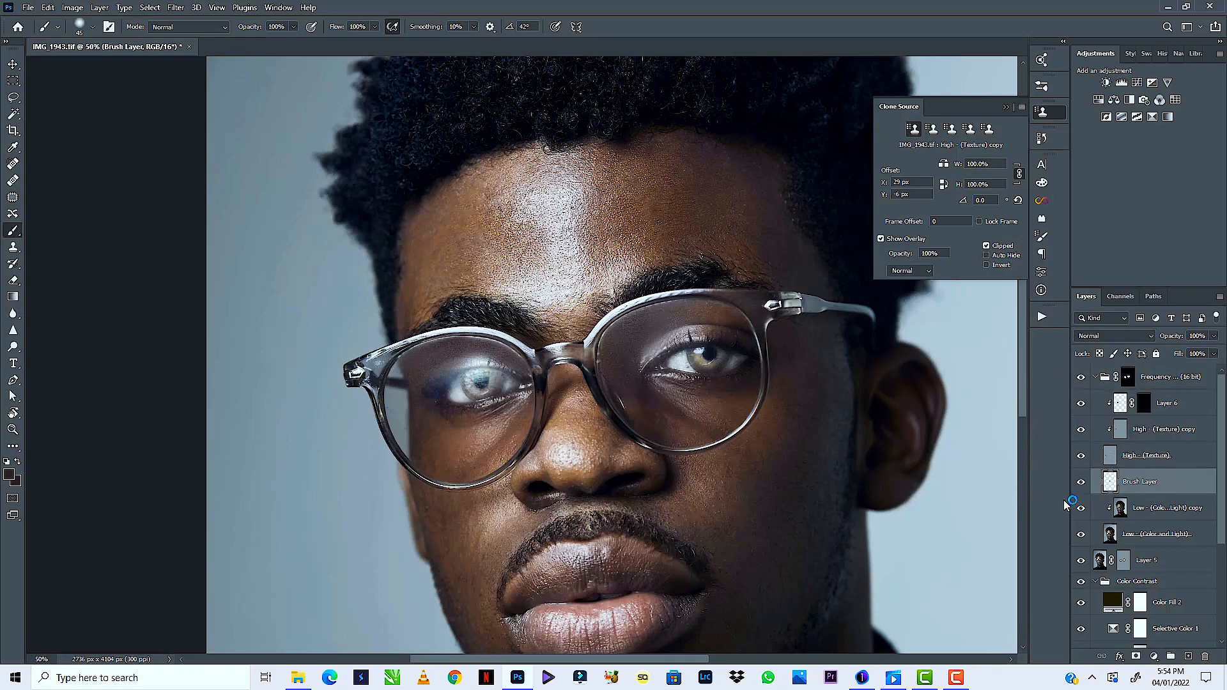
click(1093, 517)
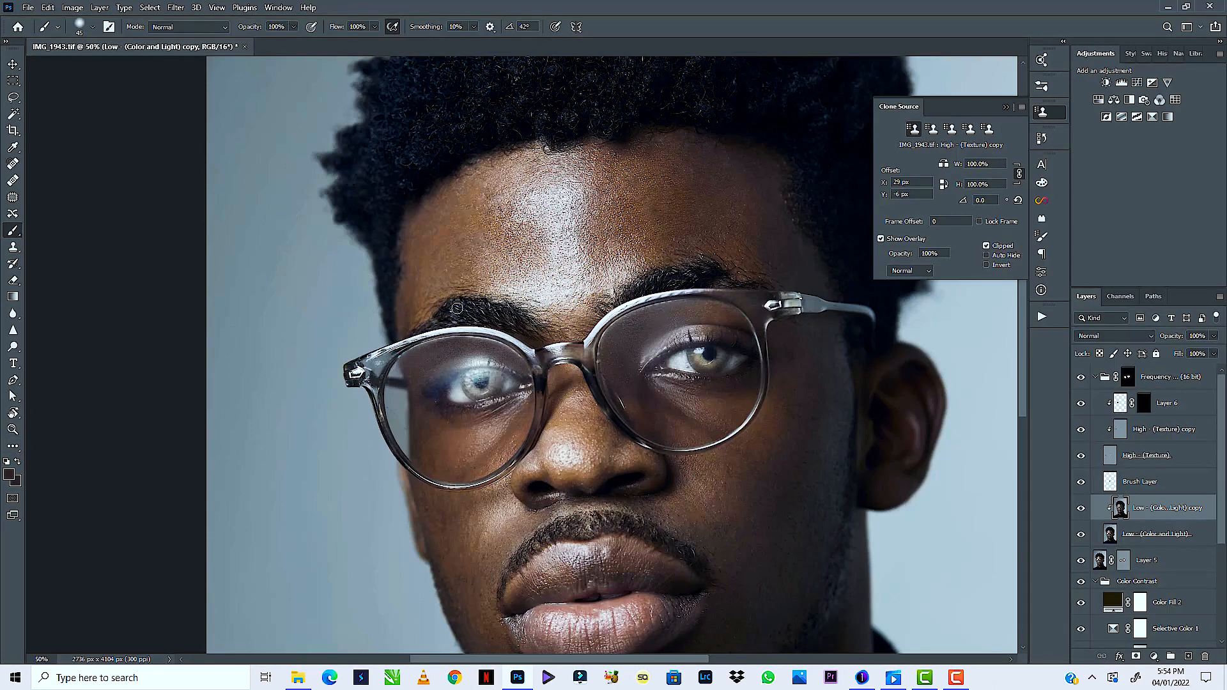
click(367, 25)
text(5)
key(Return)
alt+click(402, 313)
alt+click(416, 411)
click(1082, 510)
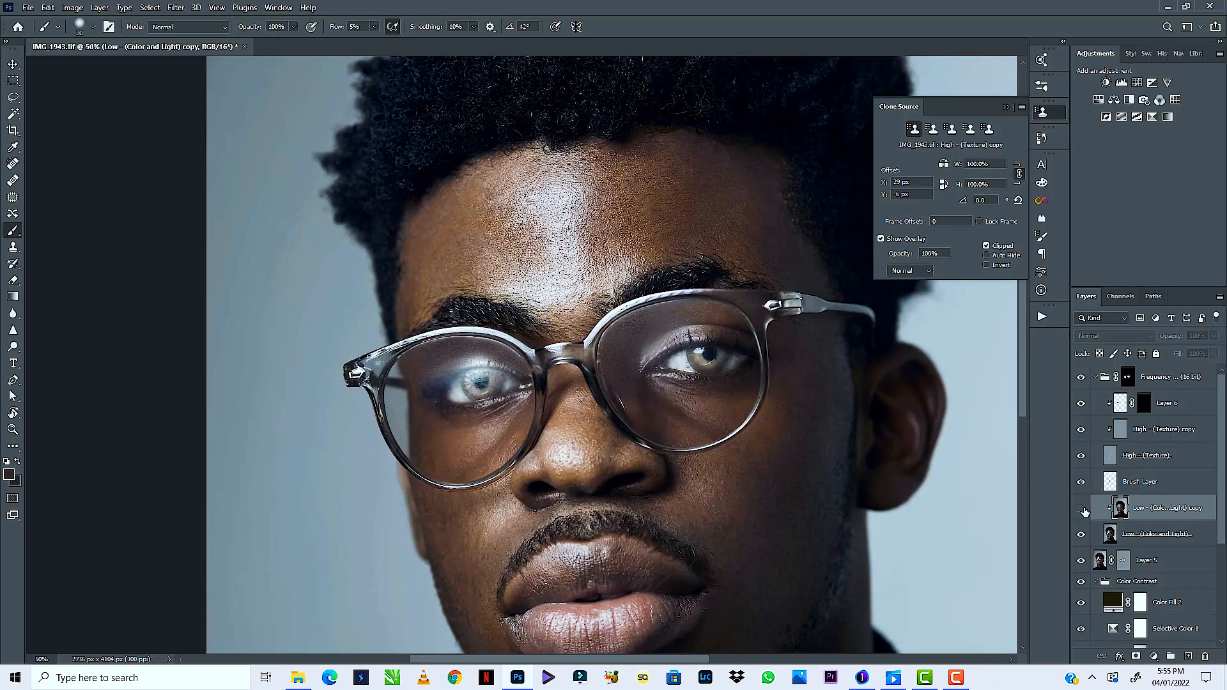
click(1081, 510)
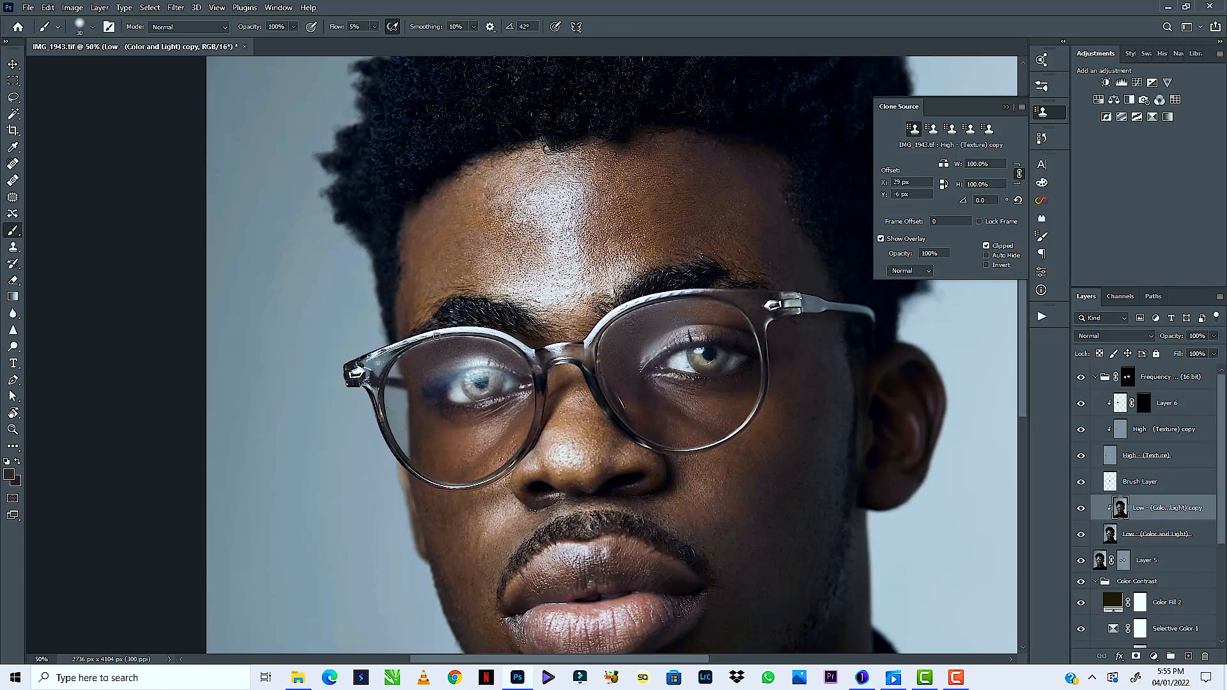
Enlarge the brush and sample the skin tone beside the left-hand eyebrow for painting on the Low copy
key(bracketright)
alt+click(413, 317)
mouse_move(524, 406)
mouse_down()
mouse_move(483, 311)
mouse_move(485, 257)
mouse_up()
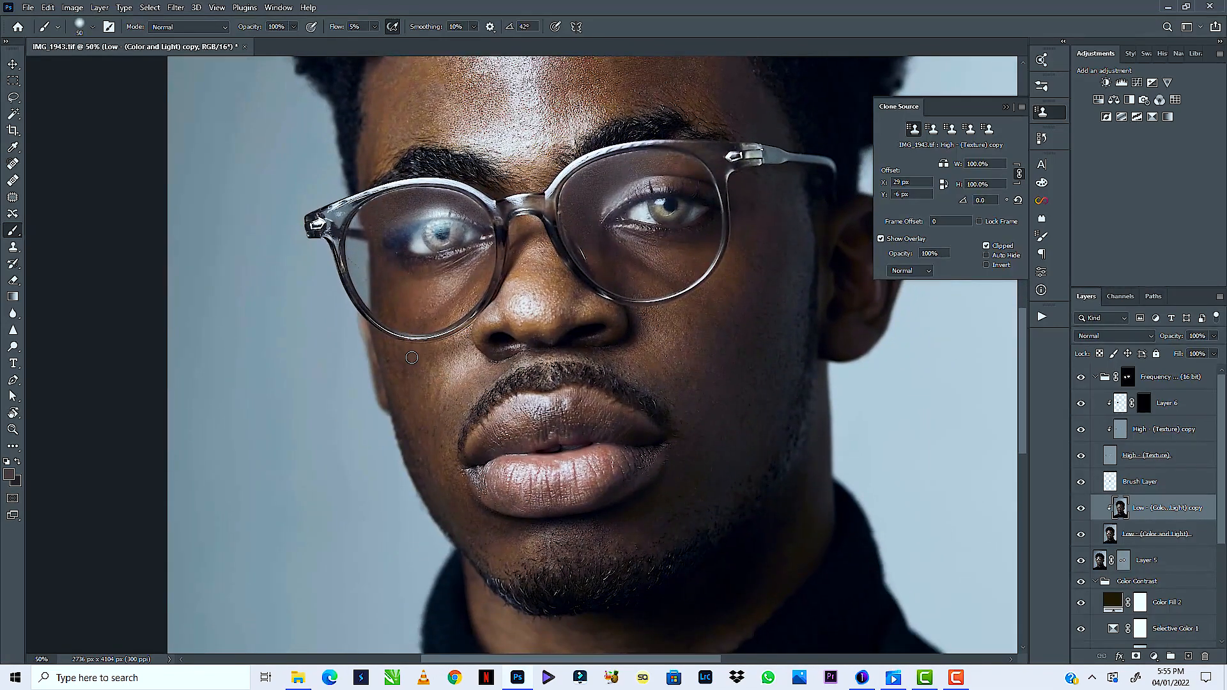
Check the whole portrait, enlarge the brush further, and sample skin tone from the right-hand lens's upper area
scroll(412, 357, down, 5)
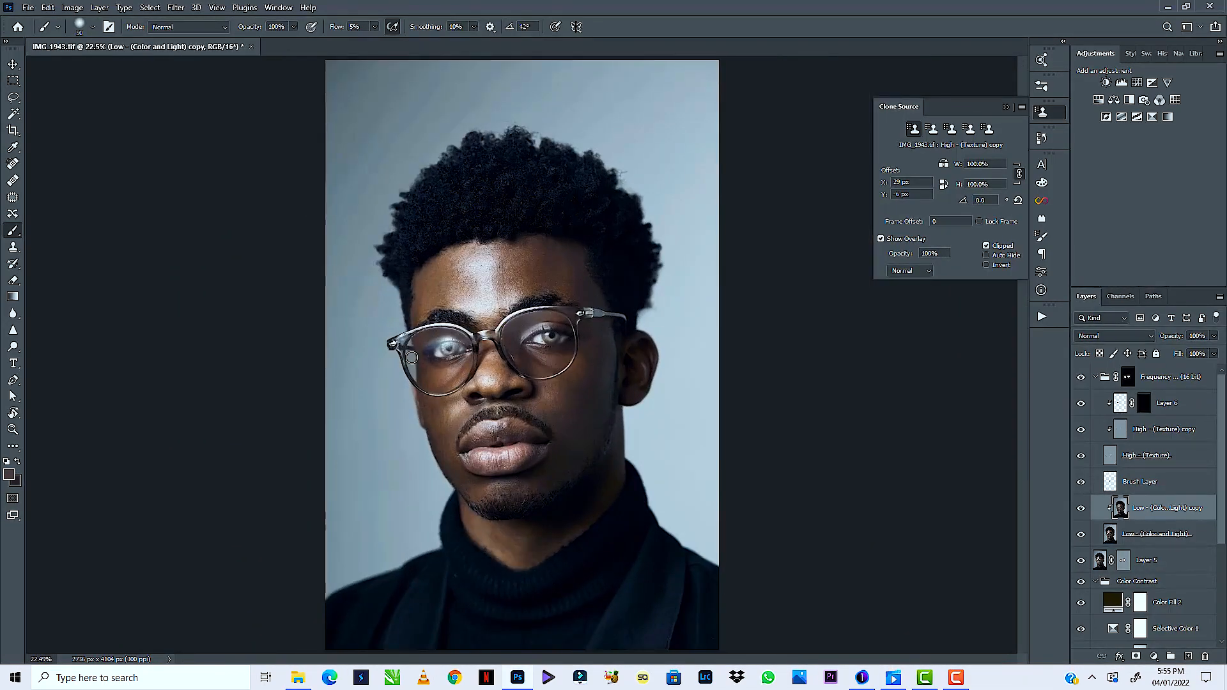
scroll(412, 357, up, 1)
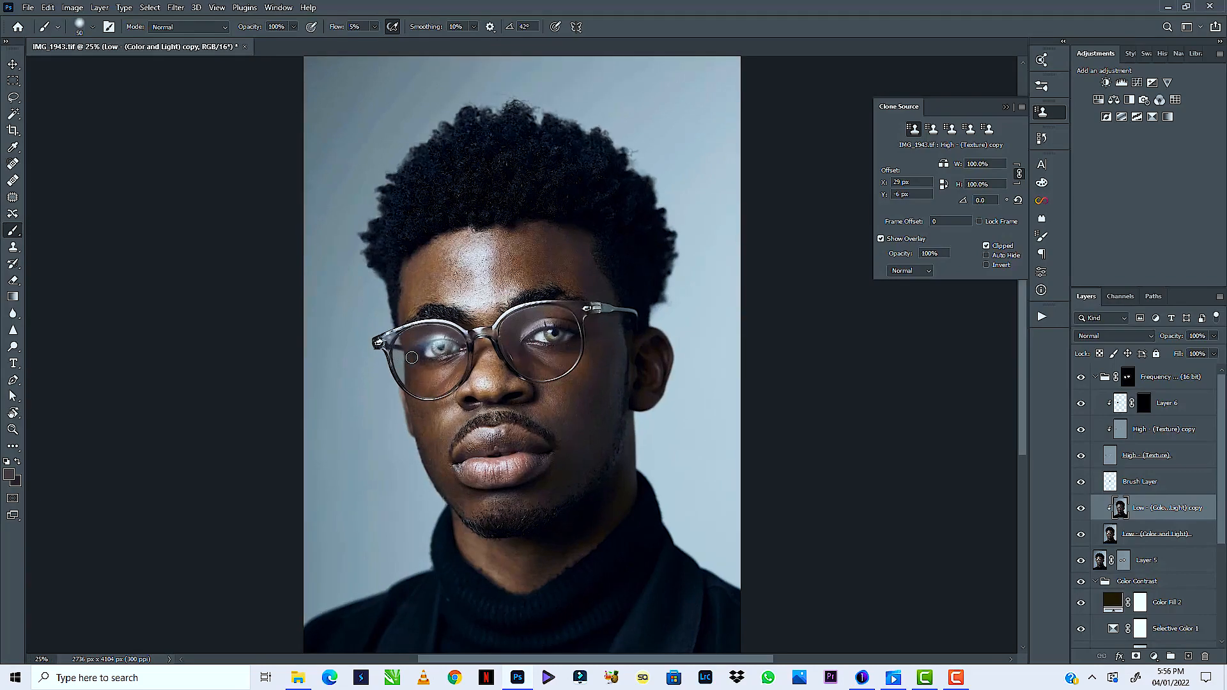
scroll(411, 357, up, 3)
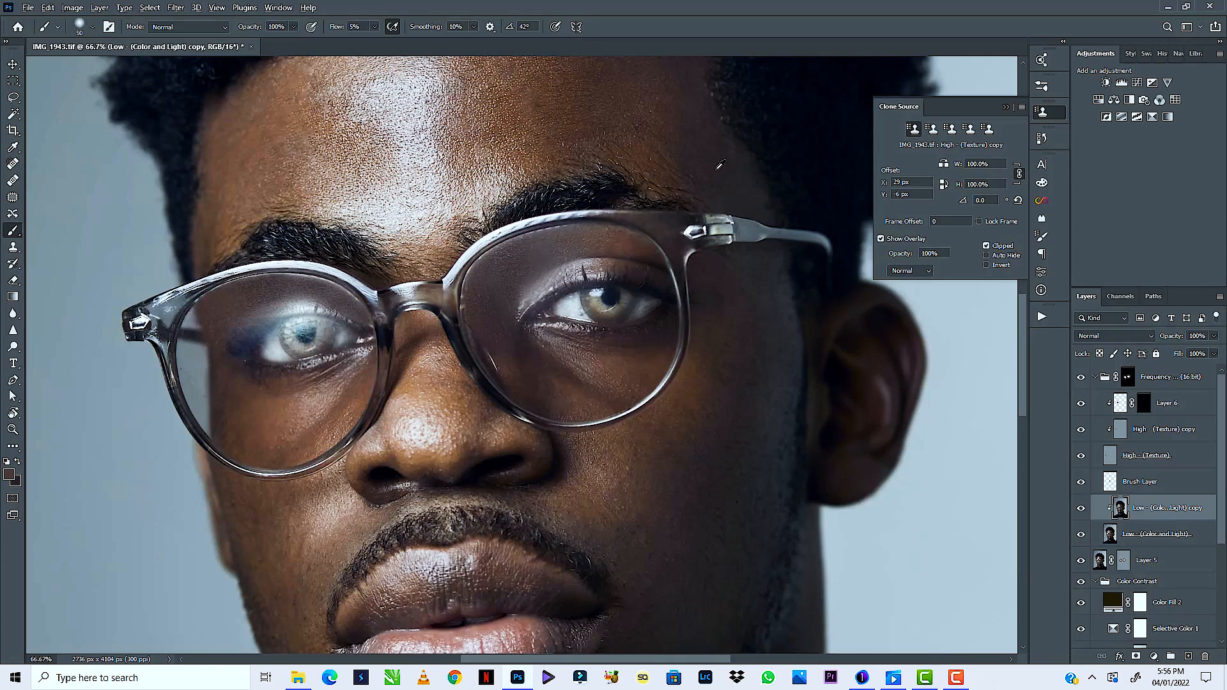
key(bracketright)
key(bracketright)
key(bracketright)
alt+click(640, 249)
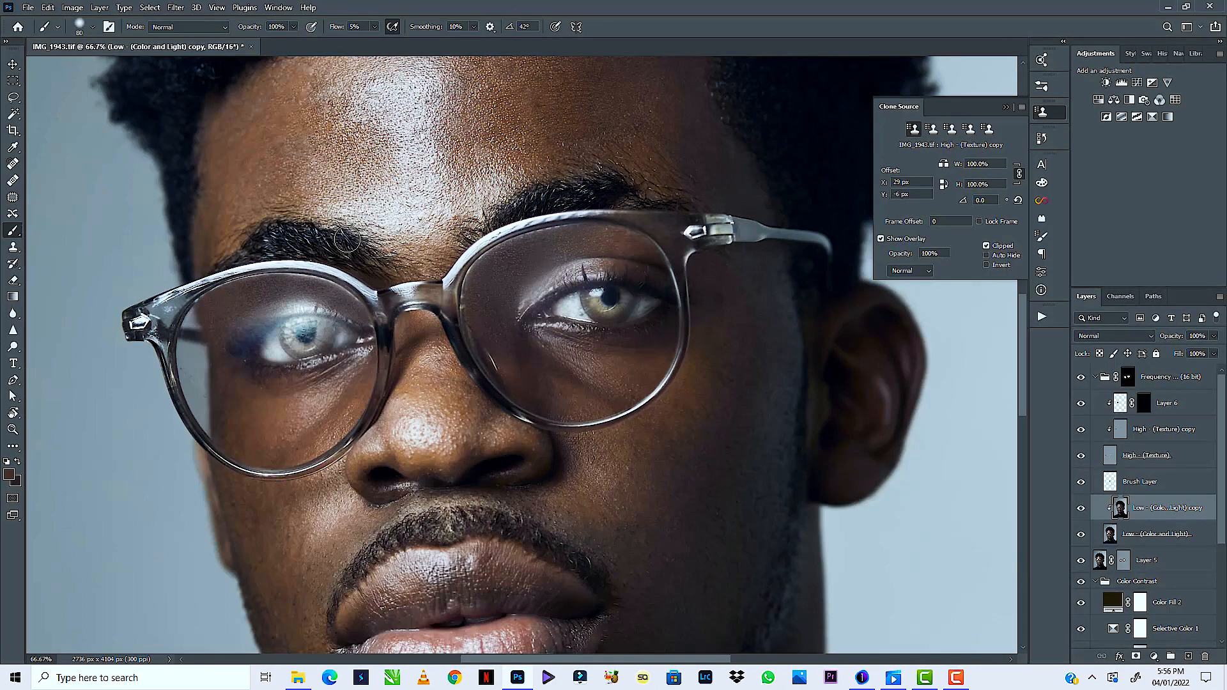
Collapse the Frequency Separation group and compare the whole portrait with the group hidden and shown
key(ctrl+0)
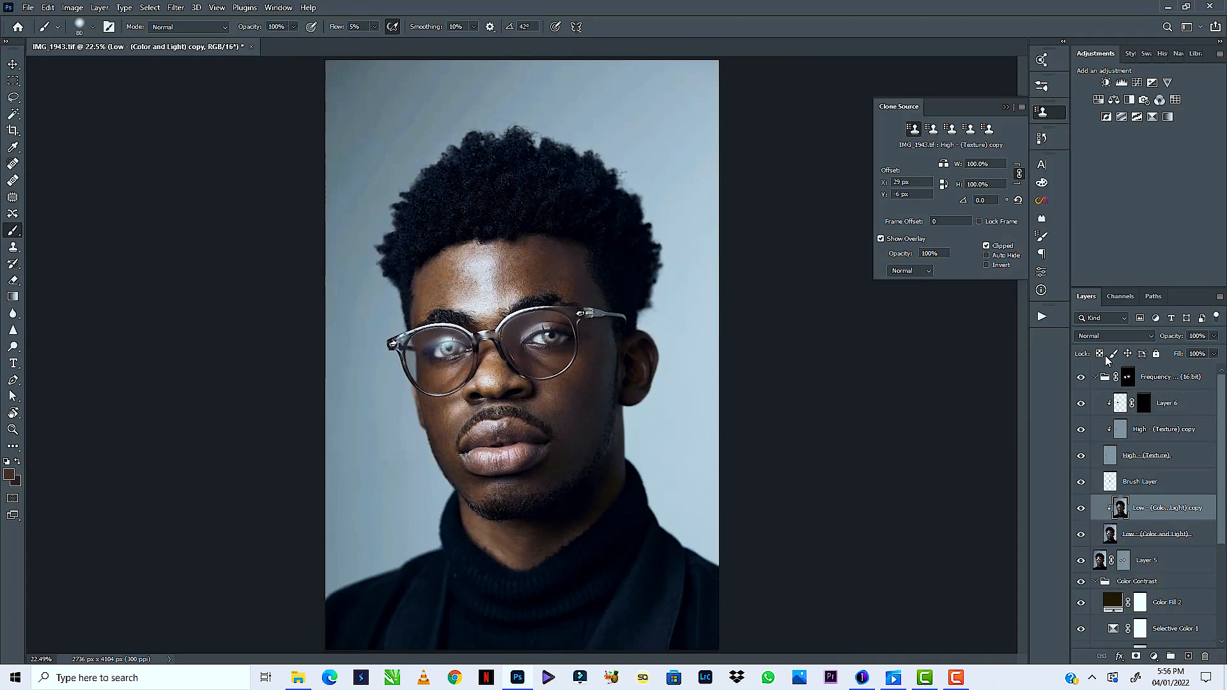
click(1094, 377)
click(1081, 378)
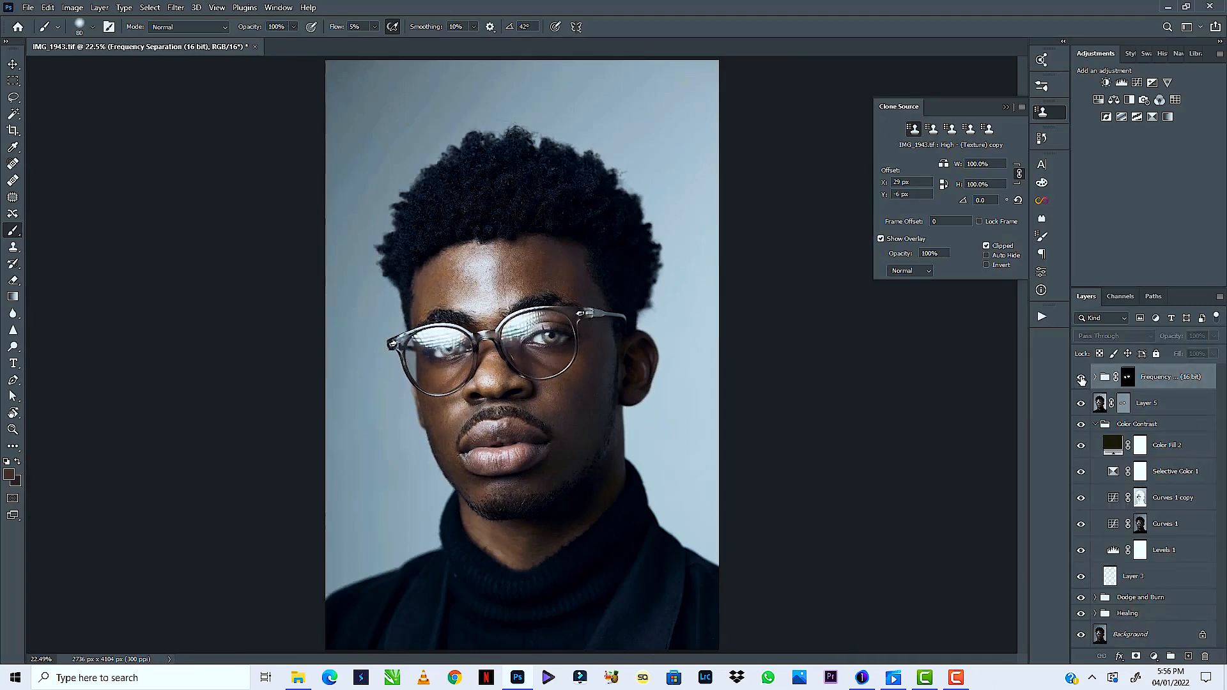
click(1080, 377)
click(1080, 378)
click(1081, 378)
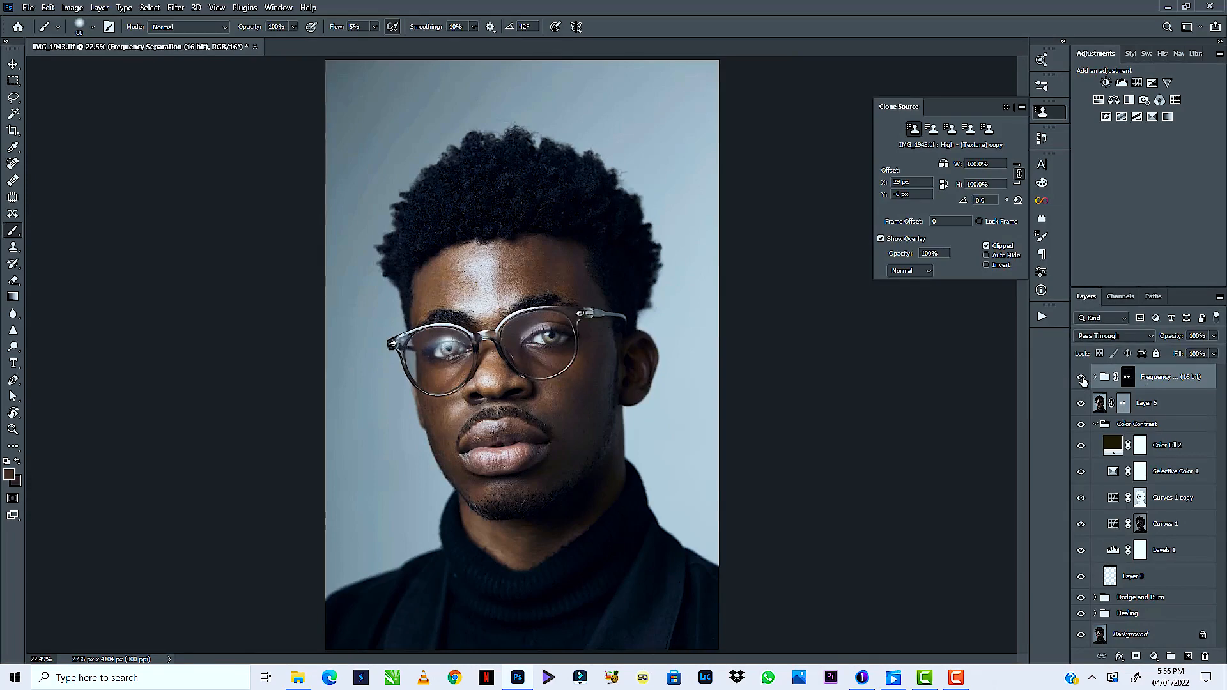
click(1080, 381)
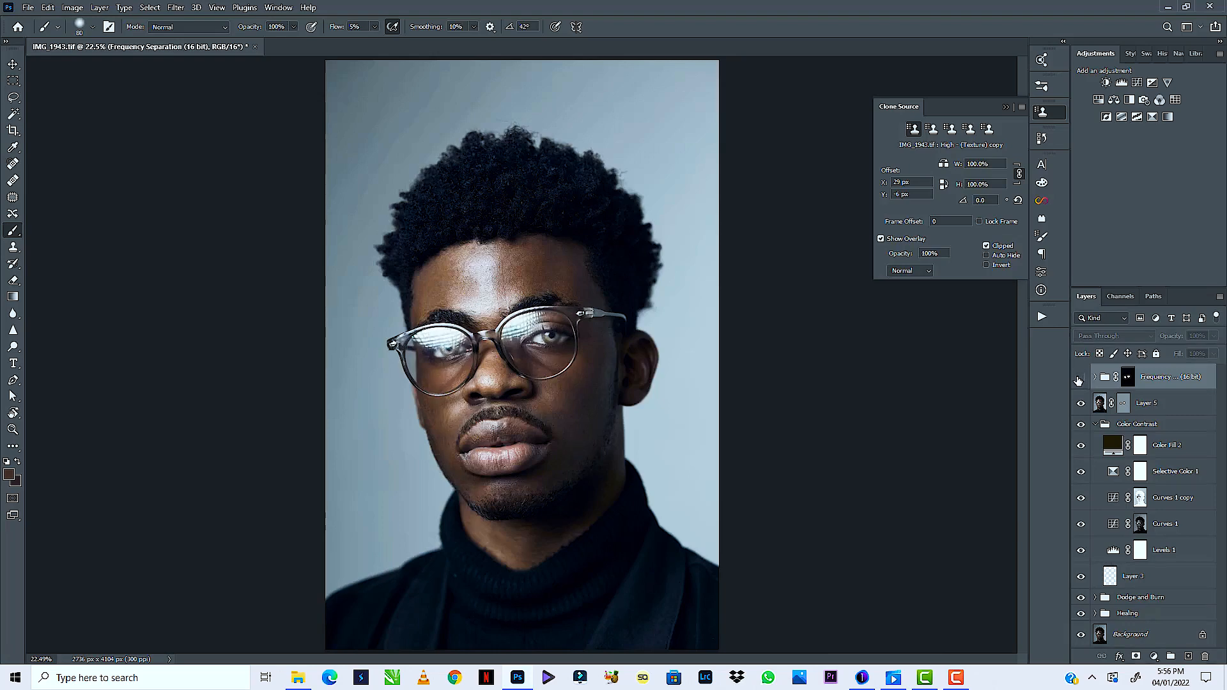
click(1080, 380)
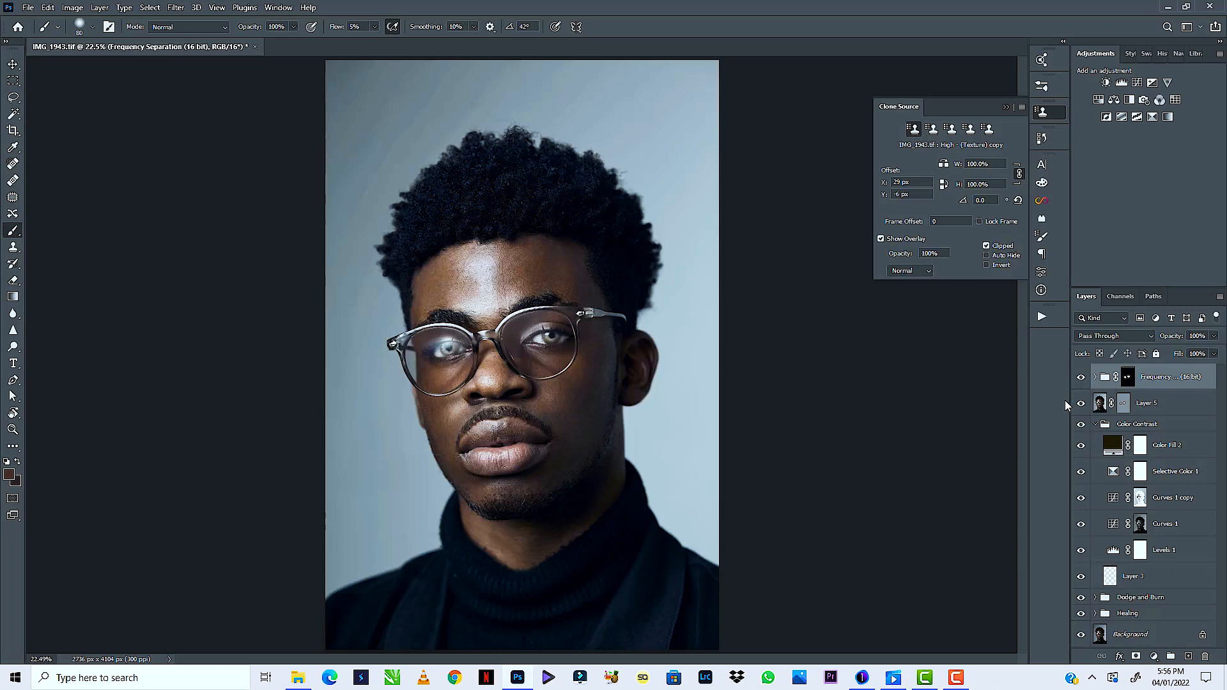
Stamp all visible layers into a new merged layer at the top of the layer stack
key(ctrl+alt+shift+e)
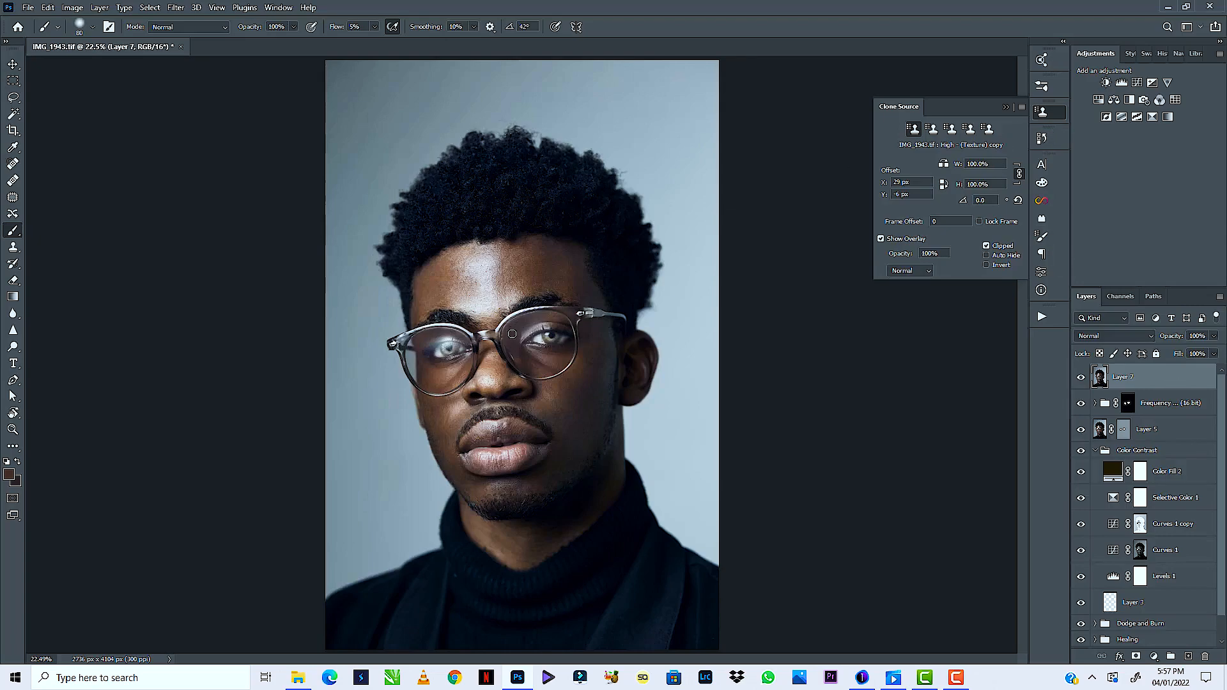
key(z)
click(446, 344)
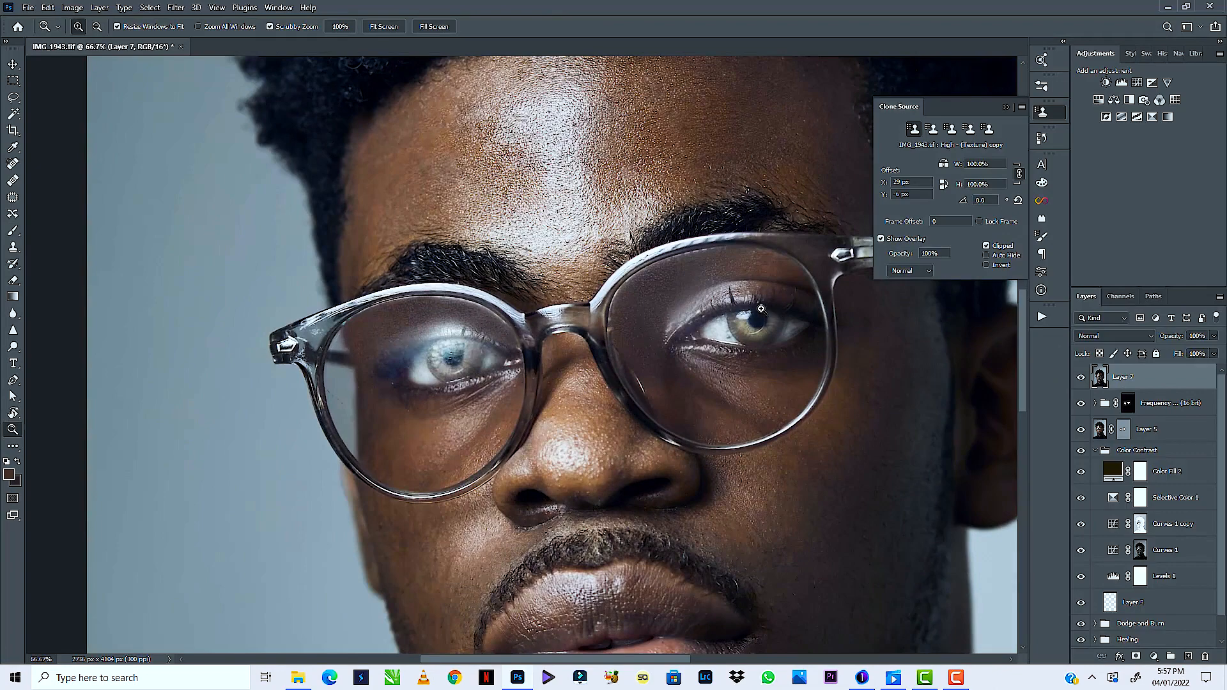
key(l)
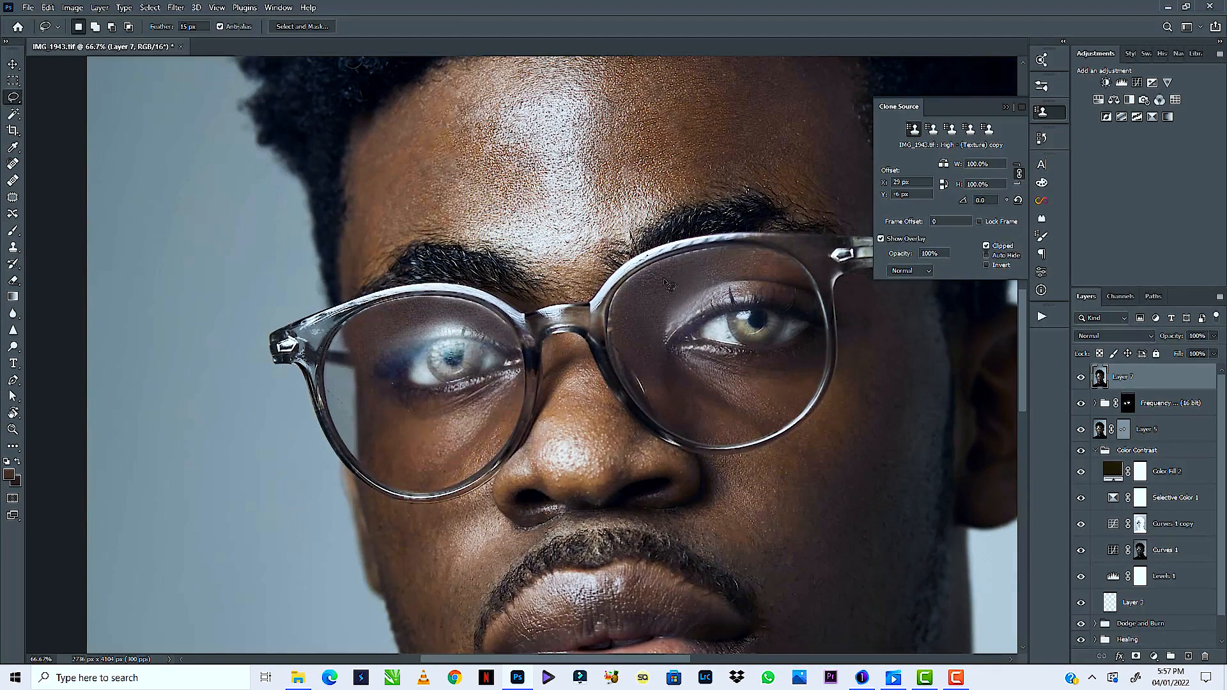
mouse_move(633, 285)
mouse_down()
mouse_move(703, 252)
mouse_move(760, 259)
mouse_move(646, 281)
mouse_up()
key(e)
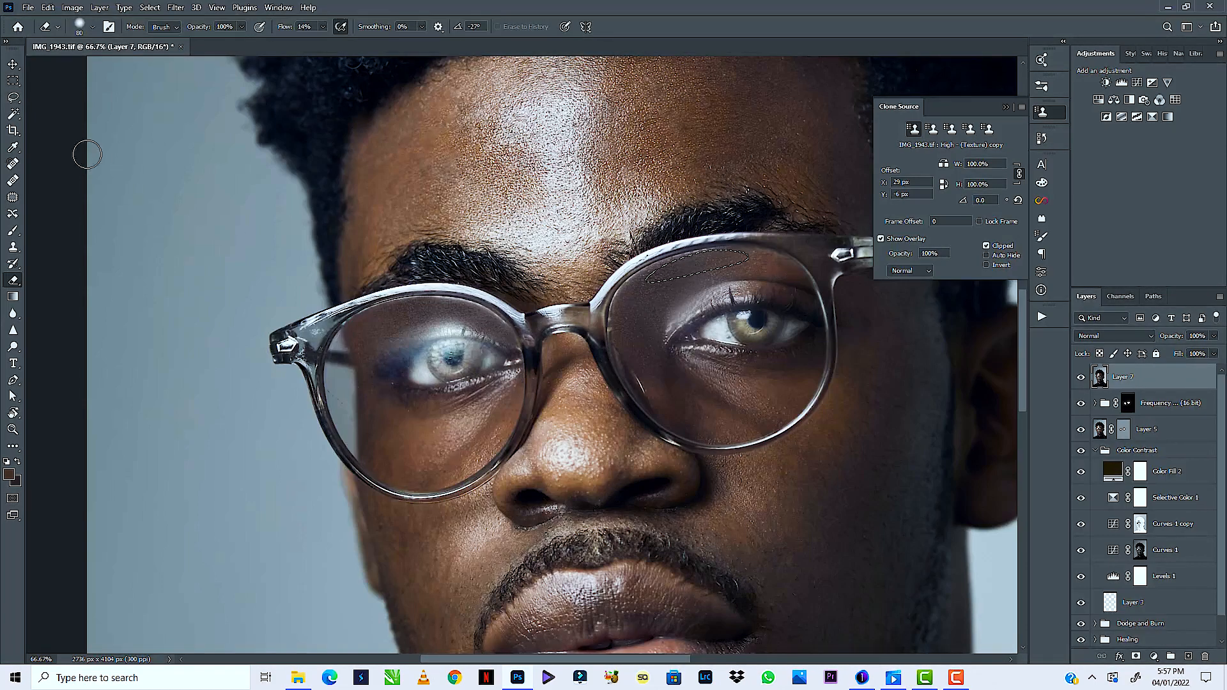
click(12, 64)
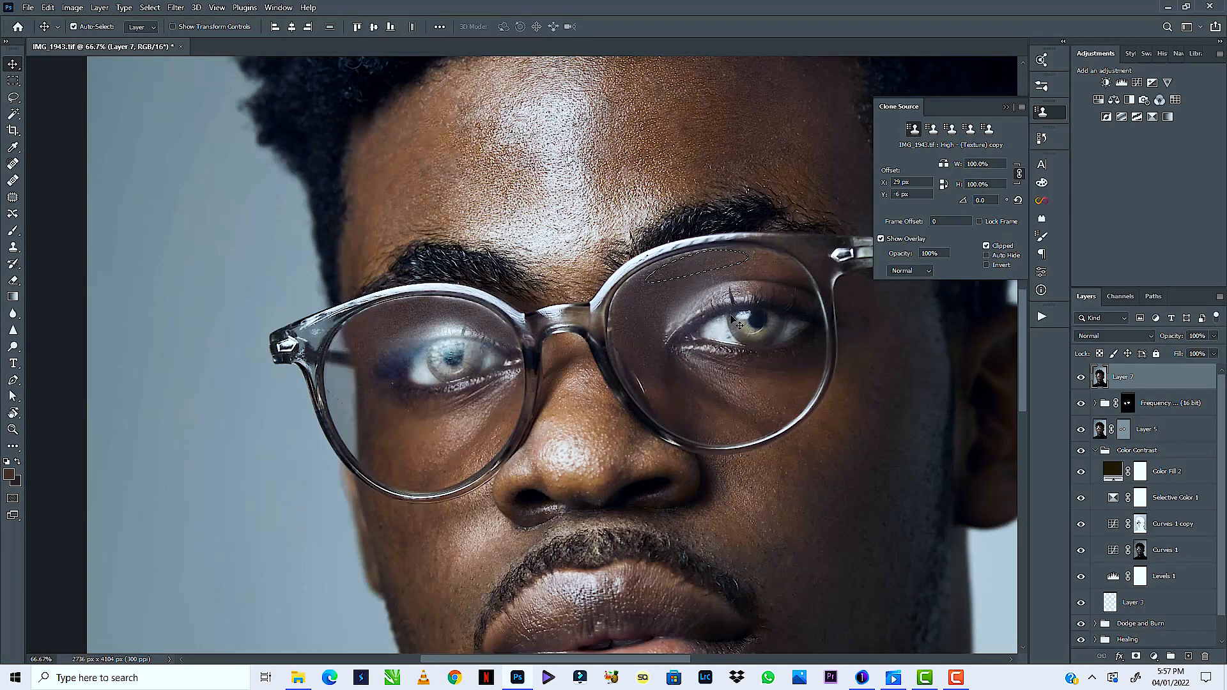
drag(734, 326, 747, 318)
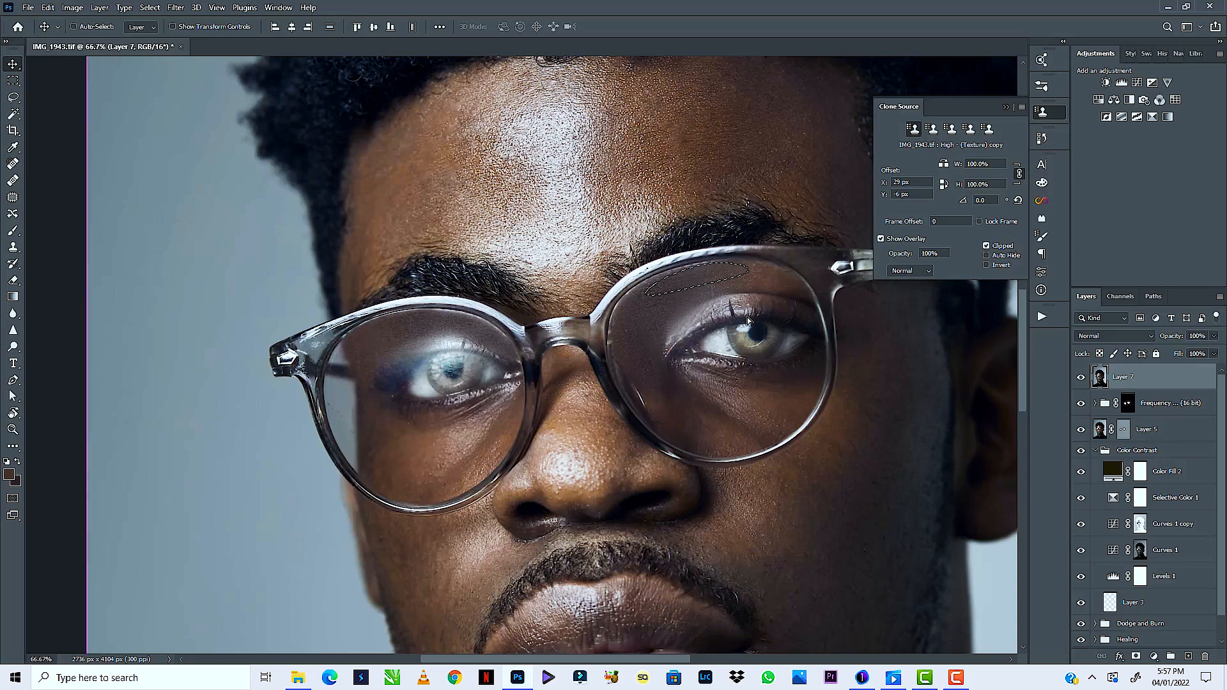
key(ctrl+z)
key(ctrl+d)
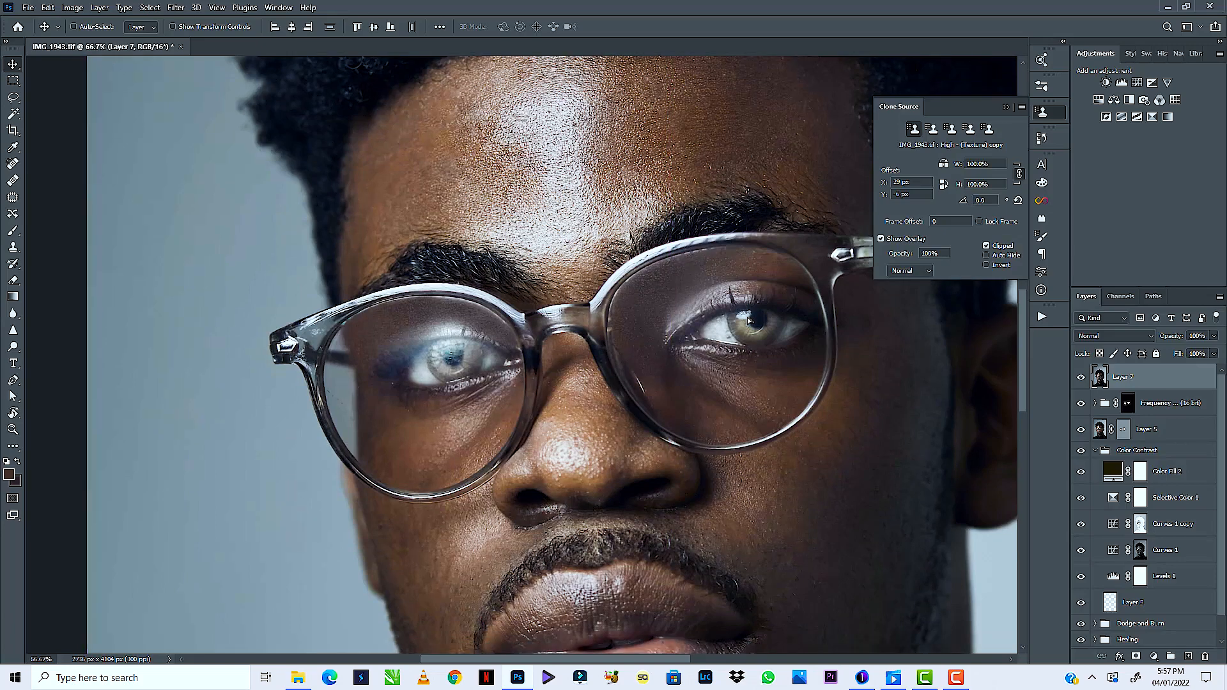
Lasso the clear eye behind the glasses, copy it to a new layer, and place the copy over the hazy eye
key(l)
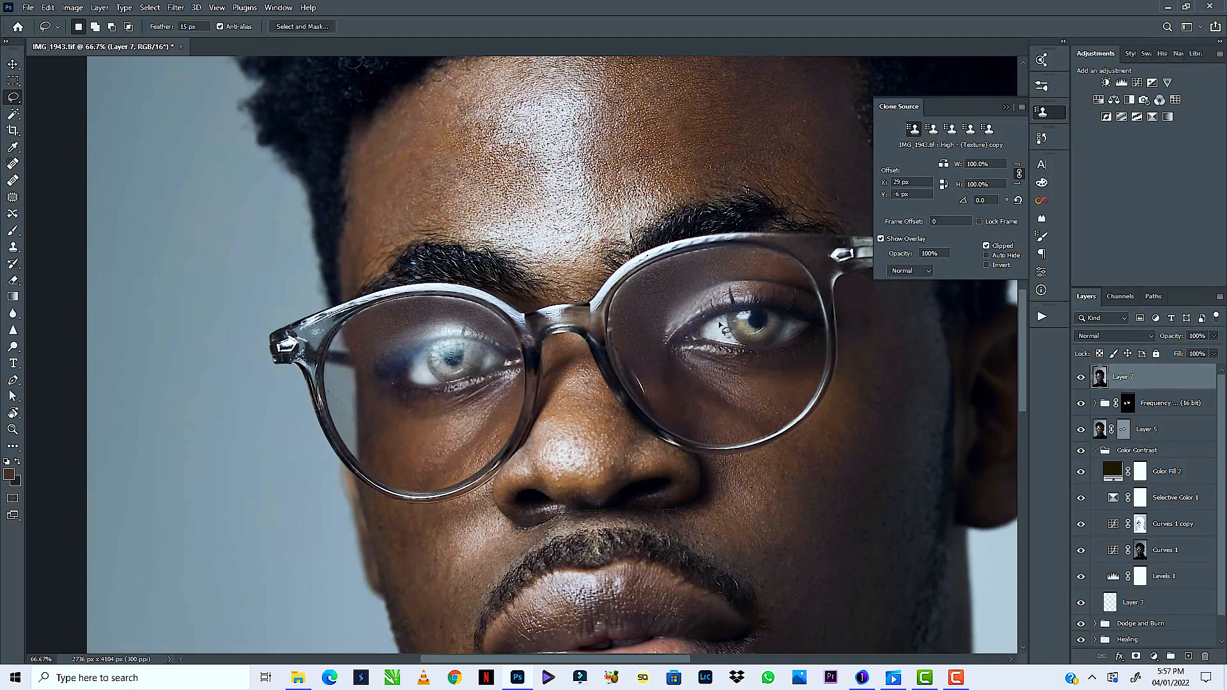
mouse_move(718, 318)
mouse_down()
mouse_move(795, 309)
mouse_move(805, 328)
mouse_move(797, 343)
mouse_move(756, 351)
mouse_move(717, 327)
mouse_up()
key(ctrl+j)
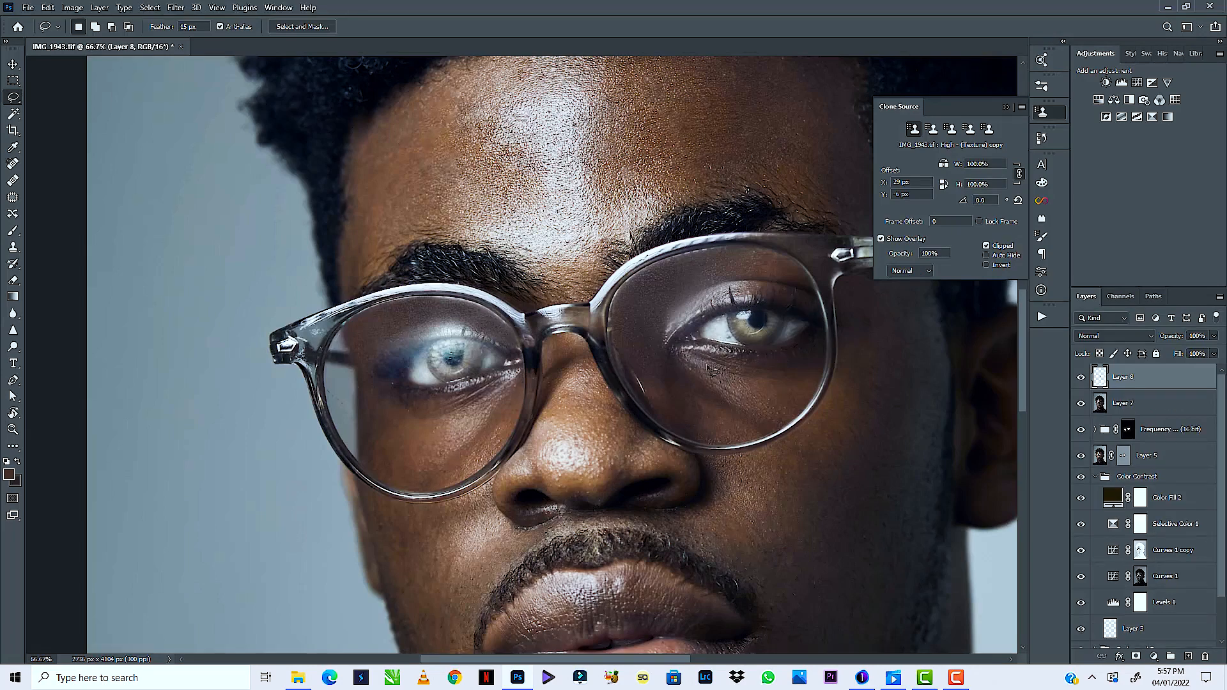
key(v)
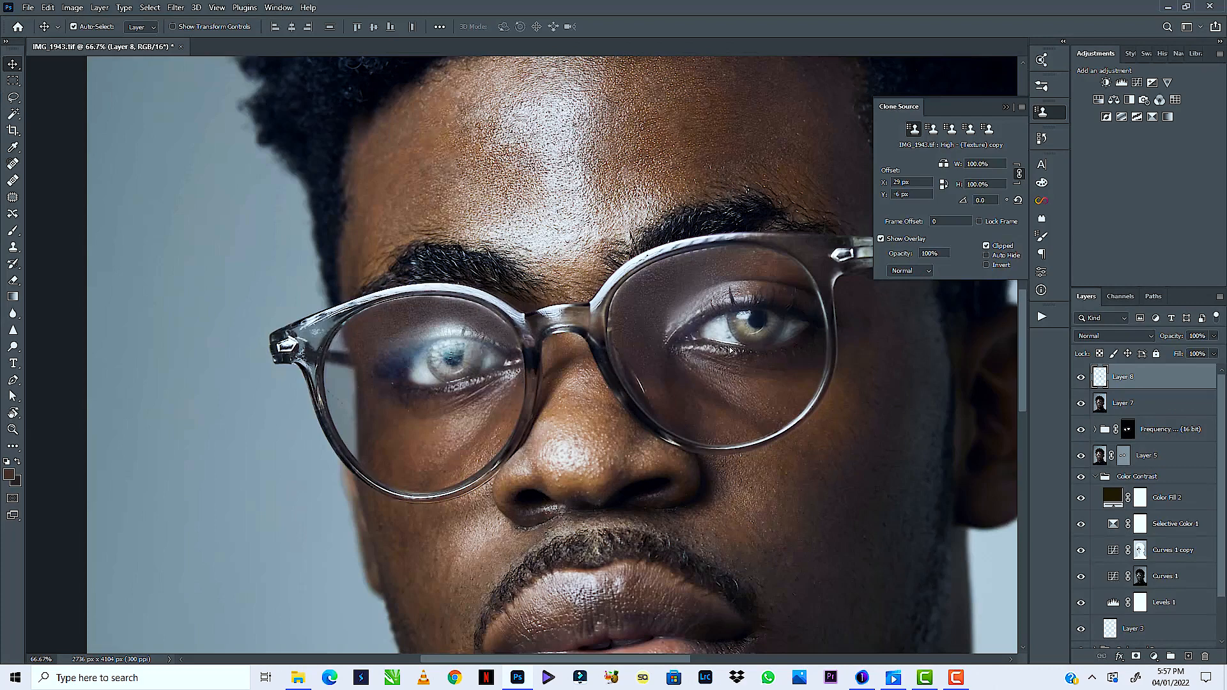
drag(730, 350, 450, 365)
Rotate the copied eye to about -6.3° and nudge it to about X 869 px, Y 2017 px over the hazy eye
key(ctrl+t)
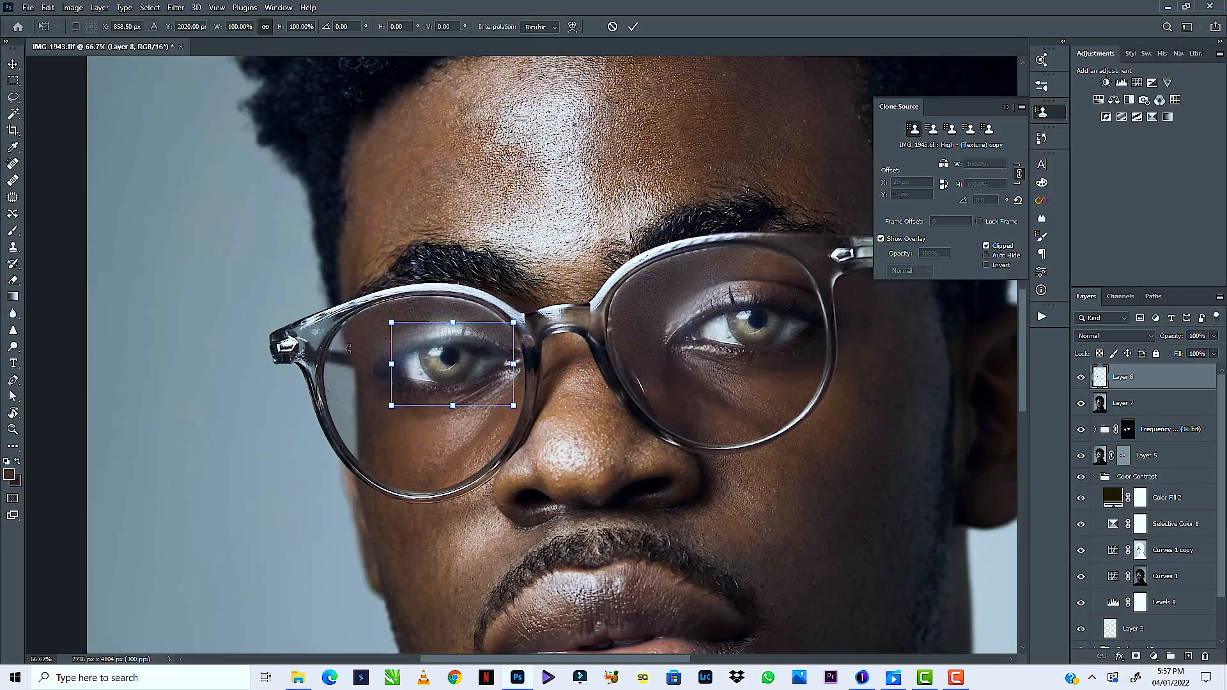
drag(397, 296, 393, 303)
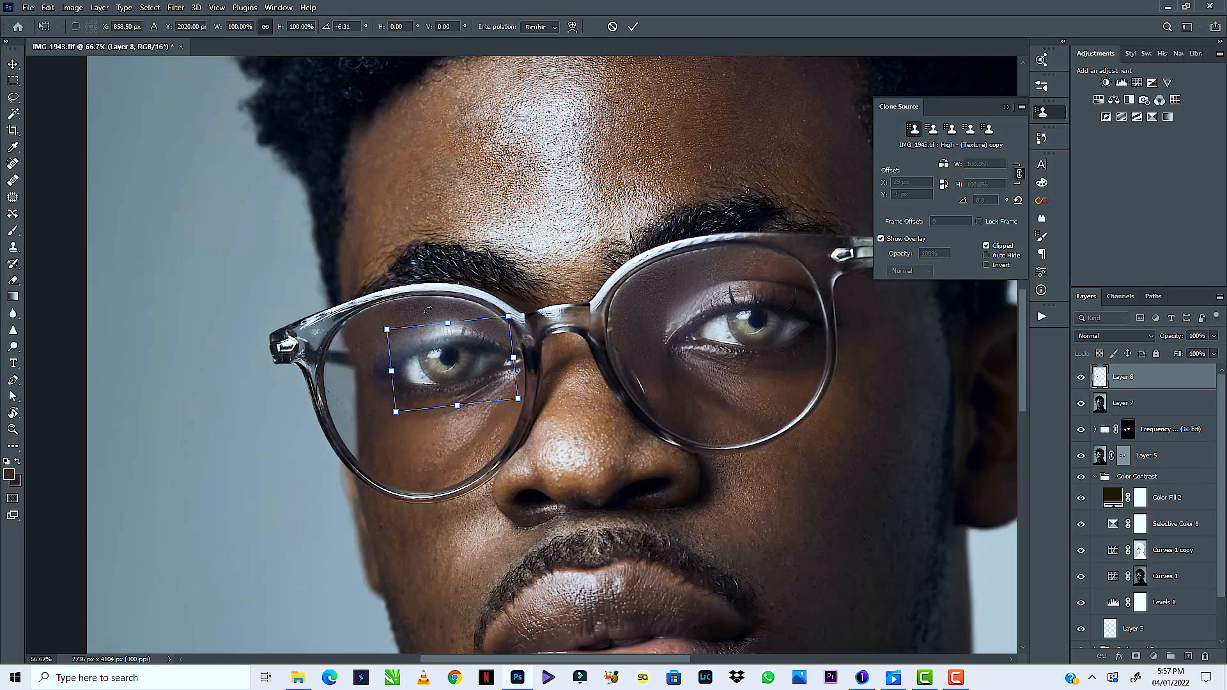
key(Right)
key(Right)
key(Right)
key(Right)
key(Right)
key(Right)
key(Right)
key(Right)
key(Right)
key(Right)
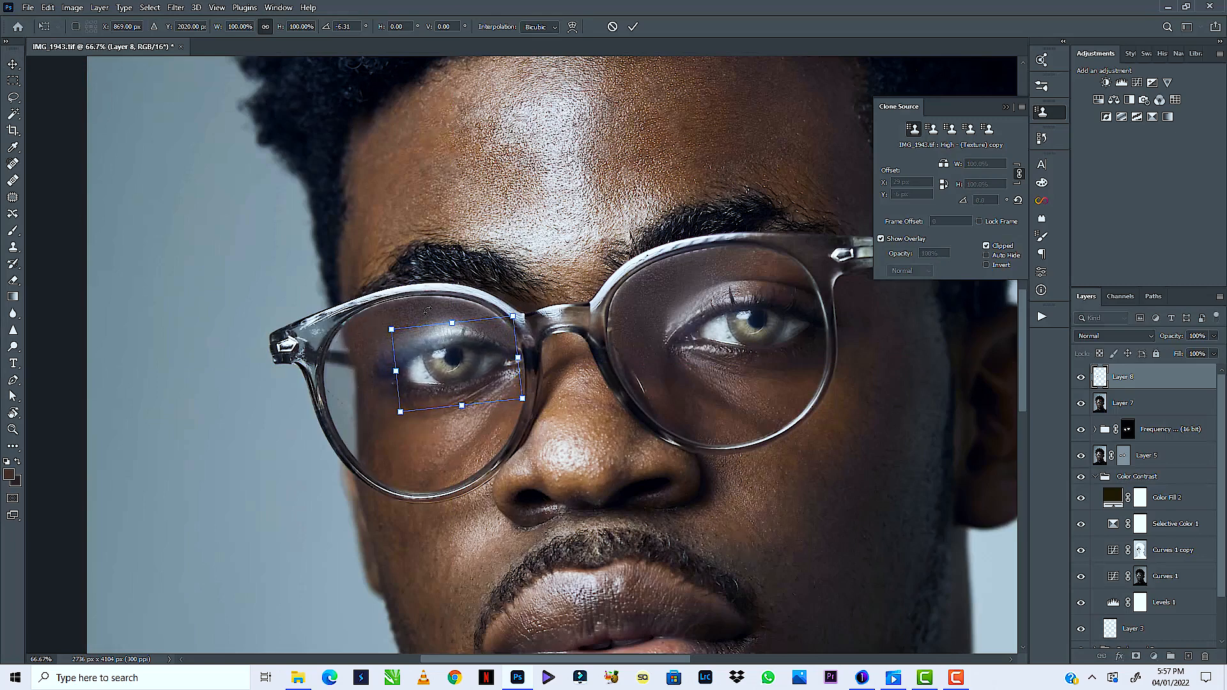
key(Up)
key(Up)
key(Up)
key(Up)
key(Up)
key(Up)
key(Up)
key(Up)
key(Up)
key(Up)
key(Up)
key(Up)
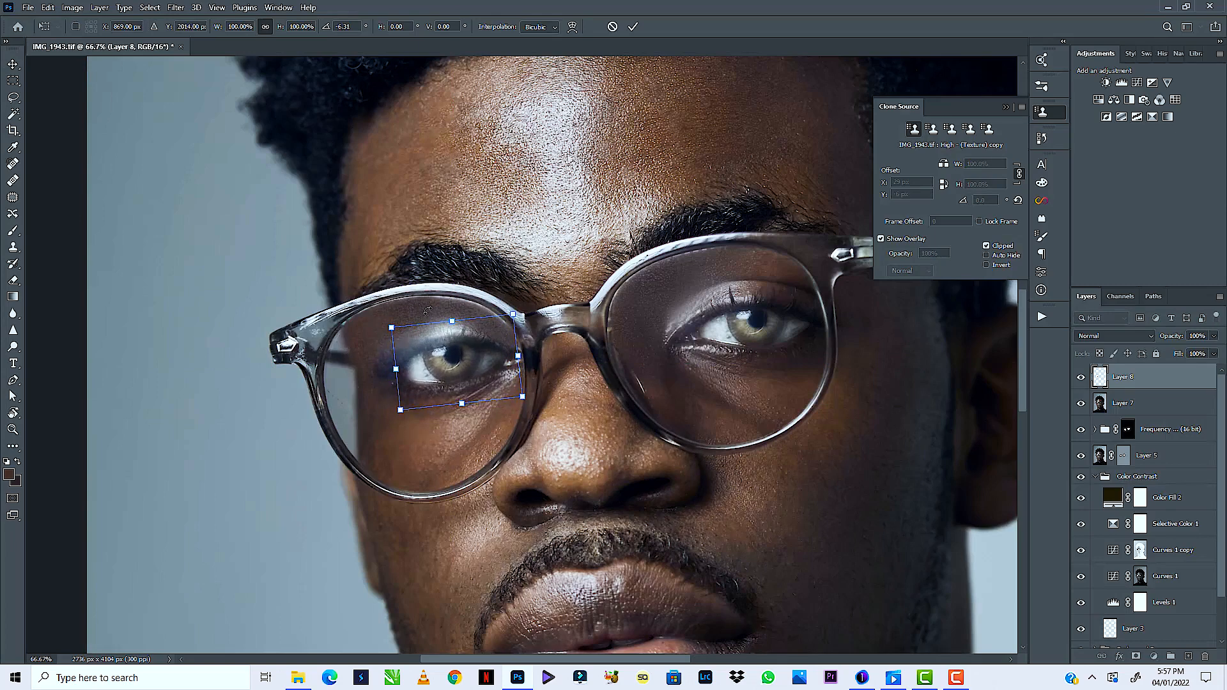
key(Down)
key(Down)
key(Down)
key(Down)
key(Down)
key(Down)
key(Down)
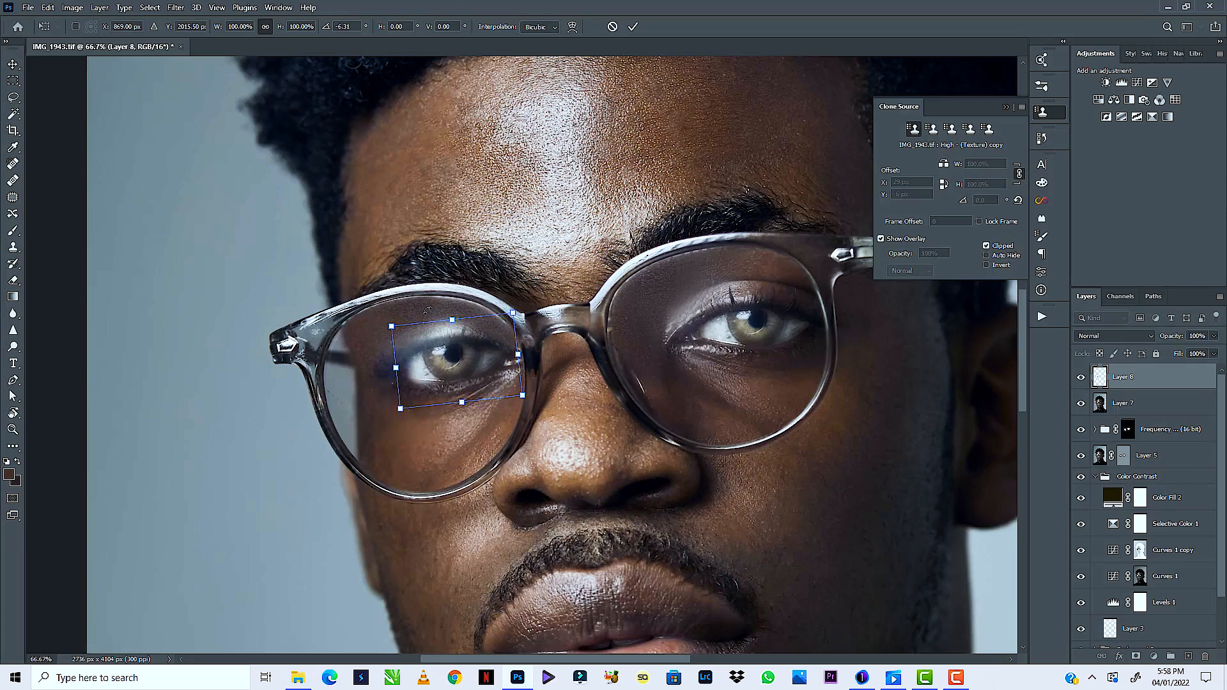
key(Up)
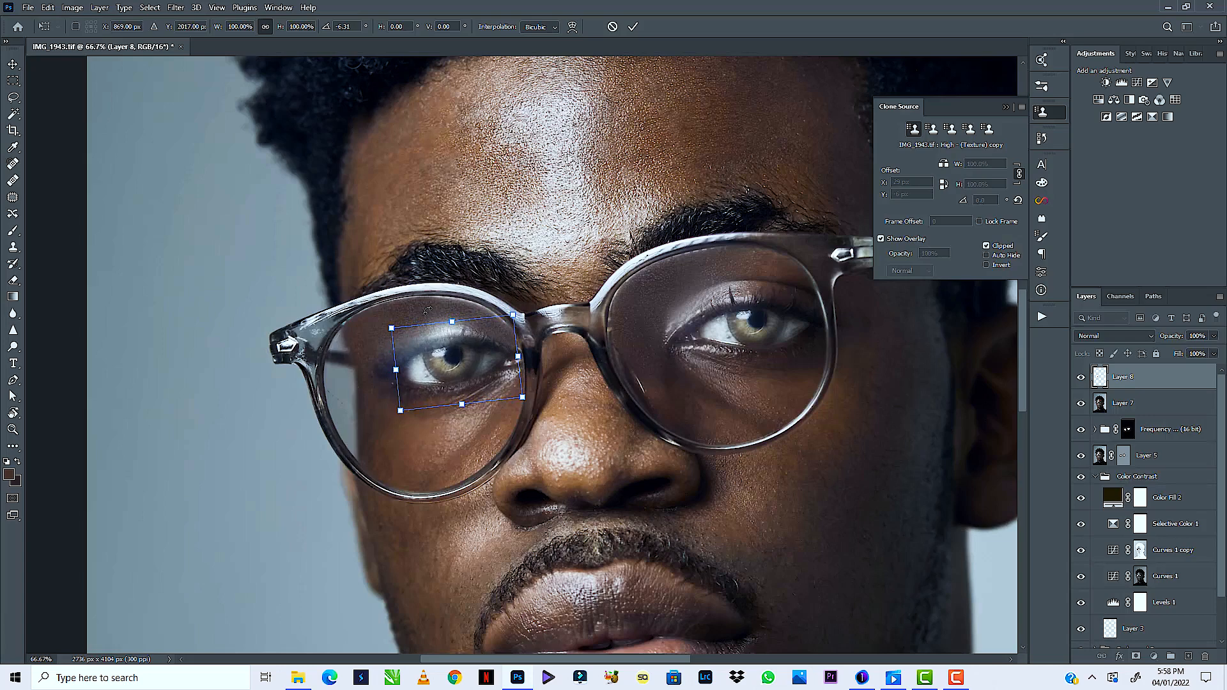
Readjust the copied eye's rotation to match the face's tilt and apply the transform
drag(520, 297, 526, 305)
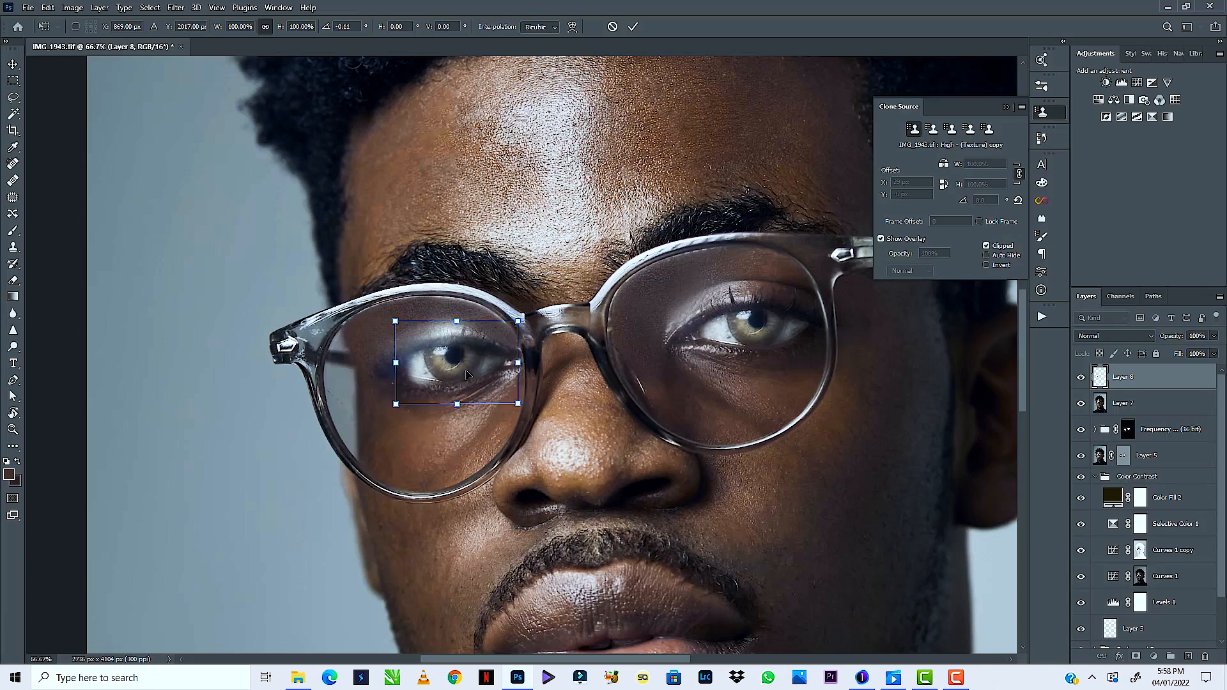
drag(383, 309, 378, 318)
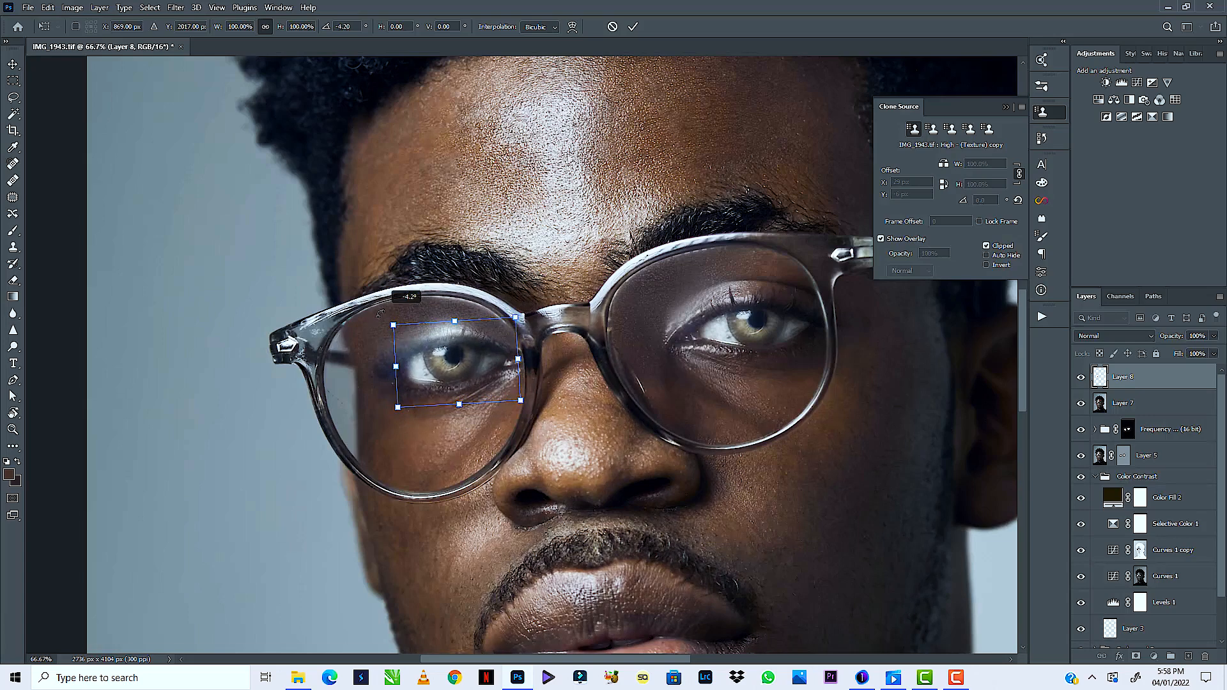
drag(537, 296, 532, 306)
key(Return)
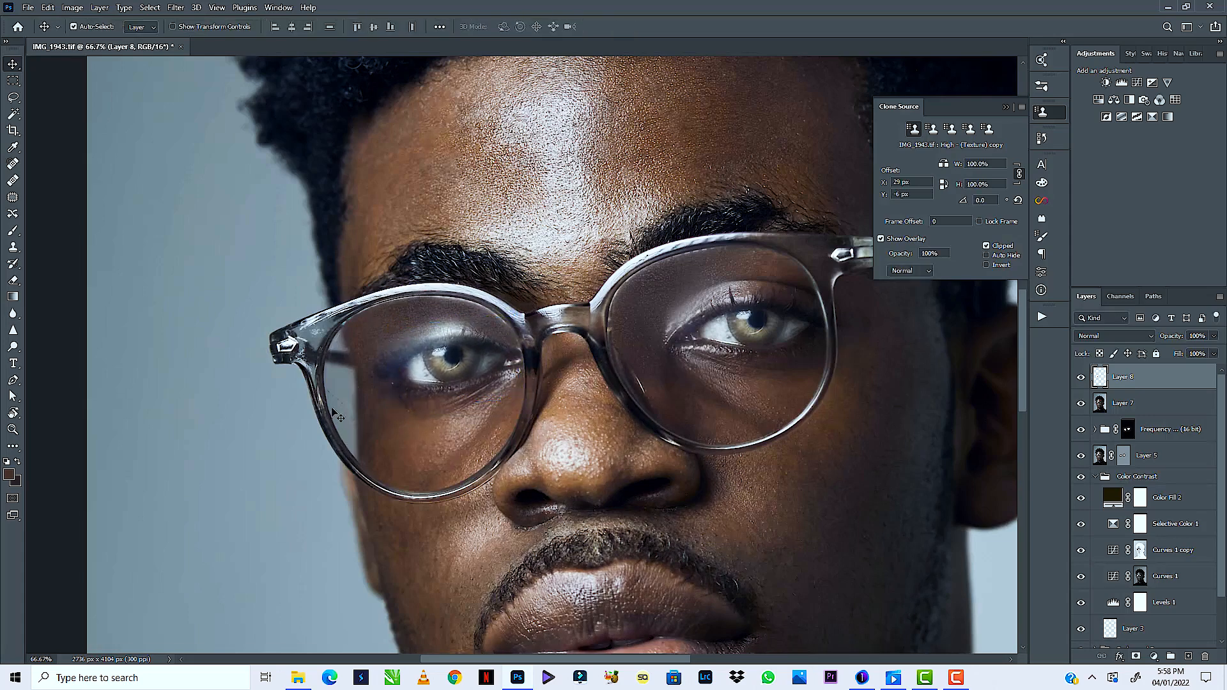
click(14, 99)
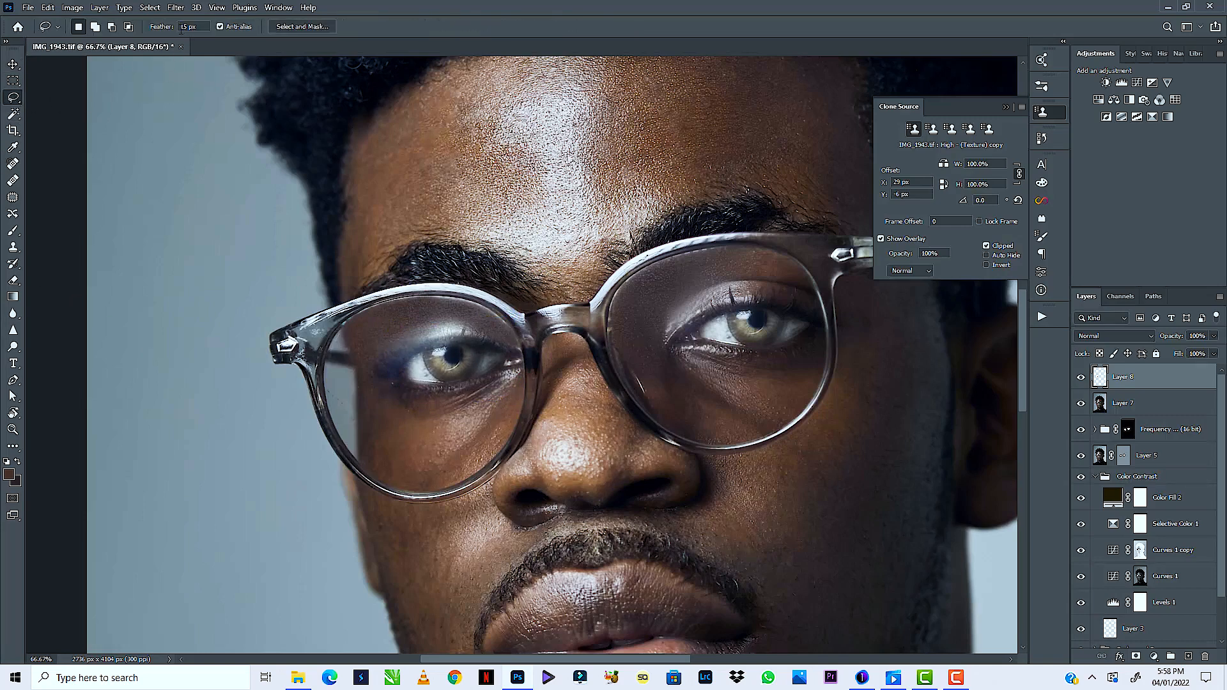
right_click(14, 99)
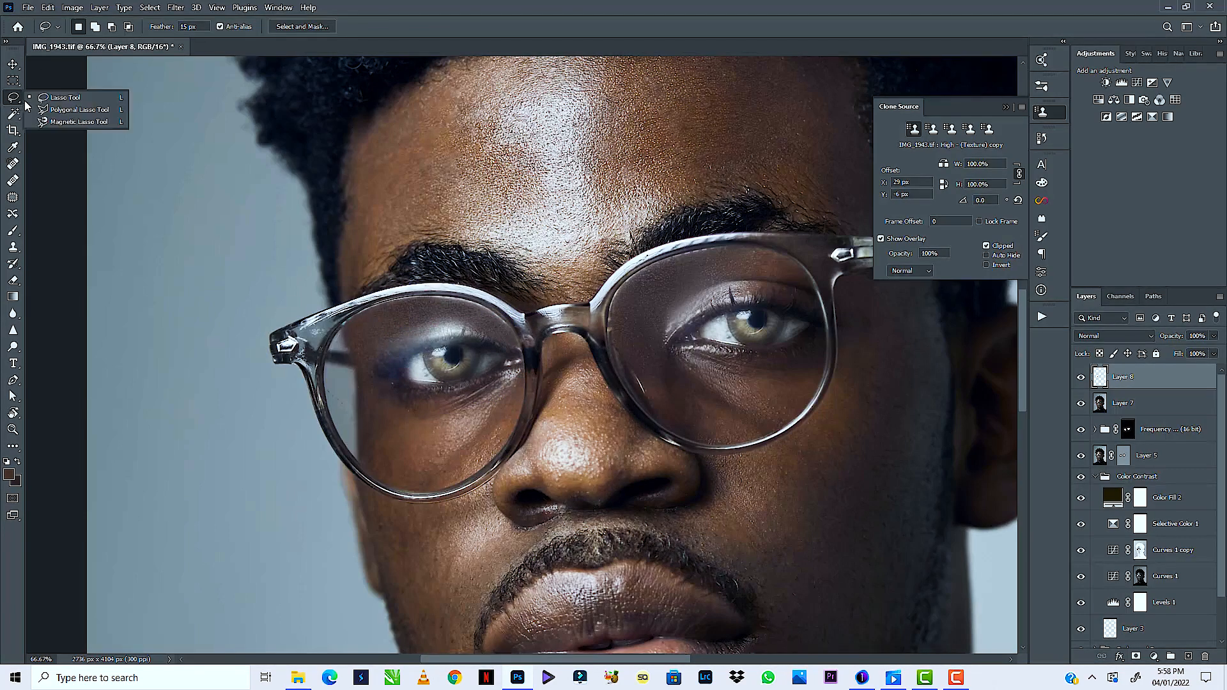
click(446, 355)
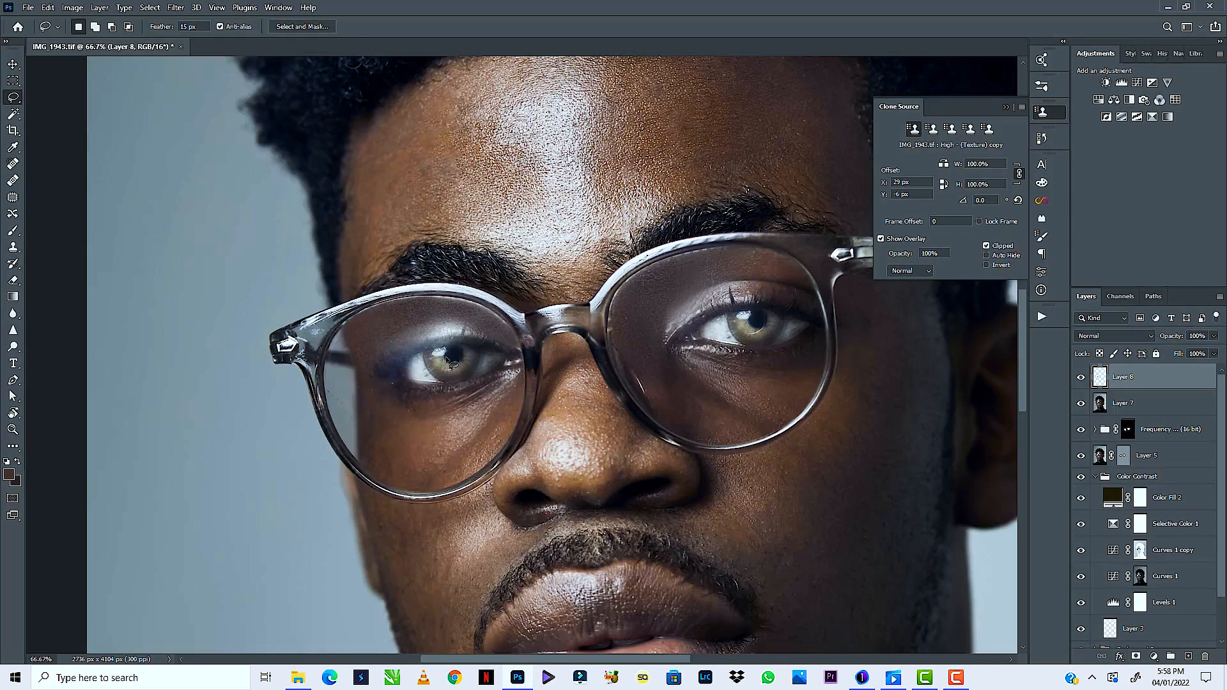
Shift the copied eye slightly into alignment, then test its layer opacity at 67% and restore it to 100%
click(13, 63)
drag(464, 367, 461, 362)
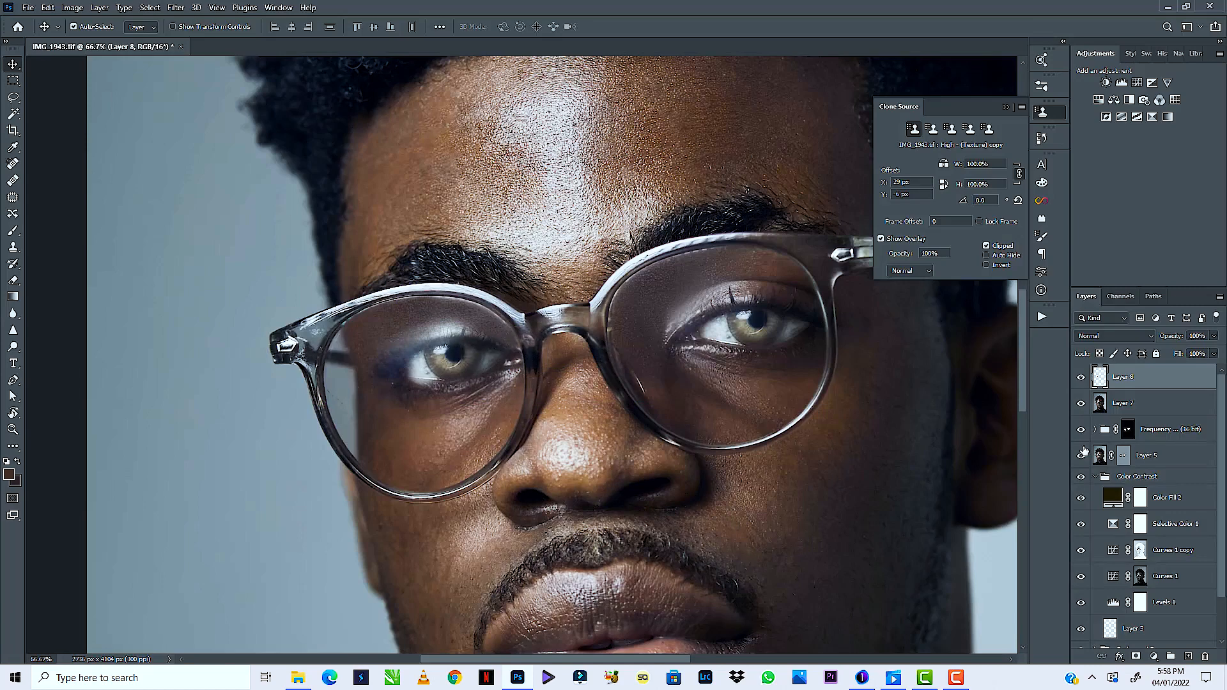
click(1212, 336)
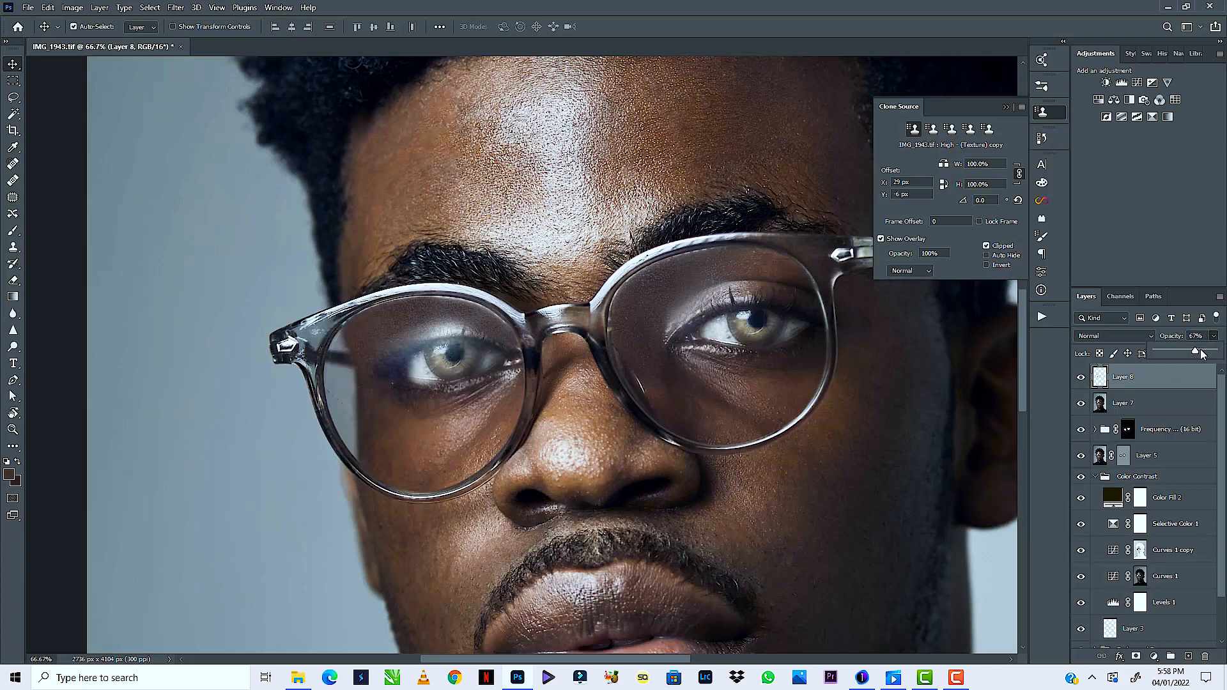
drag(1194, 351, 1214, 351)
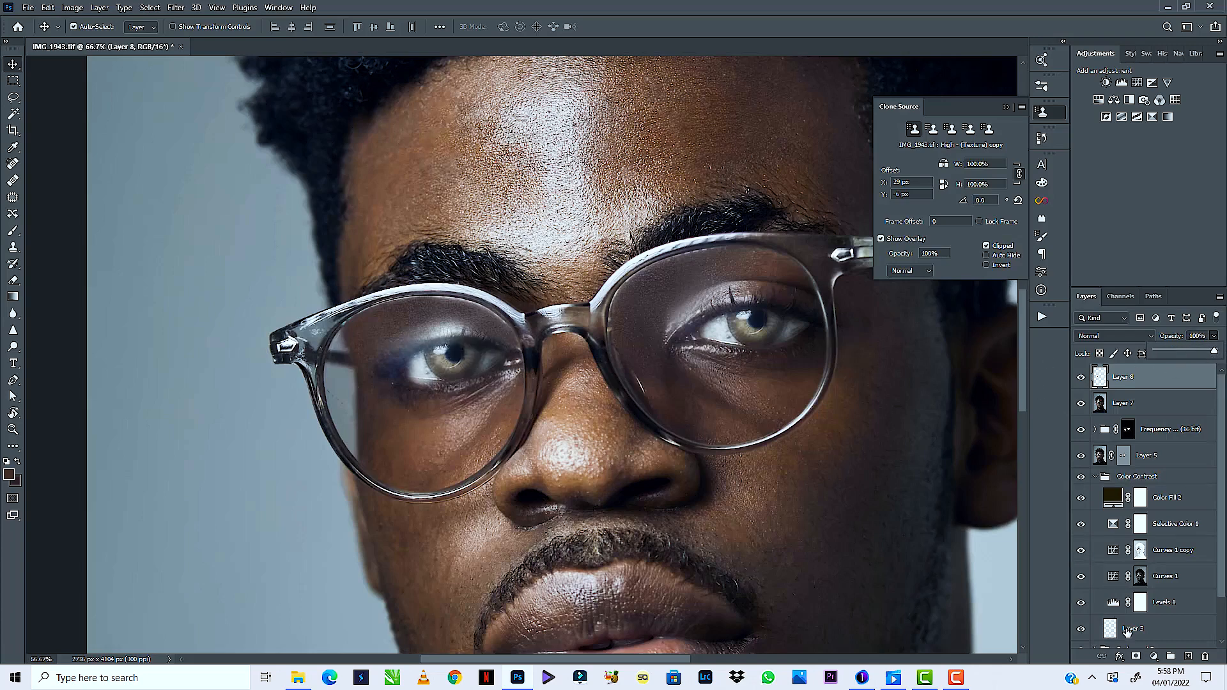
Add a layer mask to the copied eye's layer and set up a smaller black brush with 78% flow
click(1135, 656)
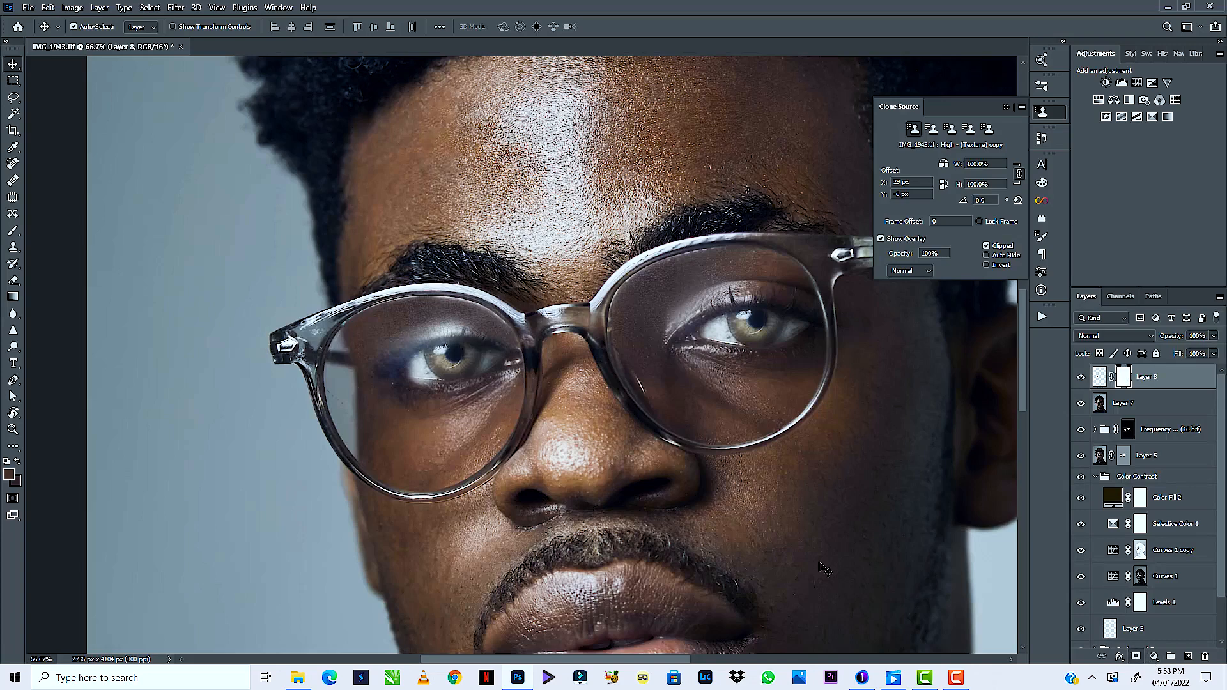
key(x)
key(b)
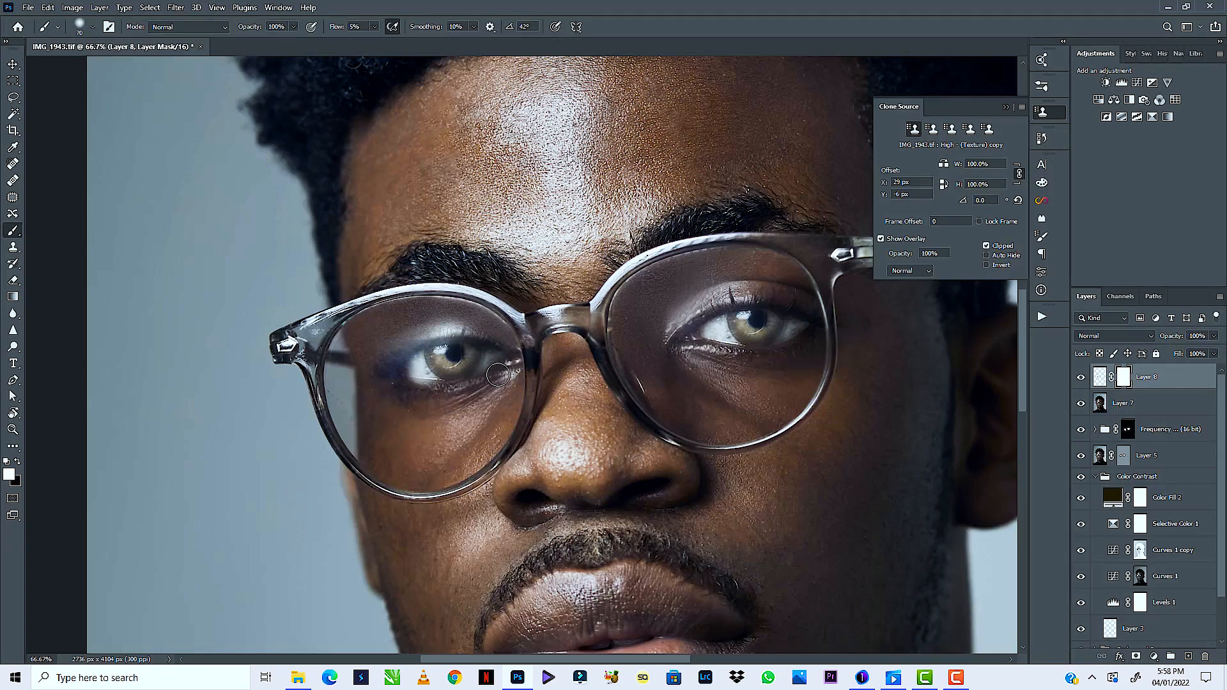
key(bracketleft)
key(bracketleft)
key(bracketleft)
key(bracketleft)
key(bracketleft)
click(375, 26)
drag(377, 41, 417, 41)
click(487, 341)
key(x)
key(bracketleft)
key(bracketleft)
key(bracketleft)
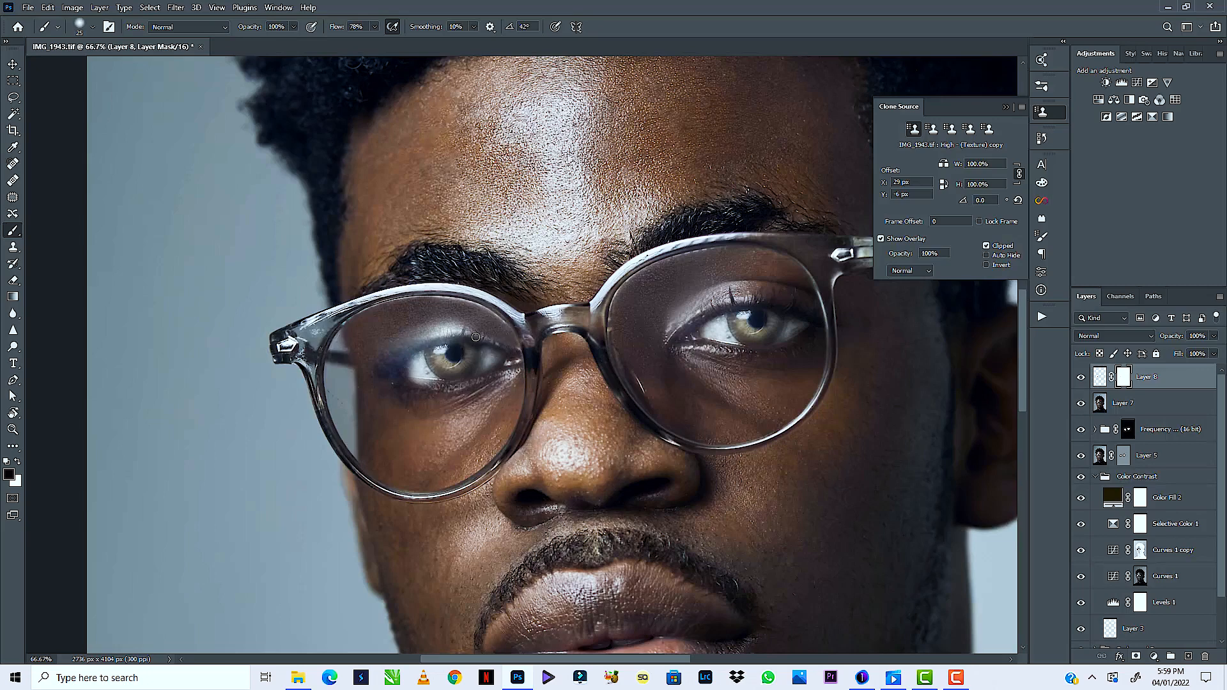
Blend the copied eye's edges into the face by painting on its layer mask with black and white
key(x)
key(x)
key(x)
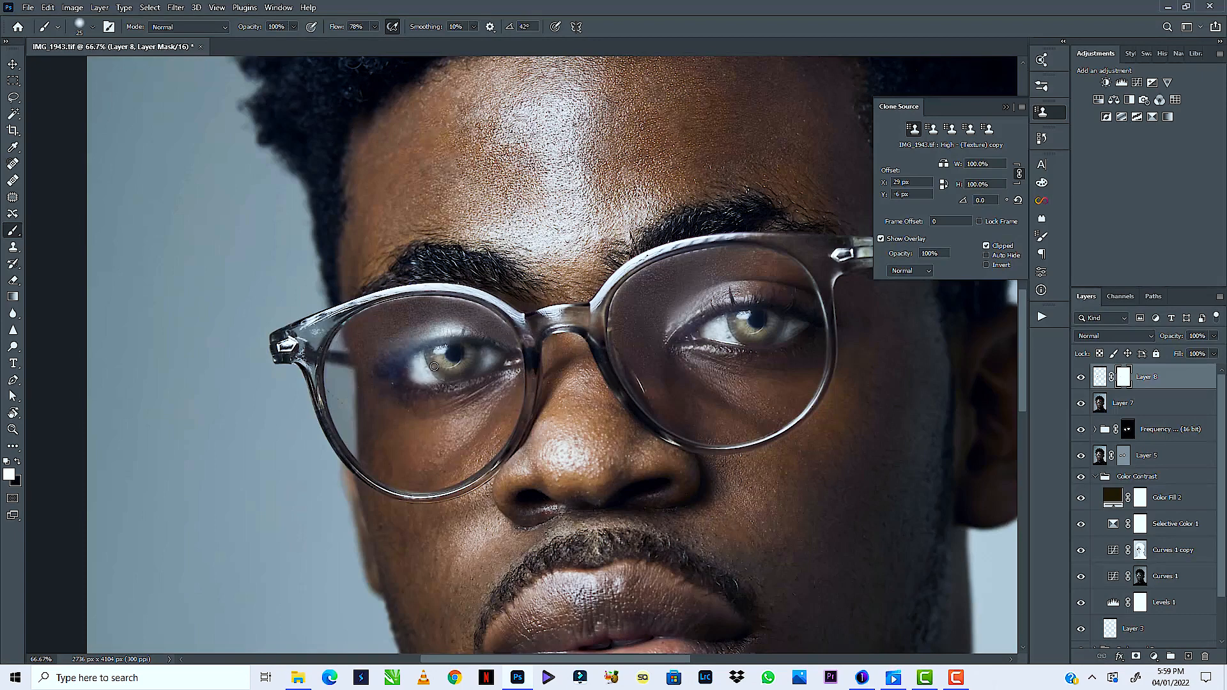
key(x)
key(x)
key(ctrl+0)
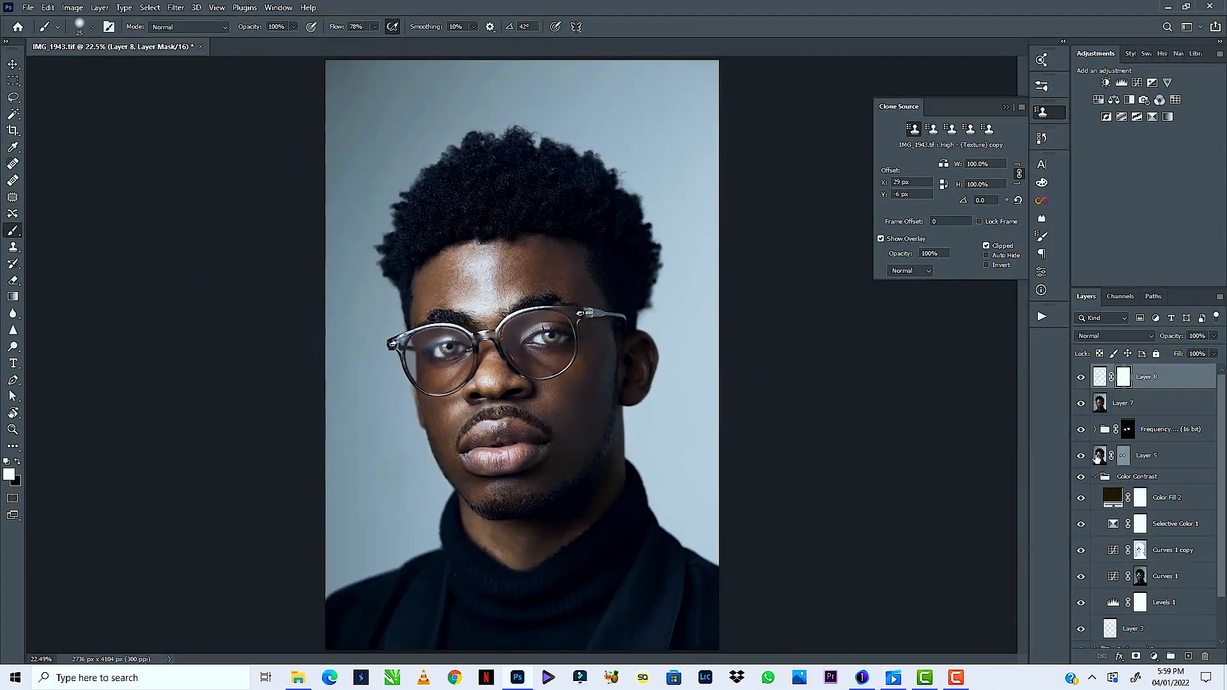
Compare the portrait with and without the copied eye by toggling the visibility of Layer 8
click(1080, 378)
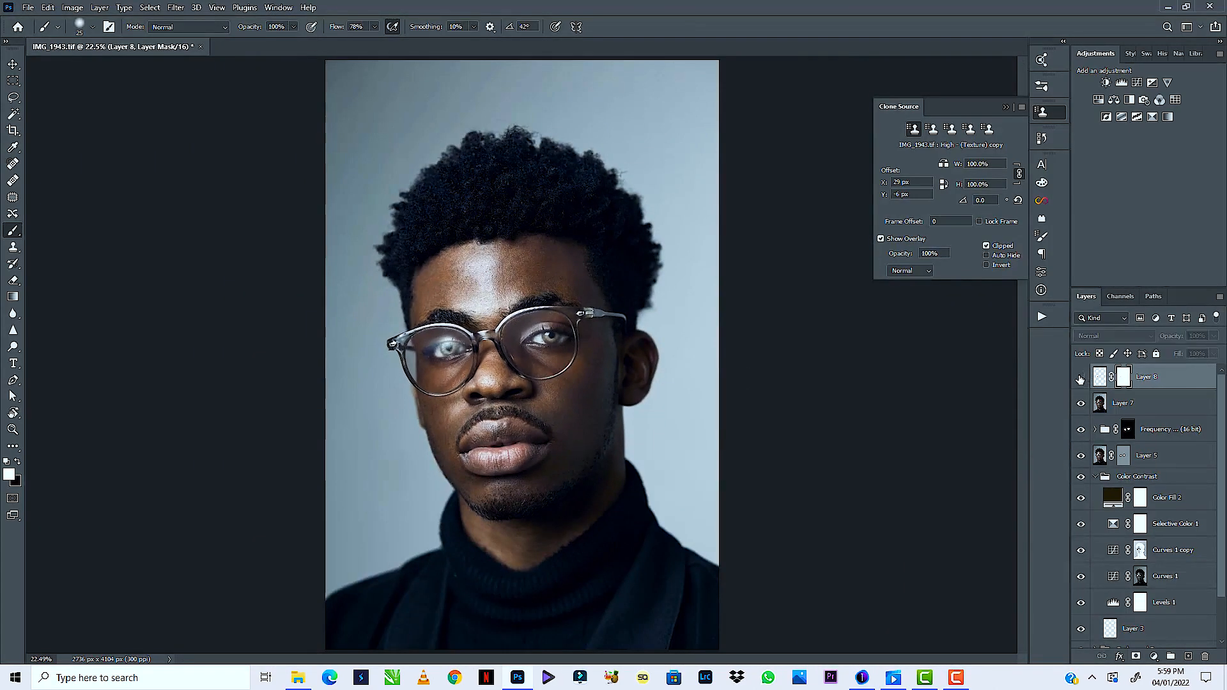
click(1080, 379)
click(1077, 380)
click(1079, 377)
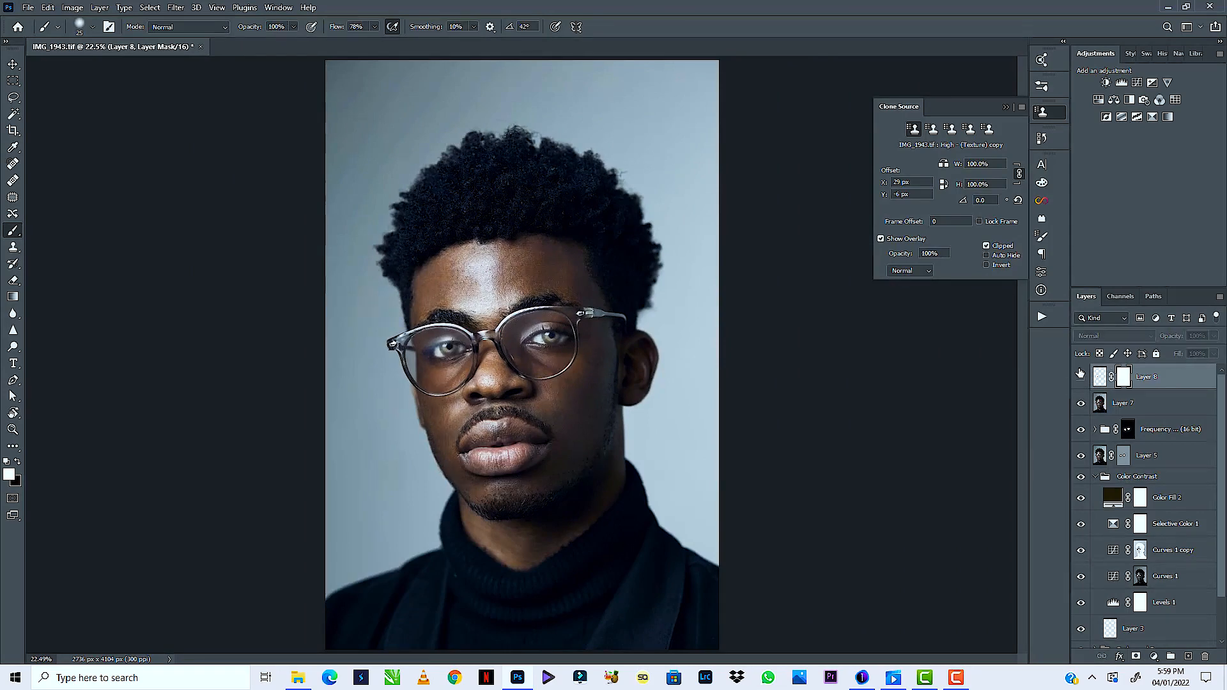
click(1080, 376)
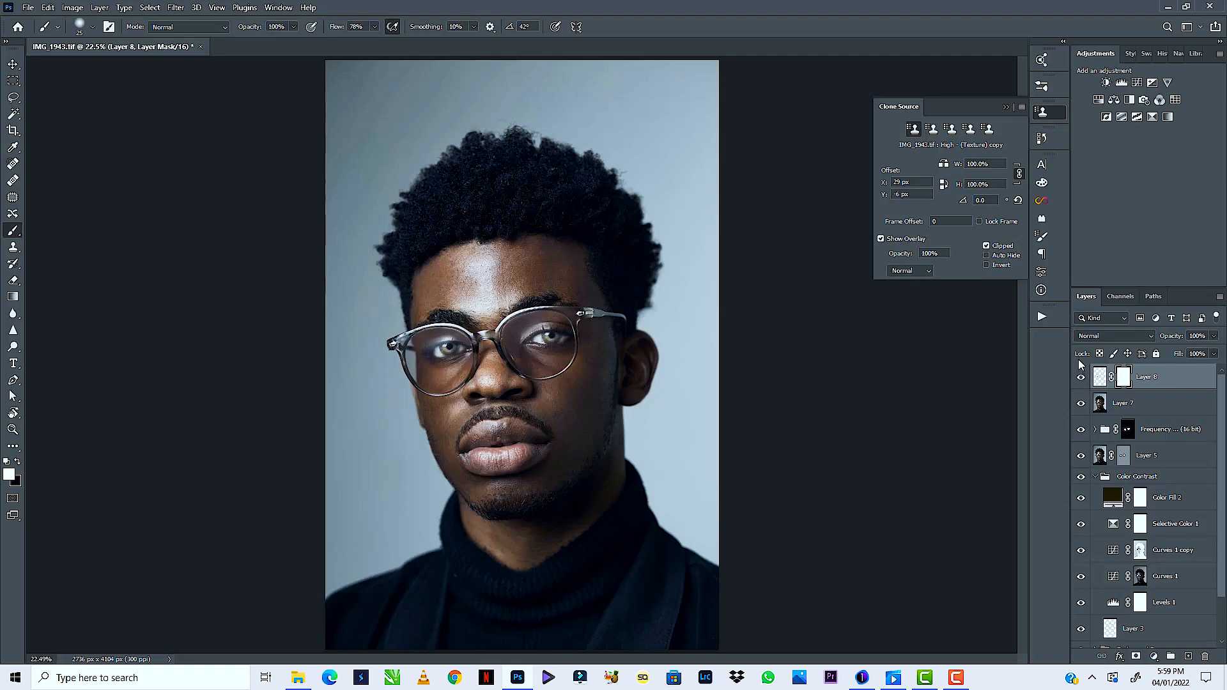
click(1080, 377)
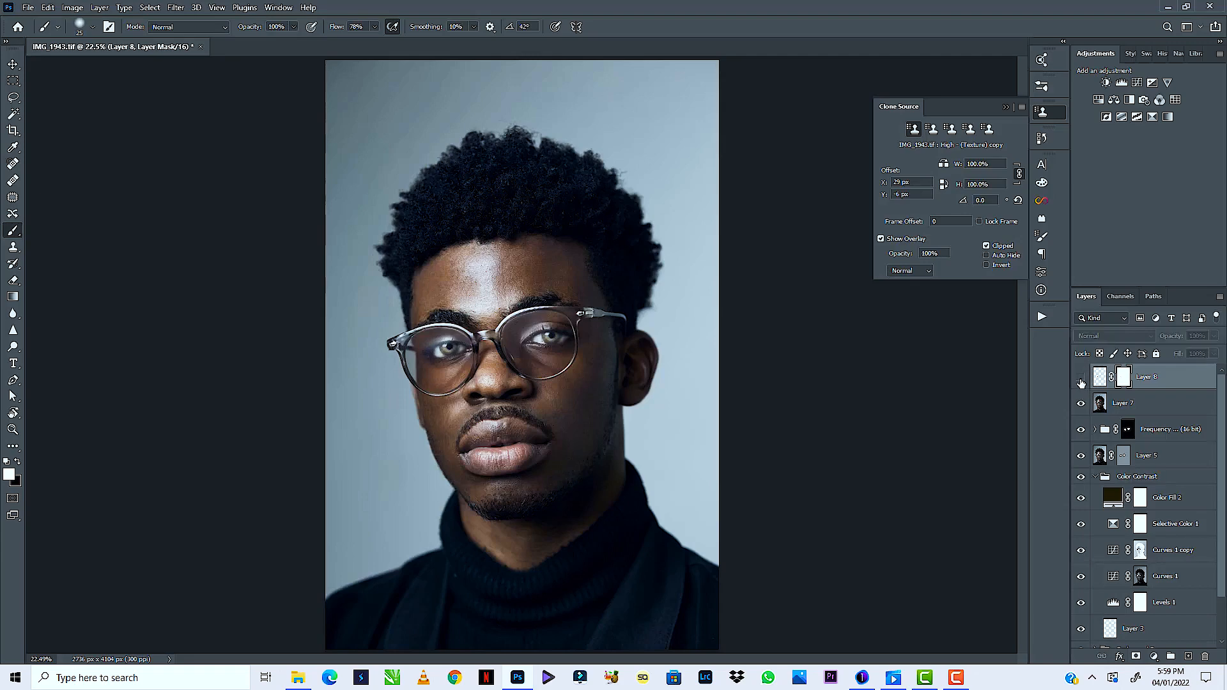
click(1080, 377)
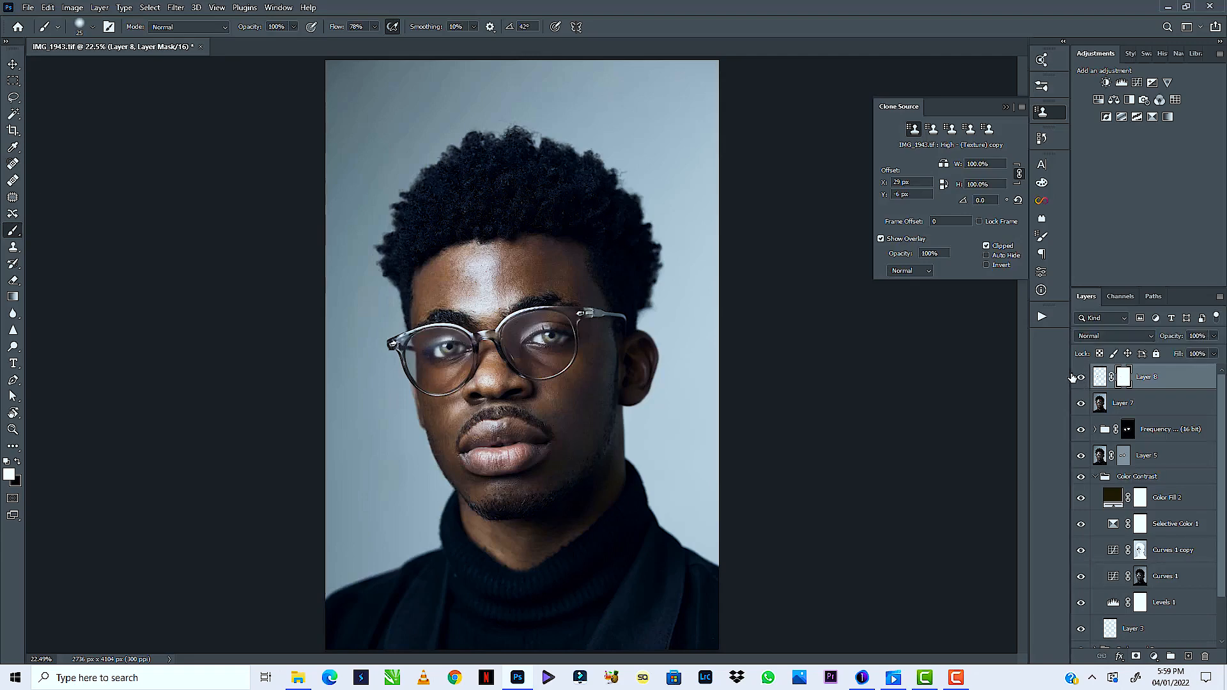
Warp the copied eye on Layer 8, reshaping its corners and eyelid to fit inside the lens, and apply the transform
key(c)
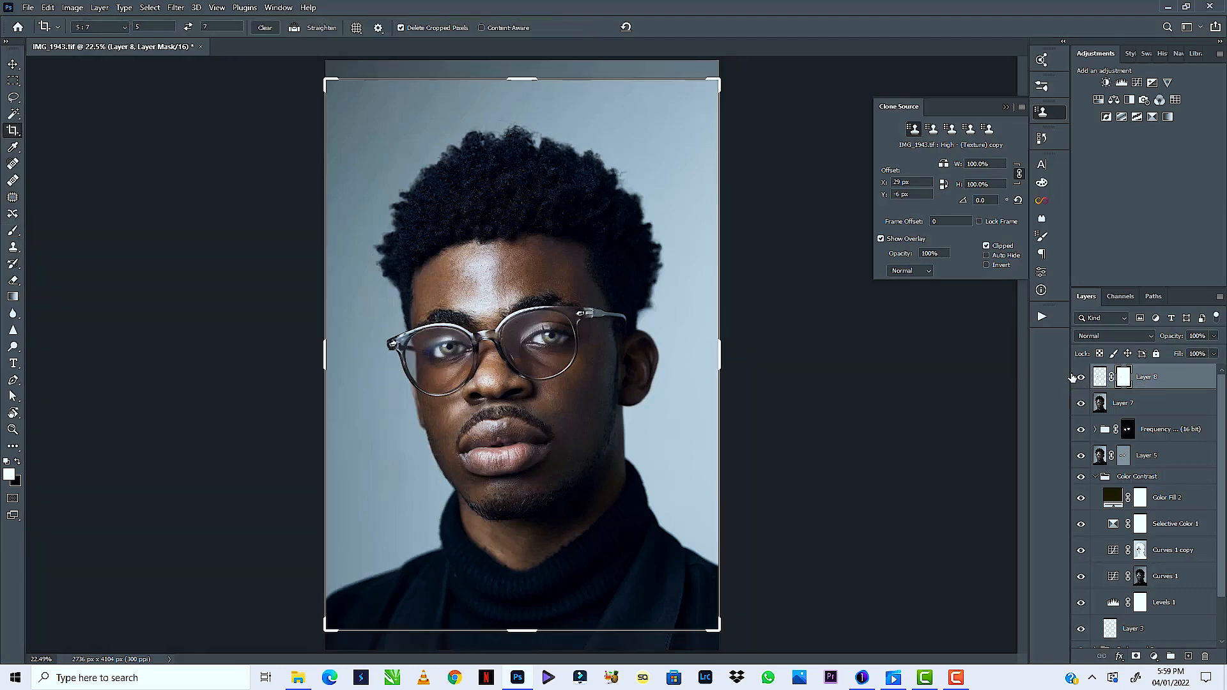
key(ctrl+plus)
key(ctrl+plus)
key(ctrl+plus)
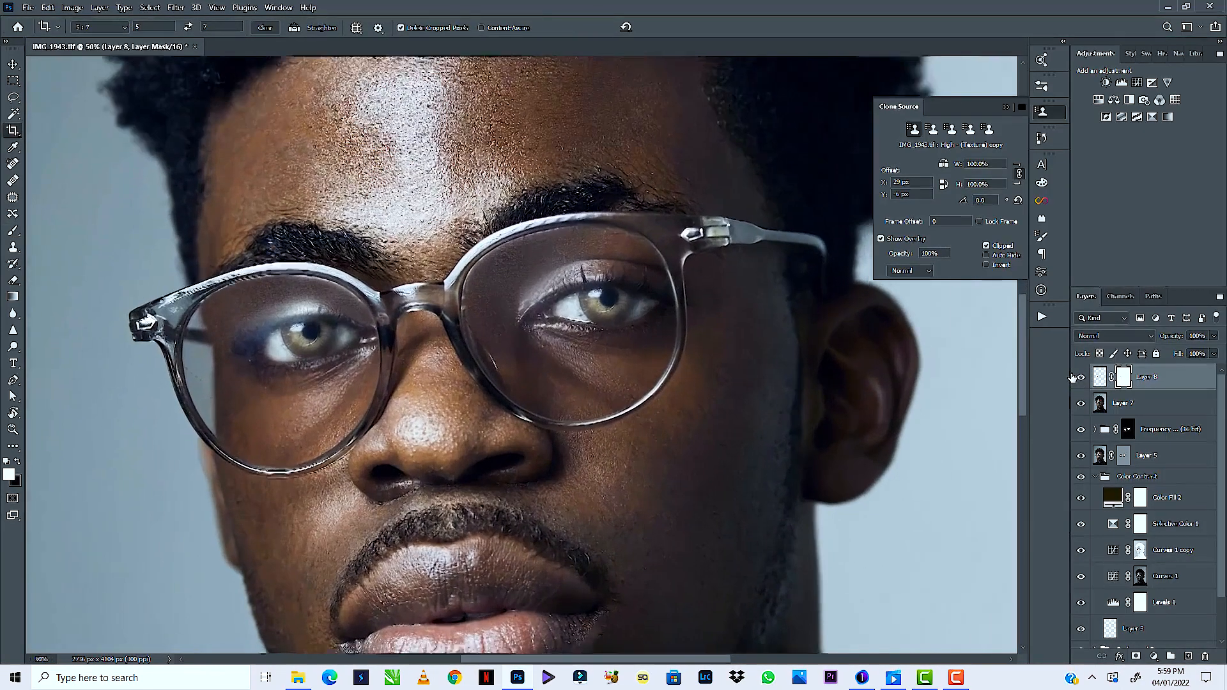
key(ctrl+t)
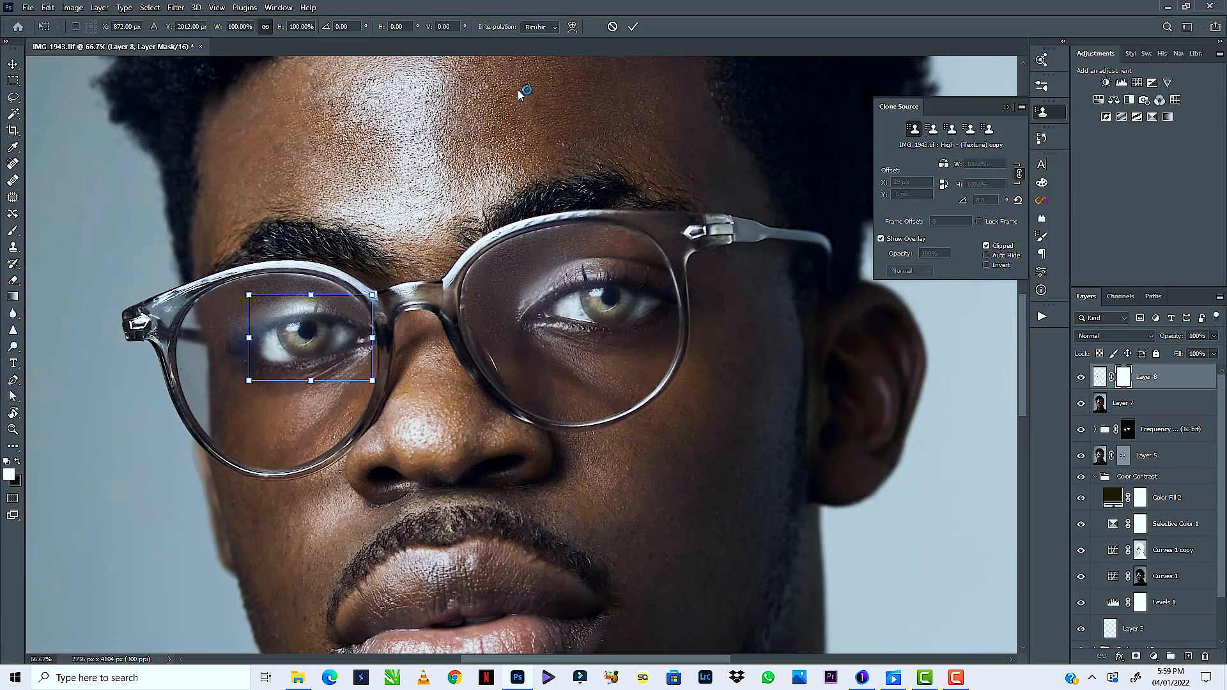
click(572, 26)
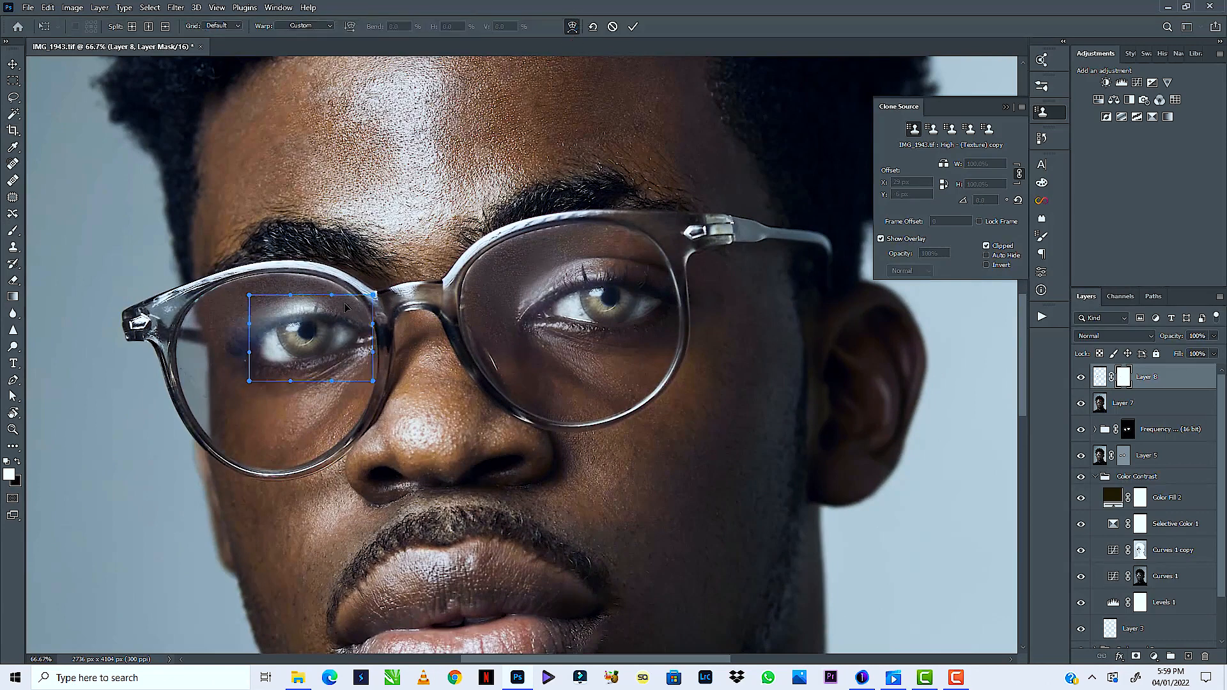
drag(373, 294, 288, 358)
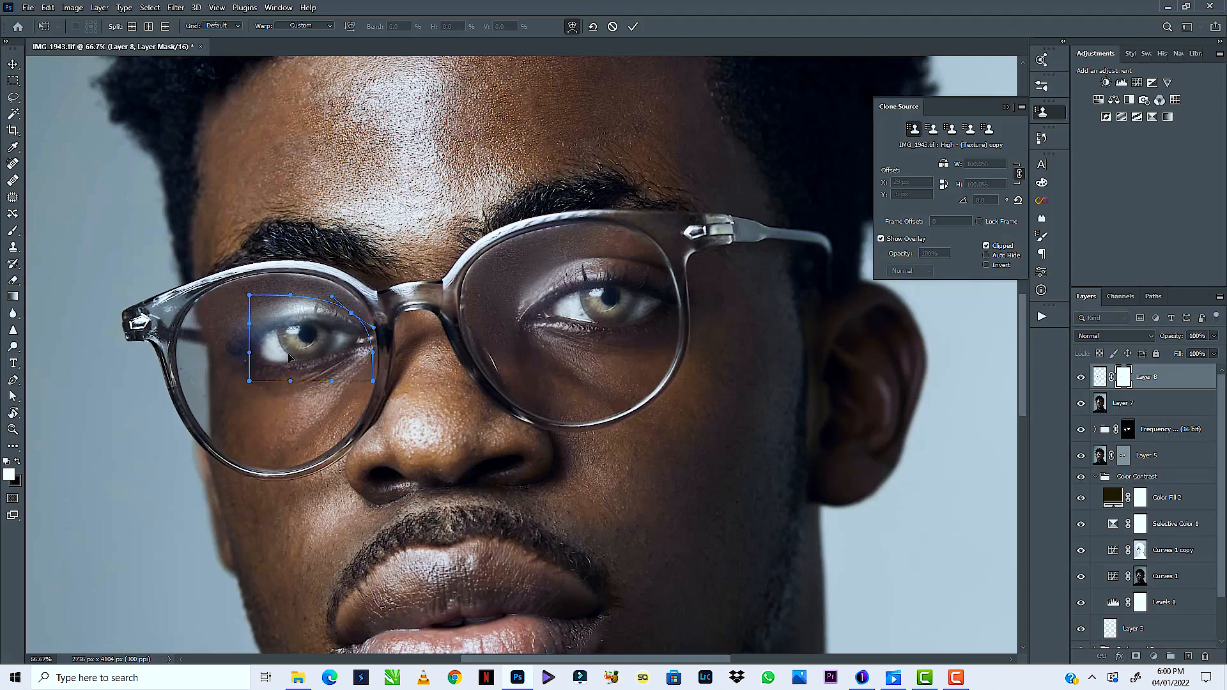
drag(316, 315, 358, 305)
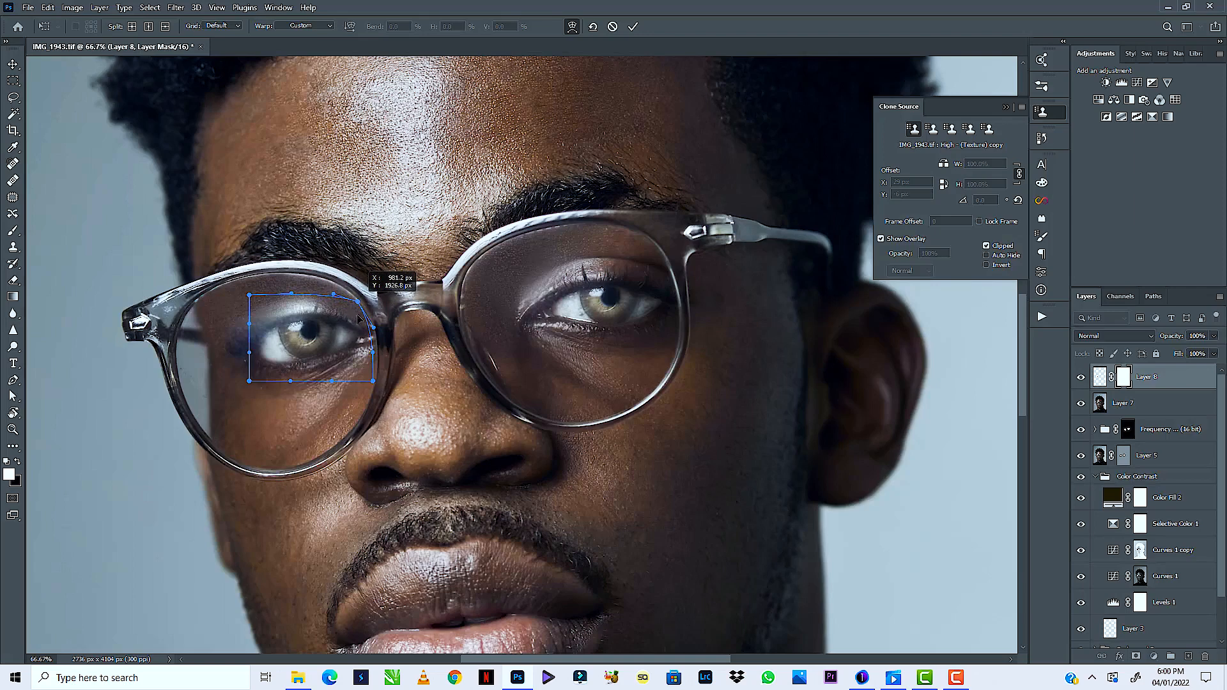
drag(373, 380, 246, 360)
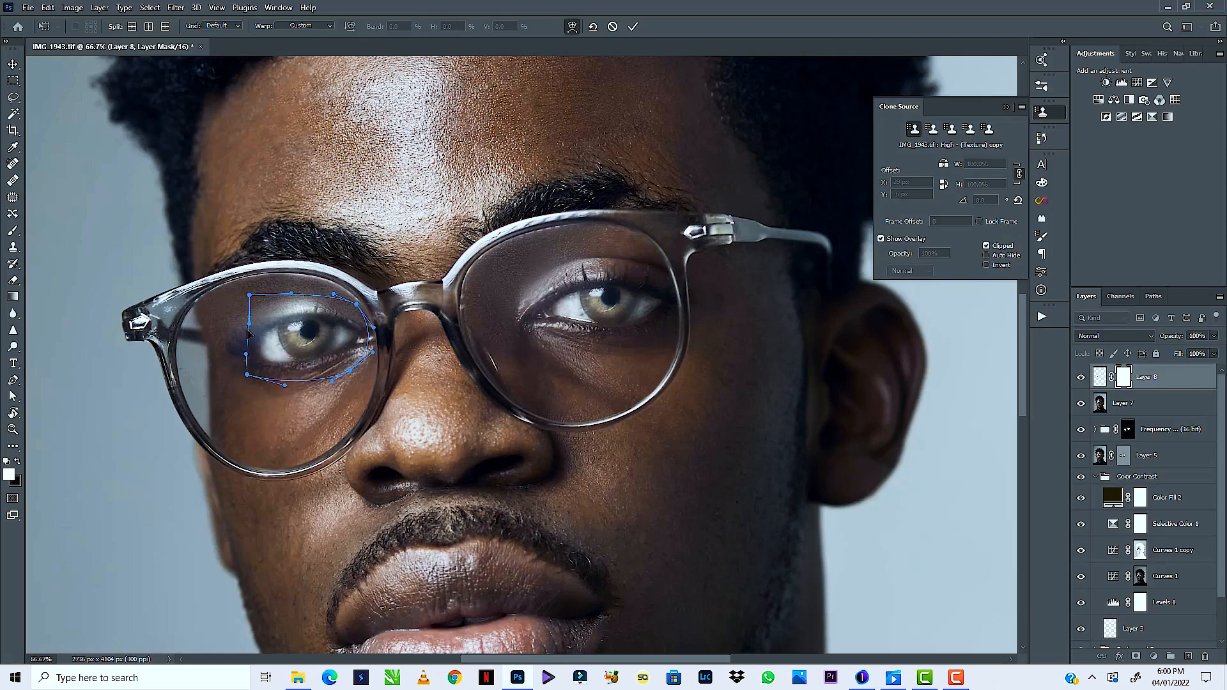
drag(249, 333, 249, 319)
key(Return)
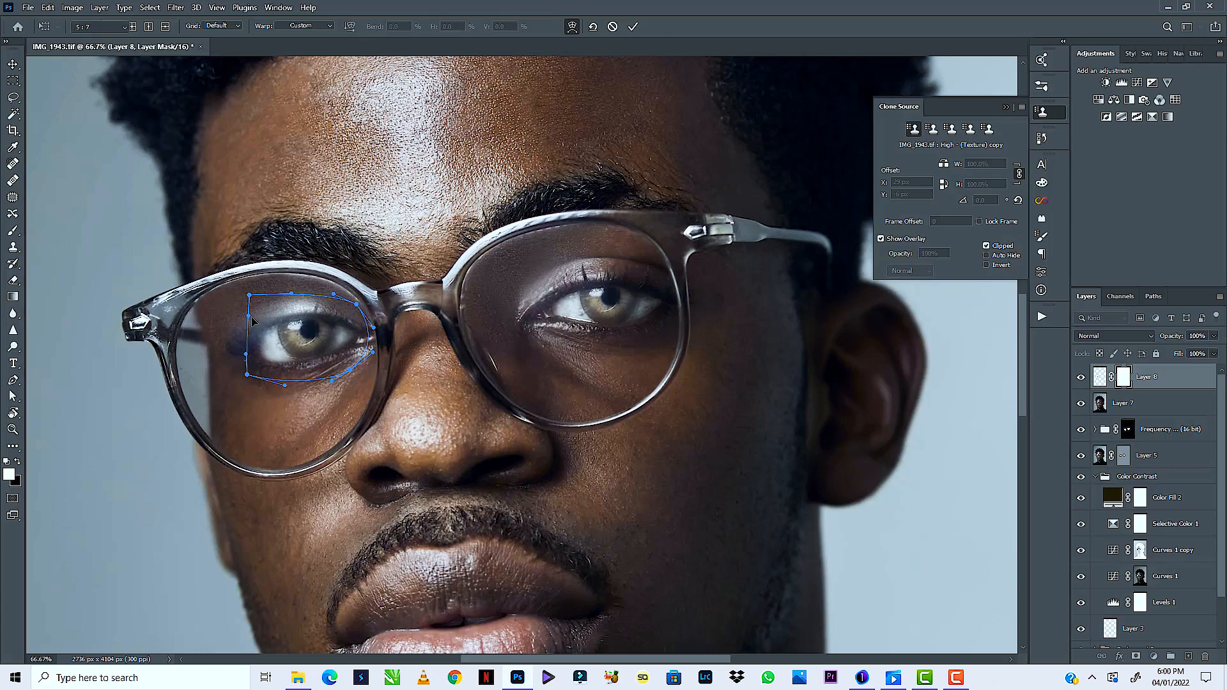
Compare the warped eye with the original hazy eye up close by toggling the visibility of Layer 8
click(1081, 379)
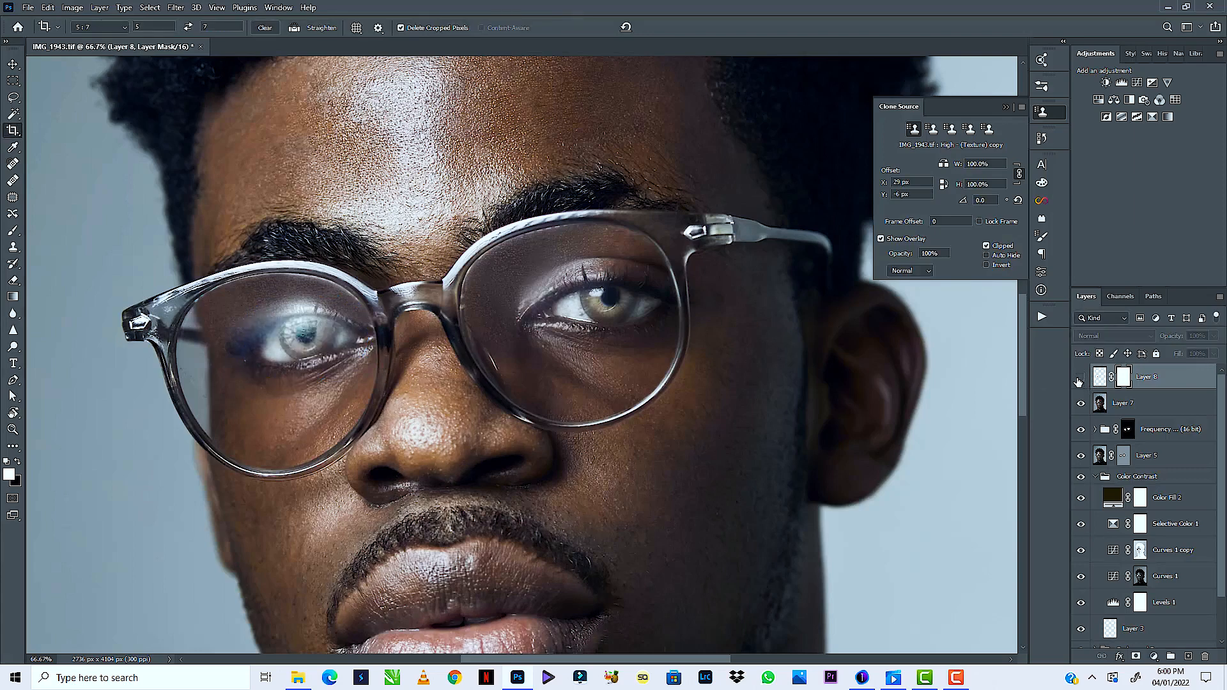
click(1080, 378)
click(1080, 380)
click(1080, 379)
click(1080, 378)
click(1079, 379)
click(1080, 378)
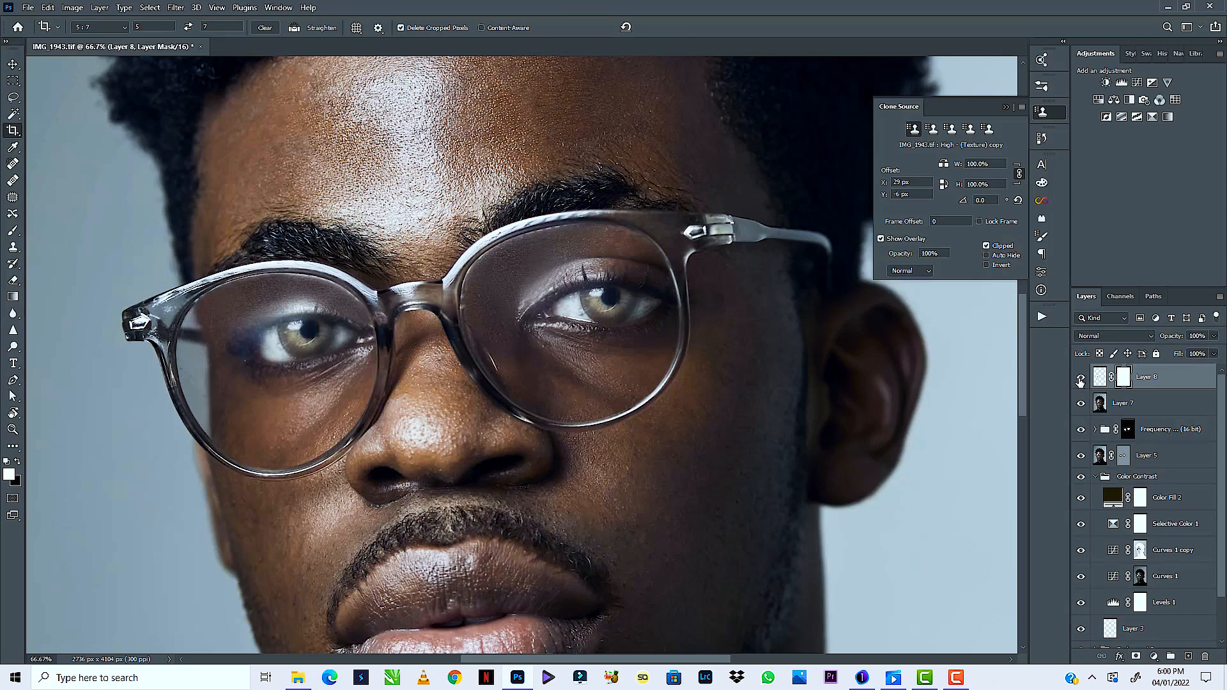
click(1079, 378)
click(1079, 378)
Touch up the warped eye's edges on the Layer 8 mask with the Brush, alternating between black and white
key(b)
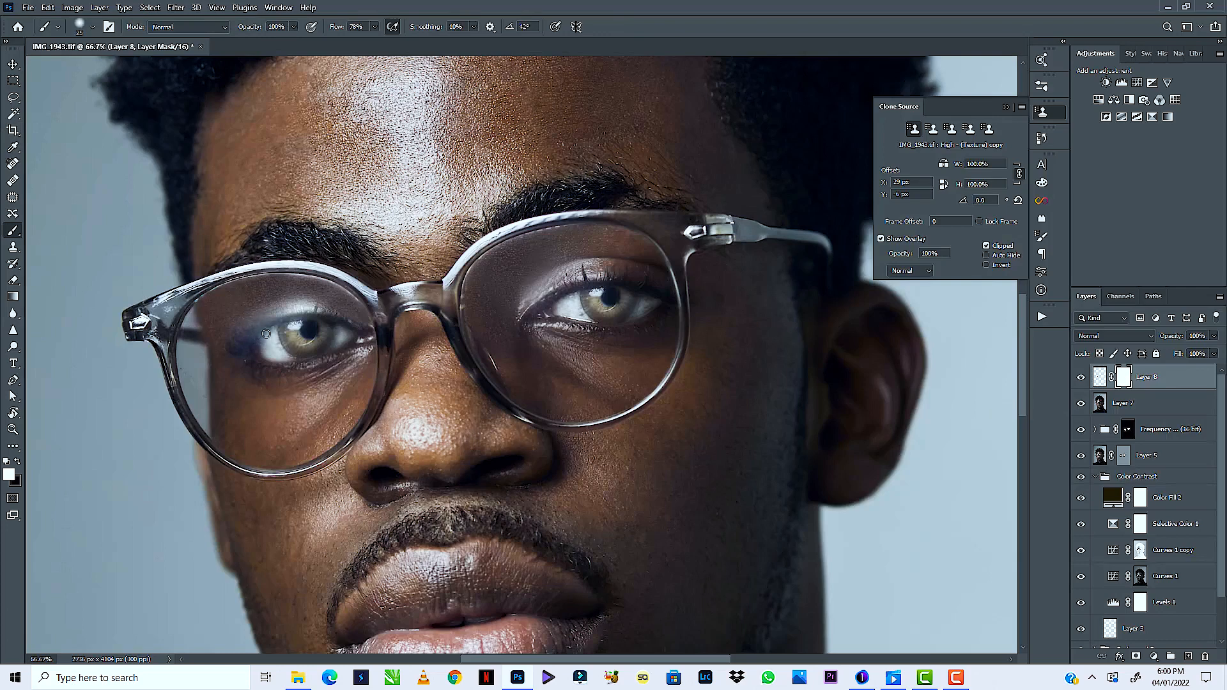
key(x)
key(x)
key(x)
key(x)
key(x)
key(ctrl+minus)
key(ctrl+minus)
key(ctrl+minus)
key(ctrl+minus)
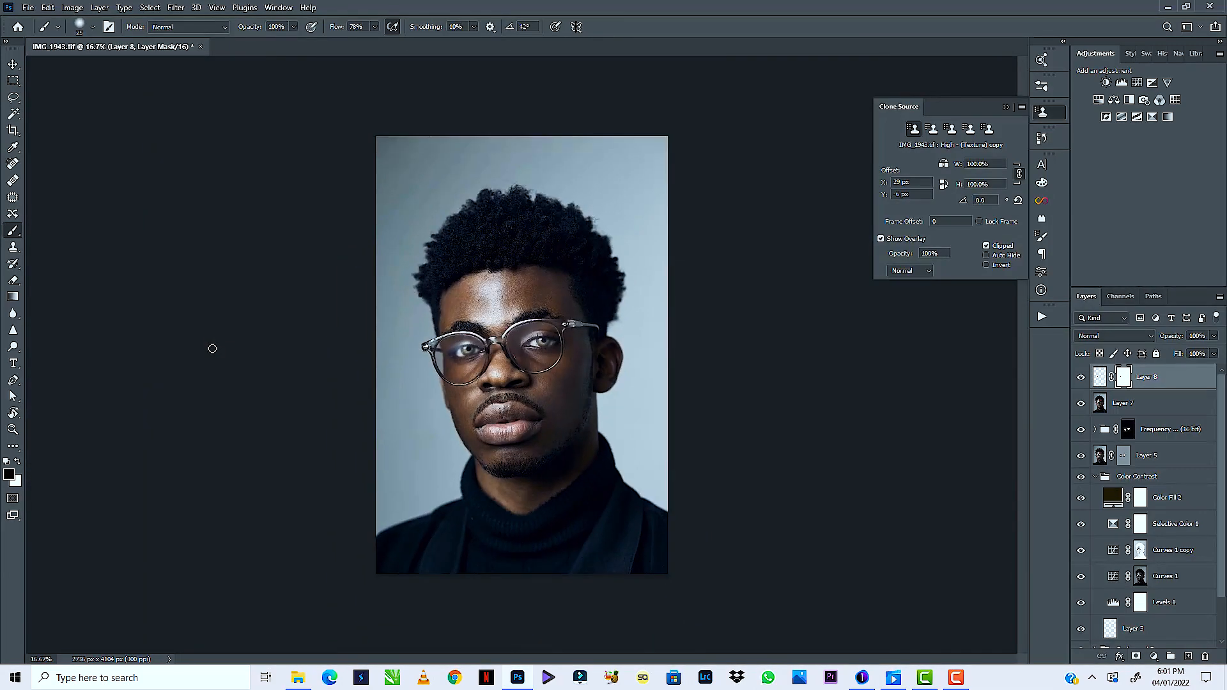
Copy the clear eye's upper eyelid and lashes from Layer 7 to a new layer and move the patch over the other eye
key(ctrl+plus)
key(ctrl+plus)
key(ctrl+plus)
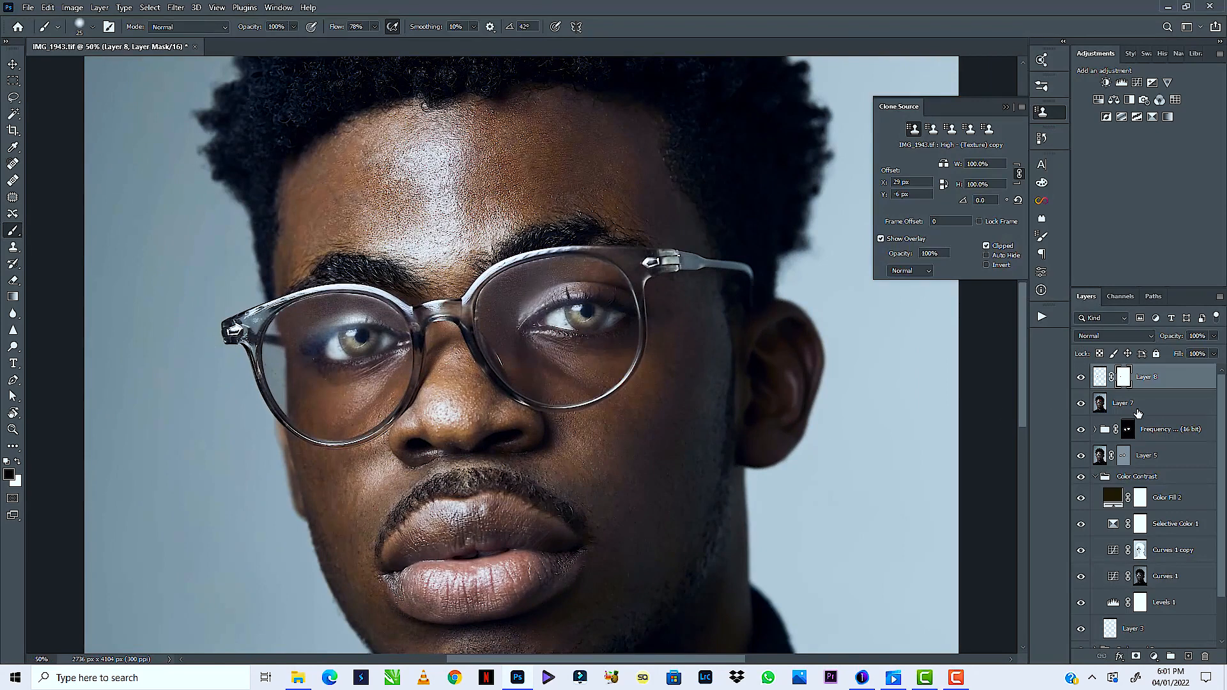
click(1138, 408)
key(l)
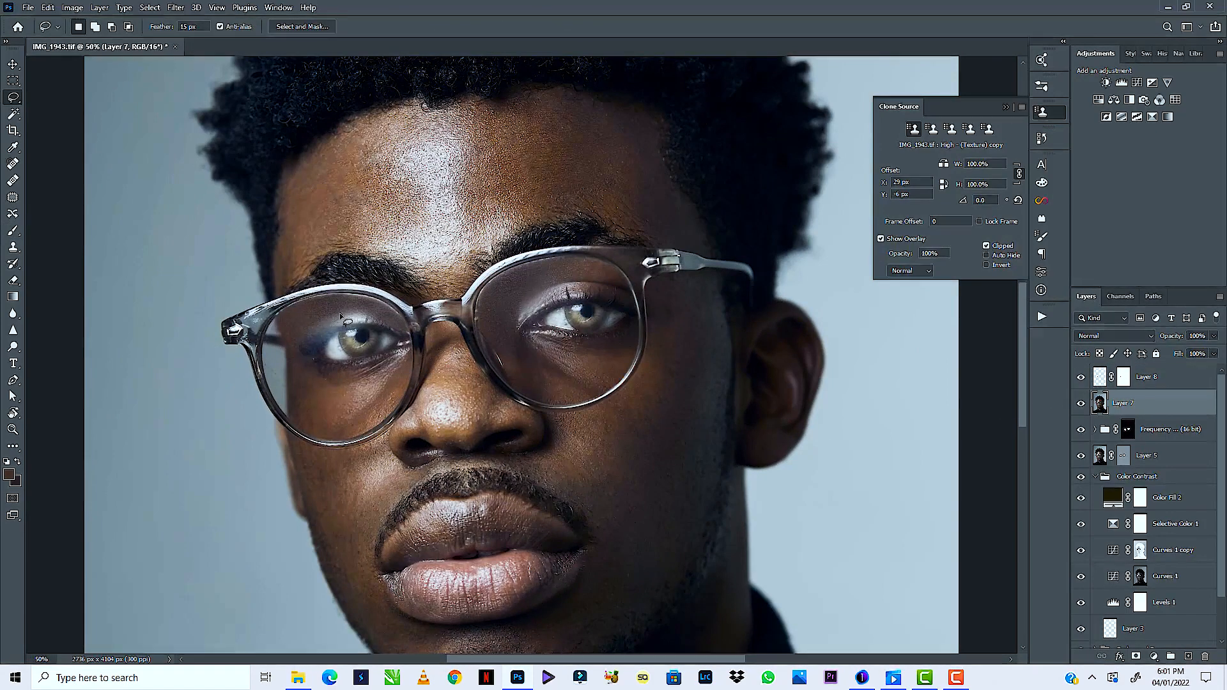
mouse_move(526, 302)
mouse_down()
mouse_move(597, 276)
mouse_move(625, 287)
mouse_move(631, 310)
mouse_move(582, 301)
mouse_move(504, 326)
mouse_move(516, 274)
mouse_move(561, 262)
mouse_move(613, 269)
mouse_move(614, 303)
mouse_up()
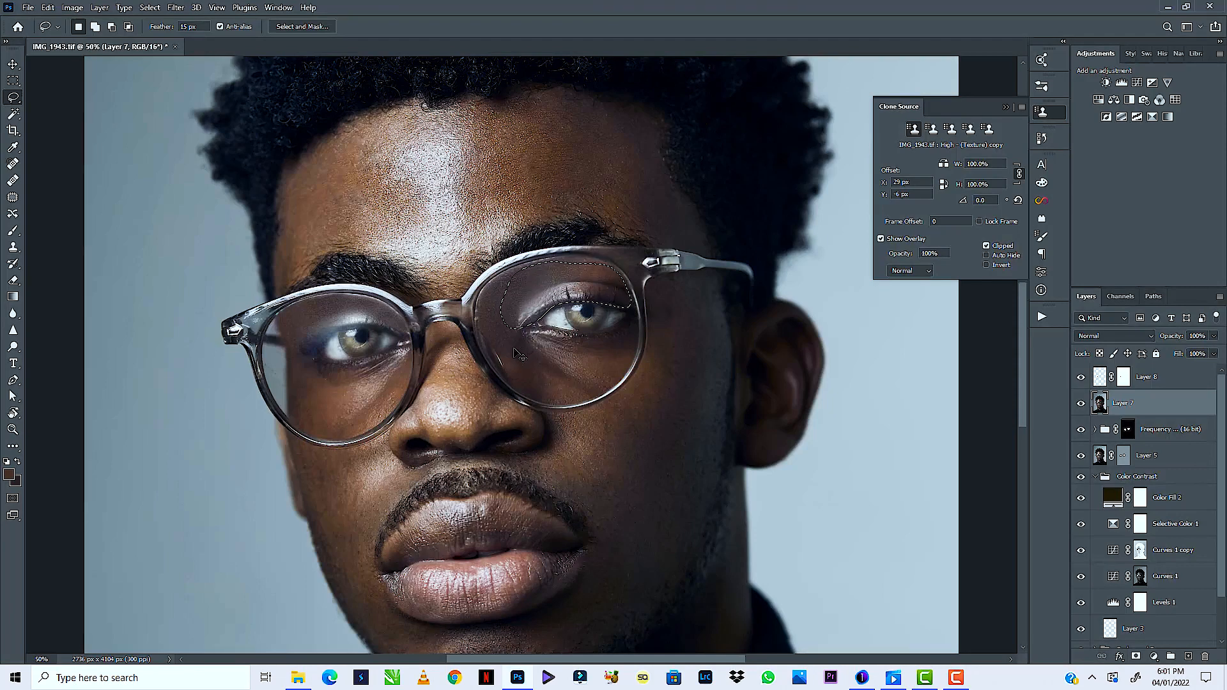
key(ctrl+j)
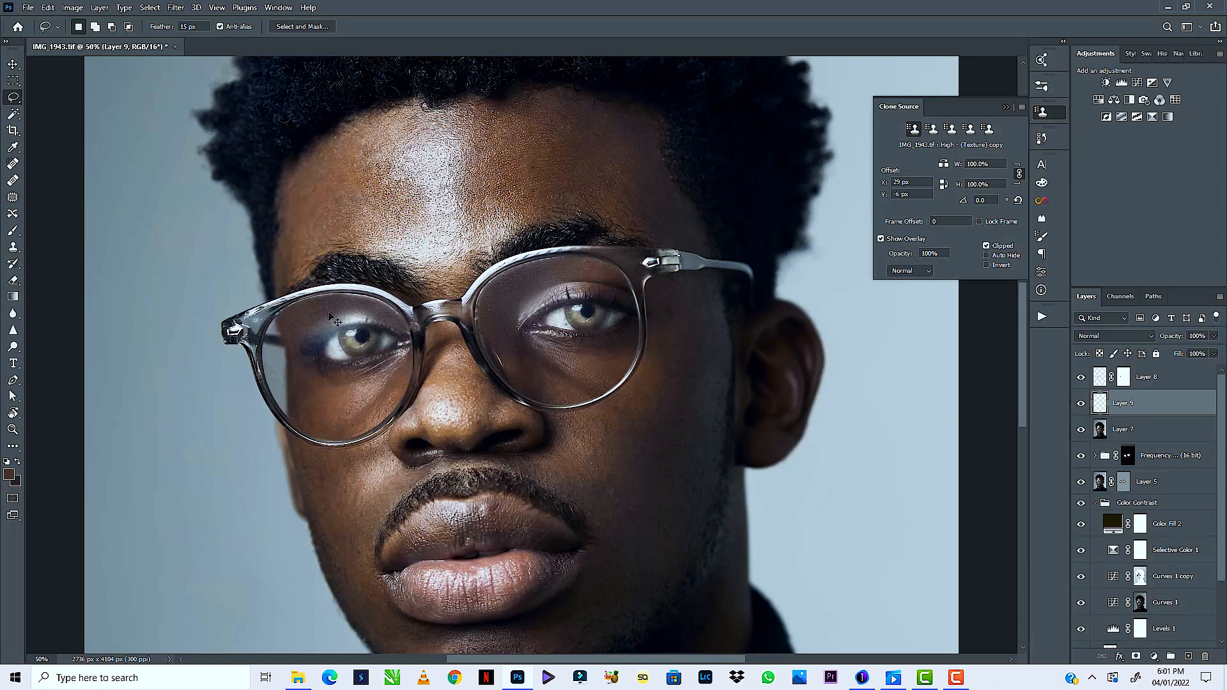
key(v)
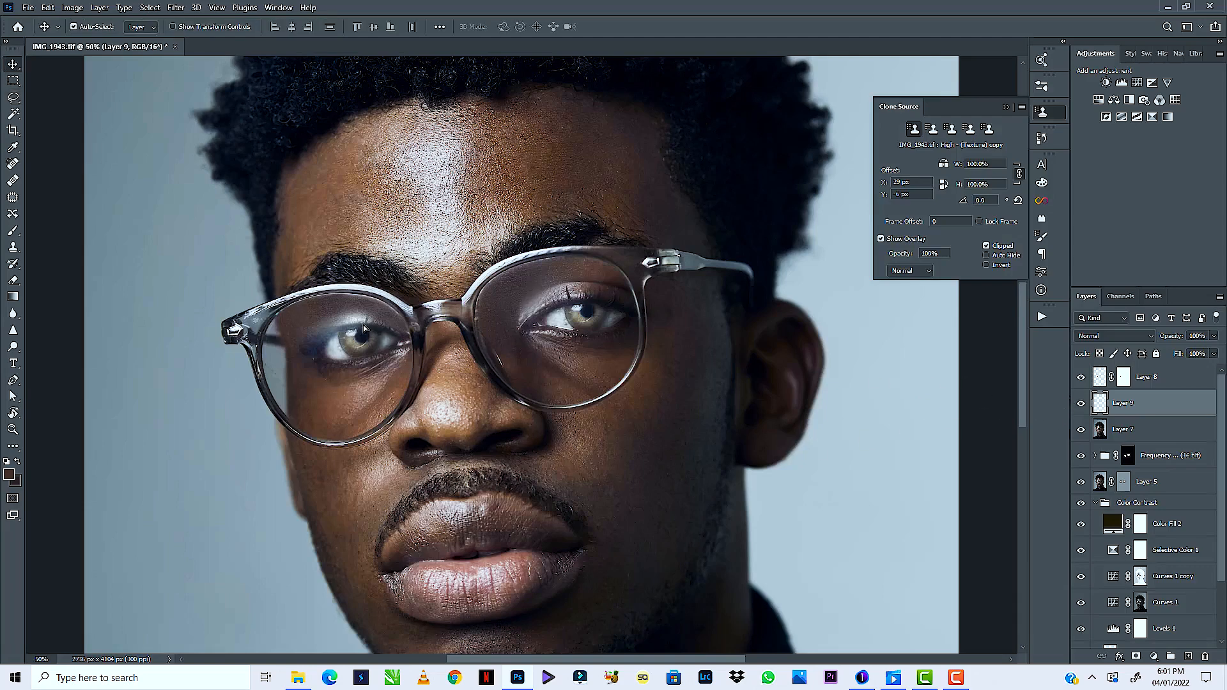
mouse_move(587, 278)
mouse_down()
mouse_move(392, 325)
mouse_move(354, 300)
mouse_up()
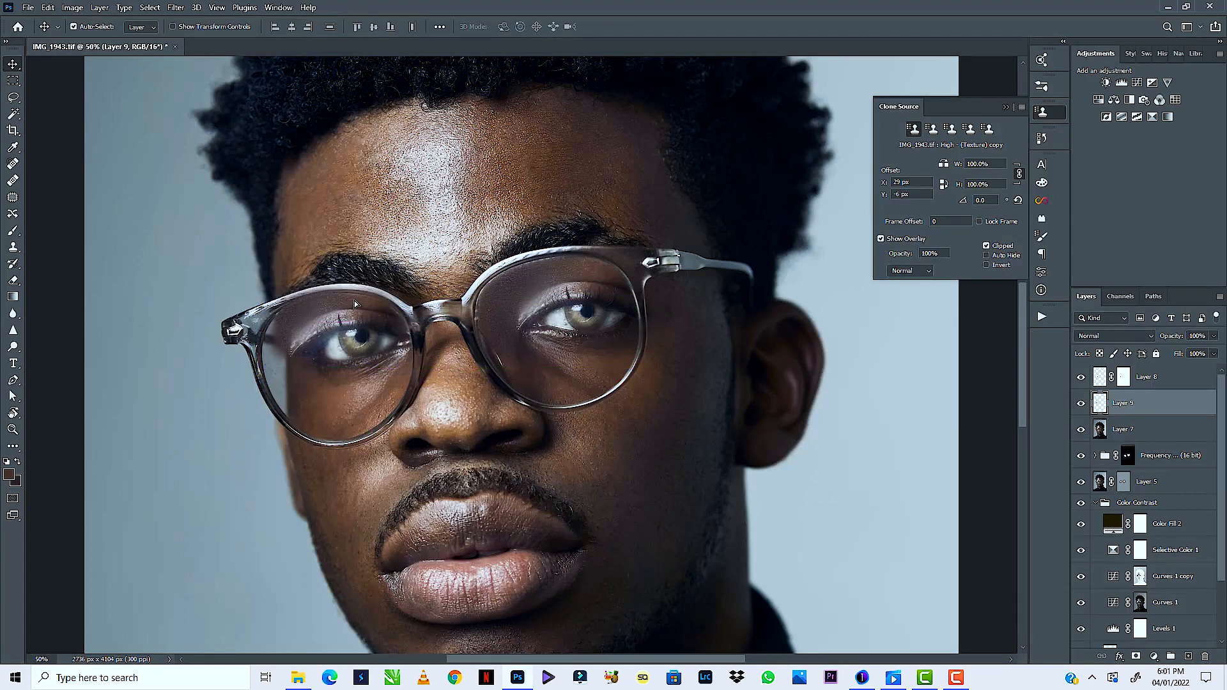
key(alt+e)
key(a)
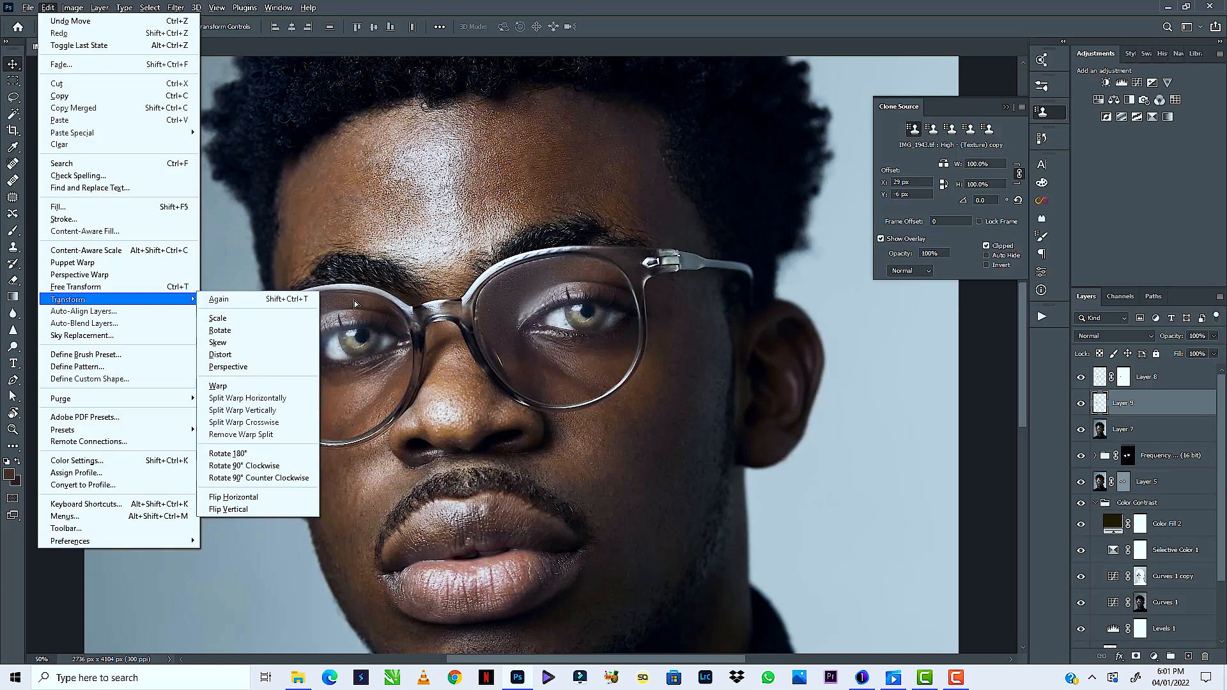
key(w)
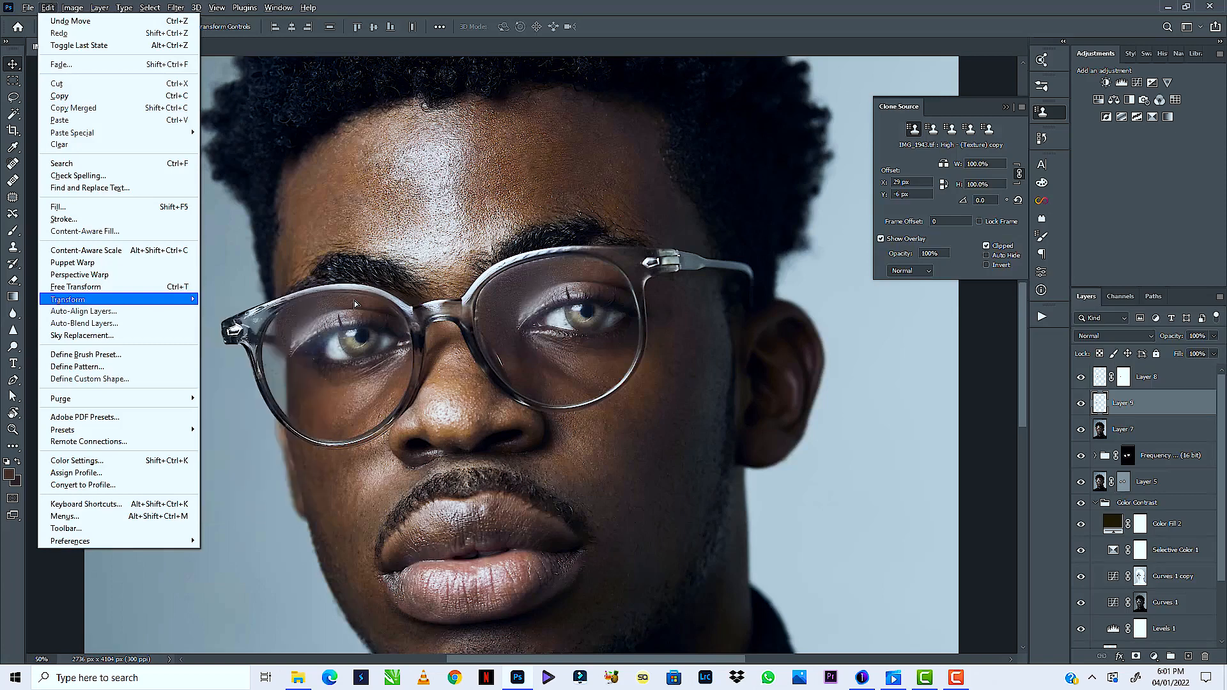
key(Escape)
Warp the copied eyelid patch to follow the replaced eye's lid and stay inside the glasses frame, and apply the transform
key(ctrl+t)
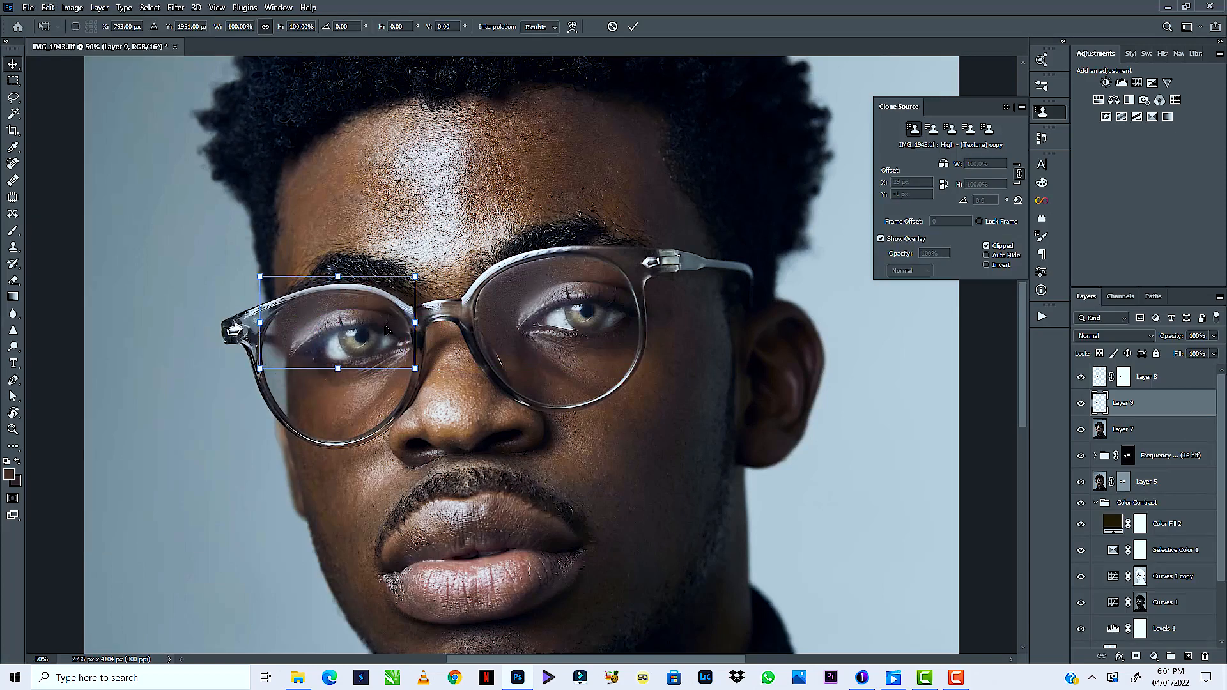
click(572, 26)
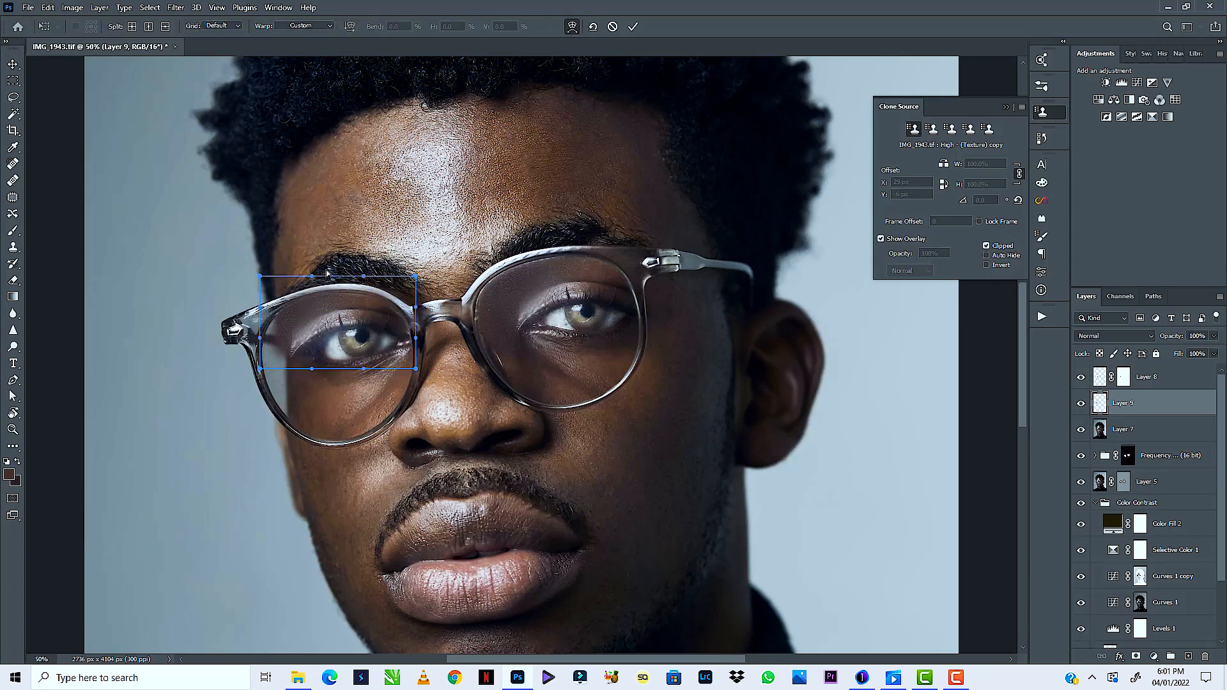
drag(312, 278, 288, 308)
drag(271, 372, 293, 365)
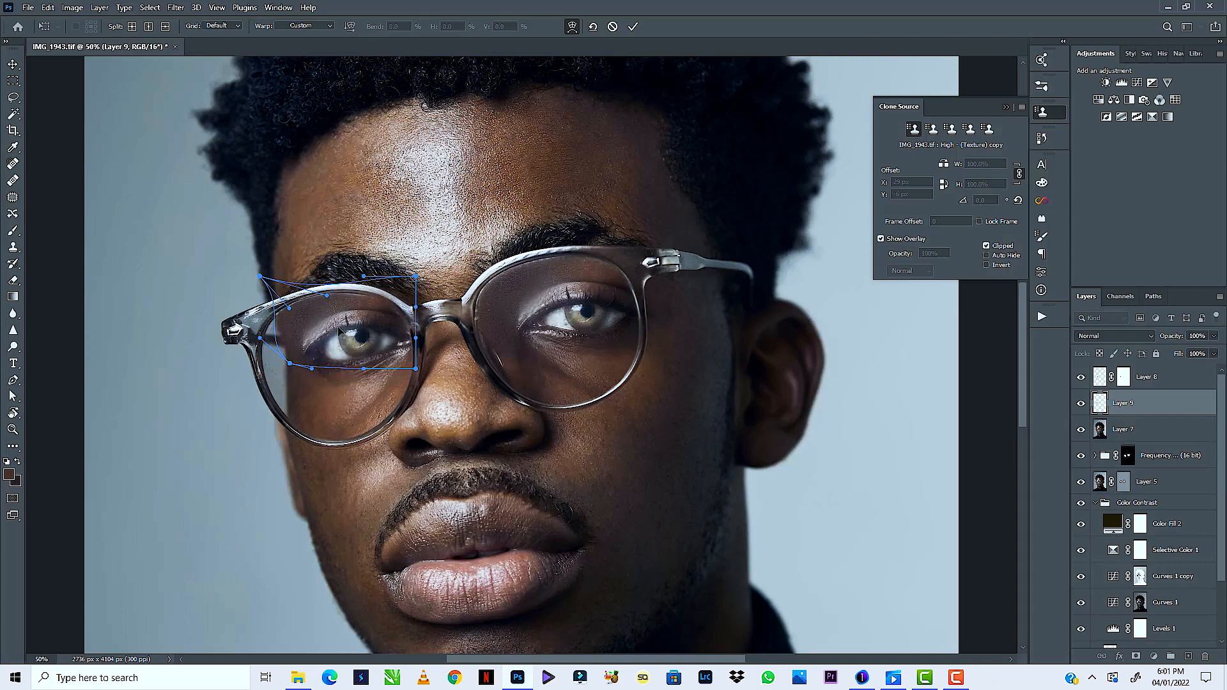
drag(409, 327, 407, 332)
drag(325, 297, 375, 276)
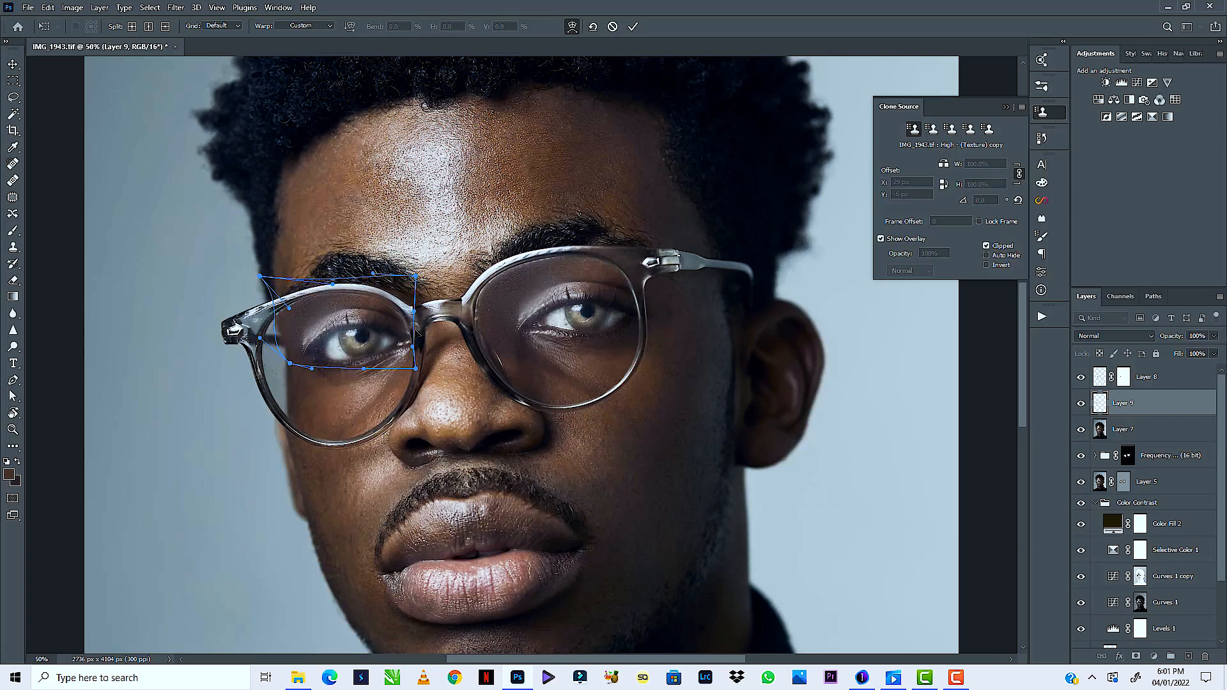
mouse_move(416, 369)
mouse_down()
mouse_move(365, 339)
mouse_move(409, 356)
mouse_move(415, 345)
mouse_up()
drag(289, 360, 290, 369)
drag(277, 323, 300, 357)
key(Return)
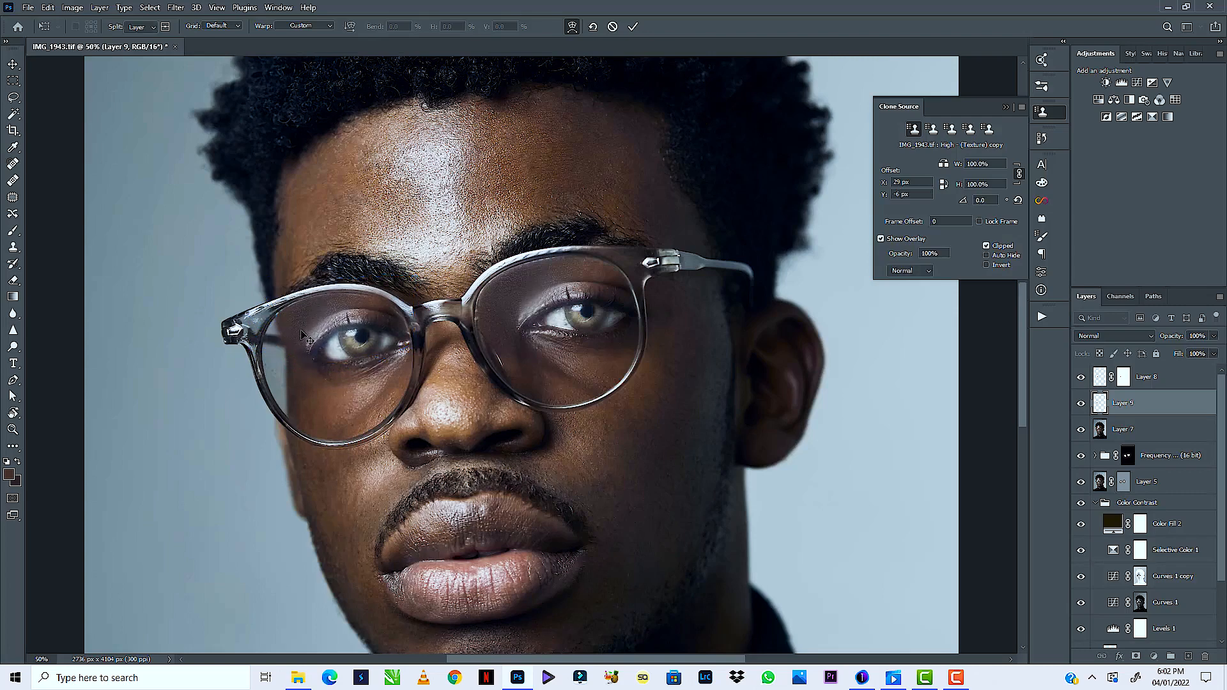
Add a black layer mask to the eyelid patch and paint it with white to reveal the eyelid and lashes over the replaced eye
alt+click(1136, 656)
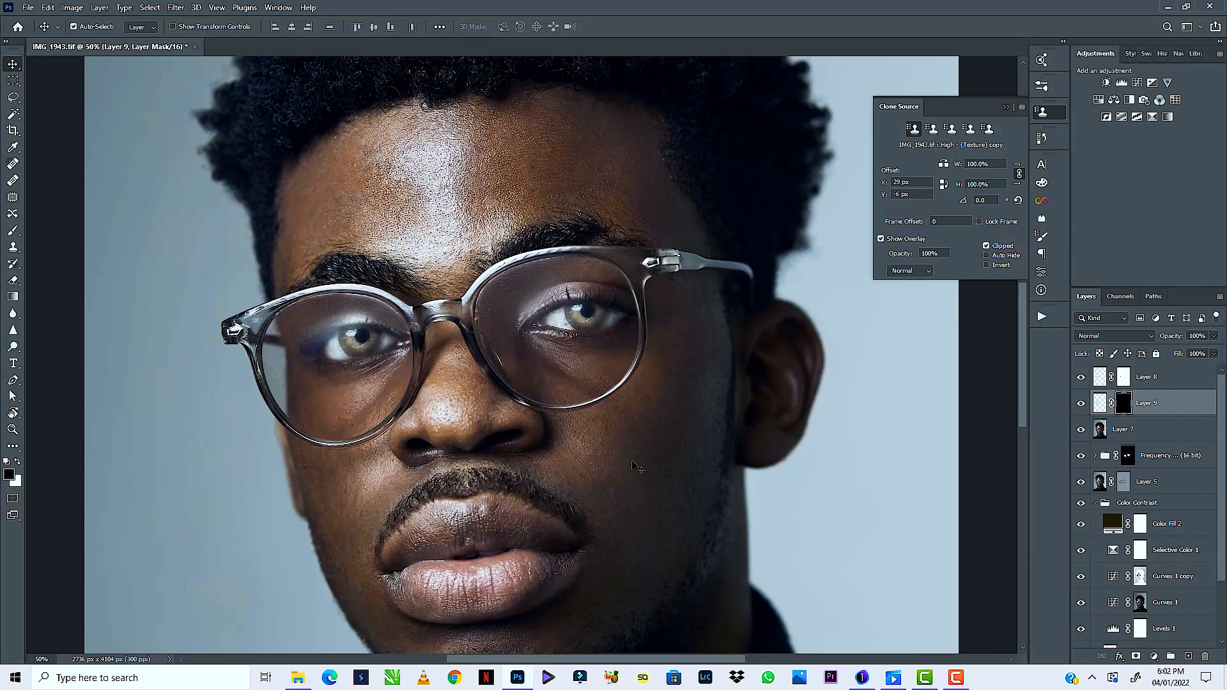
key(b)
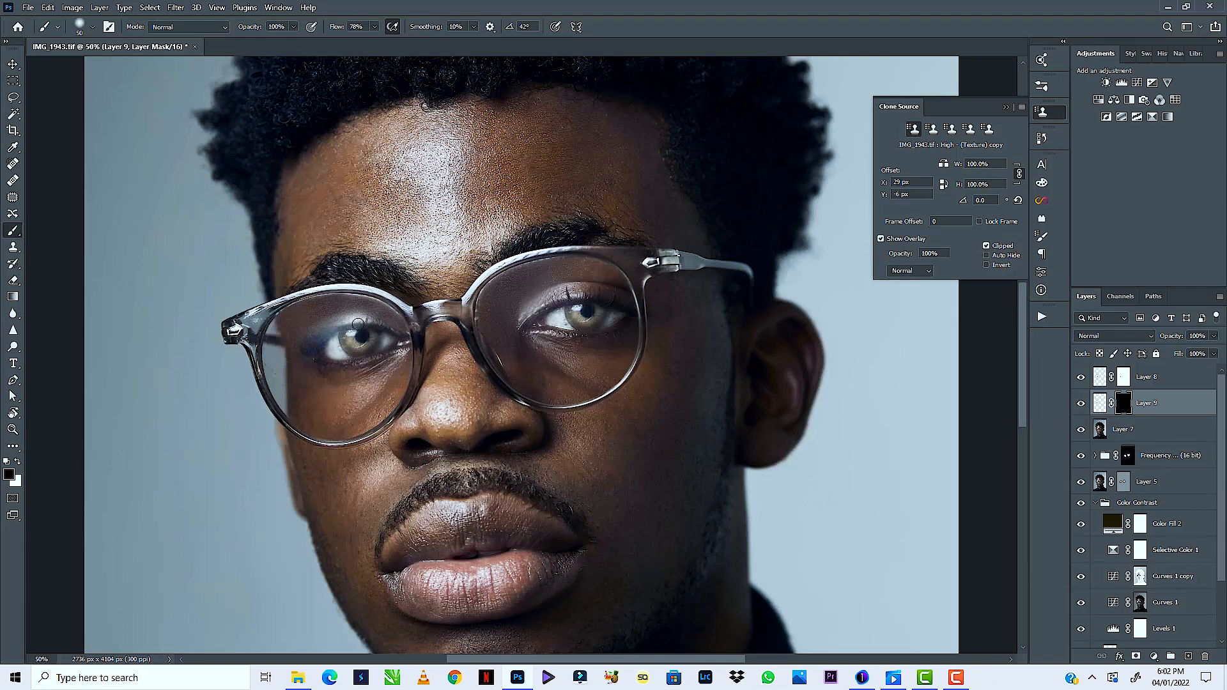
key(x)
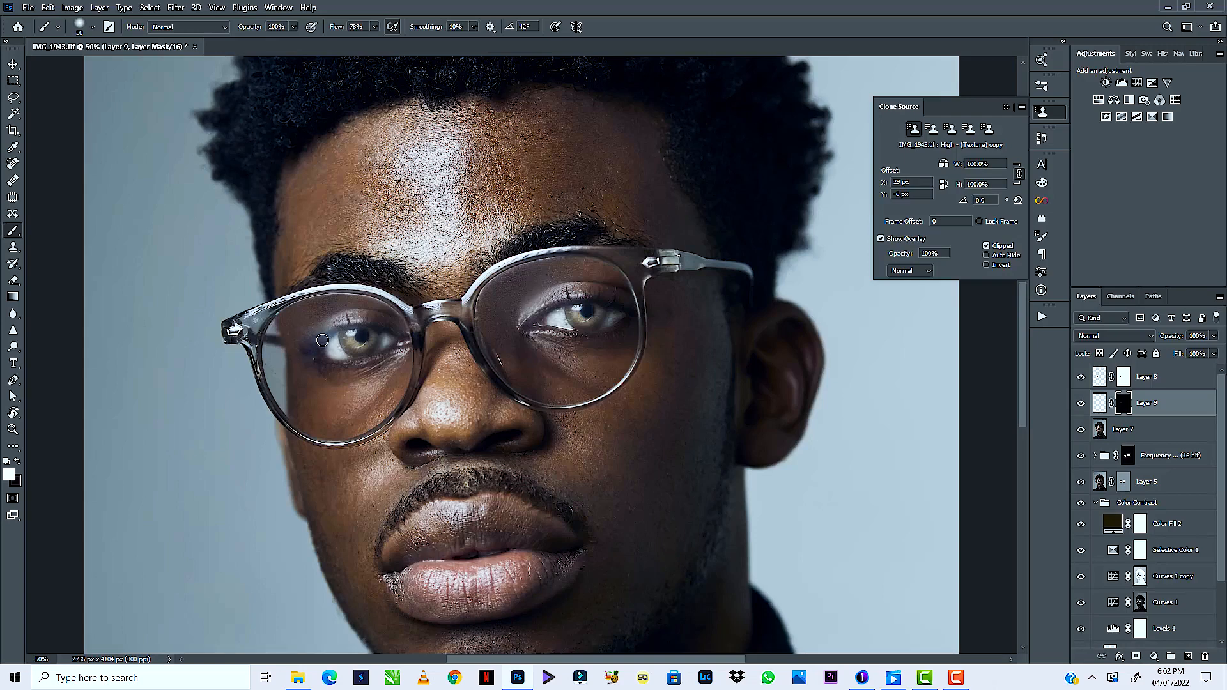
key(x)
key(ctrl+minus)
key(ctrl+minus)
key(ctrl+minus)
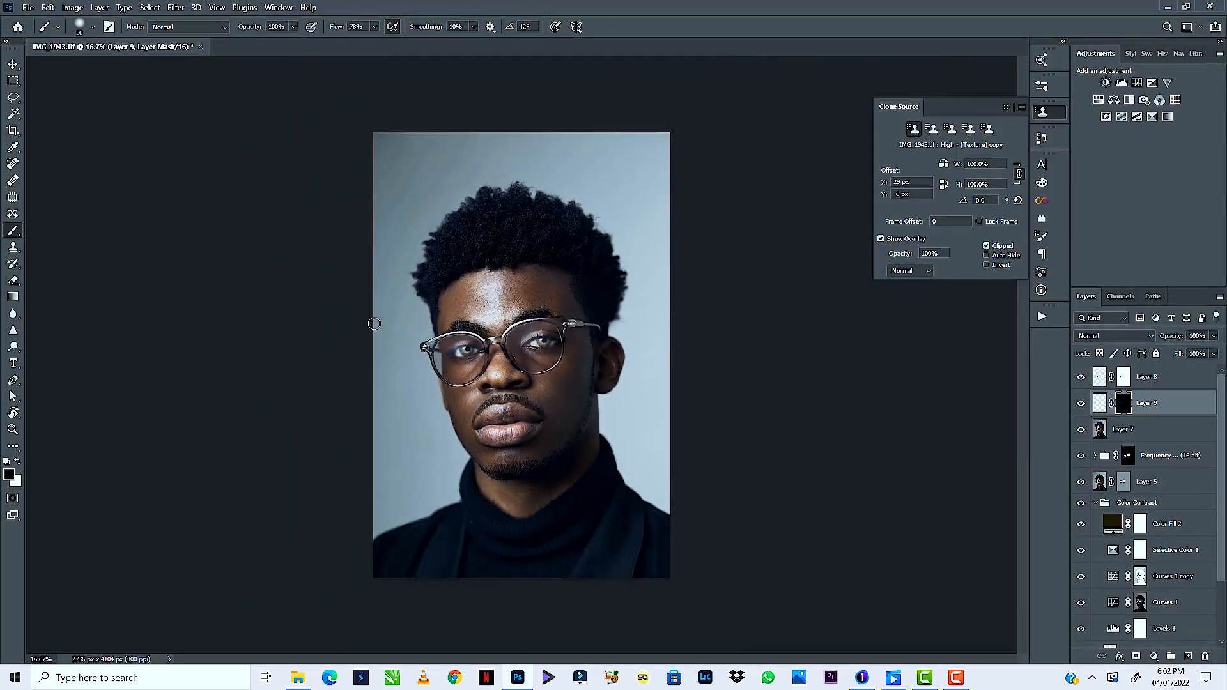
key(ctrl+plus)
key(ctrl+plus)
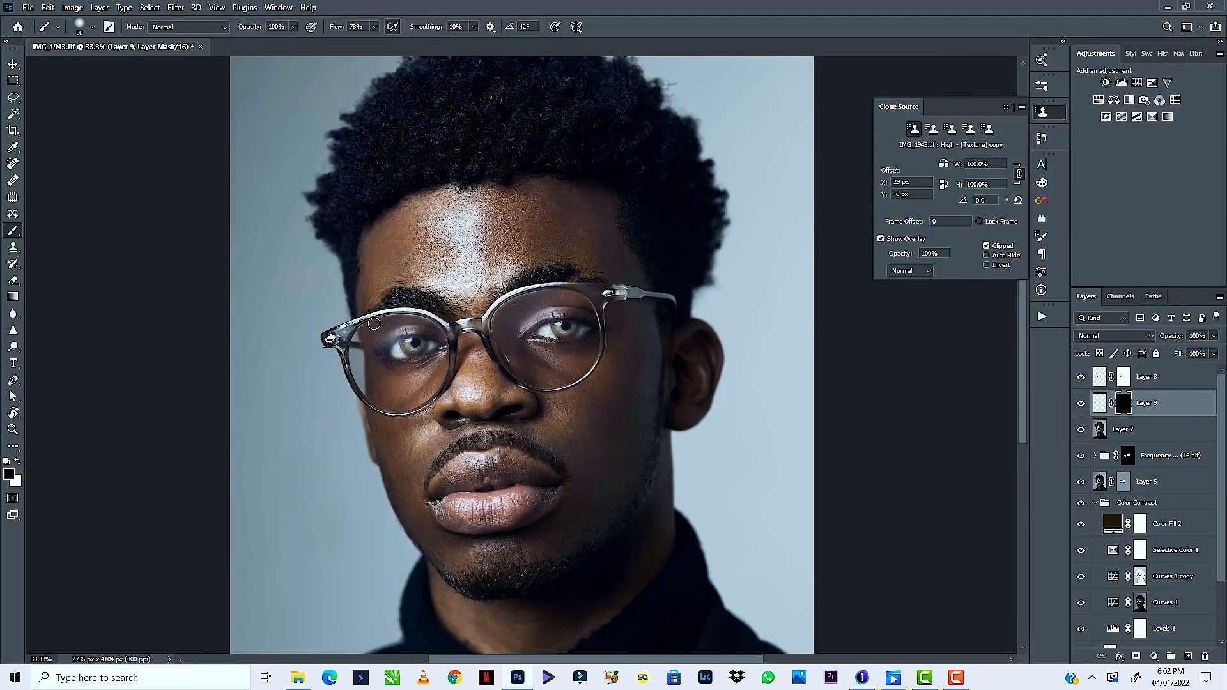
Refine the eyelid patch's edges on the Layer 9 mask with a smaller Brush, alternating between black and white
key(ctrl+plus)
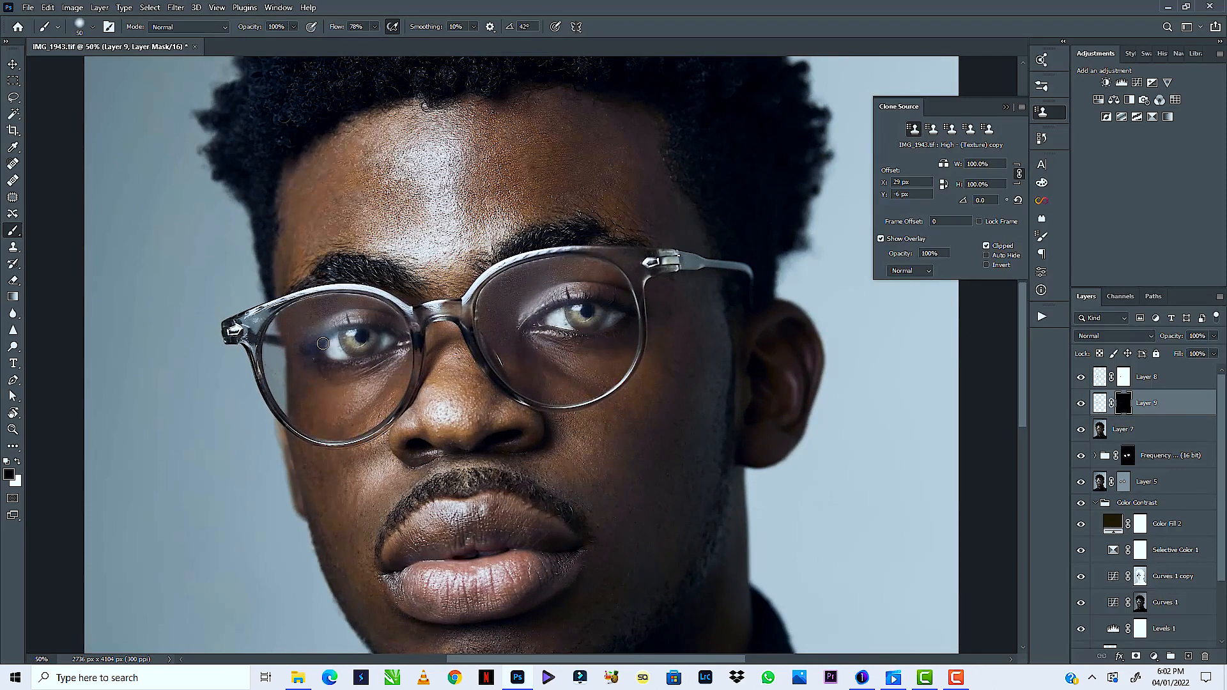
key(bracketleft)
key(bracketleft)
key(bracketleft)
key(x)
key(x)
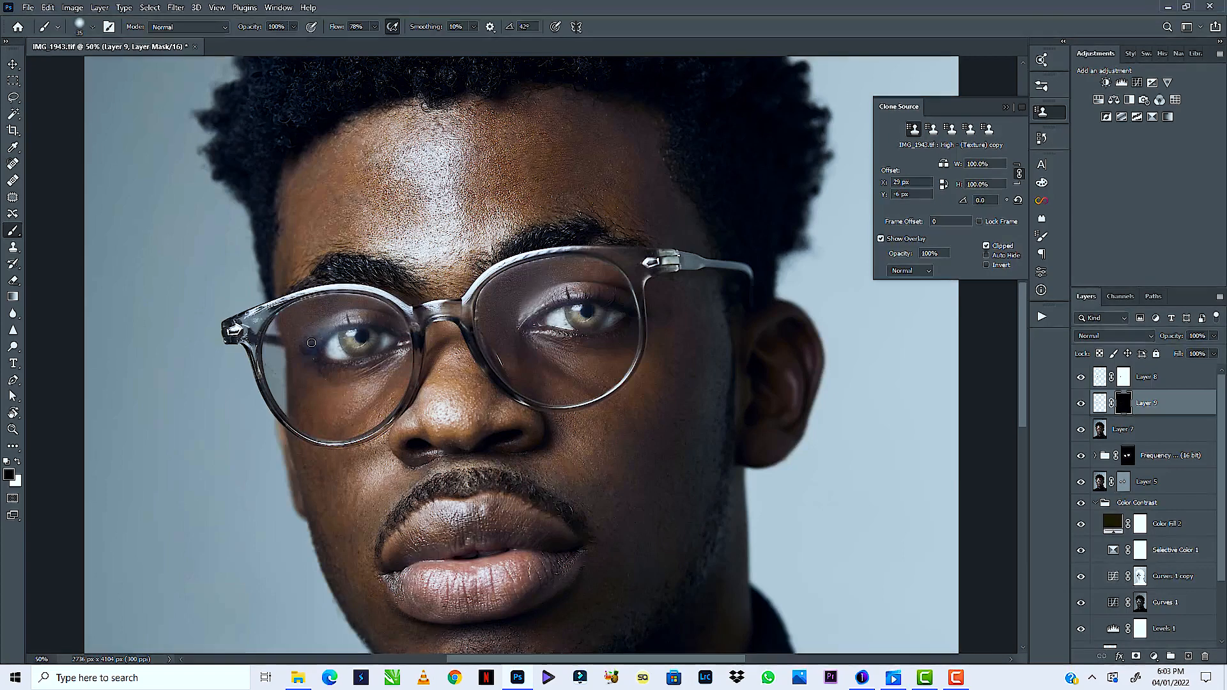
key(x)
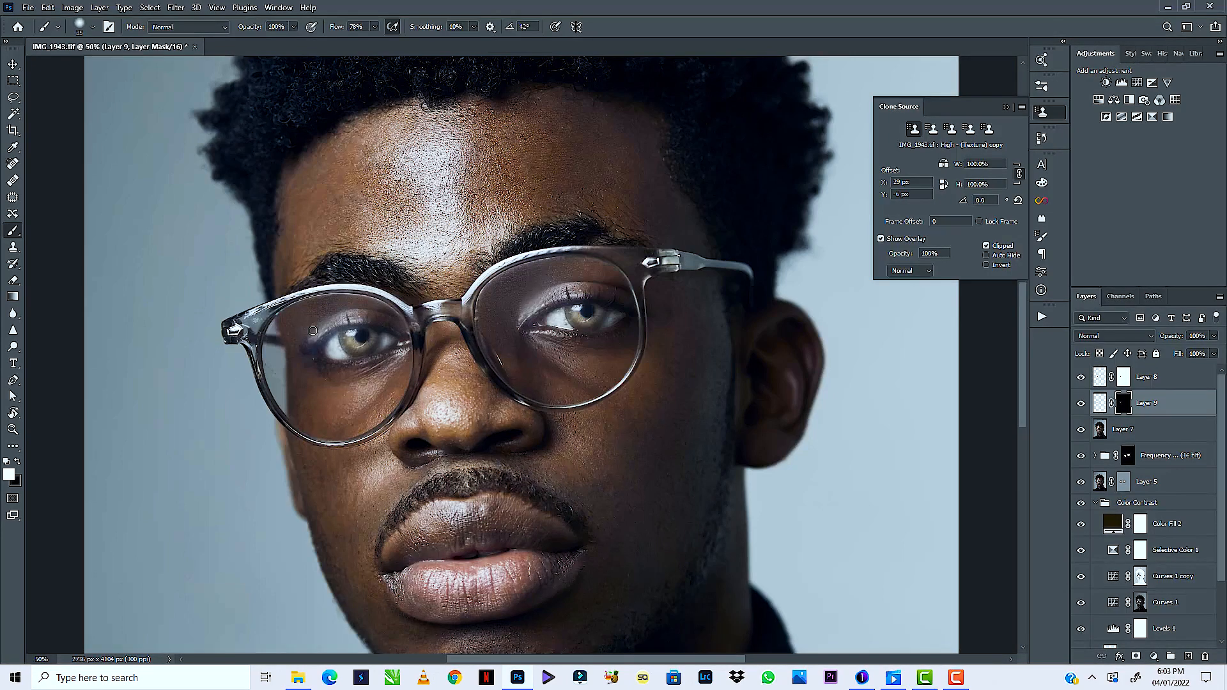
key(x)
key(x)
key(x)
key(x)
key(x)
Warp the Layer 9 eyelid patch so its outer corners follow the curve inside the glasses frame, and apply the transform
click(1099, 403)
key(ctrl+t)
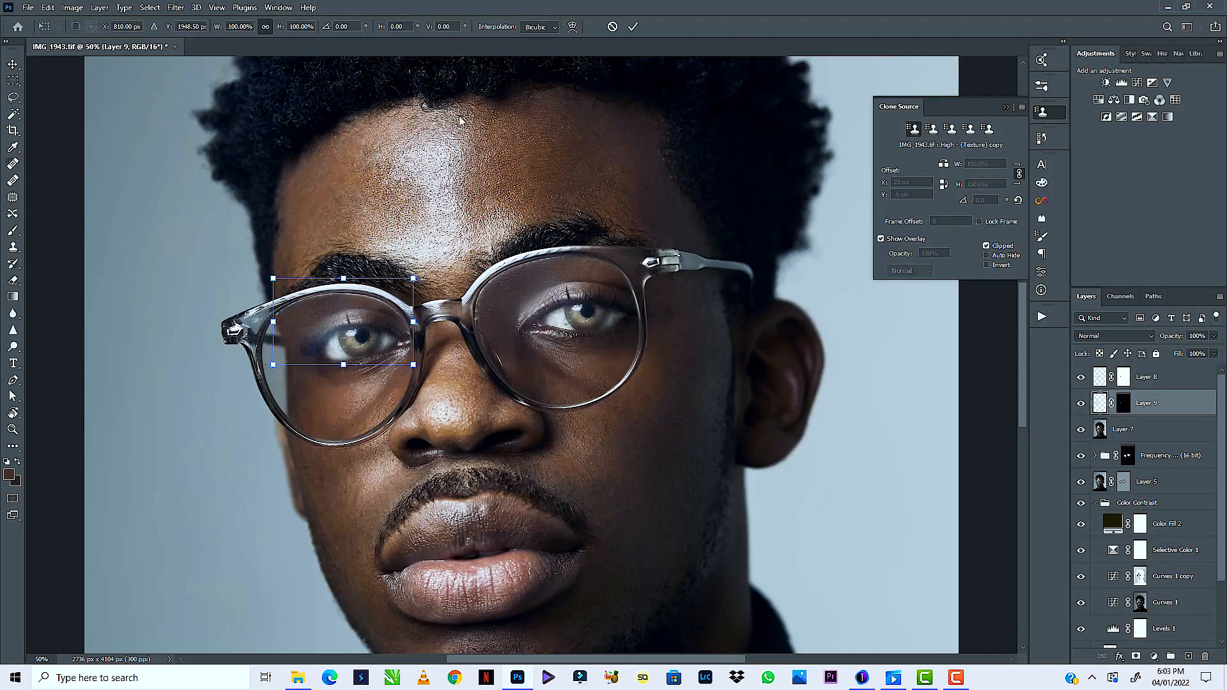
click(572, 27)
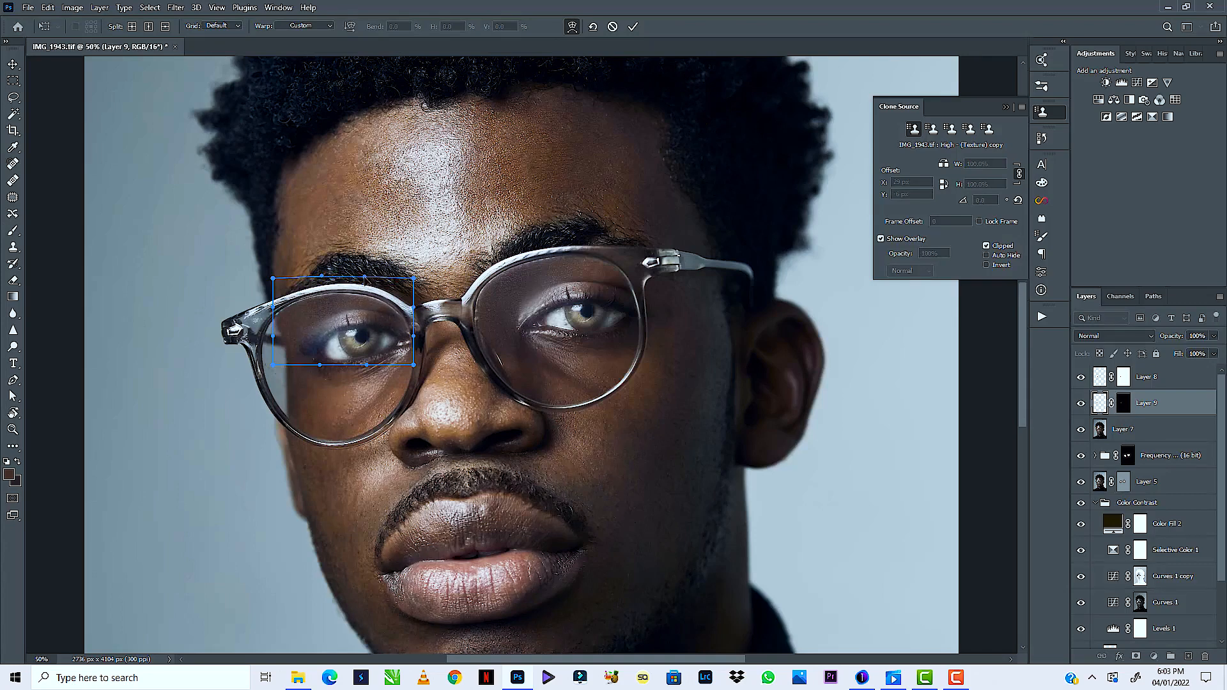
drag(297, 280, 284, 324)
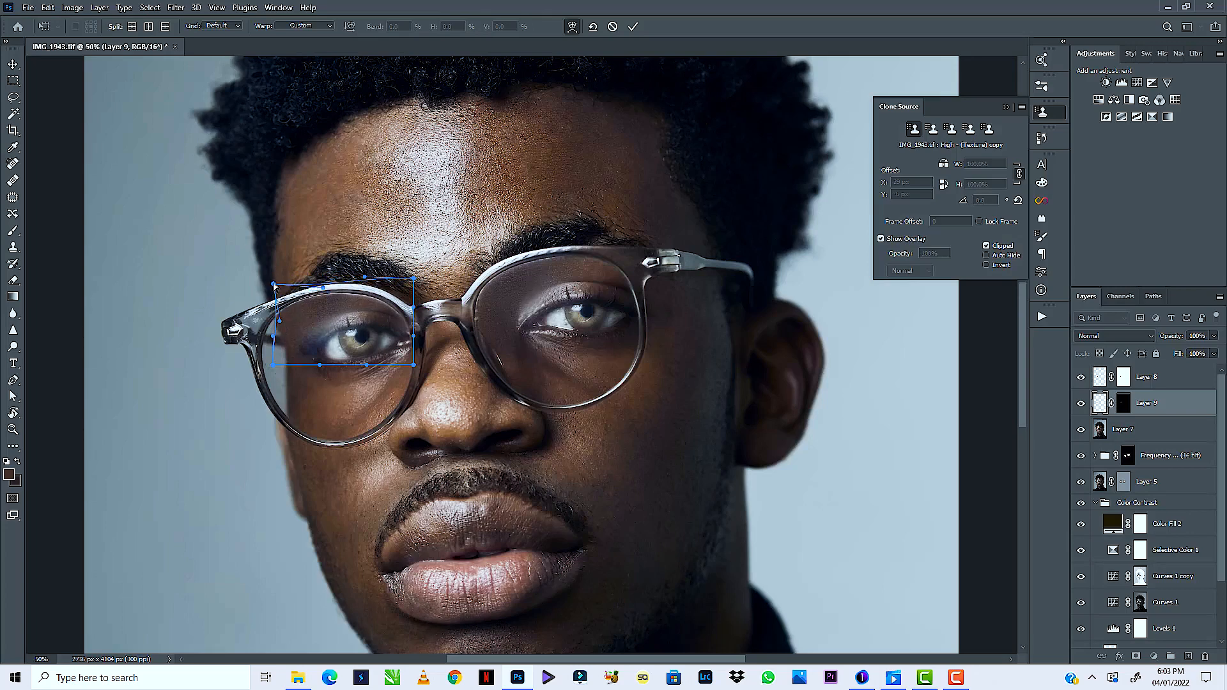
drag(273, 283, 282, 316)
drag(278, 368, 275, 375)
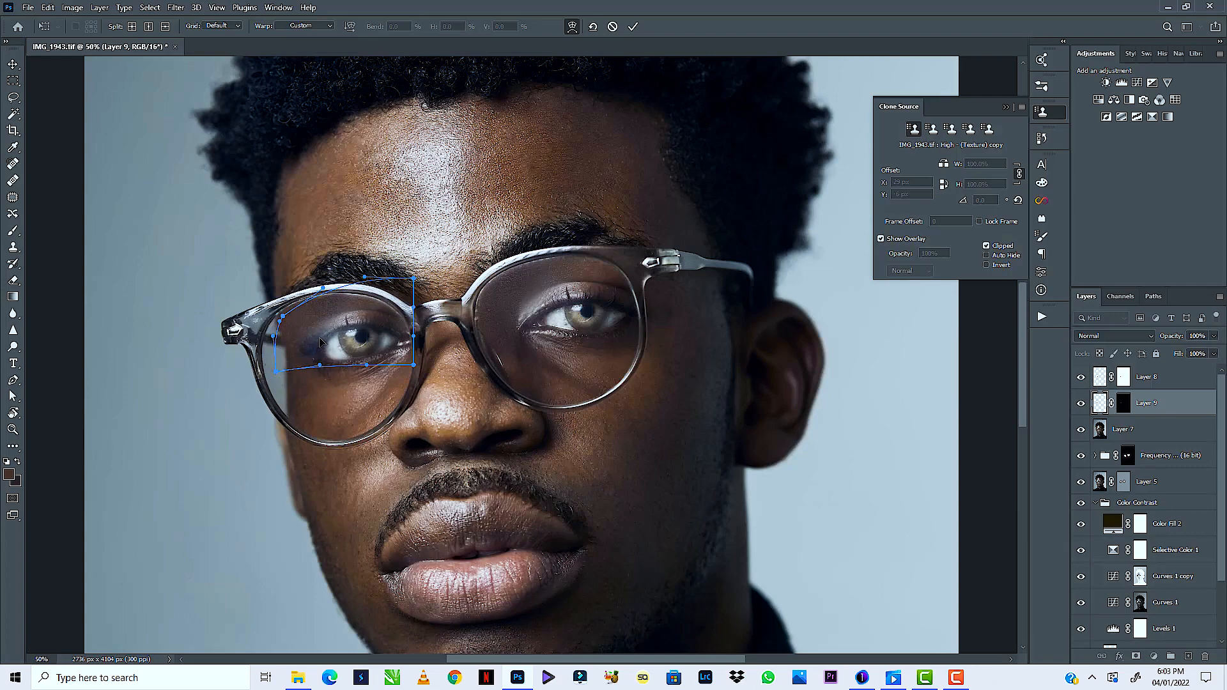
key(Return)
key(b)
Compare the whole retouched portrait with the original Background layer, and restore all layers
key(ctrl+0)
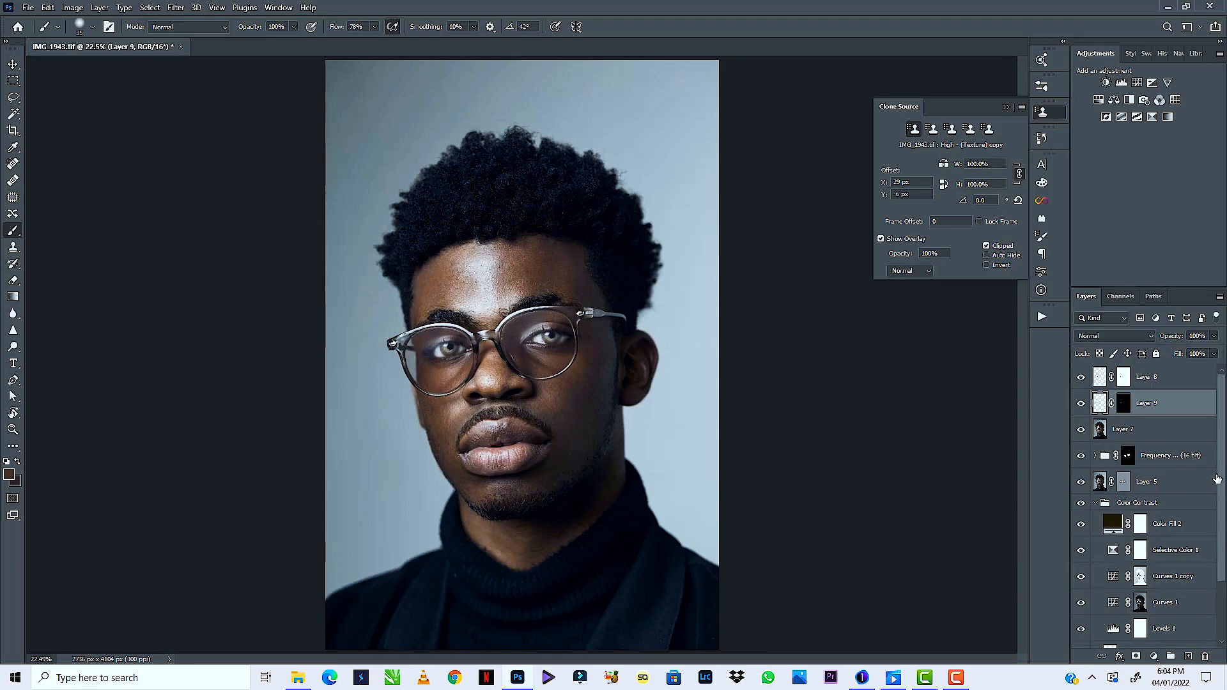
scroll(1218, 521, down, 3)
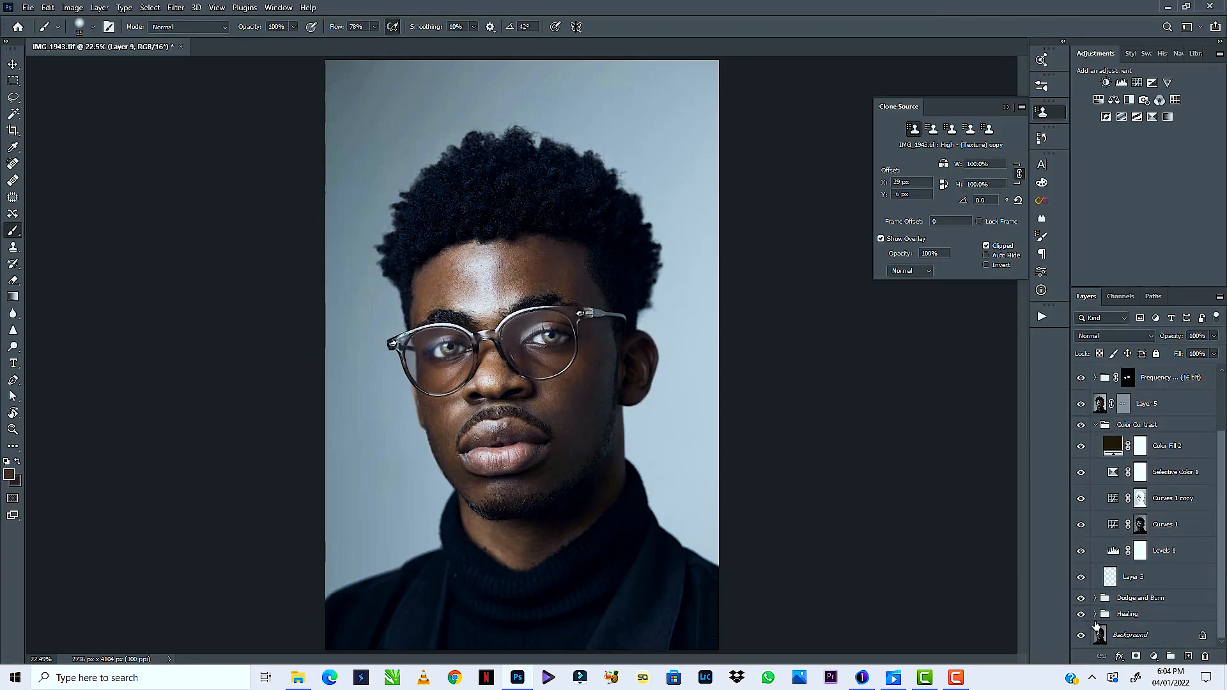
alt+click(1079, 637)
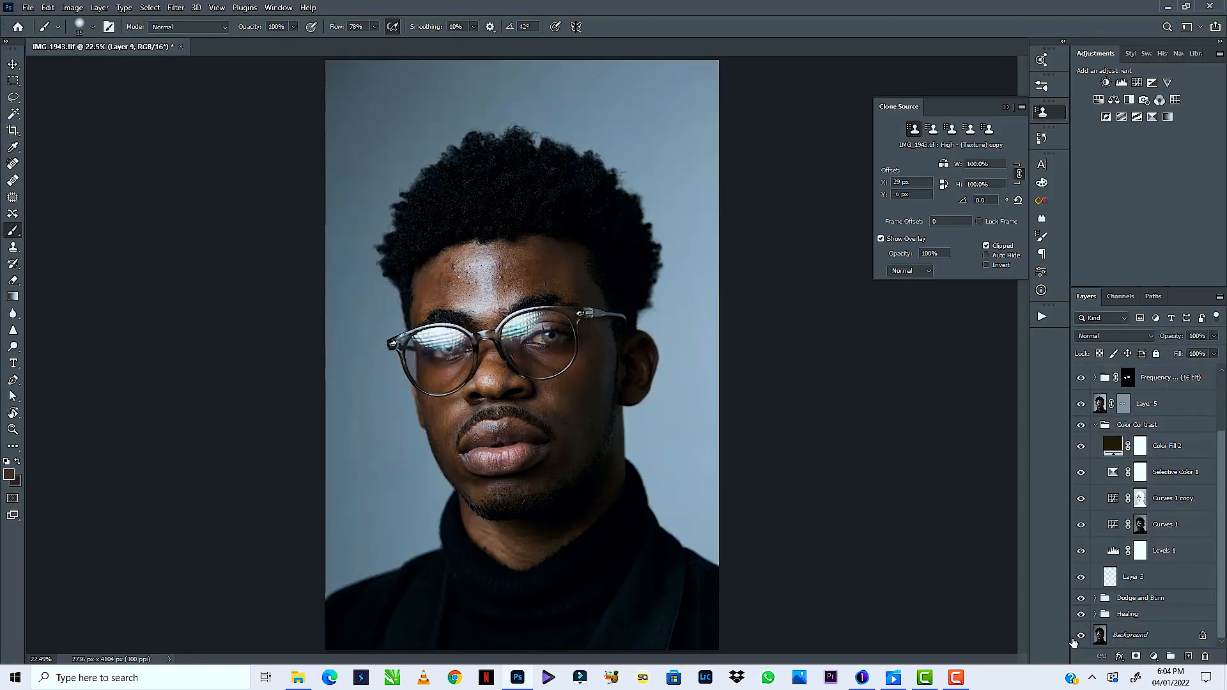
alt+click(1080, 636)
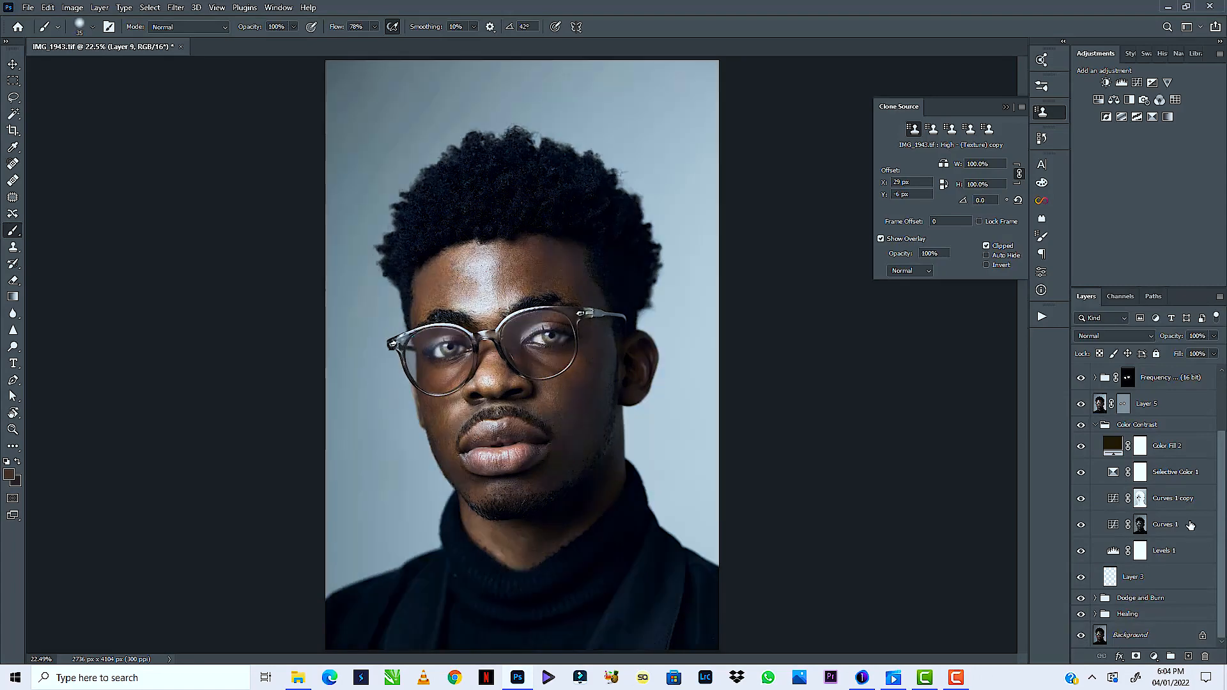
drag(1224, 522, 1221, 450)
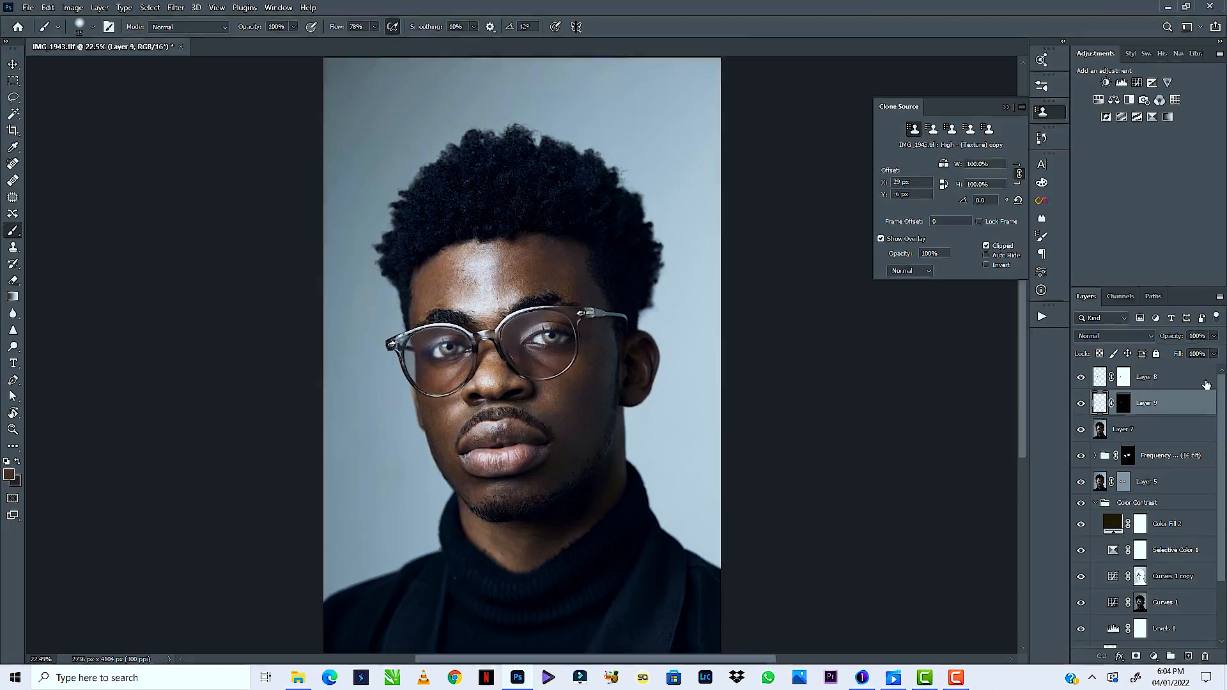
Compare the eye area with and without the Layer 9 eyelid patch and the Layer 8 eye, leaving both visible
key(ctrl+plus)
key(ctrl+plus)
key(ctrl+plus)
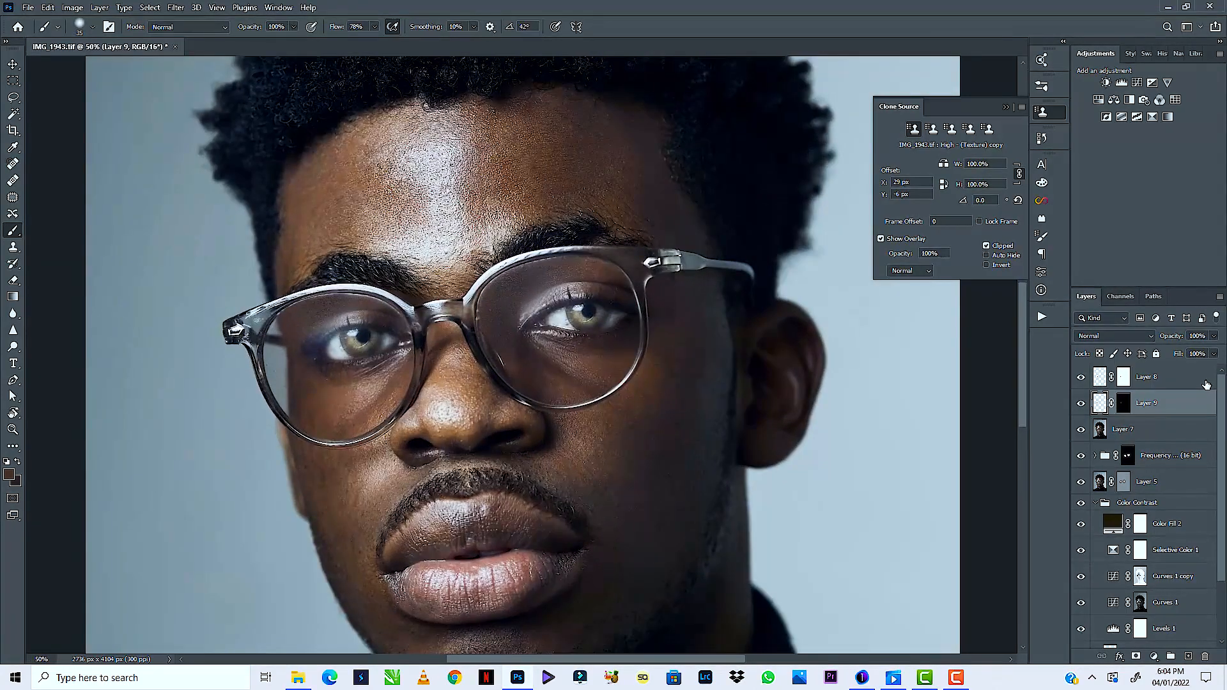
click(1079, 405)
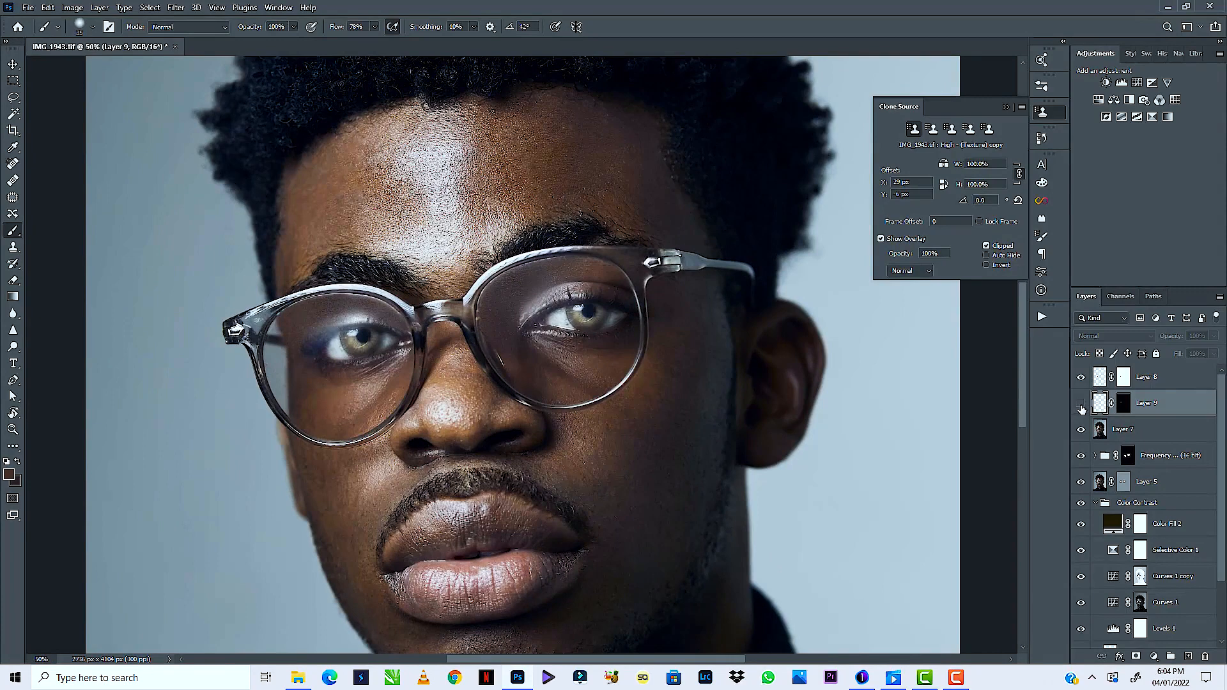
click(1080, 405)
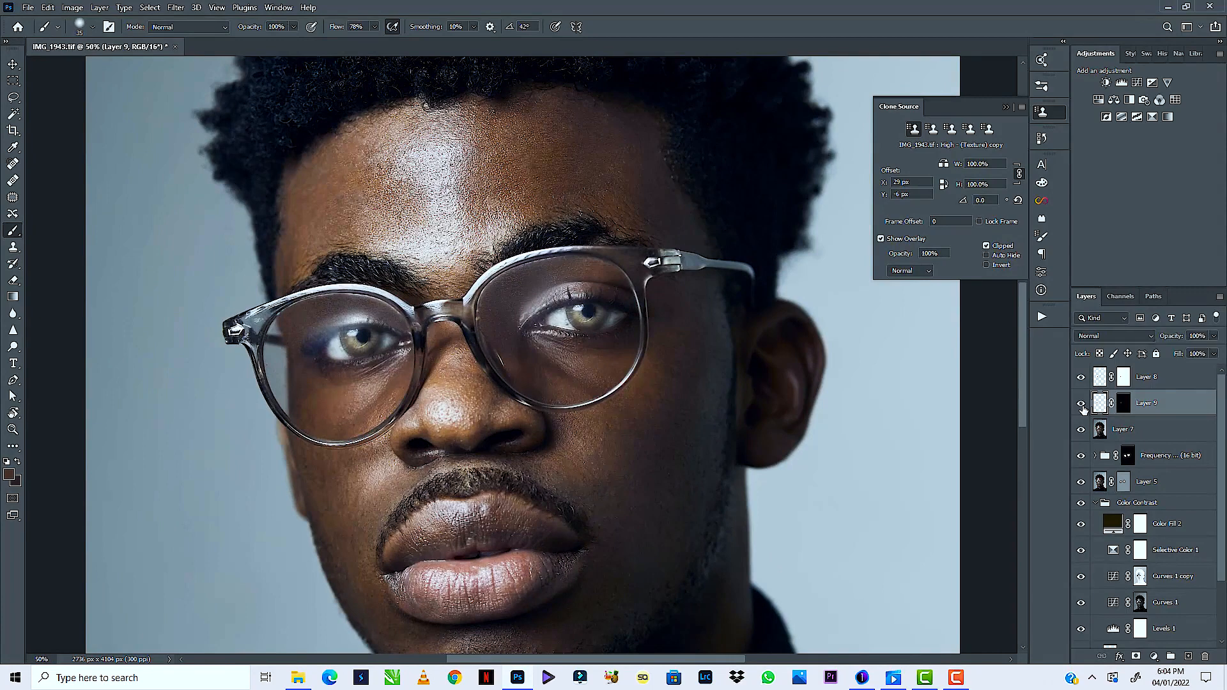
click(1081, 405)
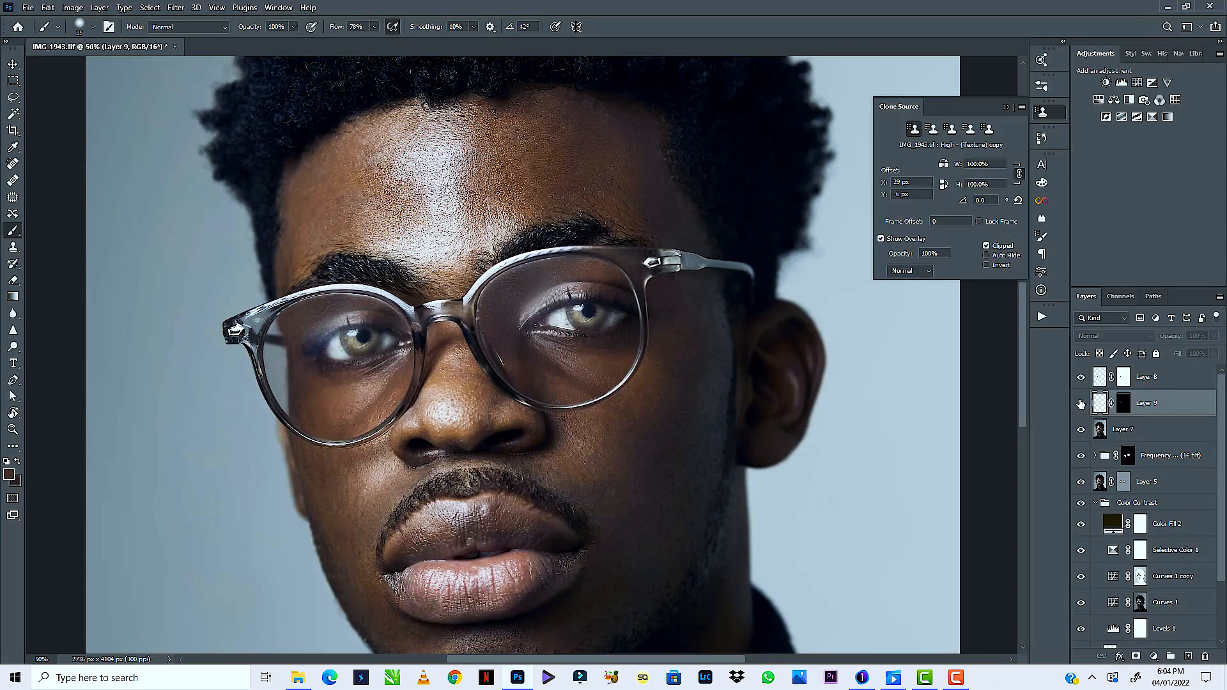
click(1081, 404)
click(1083, 381)
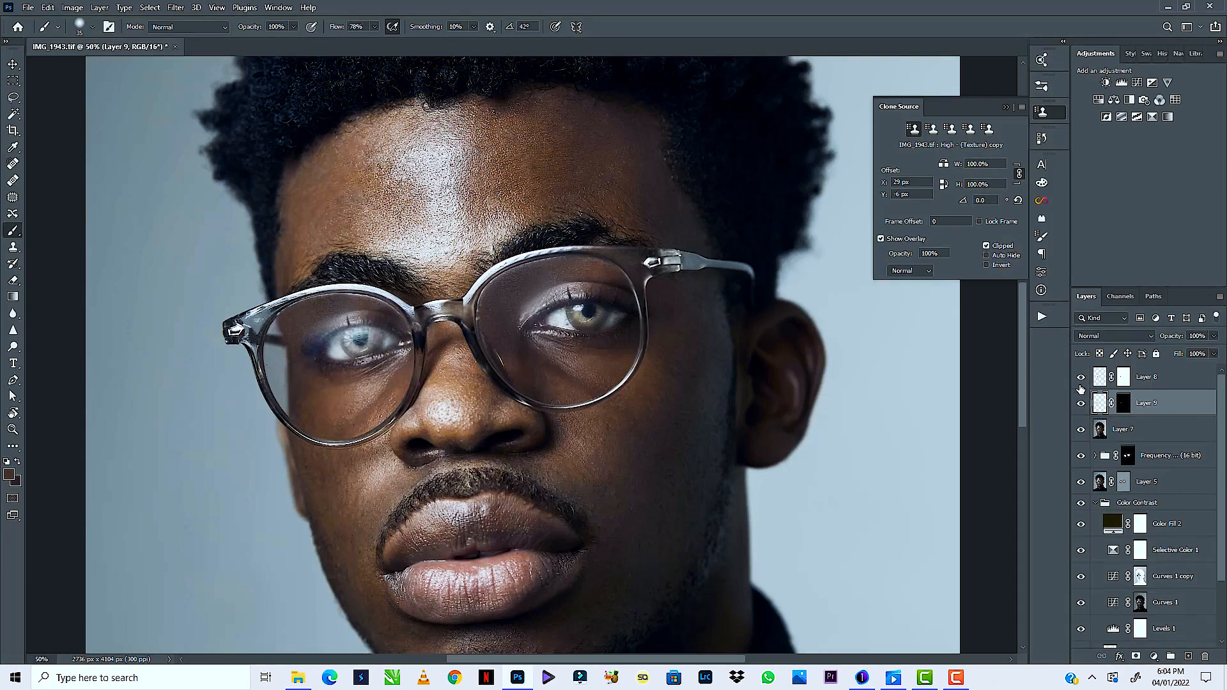
click(1082, 382)
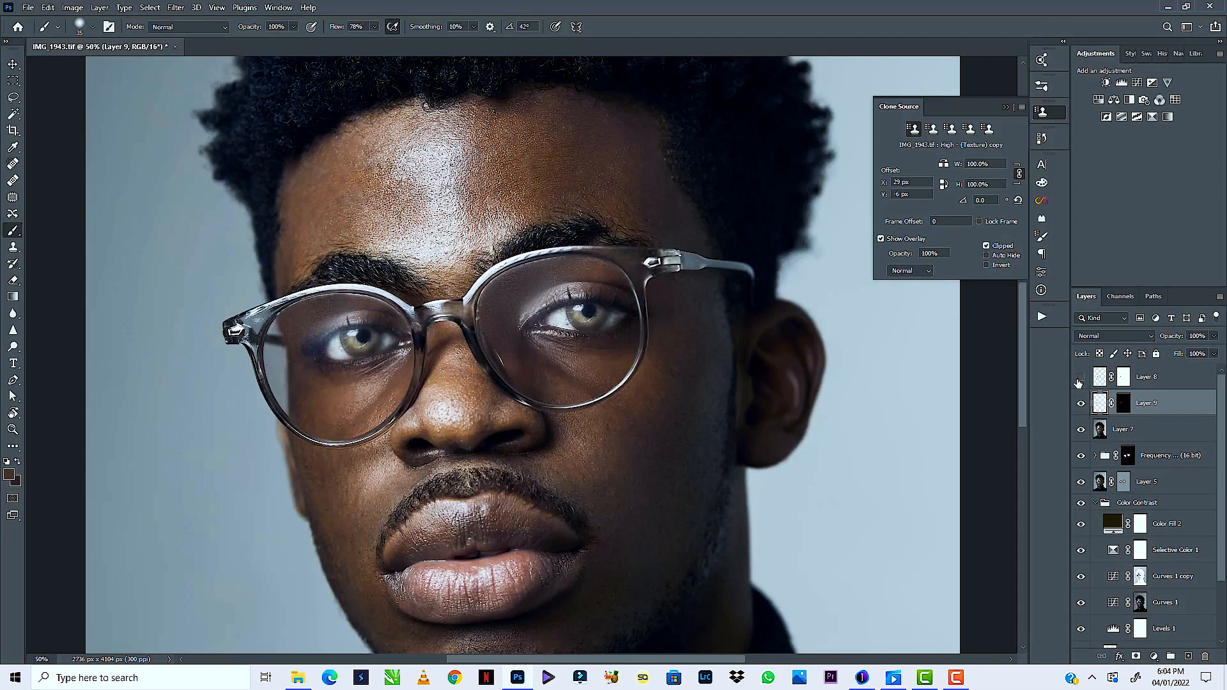
click(1080, 381)
click(1079, 404)
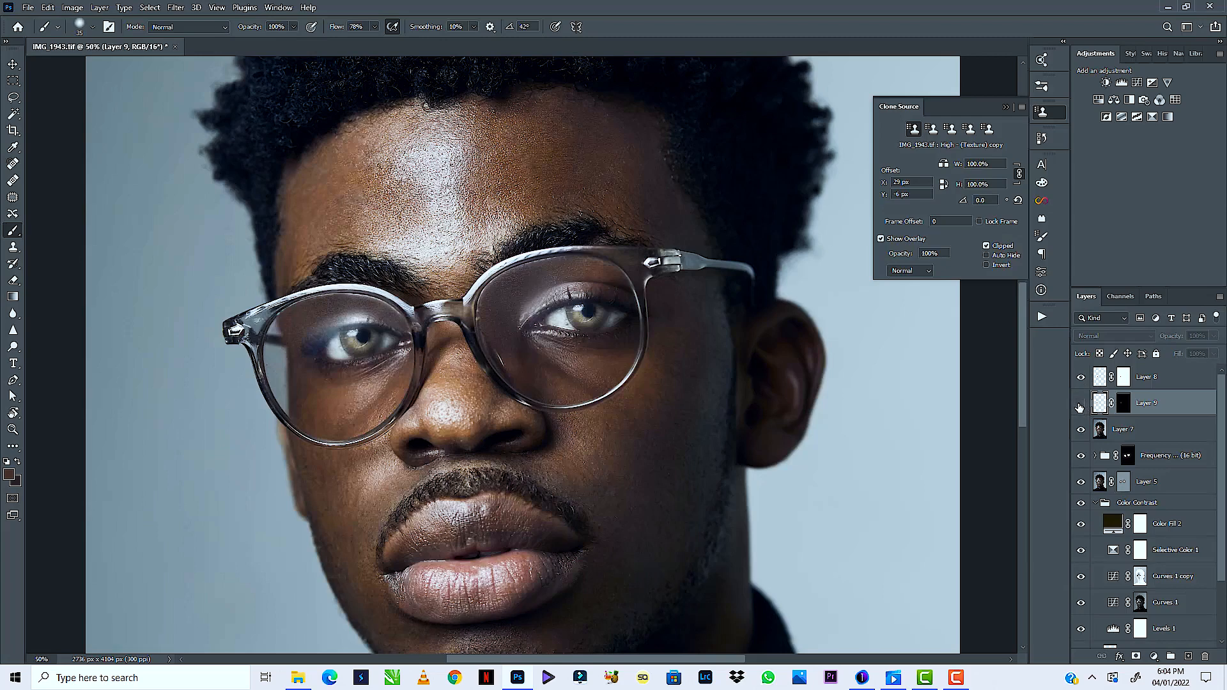
click(1080, 404)
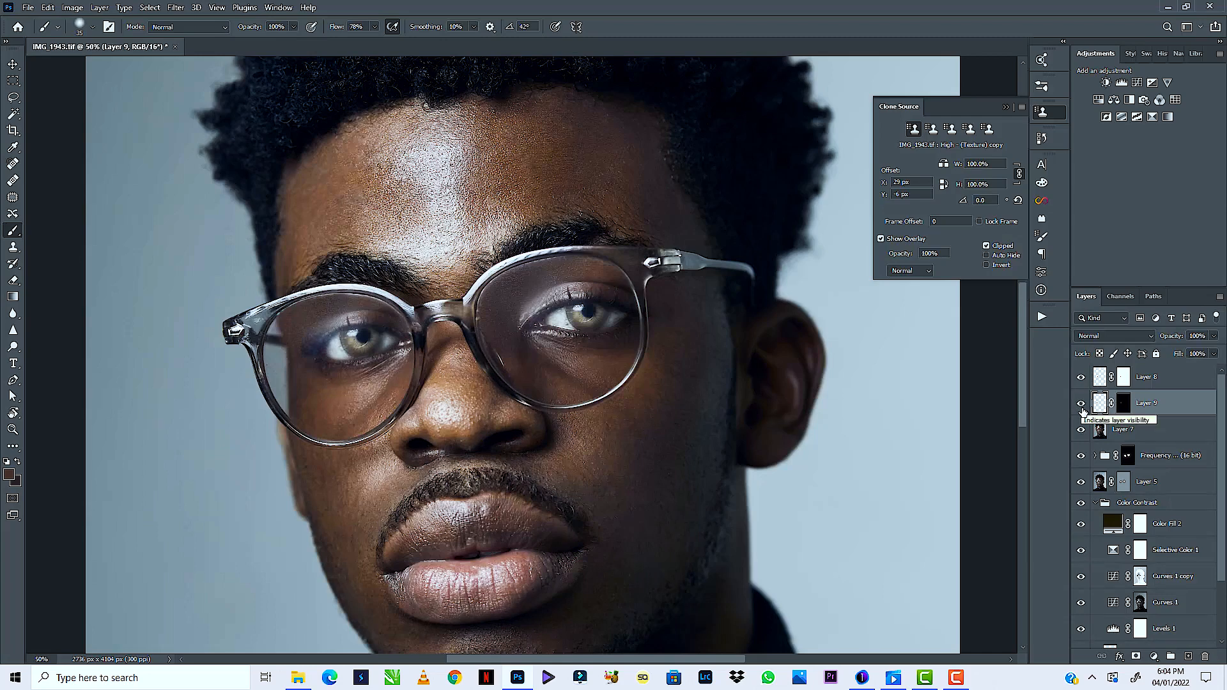
click(1080, 405)
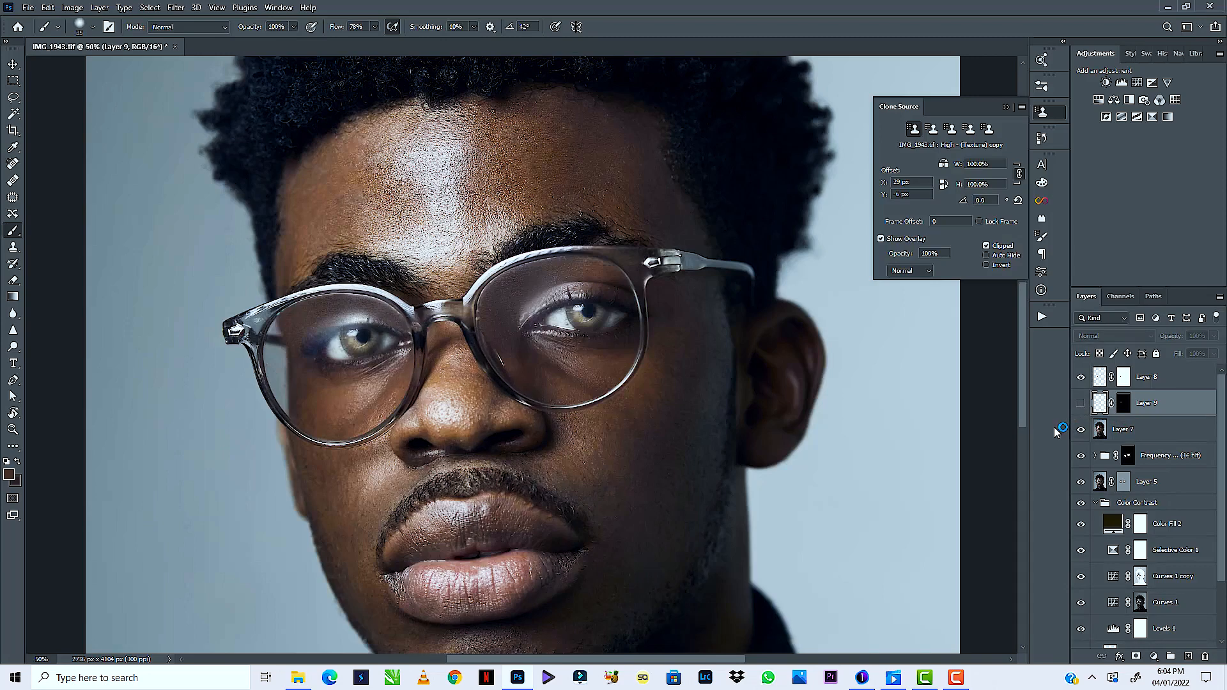
click(1081, 403)
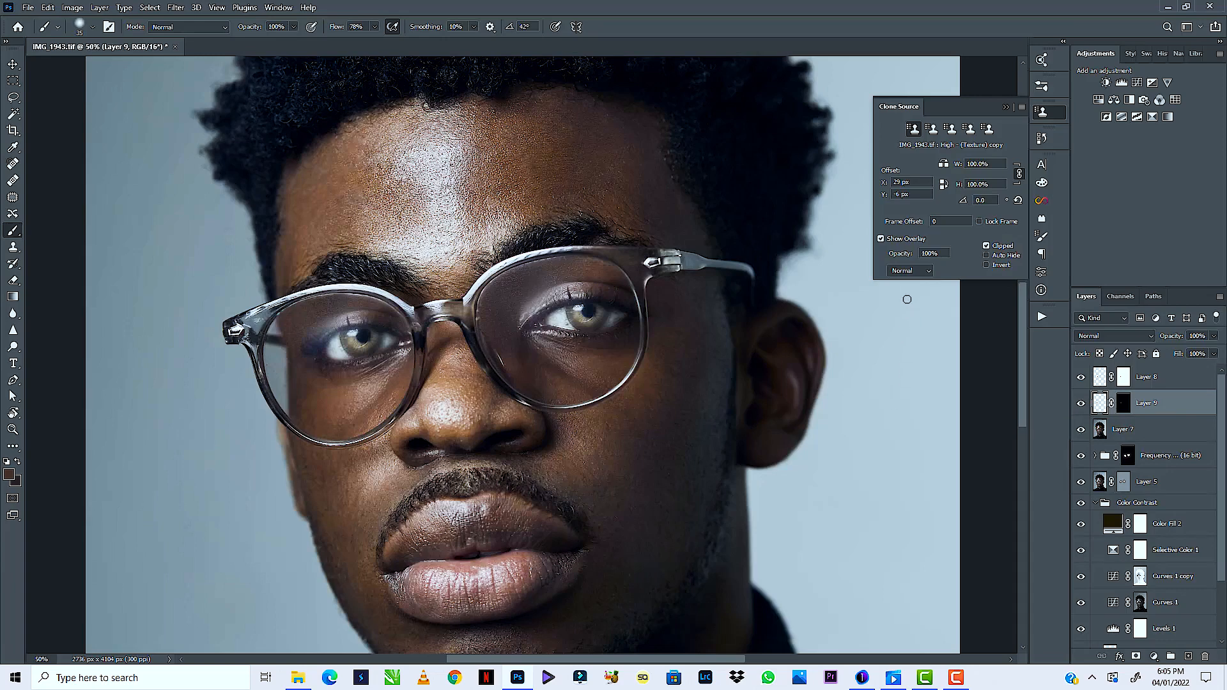
Delete Layer 7 from beneath the eye and eyelid patches
key(ctrl+minus)
key(ctrl+minus)
key(ctrl+minus)
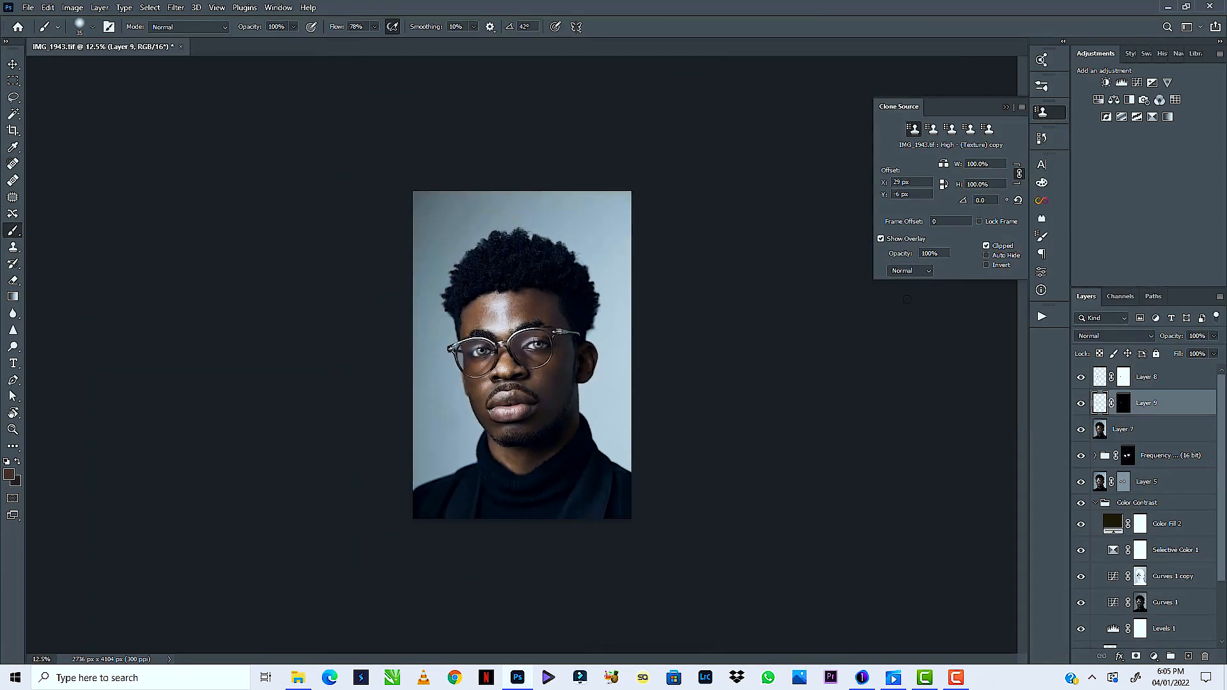
key(ctrl+plus)
key(ctrl+plus)
key(ctrl+plus)
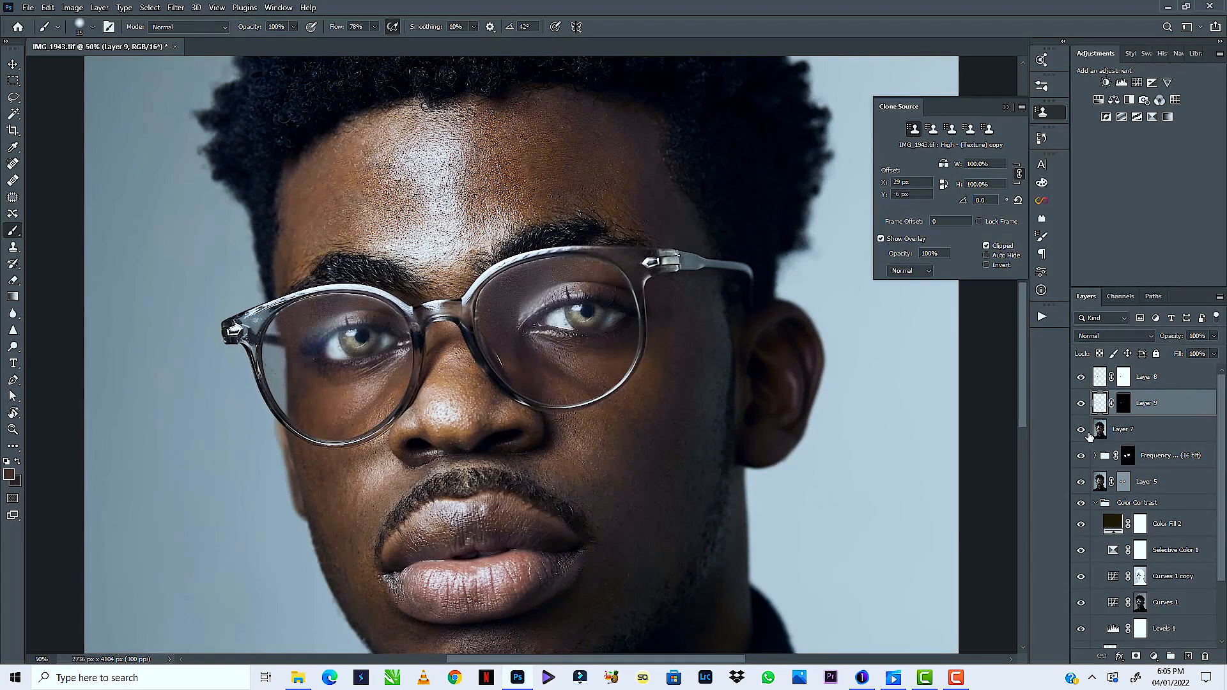
click(1126, 433)
Try removing the Frequency Separation group's layer mask, inspect the group's layers, and undo the mask's removal
ctrl+click(1112, 465)
key(ctrl+g)
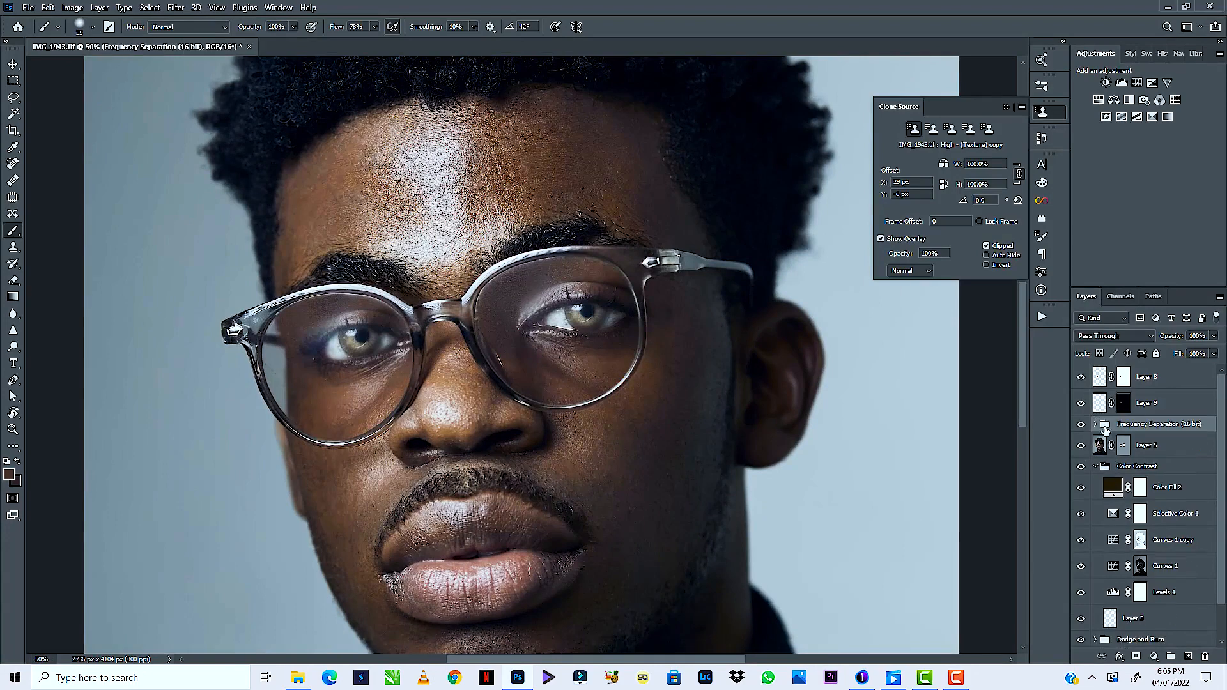
click(1100, 451)
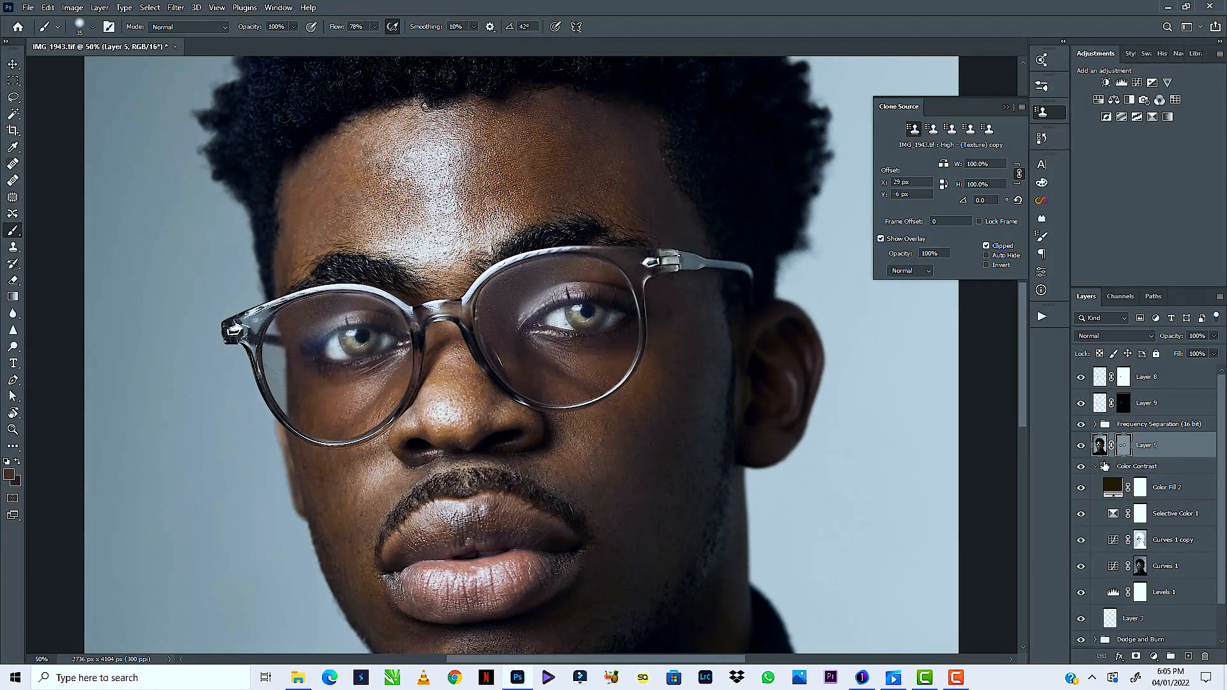
click(1096, 426)
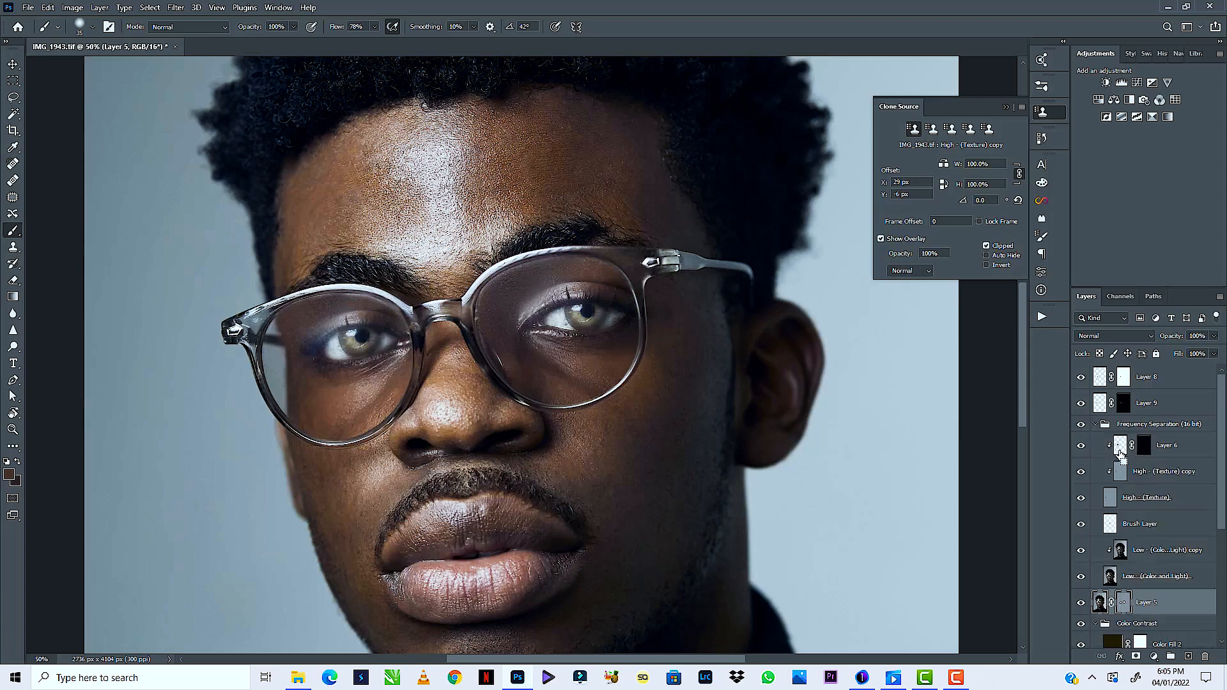
key(ctrl+z)
key(ctrl+z)
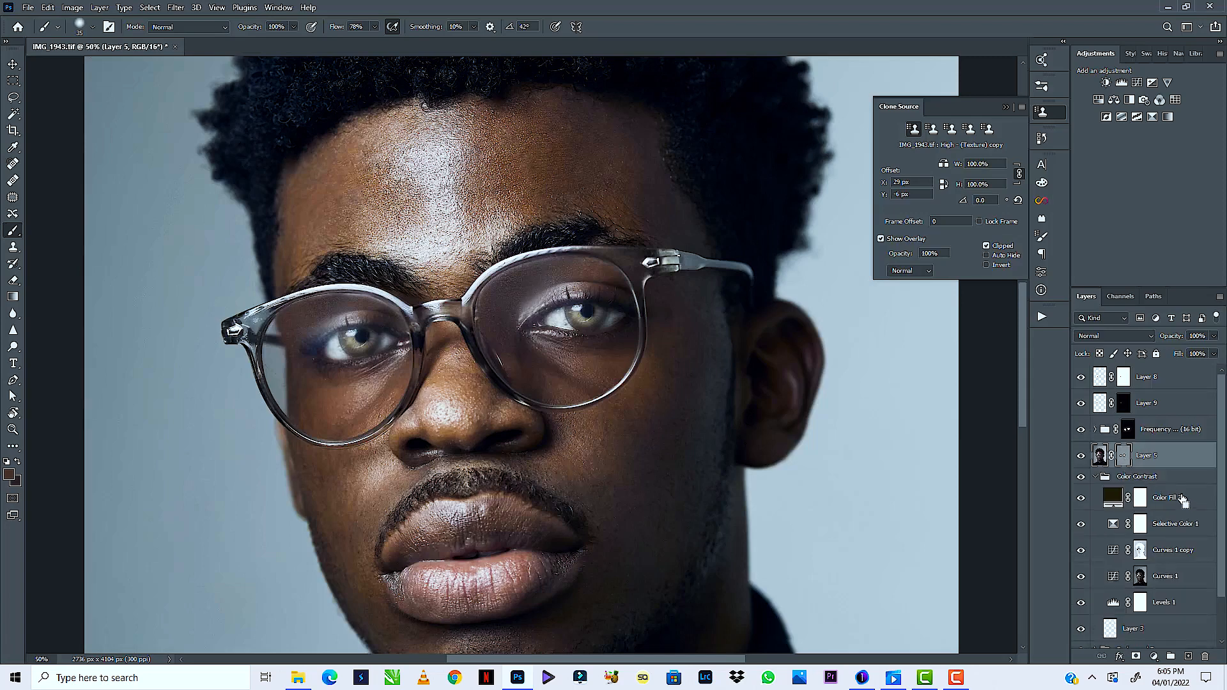
Expand the Frequency Separation group and compare the image with and without the group and its Layer 6
click(1095, 429)
click(1159, 461)
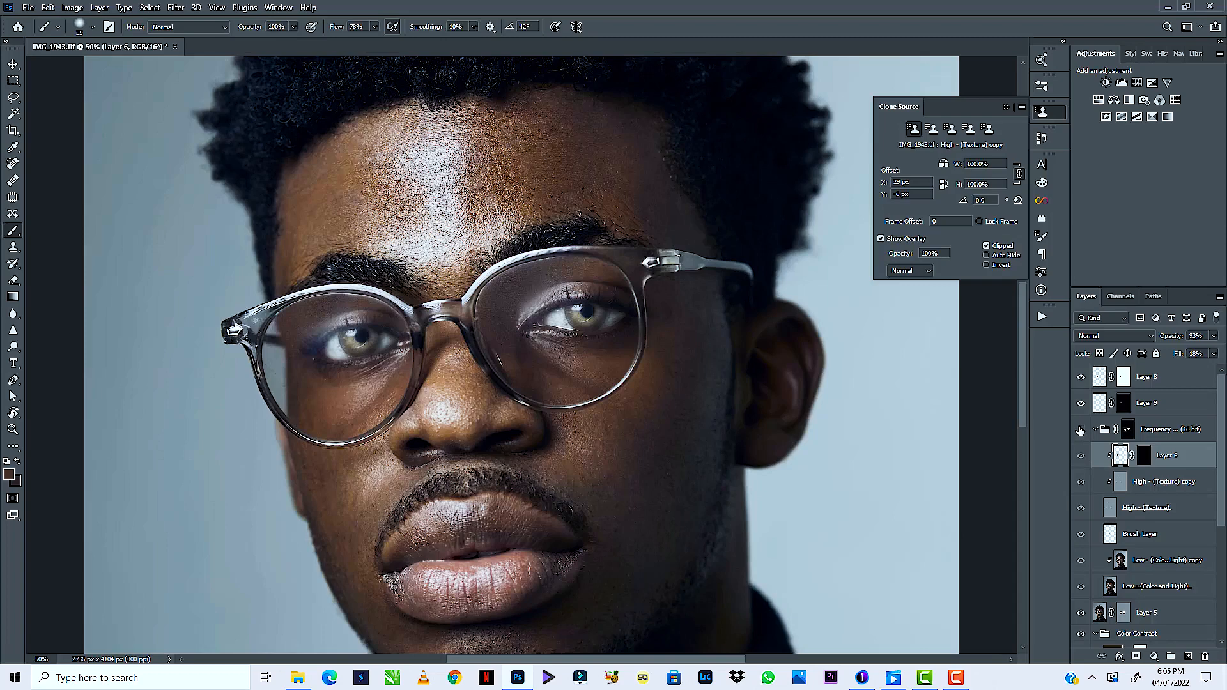
click(1081, 432)
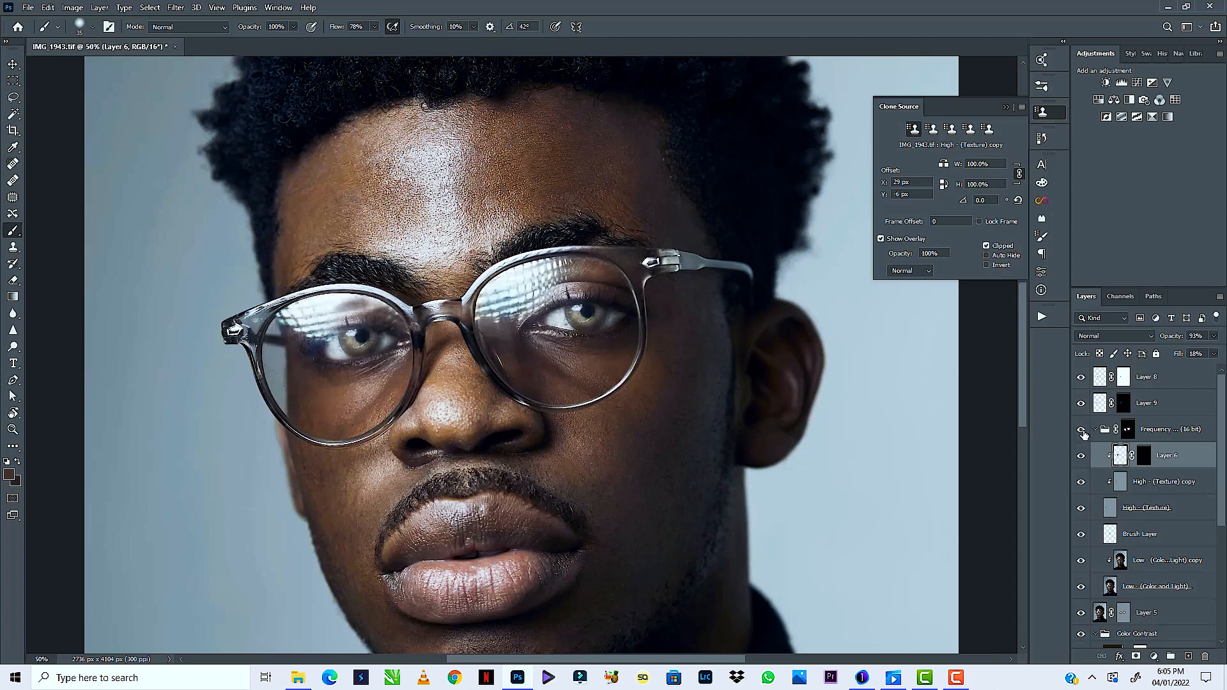
click(1081, 433)
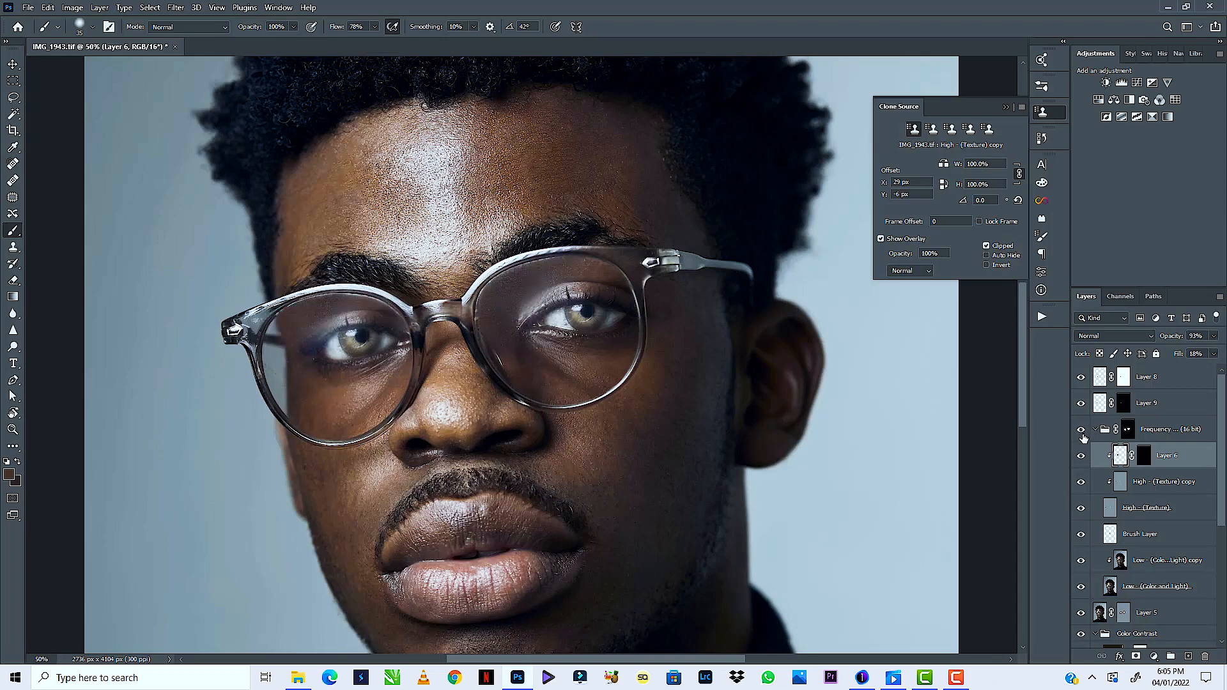
click(1081, 456)
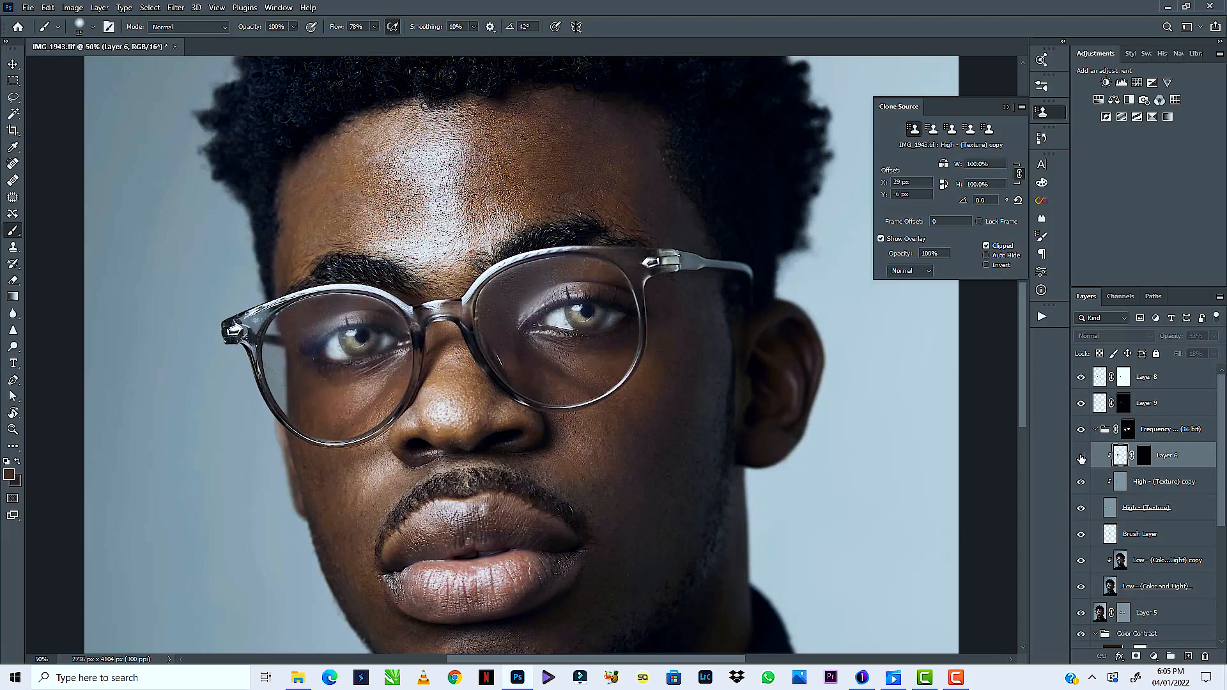
click(1081, 457)
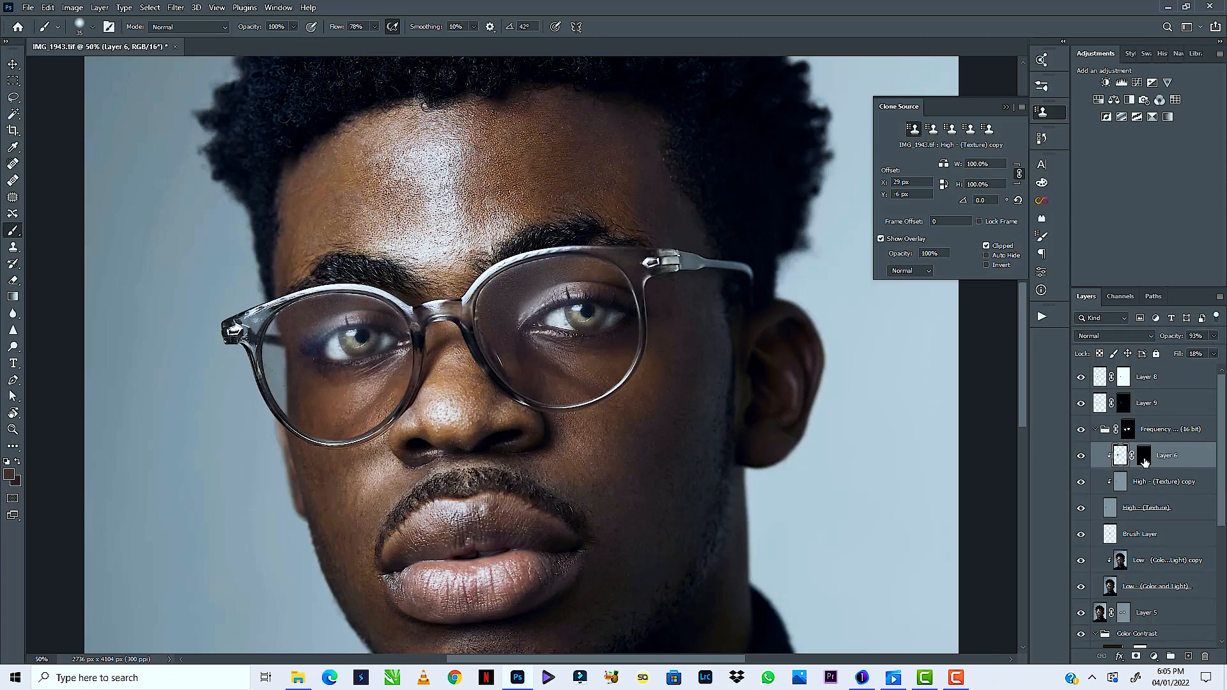
Make the Low - (Color and Light) copy layer active and set the brush flow to 5%
click(1141, 467)
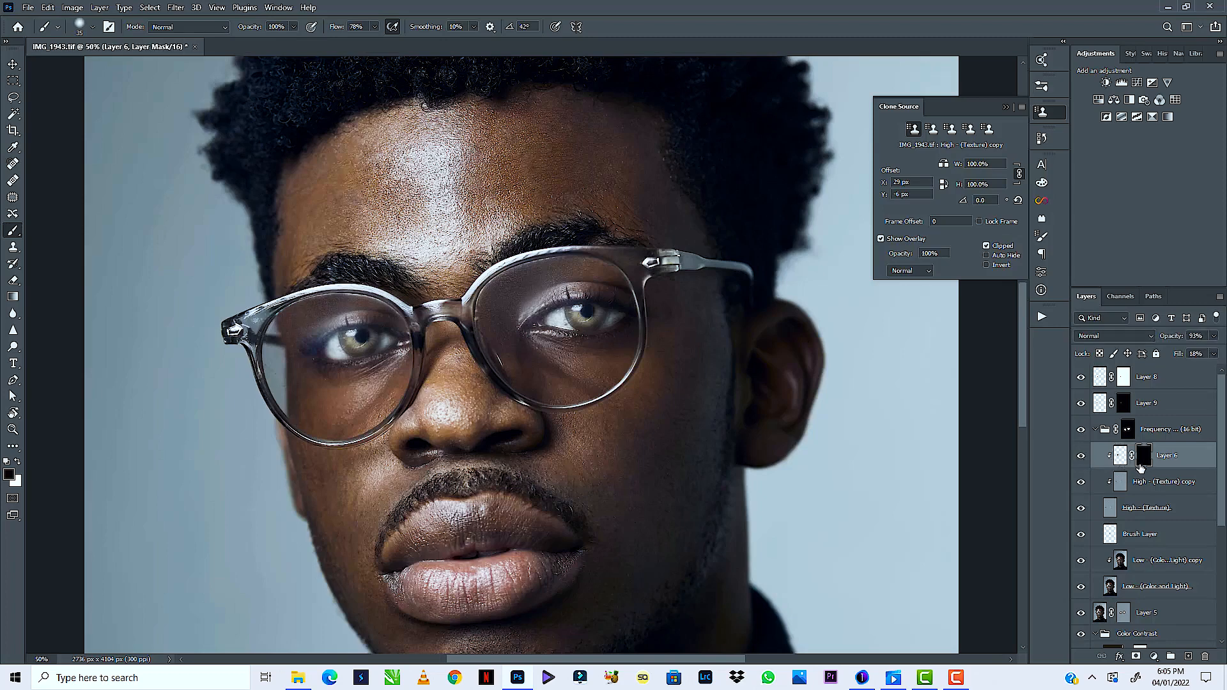
click(1118, 568)
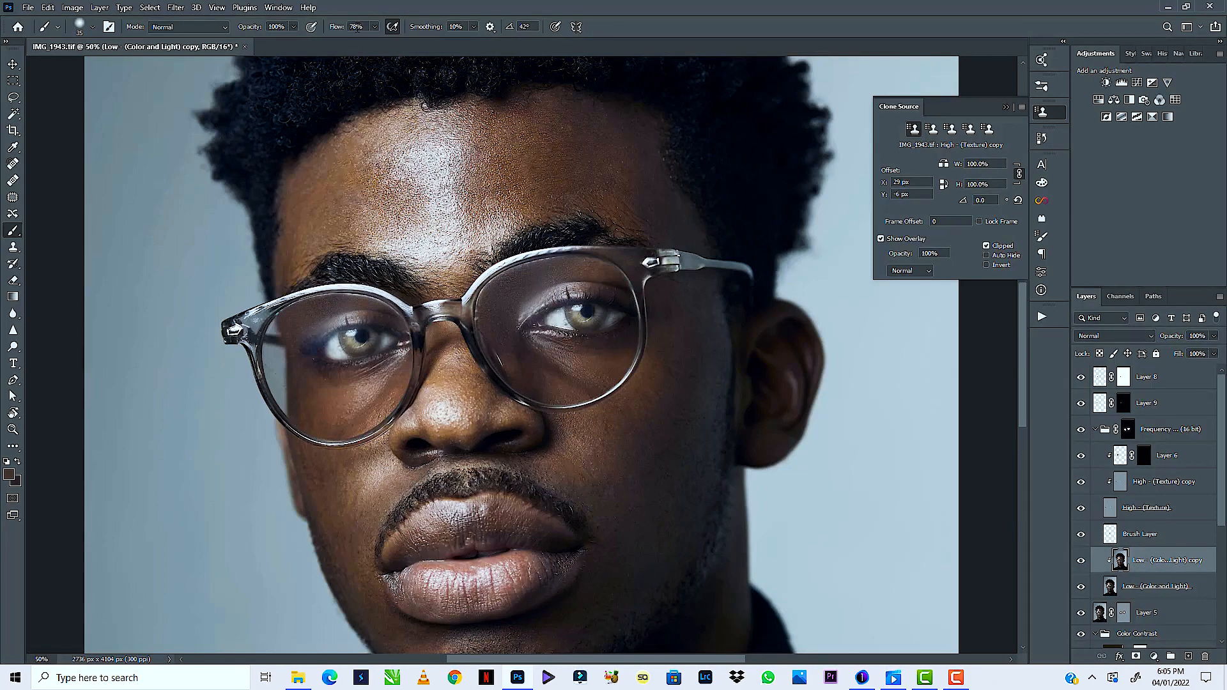
click(358, 27)
text(2)
drag(355, 28, 314, 30)
text(5)
key(Return)
Examine the retouched portrait as a whole and up close around the glasses and eyes
key(ctrl+0)
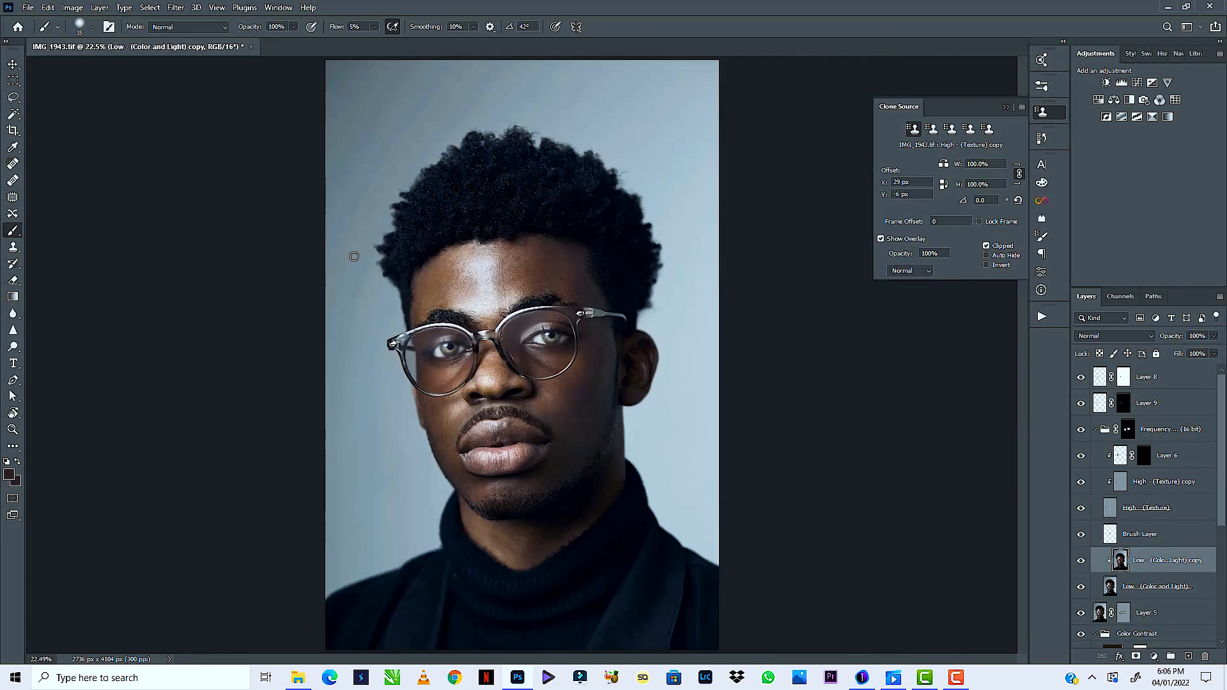
key(ctrl+minus)
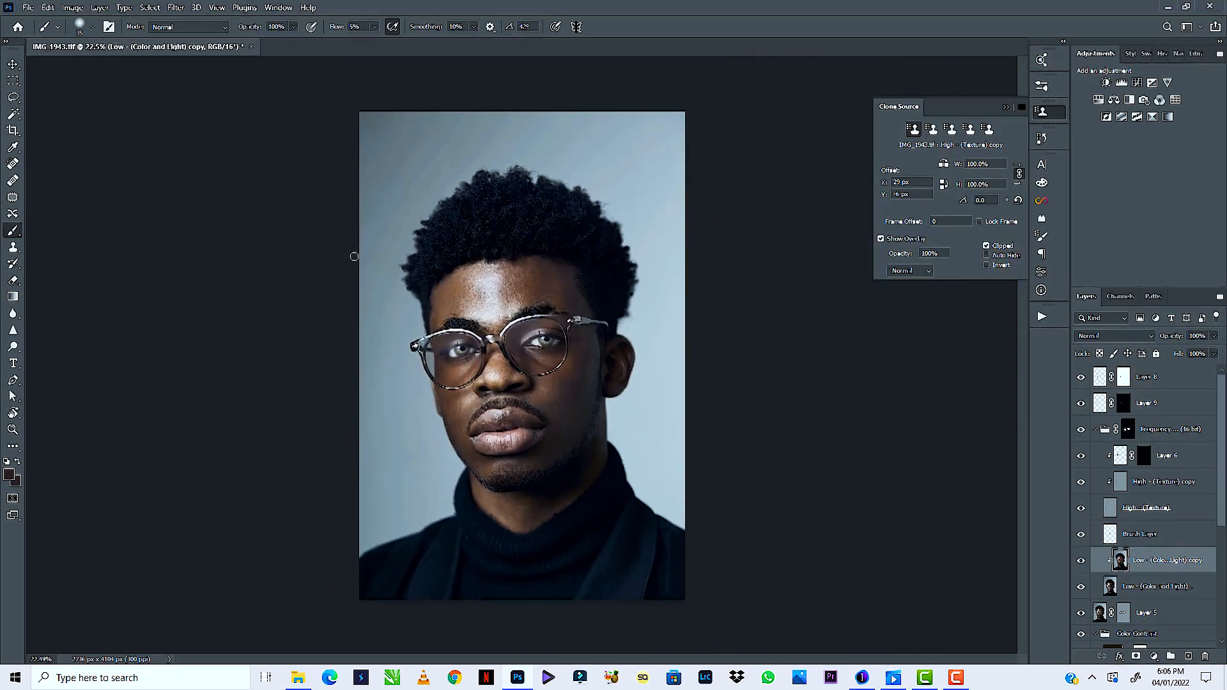
key(ctrl+plus)
key(ctrl+plus)
key(ctrl+plus)
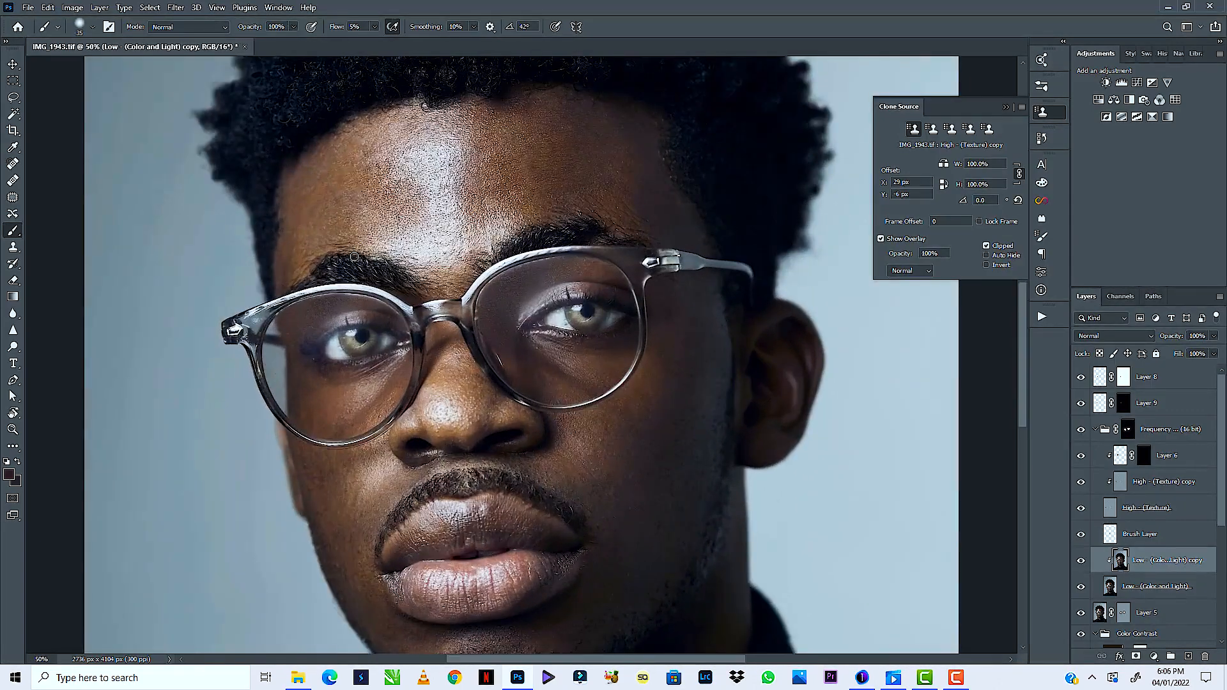
key(ctrl+minus)
key(ctrl+minus)
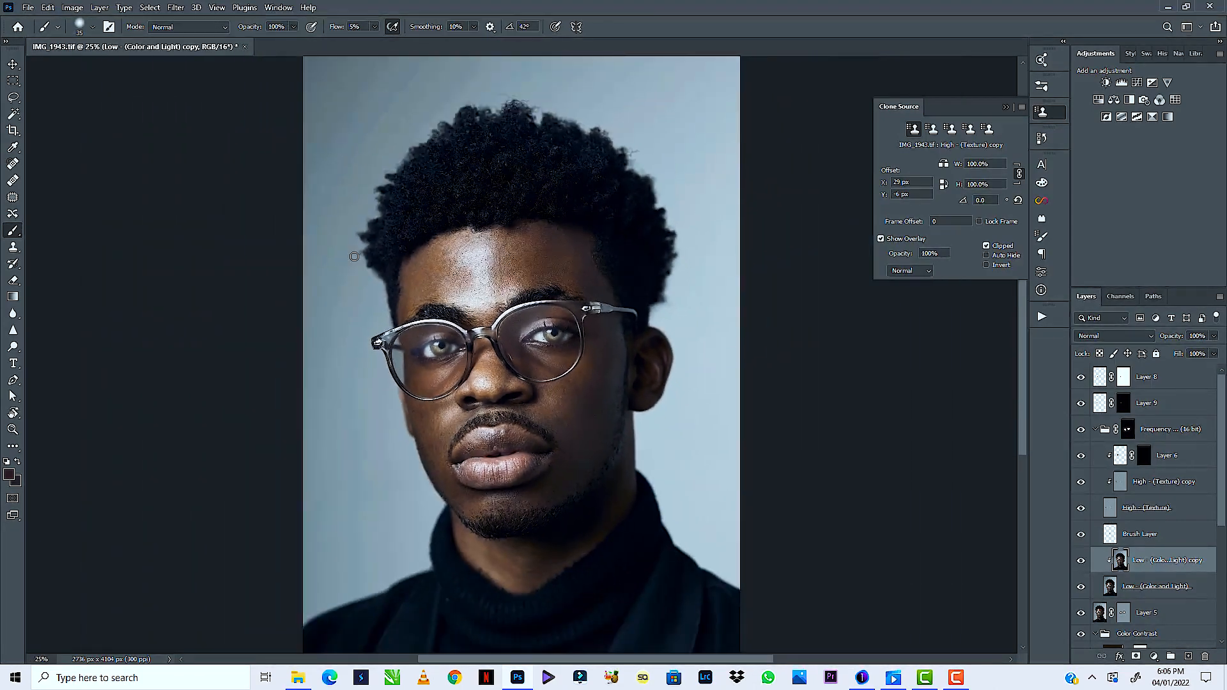
key(ctrl+plus)
key(ctrl+plus)
key(ctrl+plus)
key(ctrl+plus)
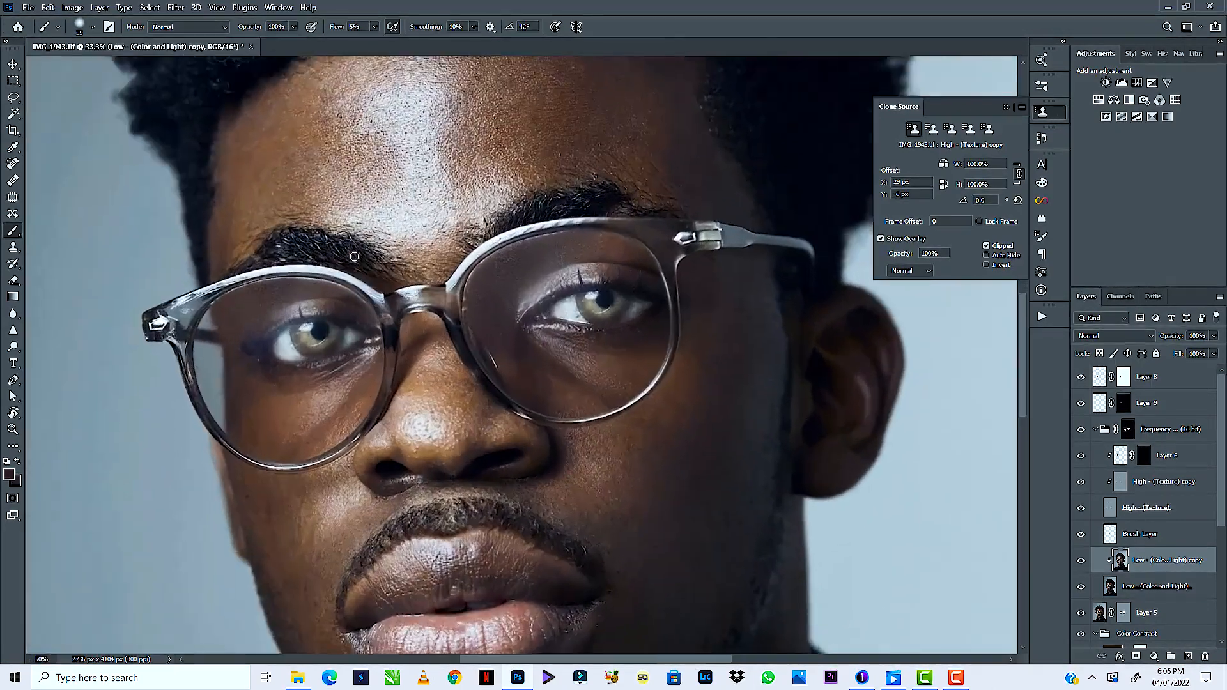
key(ctrl+minus)
key(ctrl+minus)
key(ctrl+minus)
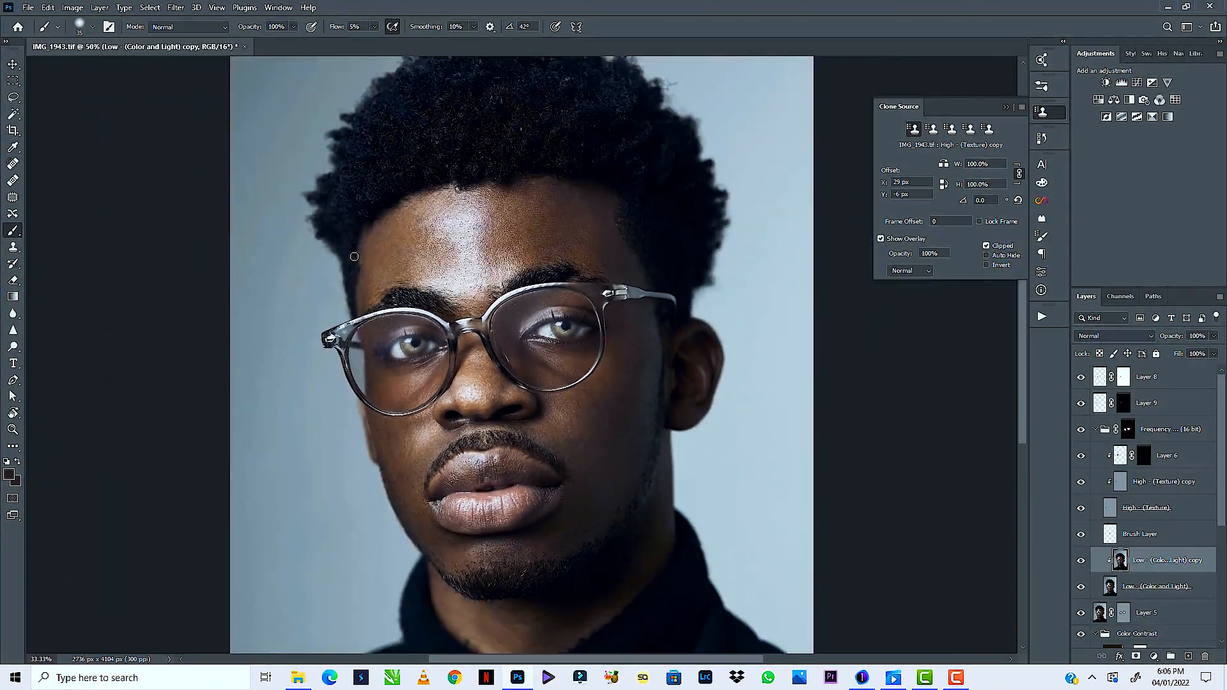
Collapse the Frequency Separation group and add a new layer named Lashes above Layer 8
click(1104, 430)
click(1095, 429)
click(1162, 371)
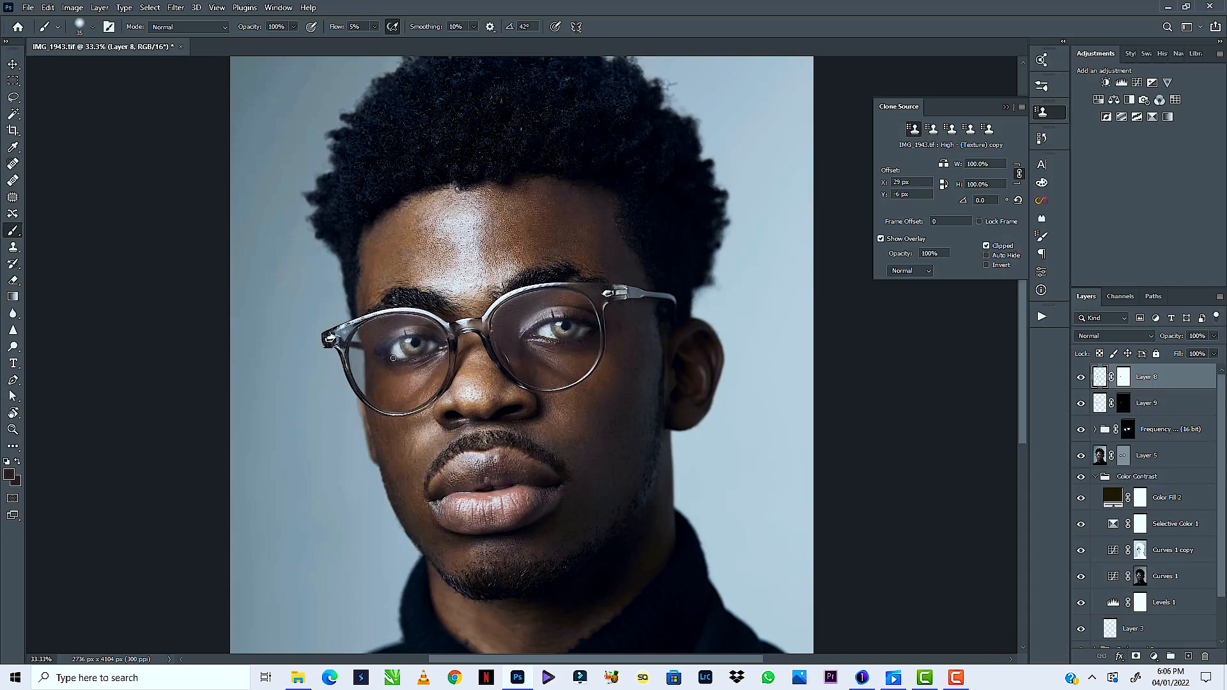
key(z)
click(412, 333)
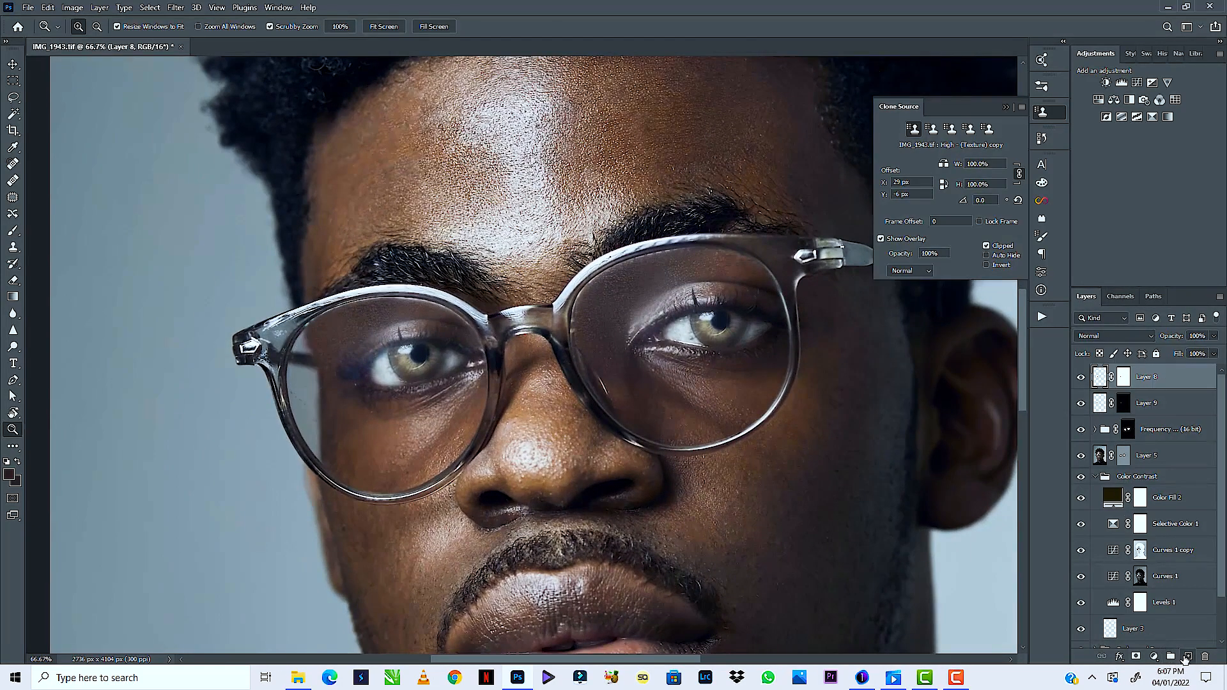
click(1188, 656)
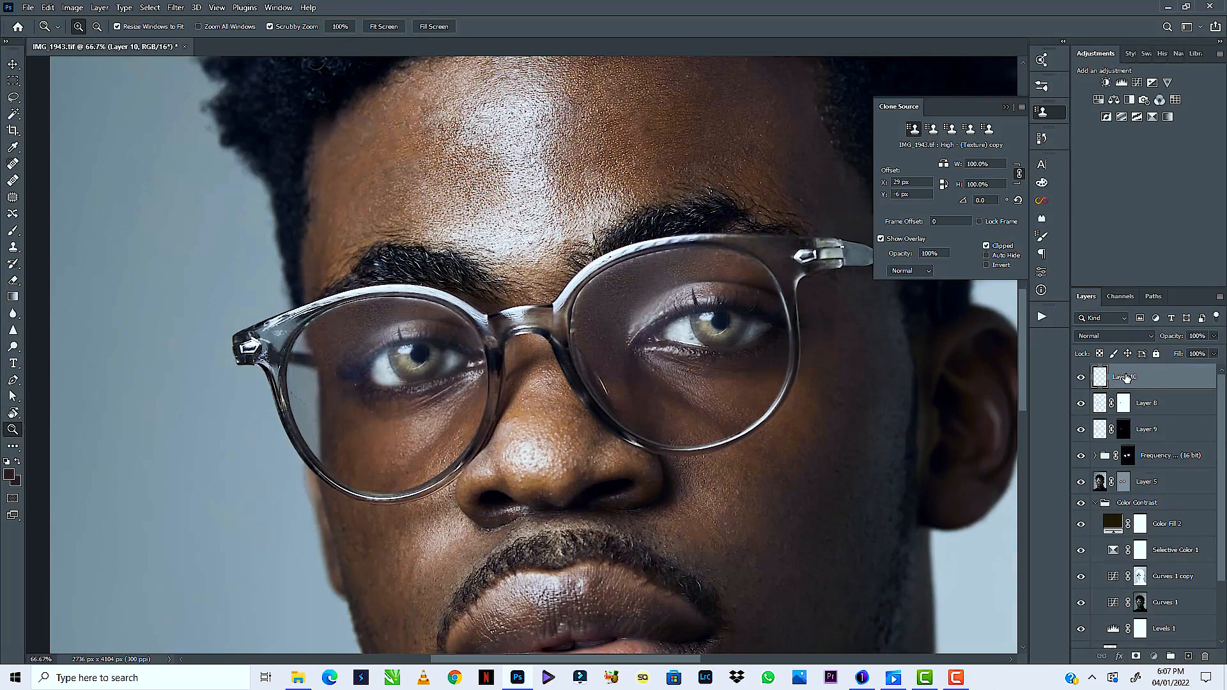
double_click(1123, 378)
text(Lashes)
key(Return)
Set the Eyedropper's sample size to Point Sample and put away the clone source options
click(13, 148)
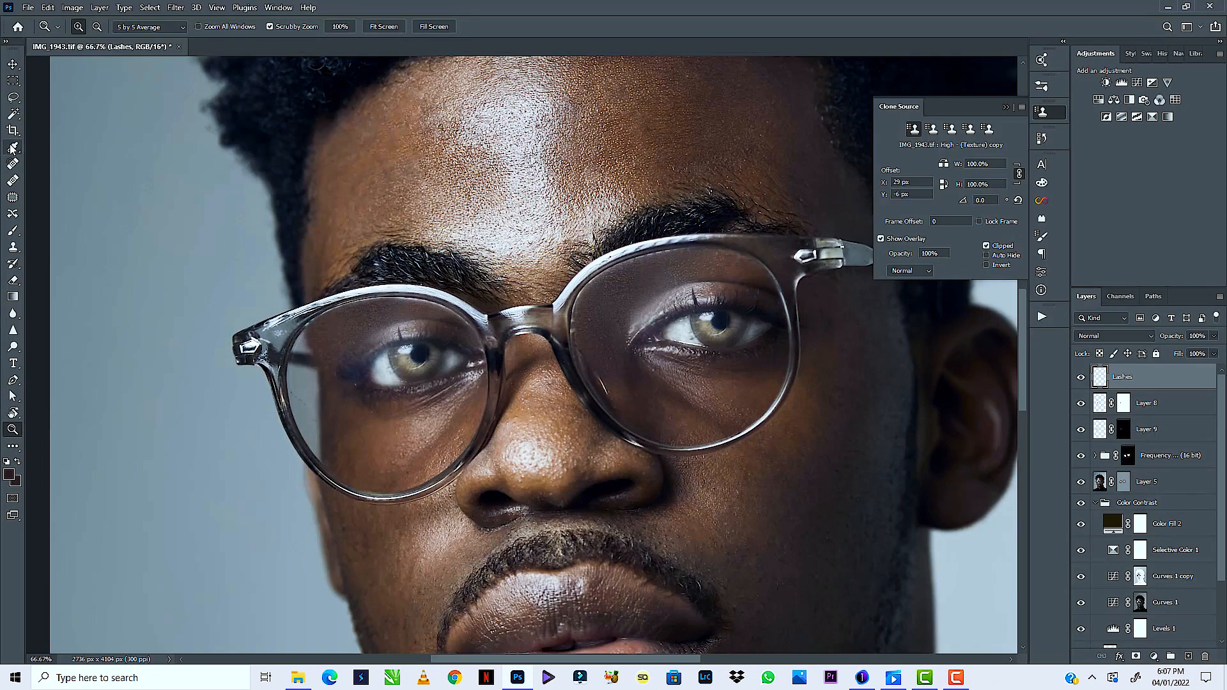
click(153, 27)
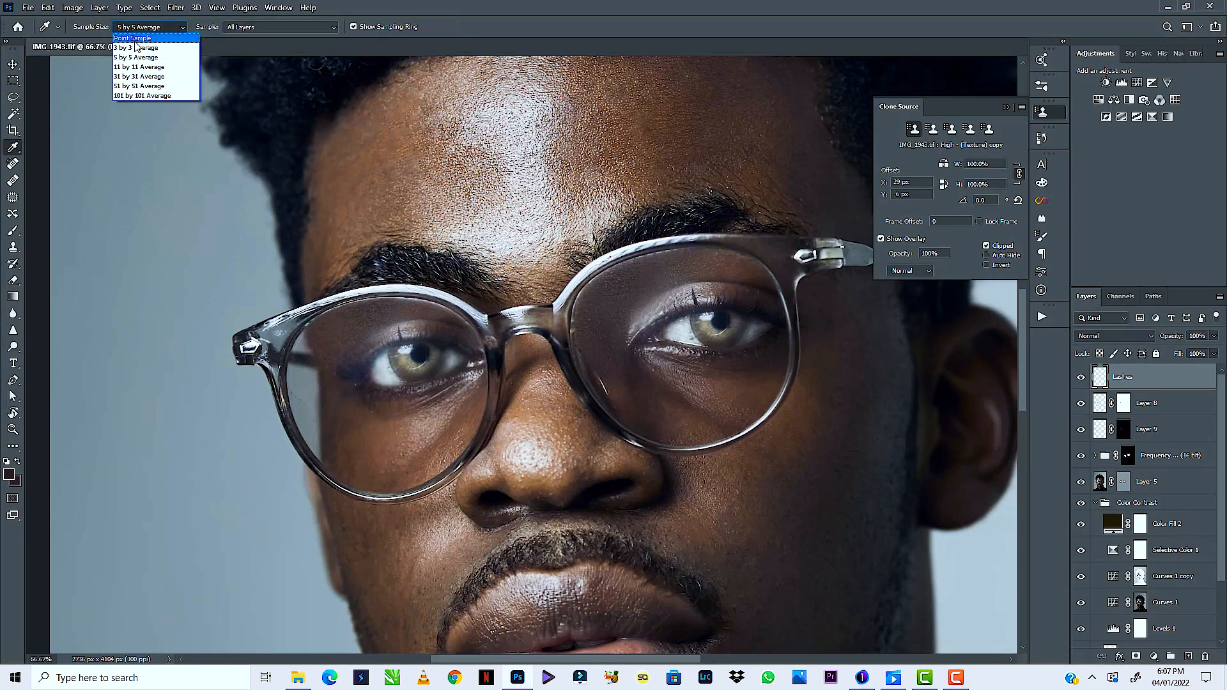
click(136, 39)
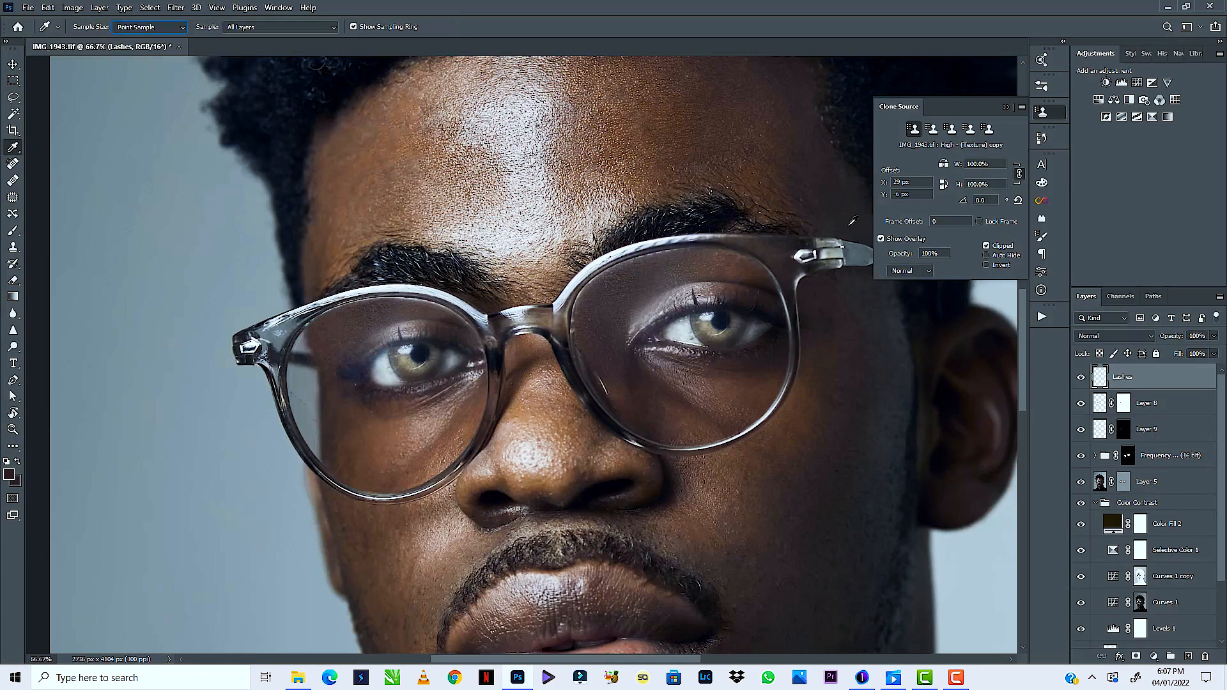
click(1006, 107)
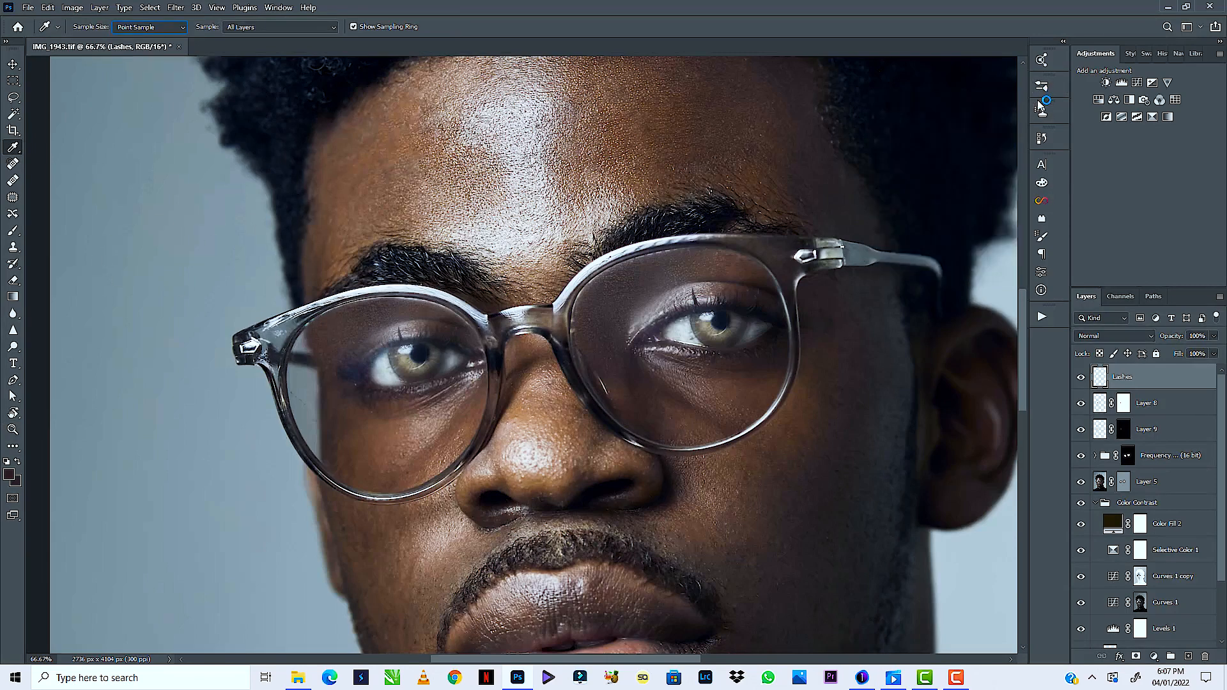
Enable Shape Dynamics for the brush and try Fade as its size control
click(1042, 237)
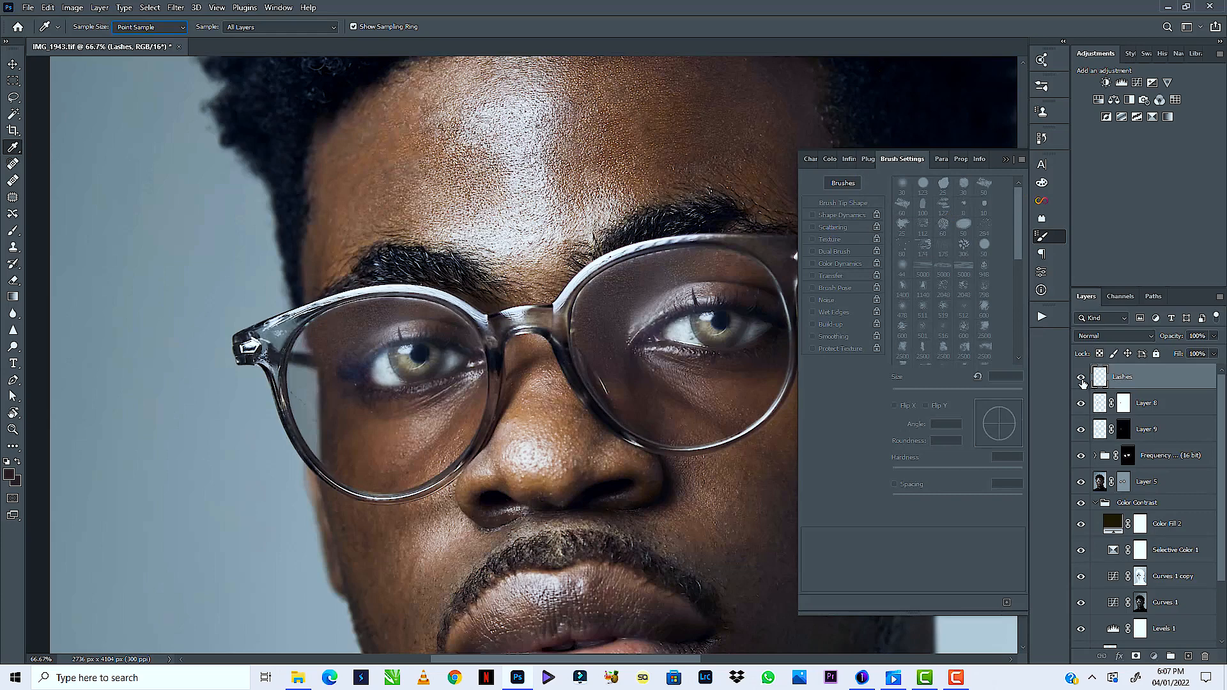
click(13, 230)
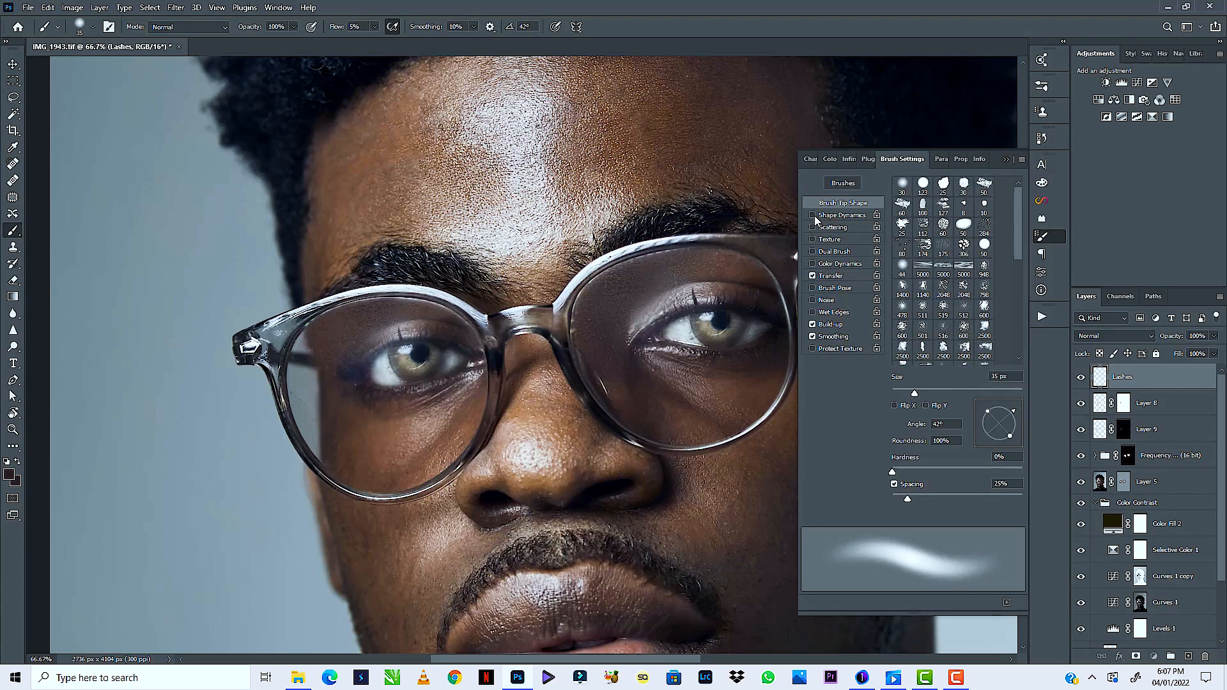
click(850, 219)
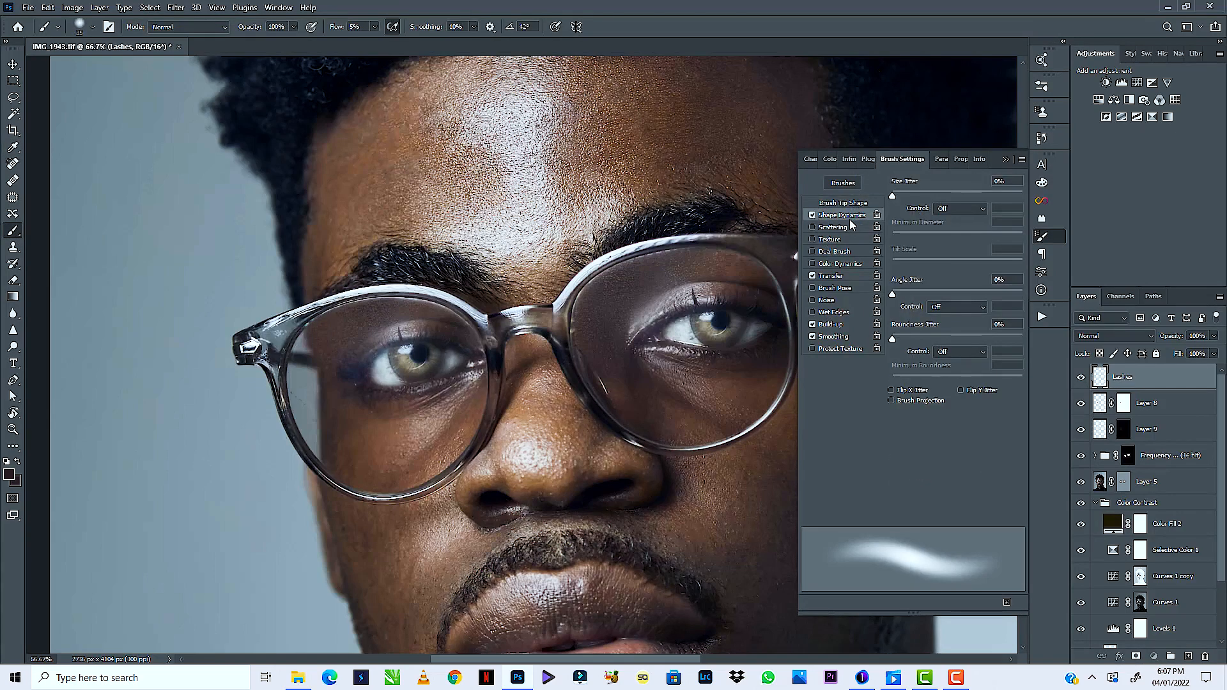
click(982, 208)
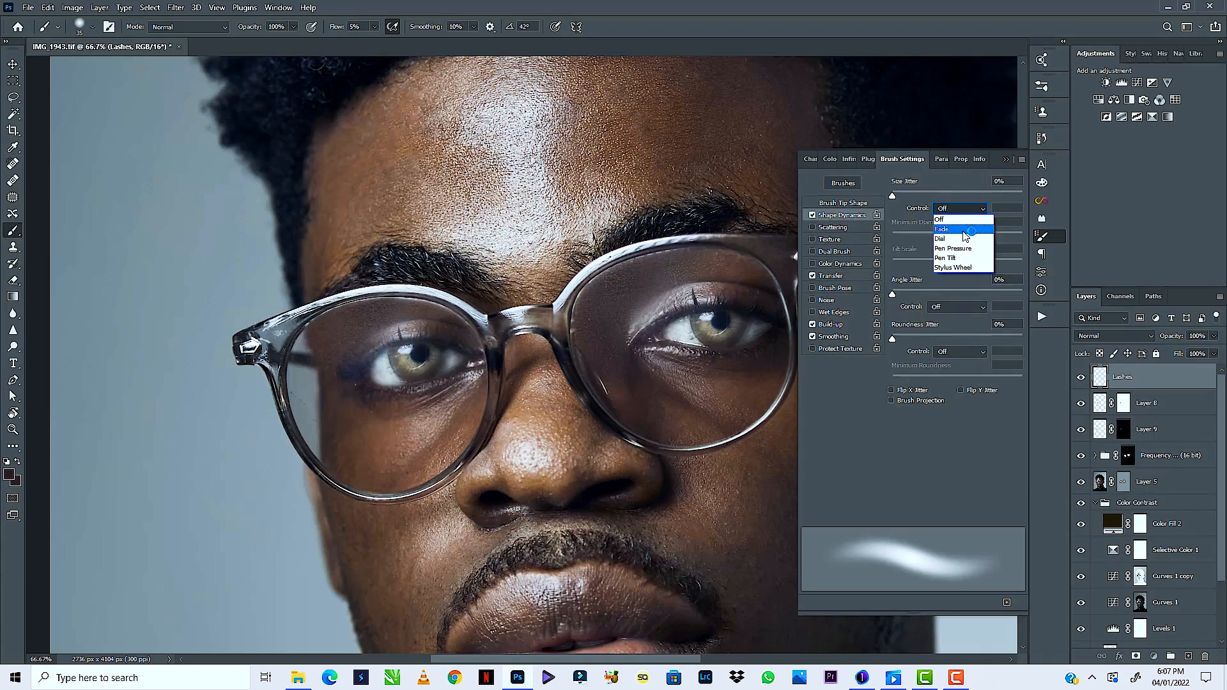
click(965, 230)
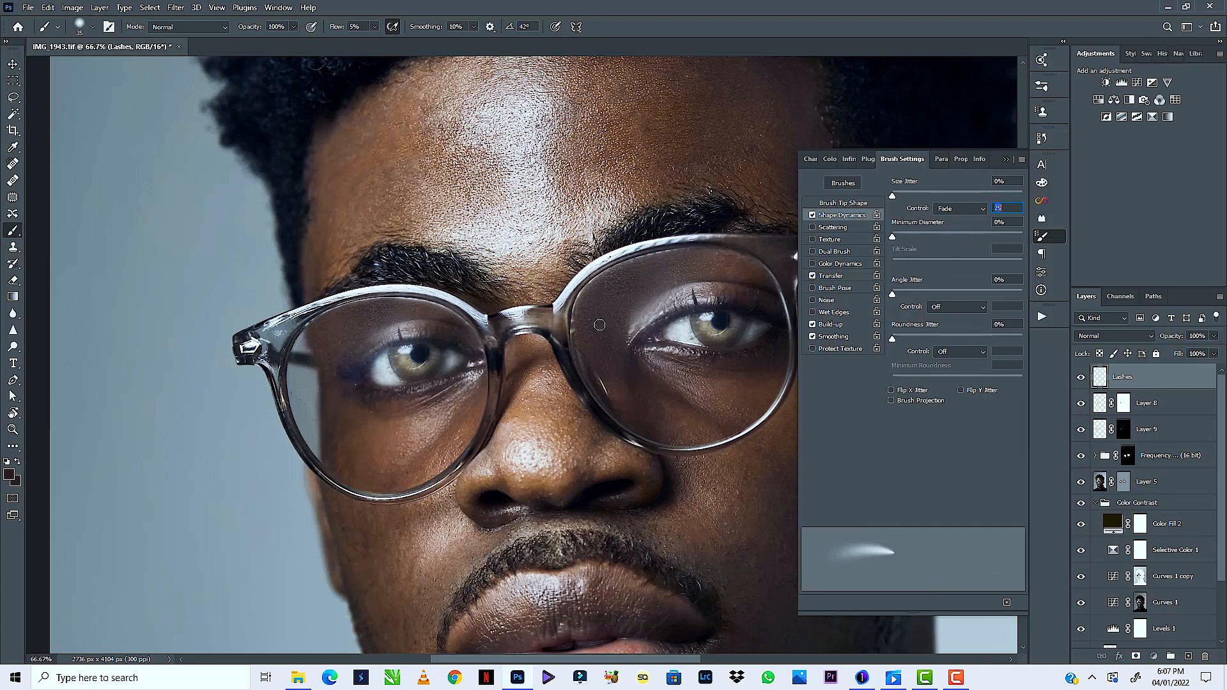
text([[[[)
key(BackSpace)
key(BackSpace)
key(BackSpace)
key(BackSpace)
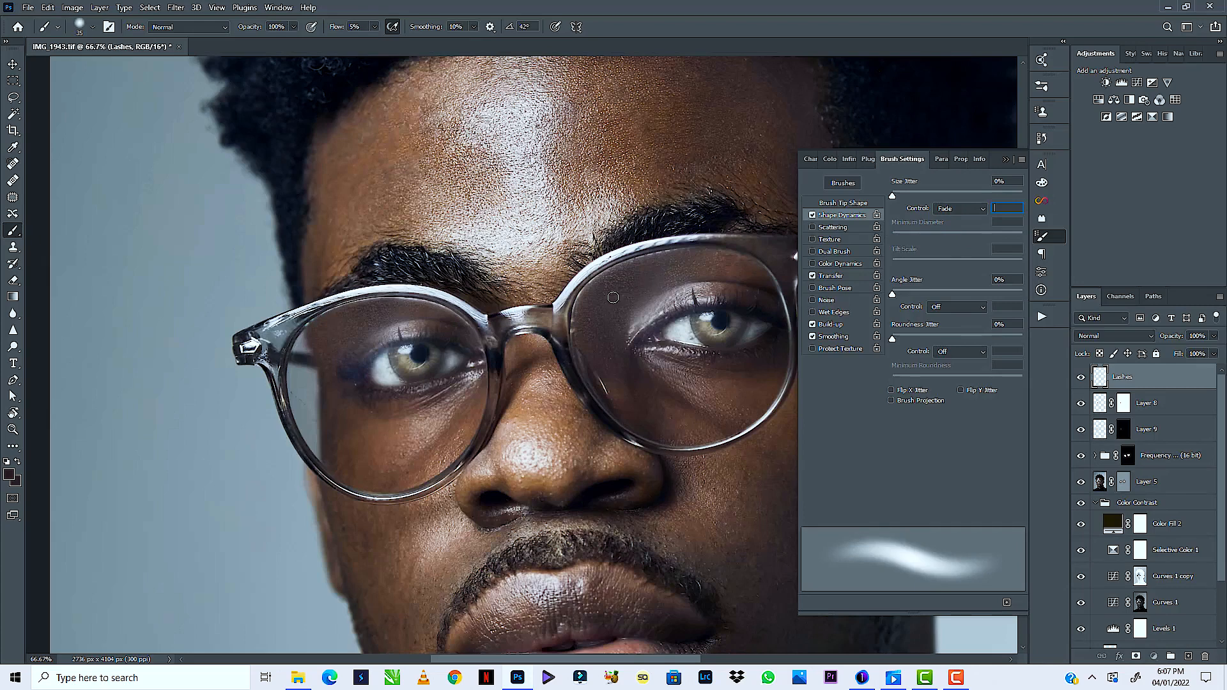
Reduce the brush size to 12 px and set its size control to Fade with a value of 40
right_click(592, 306)
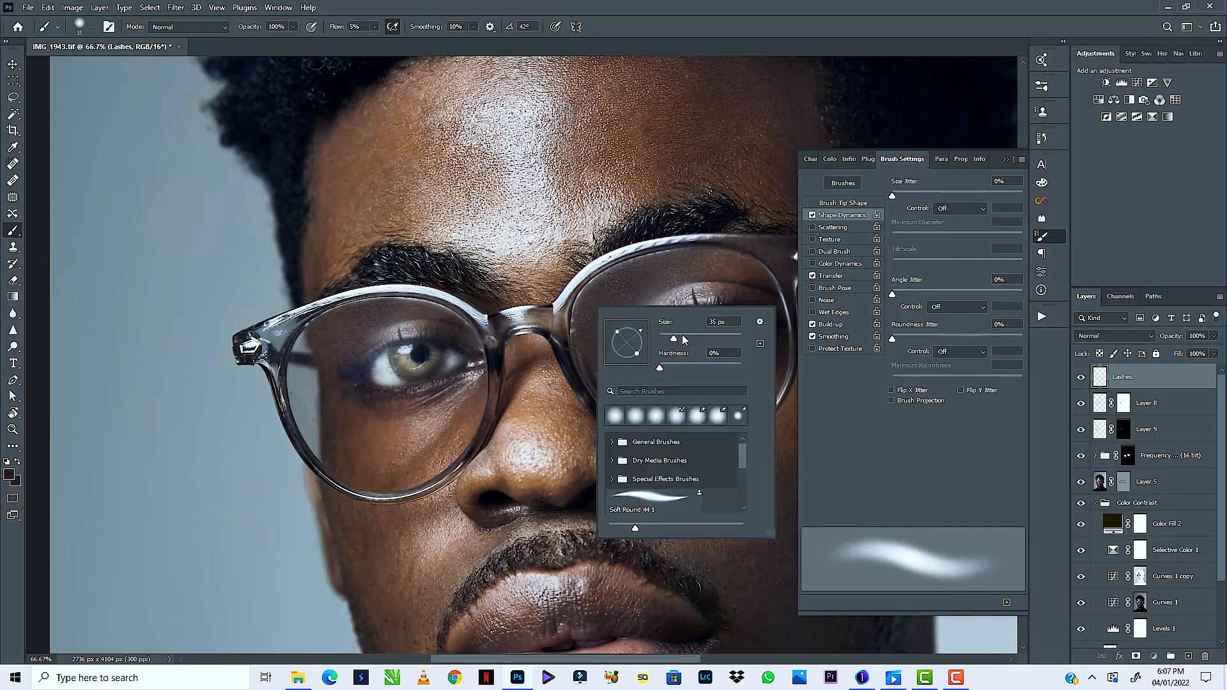
drag(674, 338, 665, 338)
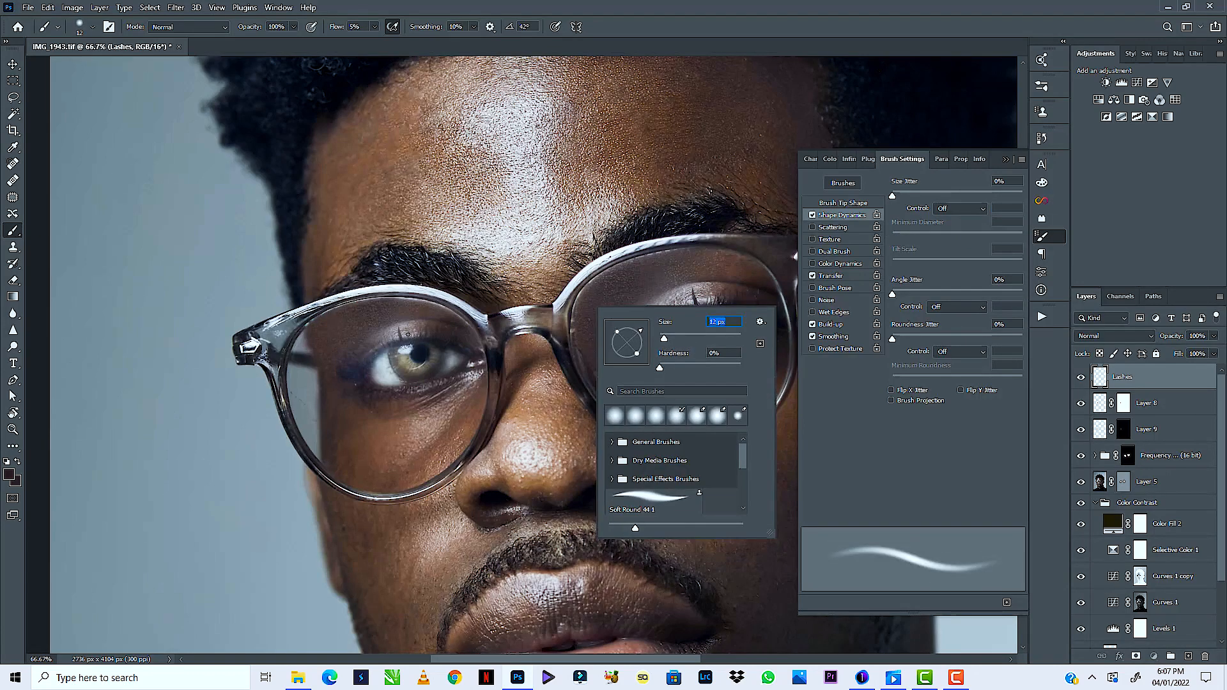
click(955, 209)
click(963, 225)
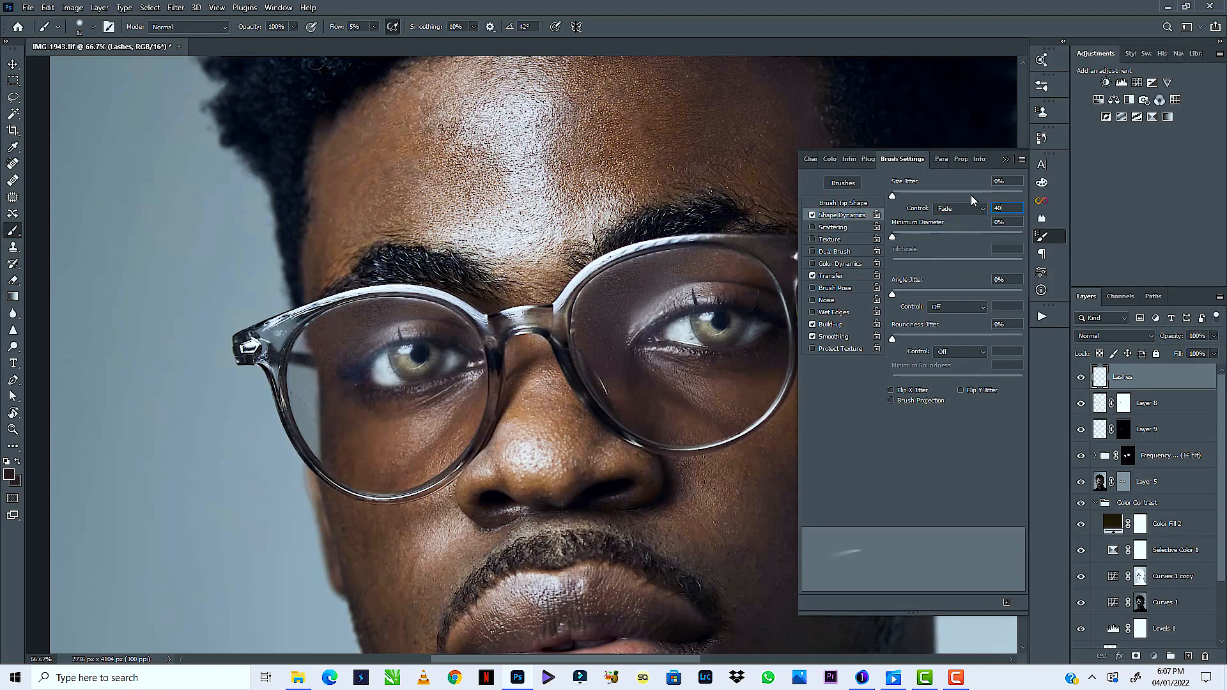
text(40)
Focus on the hazy eye and re-enter a Fade value of 40 for the brush's size control
key(ctrl+plus)
key(ctrl+plus)
key(ctrl+plus)
text(-)
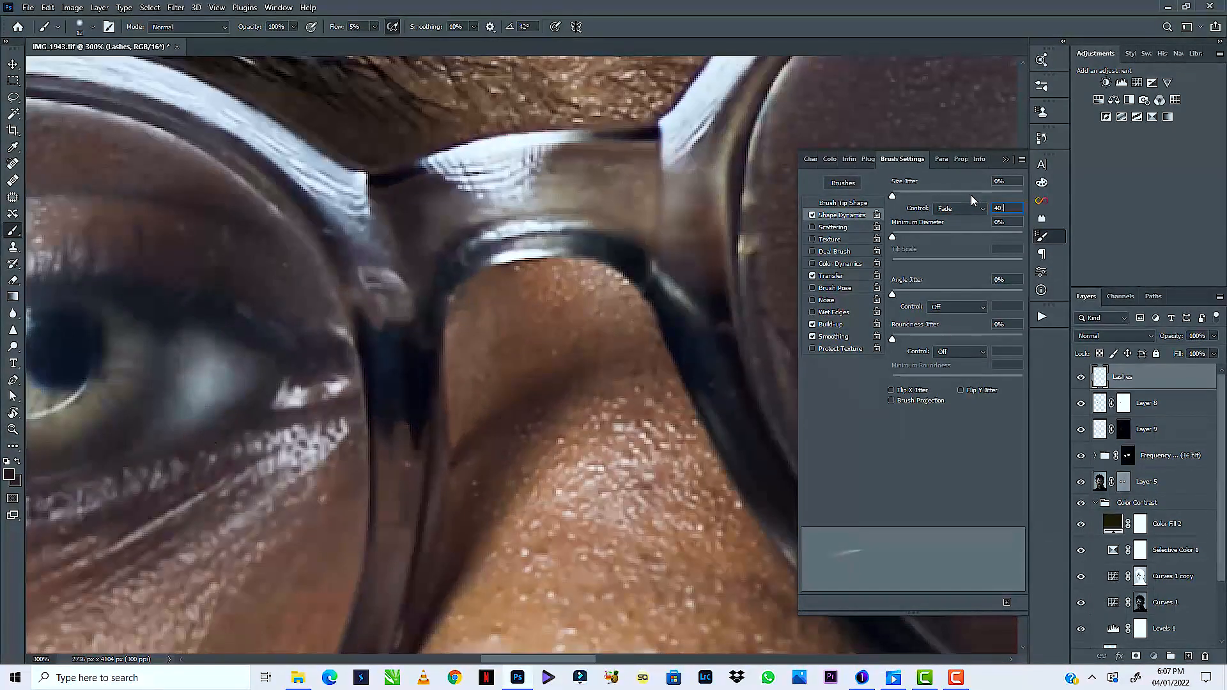
key(ctrl+minus)
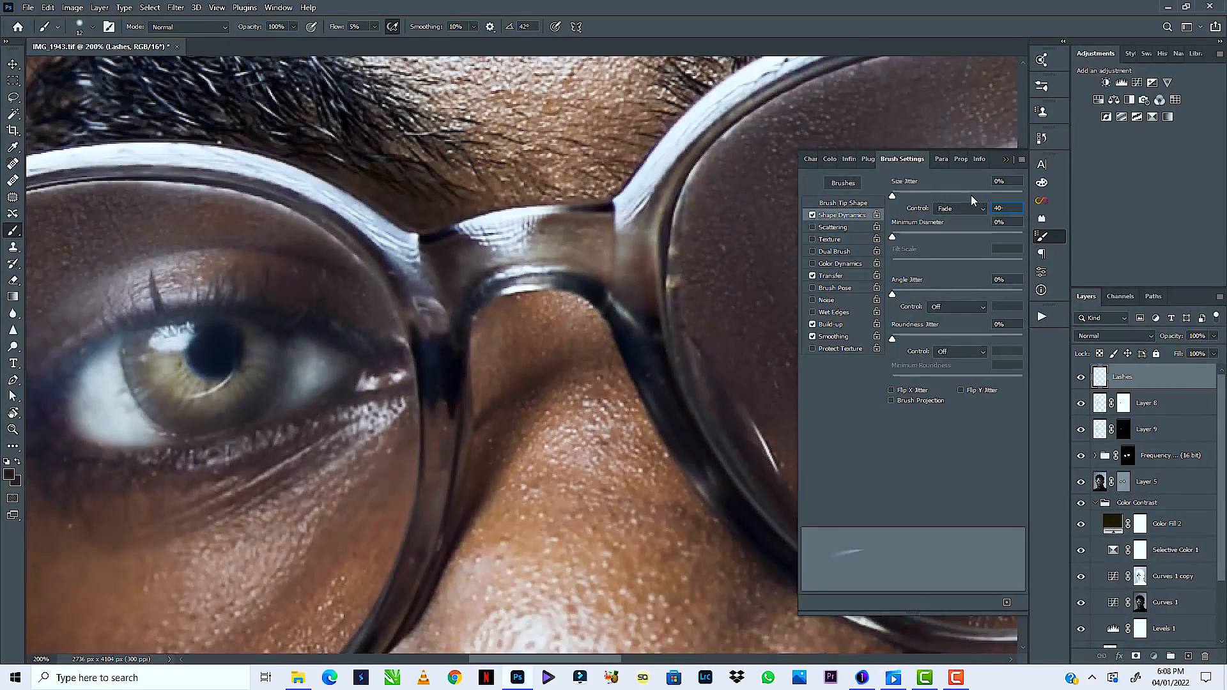
click(299, 307)
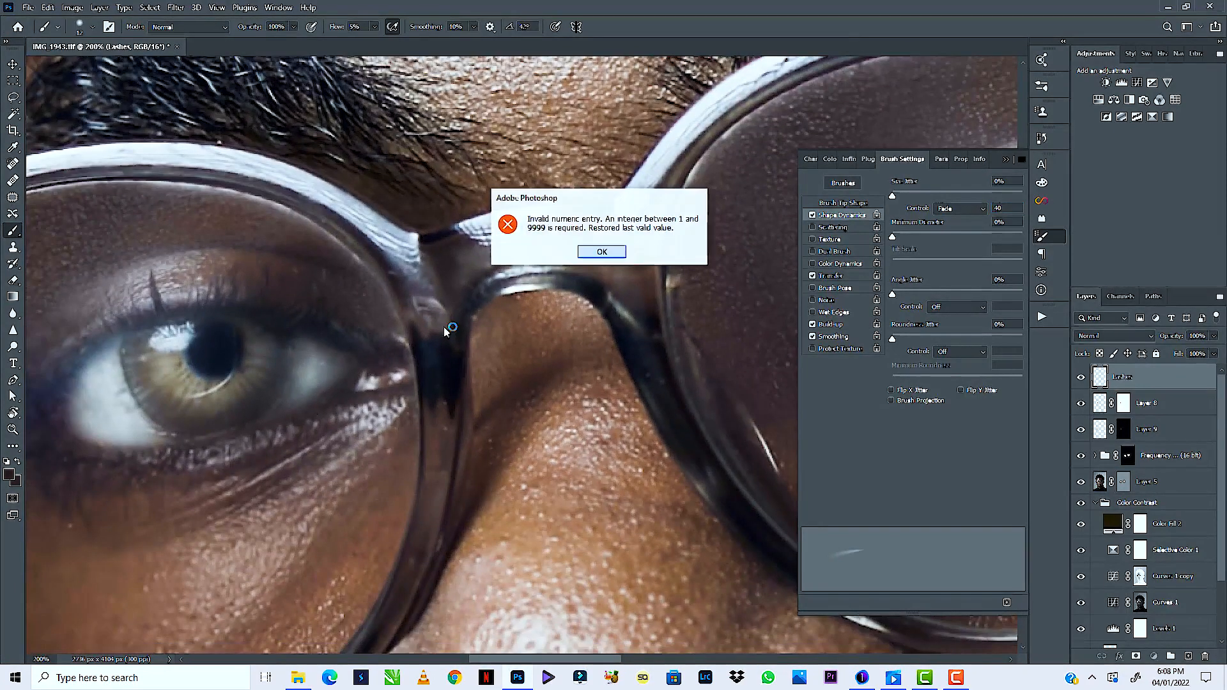
click(602, 251)
key(space)
mouse_move(246, 292)
mouse_down()
mouse_move(403, 309)
mouse_move(501, 282)
mouse_up()
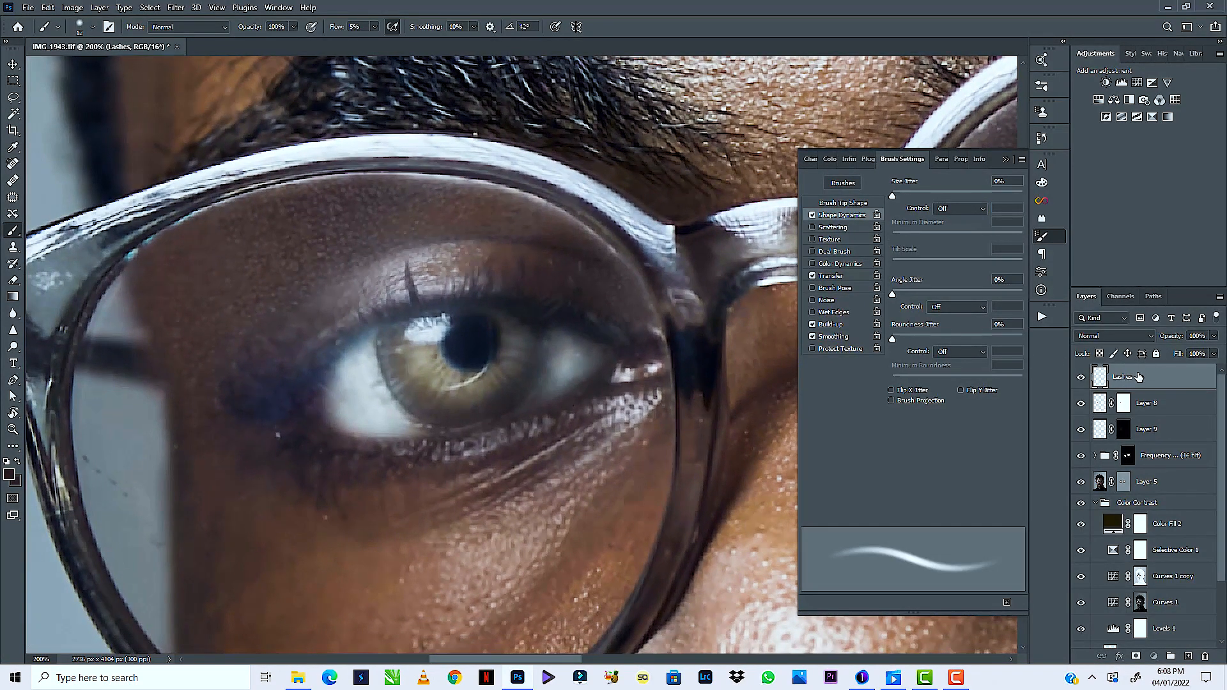
click(961, 208)
click(952, 227)
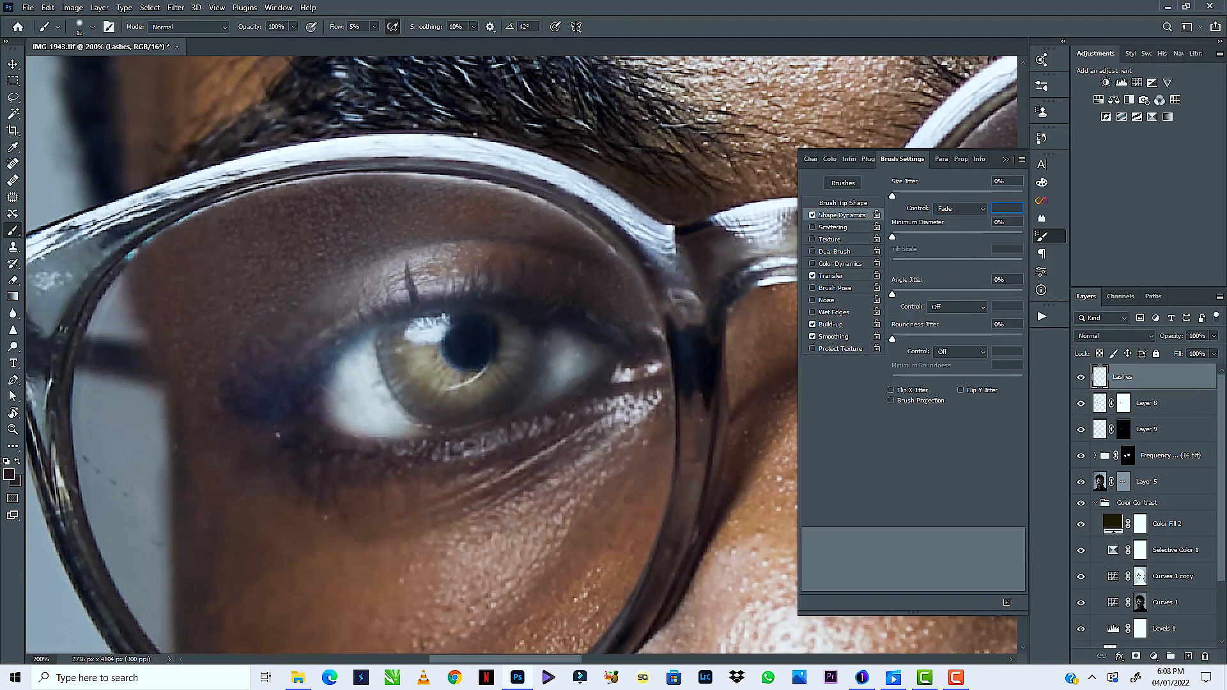
text(40)
key(Return)
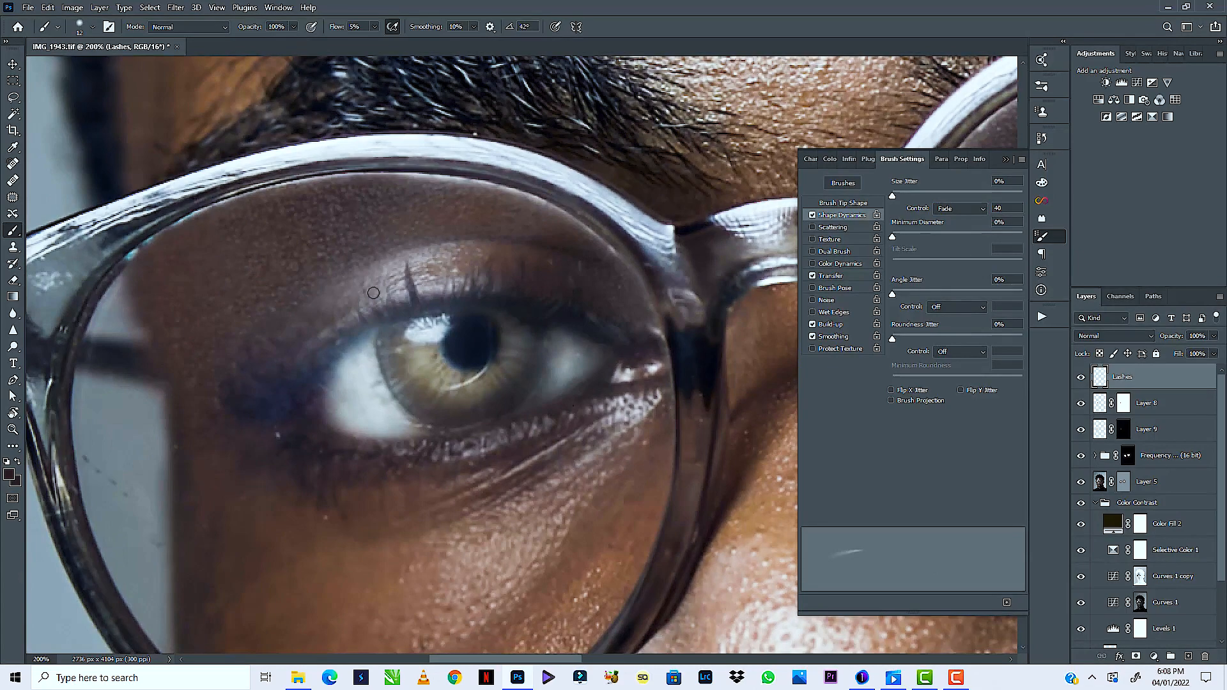
Shrink the brush further, sample a dark tone from the upper lash line, and set the flow to 31%
key([)
key([)
alt+click(418, 300)
click(375, 27)
click(392, 40)
drag(392, 41, 389, 41)
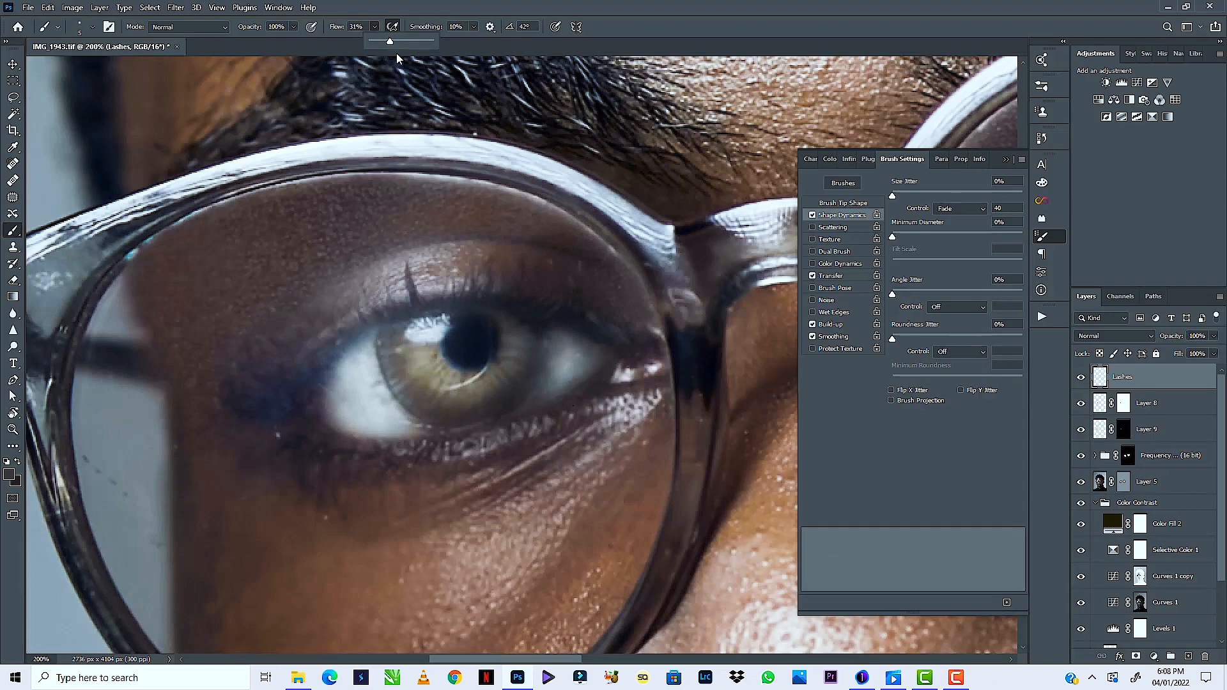
Paint fine upper lashes along the hazy eye's upper lid, from above the iris toward the outer side
click(431, 306)
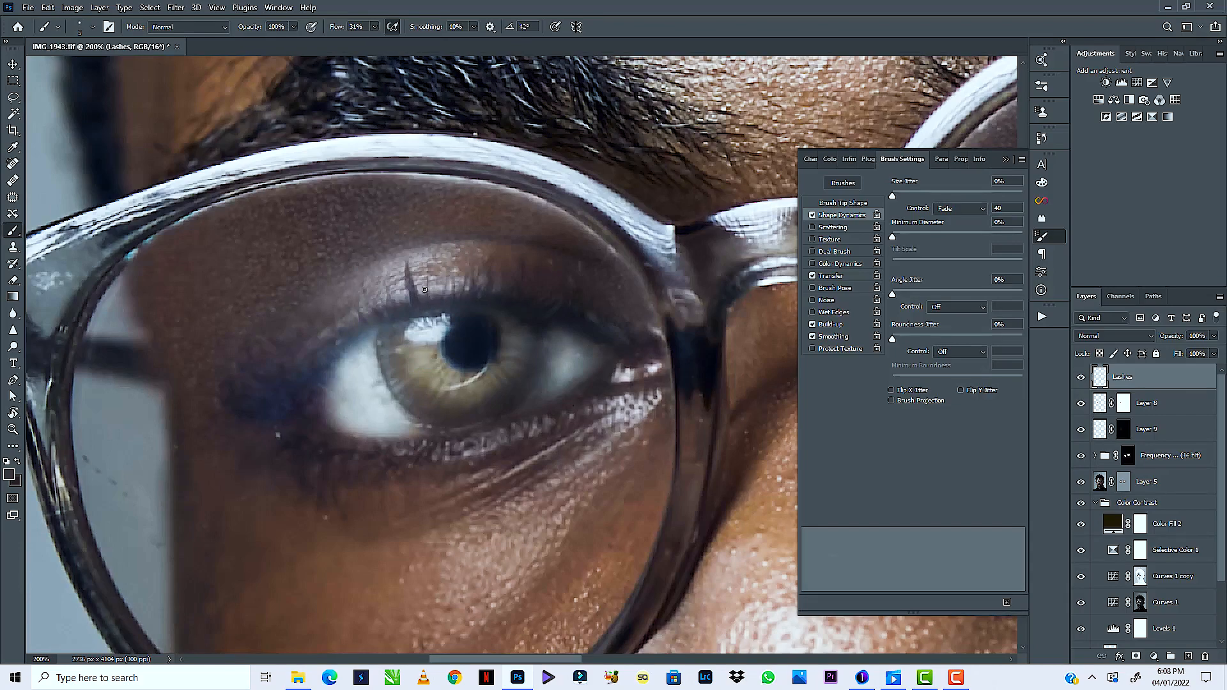
drag(444, 304, 440, 274)
drag(400, 315, 395, 282)
mouse_move(378, 325)
mouse_down()
mouse_move(359, 291)
mouse_move(351, 308)
mouse_up()
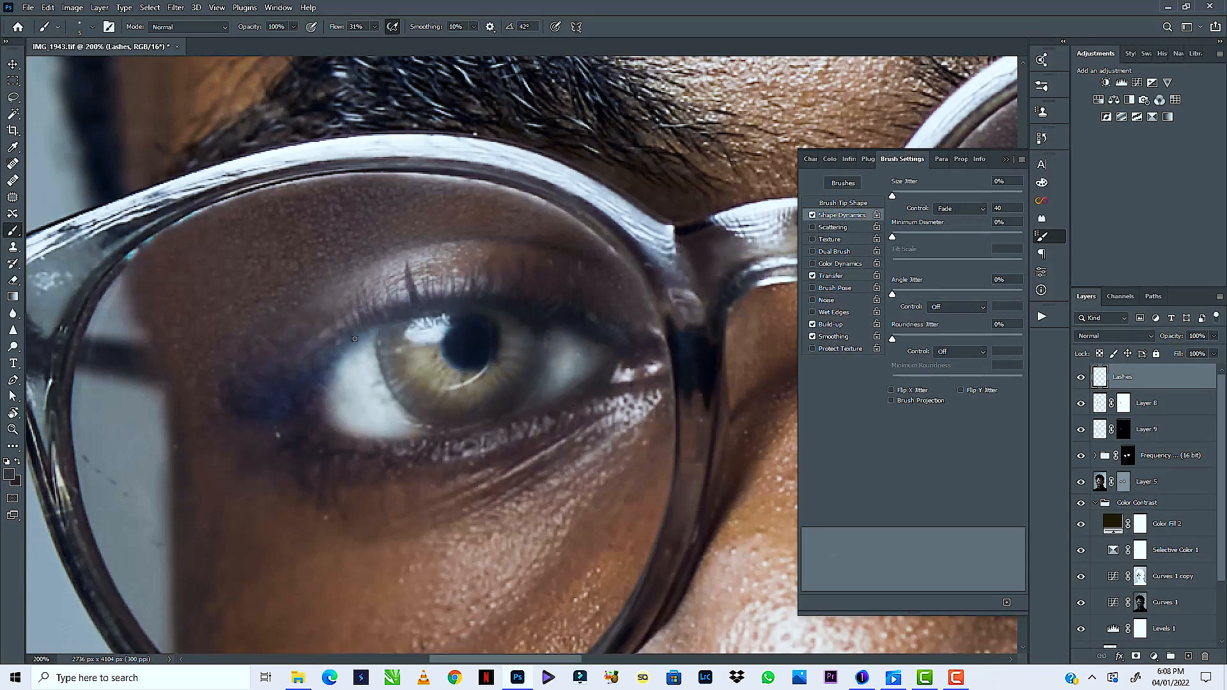
Sample dark tones around the hazy eye's outer corner and paint short lashes fanning outward along the lash line there
alt+click(318, 368)
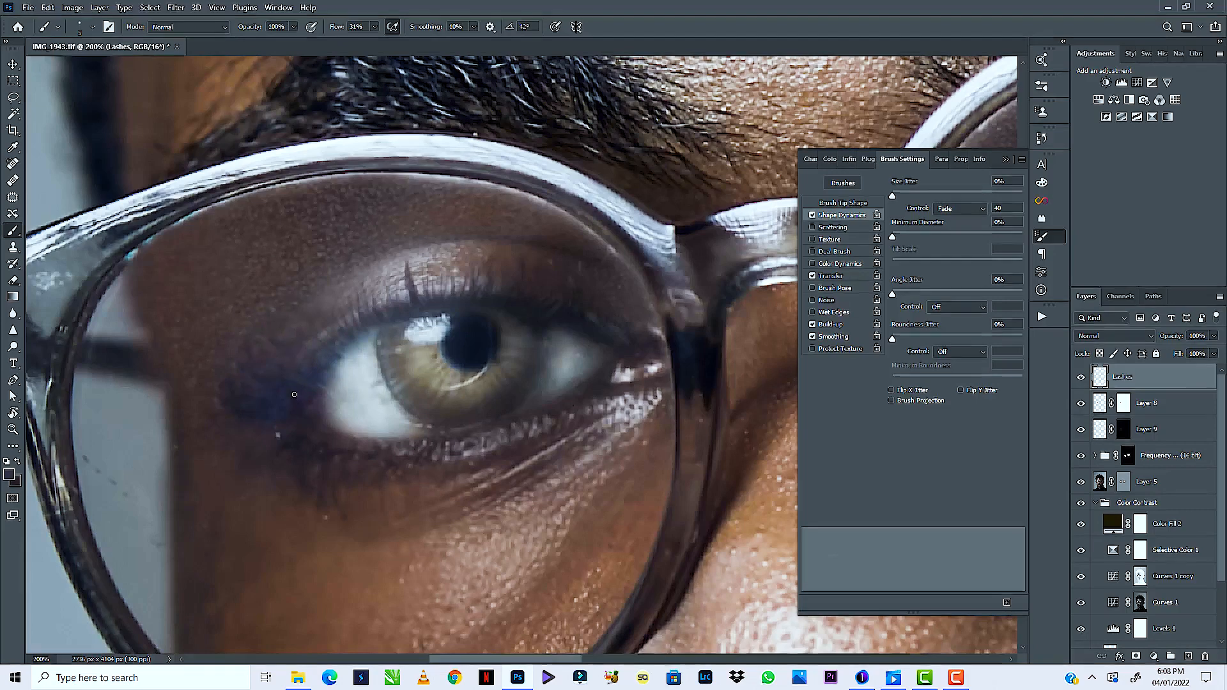
alt+click(304, 438)
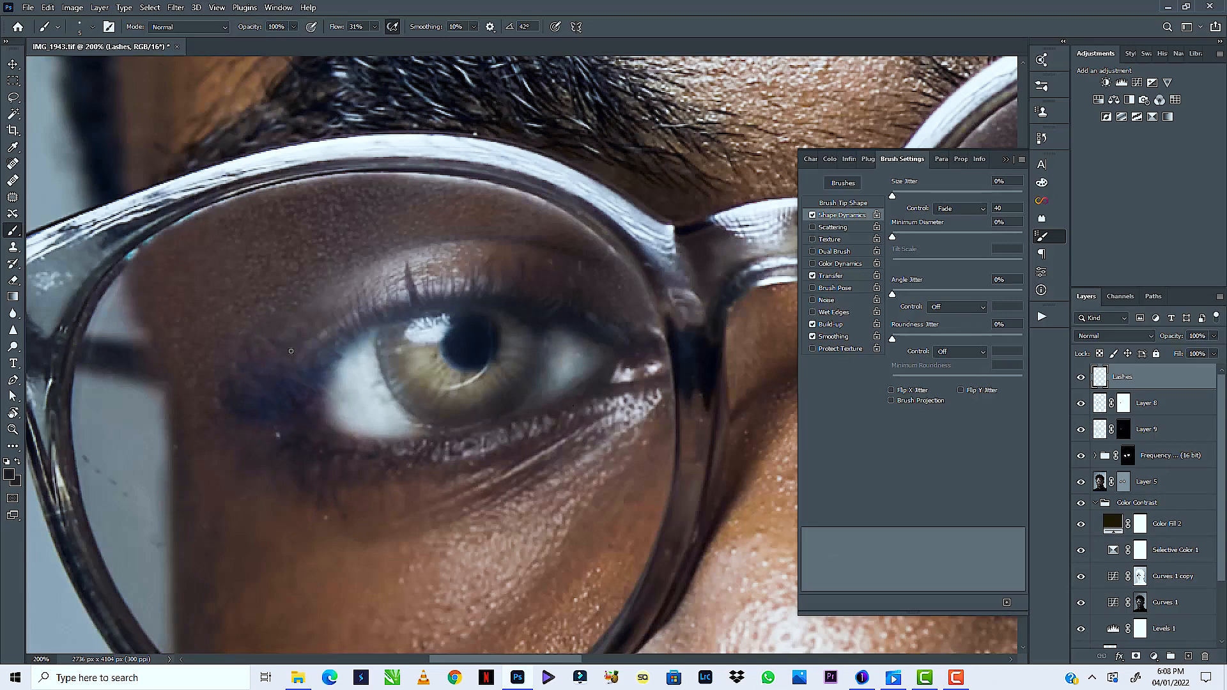
drag(323, 363, 307, 341)
mouse_move(336, 353)
mouse_down()
mouse_move(321, 325)
mouse_move(311, 332)
mouse_up()
mouse_move(312, 359)
mouse_down()
mouse_move(299, 337)
mouse_move(336, 322)
mouse_up()
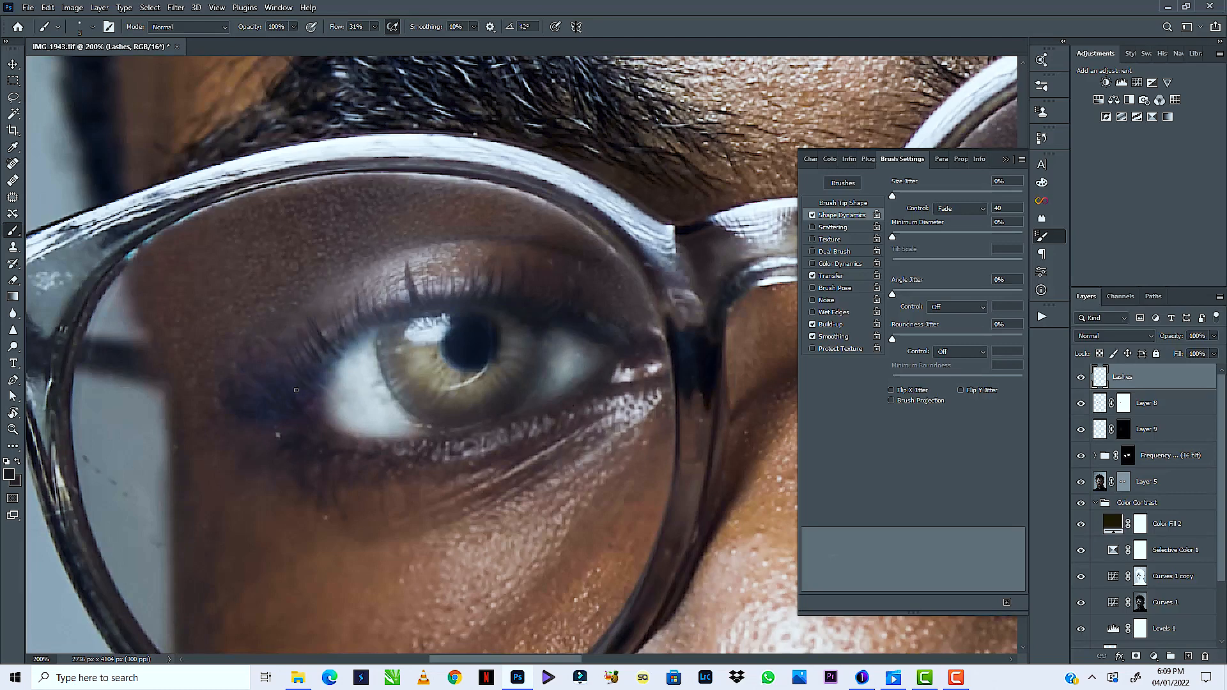
Set the brush's size Fade value to 80 and focus on the upper lashes of the other eye
drag(1005, 208, 939, 213)
key(ctrl+0)
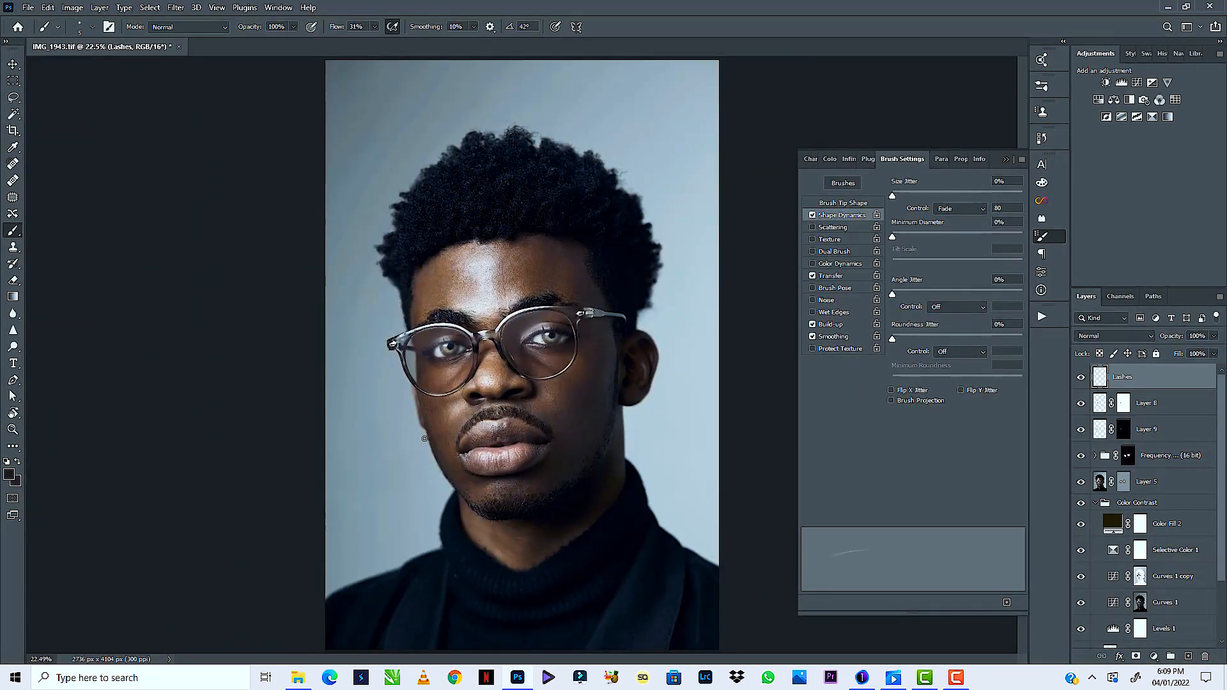
key(ctrl+plus)
key(ctrl+plus)
key(ctrl+plus)
key(ctrl+plus)
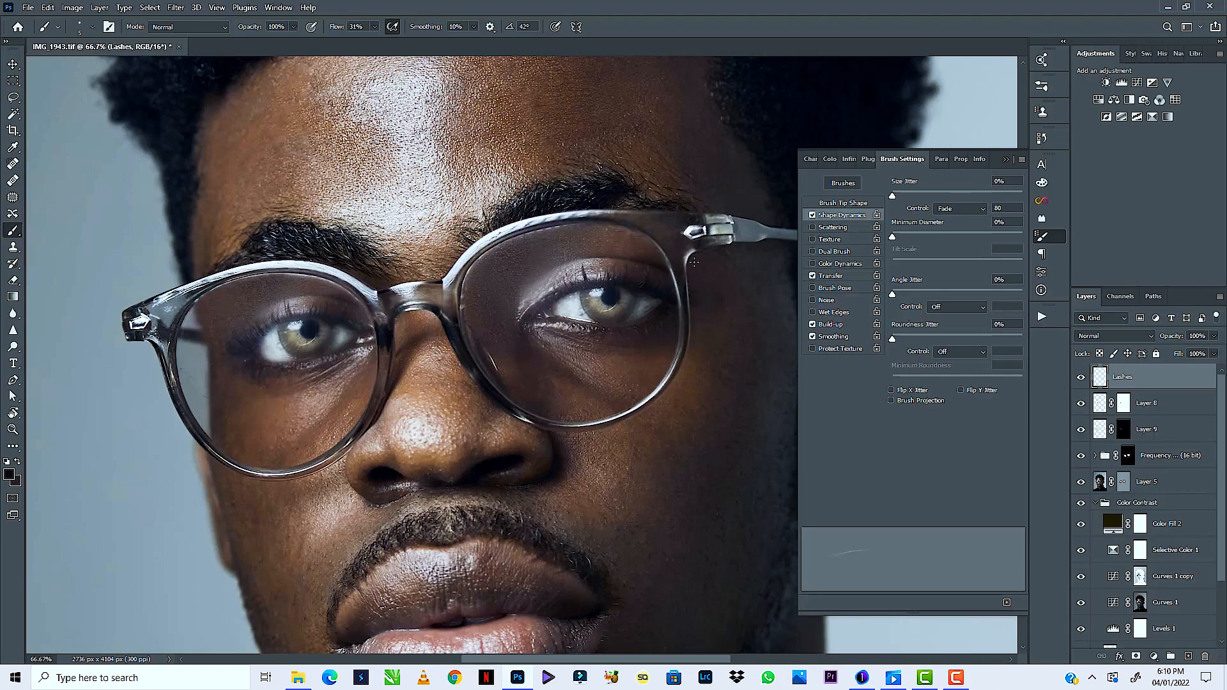
key(ctrl+plus)
key(ctrl+plus)
key(ctrl+plus)
mouse_move(395, 269)
mouse_down()
mouse_move(384, 260)
mouse_move(36, 430)
mouse_up()
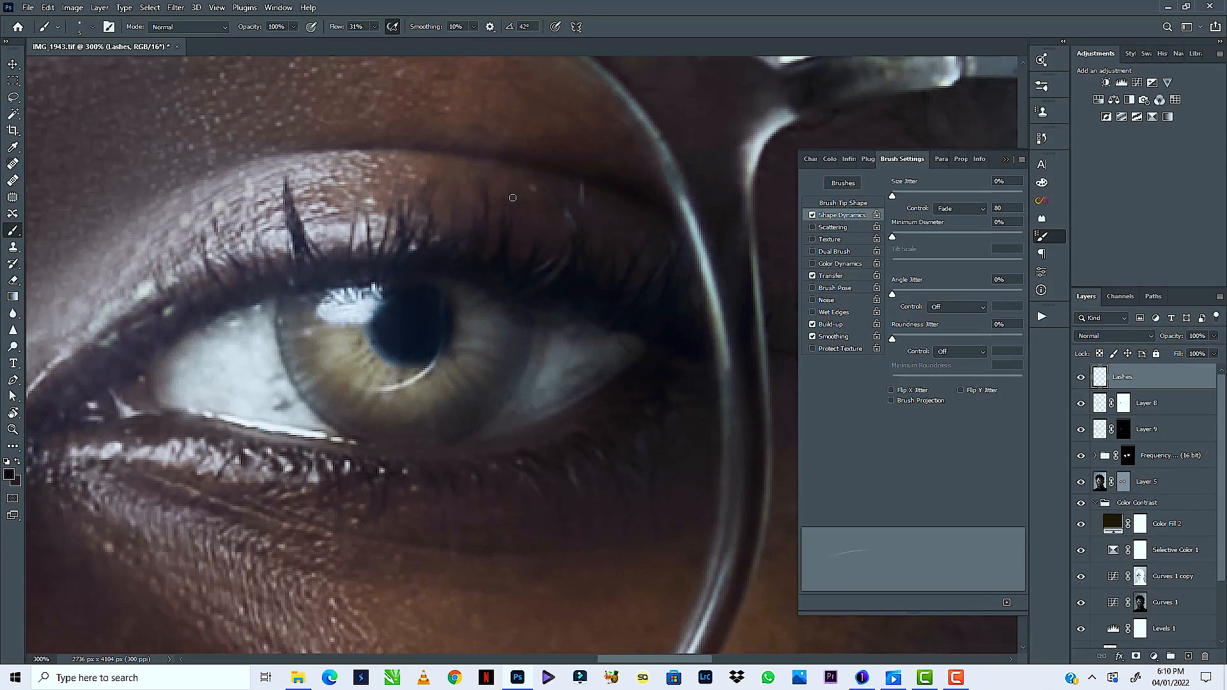
drag(504, 283, 707, 317)
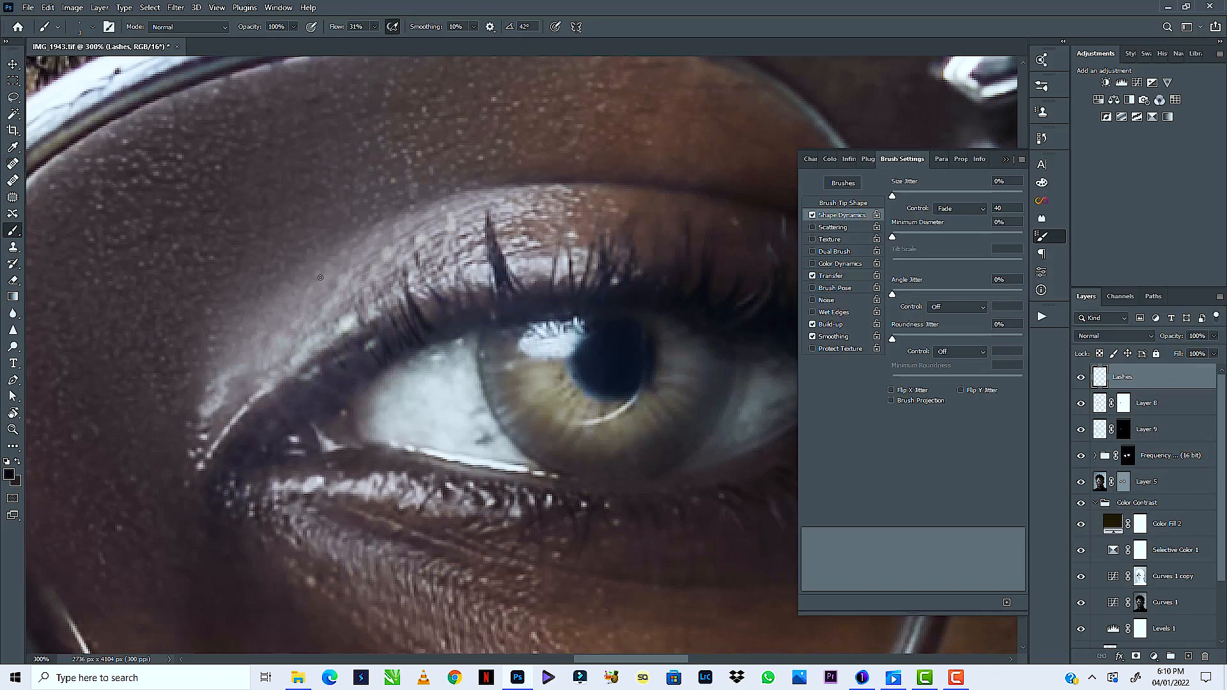
Compare the whole portrait with the Lashes layer hidden and shown
key(ctrl+0)
key(ctrl+minus)
key(ctrl+plus)
key(ctrl+plus)
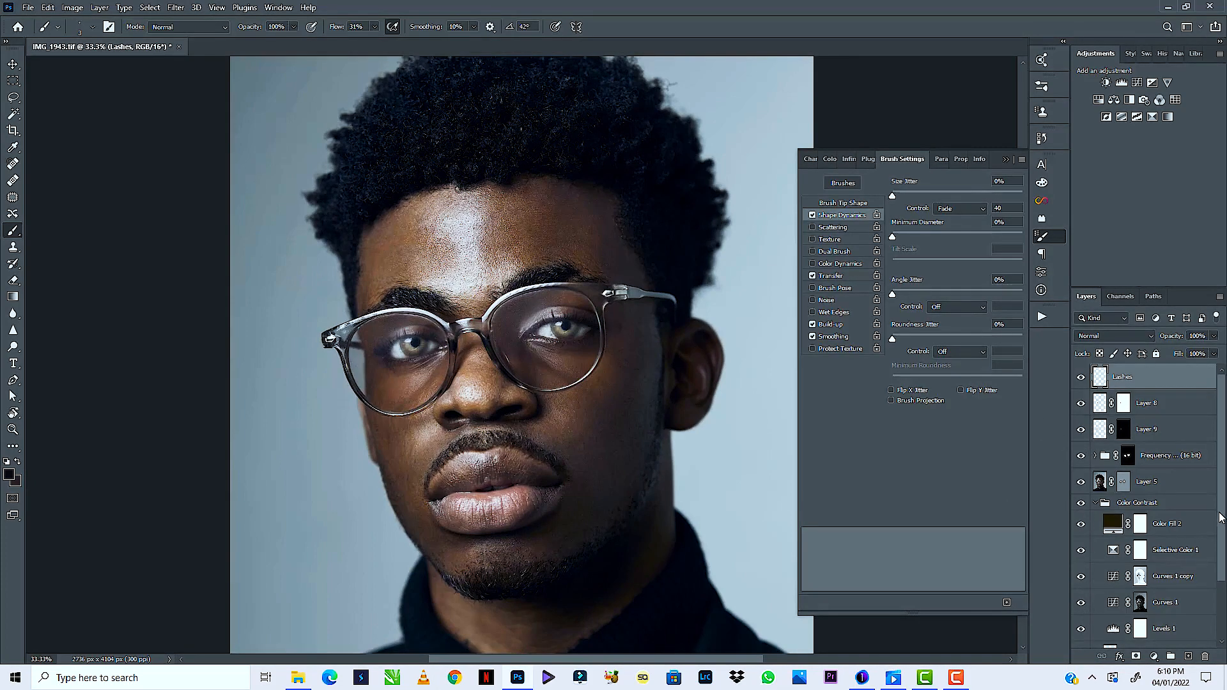
drag(1220, 513, 1222, 526)
drag(1219, 414, 1216, 376)
click(1081, 378)
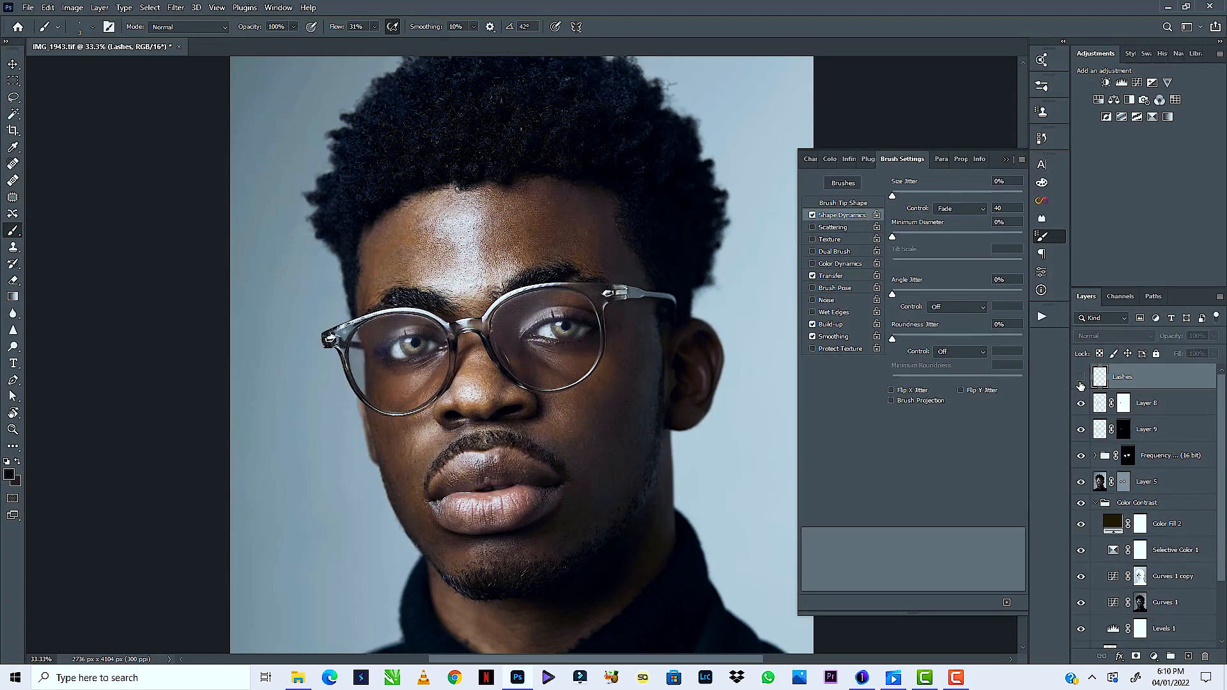
click(1080, 381)
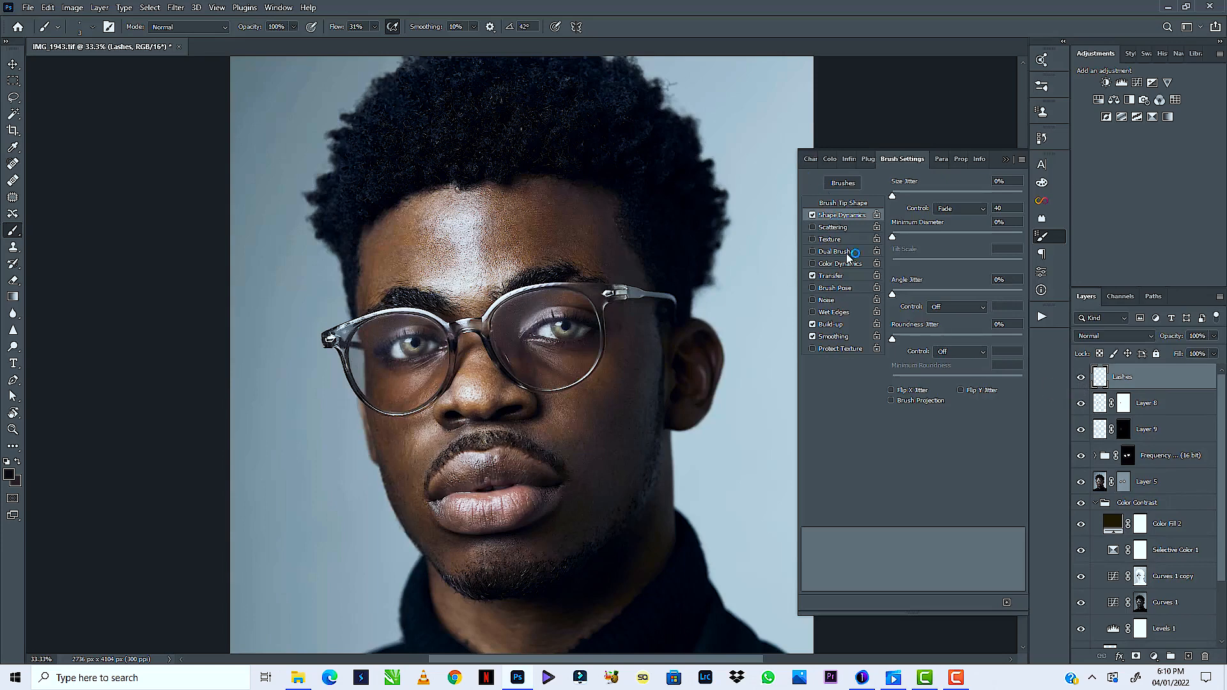
Turn off Shape Dynamics for the brush and run the Dodge and Burn action
click(811, 216)
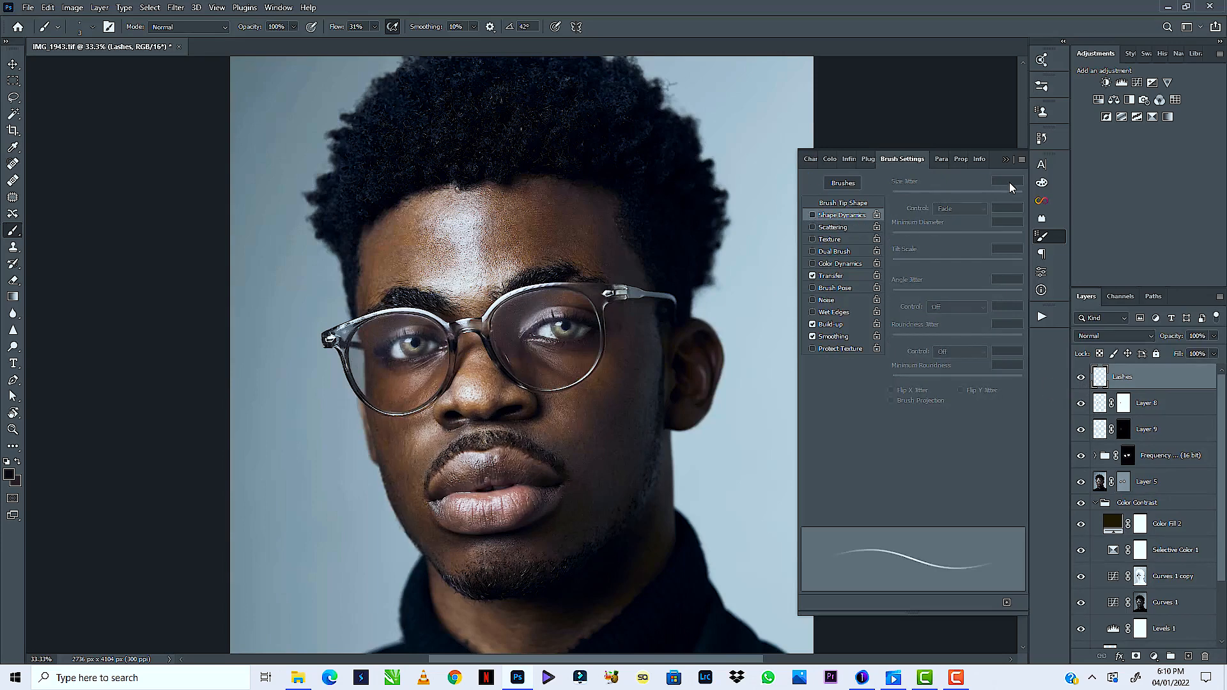
click(1004, 160)
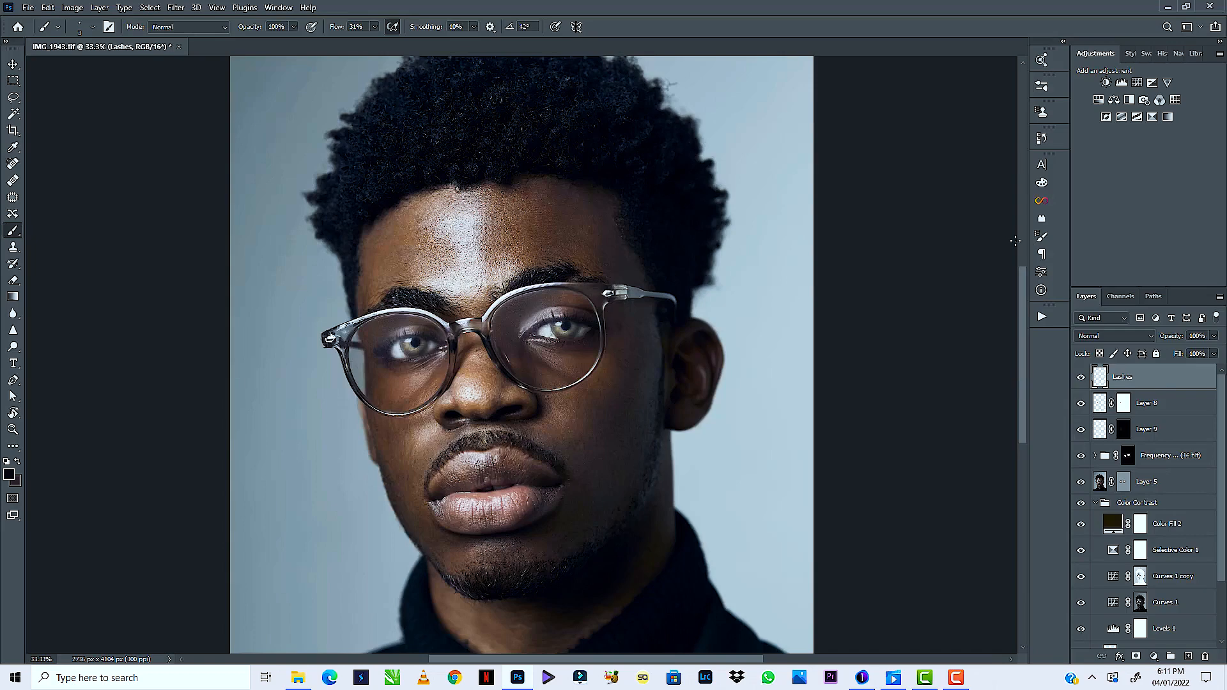
click(1042, 318)
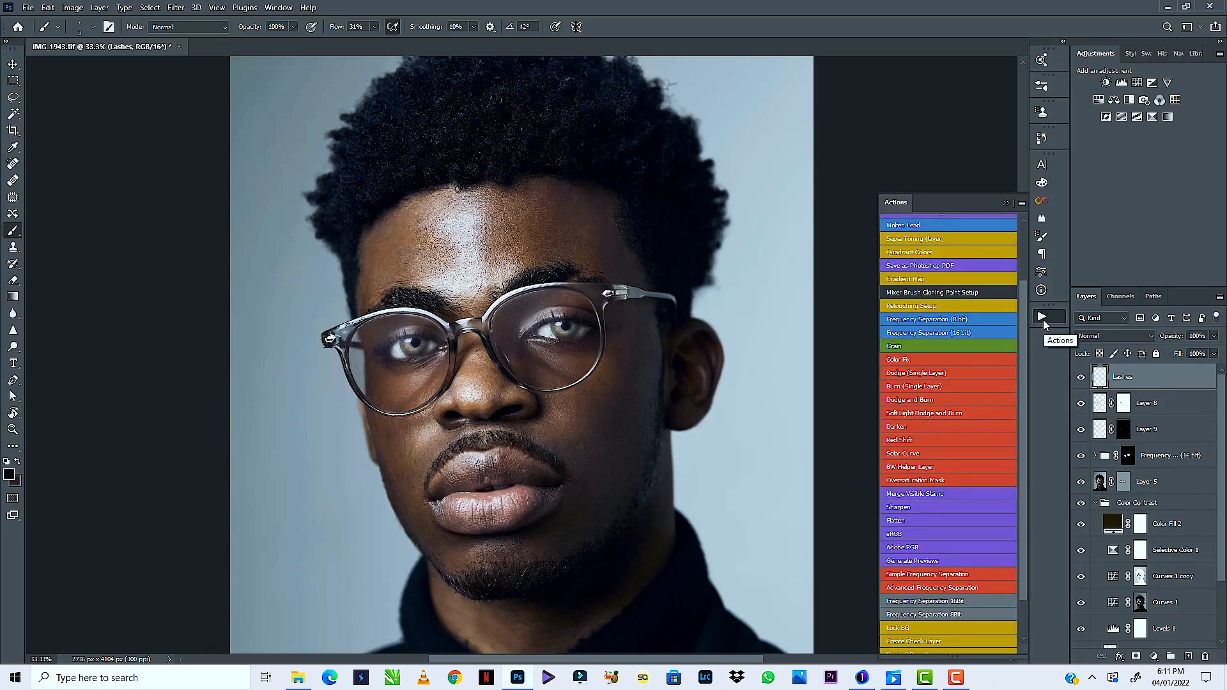
click(907, 400)
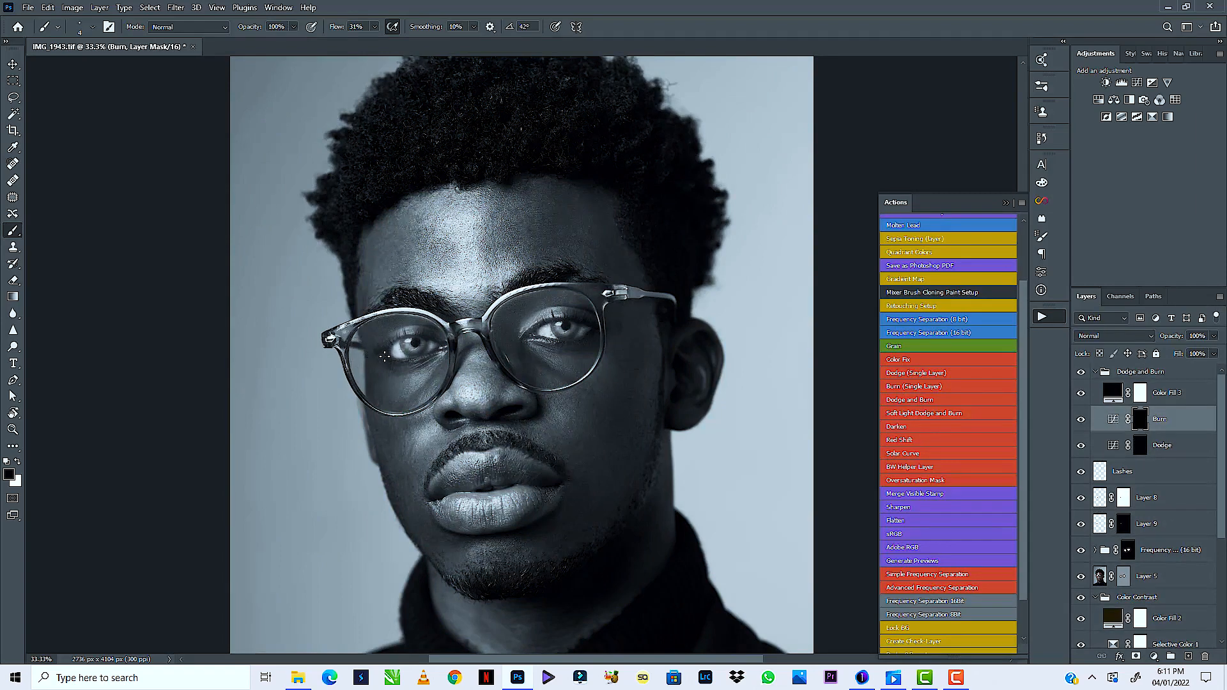
Enlarge the brush, switch to white at 2% flow, and burn around the eyes on the Burn layer mask
key(bracketright)
key(bracketright)
key(bracketright)
key(bracketright)
key(bracketright)
key(bracketright)
key(bracketright)
key(bracketright)
key(bracketright)
key(bracketright)
key(bracketright)
text(x)
text(2)
key(Return)
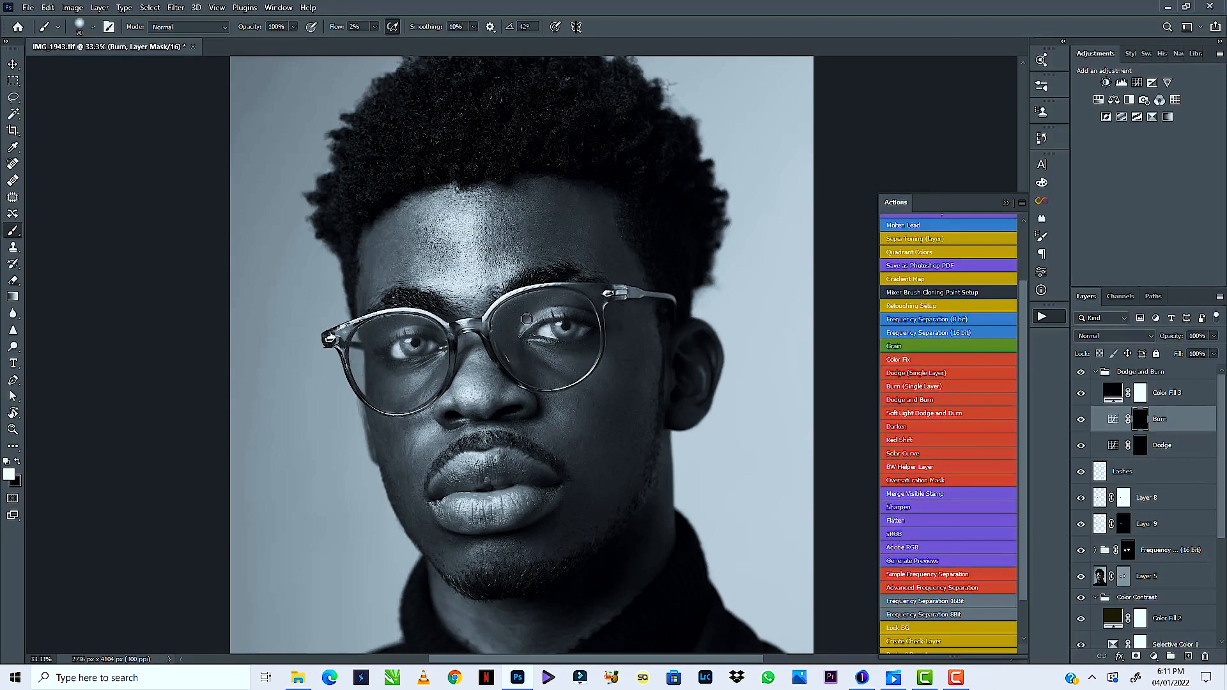
key(bracketleft)
key(bracketleft)
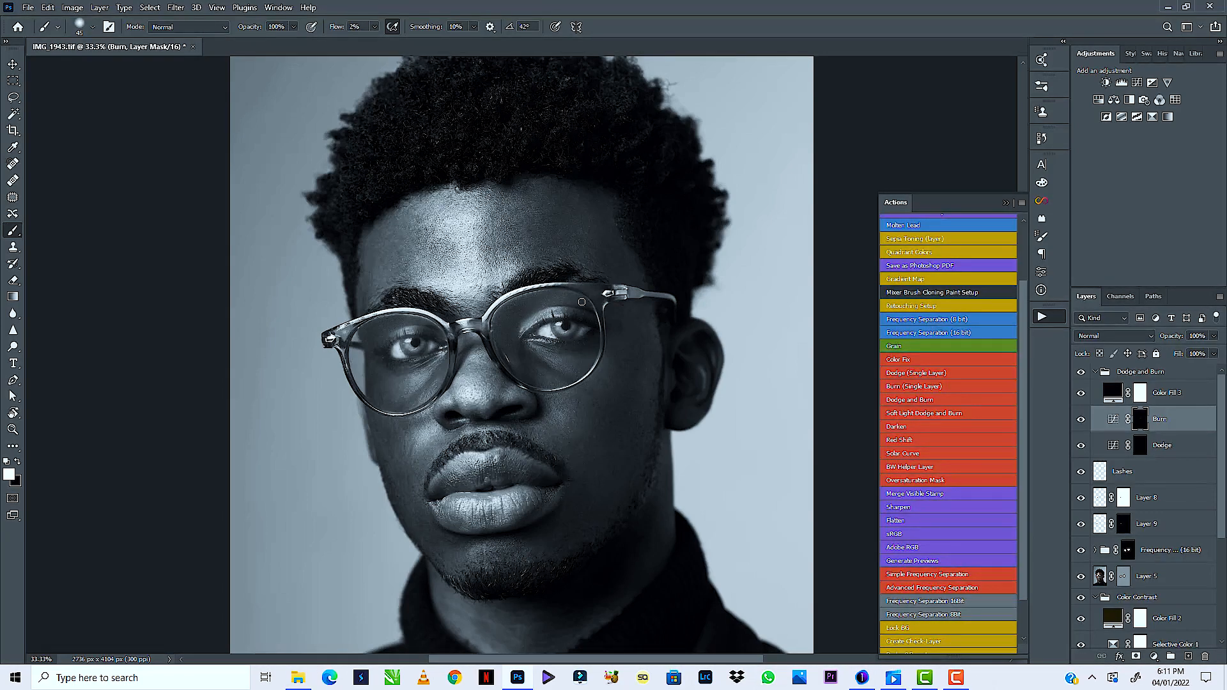
Hide the black fill check layer and compare the image with the Dodge and Burn group off and on
click(1082, 393)
click(1080, 373)
click(1079, 374)
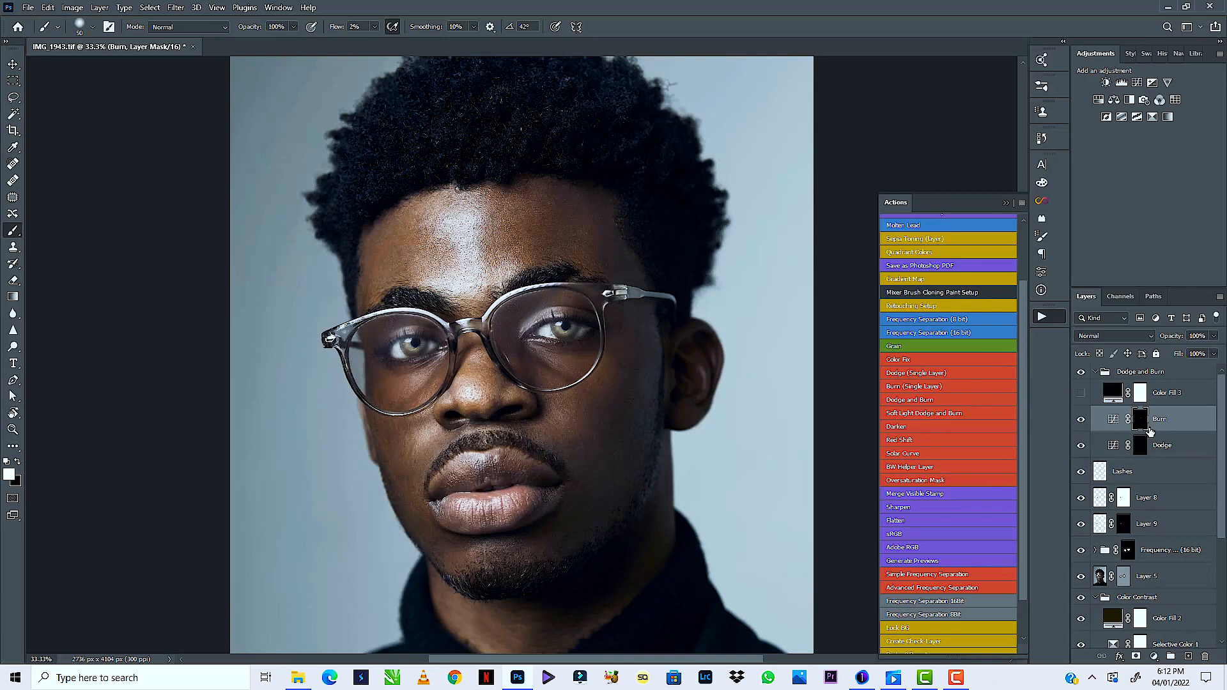
Balance the lid and skin around the eye on the portrait's right, alternating the Dodge and Burn masks with adjusted brush sizes
click(1140, 447)
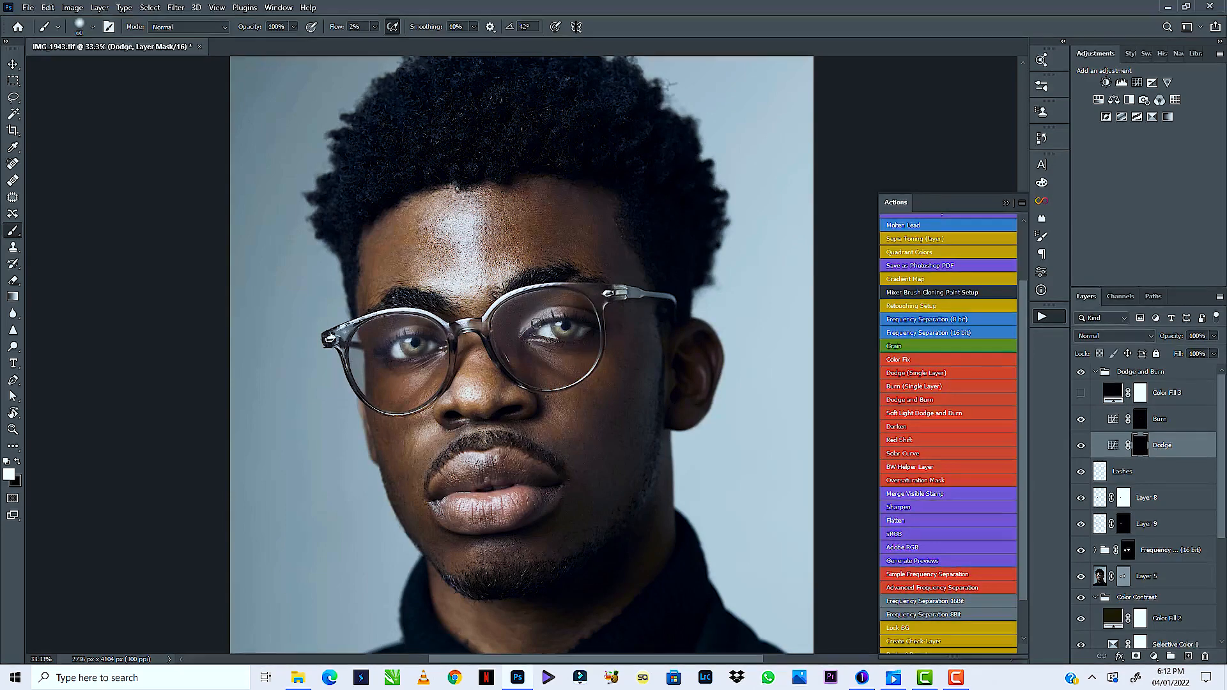
click(1144, 423)
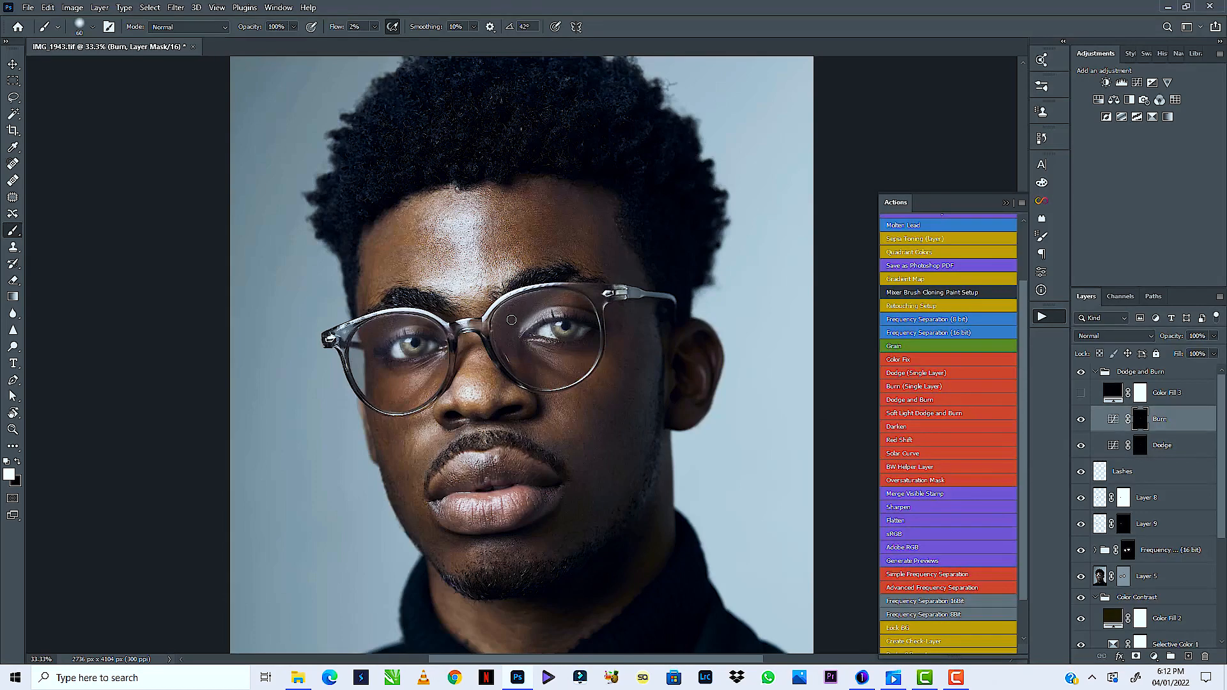
key(bracketleft)
key(bracketleft)
click(1143, 448)
key(bracketright)
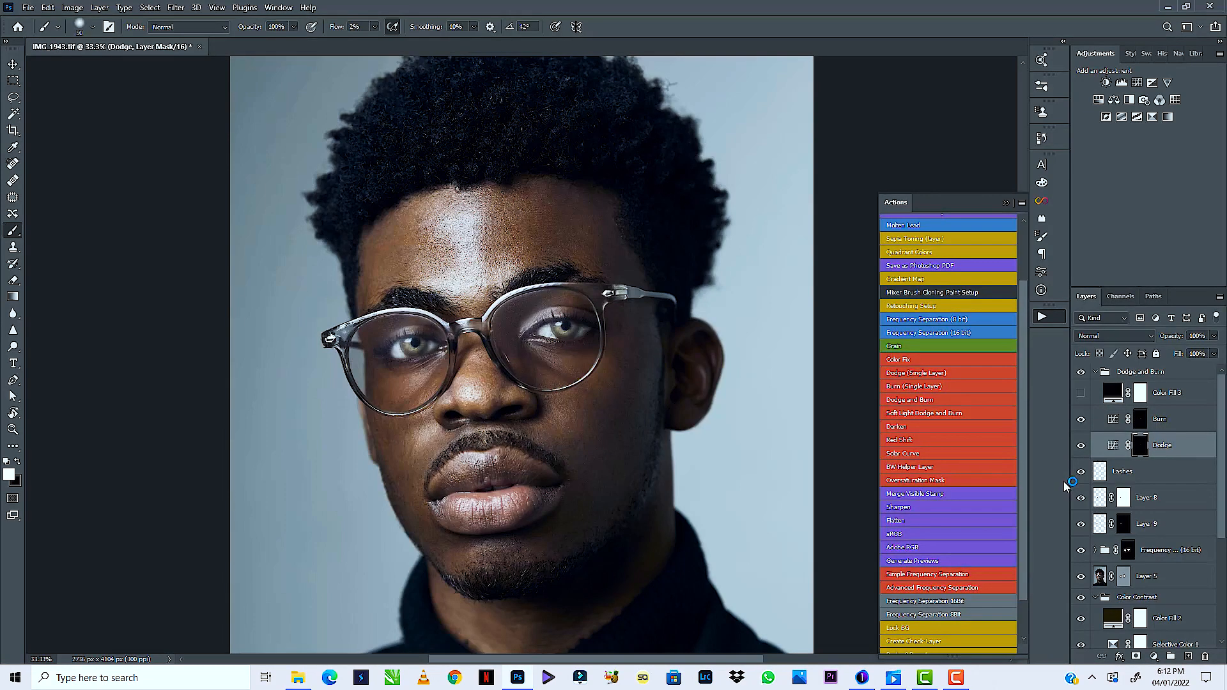
Burn and dodge around the eye on the portrait's left, then dodge the cheek below it with a larger brush
click(1140, 420)
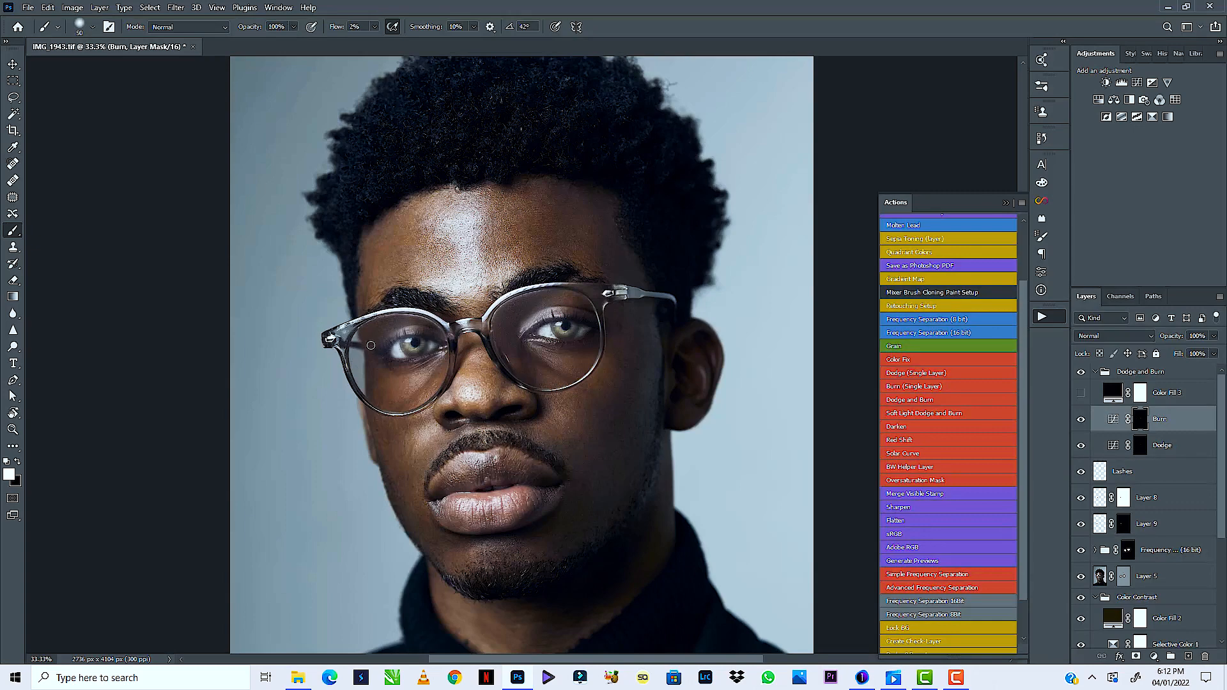
click(1140, 446)
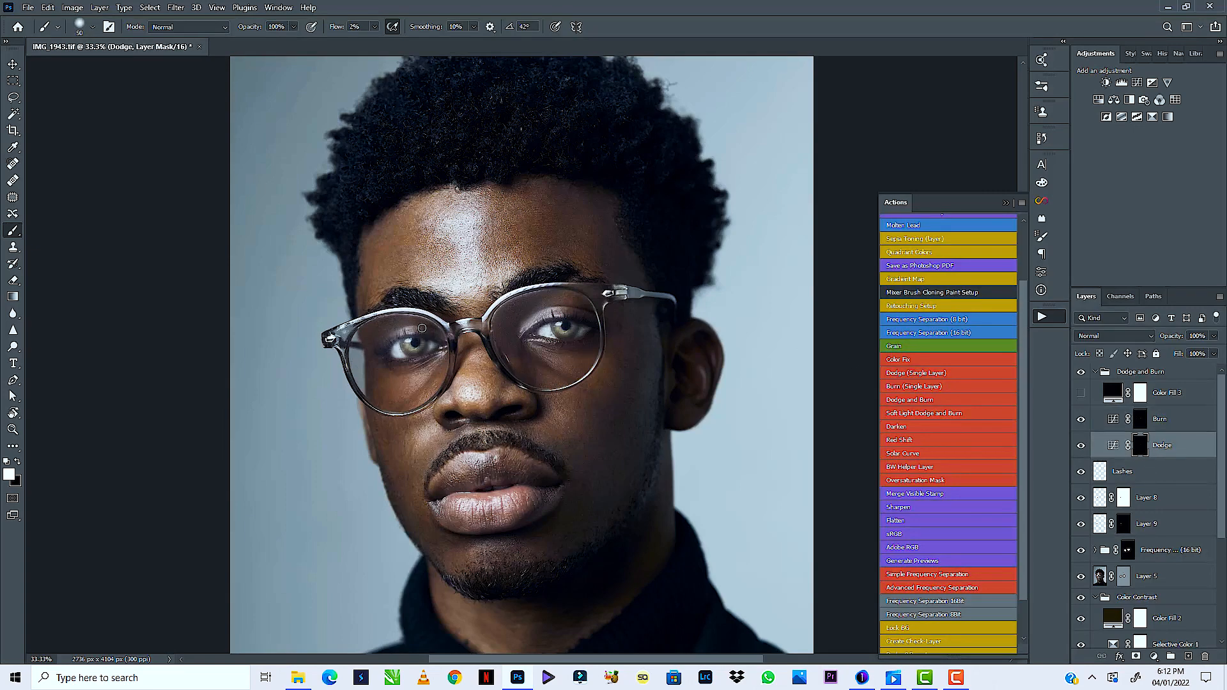
click(1141, 419)
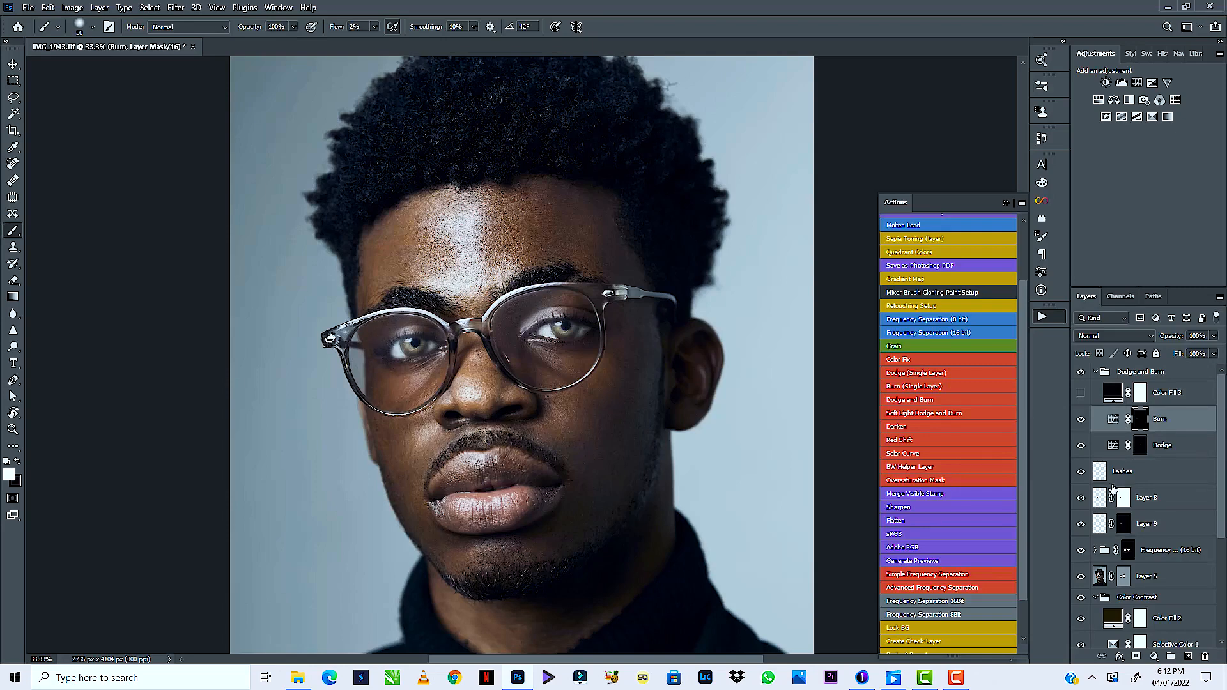
click(1141, 445)
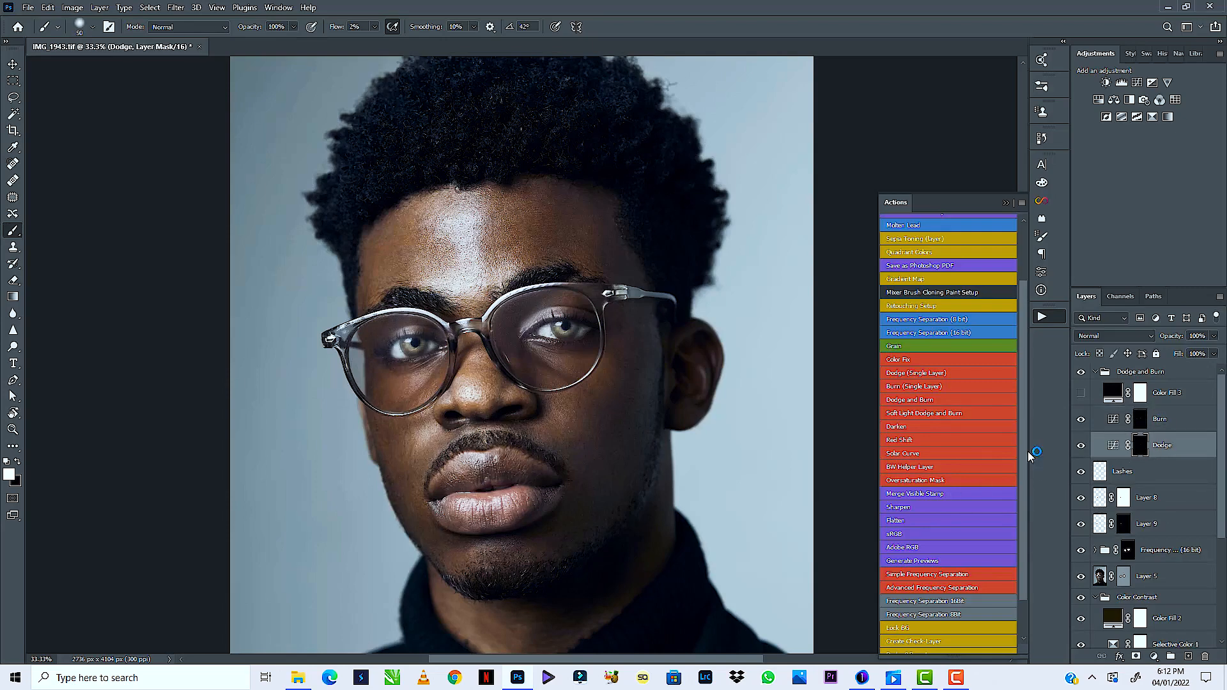
key(bracketright)
key(bracketright)
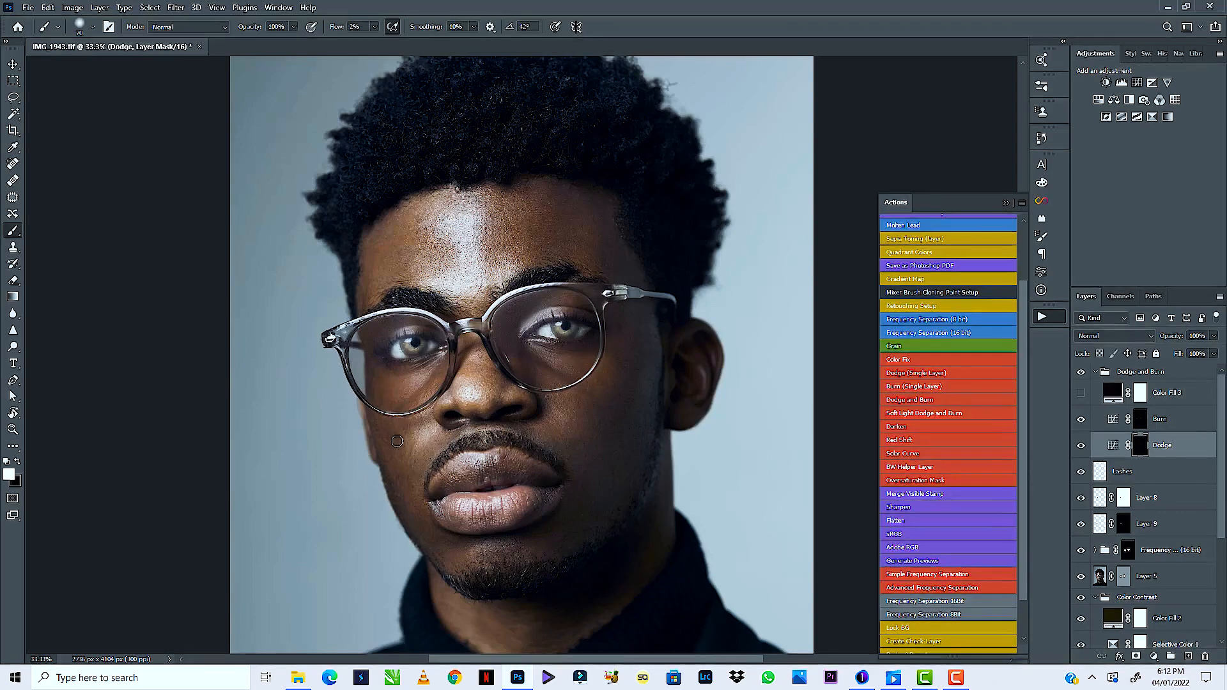
Reduce the brush to 40 px, burn near the temple, and dodge the skin under the eye on the portrait's right
click(1142, 426)
key(bracketleft)
key(bracketleft)
key(bracketleft)
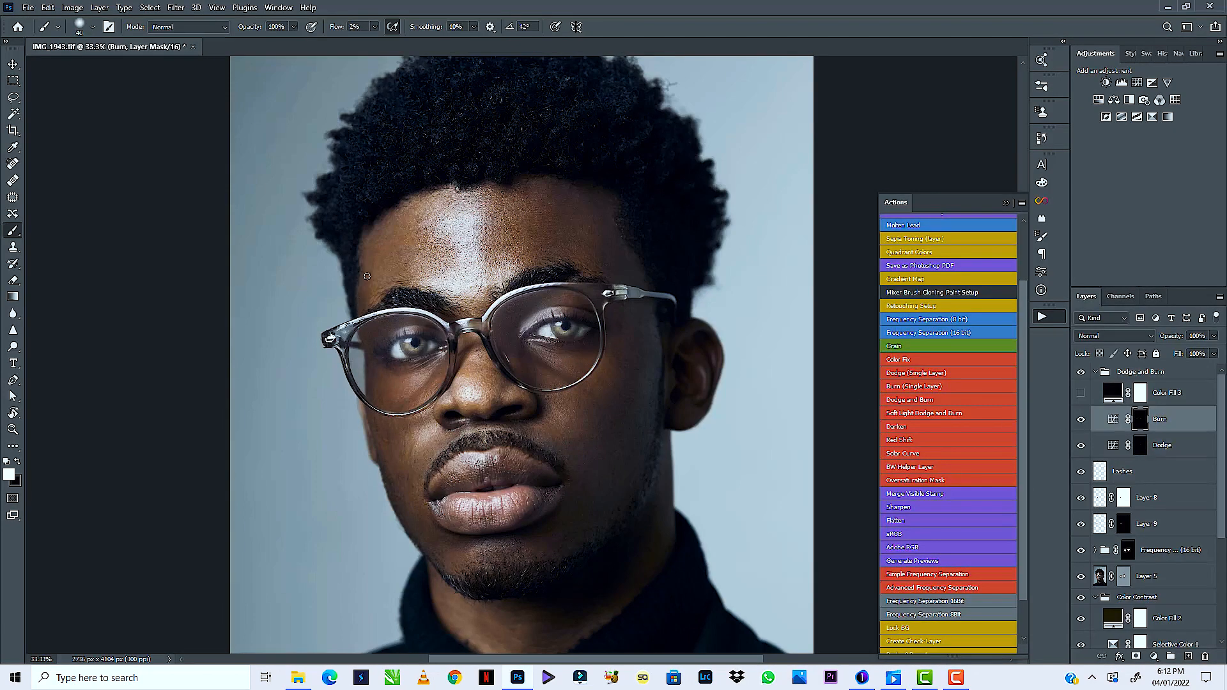
click(1142, 446)
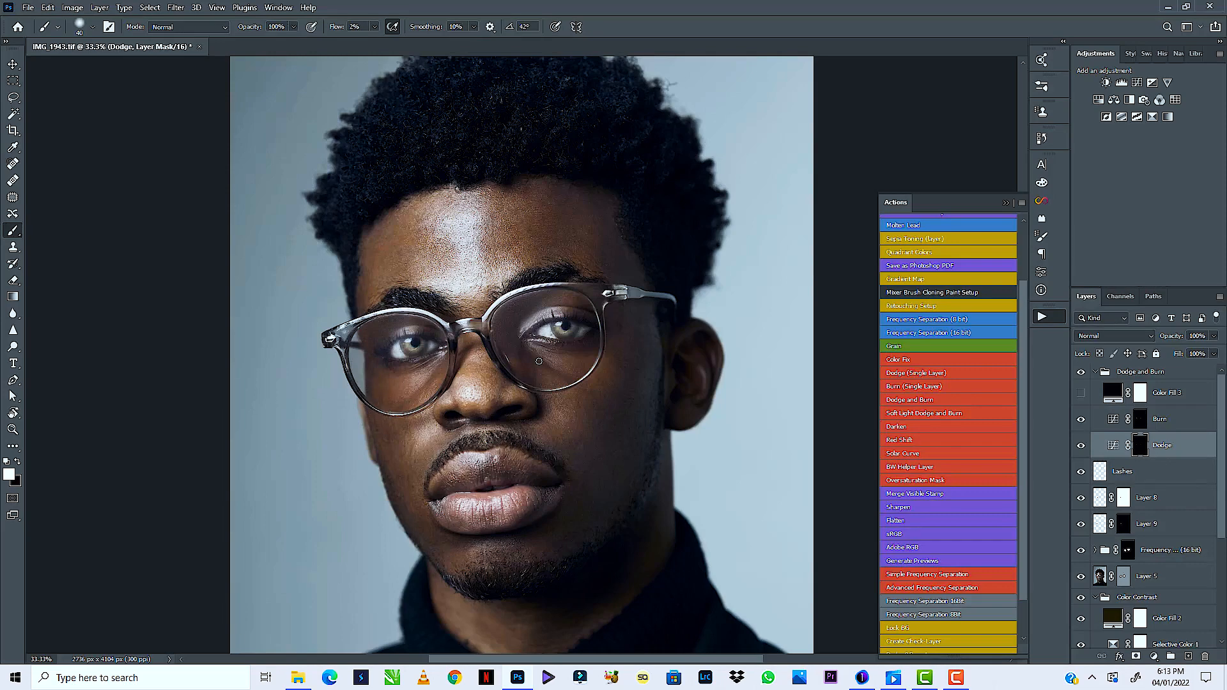
Collapse the upper Dodge and Burn group and the Color Contrast group
key(ctrl+minus)
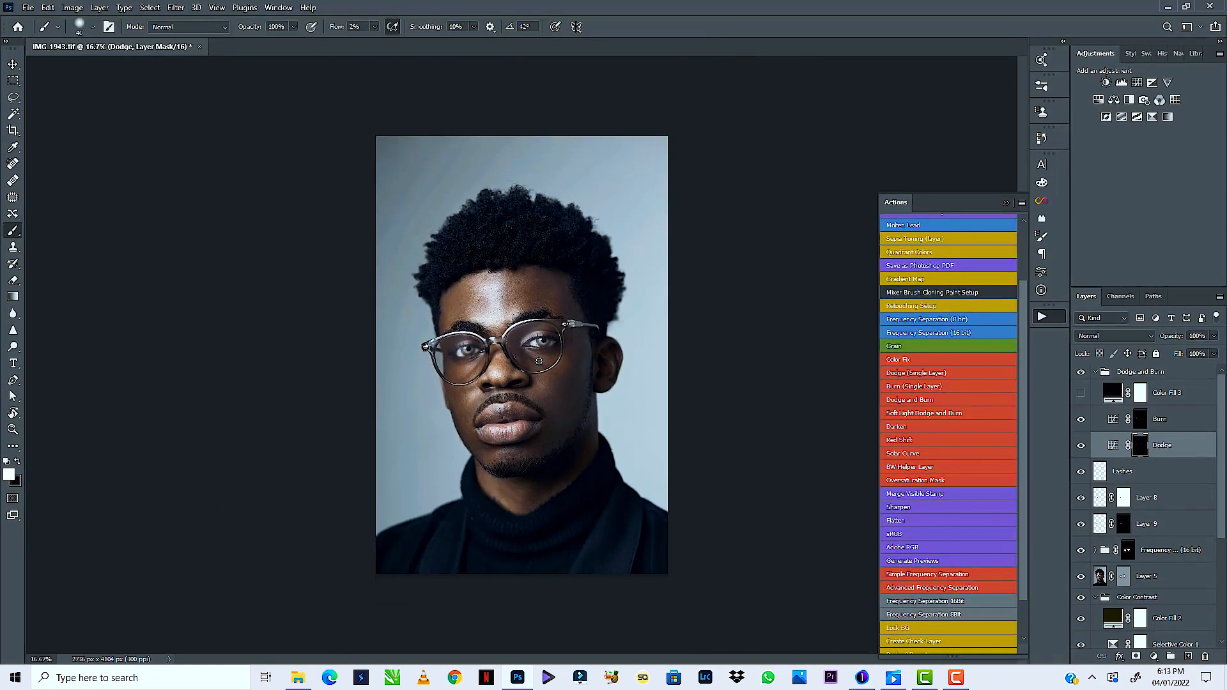
click(1095, 372)
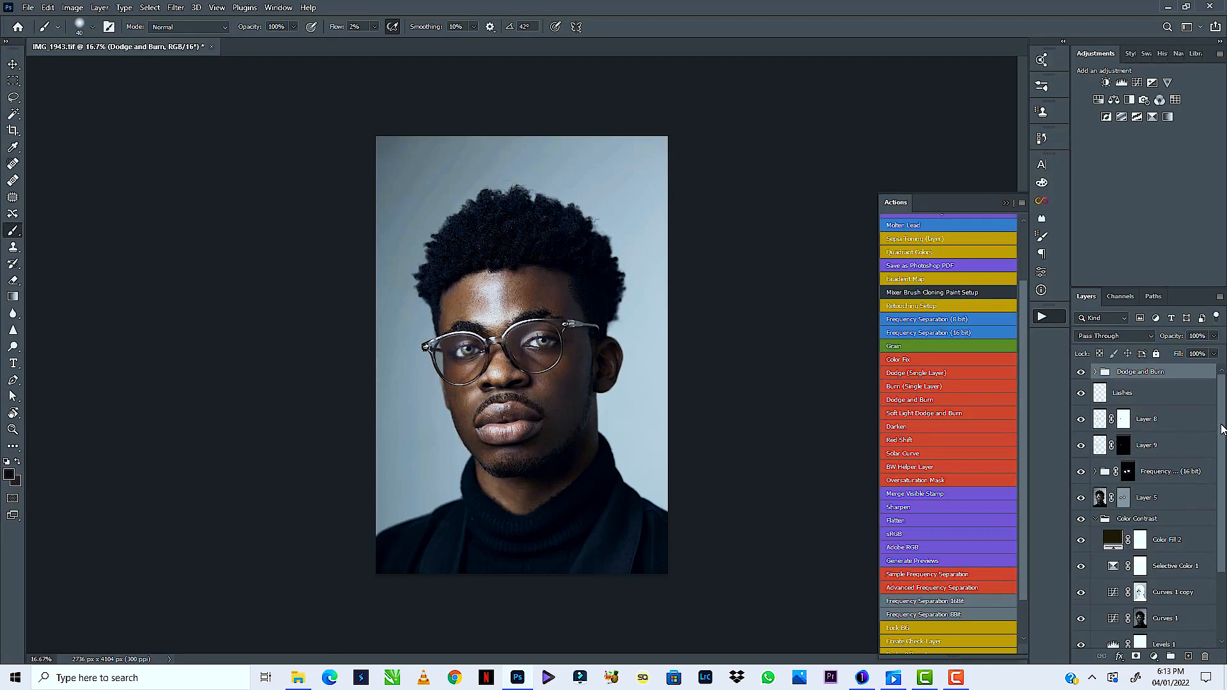
scroll(1222, 429, down, 3)
click(1104, 447)
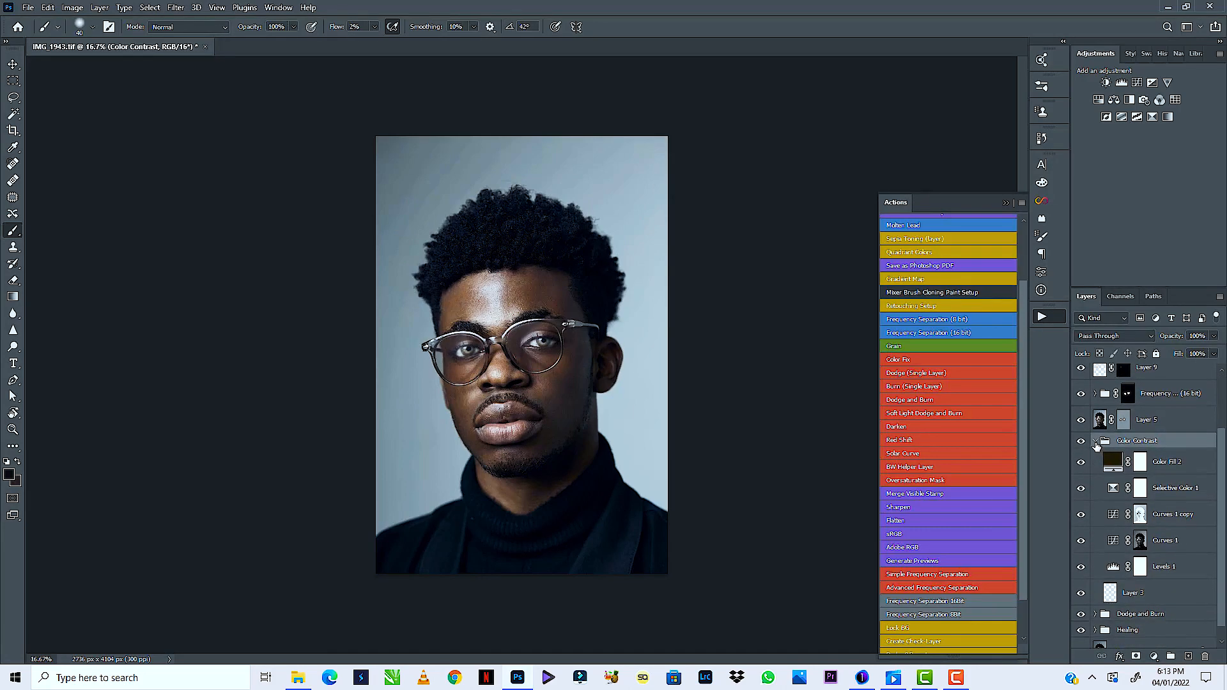
click(1095, 441)
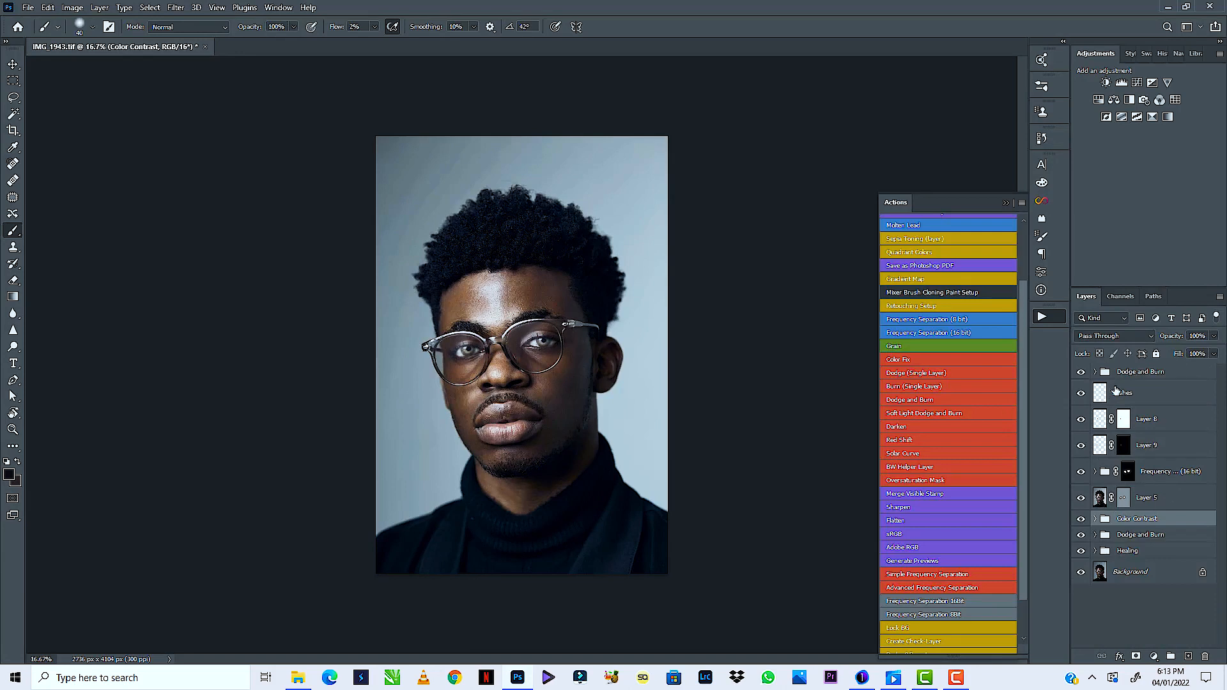
Group the layers from the upper Dodge and Burn group down to the 16-bit Frequency Separation group, leaving Layer 5 outside
click(1130, 374)
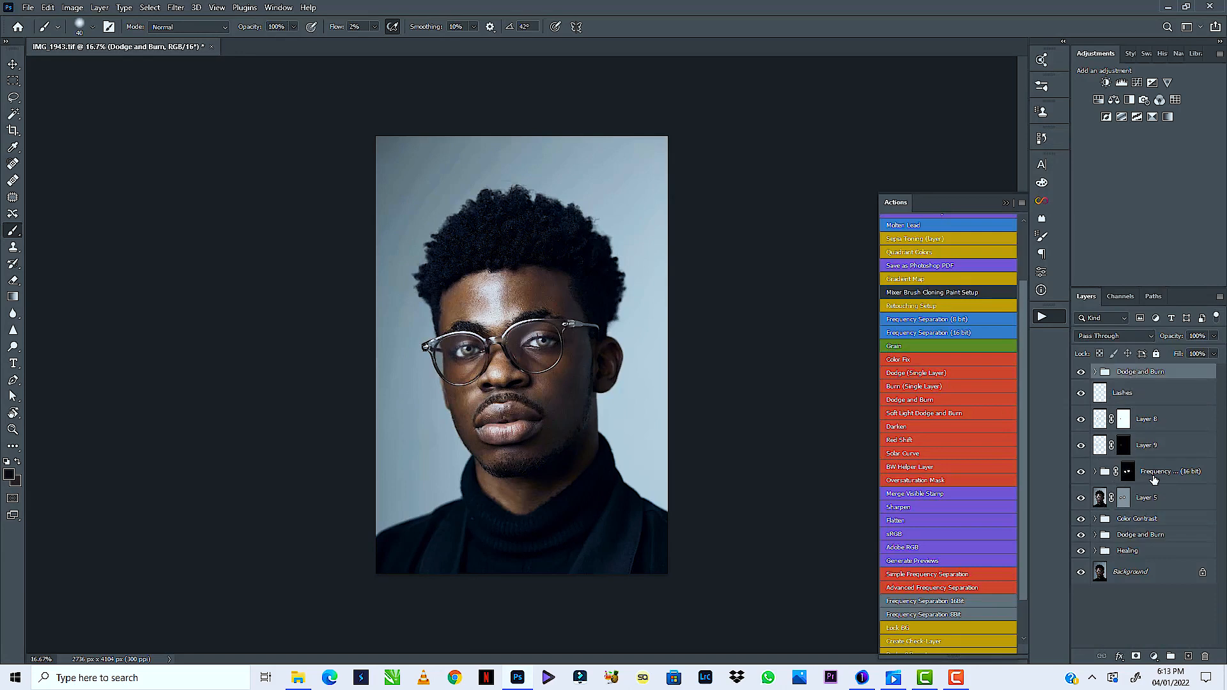
click(1145, 504)
click(1152, 474)
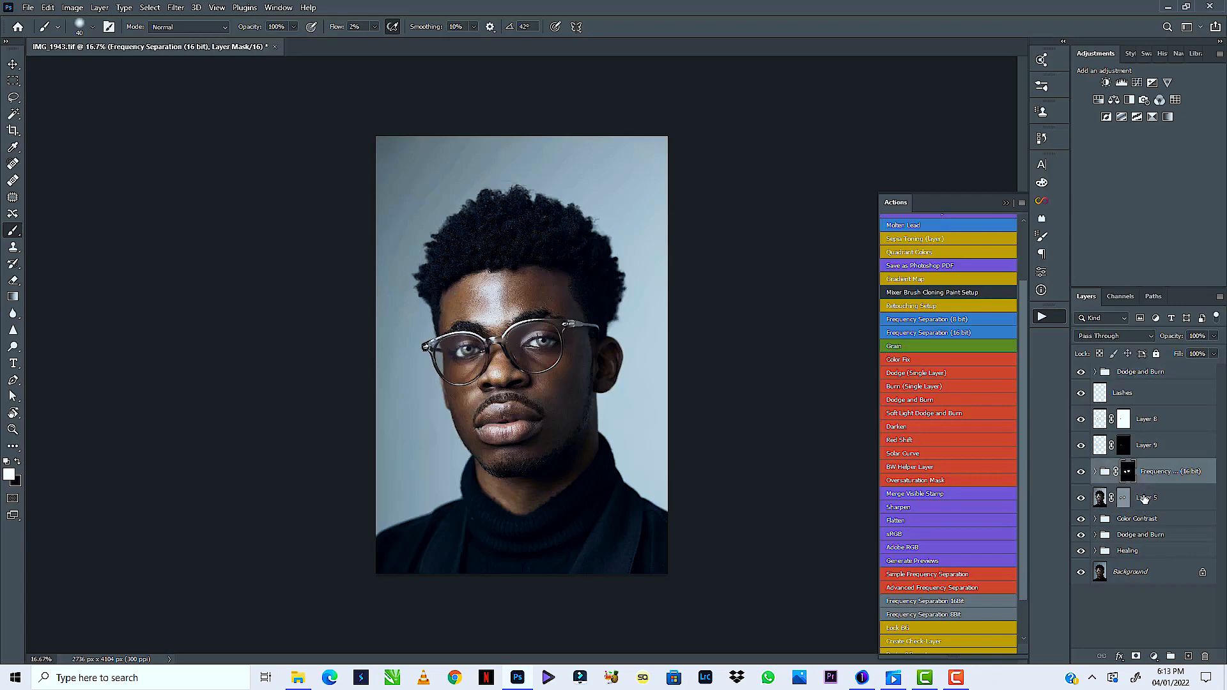
click(1145, 504)
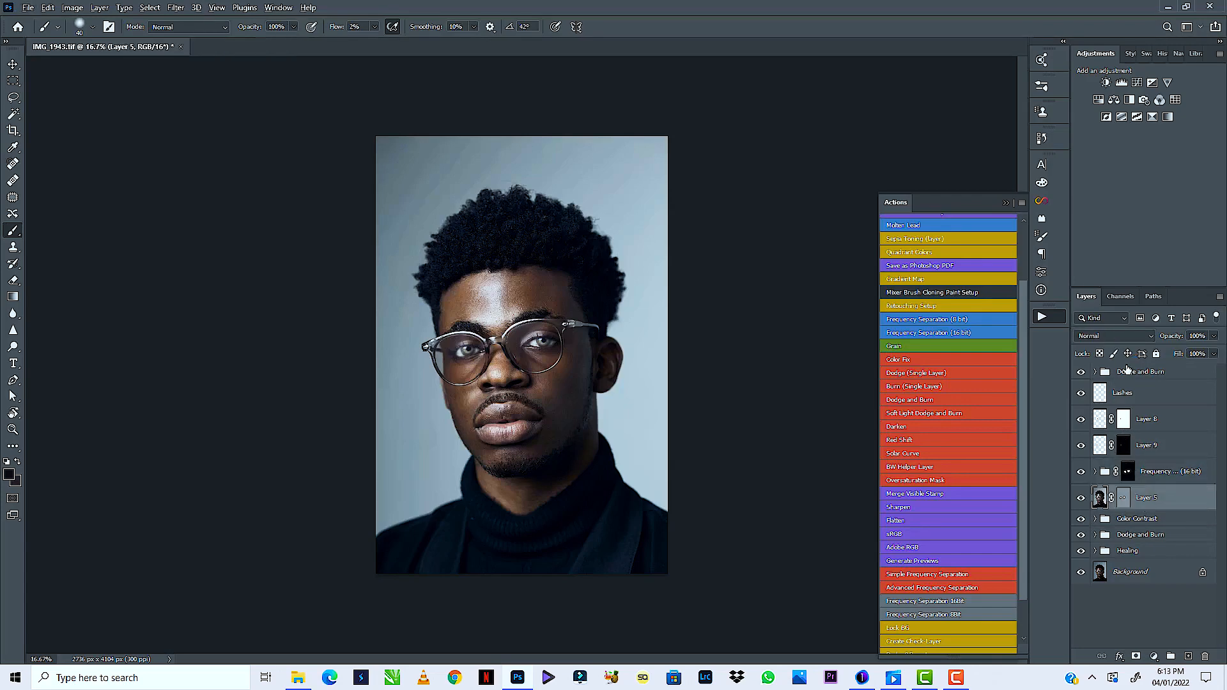
scroll(447, 217, up, 5)
click(1128, 373)
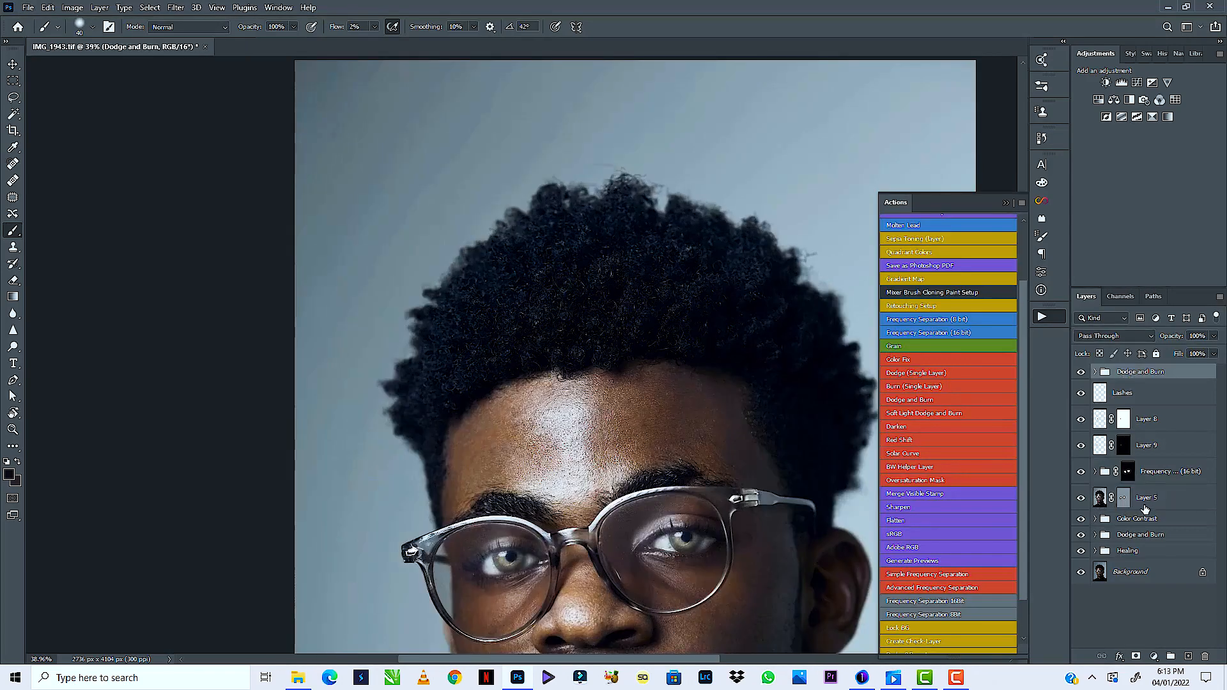
shift+click(1151, 481)
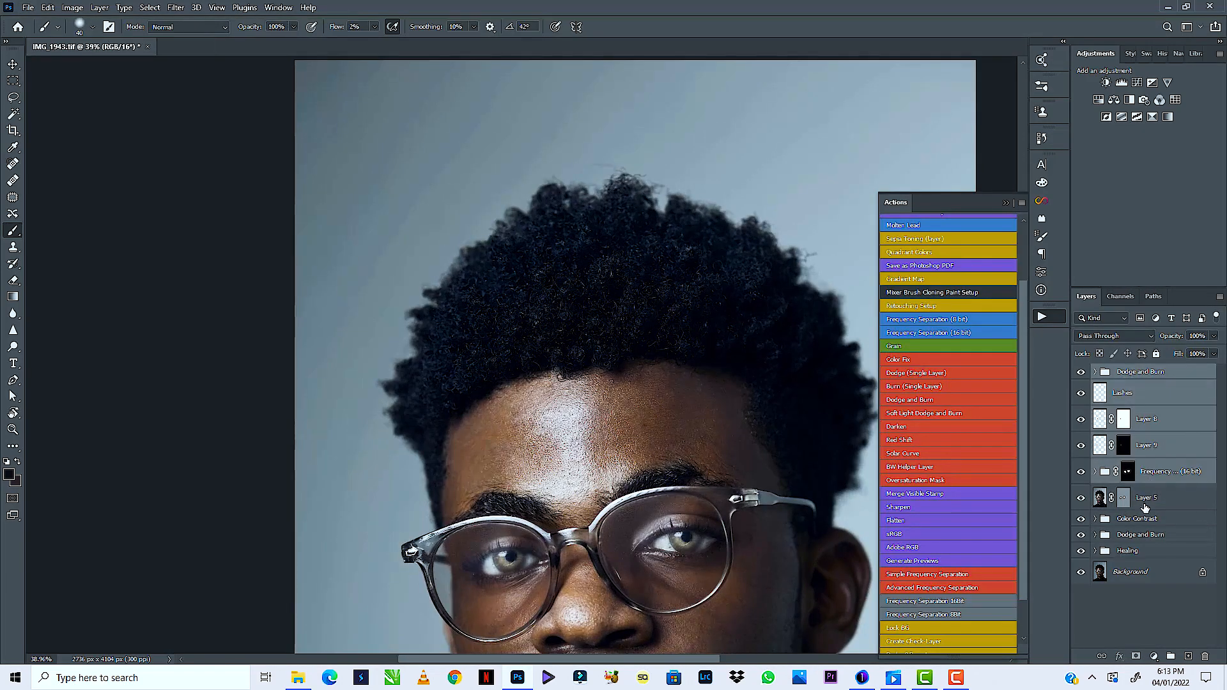
key(ctrl+g)
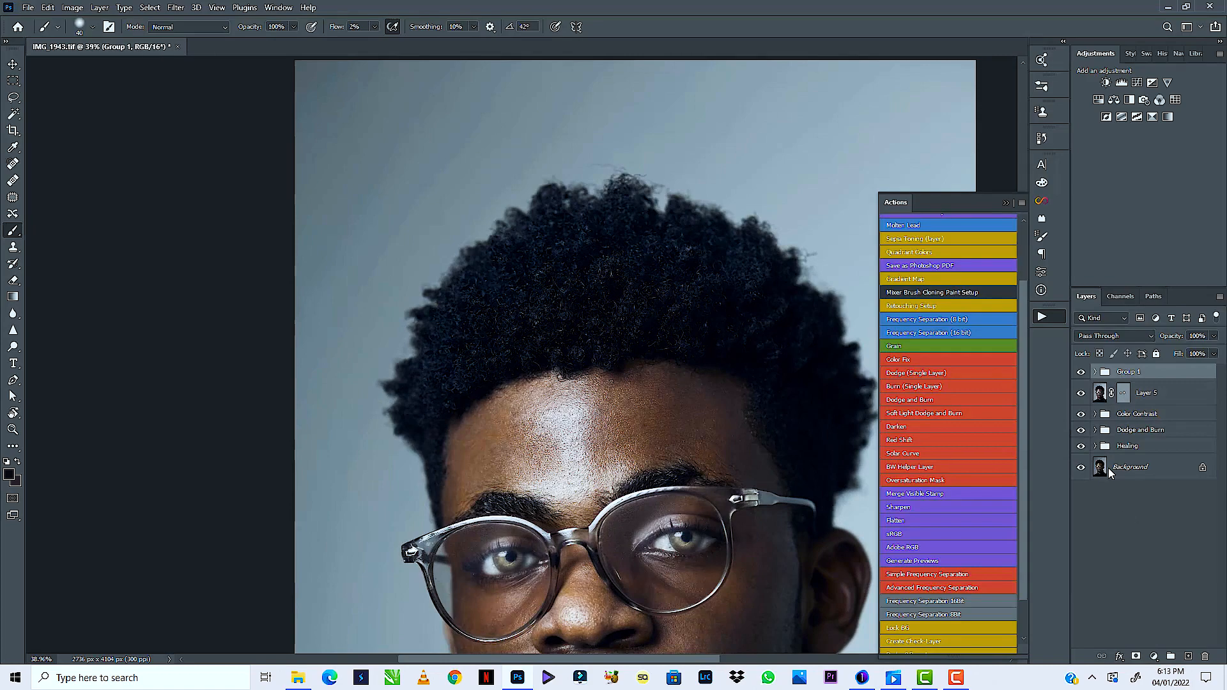
Compare the portrait with and without Group 1, first at full view and again closer on the face, leaving the group visible
key(ctrl+0)
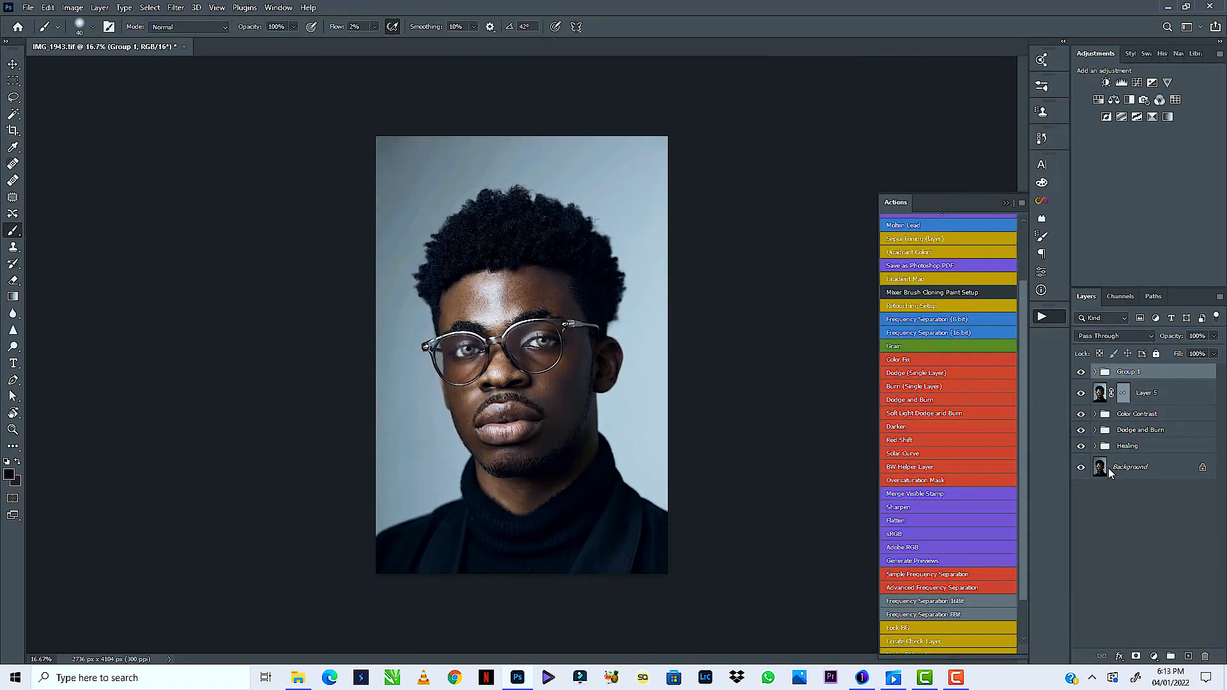
click(1081, 374)
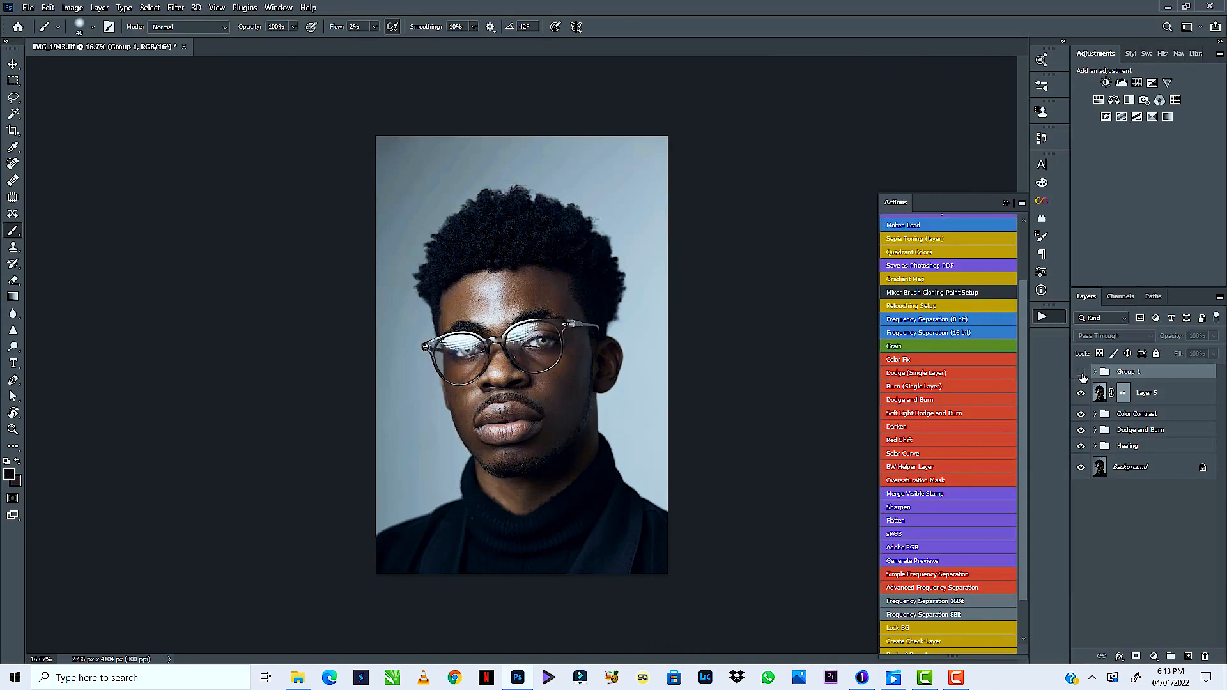
click(1081, 374)
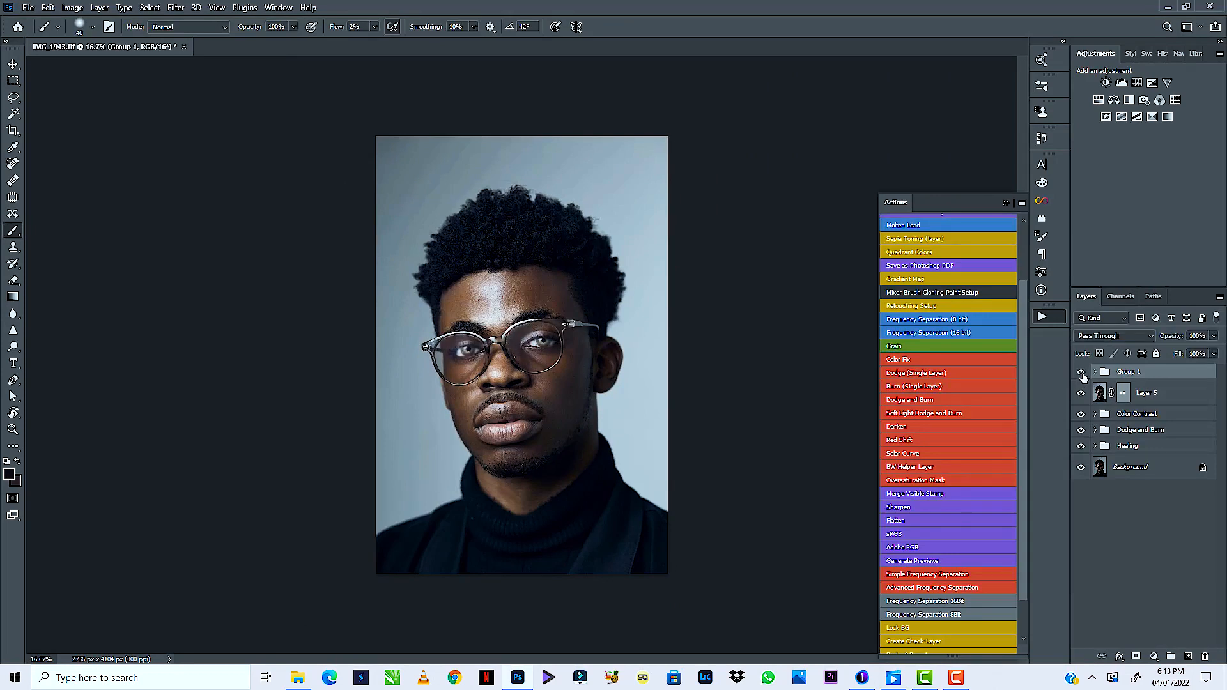
click(1082, 376)
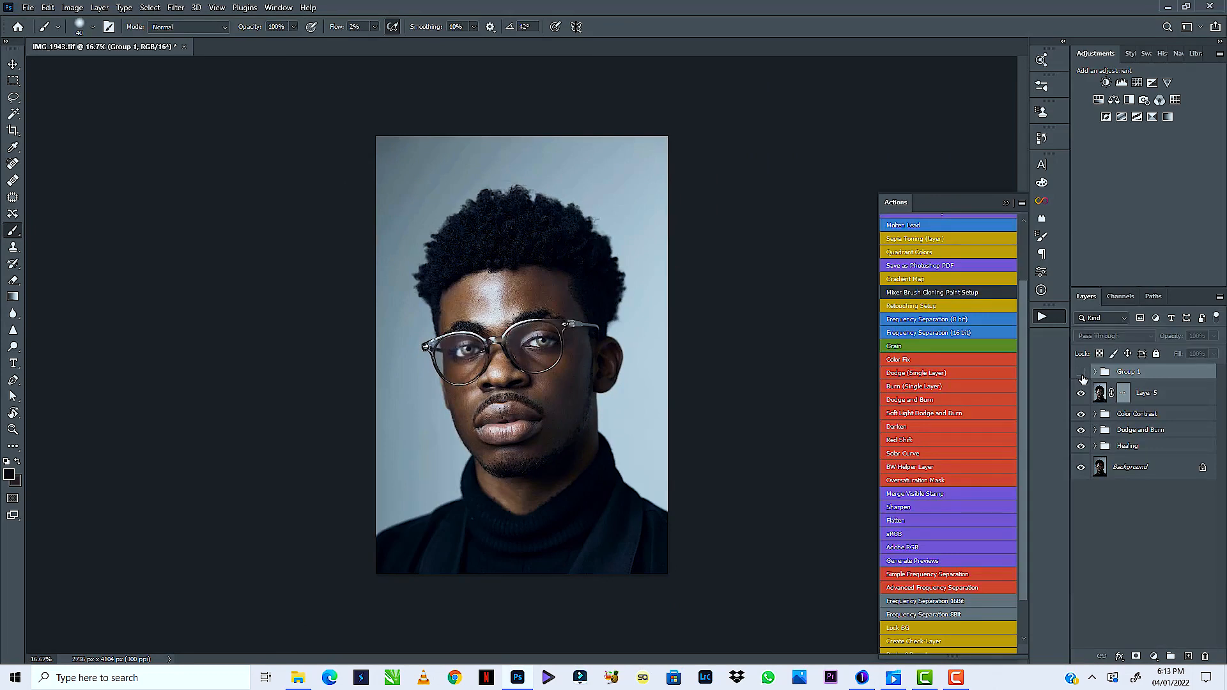
click(1081, 376)
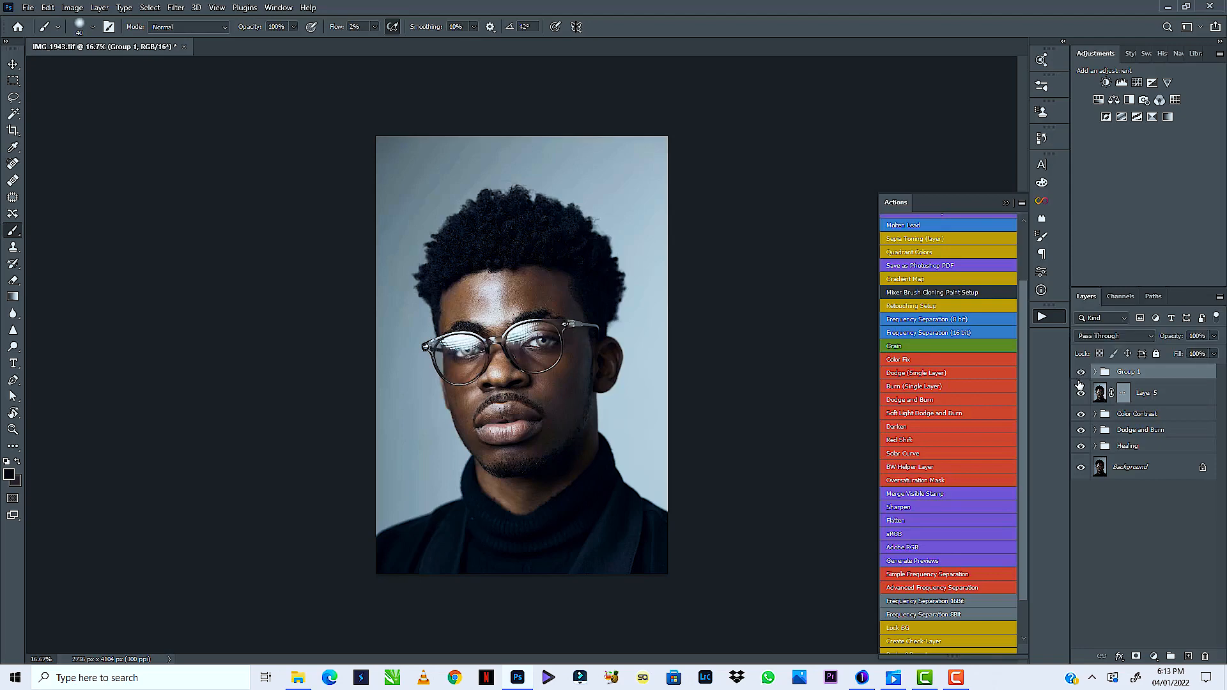
key(ctrl+plus)
key(ctrl+plus)
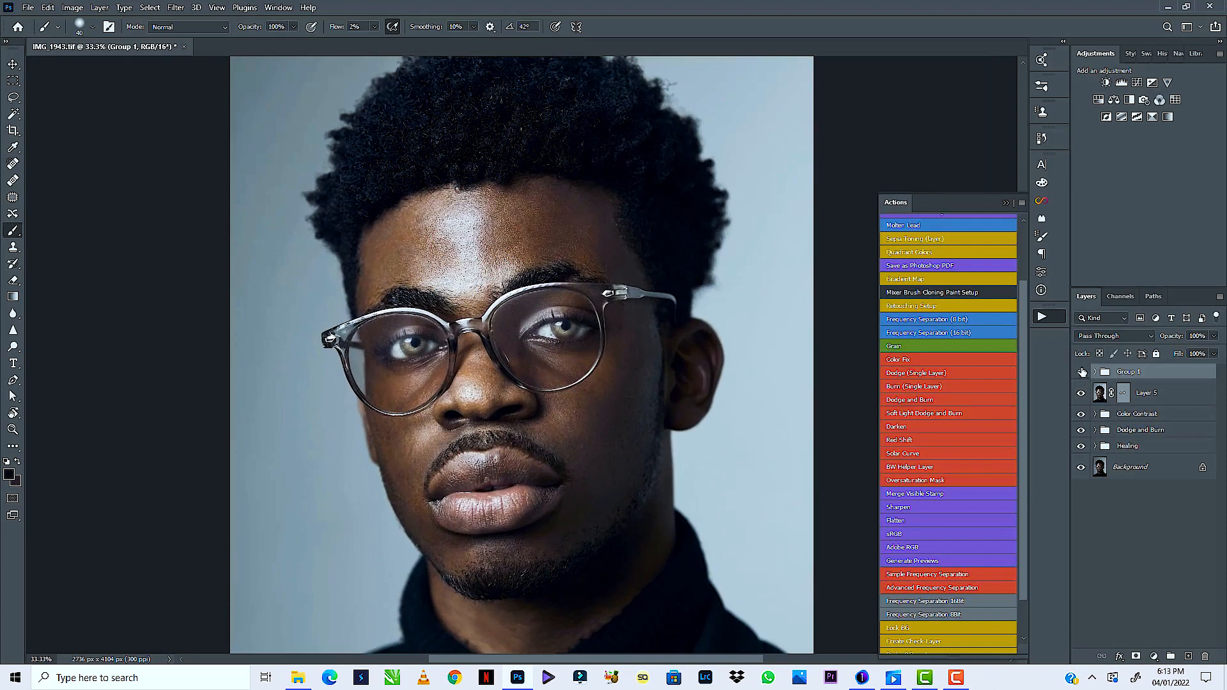
click(1082, 373)
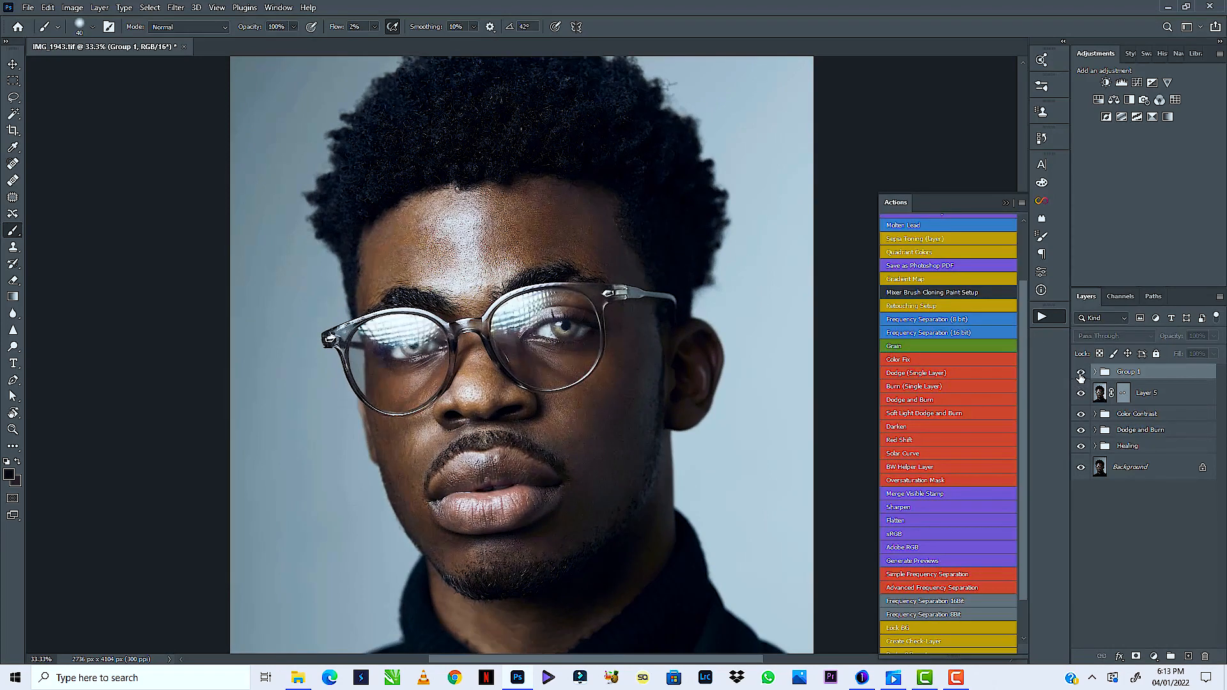
click(1080, 374)
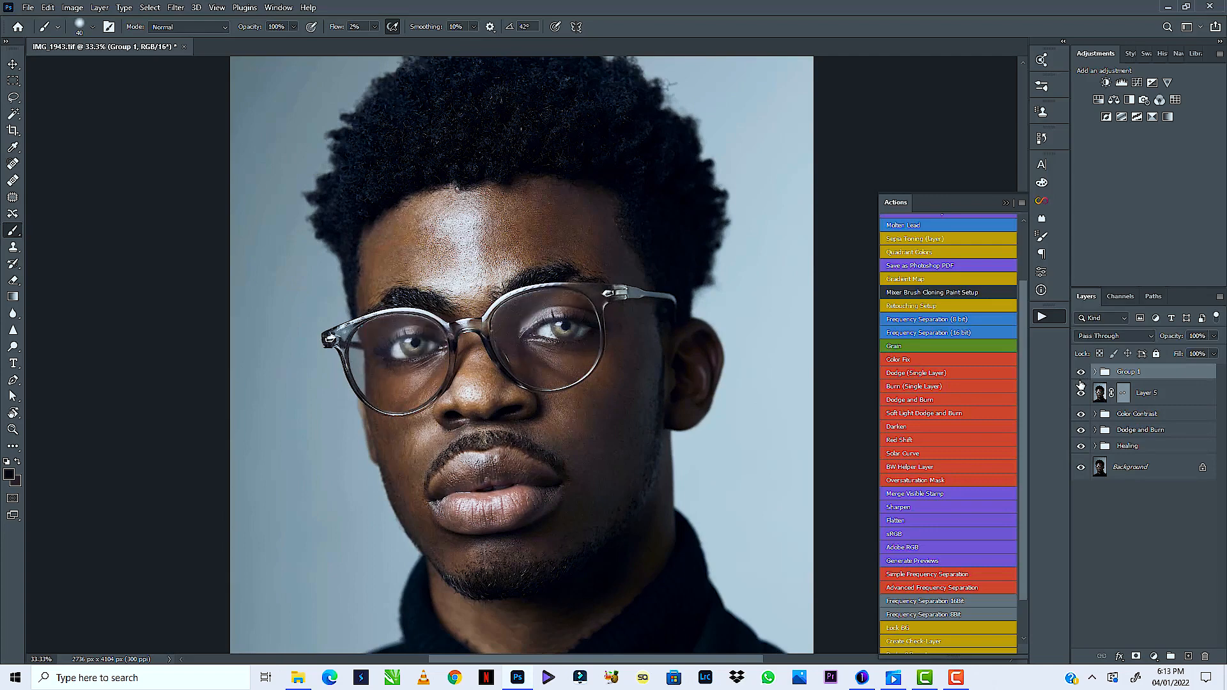
click(1080, 376)
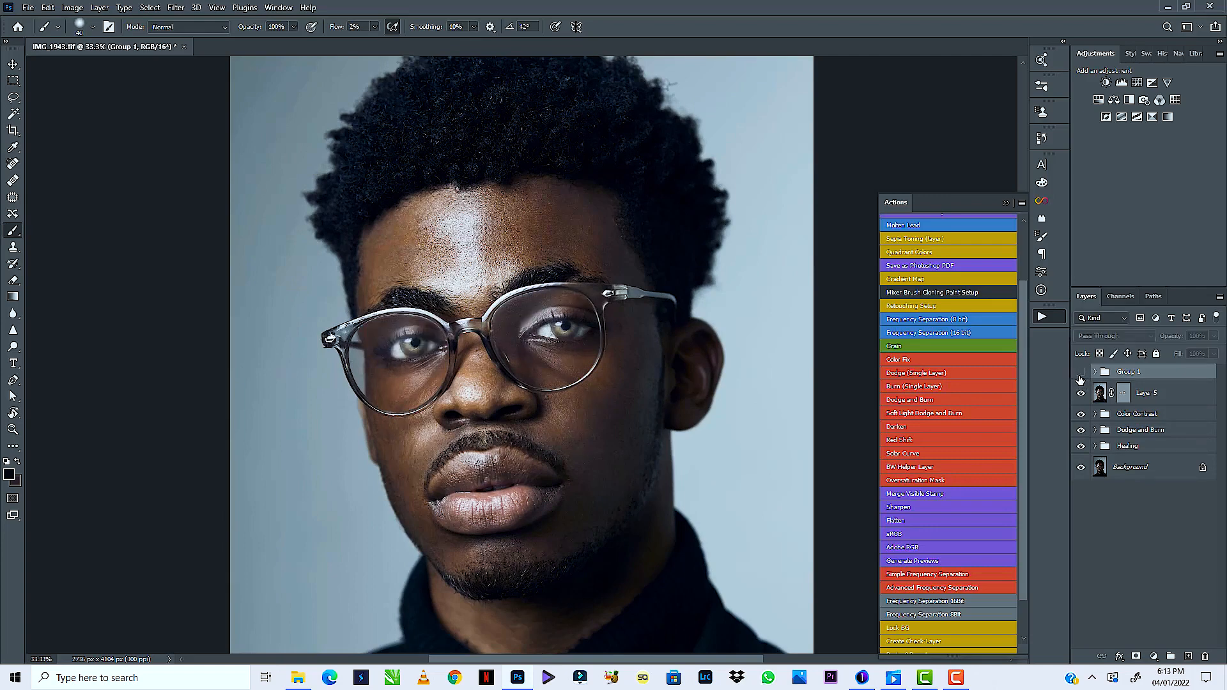
click(1079, 377)
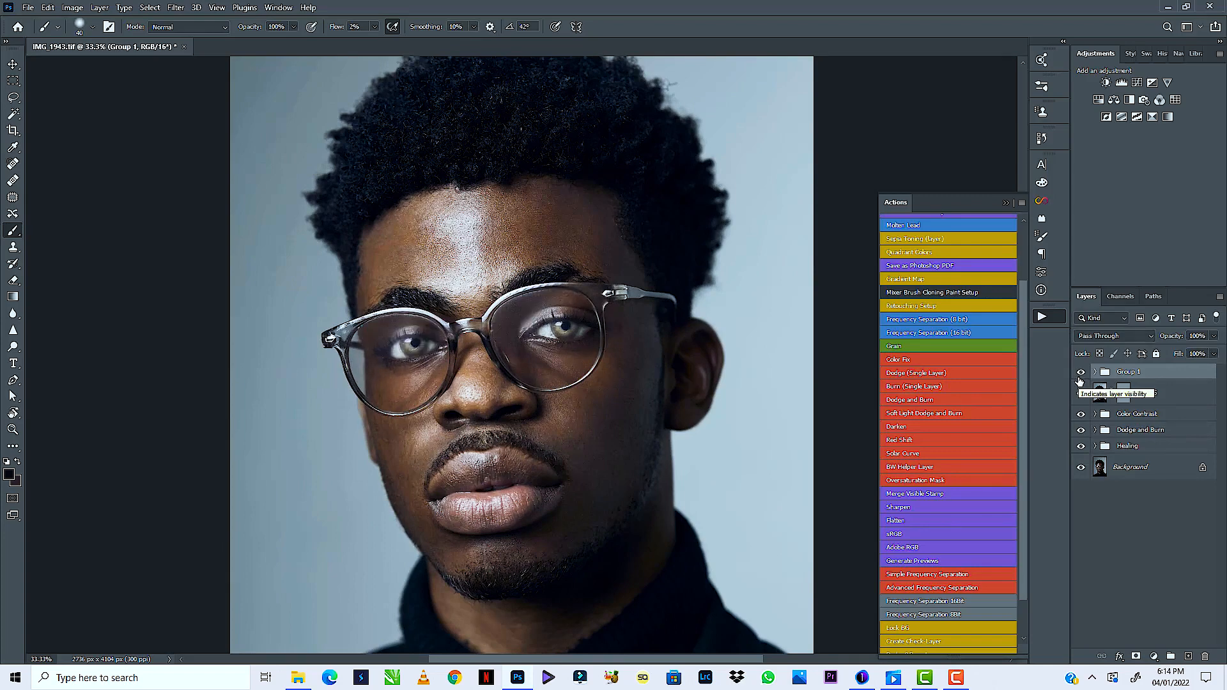
click(1080, 372)
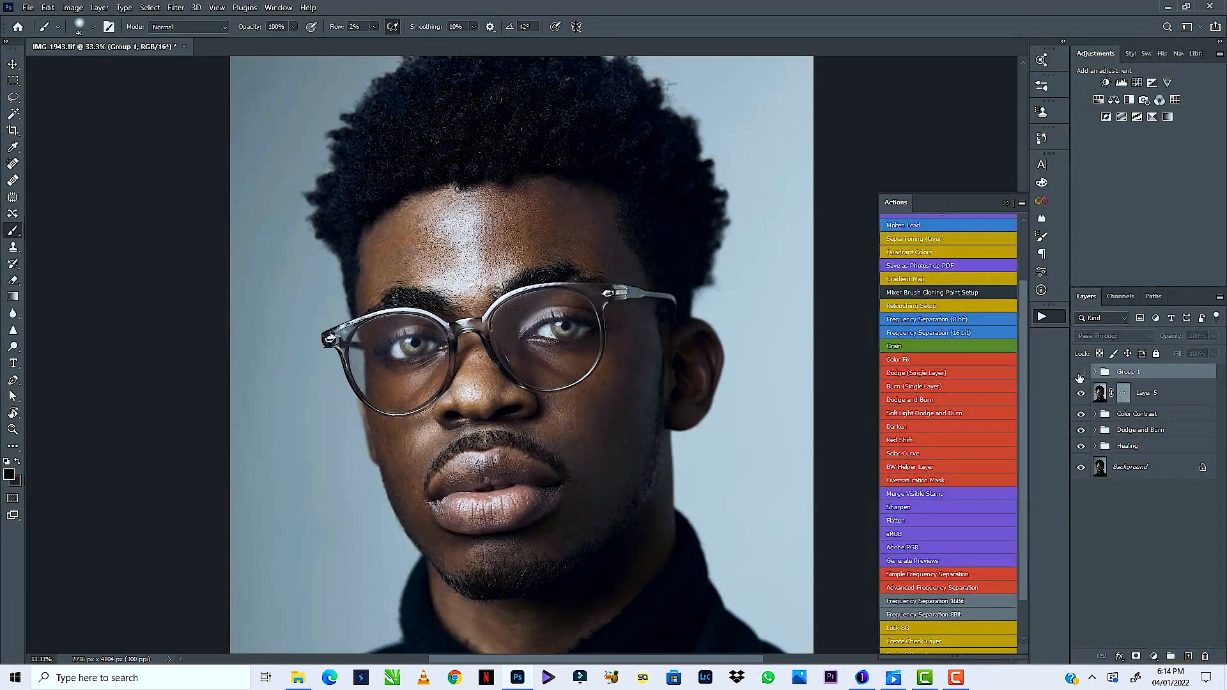
click(1080, 374)
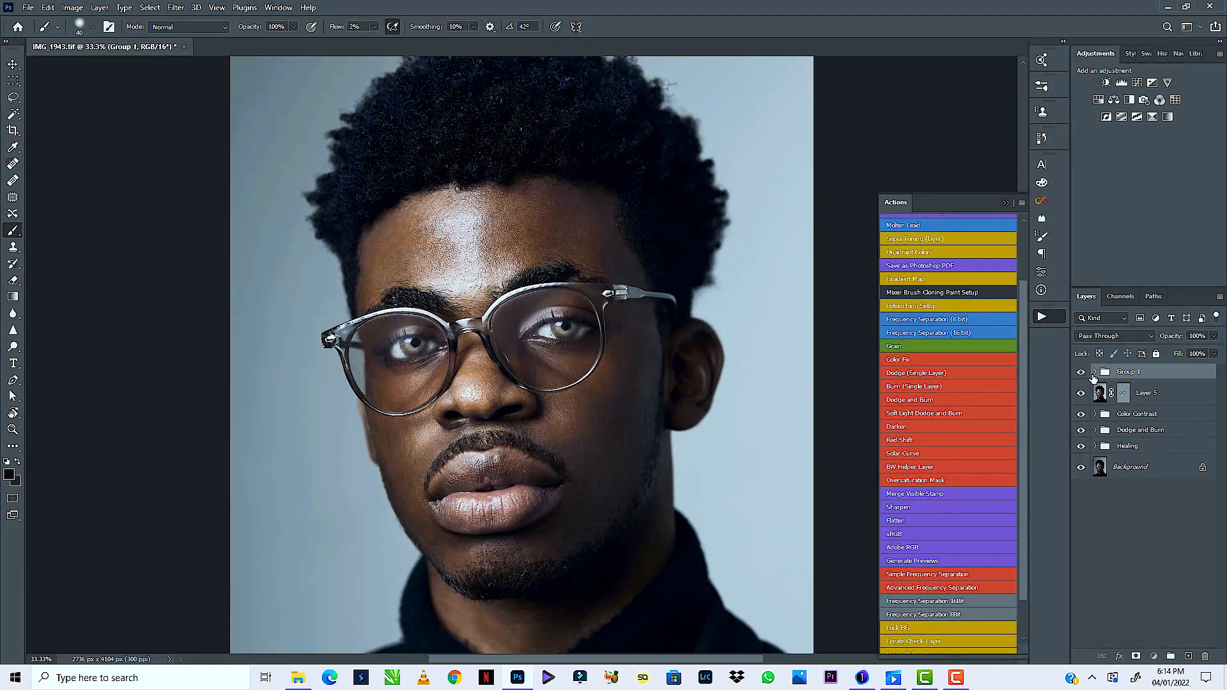
Expand Group 1 to review its layers and examine the retouched eye on the portrait's left at close range
click(1095, 375)
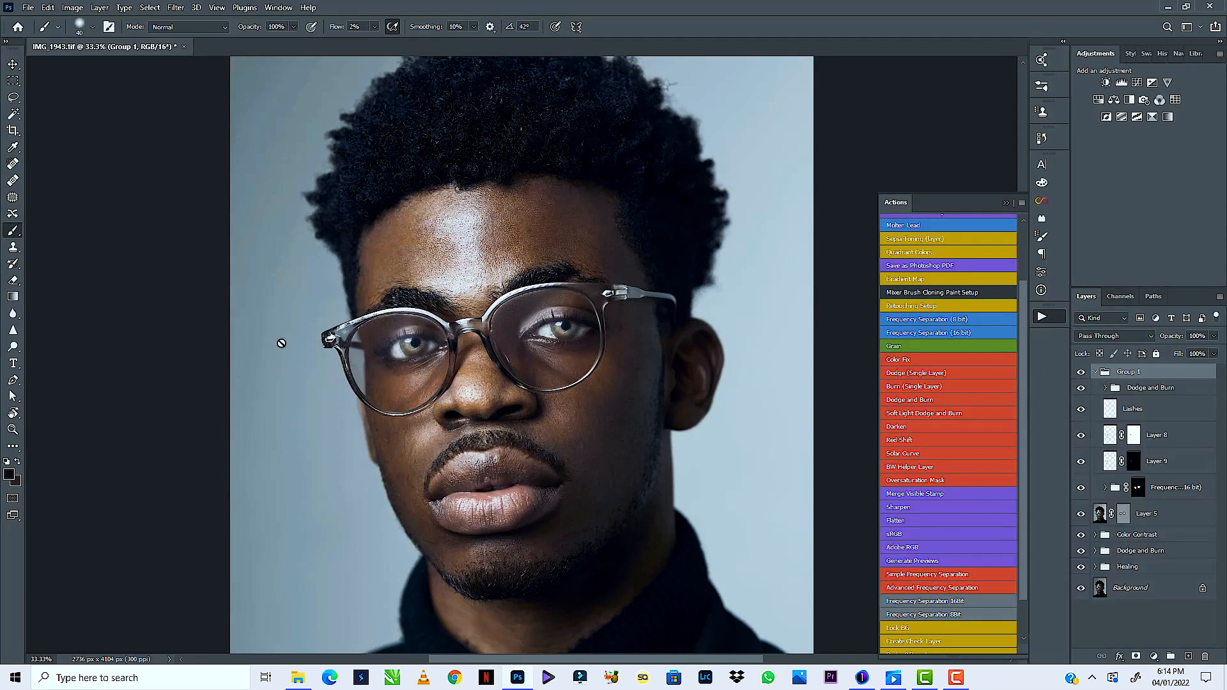
key(z)
drag(418, 350, 420, 312)
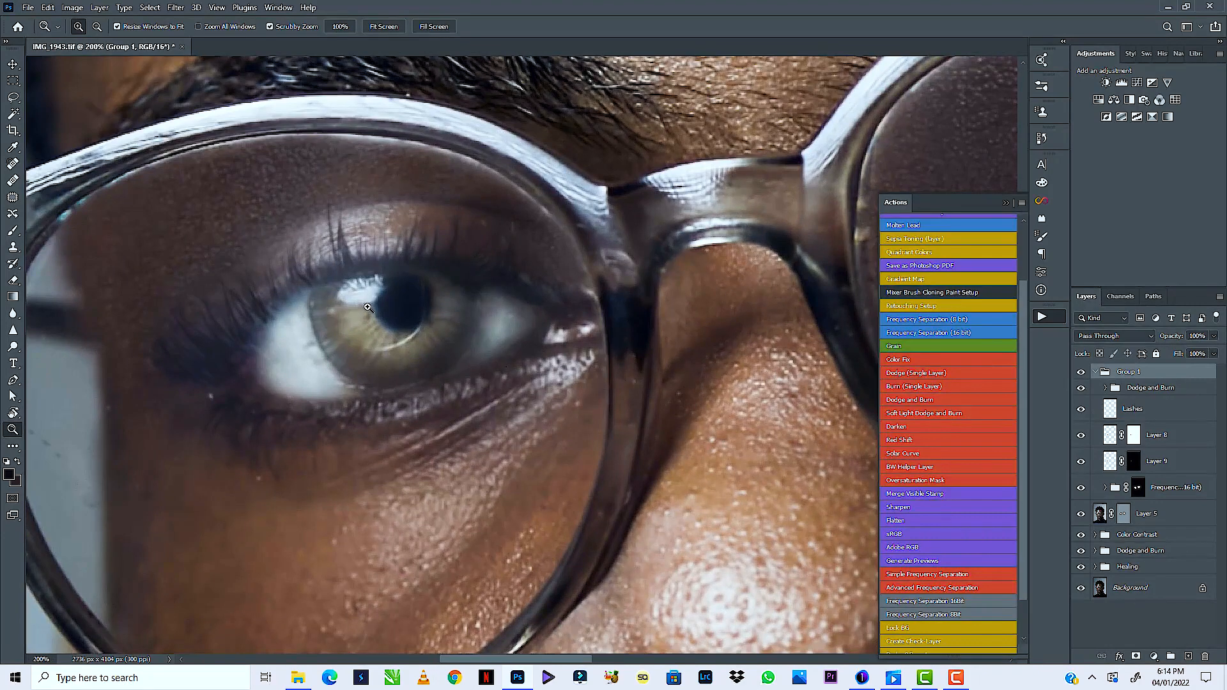
click(1095, 373)
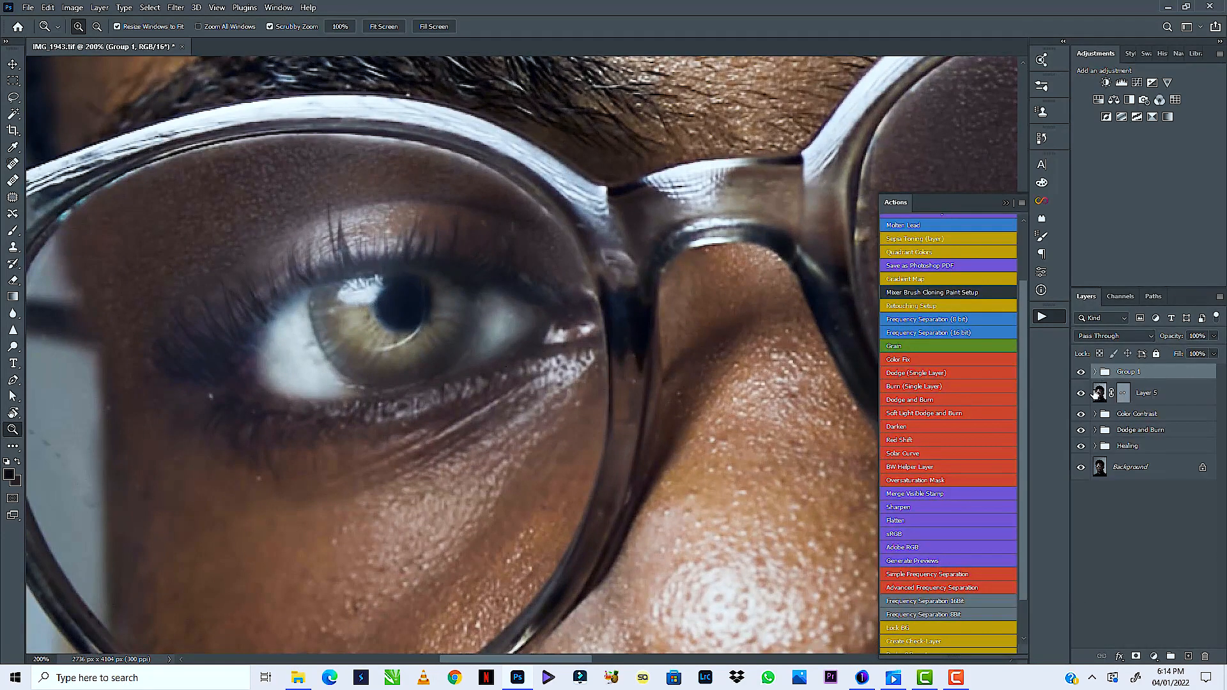
click(1095, 372)
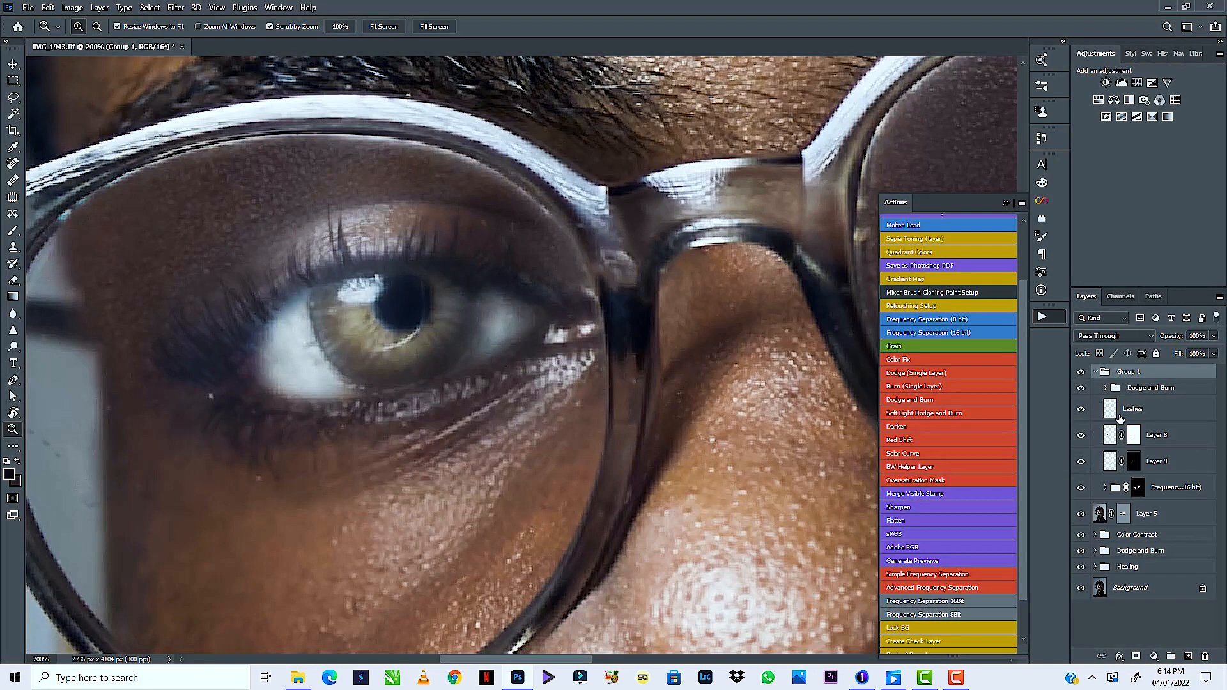
click(1105, 387)
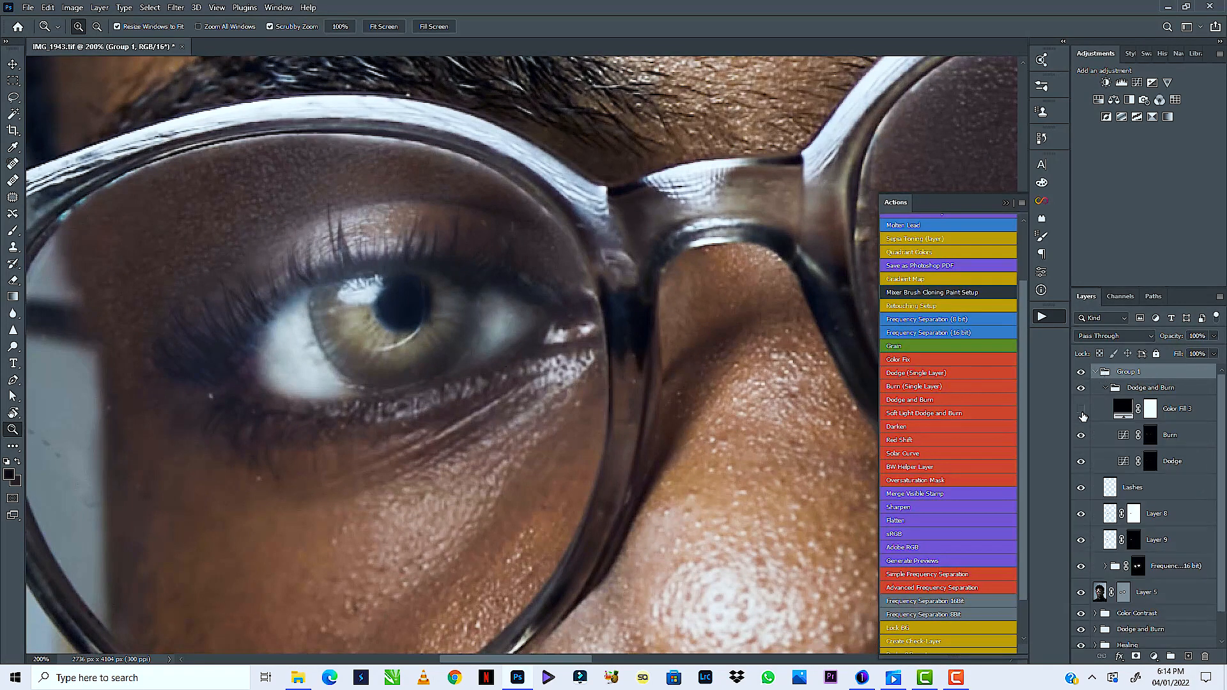
click(1105, 389)
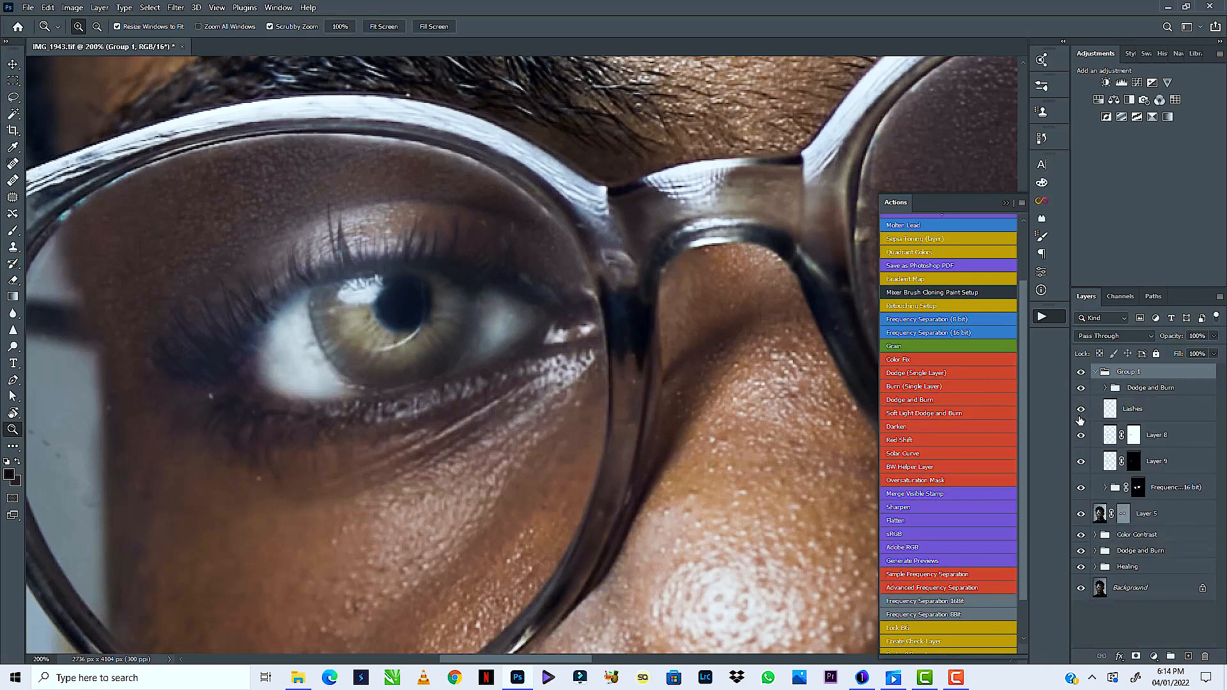
key(ctrl+0)
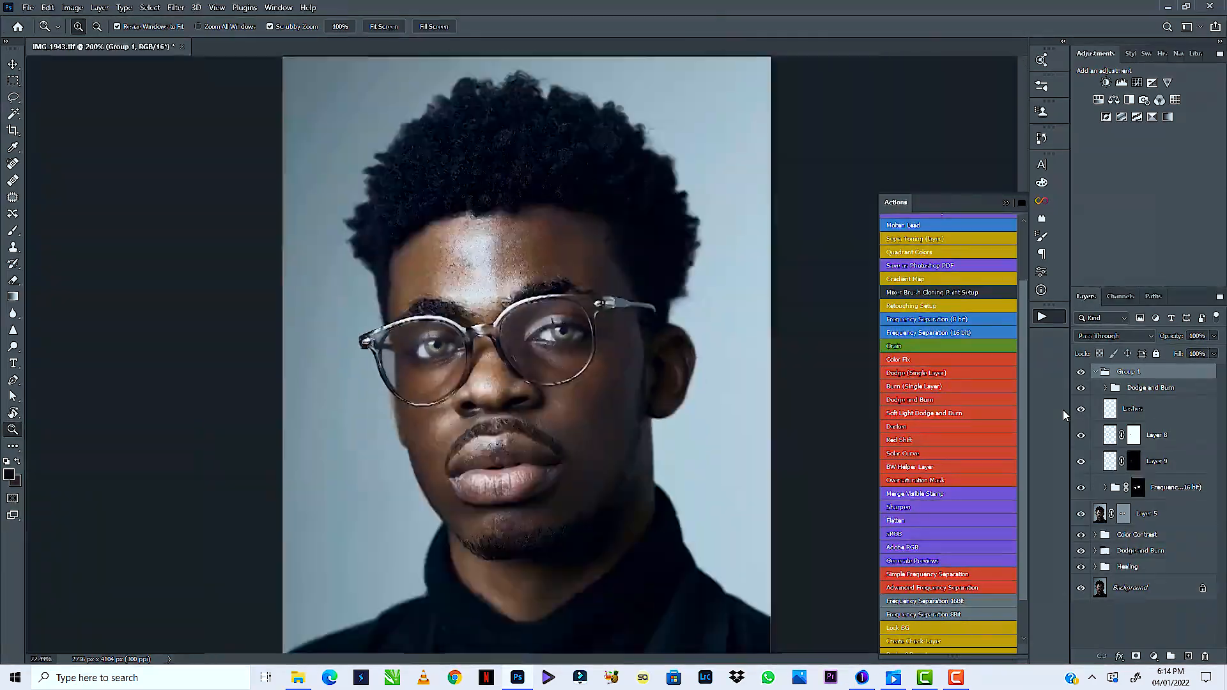
key(ctrl+1)
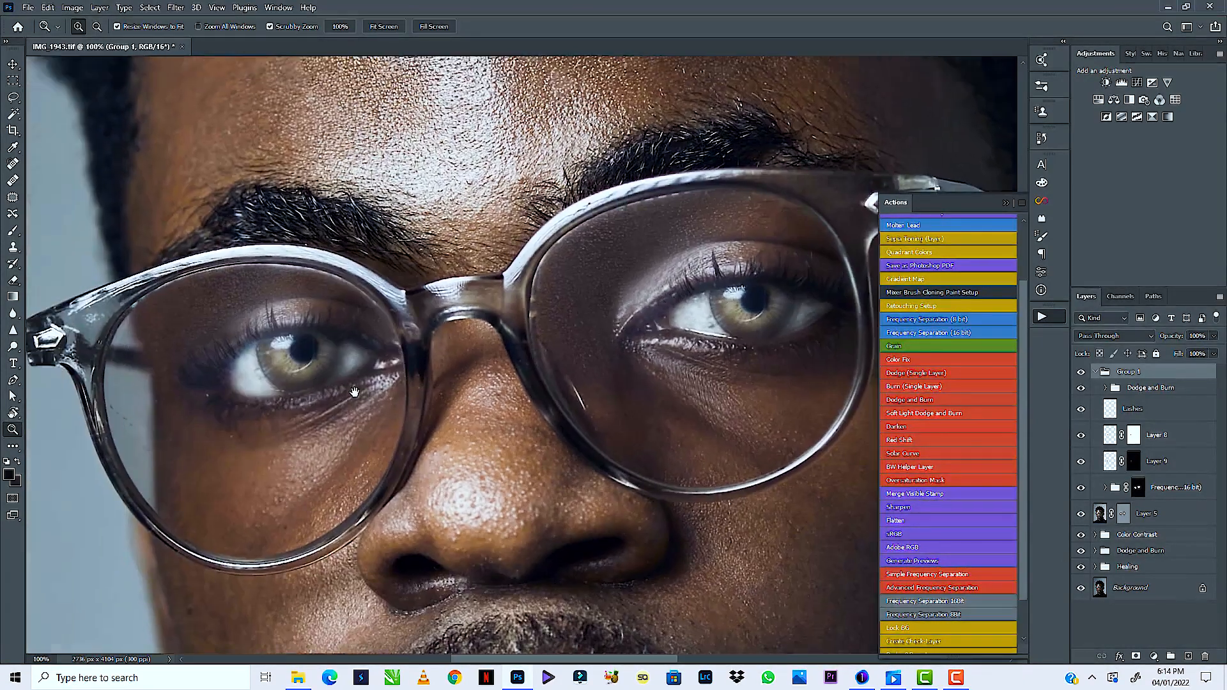
drag(354, 392, 394, 405)
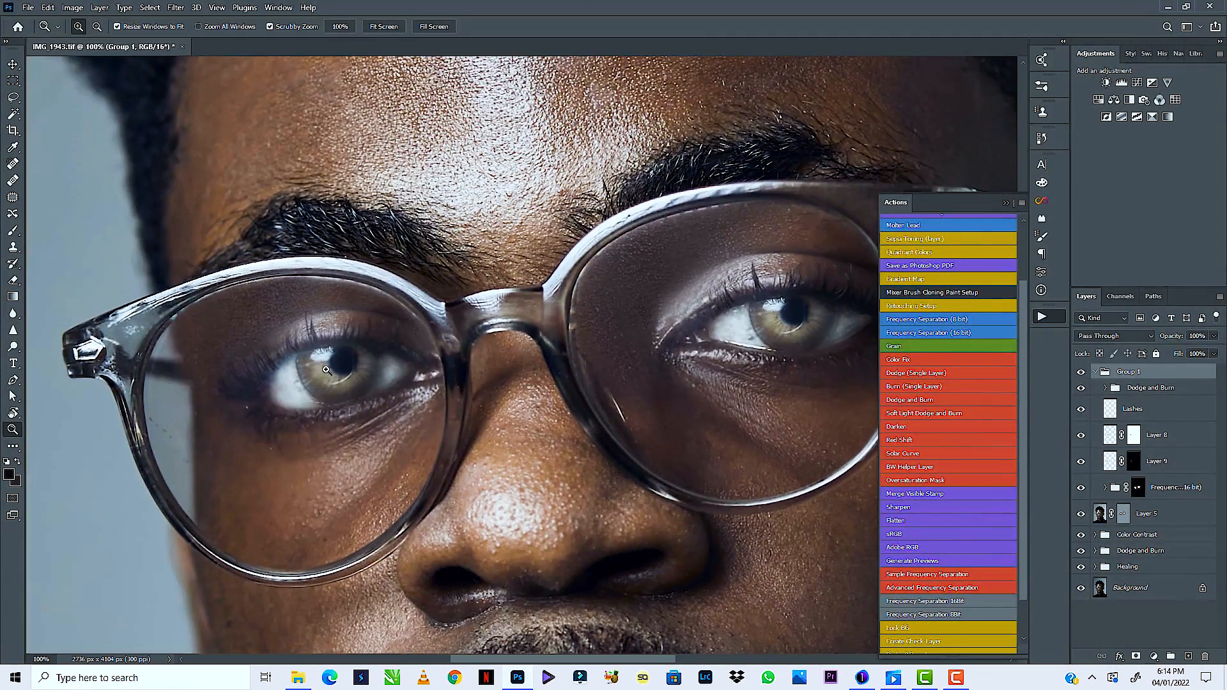
drag(326, 370, 417, 342)
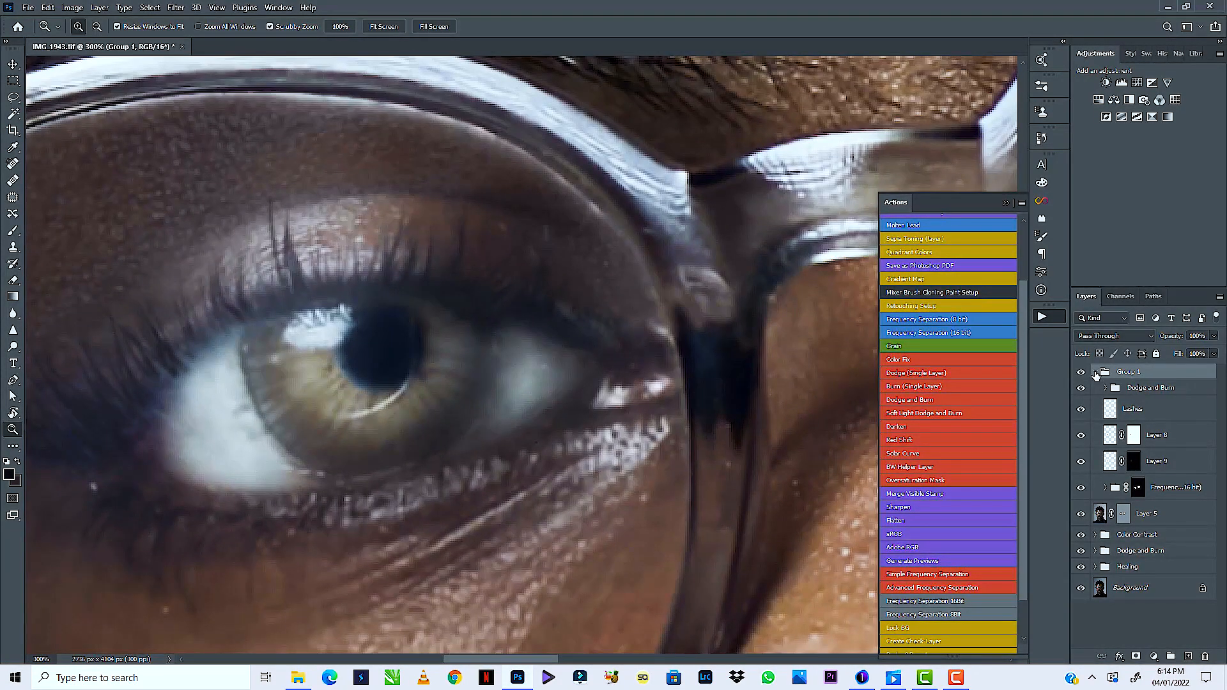
click(1095, 372)
click(1095, 372)
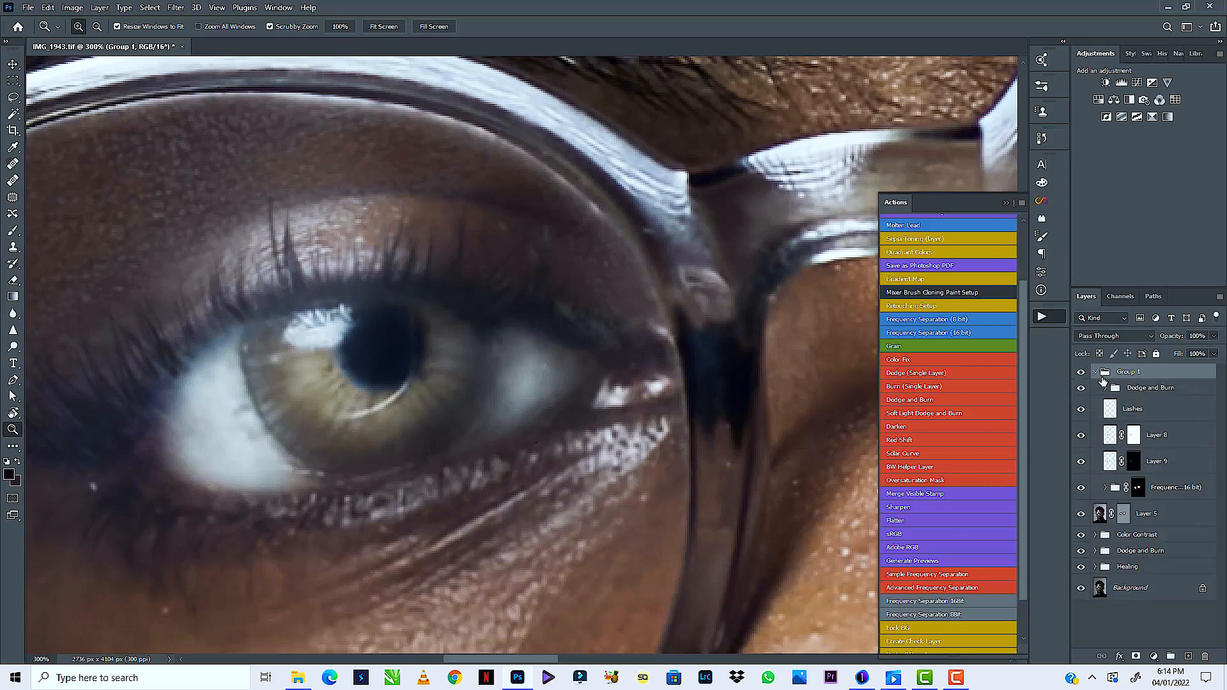
Add a new layer above the Dodge and Burn group inside Group 1 and set the Clone Stamp to sample Current & Below
click(1147, 390)
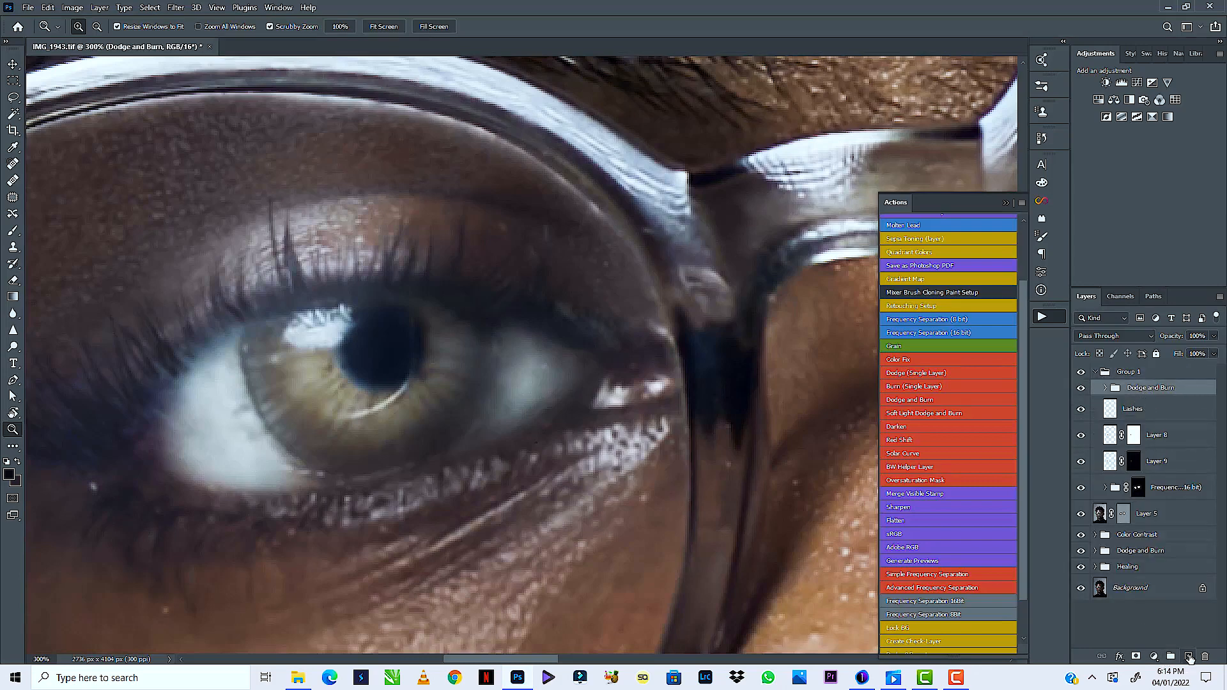
click(1188, 657)
key(b)
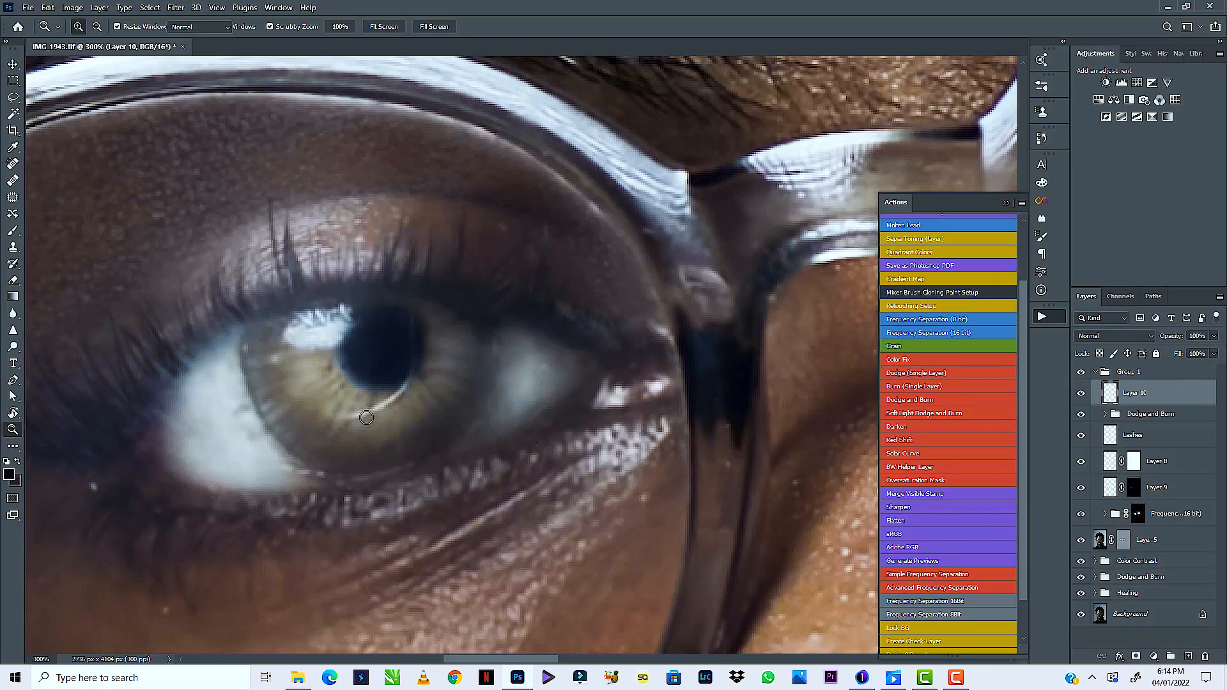
key(s)
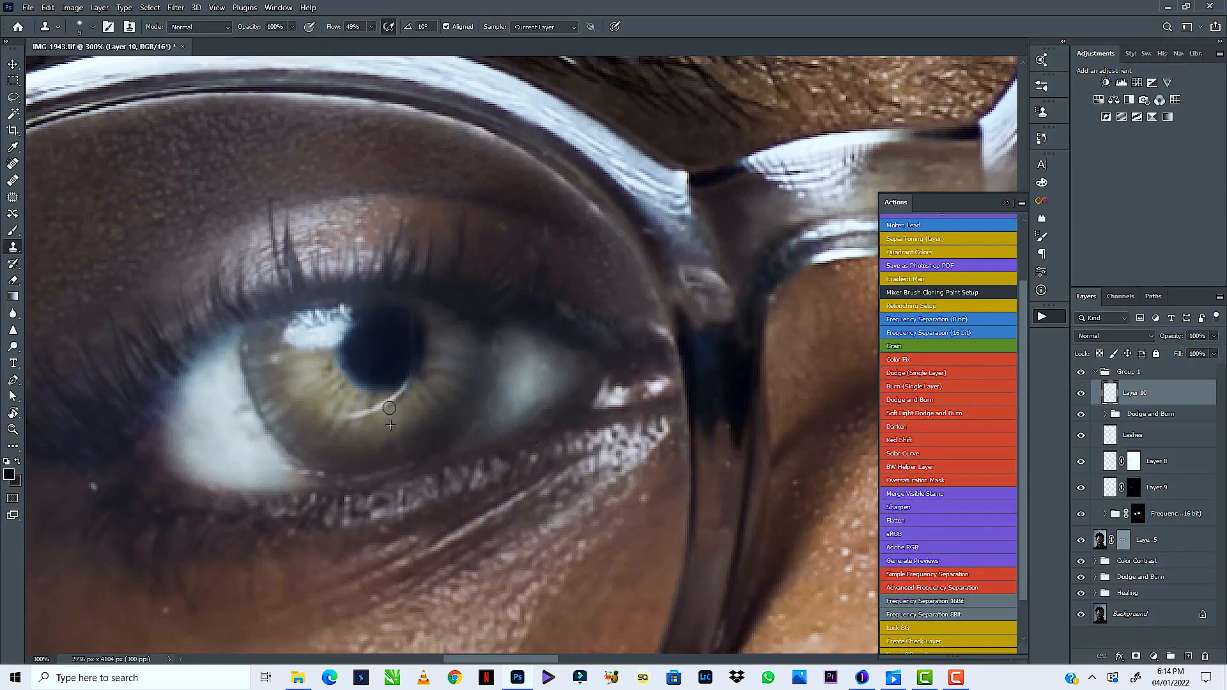
click(545, 27)
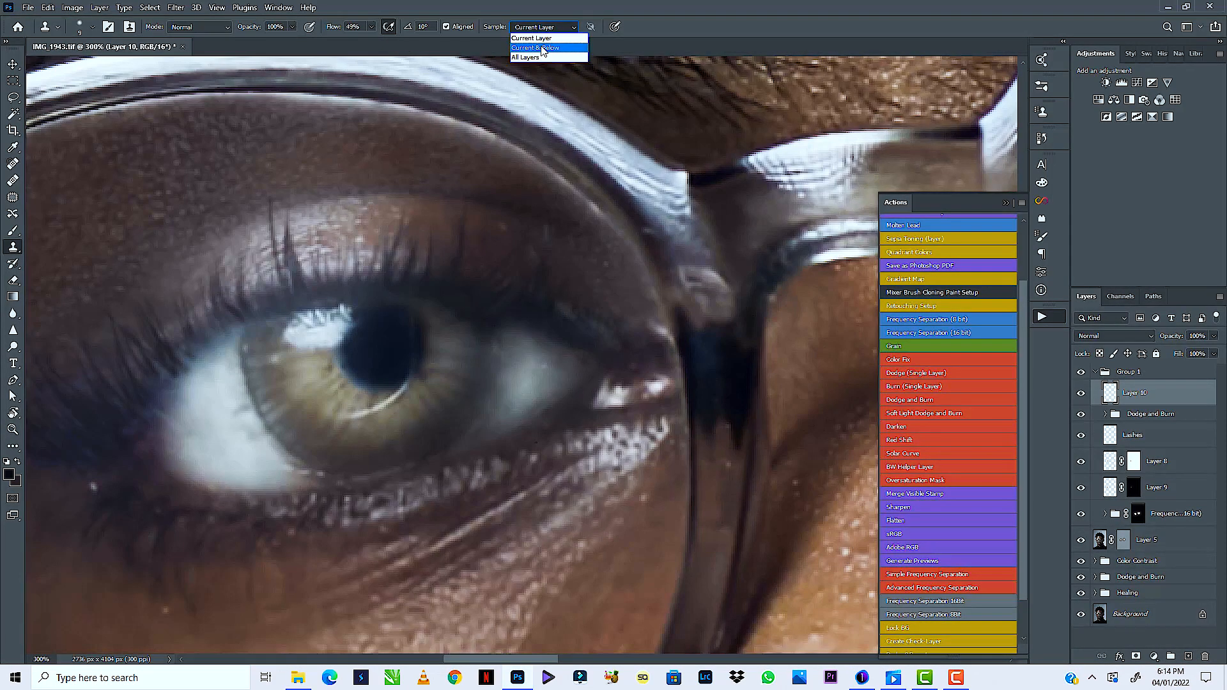
click(543, 43)
Clone iris texture over the curved highlight beneath the pupil, reducing the Clone Stamp flow to 10% for the remaining traces
alt+click(369, 420)
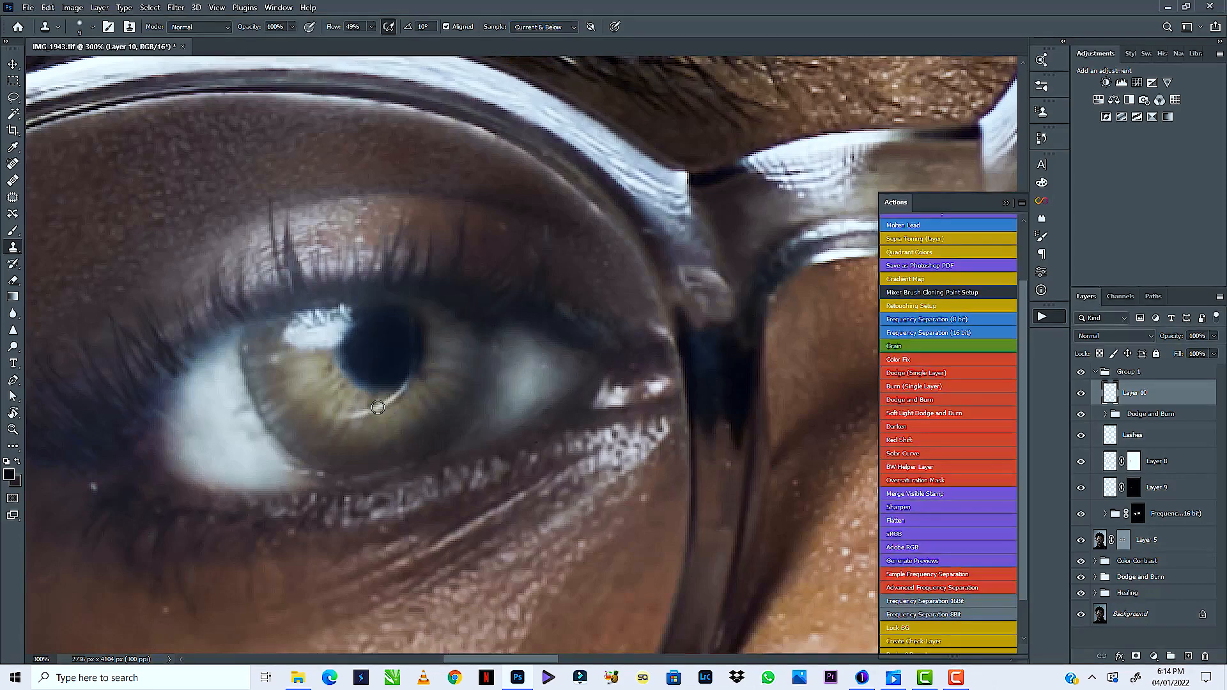
drag(379, 411, 352, 419)
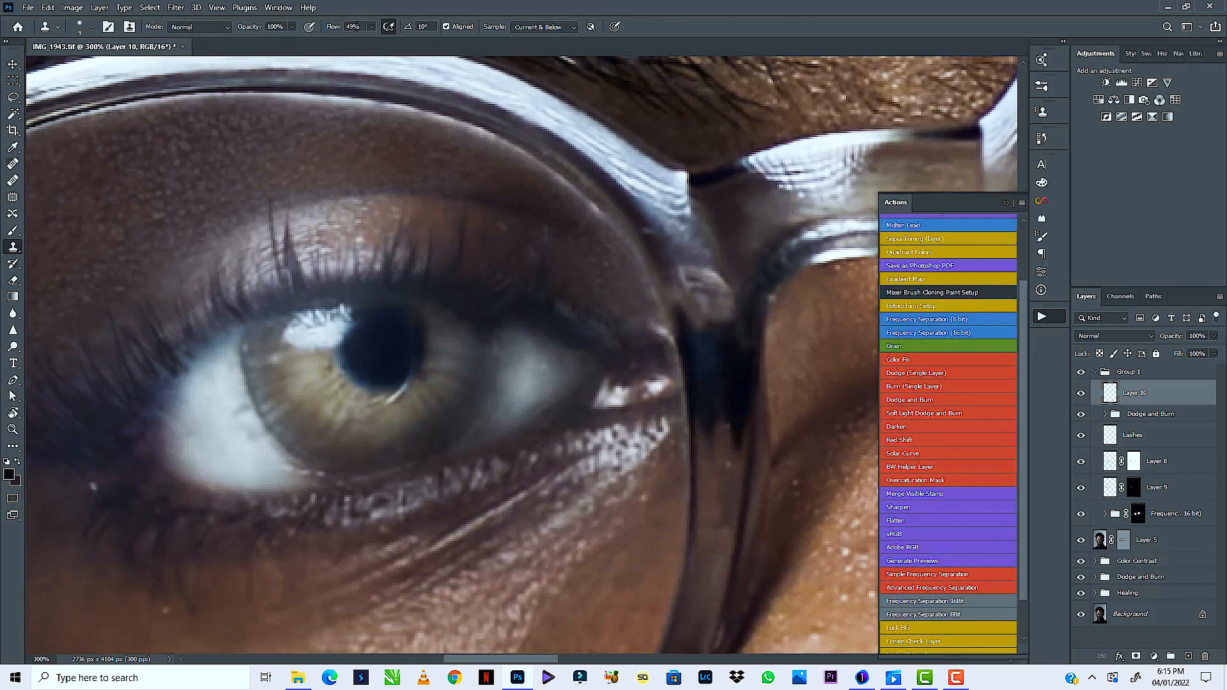
text(10)
key(Return)
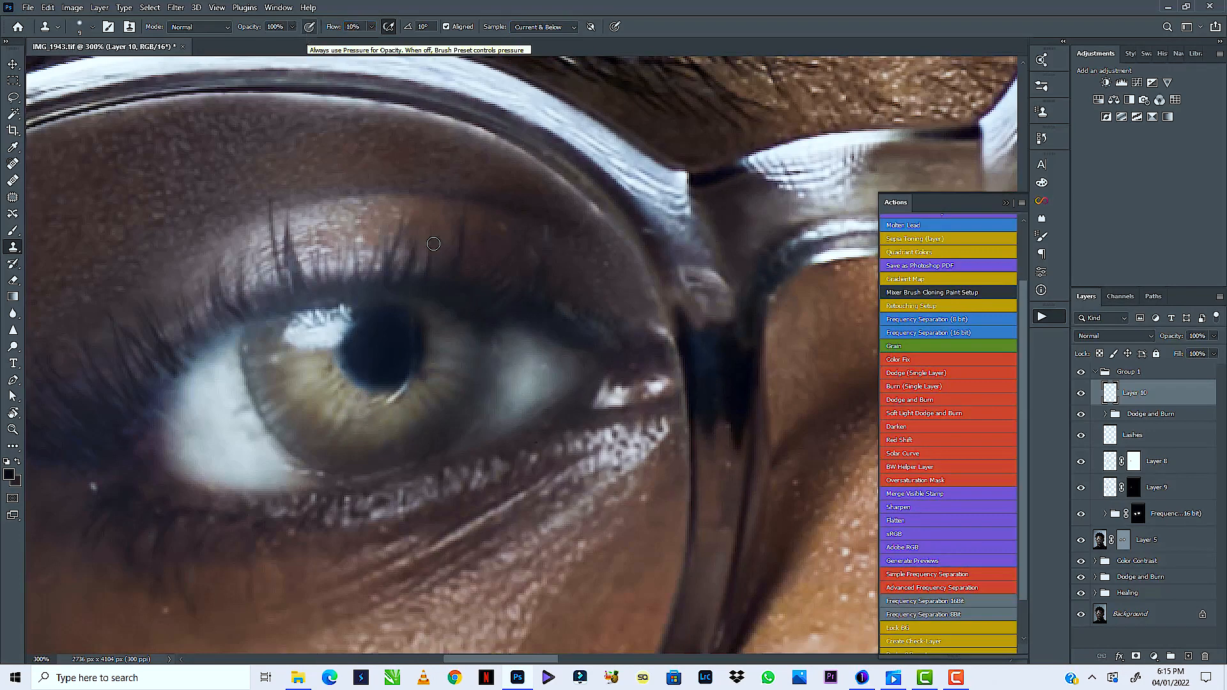
alt+click(400, 412)
mouse_move(393, 401)
mouse_down()
mouse_move(391, 421)
mouse_move(374, 400)
mouse_move(382, 423)
mouse_move(364, 409)
mouse_move(414, 414)
mouse_up()
alt+click(386, 412)
alt+click(374, 401)
Clone dark pupil tone along the pupil's edges, mainly where it borders the bright catchlight
alt+click(381, 350)
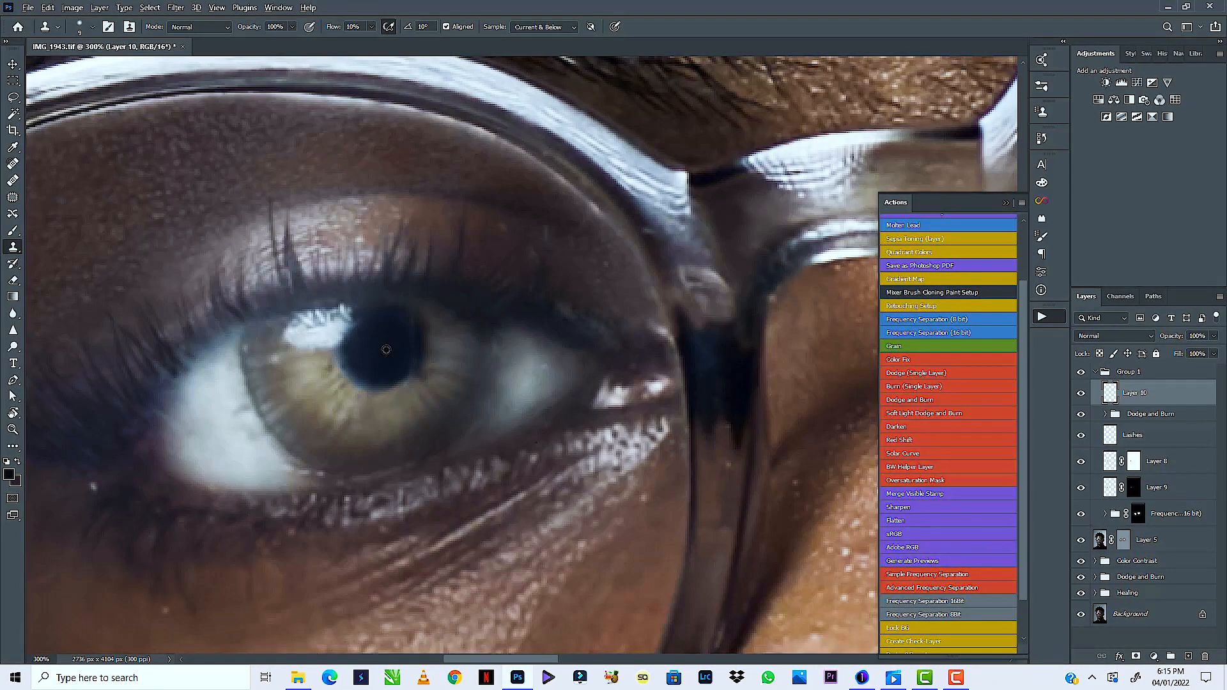
mouse_move(406, 363)
mouse_down()
mouse_move(414, 318)
mouse_move(409, 355)
mouse_up()
alt+click(375, 332)
drag(353, 321, 338, 349)
alt+click(368, 370)
drag(346, 330, 355, 320)
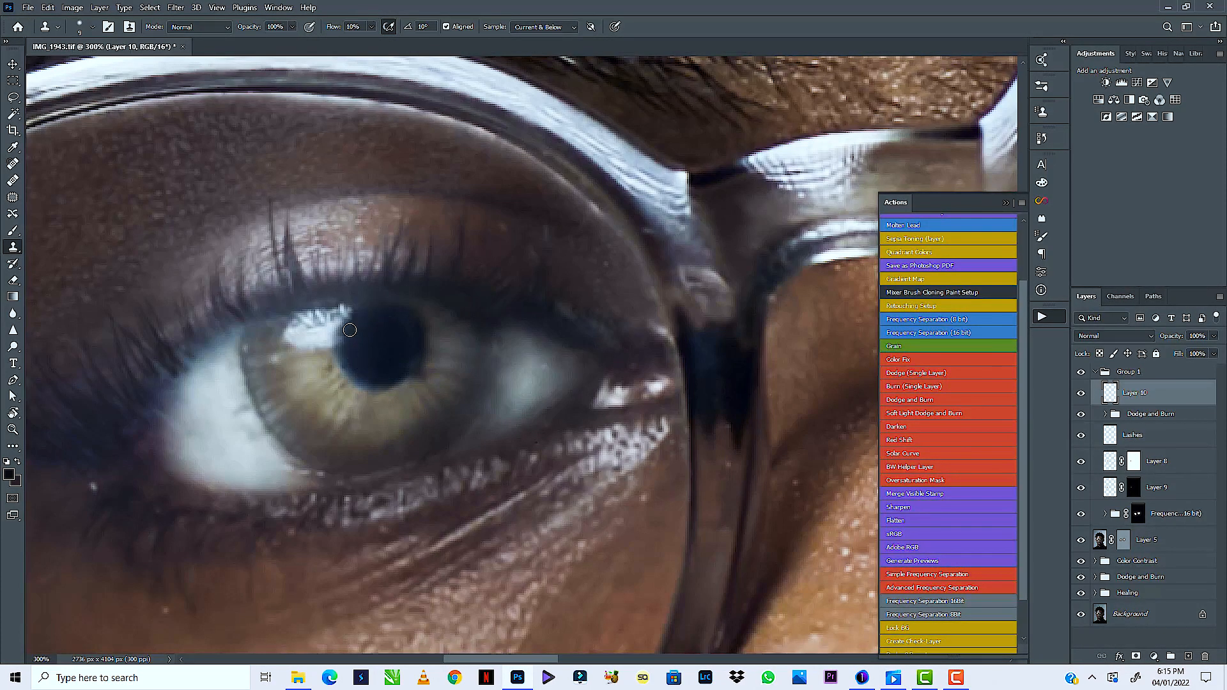
Clone iris texture around the pupil's lower edge and the side nearer the nose to blend the hazy transition
alt+click(427, 382)
drag(459, 358, 489, 354)
alt+click(443, 357)
mouse_move(424, 381)
mouse_down()
mouse_move(433, 344)
mouse_move(423, 322)
mouse_move(433, 350)
mouse_move(434, 338)
mouse_move(421, 363)
mouse_move(438, 369)
mouse_move(424, 359)
mouse_move(404, 389)
mouse_move(404, 354)
mouse_move(407, 368)
mouse_move(418, 347)
mouse_move(389, 377)
mouse_move(410, 363)
mouse_move(404, 378)
mouse_move(371, 381)
mouse_up()
alt+click(433, 359)
alt+click(439, 368)
alt+click(449, 337)
alt+click(442, 333)
alt+click(380, 329)
alt+click(377, 346)
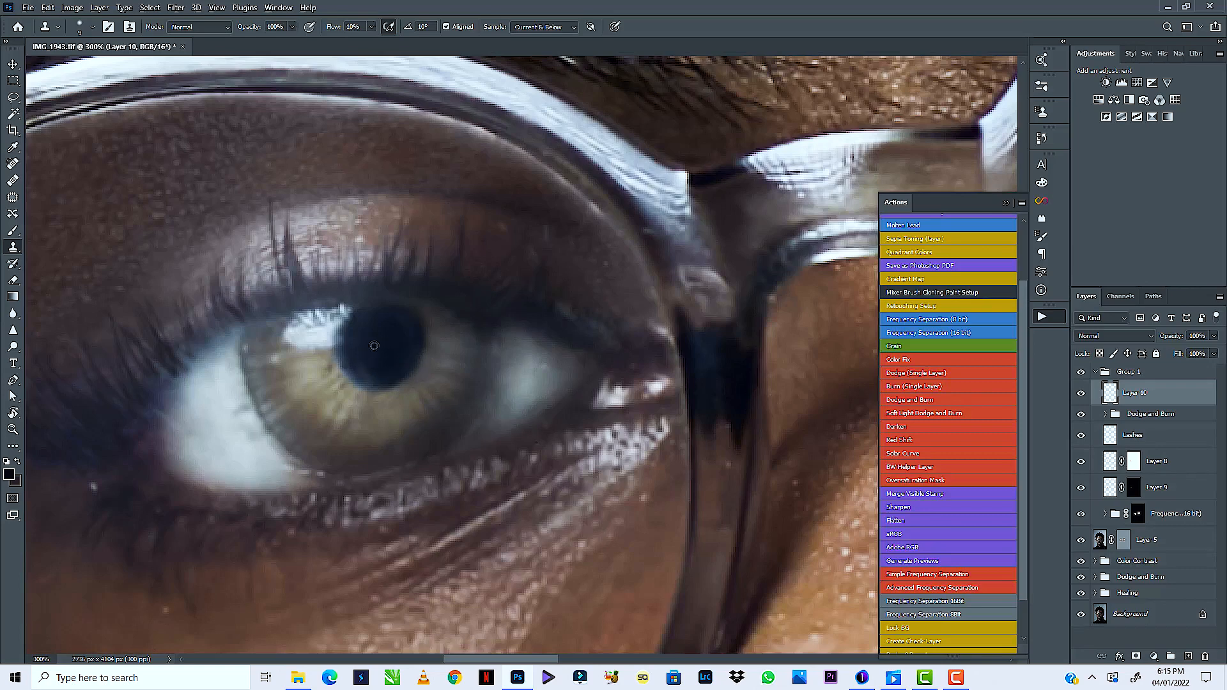
Extend the dark pupil toward the catchlight with cloned pupil tone, rounding its outline
drag(352, 327, 335, 351)
alt+click(366, 344)
mouse_move(334, 335)
mouse_down()
mouse_move(335, 325)
mouse_move(374, 314)
mouse_move(335, 336)
mouse_move(342, 368)
mouse_move(363, 340)
mouse_move(347, 379)
mouse_move(344, 365)
mouse_move(373, 345)
mouse_move(341, 362)
mouse_move(365, 388)
mouse_move(445, 348)
mouse_move(408, 366)
mouse_move(367, 338)
mouse_move(362, 367)
mouse_move(392, 374)
mouse_up()
alt+click(374, 345)
alt+click(444, 348)
alt+click(367, 357)
alt+click(392, 347)
mouse_move(409, 328)
mouse_down()
mouse_move(384, 310)
mouse_move(369, 329)
mouse_move(354, 321)
mouse_up()
alt+click(382, 334)
alt+click(441, 359)
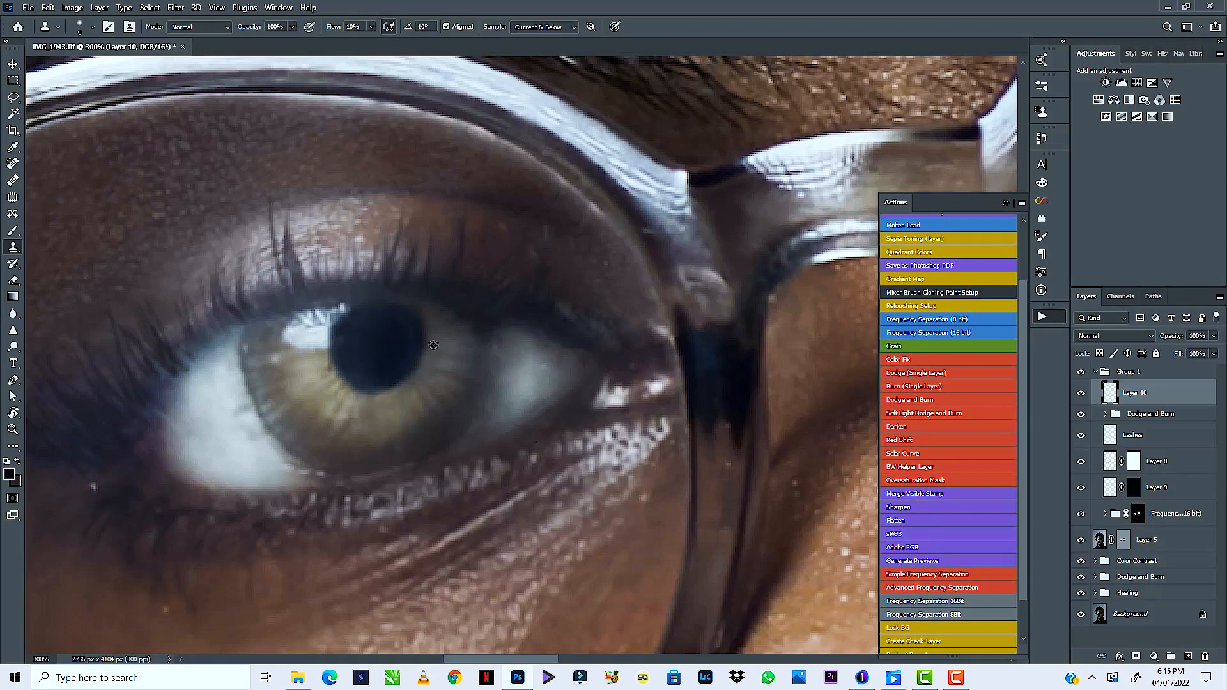
Refine the pupil's nose-side edge with cloned iris texture and darken its upper part with cloned pupil tone
mouse_move(431, 333)
mouse_down()
mouse_move(428, 354)
mouse_move(427, 321)
mouse_move(431, 331)
mouse_up()
alt+click(406, 302)
mouse_move(433, 344)
mouse_down()
mouse_move(428, 328)
mouse_move(414, 376)
mouse_move(376, 398)
mouse_up()
mouse_move(414, 306)
mouse_down()
mouse_move(428, 353)
mouse_move(399, 386)
mouse_move(447, 335)
mouse_up()
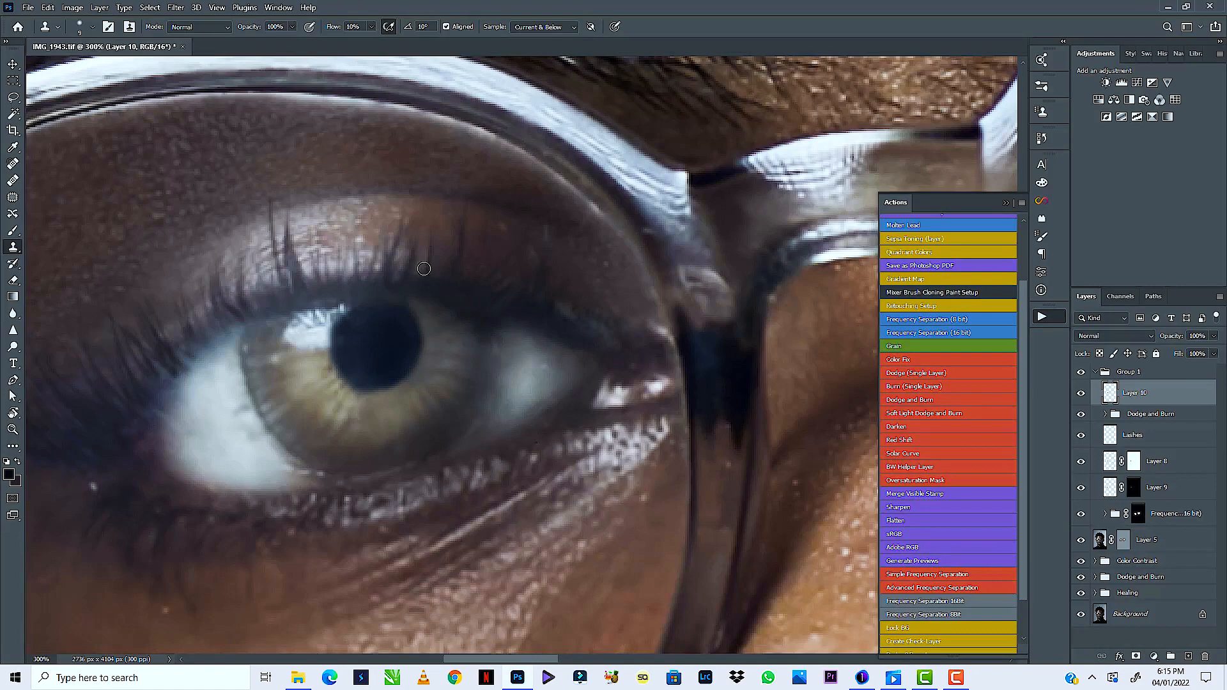
alt+click(380, 326)
drag(376, 311, 386, 311)
View the whole portrait, then compare the face with and without Layer 10, leaving the layer visible
key(ctrl+0)
key(ctrl+minus)
key(ctrl+0)
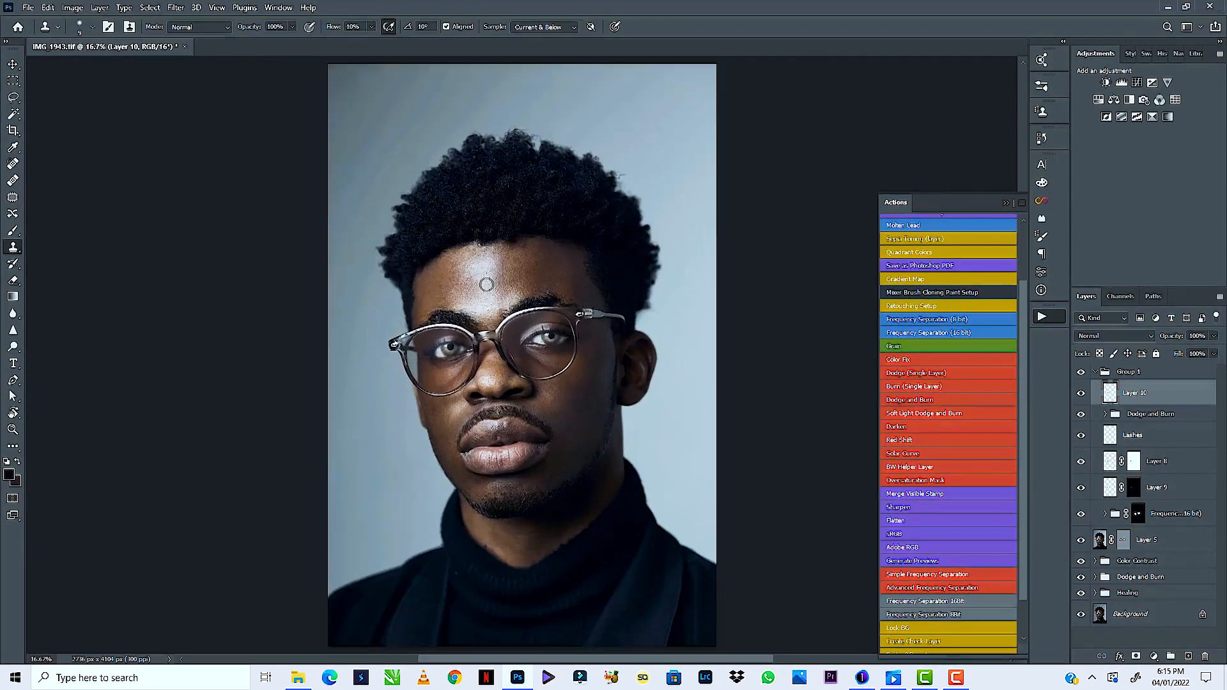
key(ctrl+plus)
key(ctrl+plus)
key(ctrl+plus)
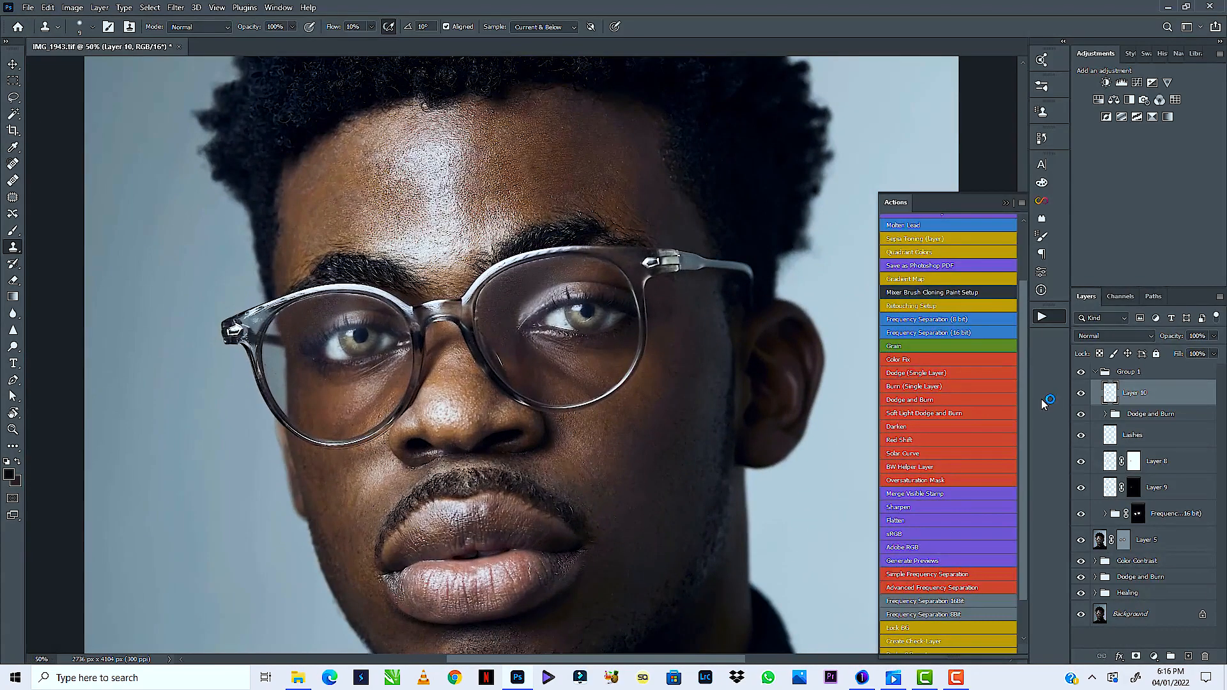
click(1082, 394)
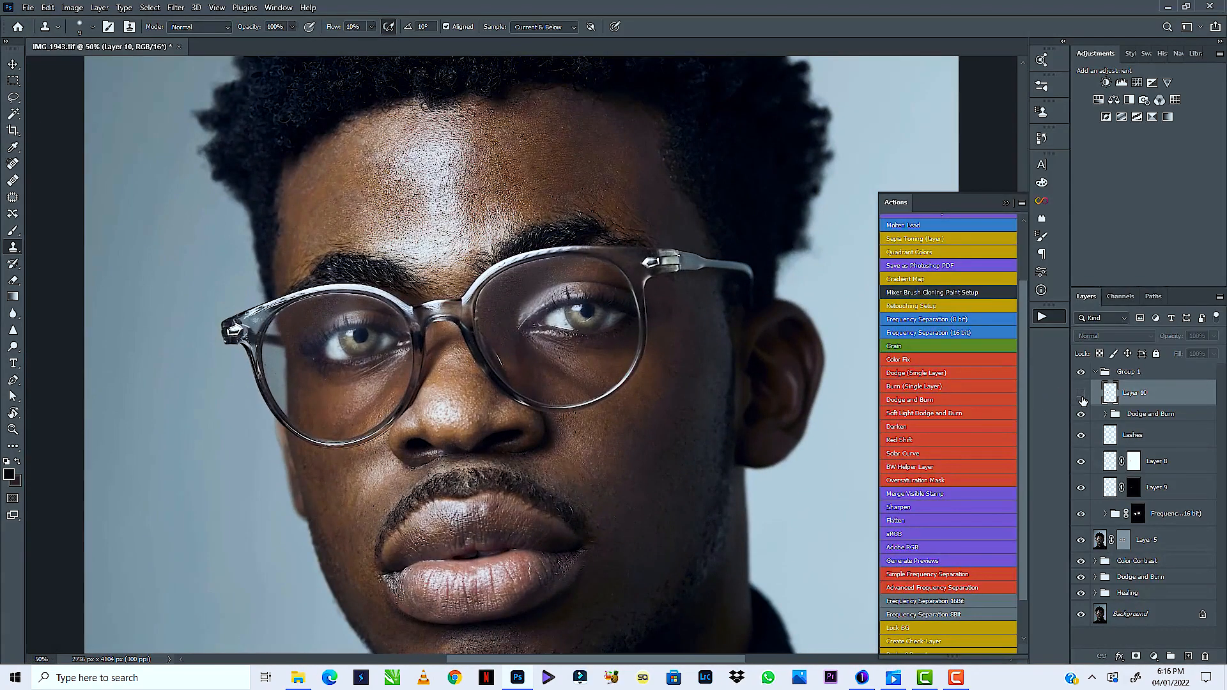
click(1081, 393)
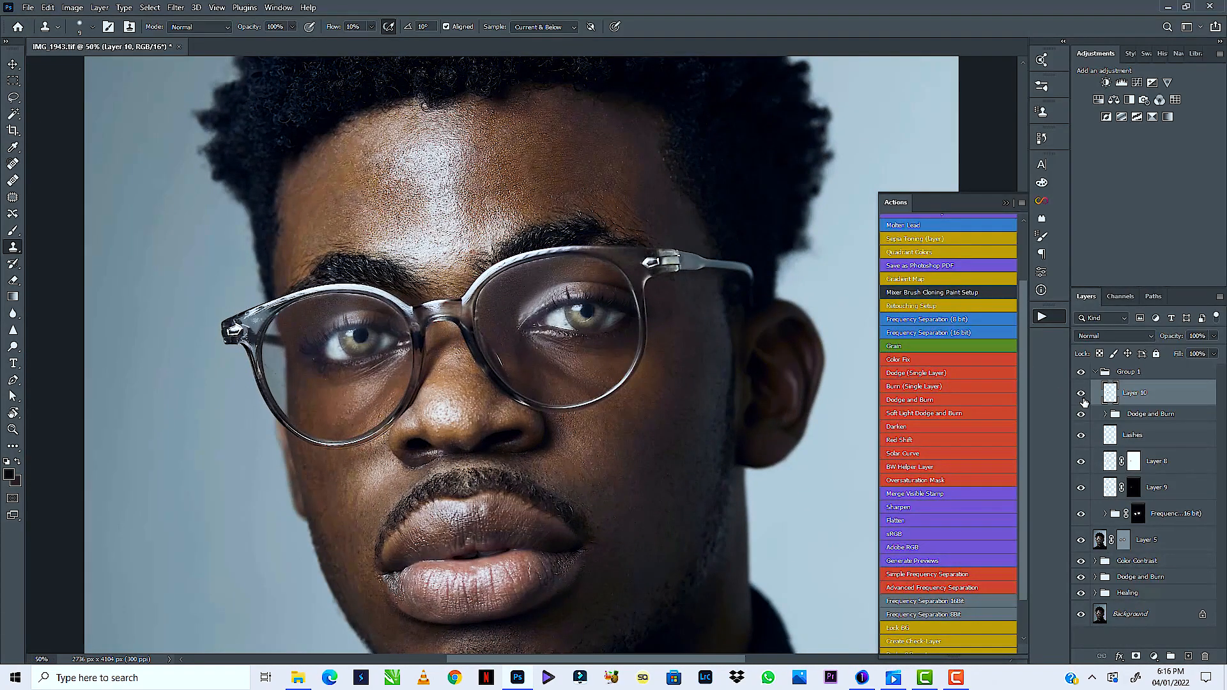
click(1082, 398)
click(1083, 398)
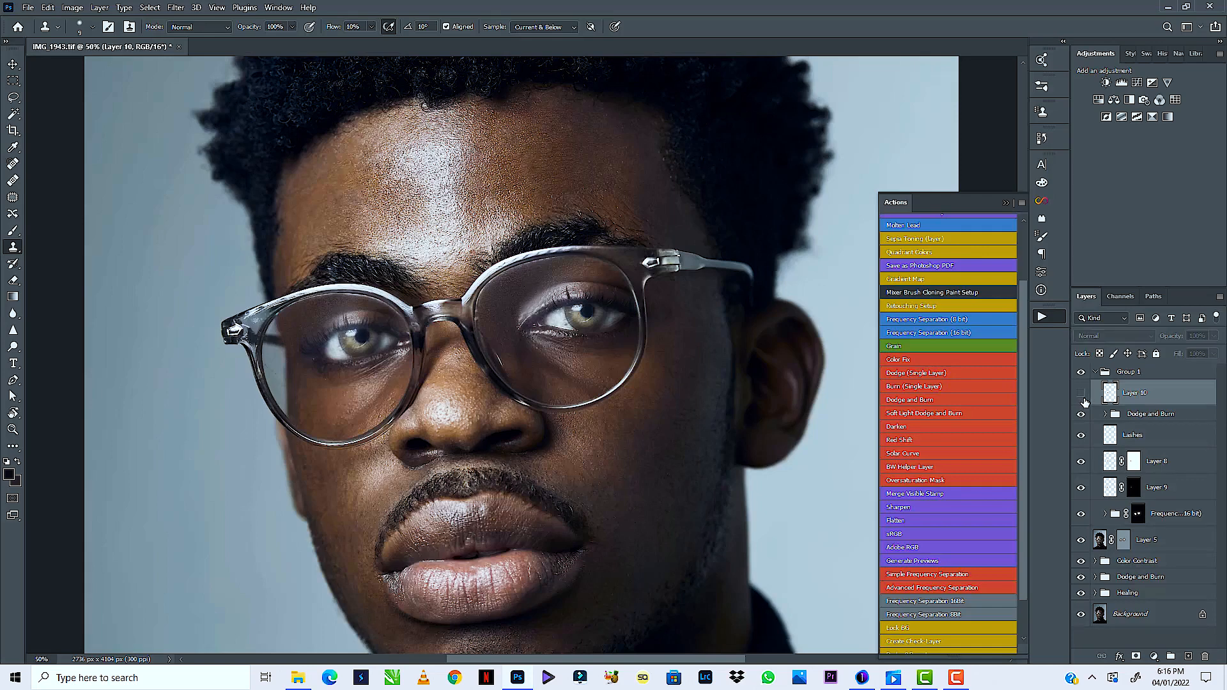
click(1083, 397)
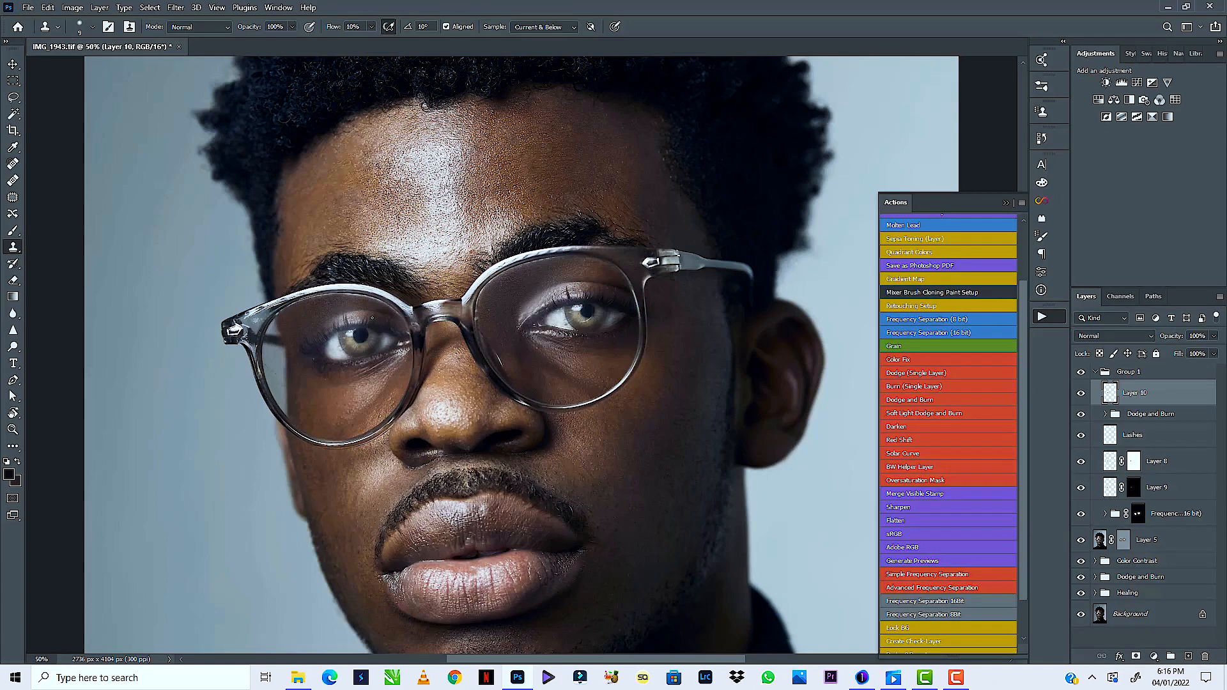
Clone over the upper edge of the pupil in the eye on the portrait's left
key(ctrl+plus)
key(ctrl+plus)
key(ctrl+plus)
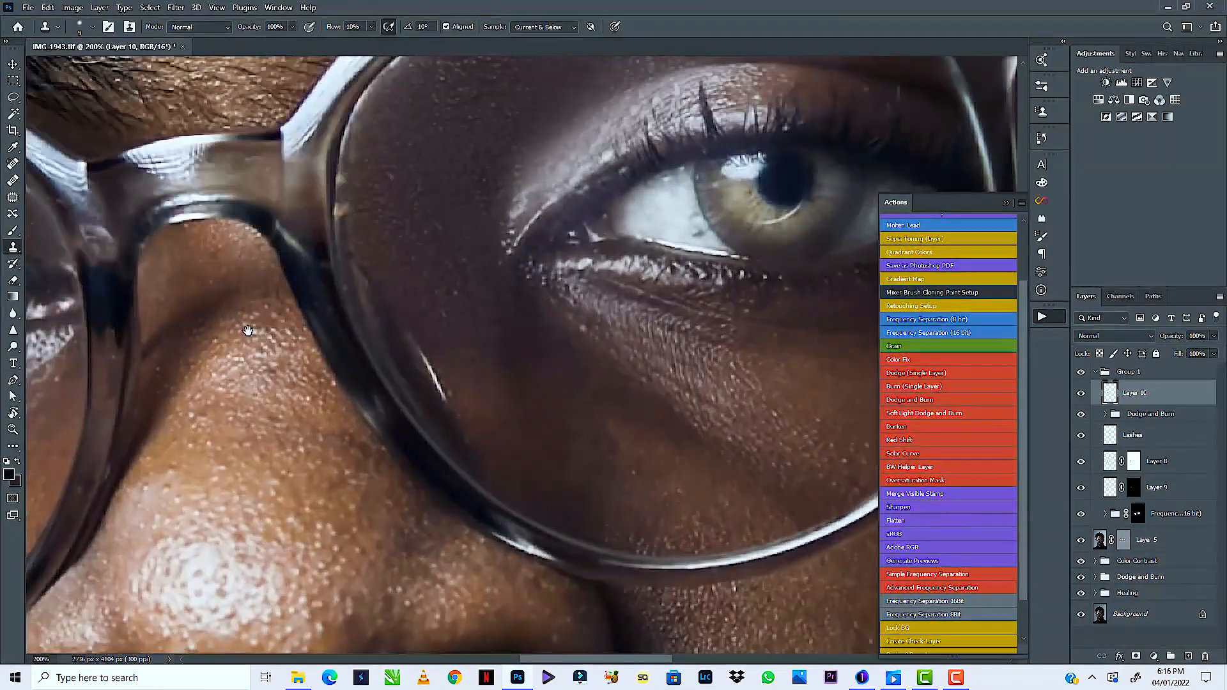
drag(248, 330, 281, 425)
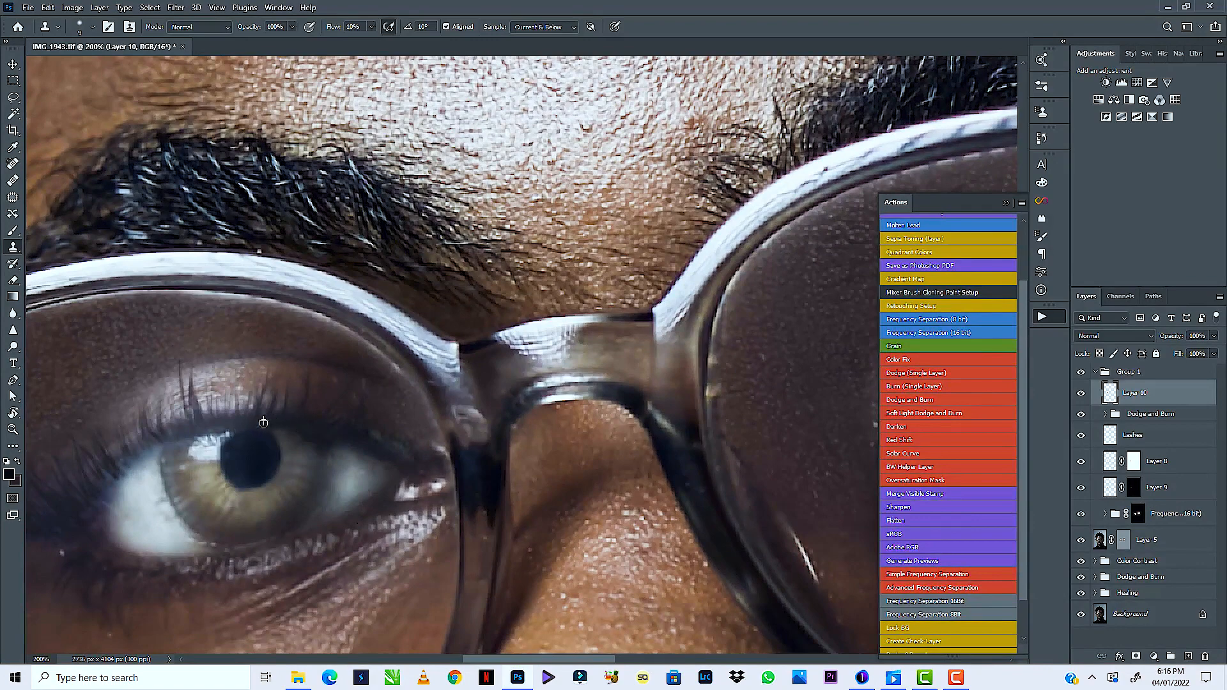
alt+click(229, 426)
drag(250, 426, 257, 426)
Examine the retouched eyes and glasses at full-image view and at several closer magnifications
scroll(190, 436, down, 7)
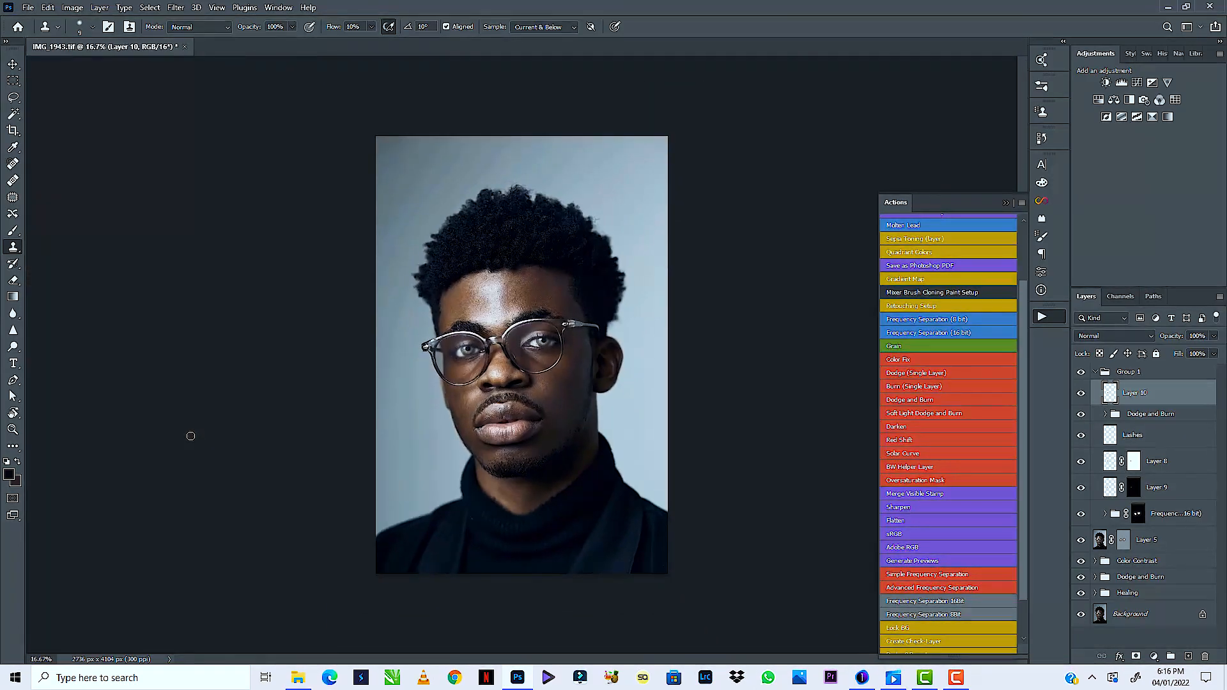
key(ctrl+plus)
key(ctrl+plus)
key(ctrl+plus)
key(ctrl+plus)
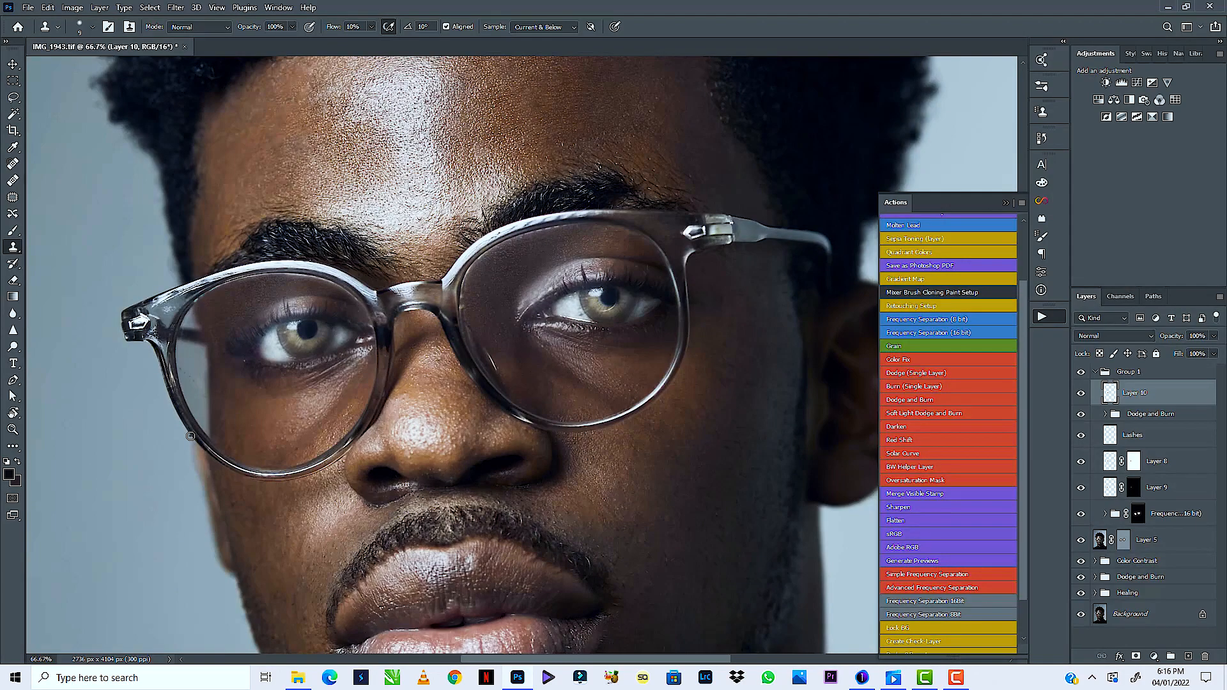
key(ctrl+minus)
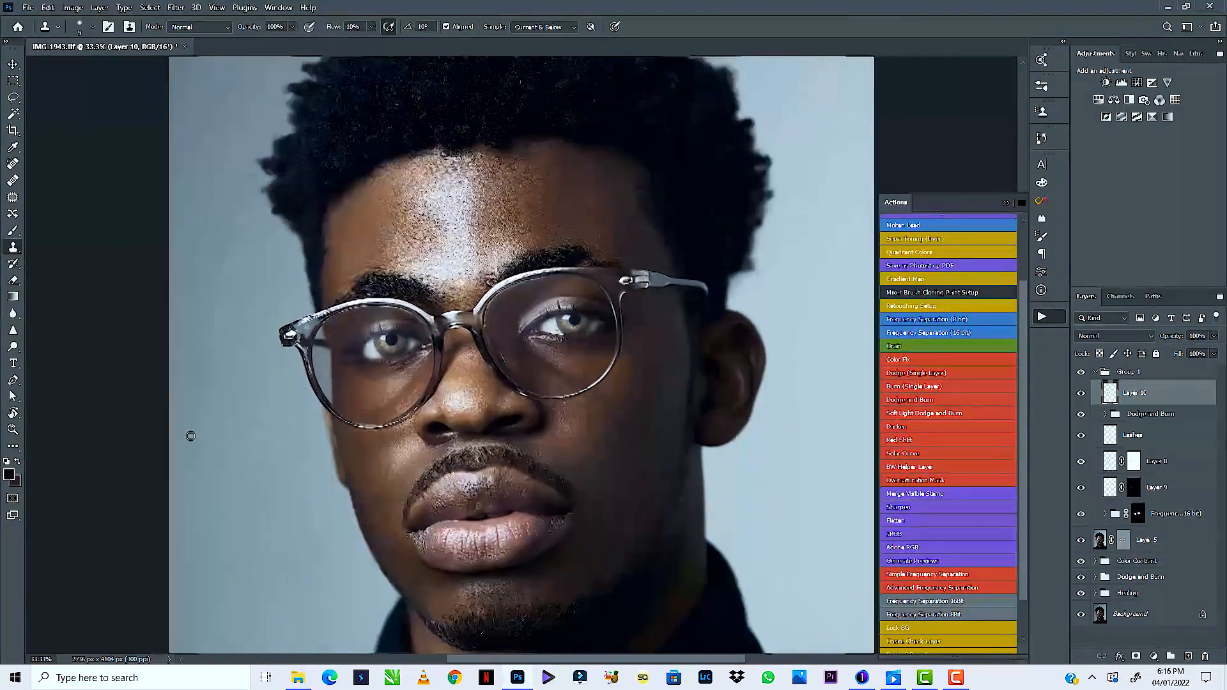
key(ctrl+minus)
key(ctrl+minus)
key(ctrl+minus)
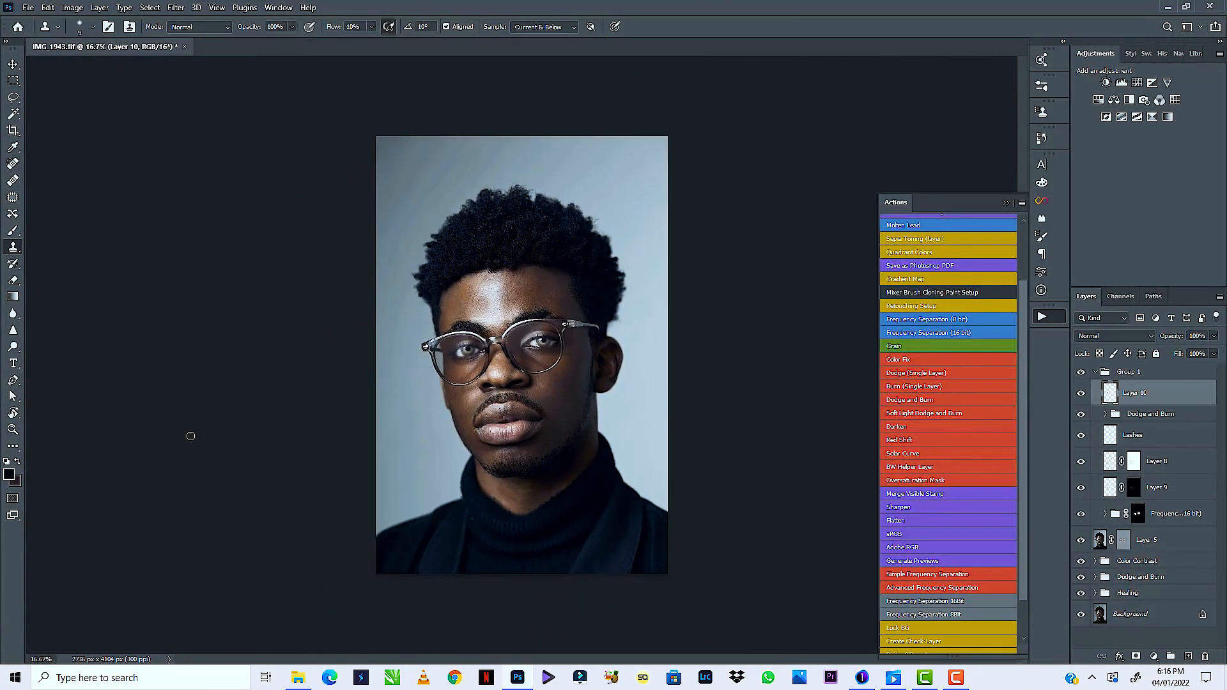
key(ctrl+plus)
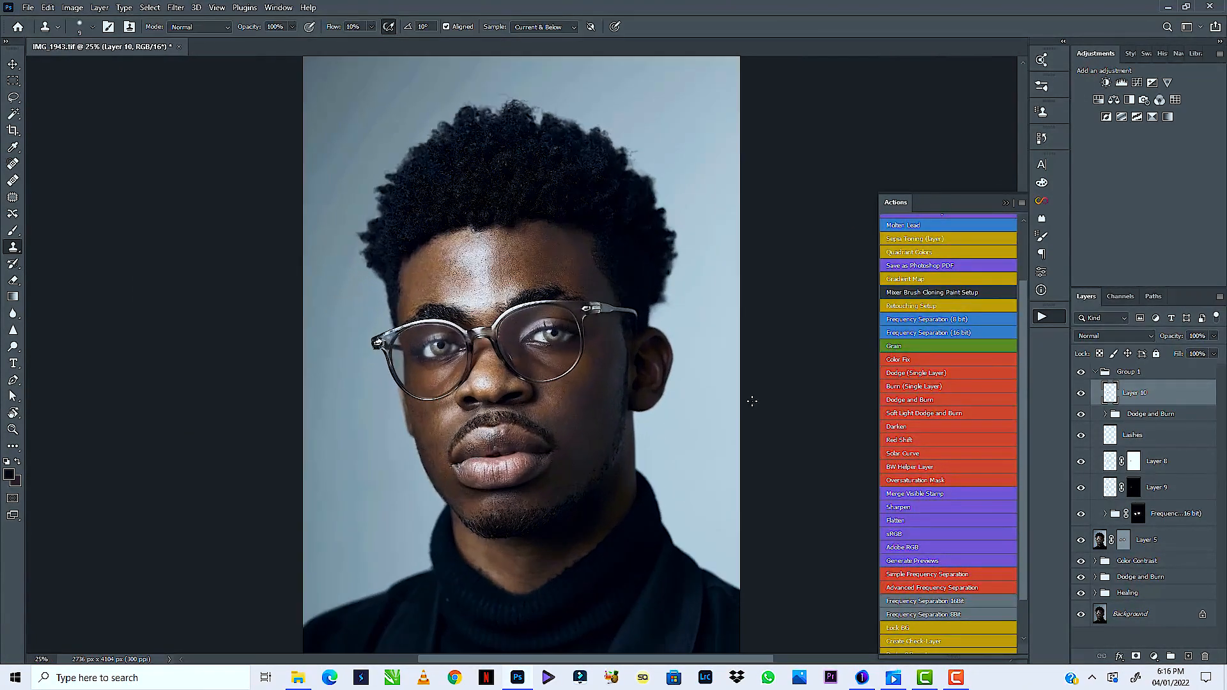
key(ctrl+plus)
key(ctrl+plus)
key(ctrl+plus)
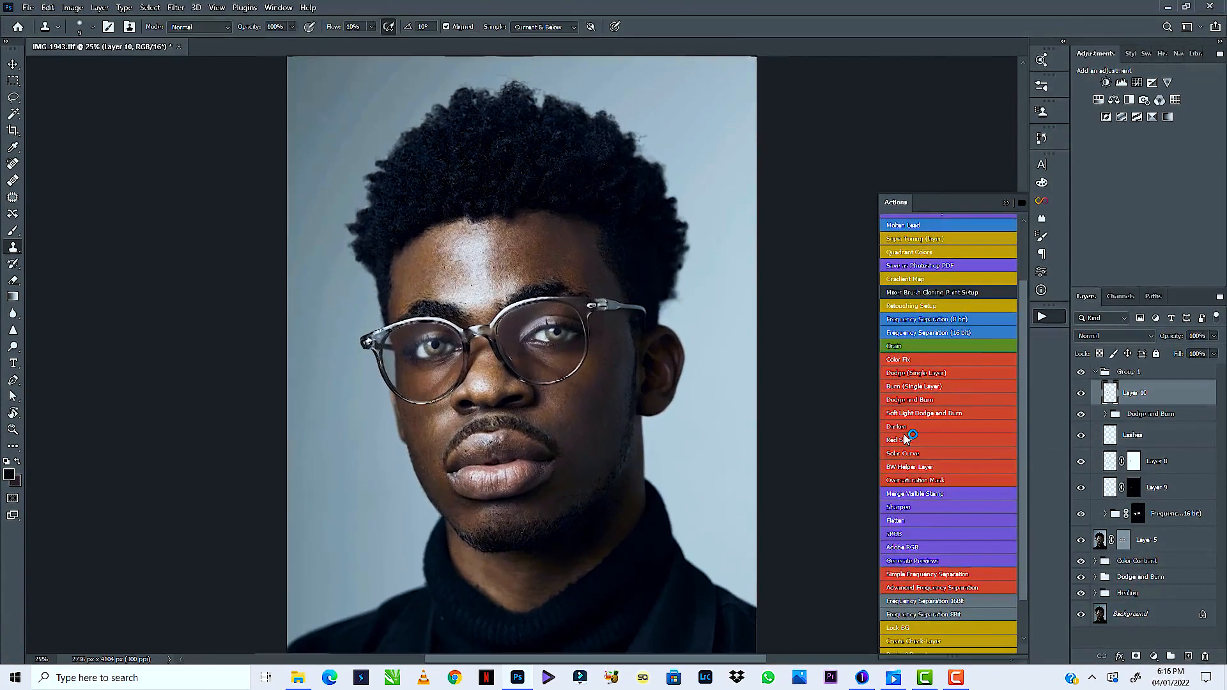
key(ctrl+plus)
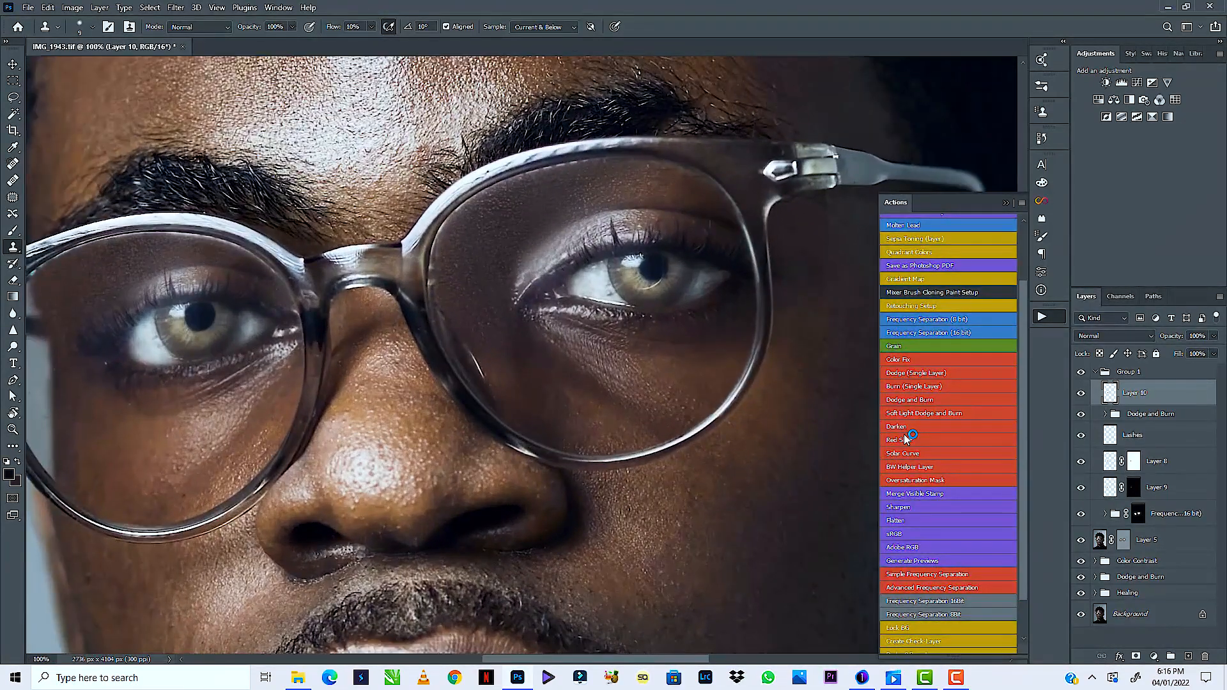
Stamp all visible layers into a new layer above the collapsed Group 1 and activate the Blur Tool
click(1096, 373)
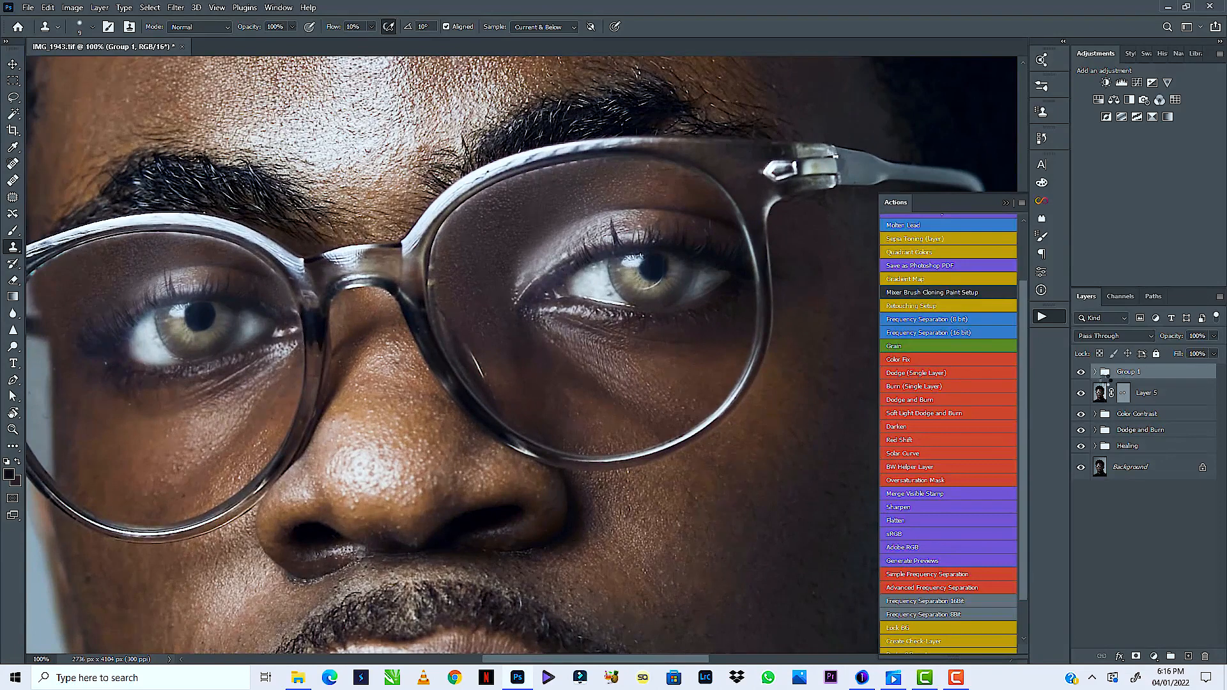
key(ctrl+shift+alt+e)
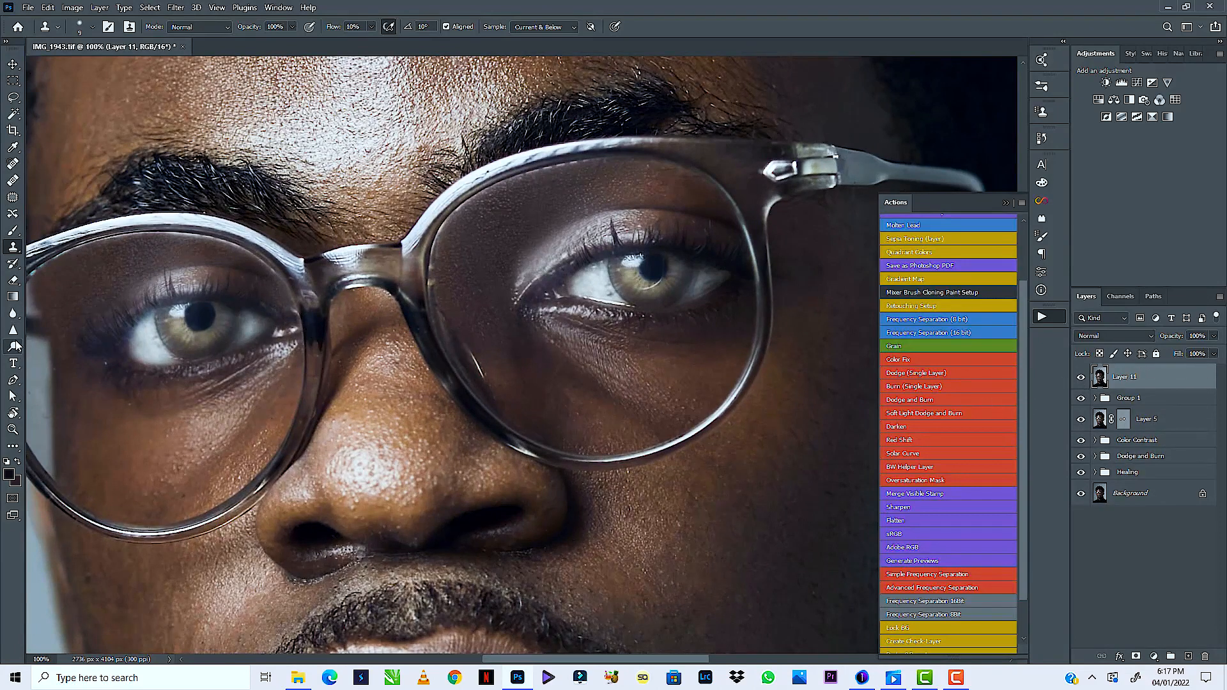
click(13, 313)
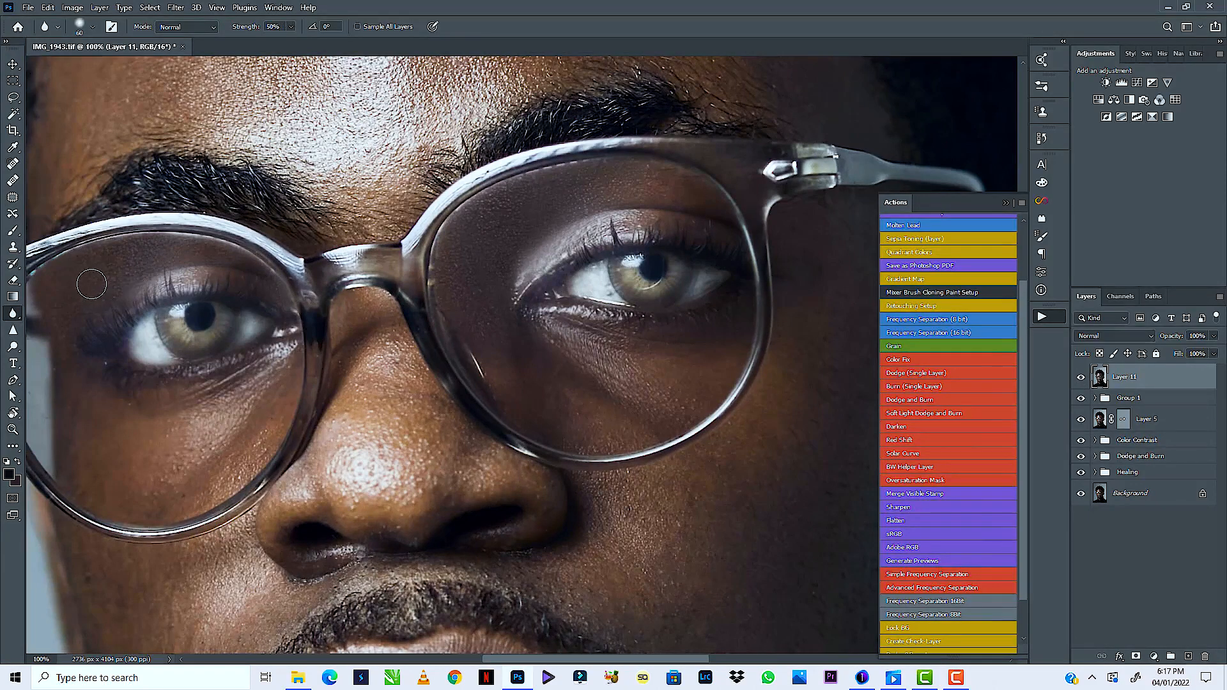
right_click(20, 317)
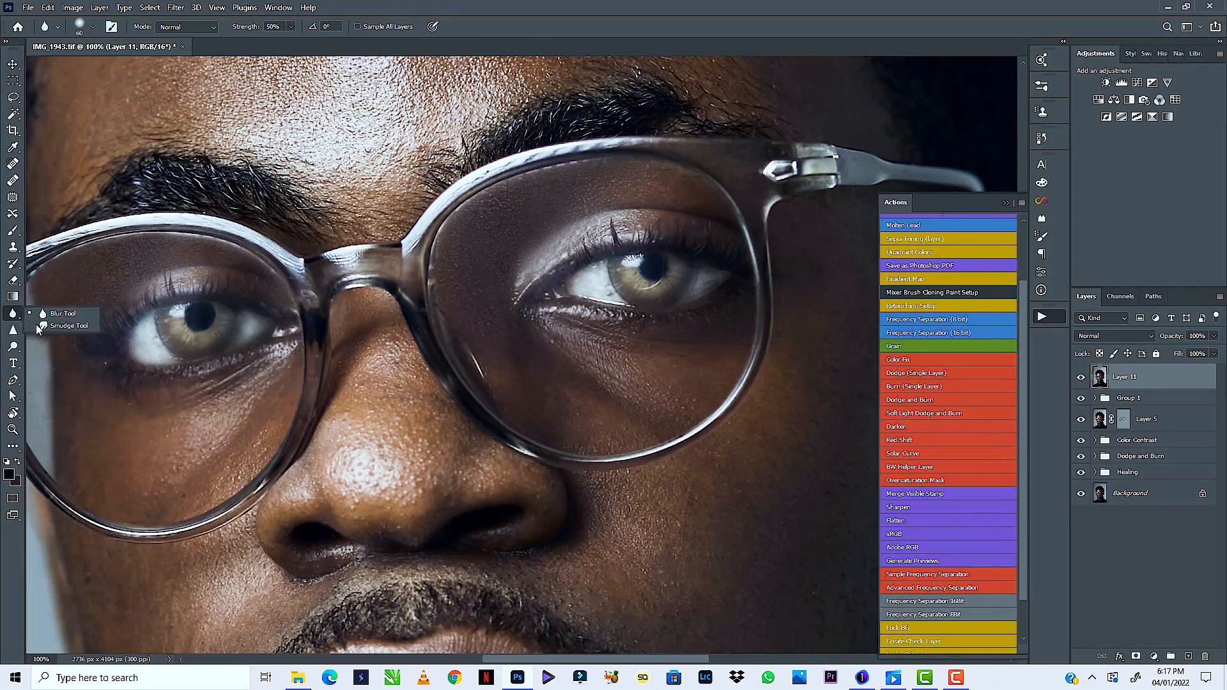
click(39, 314)
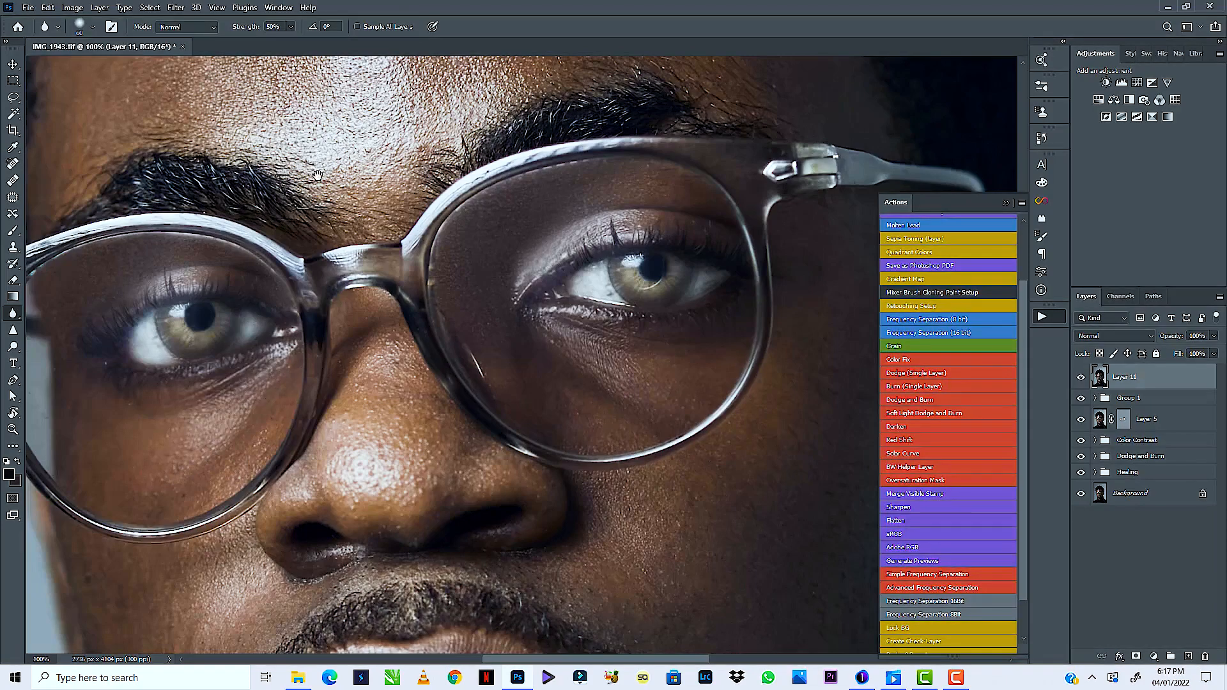
Compare the original Background with the full retouch on the face, restoring all layers to visible
mouse_move(282, 105)
mouse_down()
mouse_move(259, 303)
mouse_move(377, 241)
mouse_up()
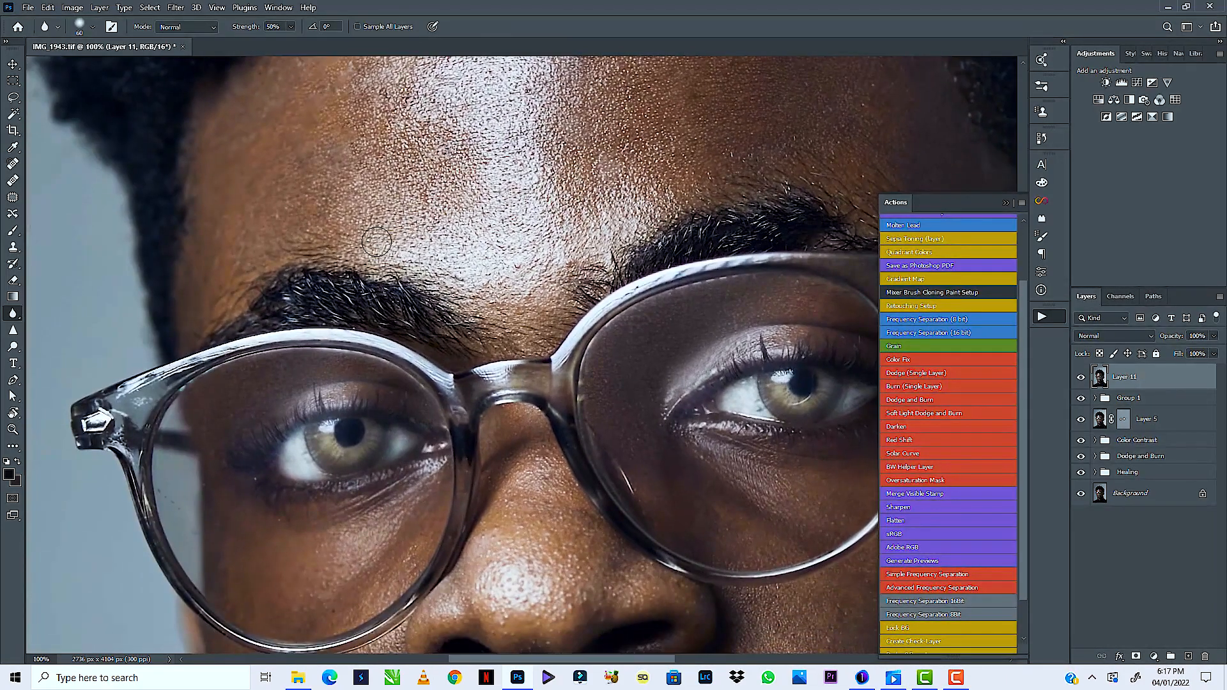
key(ctrl+0)
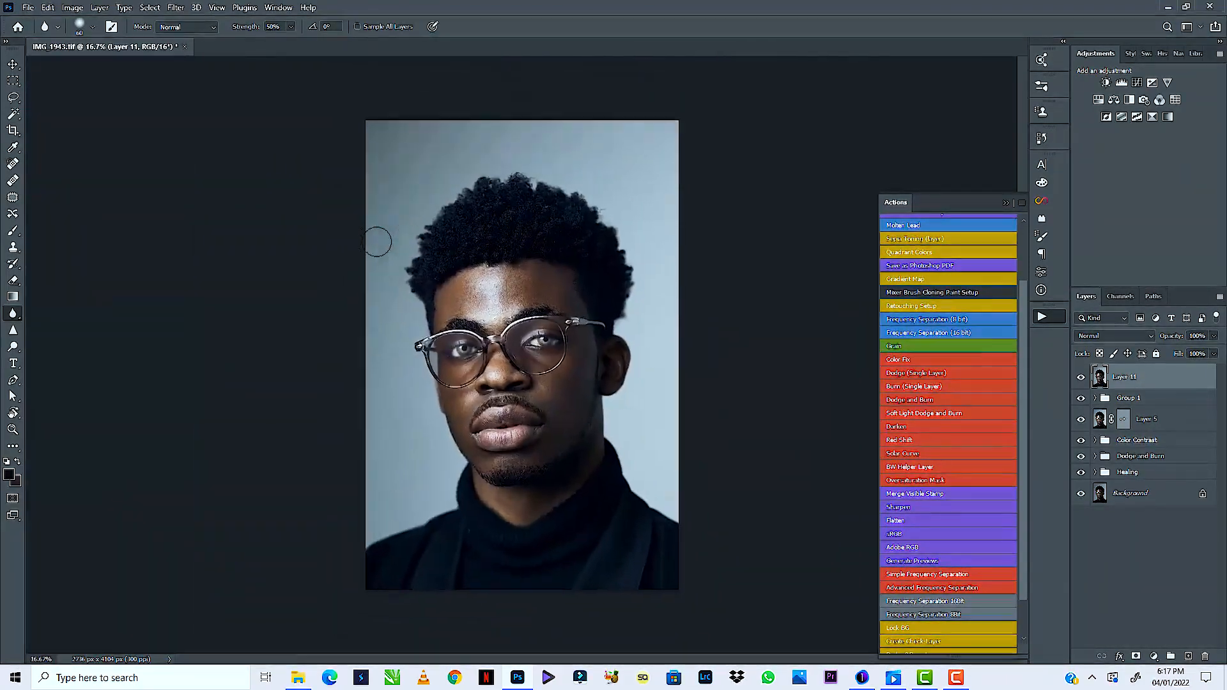
key(ctrl+plus)
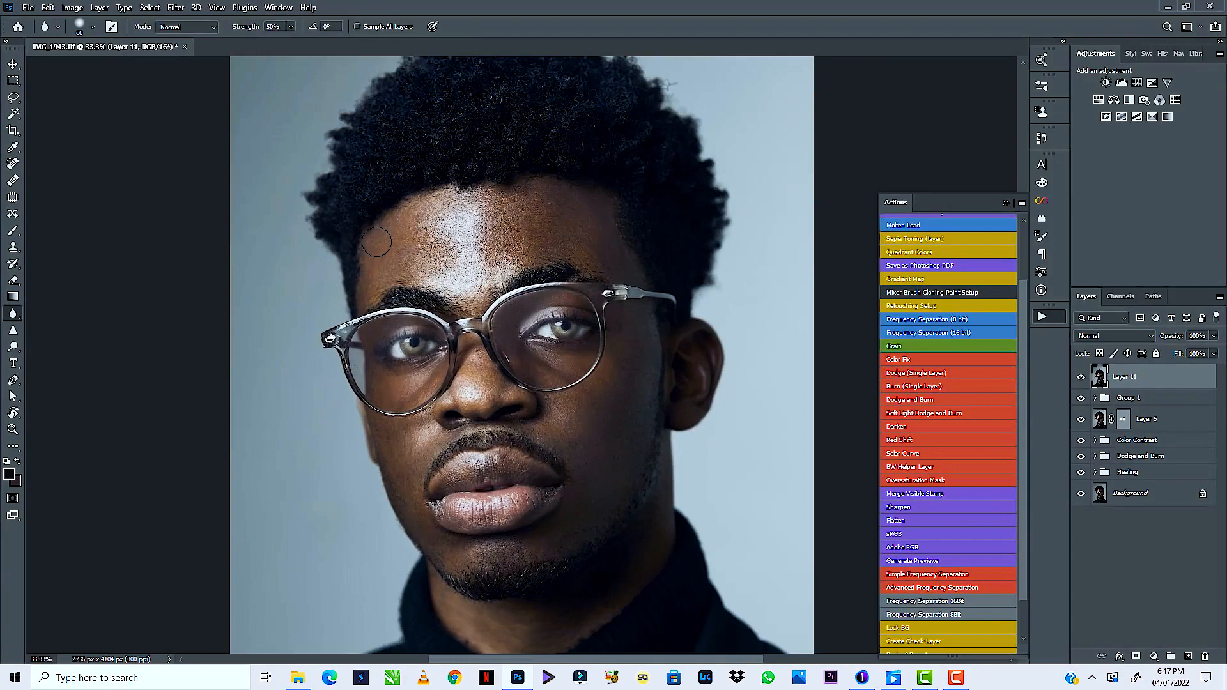
alt+click(1080, 494)
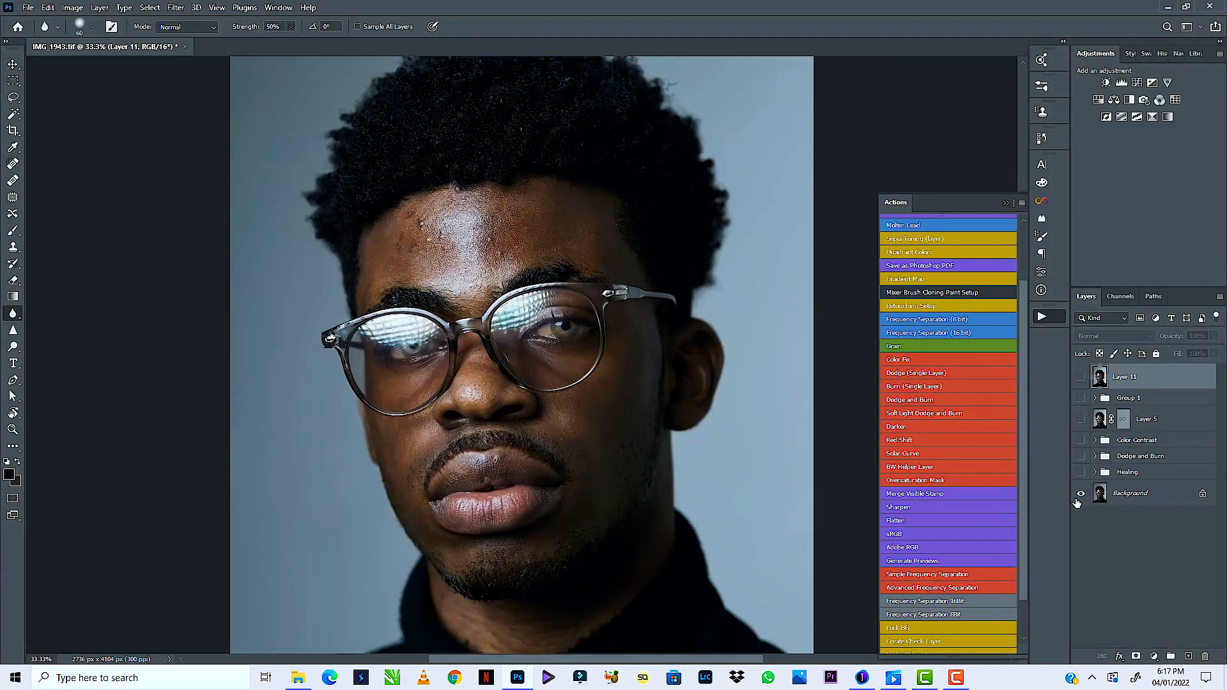
alt+click(1078, 502)
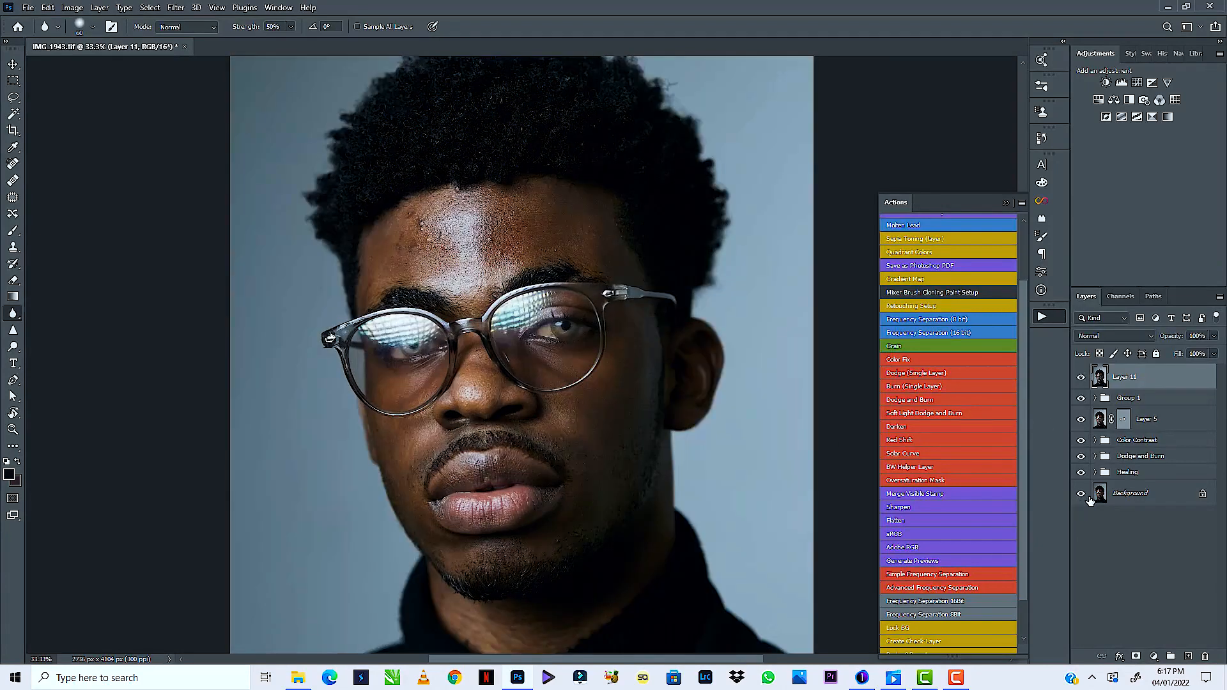